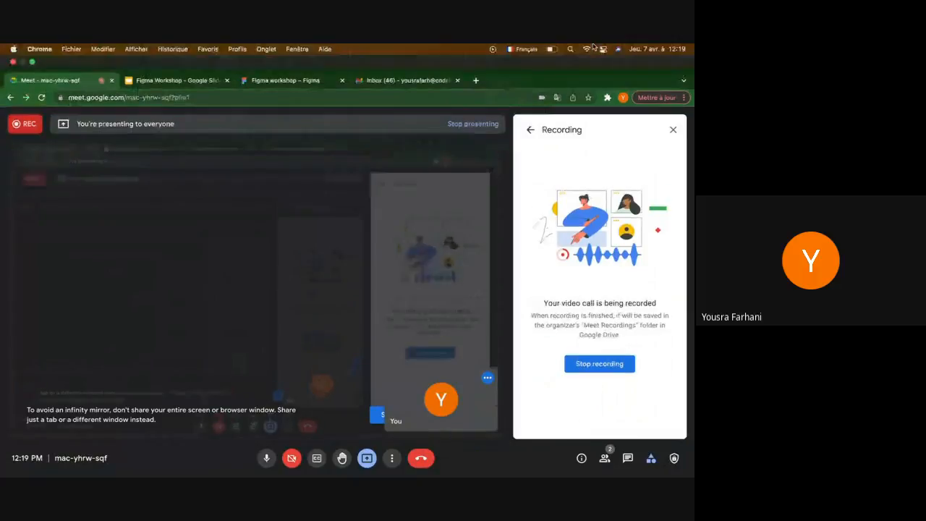
Open the Figma workshop file in an additional browser tab and close the Gmail inbox tab
{"action": "left_click", "coordinate": [286, 58]}
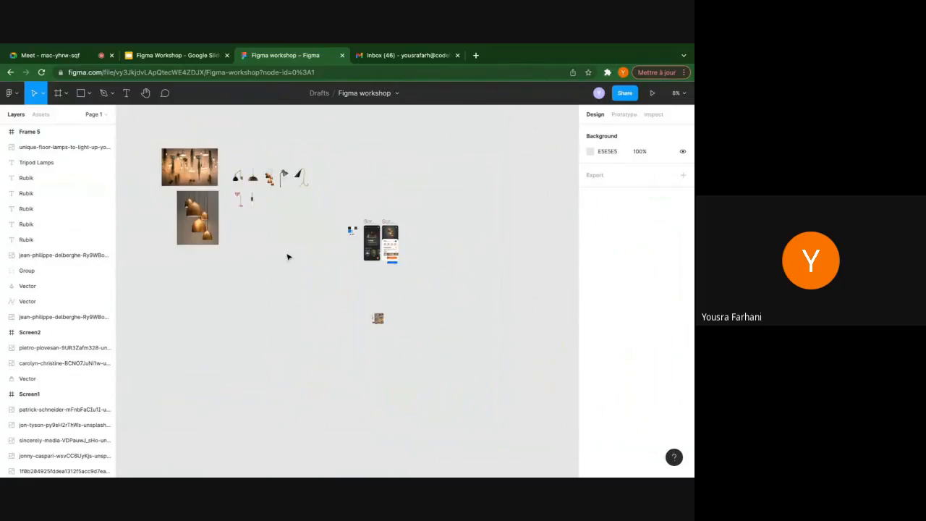
{"action": "left_click", "coordinate": [21, 95]}
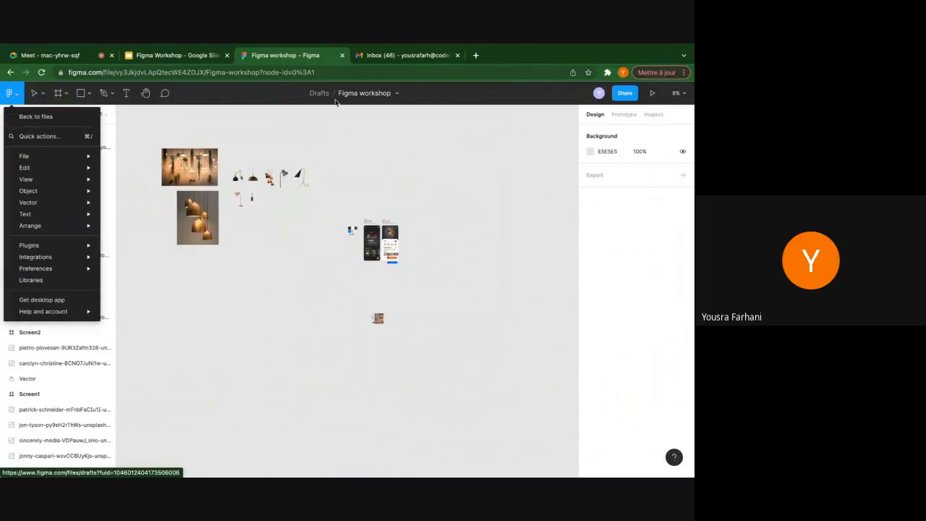
{"action": "left_click", "coordinate": [475, 55]}
{"action": "type", "text": "fi"}
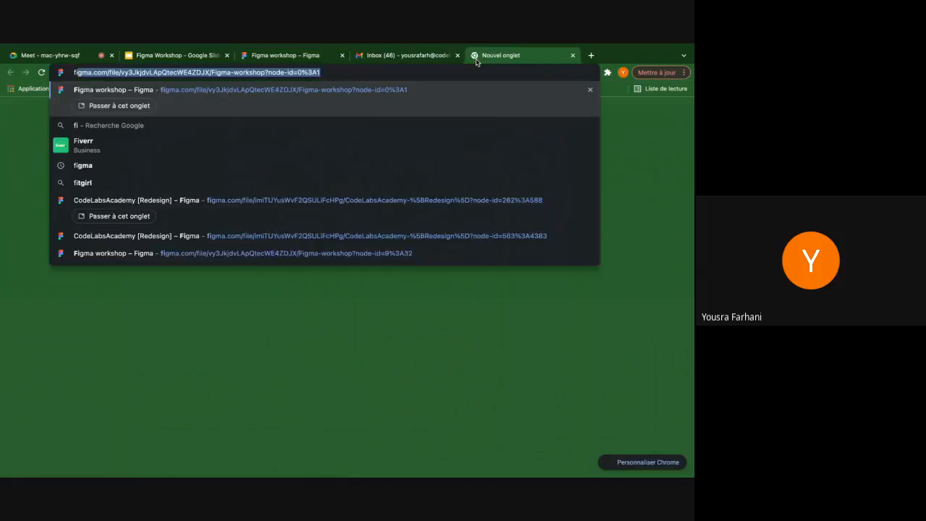
{"action": "type", "text": "g"}
{"action": "key", "text": "Return"}
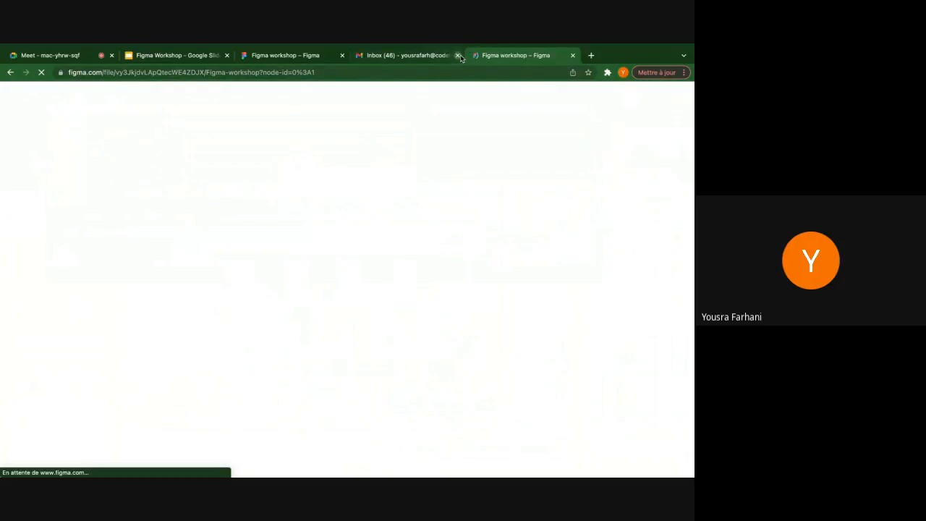
{"action": "left_click", "coordinate": [458, 56]}
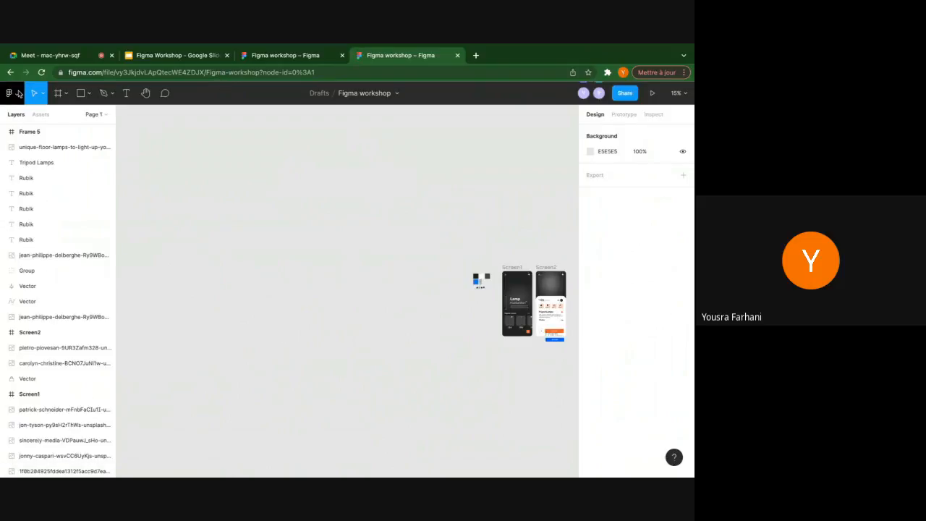
Go back from the duplicate file view to the Drafts overview and dismiss the community inspiration tip
{"action": "left_click", "coordinate": [17, 94]}
{"action": "left_click", "coordinate": [31, 118]}
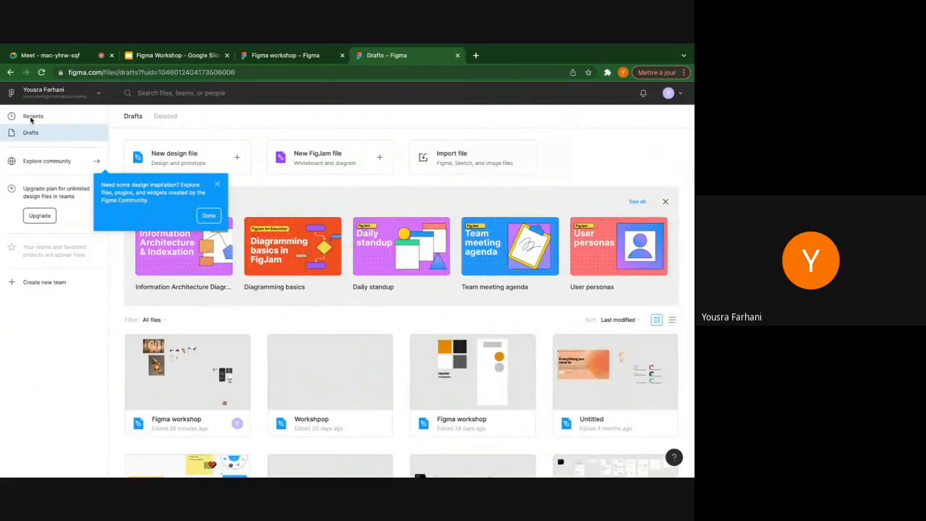
{"action": "left_click", "coordinate": [216, 184]}
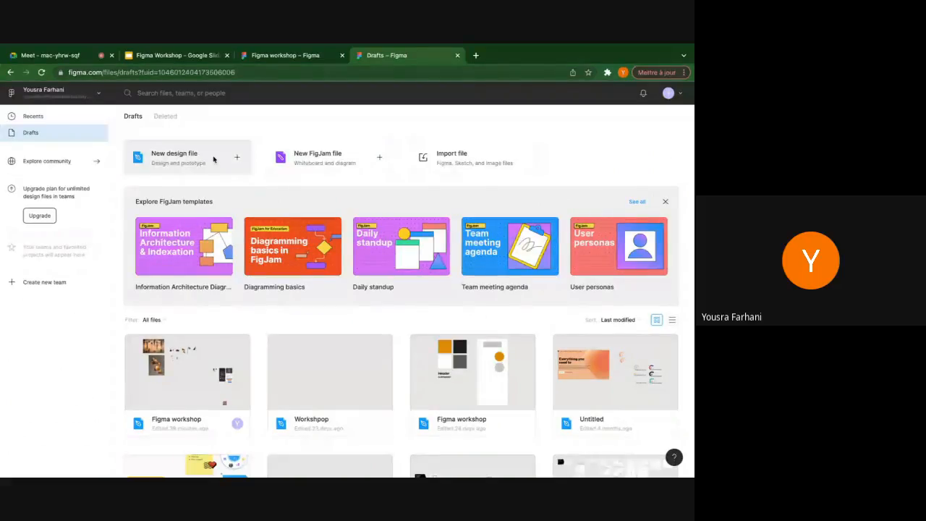
Return to the open Figma workshop design file and rename it as "Figma Workshop"
{"action": "left_click", "coordinate": [286, 55]}
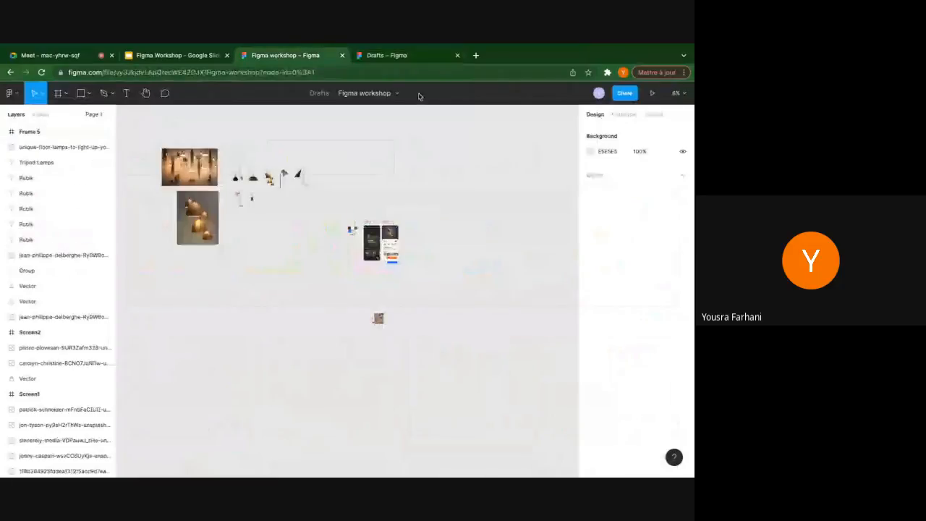
{"action": "double_click", "coordinate": [365, 93]}
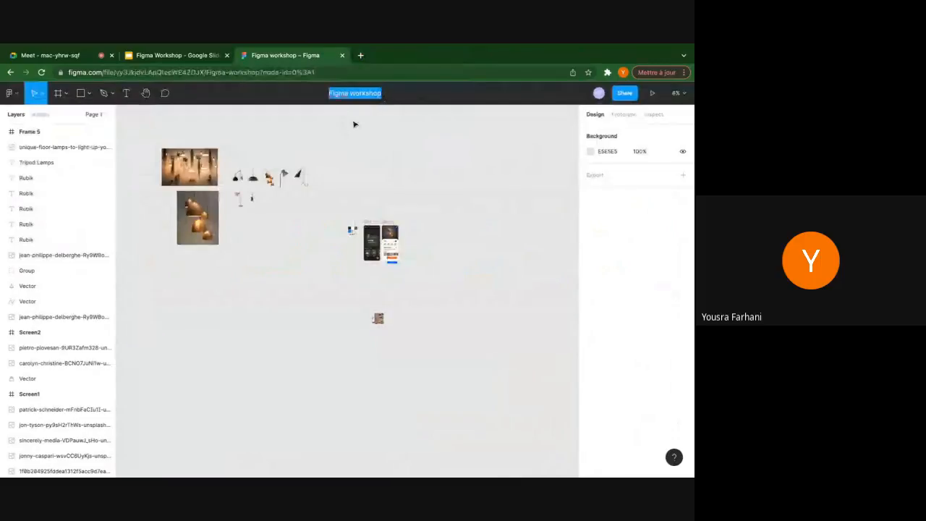
{"action": "key", "text": "BackSpace"}
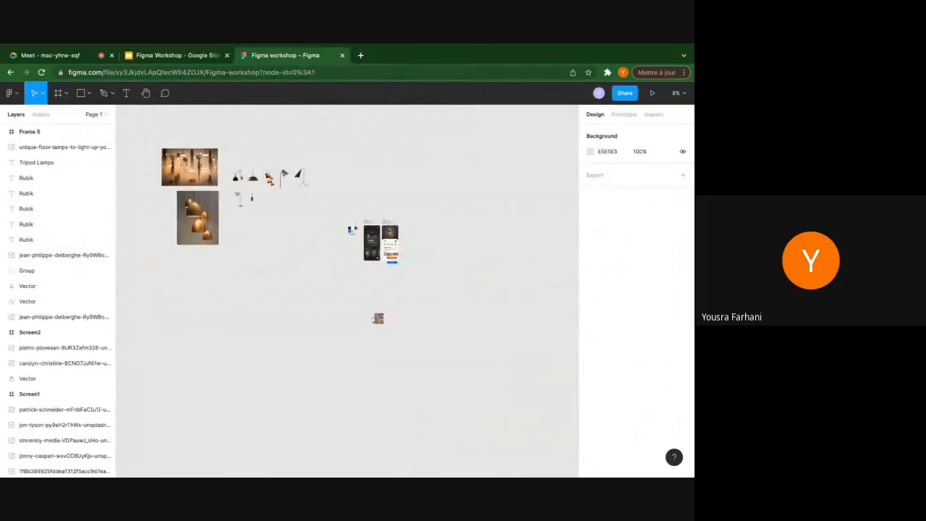
{"action": "type", "text": "Figma Workshop"}
{"action": "key", "text": "Return"}
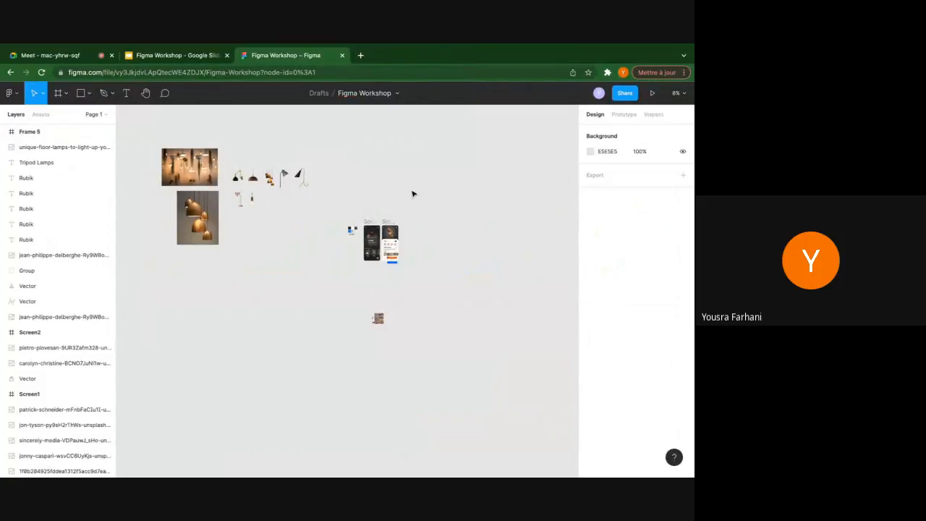
Look at the file's move-to-project options and at the invite permission choices in its sharing settings
{"action": "left_click", "coordinate": [319, 95]}
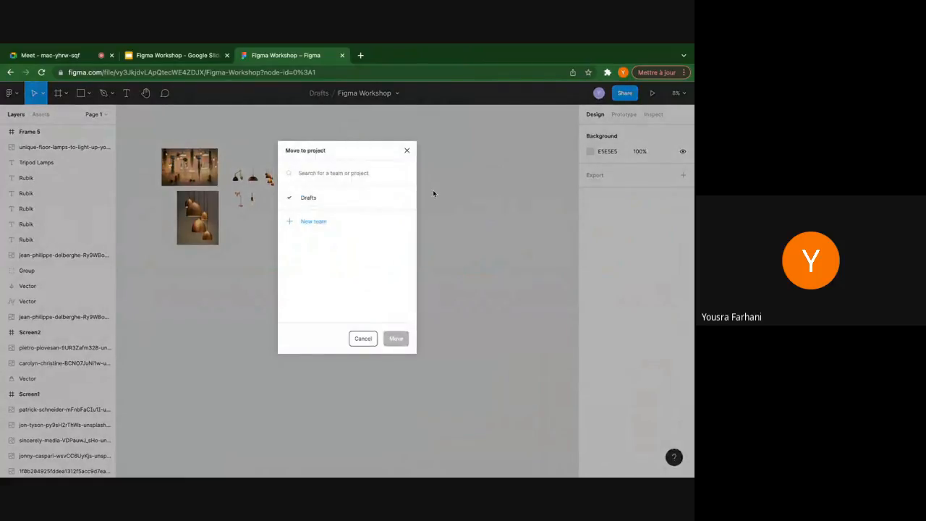
{"action": "left_click", "coordinate": [407, 151]}
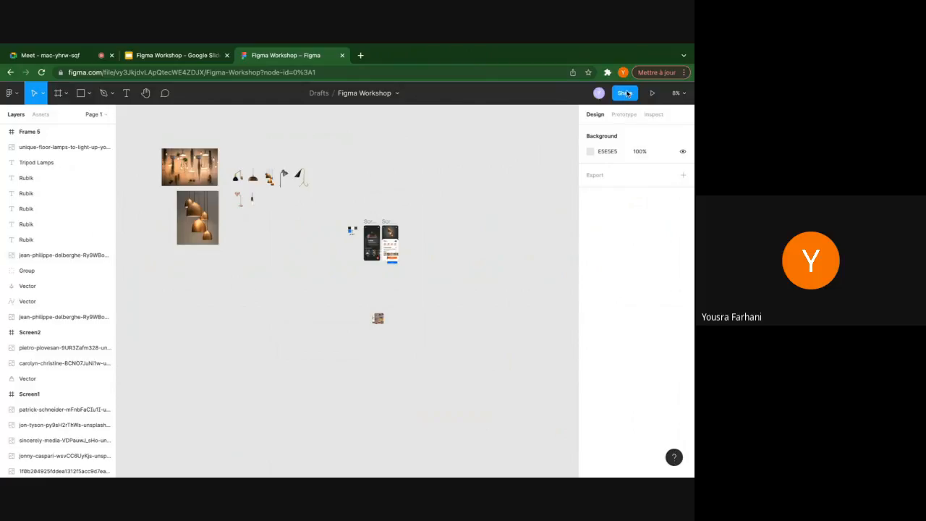
{"action": "left_click", "coordinate": [622, 96]}
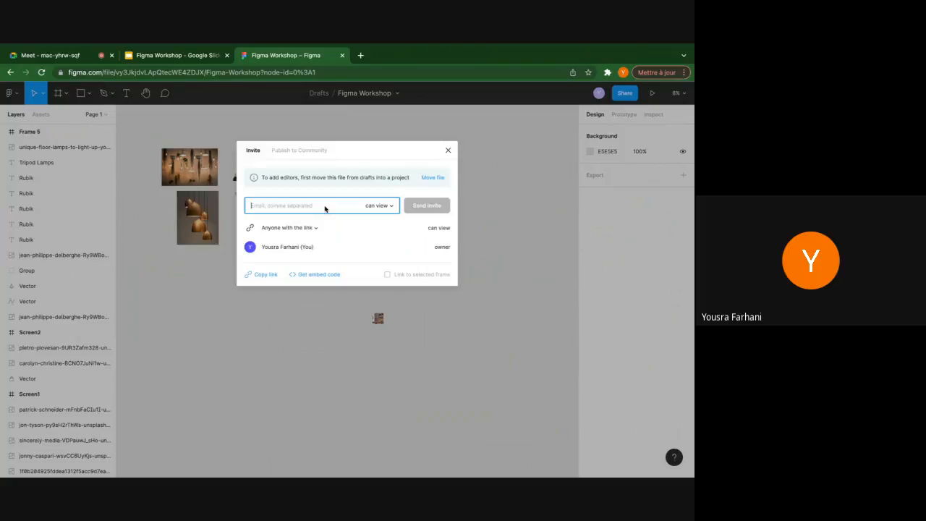
{"action": "left_click", "coordinate": [384, 206]}
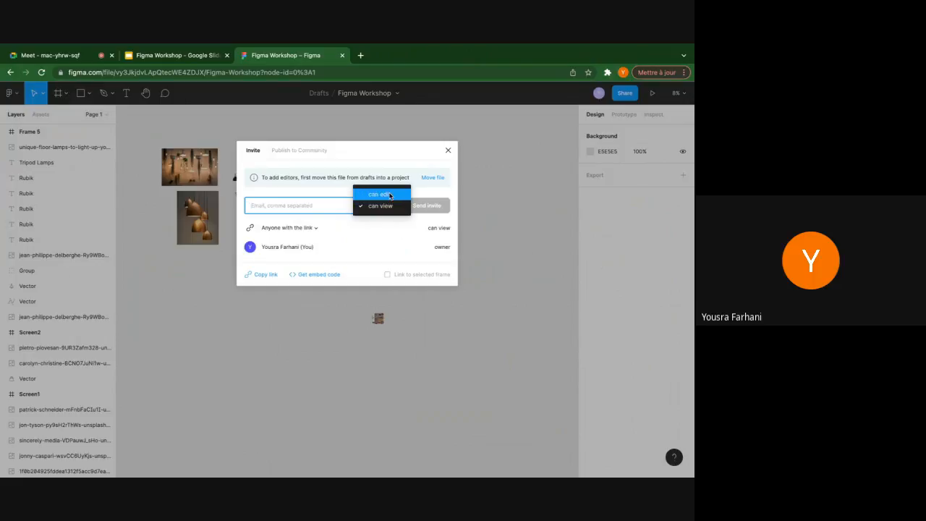
{"action": "left_click", "coordinate": [318, 205]}
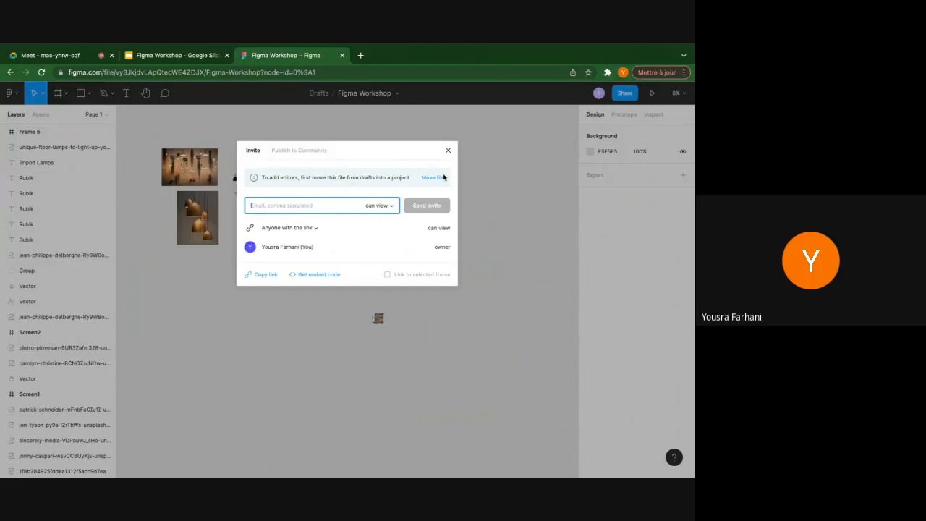
{"action": "left_click", "coordinate": [448, 151]}
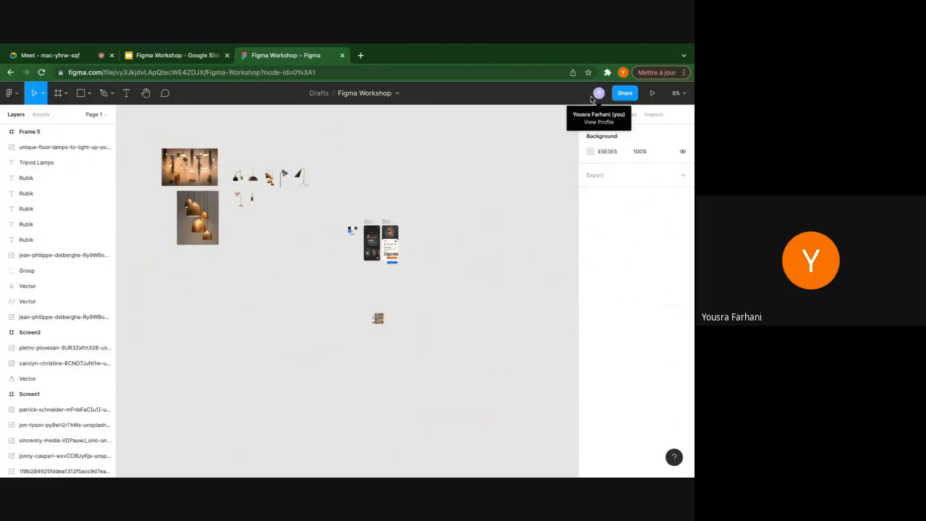
Add the comment "I dont like the icon" on the shopping bag icon of Screen2
{"action": "left_click", "coordinate": [166, 93]}
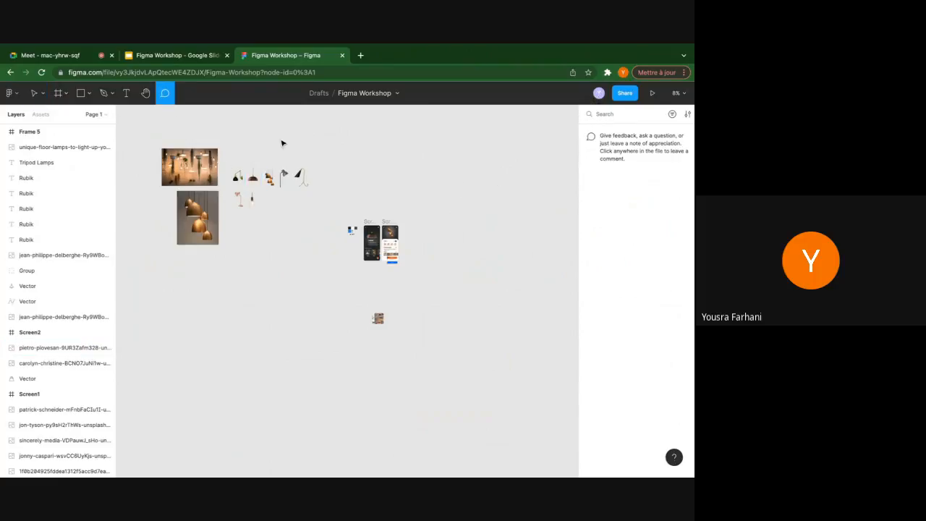
{"action": "scroll", "coordinate": [432, 197], "scroll_direction": "up", "scroll_amount": 5}
{"action": "scroll", "coordinate": [432, 196], "scroll_direction": "down", "scroll_amount": 3}
{"action": "scroll", "coordinate": [432, 196], "scroll_direction": "left", "scroll_amount": 2}
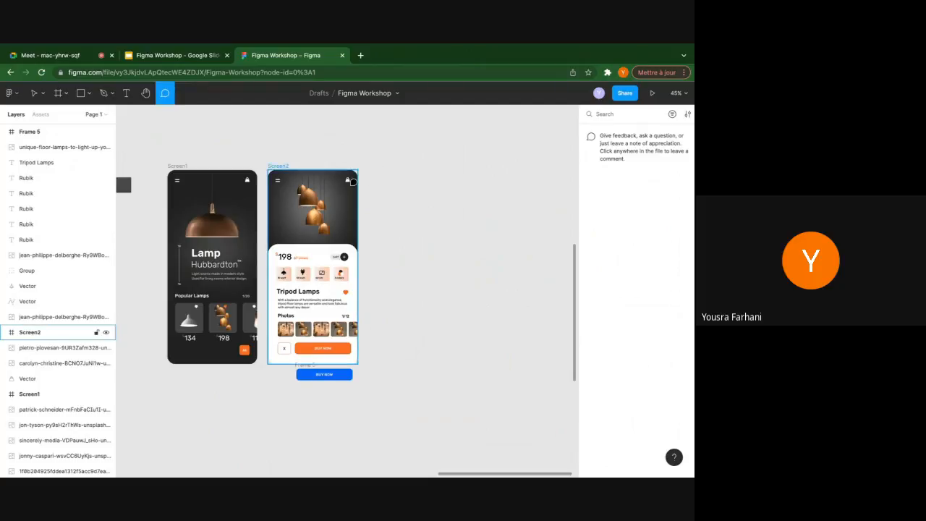
{"action": "scroll", "coordinate": [352, 182], "scroll_direction": "up", "scroll_amount": 5}
{"action": "scroll", "coordinate": [352, 182], "scroll_direction": "up", "scroll_amount": 5}
{"action": "left_click", "coordinate": [353, 162]}
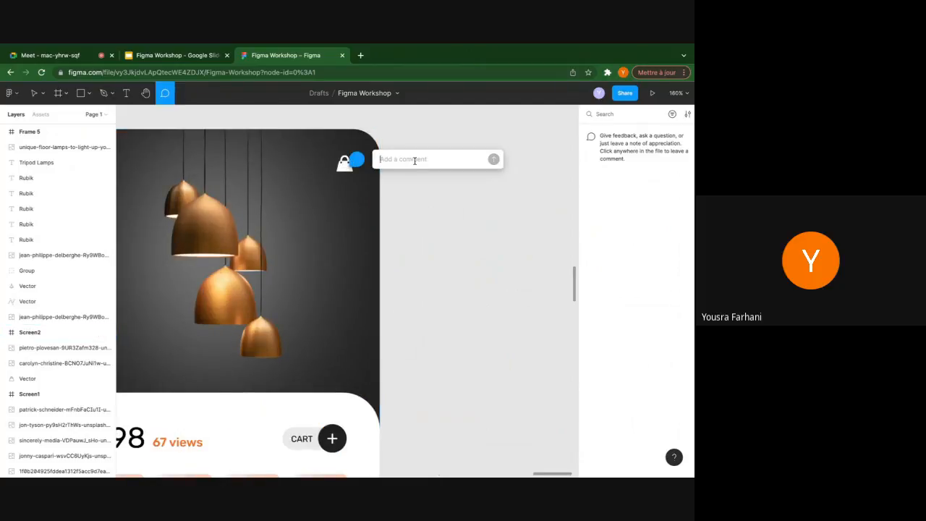
{"action": "type", "text": "I don"}
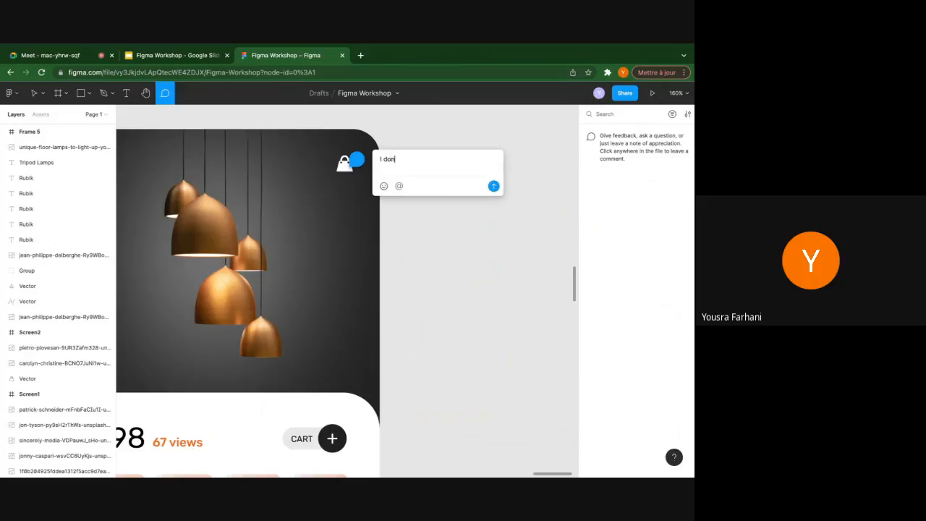
{"action": "type", "text": "t like the"}
{"action": "key", "text": "BackSpace"}
{"action": "type", "text": "icon"}
{"action": "key", "text": "Return"}
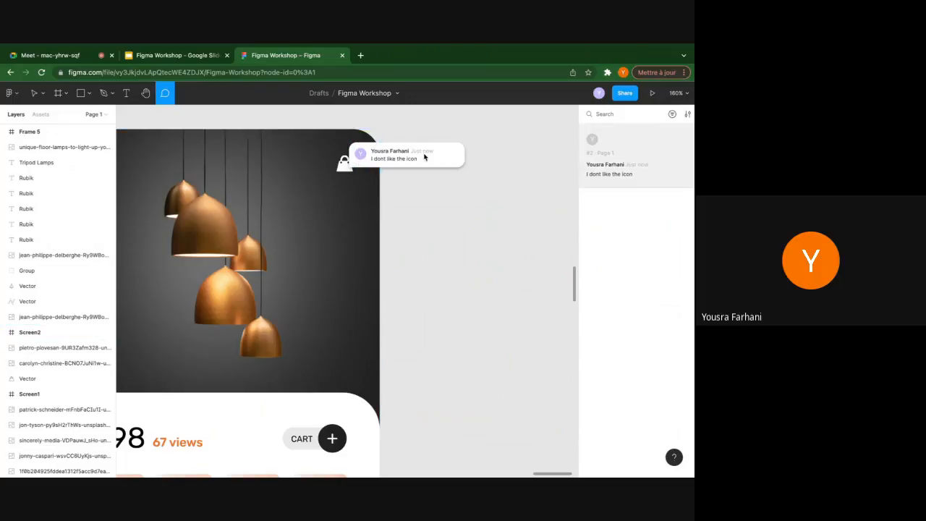
Open the new comment on the bag icon and add thumbs-down and heart-eyes reactions to it
{"action": "left_click", "coordinate": [425, 157]}
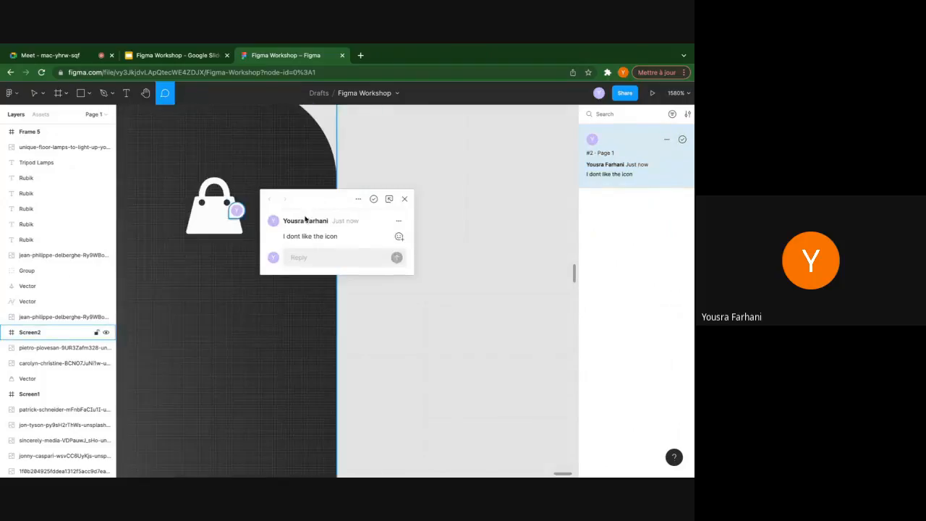
{"action": "left_click", "coordinate": [400, 227]}
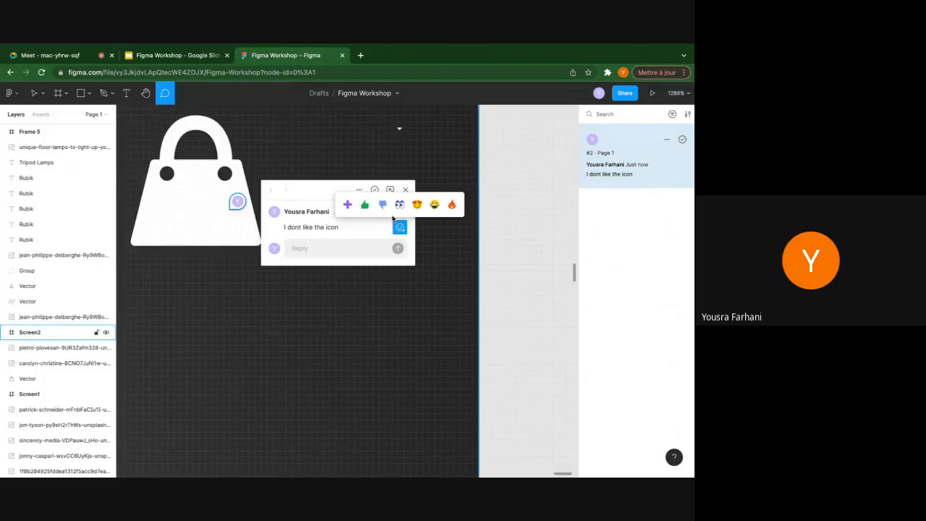
{"action": "left_click", "coordinate": [382, 204]}
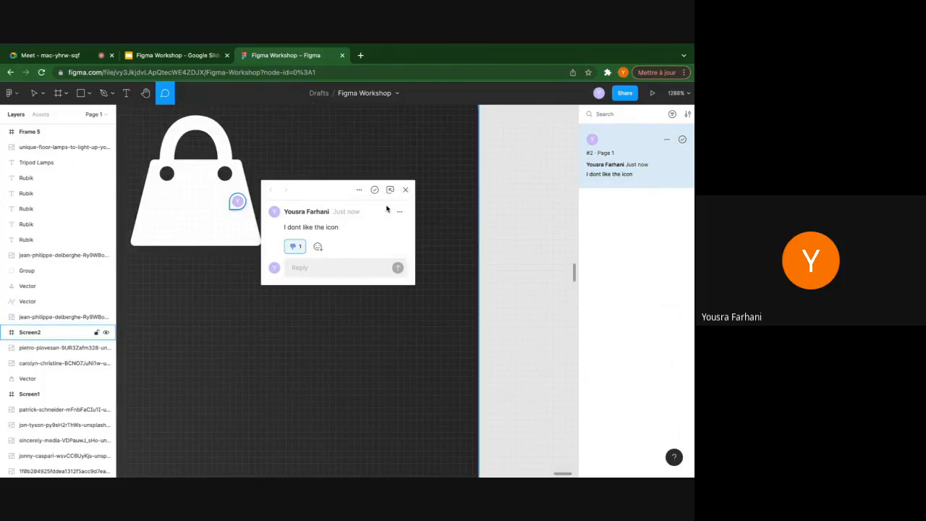
{"action": "left_click", "coordinate": [318, 246]}
{"action": "left_click", "coordinate": [336, 222]}
Reply "why?" in the bag icon's comment thread and close the thread
{"action": "left_click", "coordinate": [324, 269]}
{"action": "type", "text": "why"}
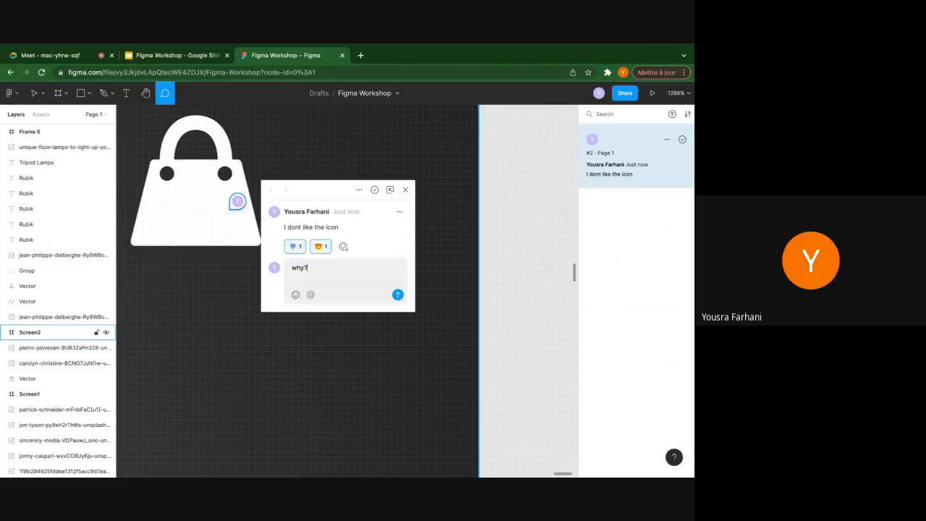
{"action": "type", "text": "?"}
{"action": "key", "text": "Return"}
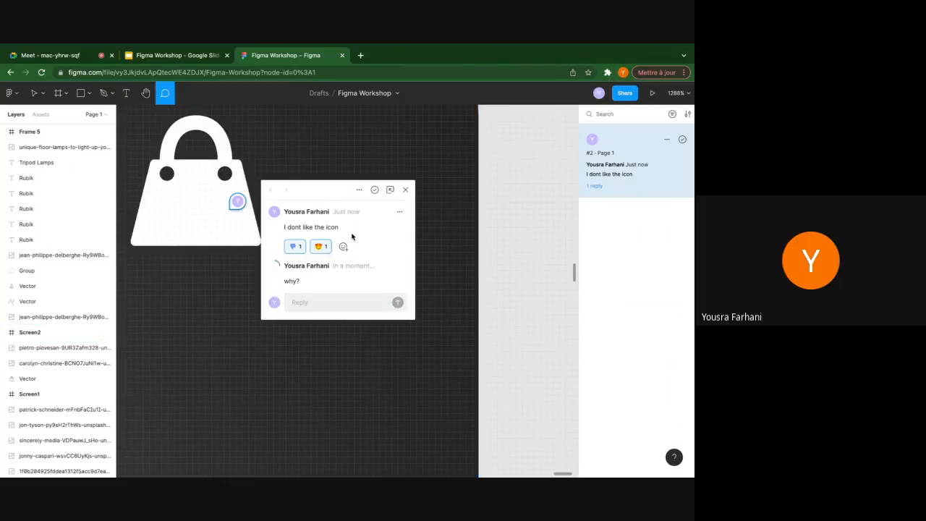
{"action": "scroll", "coordinate": [351, 236], "scroll_direction": "down", "scroll_amount": 5}
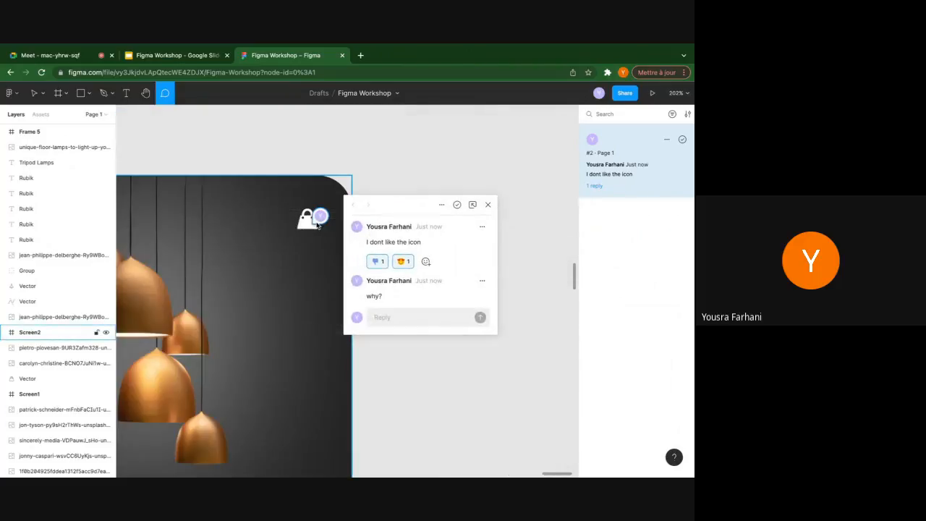
{"action": "scroll", "coordinate": [317, 226], "scroll_direction": "down", "scroll_amount": 5}
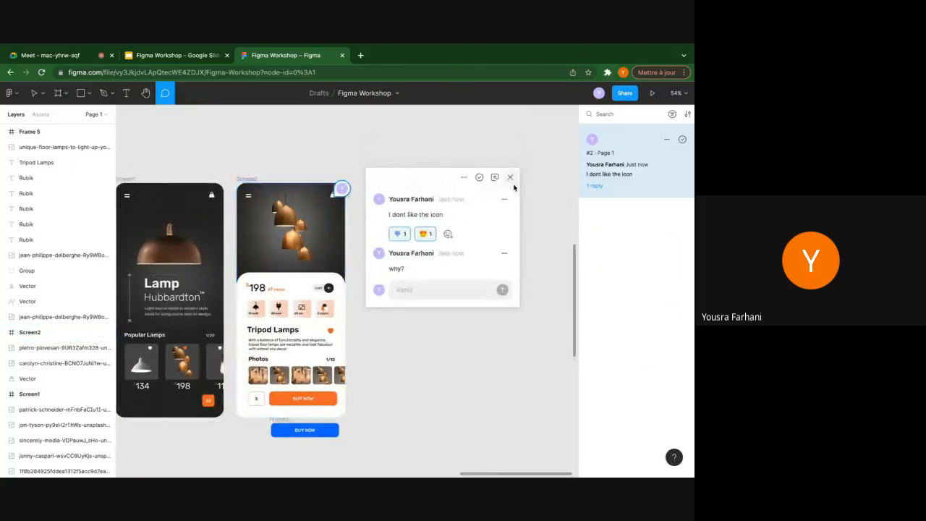
{"action": "left_click", "coordinate": [510, 177]}
Leave comment mode by returning to the Move tool, with both phone screens in view
{"action": "scroll", "coordinate": [342, 186], "scroll_direction": "up", "scroll_amount": 5}
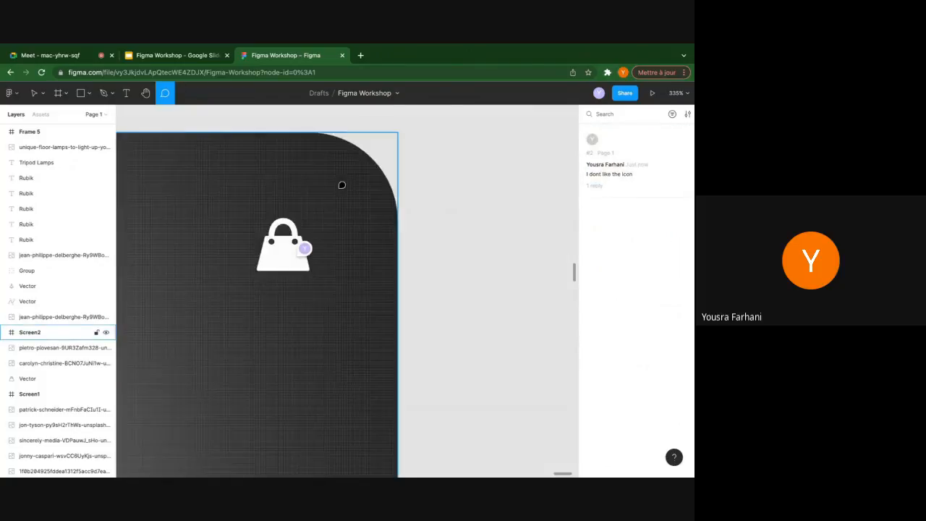
{"action": "scroll", "coordinate": [336, 188], "scroll_direction": "down", "scroll_amount": 10}
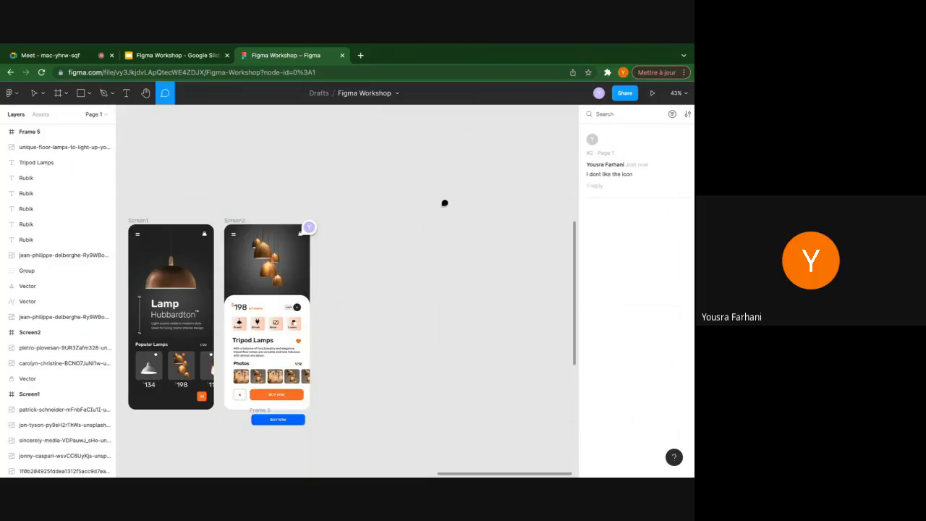
{"action": "scroll", "coordinate": [379, 213], "scroll_direction": "down", "scroll_amount": 3}
{"action": "scroll", "coordinate": [379, 214], "scroll_direction": "left", "scroll_amount": 3}
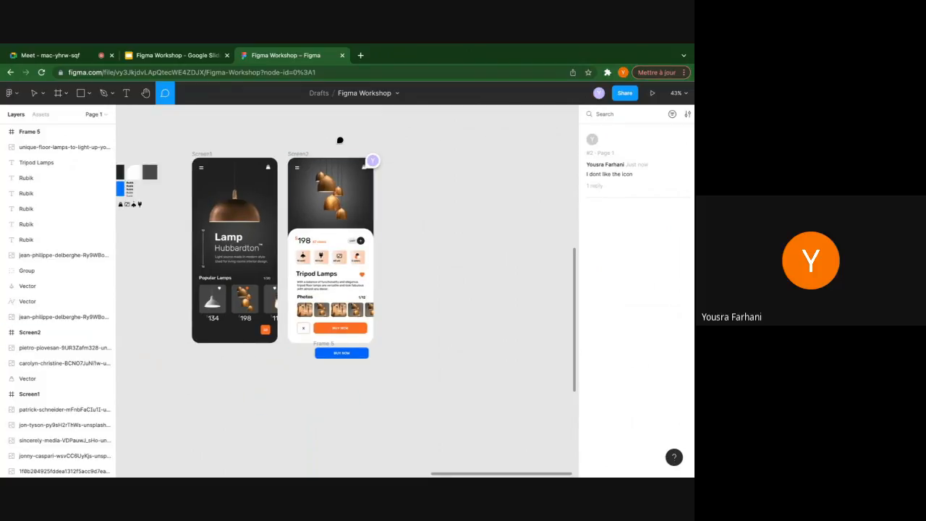
{"action": "left_click", "coordinate": [33, 92]}
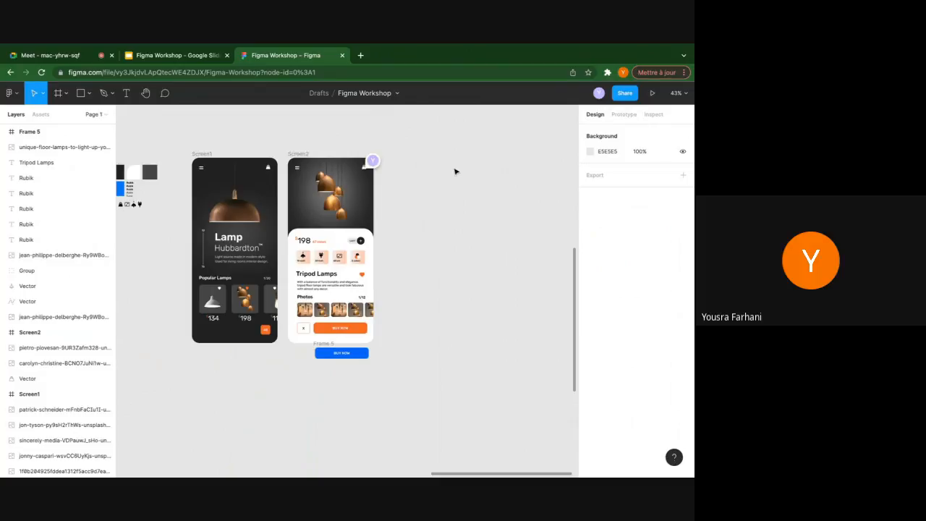
{"action": "scroll", "coordinate": [488, 147], "scroll_direction": "left", "scroll_amount": 3}
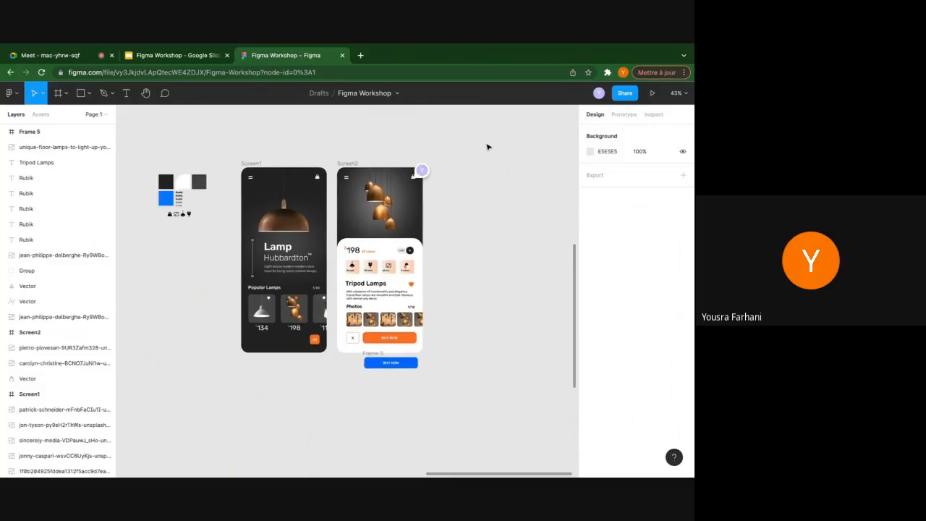
{"action": "scroll", "coordinate": [488, 147], "scroll_direction": "right", "scroll_amount": 3}
{"action": "scroll", "coordinate": [488, 147], "scroll_direction": "down", "scroll_amount": 2}
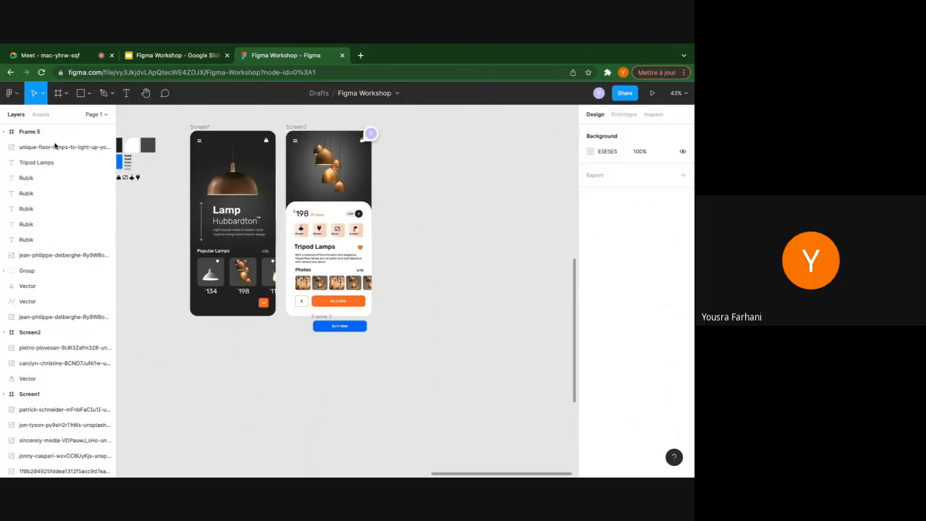
With nothing selected, look through the file's prototype and inspect settings and return to the design settings
{"action": "left_click", "coordinate": [624, 115]}
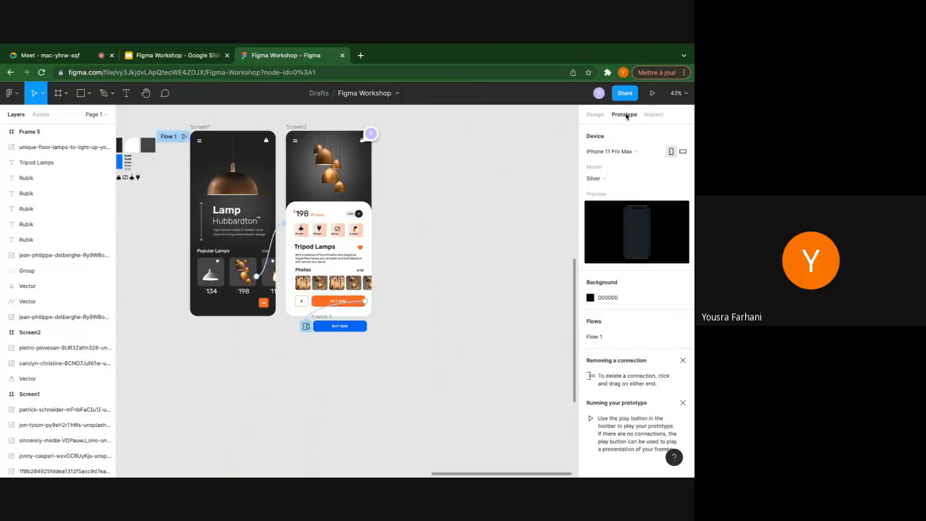
{"action": "left_click", "coordinate": [652, 114]}
{"action": "left_click", "coordinate": [595, 114]}
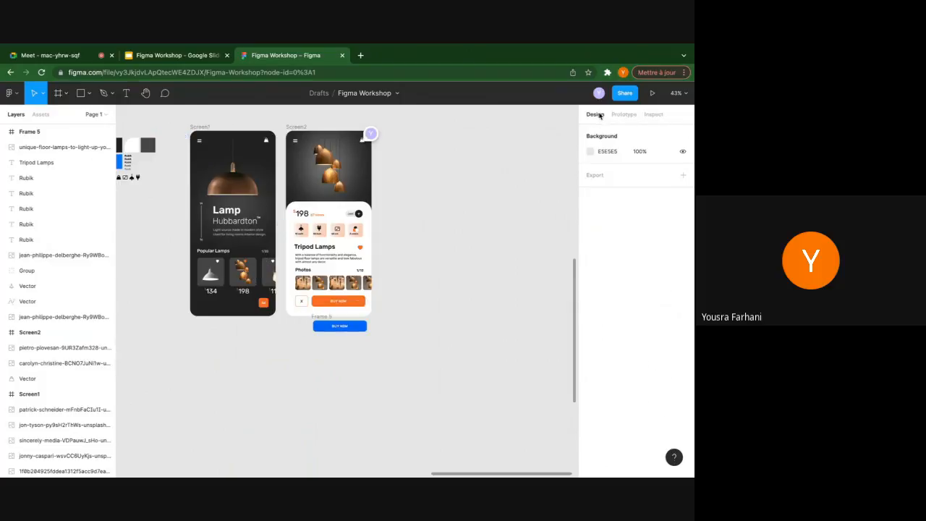
Select the Screen1 frame and examine its design properties alongside both phone screens
{"action": "scroll", "coordinate": [436, 169], "scroll_direction": "down", "scroll_amount": 1}
{"action": "scroll", "coordinate": [436, 169], "scroll_direction": "down", "scroll_amount": 3}
{"action": "scroll", "coordinate": [436, 169], "scroll_direction": "right", "scroll_amount": 2}
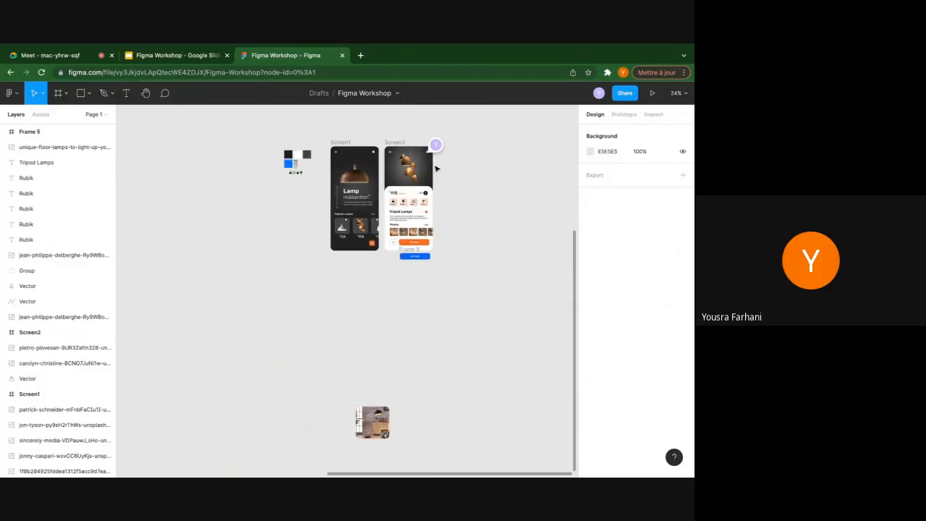
{"action": "left_click", "coordinate": [347, 143]}
{"action": "left_click", "coordinate": [348, 144]}
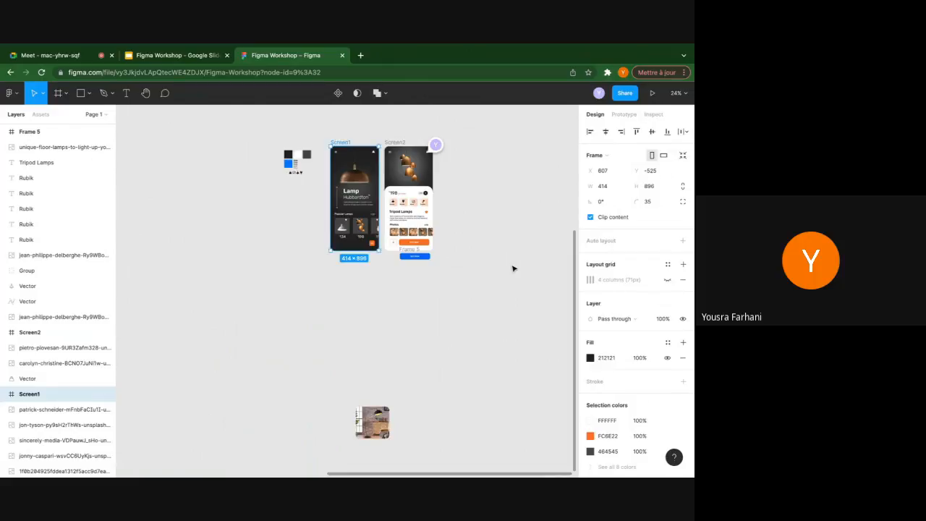
{"action": "scroll", "coordinate": [597, 331], "scroll_direction": "down", "scroll_amount": 2}
{"action": "scroll", "coordinate": [598, 331], "scroll_direction": "up", "scroll_amount": 2}
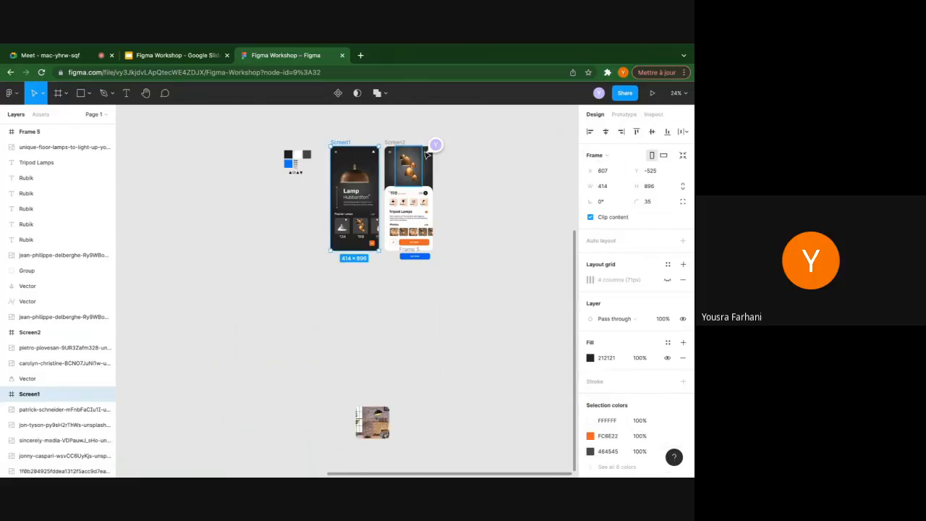
{"action": "scroll", "coordinate": [426, 153], "scroll_direction": "up", "scroll_amount": 5}
{"action": "scroll", "coordinate": [293, 200], "scroll_direction": "down", "scroll_amount": 3}
{"action": "scroll", "coordinate": [293, 200], "scroll_direction": "left", "scroll_amount": 5}
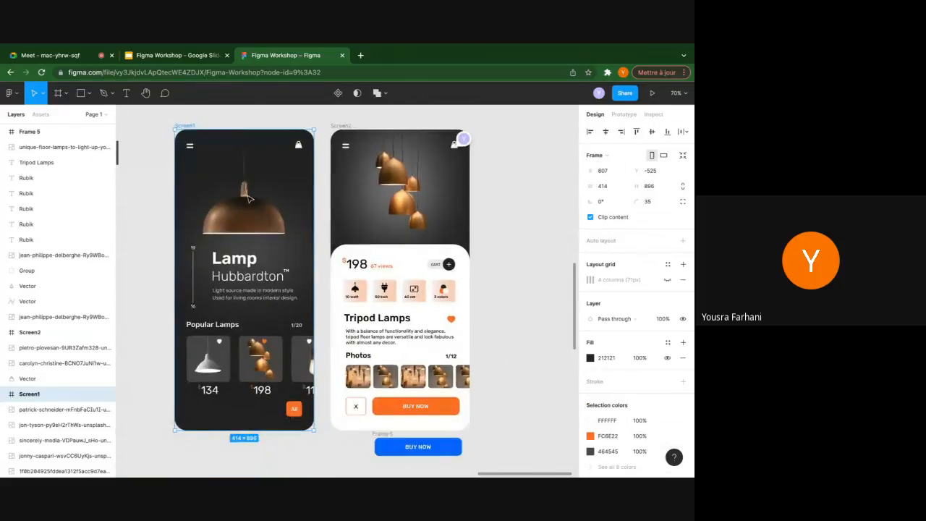
{"action": "scroll", "coordinate": [250, 197], "scroll_direction": "down", "scroll_amount": 3}
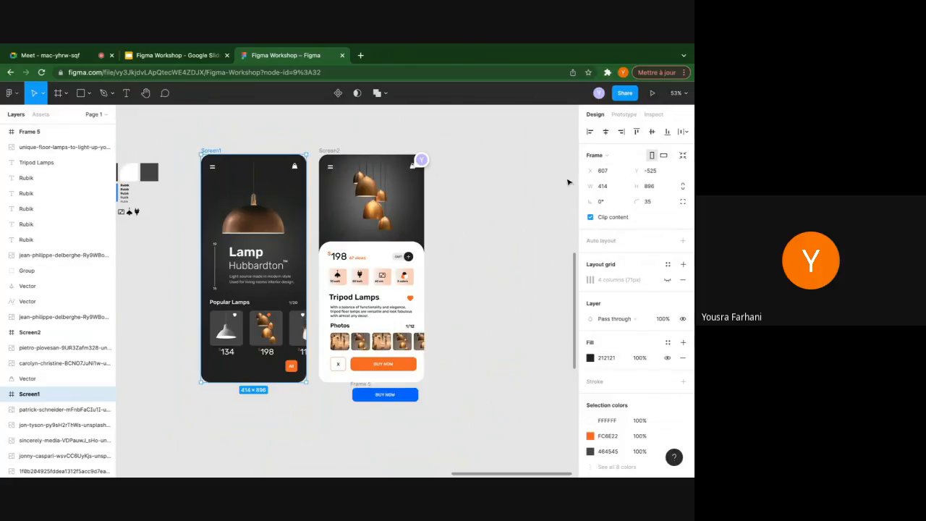
In prototype mode, link Screen2's 10 watt lamp icon to Rectangle 11 with an on-tap Scroll to interaction and Instant animation
{"action": "left_click", "coordinate": [623, 114]}
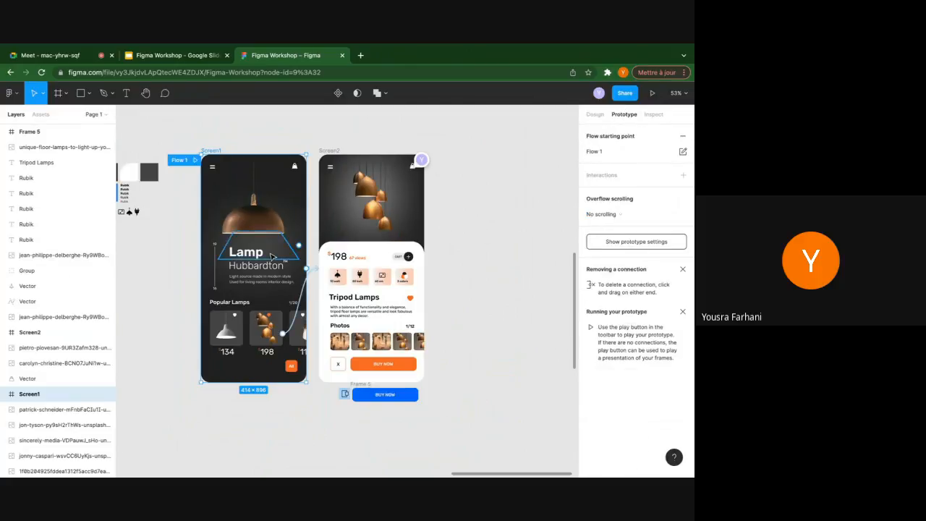
{"action": "scroll", "coordinate": [273, 253], "scroll_direction": "up", "scroll_amount": 10}
{"action": "scroll", "coordinate": [271, 252], "scroll_direction": "down", "scroll_amount": 3}
{"action": "scroll", "coordinate": [273, 252], "scroll_direction": "down", "scroll_amount": 8}
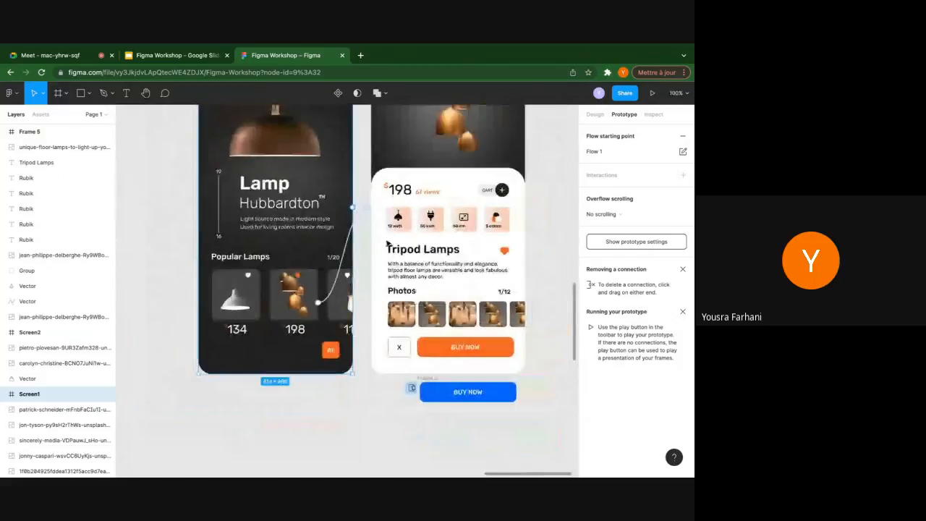
{"action": "scroll", "coordinate": [404, 239], "scroll_direction": "up", "scroll_amount": 1}
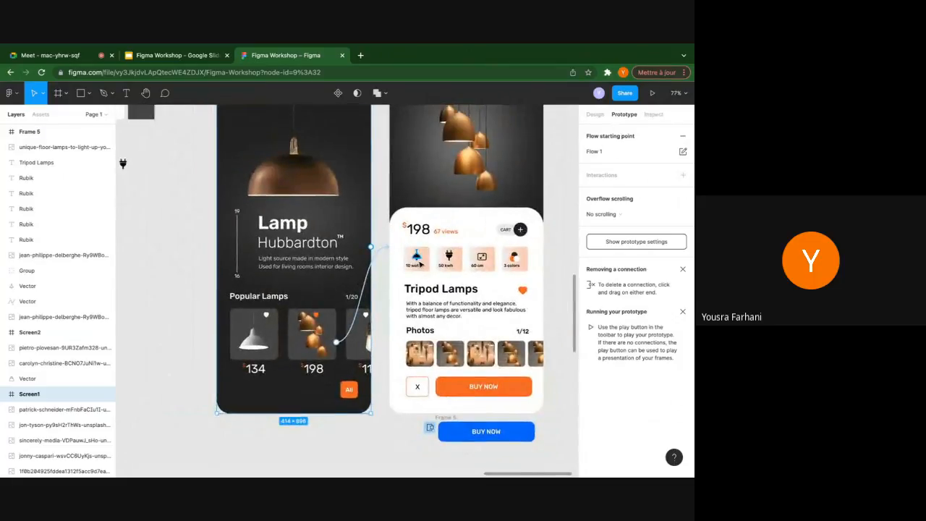
{"action": "left_click", "coordinate": [416, 257], "text": "ctrl"}
{"action": "scroll", "coordinate": [386, 246], "scroll_direction": "up", "scroll_amount": 6}
{"action": "scroll", "coordinate": [434, 243], "scroll_direction": "down", "scroll_amount": 7}
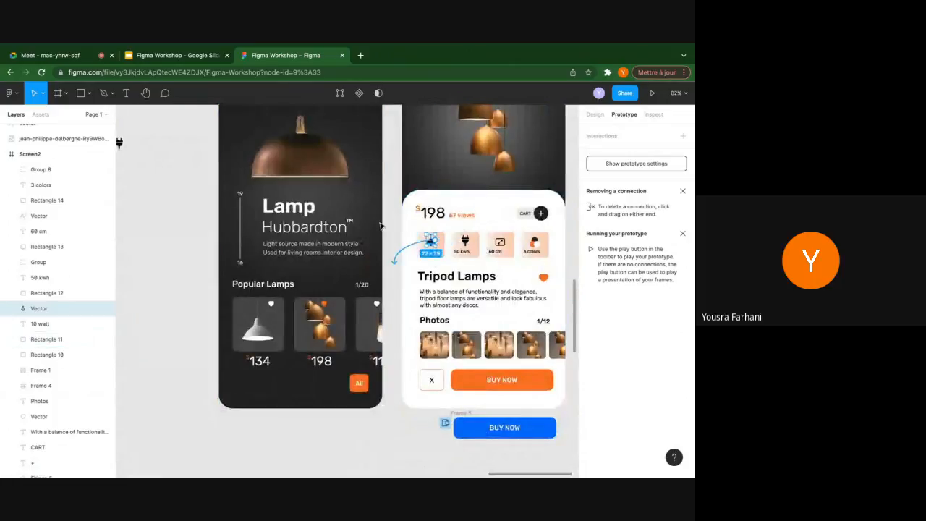
{"action": "left_click_drag", "start_coordinate": [437, 244], "coordinate": [433, 244]}
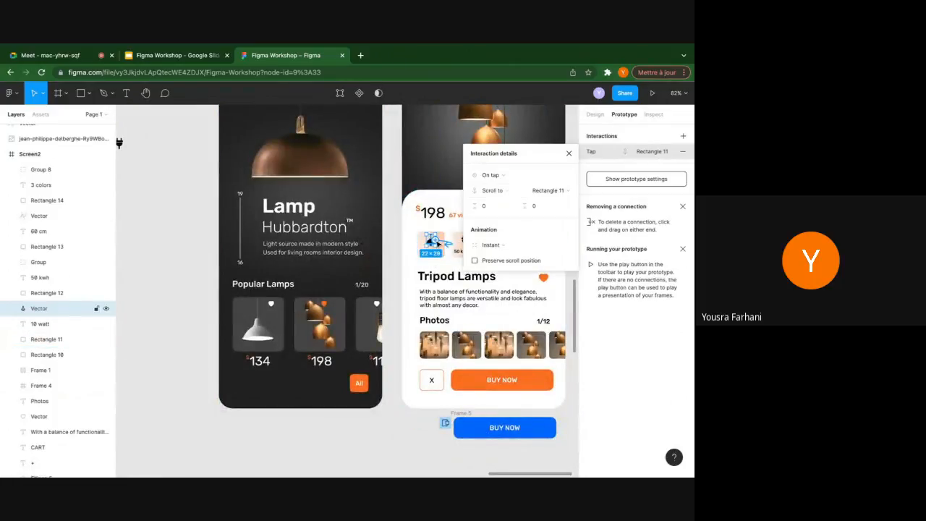
{"action": "left_click", "coordinate": [566, 150]}
Inspect the lamp icon's properties and view its generated code as CSS, iOS and Android
{"action": "left_click", "coordinate": [654, 115]}
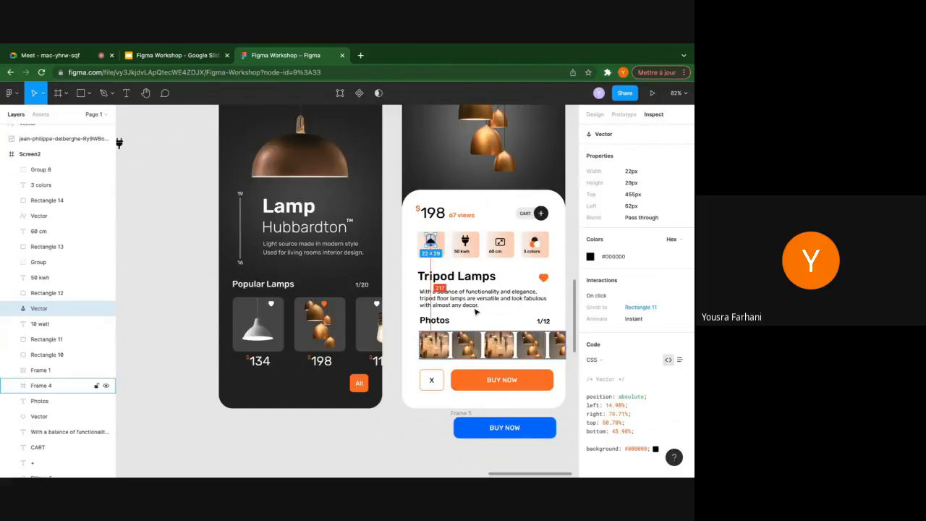
{"action": "scroll", "coordinate": [475, 311], "scroll_direction": "up", "scroll_amount": 3}
{"action": "scroll", "coordinate": [475, 311], "scroll_direction": "right", "scroll_amount": 2}
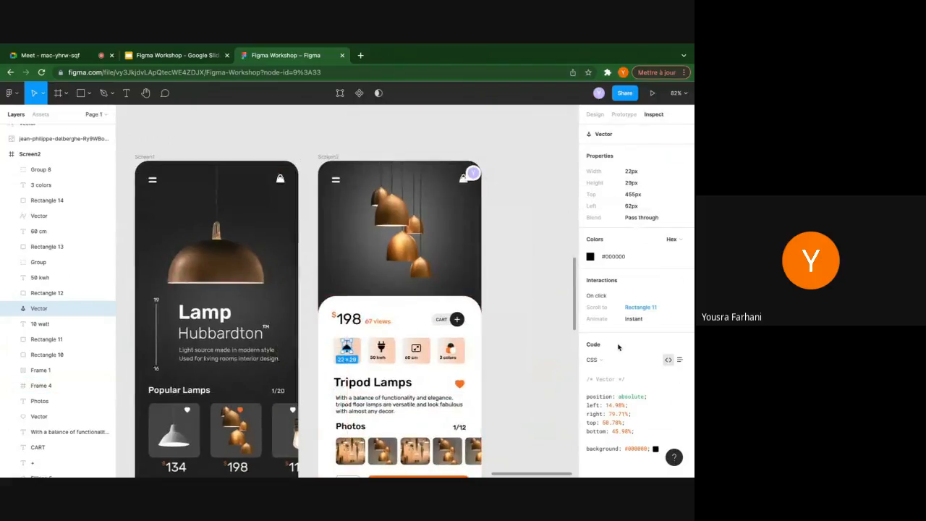
{"action": "left_click", "coordinate": [594, 360]}
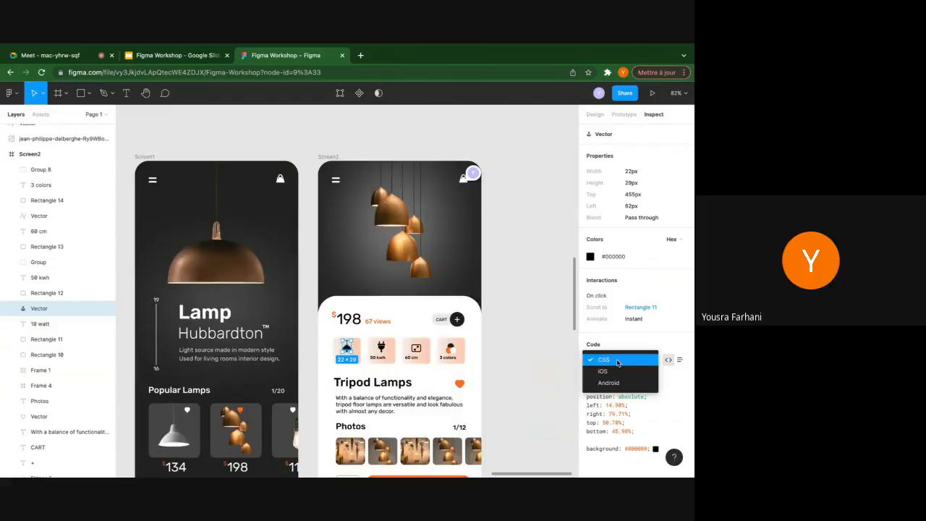
{"action": "left_click", "coordinate": [614, 371]}
{"action": "left_click", "coordinate": [616, 365]}
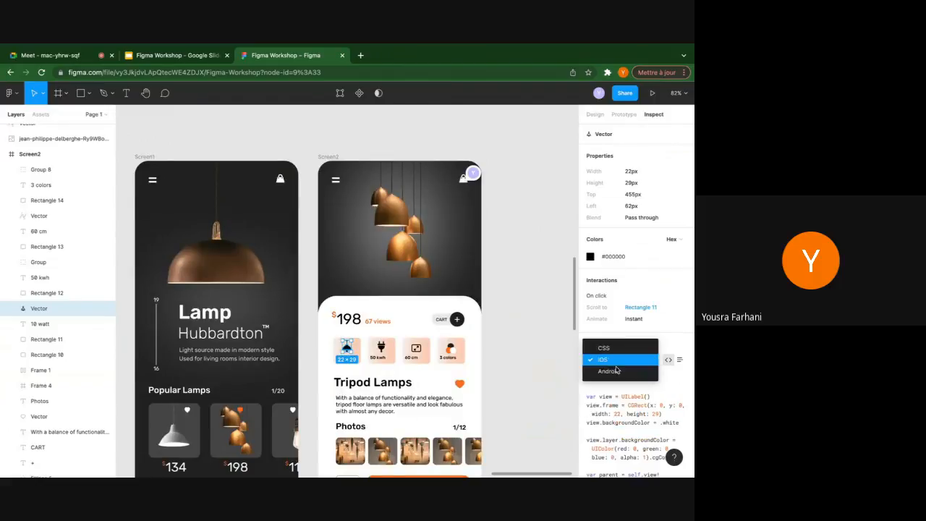
{"action": "left_click", "coordinate": [616, 371]}
{"action": "scroll", "coordinate": [630, 361], "scroll_direction": "down", "scroll_amount": 5}
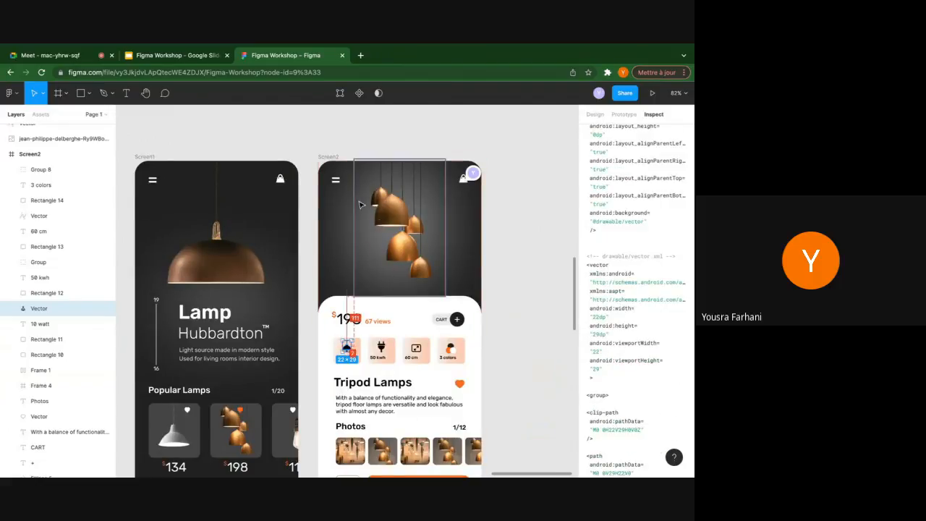
Select the Screen2 frame, review its design properties, and clear the selection
{"action": "key", "text": "Escape"}
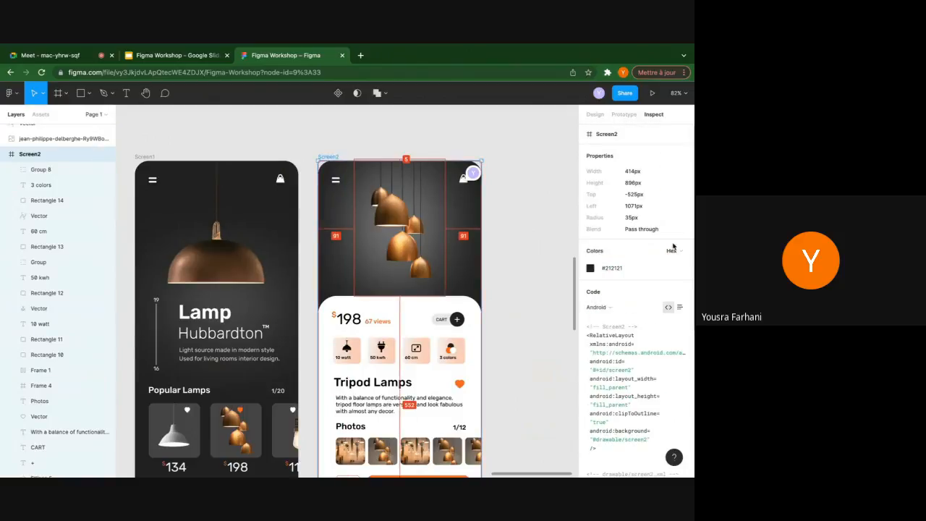
{"action": "left_click", "coordinate": [594, 115]}
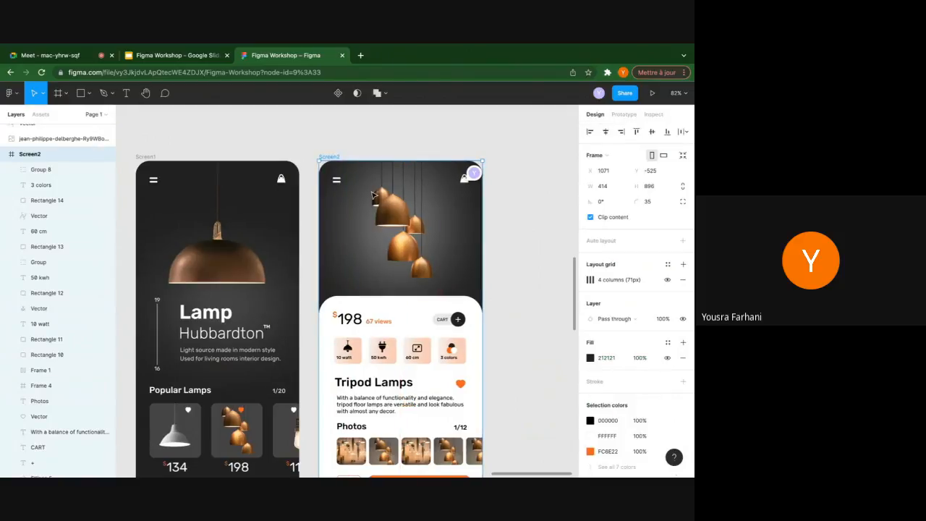
{"action": "scroll", "coordinate": [373, 194], "scroll_direction": "down", "scroll_amount": 5}
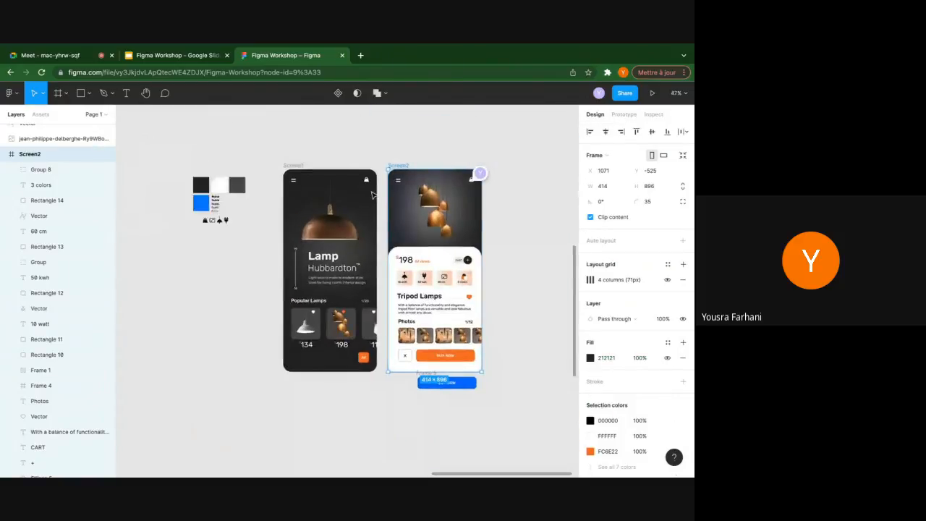
{"action": "left_click", "coordinate": [155, 144]}
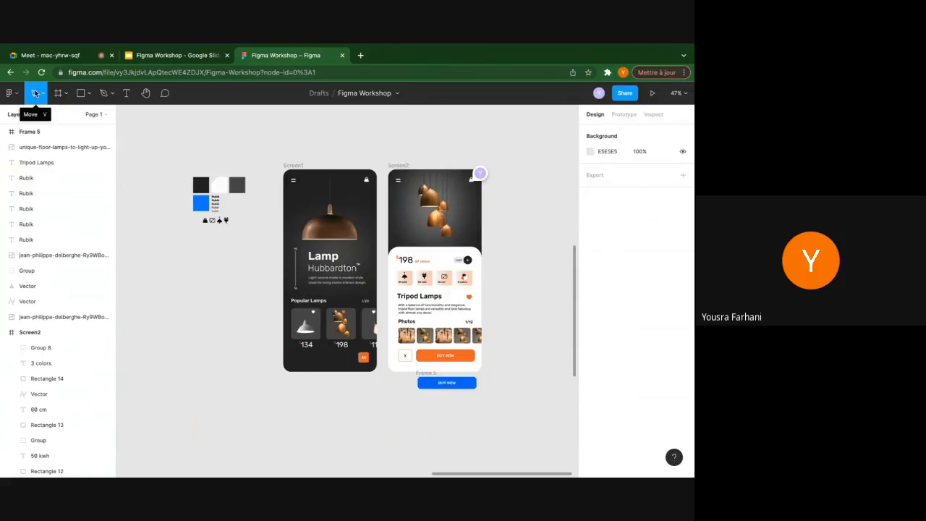
Move the dark grey colour swatch square slightly to the right, to X 371, and deselect it
{"action": "scroll", "coordinate": [275, 177], "scroll_direction": "up", "scroll_amount": 10}
{"action": "left_click", "coordinate": [274, 176]}
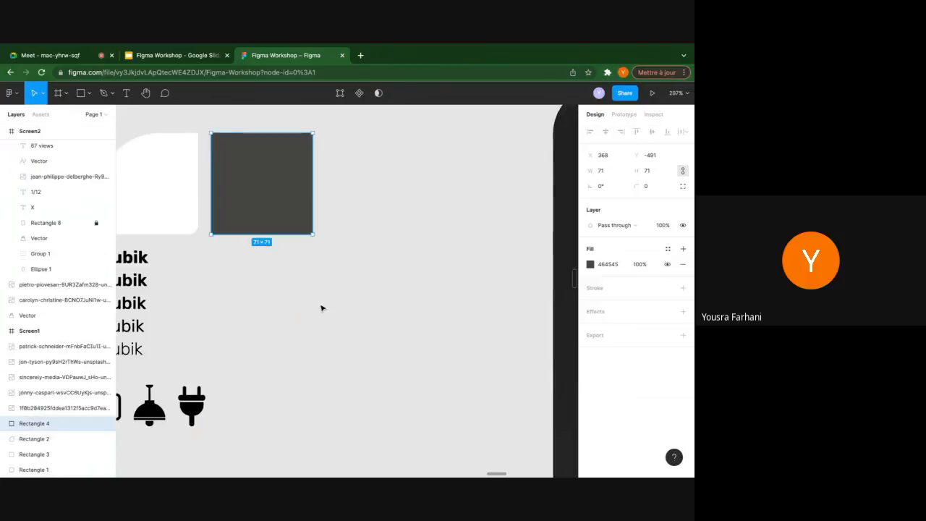
{"action": "mouse_move", "coordinate": [275, 175]}
{"action": "left_mouse_down"}
{"action": "mouse_move", "coordinate": [293, 174]}
{"action": "mouse_move", "coordinate": [279, 175]}
{"action": "left_mouse_up"}
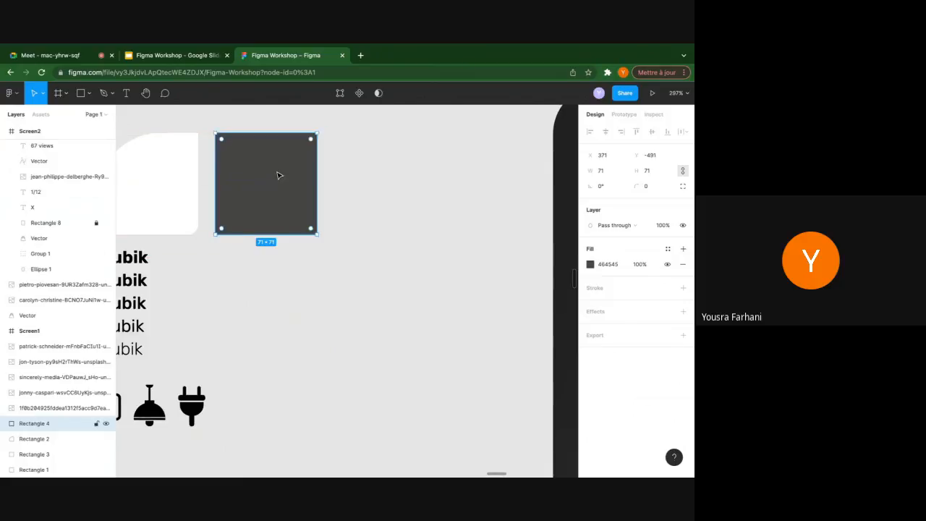
{"action": "scroll", "coordinate": [279, 175], "scroll_direction": "down", "scroll_amount": 5}
{"action": "left_click", "coordinate": [310, 130]}
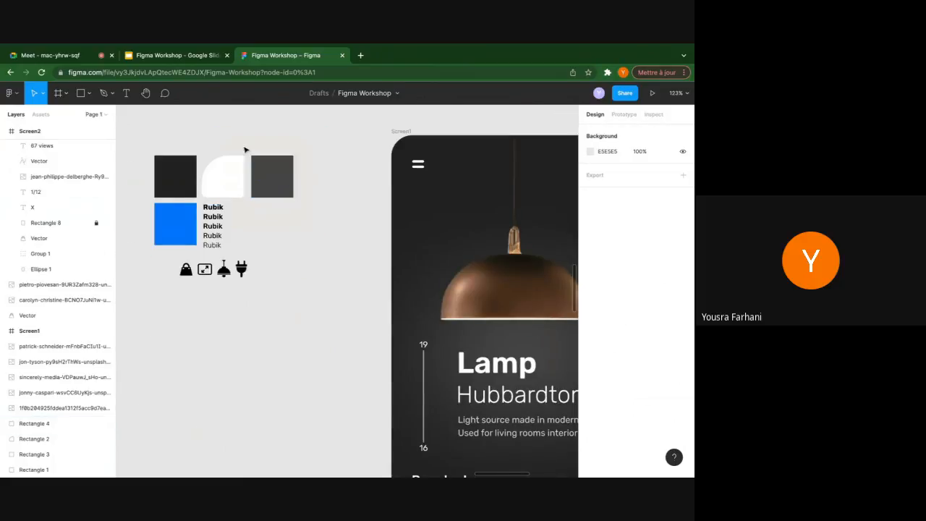
Activate the Frame tool and examine the phone frame presets, with empty canvas beside Screen2 in view
{"action": "left_click", "coordinate": [59, 93]}
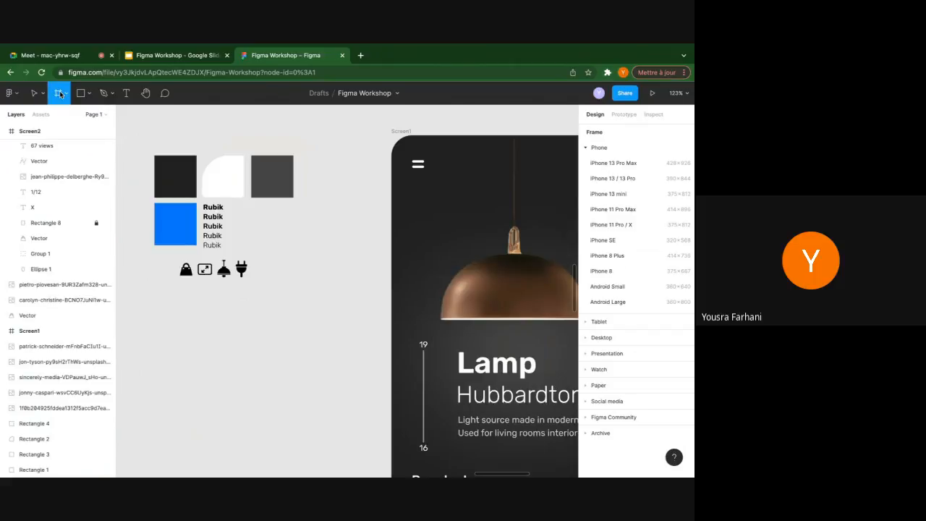
{"action": "scroll", "coordinate": [499, 294], "scroll_direction": "right", "scroll_amount": 10}
{"action": "scroll", "coordinate": [498, 295], "scroll_direction": "down", "scroll_amount": 3}
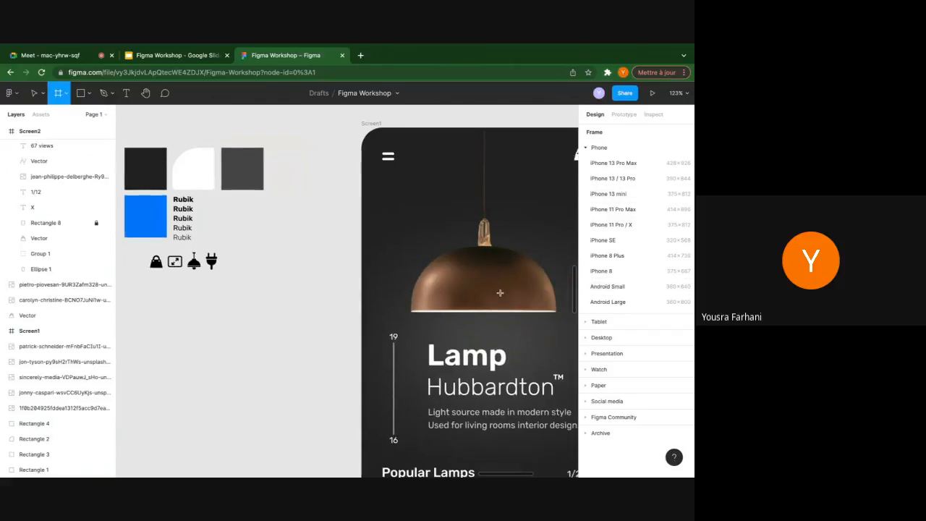
{"action": "scroll", "coordinate": [499, 295], "scroll_direction": "down", "scroll_amount": 3}
{"action": "scroll", "coordinate": [499, 295], "scroll_direction": "right", "scroll_amount": 5}
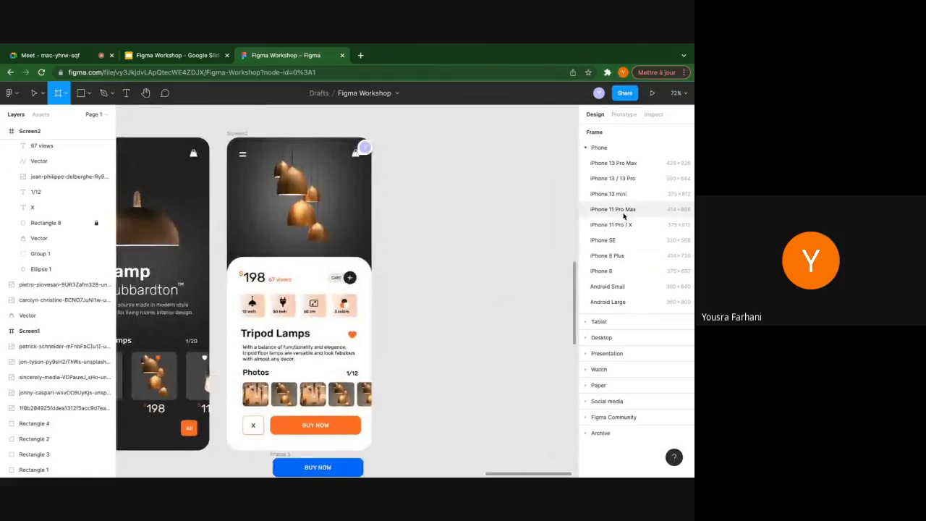
{"action": "scroll", "coordinate": [523, 184], "scroll_direction": "right", "scroll_amount": 5}
{"action": "scroll", "coordinate": [523, 184], "scroll_direction": "up", "scroll_amount": 1}
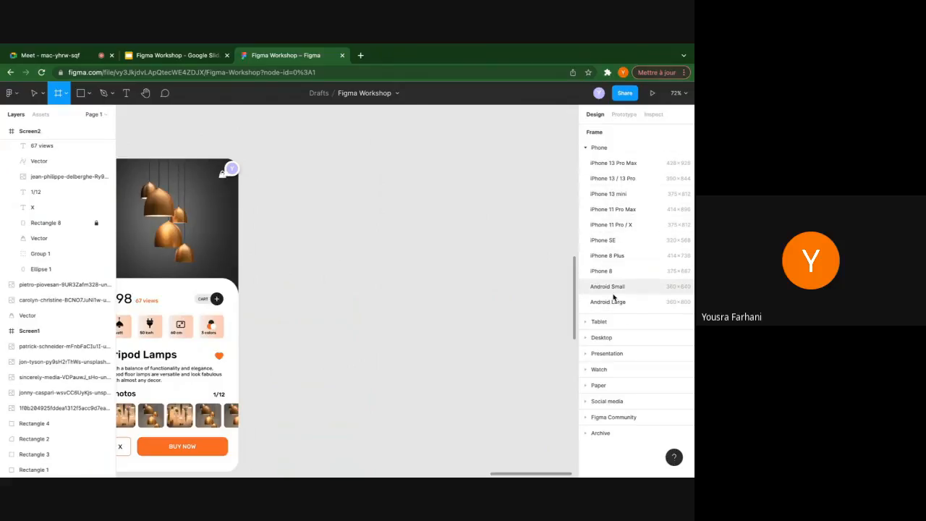
Browse the tablet, desktop, presentation, watch, paper and social media frame presets, and return to the phone presets
{"action": "left_click", "coordinate": [586, 323]}
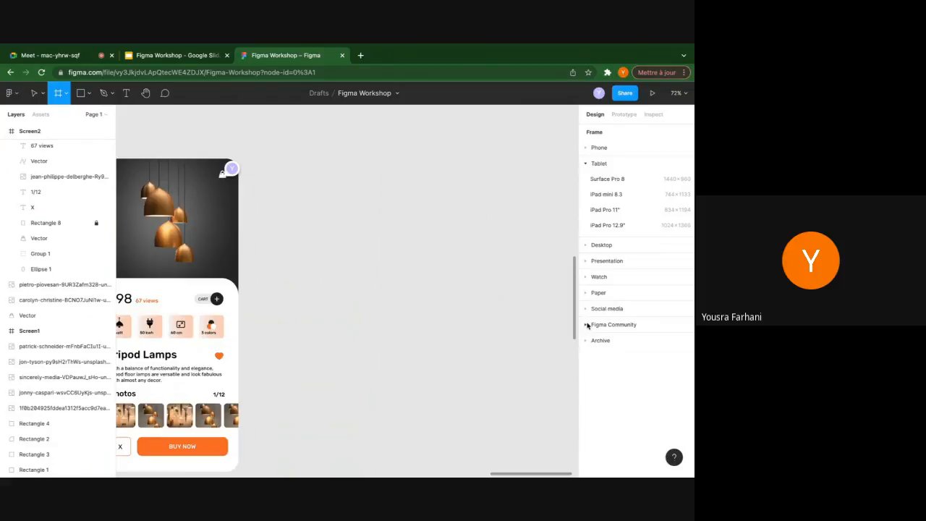
{"action": "left_click", "coordinate": [586, 246]}
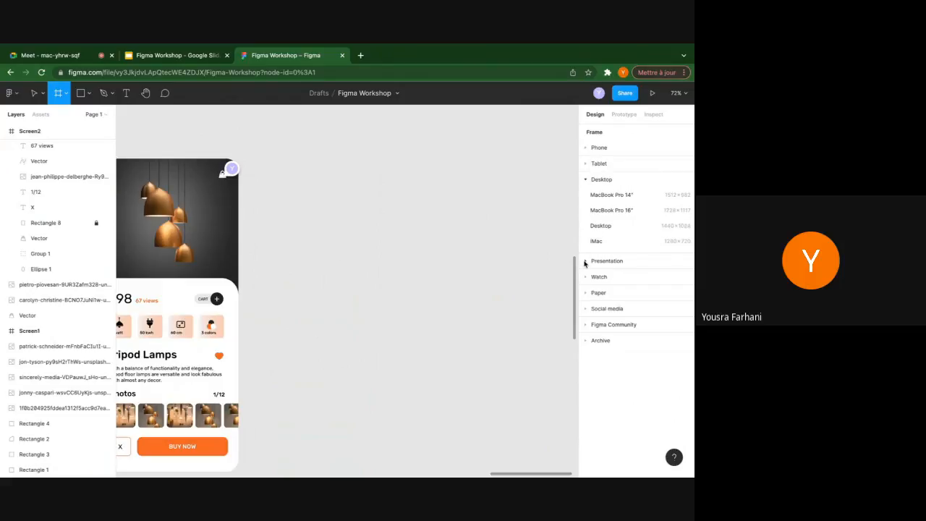
{"action": "left_click", "coordinate": [586, 262]}
{"action": "left_click", "coordinate": [587, 246]}
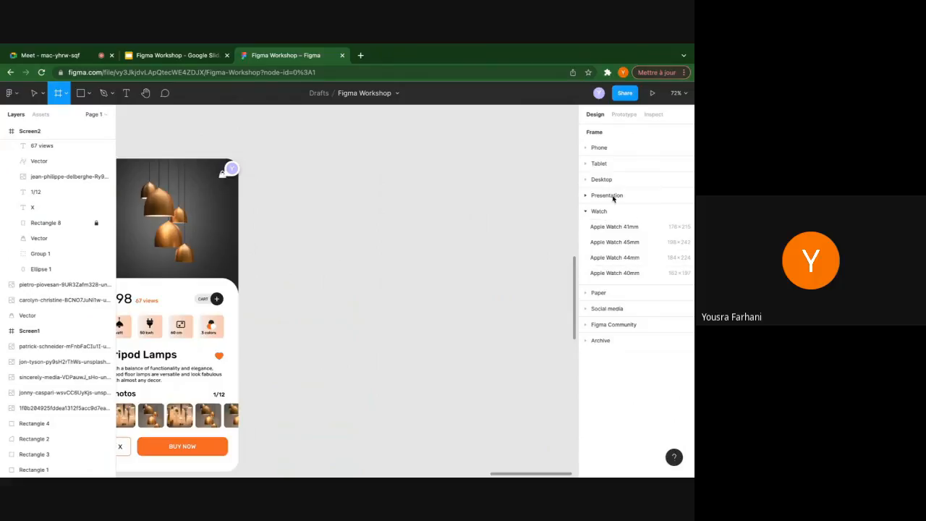
{"action": "left_click", "coordinate": [587, 293]}
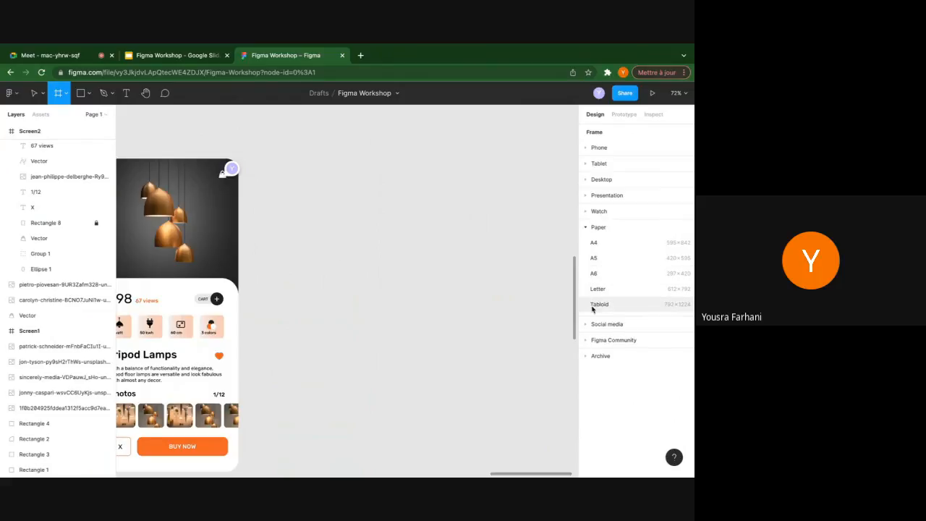
{"action": "left_click", "coordinate": [610, 323]}
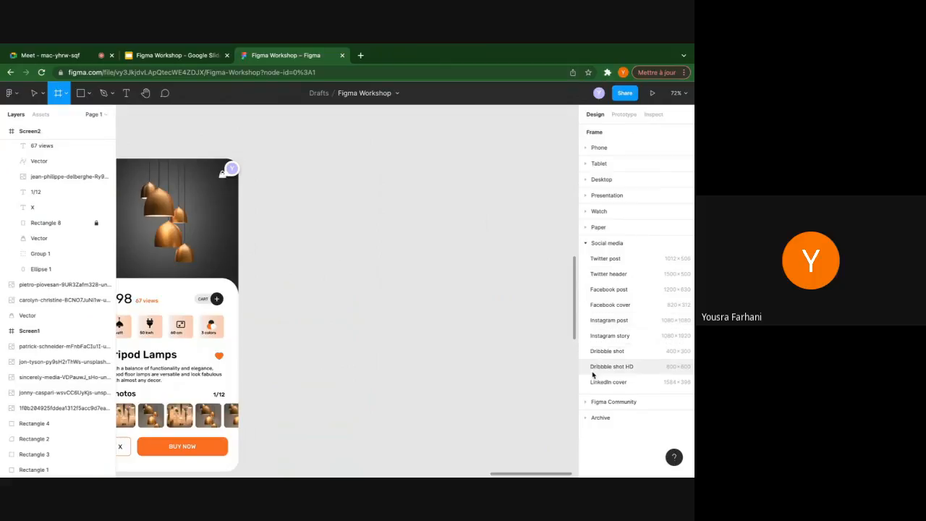
{"action": "left_click", "coordinate": [586, 245]}
{"action": "left_click", "coordinate": [586, 149]}
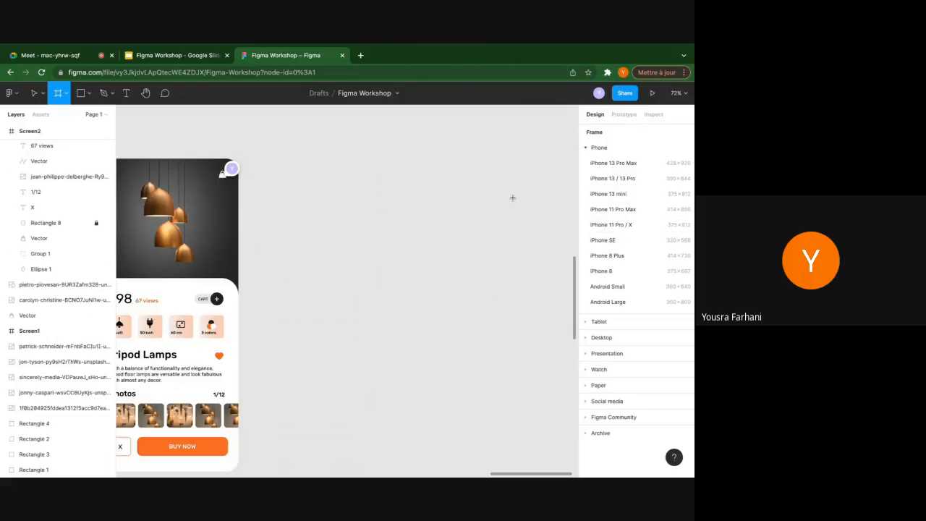
{"action": "scroll", "coordinate": [489, 194], "scroll_direction": "down", "scroll_amount": 5}
{"action": "scroll", "coordinate": [489, 194], "scroll_direction": "left", "scroll_amount": 3}
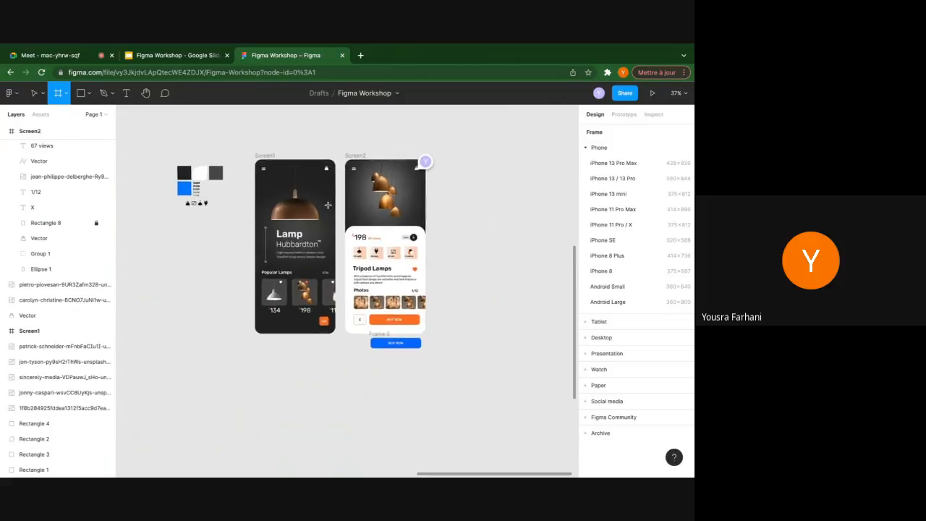
Examine the Screen1 and Screen2 lamp app frames up close and side by side
{"action": "scroll", "coordinate": [328, 206], "scroll_direction": "up", "scroll_amount": 8}
{"action": "scroll", "coordinate": [328, 205], "scroll_direction": "down", "scroll_amount": 5}
{"action": "scroll", "coordinate": [325, 174], "scroll_direction": "left", "scroll_amount": 2}
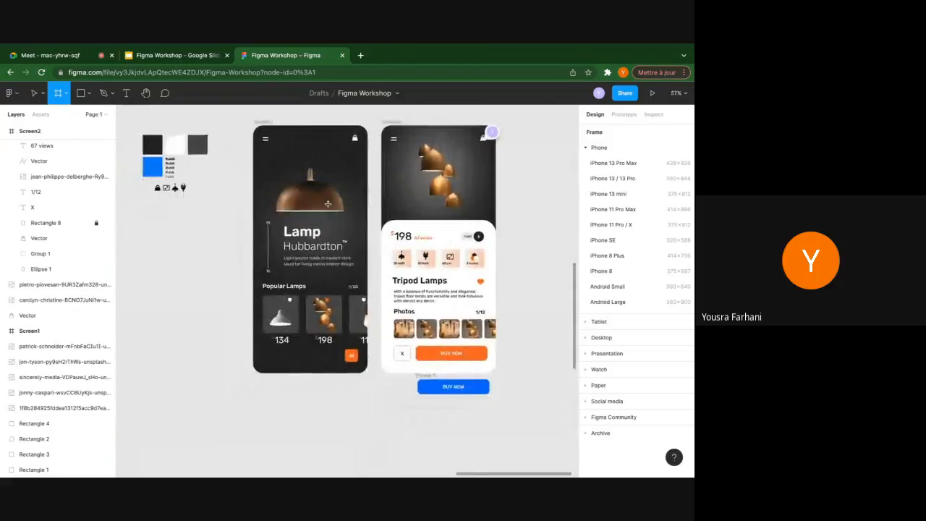
{"action": "scroll", "coordinate": [325, 165], "scroll_direction": "up", "scroll_amount": 8}
{"action": "scroll", "coordinate": [325, 164], "scroll_direction": "down", "scroll_amount": 5}
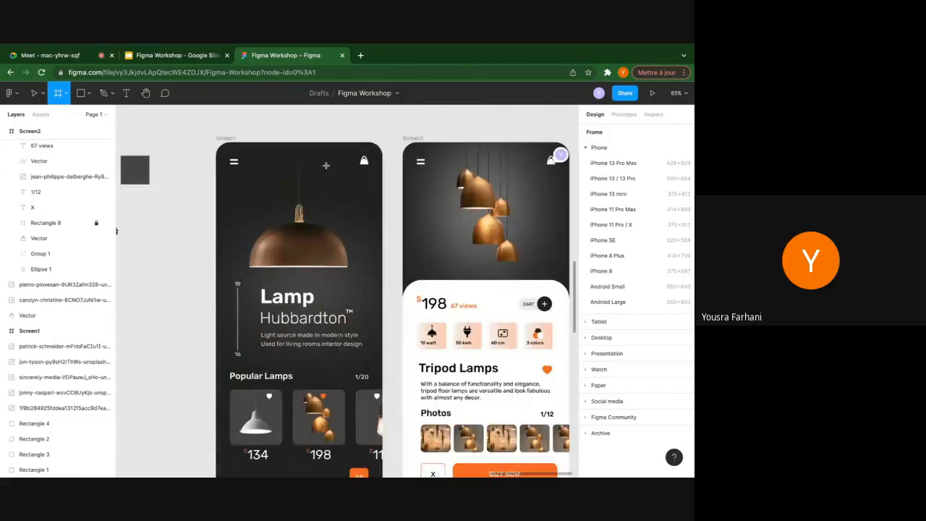
{"action": "scroll", "coordinate": [296, 152], "scroll_direction": "down", "scroll_amount": 1}
{"action": "scroll", "coordinate": [296, 152], "scroll_direction": "left", "scroll_amount": 1}
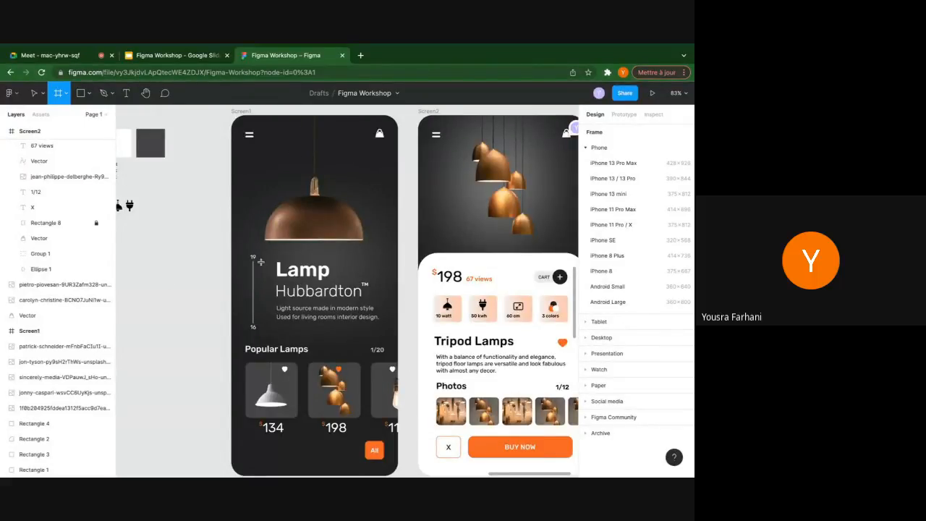
{"action": "scroll", "coordinate": [260, 262], "scroll_direction": "down", "scroll_amount": 5}
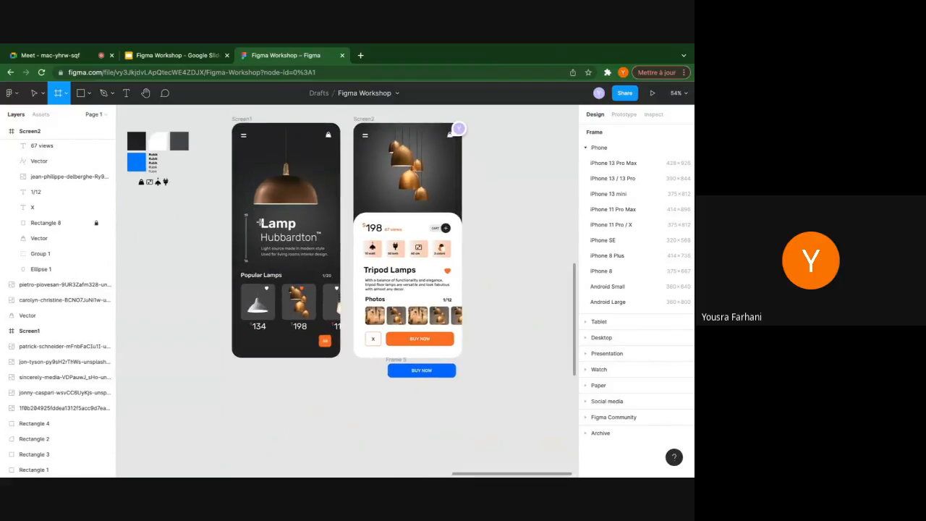
{"action": "scroll", "coordinate": [259, 221], "scroll_direction": "up", "scroll_amount": 4}
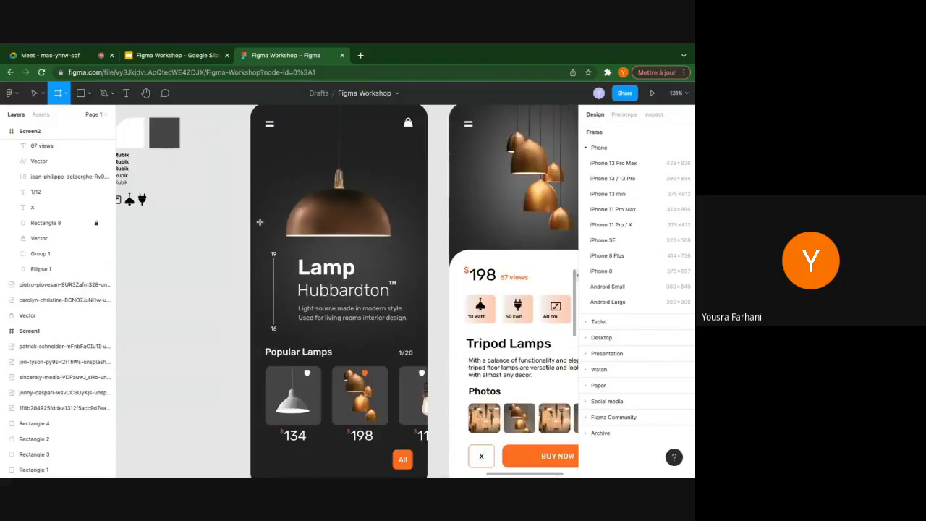
{"action": "scroll", "coordinate": [259, 221], "scroll_direction": "down", "scroll_amount": 4}
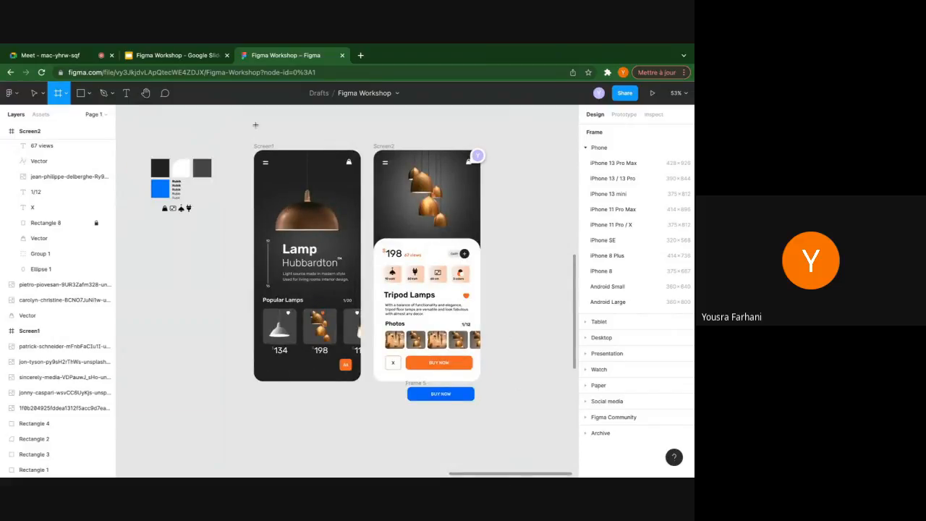
Place a default 100 × 100 frame beside Screen2 with a second one nested inside it, and delete both
{"action": "left_click", "coordinate": [597, 147]}
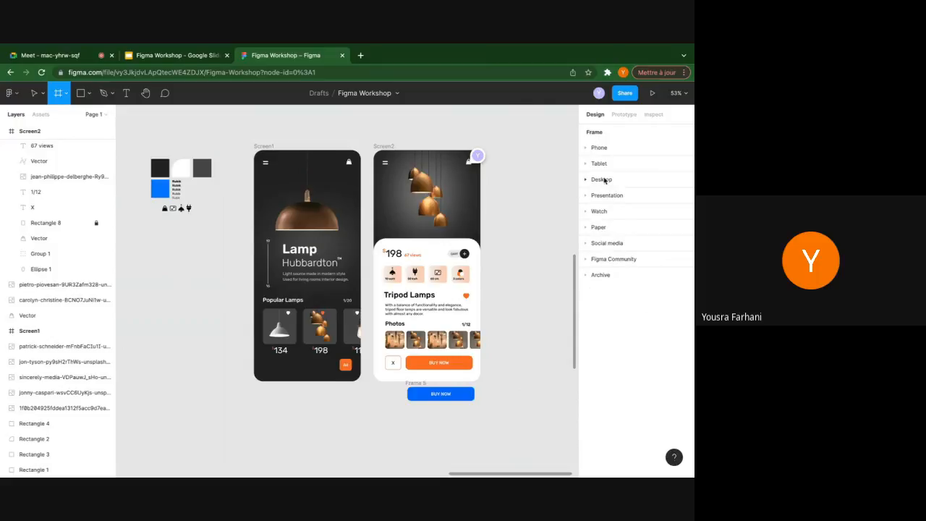
{"action": "left_click", "coordinate": [533, 159]}
{"action": "scroll", "coordinate": [507, 163], "scroll_direction": "right", "scroll_amount": 4}
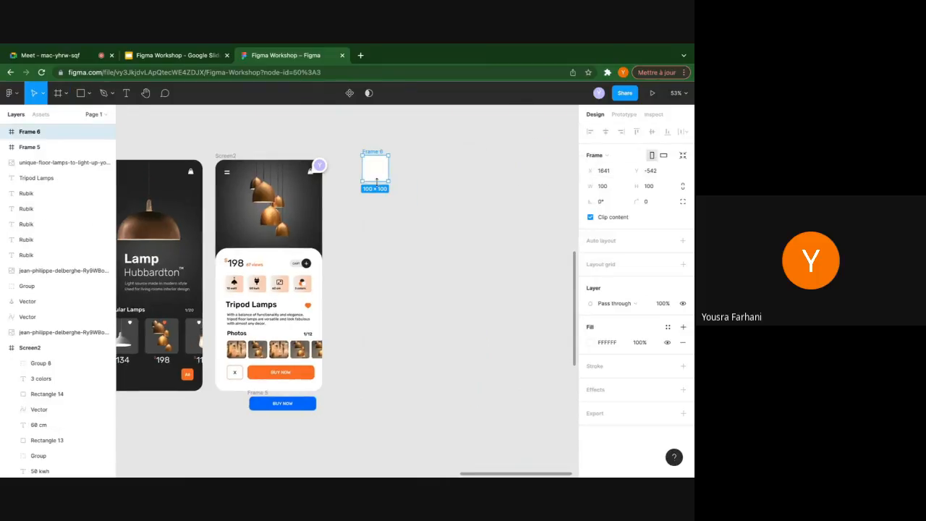
{"action": "scroll", "coordinate": [376, 177], "scroll_direction": "up", "scroll_amount": 6}
{"action": "scroll", "coordinate": [376, 170], "scroll_direction": "down", "scroll_amount": 5}
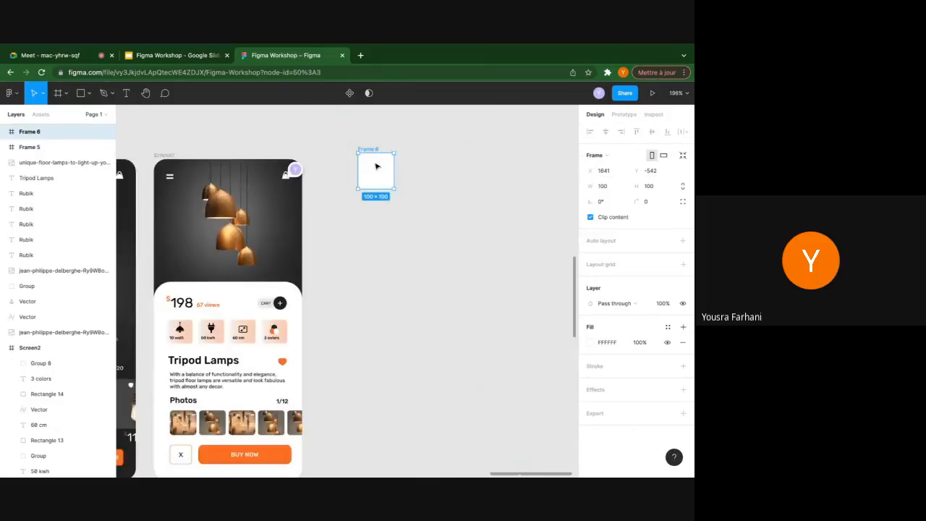
{"action": "left_click", "coordinate": [64, 94]}
{"action": "left_click", "coordinate": [59, 93]}
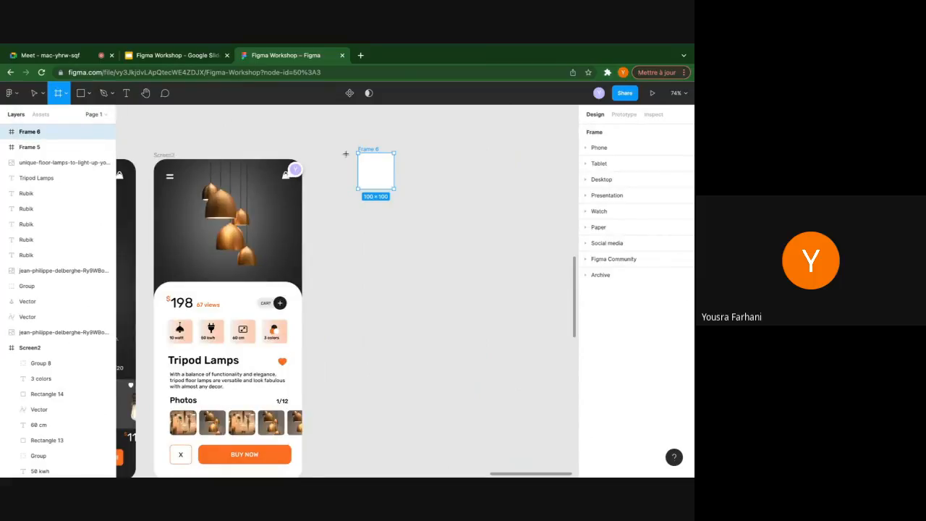
{"action": "left_click", "coordinate": [378, 163]}
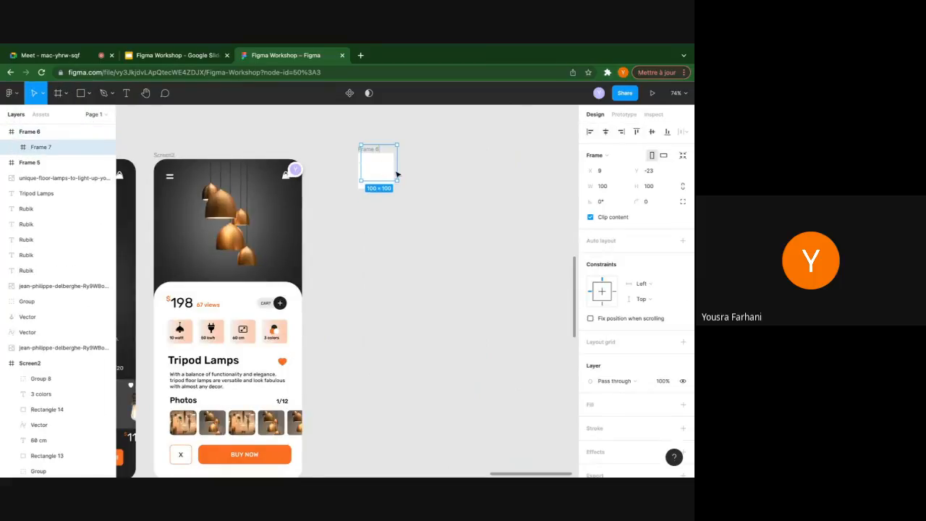
{"action": "left_click", "coordinate": [430, 146]}
{"action": "left_click", "coordinate": [380, 175]}
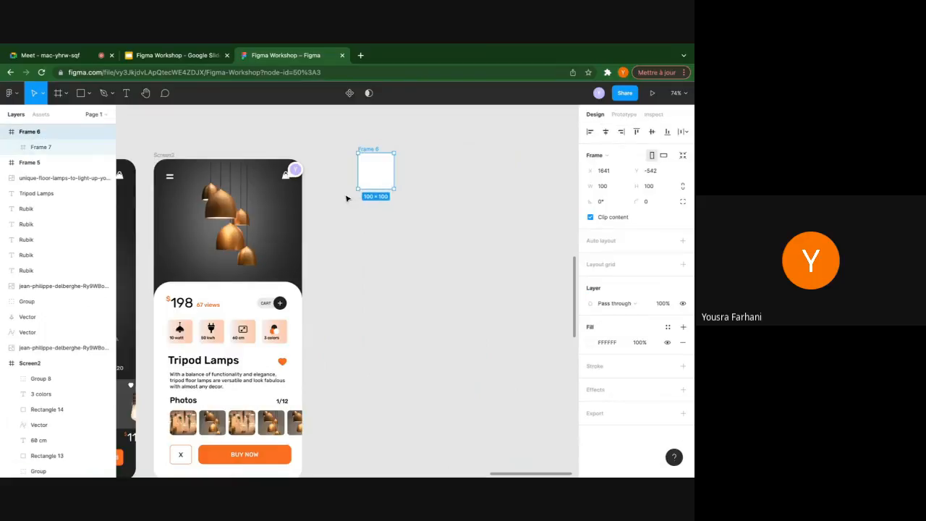
{"action": "key", "text": "Delete"}
Draw a tall frame about 369 × 778 on the empty canvas beside Screen2 with the Frame tool
{"action": "scroll", "coordinate": [347, 199], "scroll_direction": "right", "scroll_amount": 3}
{"action": "scroll", "coordinate": [346, 198], "scroll_direction": "down", "scroll_amount": 2}
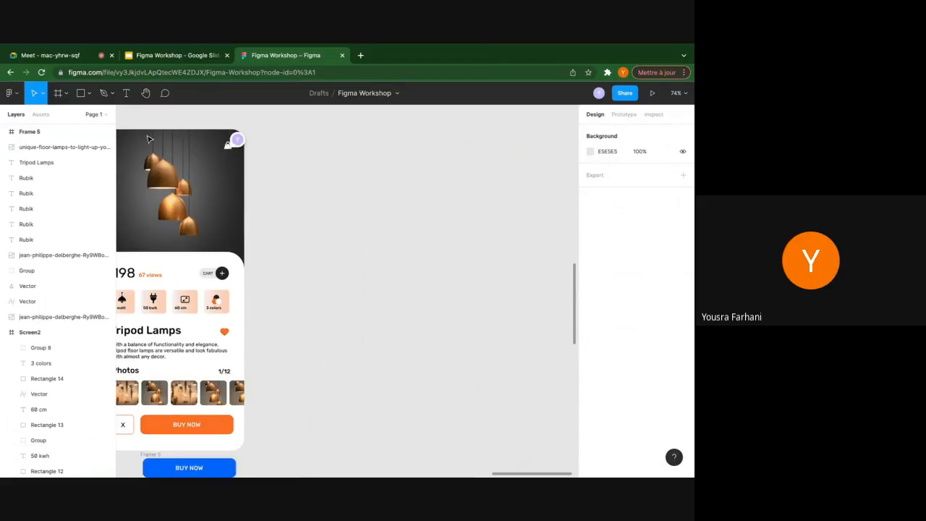
{"action": "left_click", "coordinate": [65, 94]}
{"action": "left_click", "coordinate": [69, 113]}
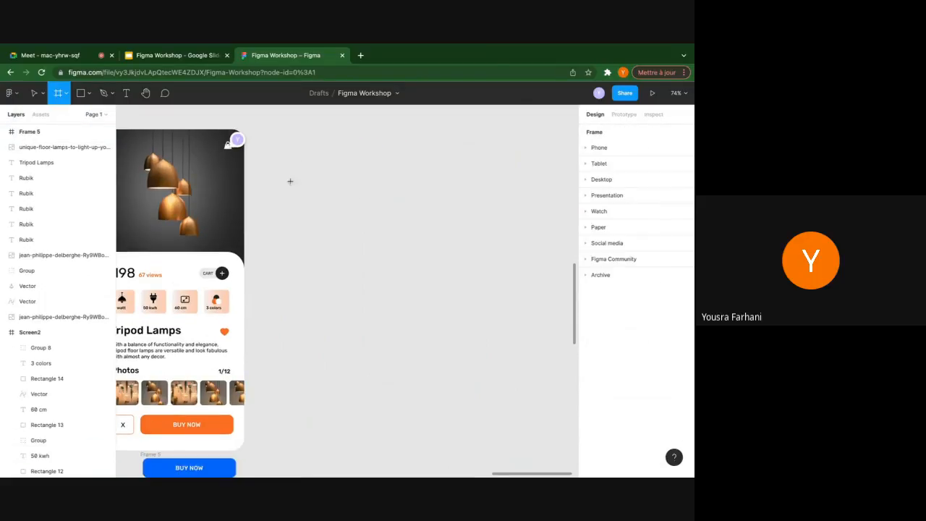
{"action": "left_click_drag", "start_coordinate": [292, 137], "coordinate": [425, 366]}
{"action": "scroll", "coordinate": [533, 186], "scroll_direction": "up", "scroll_amount": 2}
{"action": "scroll", "coordinate": [533, 185], "scroll_direction": "right", "scroll_amount": 1}
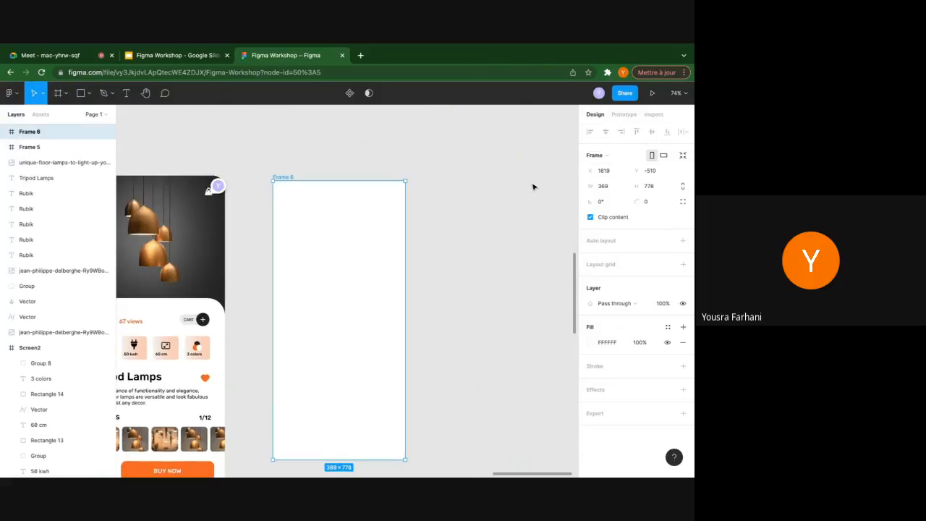
Increase the new frame's X position in steps to 1646, shifting it further from Screen2
{"action": "left_click", "coordinate": [612, 170]}
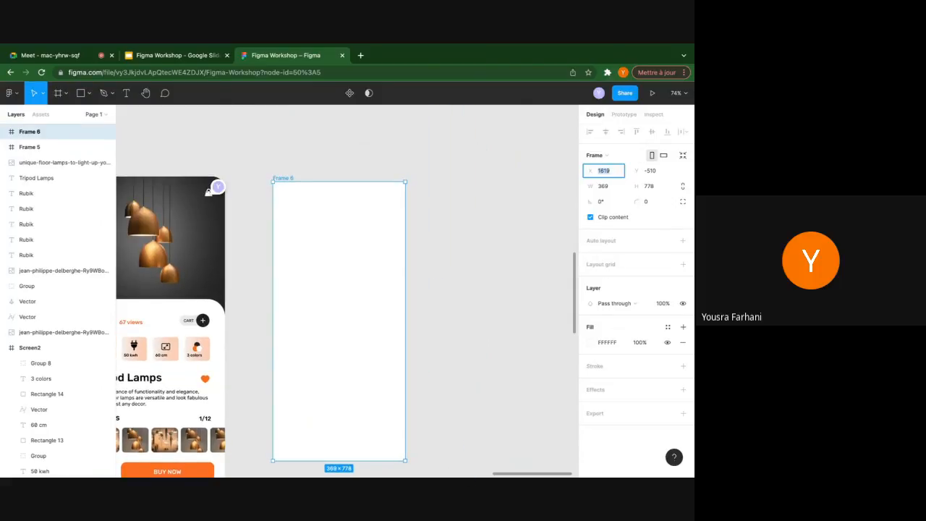
{"action": "key", "text": "Up"}
{"action": "key", "text": "Up"}
{"action": "key", "text": "Up"}
{"action": "key", "text": "Up"}
{"action": "key", "text": "Up"}
{"action": "key", "text": "Up"}
{"action": "key", "text": "Up"}
{"action": "key", "text": "Up"}
{"action": "key", "text": "Up"}
{"action": "key", "text": "Up"}
{"action": "key", "text": "Up"}
{"action": "key", "text": "Up"}
{"action": "key", "text": "Up"}
{"action": "key", "text": "Up"}
{"action": "key", "text": "Up"}
{"action": "key", "text": "Up"}
{"action": "key", "text": "Up"}
{"action": "key", "text": "Up"}
{"action": "key", "text": "Up"}
{"action": "key", "text": "Up"}
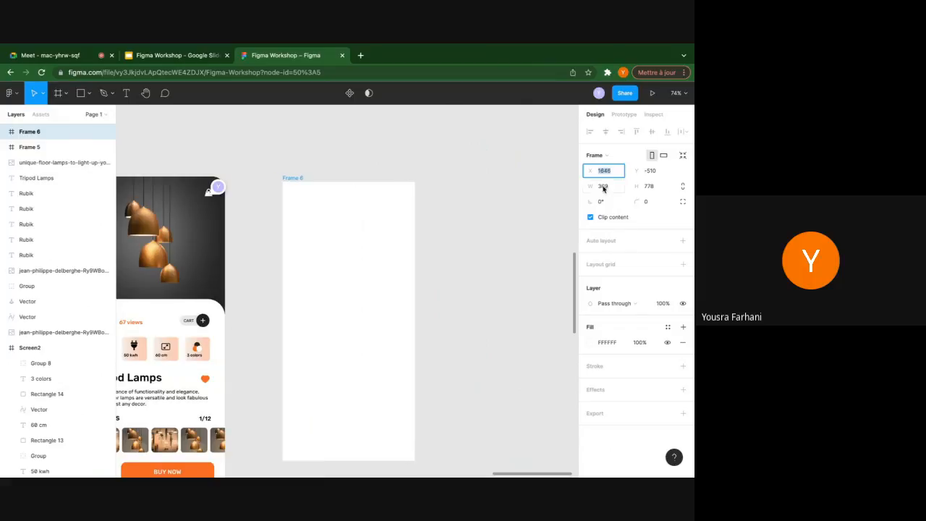
Increase the new frame's width in steps to 398
{"action": "left_click", "coordinate": [603, 186]}
{"action": "key", "text": "Up"}
{"action": "key", "text": "Up"}
{"action": "key", "text": "Up"}
{"action": "key", "text": "Up"}
{"action": "key", "text": "Up"}
{"action": "key", "text": "Up"}
{"action": "key", "text": "Up"}
{"action": "key", "text": "Up"}
{"action": "key", "text": "Up"}
{"action": "key", "text": "Up"}
{"action": "key", "text": "Up"}
{"action": "key", "text": "Up"}
{"action": "key", "text": "Up"}
{"action": "key", "text": "Up"}
{"action": "key", "text": "Up"}
{"action": "key", "text": "Up"}
{"action": "key", "text": "Up"}
{"action": "key", "text": "Up"}
{"action": "key", "text": "Up"}
{"action": "key", "text": "Up"}
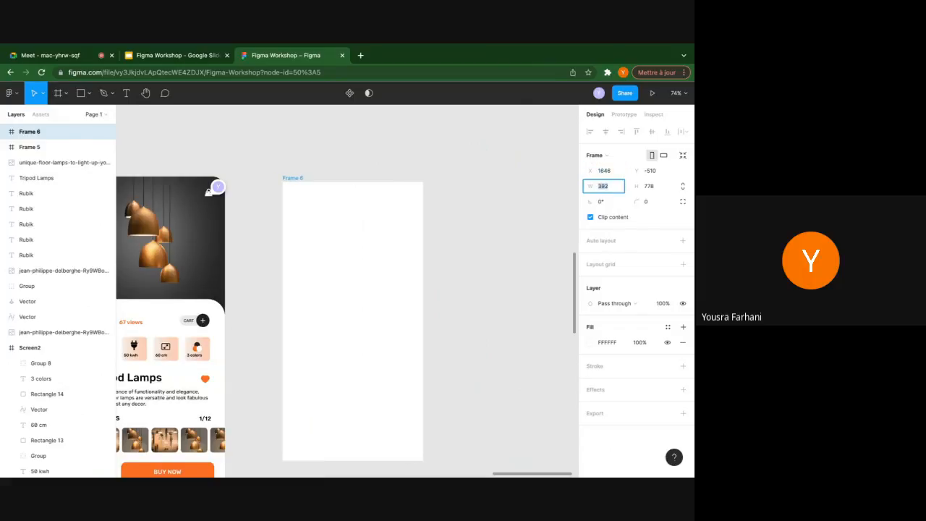
{"action": "scroll", "coordinate": [487, 221], "scroll_direction": "down", "scroll_amount": 3}
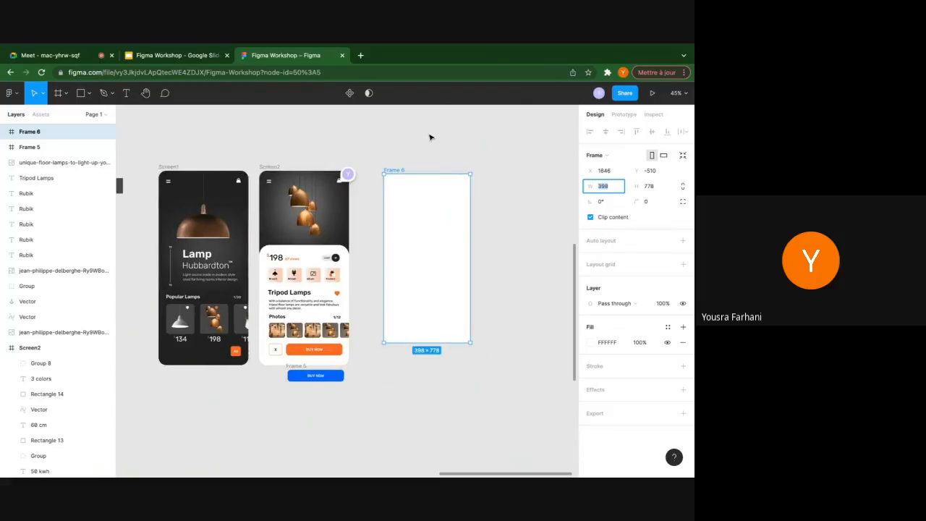
Reselect the freehand-drawn white frame beside Screen2 and delete it
{"action": "left_click", "coordinate": [430, 137]}
{"action": "left_click", "coordinate": [406, 168]}
{"action": "scroll", "coordinate": [406, 196], "scroll_direction": "down", "scroll_amount": 2}
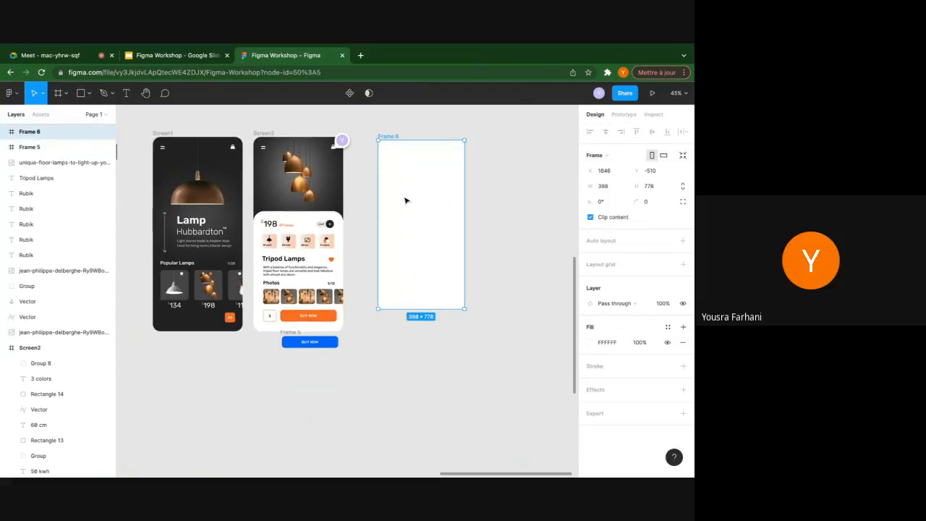
{"action": "key", "text": "Delete"}
Add an iPhone 11 Pro Max frame from the phone presets and move it beside Screen2 to X 1593, Y -525
{"action": "key", "text": "f"}
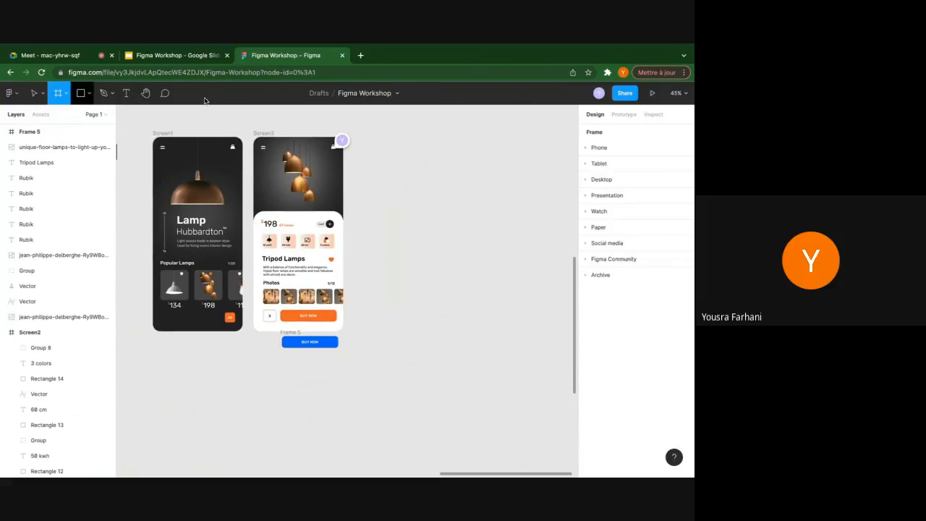
{"action": "left_click", "coordinate": [586, 148]}
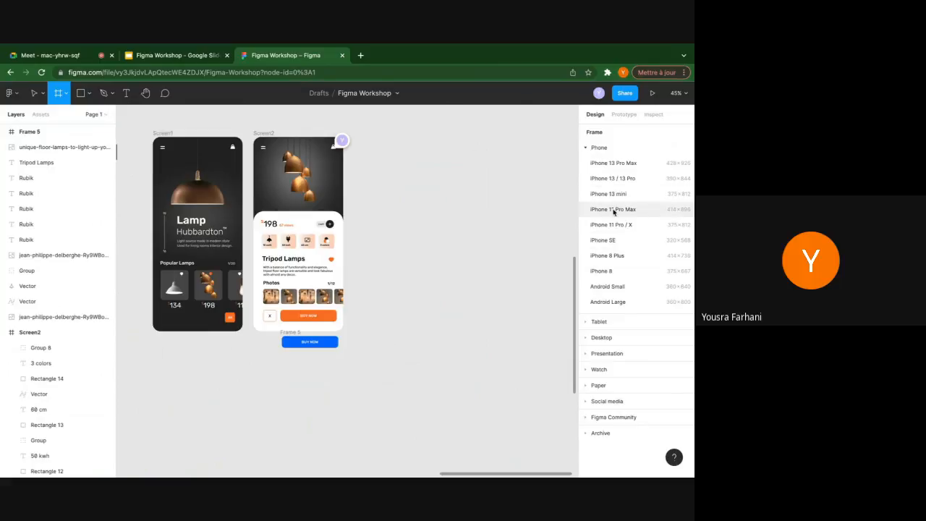
{"action": "left_click", "coordinate": [614, 211]}
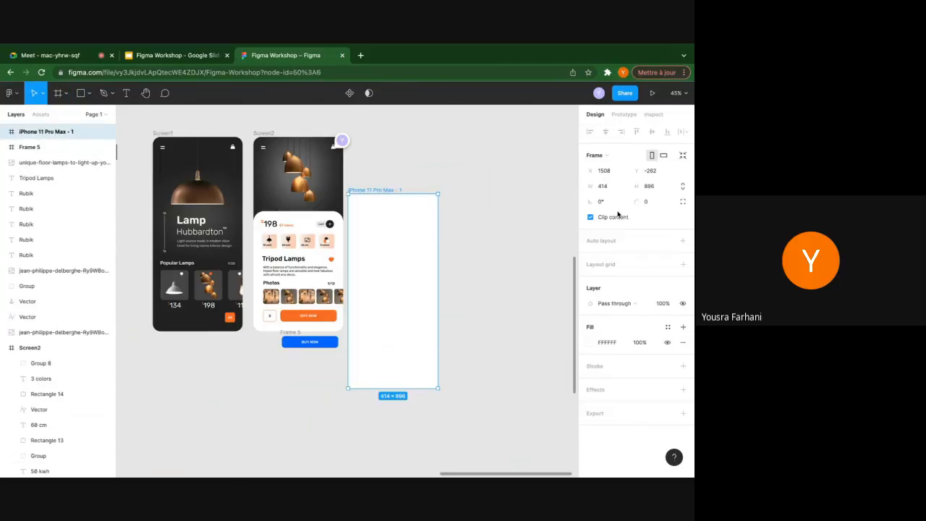
{"action": "left_click_drag", "start_coordinate": [383, 216], "coordinate": [425, 189]}
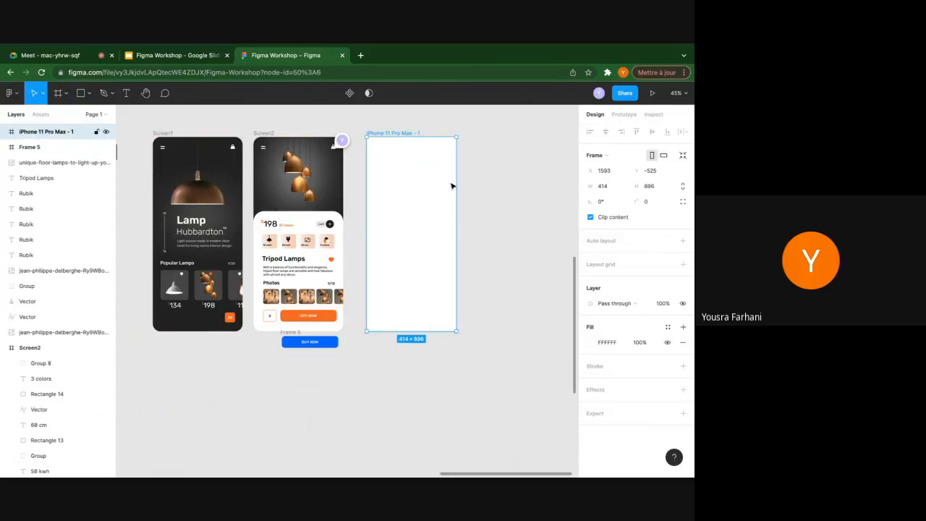
{"action": "left_click", "coordinate": [502, 176]}
Rename the iPhone 11 Pro Max frame to Chat
{"action": "scroll", "coordinate": [410, 152], "scroll_direction": "up", "scroll_amount": 5}
{"action": "scroll", "coordinate": [322, 190], "scroll_direction": "up", "scroll_amount": 5}
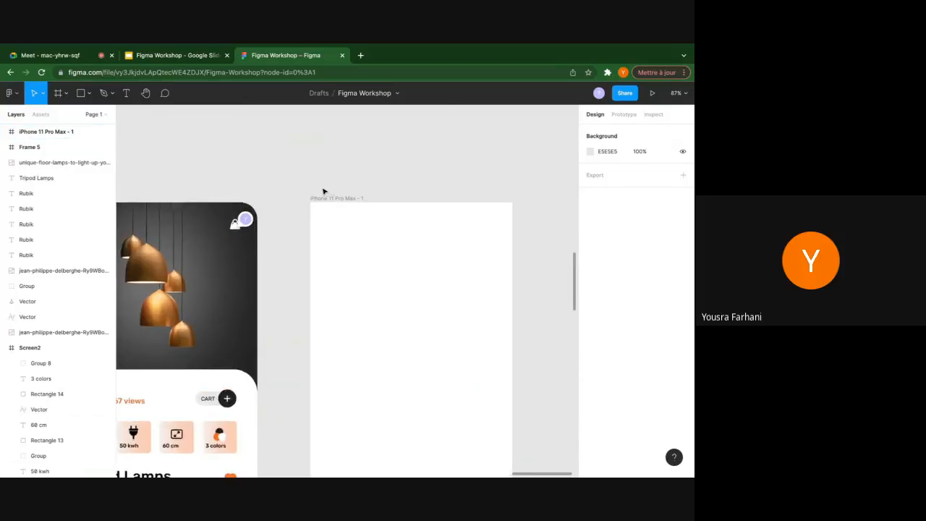
{"action": "left_click", "coordinate": [345, 217]}
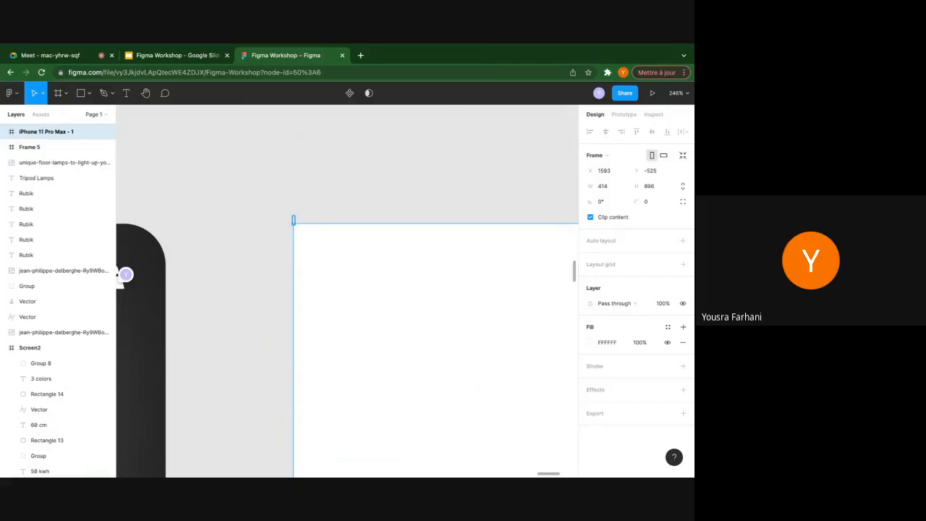
{"action": "left_click", "coordinate": [395, 152]}
{"action": "scroll", "coordinate": [351, 233], "scroll_direction": "down", "scroll_amount": 5}
{"action": "left_click", "coordinate": [352, 234]}
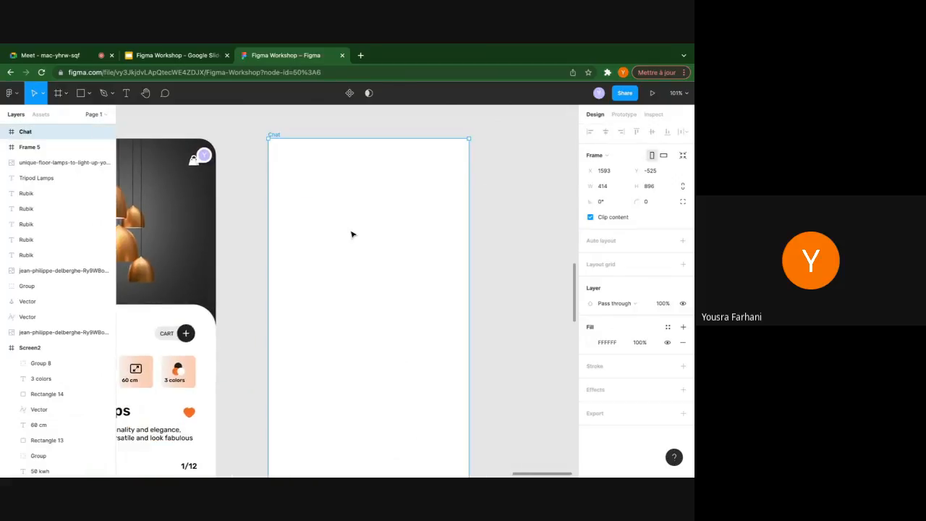
Set the Chat frame's corner radius to 30 and clear the selection
{"action": "scroll", "coordinate": [352, 233], "scroll_direction": "down", "scroll_amount": 3}
{"action": "scroll", "coordinate": [351, 233], "scroll_direction": "up", "scroll_amount": 1}
{"action": "left_click", "coordinate": [449, 189]}
{"action": "left_click", "coordinate": [377, 205]}
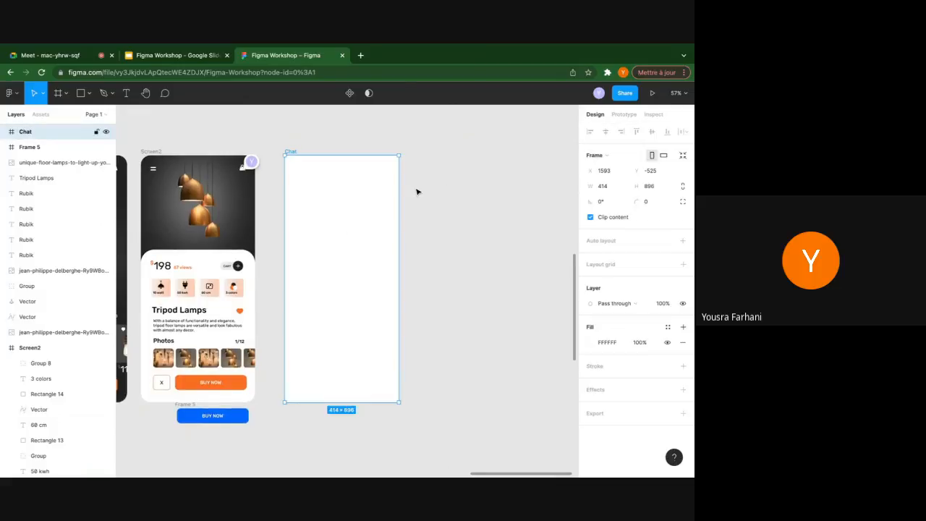
{"action": "left_click", "coordinate": [654, 203]}
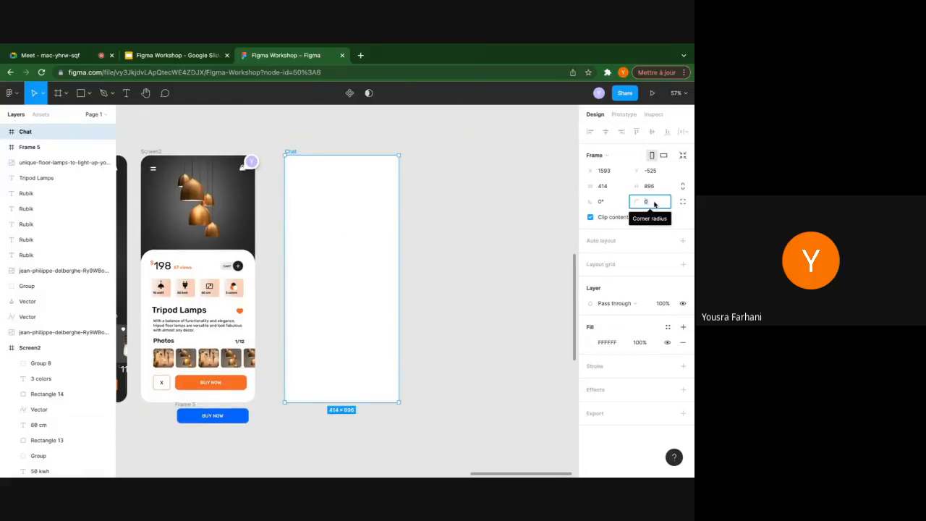
{"action": "type", "text": "30"}
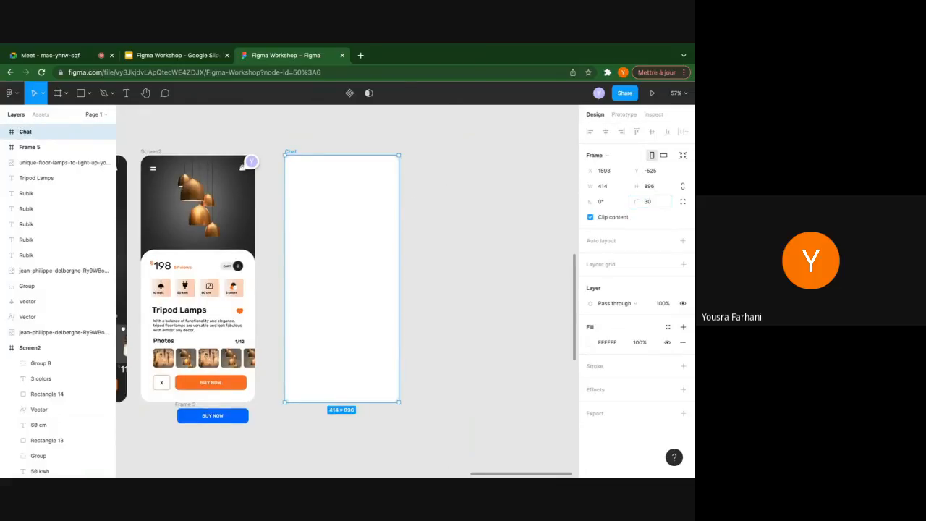
{"action": "left_click", "coordinate": [504, 188]}
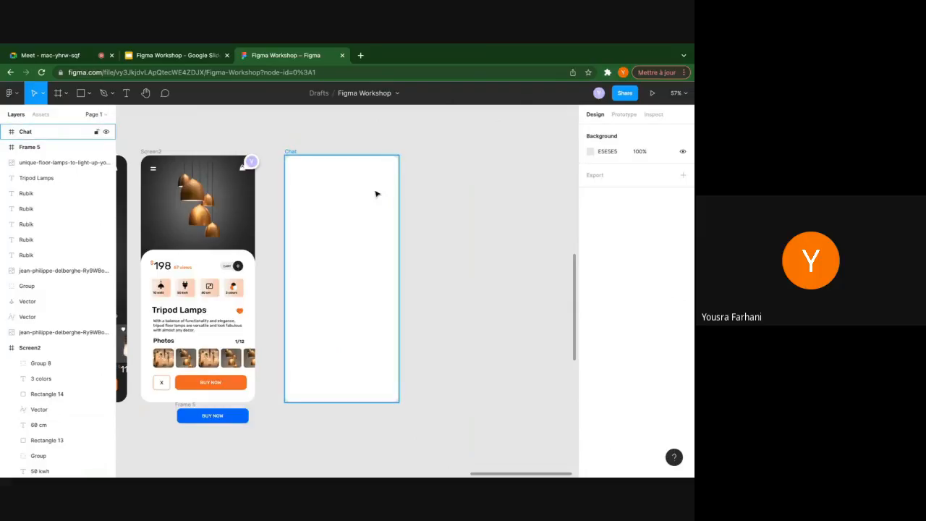
Inspect the Chat frame's rounded corner up close and reselect the frame with all screens in view
{"action": "scroll", "coordinate": [374, 192], "scroll_direction": "up", "scroll_amount": 5}
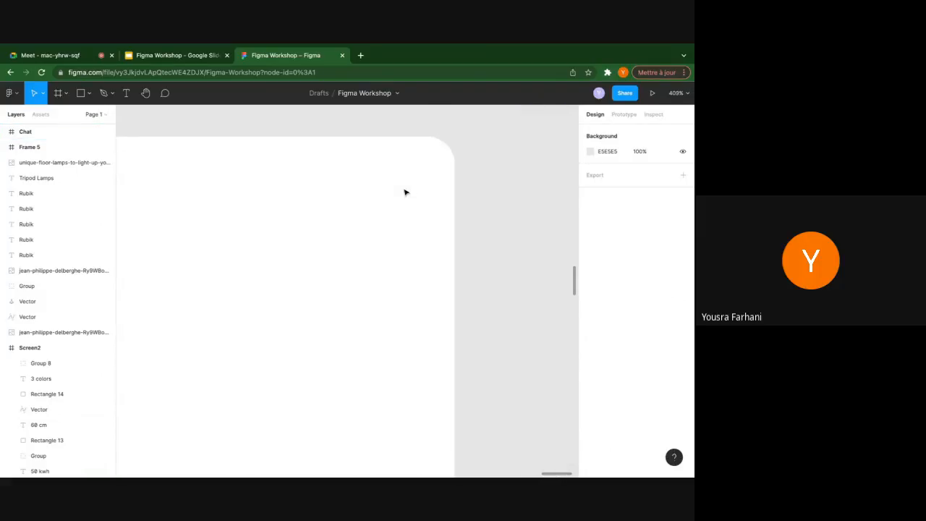
{"action": "scroll", "coordinate": [436, 152], "scroll_direction": "down", "scroll_amount": 10}
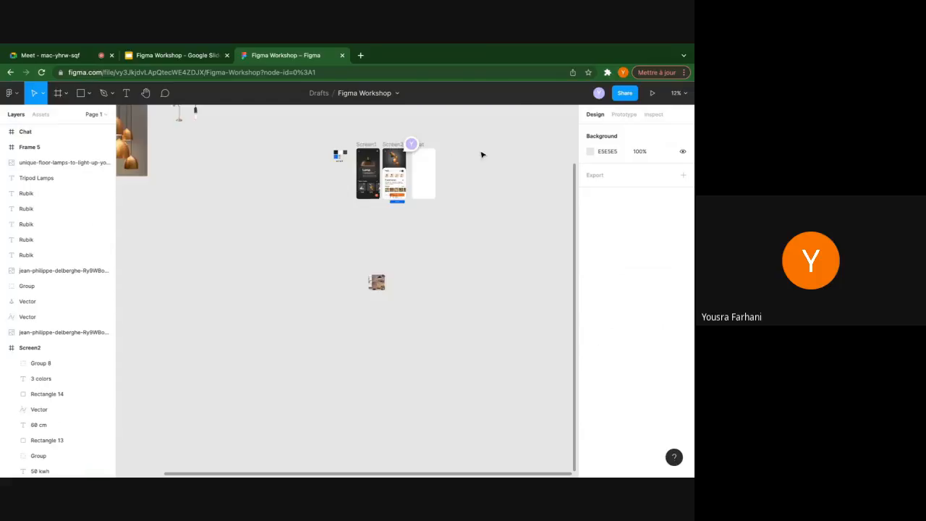
{"action": "scroll", "coordinate": [426, 151], "scroll_direction": "up", "scroll_amount": 5}
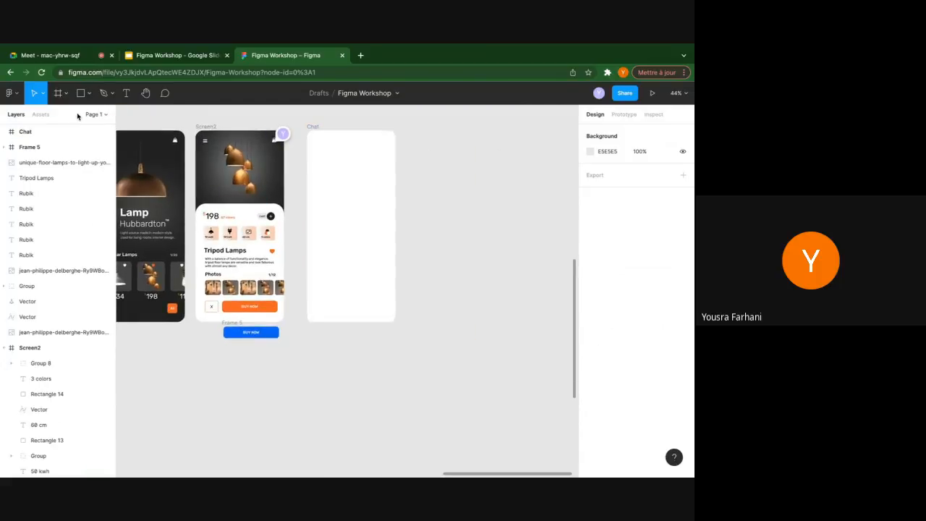
{"action": "left_click", "coordinate": [360, 154]}
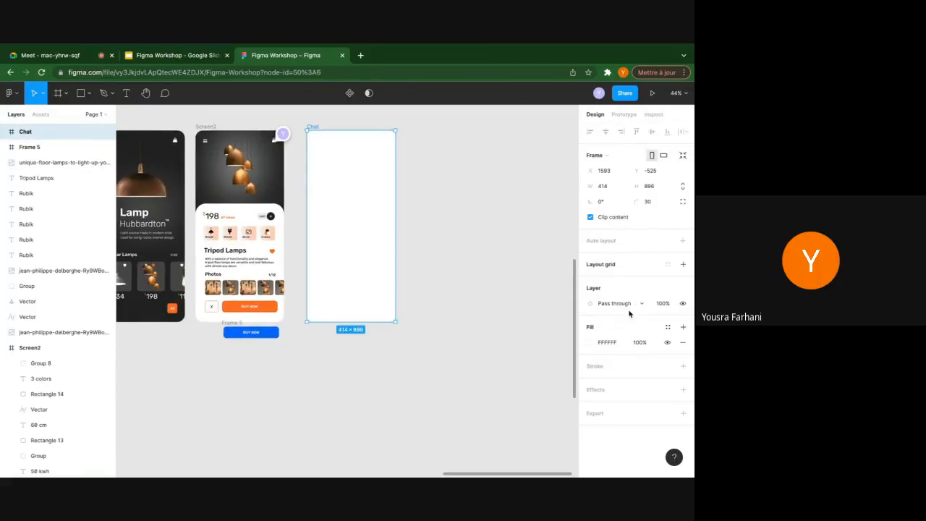
Switch the Chat frame to landscape orientation and back to portrait
{"action": "left_click", "coordinate": [664, 156]}
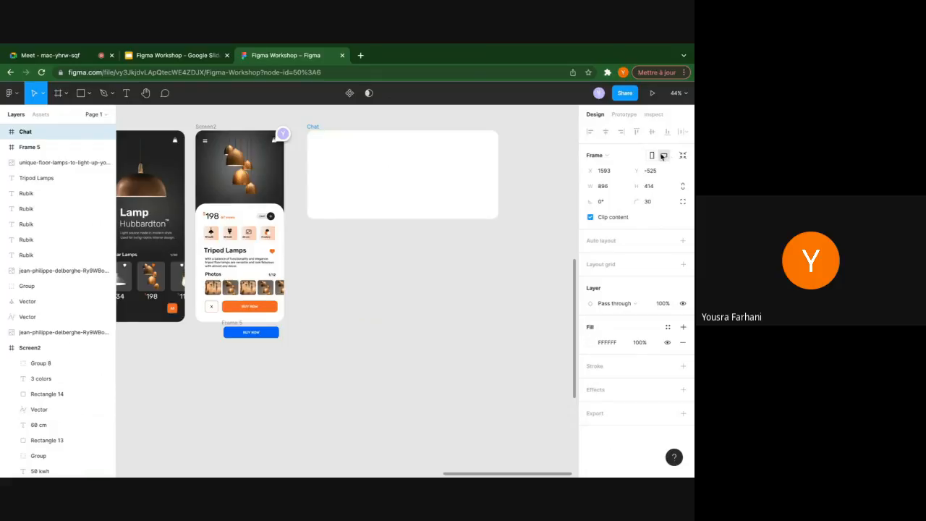
{"action": "left_click", "coordinate": [652, 157]}
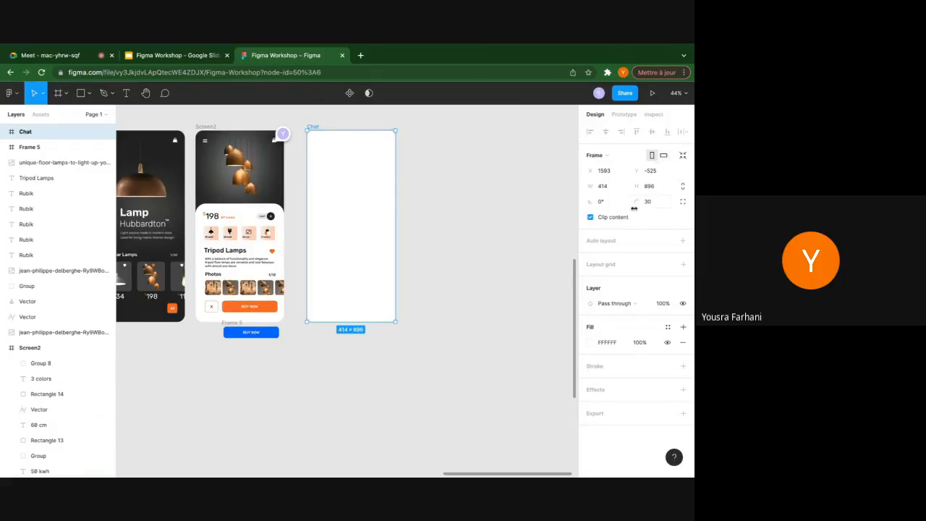
Give the Chat frame a pale pink FFF1F1 fill and add a stroke to it
{"action": "left_click", "coordinate": [591, 342]}
{"action": "left_click_drag", "start_coordinate": [530, 268], "coordinate": [460, 233]}
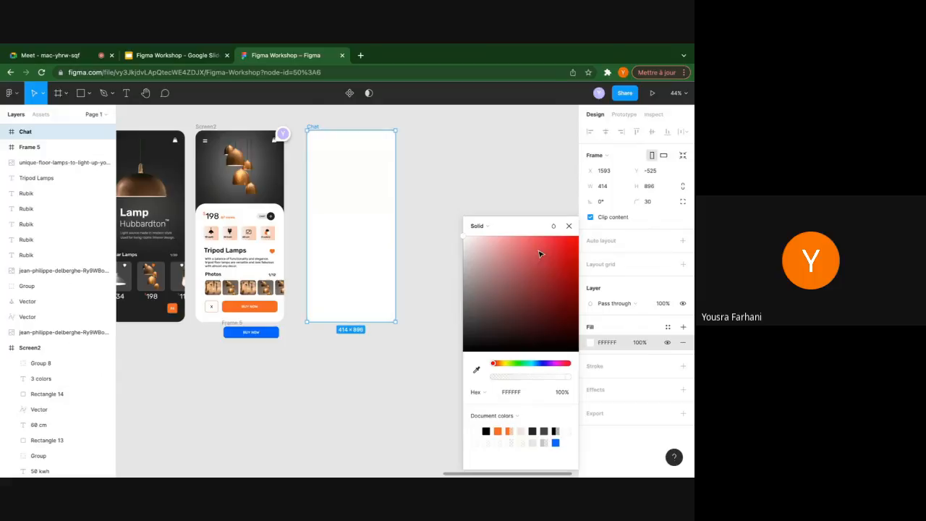
{"action": "left_click", "coordinate": [683, 365]}
{"action": "left_click_drag", "start_coordinate": [542, 289], "coordinate": [469, 217]}
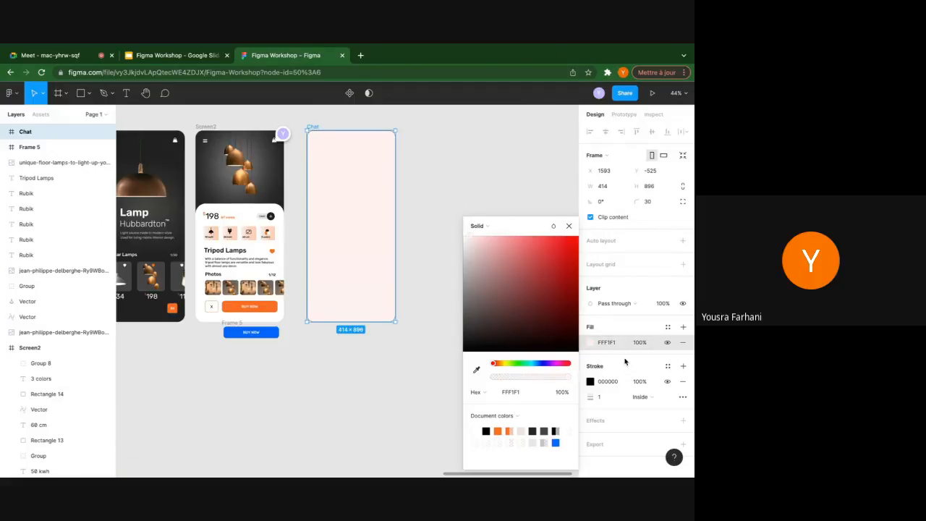
Set the Chat frame's stroke to black 000000 with a width of 5, trying a width of 26 on the way
{"action": "left_click", "coordinate": [590, 381]}
{"action": "mouse_move", "coordinate": [520, 314]}
{"action": "left_mouse_down"}
{"action": "mouse_move", "coordinate": [557, 271]}
{"action": "mouse_move", "coordinate": [556, 258]}
{"action": "mouse_move", "coordinate": [463, 360]}
{"action": "left_mouse_up"}
{"action": "left_click", "coordinate": [617, 397]}
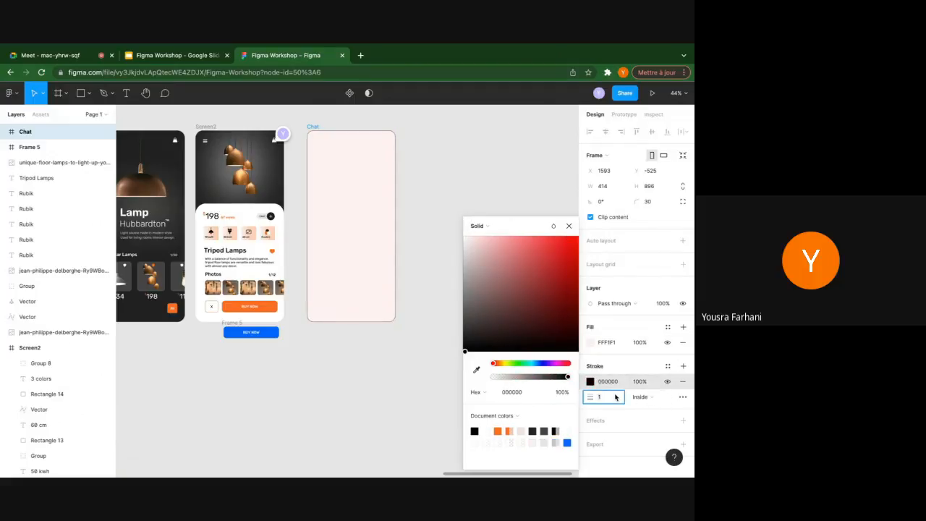
{"action": "key", "text": "Up"}
{"action": "key", "text": "Up"}
{"action": "key", "text": "Up"}
{"action": "key", "text": "Up"}
{"action": "key", "text": "Up"}
{"action": "key", "text": "Up"}
{"action": "key", "text": "Up"}
{"action": "key", "text": "Up"}
{"action": "key", "text": "Up"}
{"action": "key", "text": "Up"}
{"action": "key", "text": "Up"}
{"action": "key", "text": "Up"}
{"action": "key", "text": "Up"}
{"action": "key", "text": "Up"}
{"action": "key", "text": "Up"}
{"action": "key", "text": "Up"}
{"action": "key", "text": "Up"}
{"action": "key", "text": "Up"}
{"action": "key", "text": "Up"}
{"action": "key", "text": "Up"}
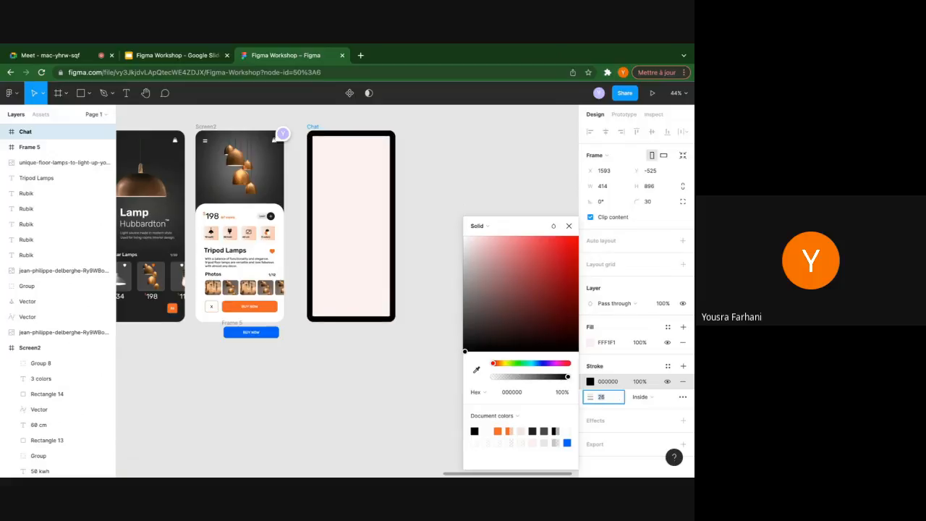
{"action": "key", "text": "Down"}
{"action": "key", "text": "Down"}
{"action": "key", "text": "Down"}
{"action": "key", "text": "Down"}
{"action": "key", "text": "Down"}
{"action": "key", "text": "Down"}
{"action": "key", "text": "Down"}
{"action": "key", "text": "Down"}
{"action": "key", "text": "Down"}
{"action": "key", "text": "Down"}
{"action": "key", "text": "Down"}
{"action": "key", "text": "Down"}
{"action": "key", "text": "Down"}
{"action": "key", "text": "Down"}
{"action": "key", "text": "Down"}
{"action": "key", "text": "Down"}
{"action": "key", "text": "Down"}
{"action": "key", "text": "Down"}
{"action": "key", "text": "Down"}
Try the Center stroke position on the Chat frame and settle on Outside
{"action": "left_click", "coordinate": [649, 395]}
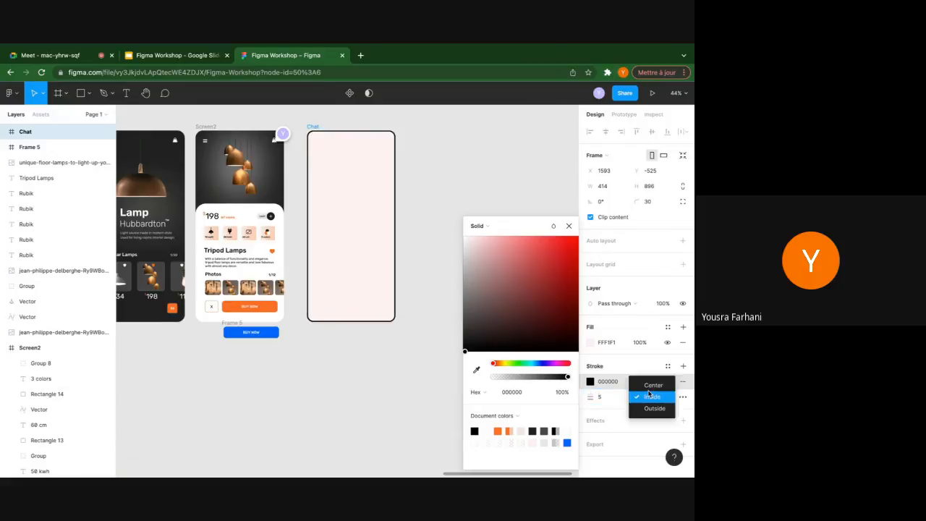
{"action": "left_click", "coordinate": [652, 384]}
{"action": "left_click", "coordinate": [644, 396]}
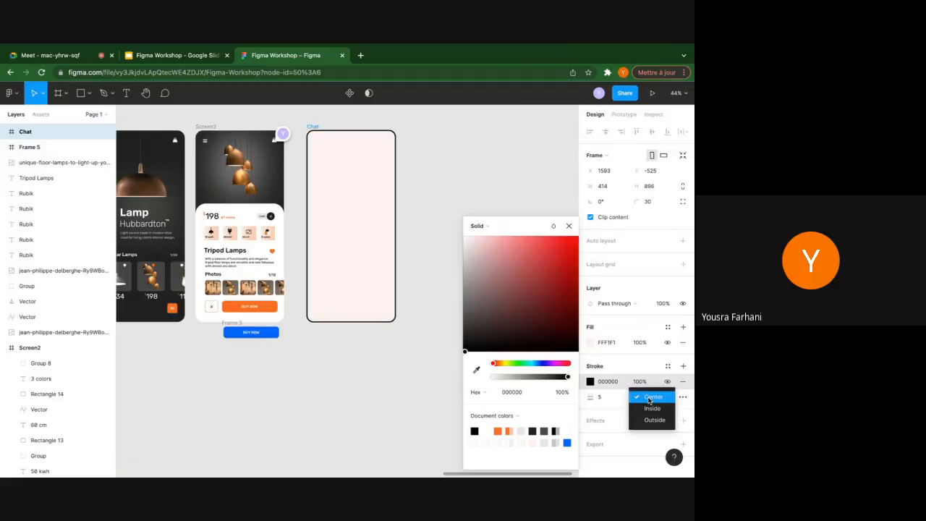
{"action": "left_click", "coordinate": [654, 421]}
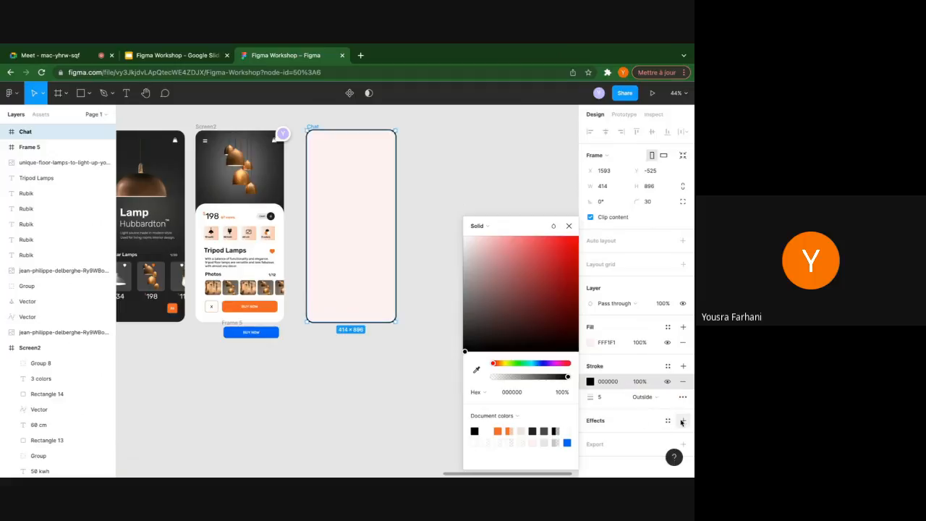
Add a drop shadow to the Chat frame with its X offset set to 11, trying 21 first
{"action": "left_click", "coordinate": [683, 421]}
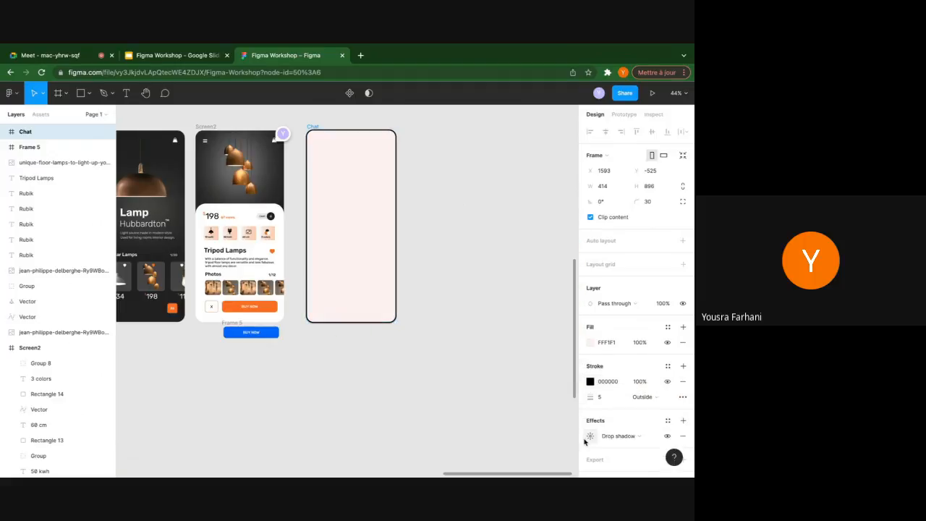
{"action": "left_click", "coordinate": [591, 437]}
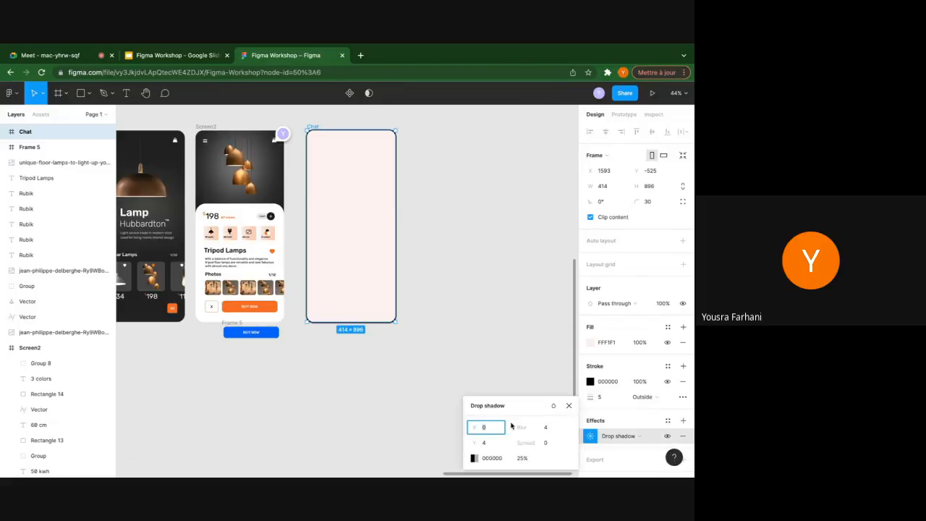
{"action": "type", "text": "21"}
{"action": "key", "text": "Return"}
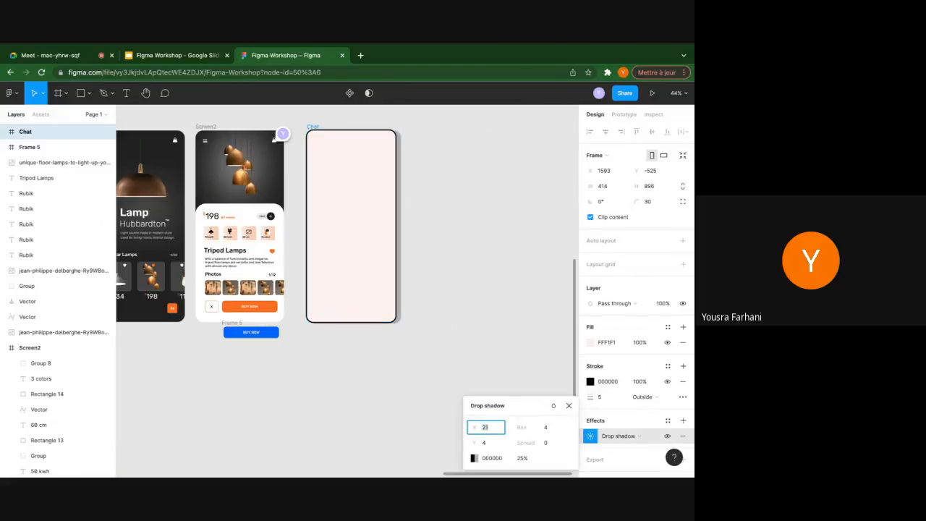
{"action": "key", "text": "Down"}
{"action": "key", "text": "Down"}
{"action": "key", "text": "Down"}
{"action": "key", "text": "Down"}
{"action": "key", "text": "Down"}
{"action": "key", "text": "Down"}
{"action": "key", "text": "Down"}
{"action": "key", "text": "Down"}
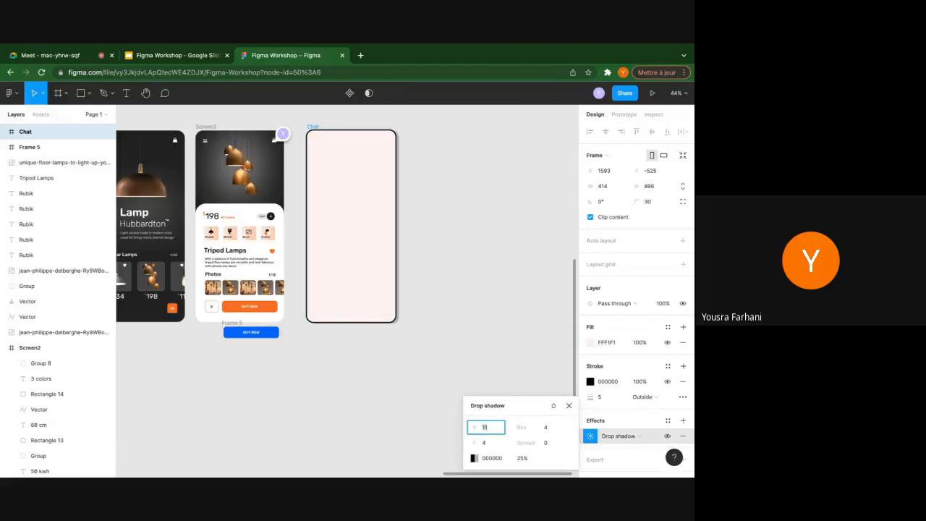
{"action": "left_click", "coordinate": [570, 406]}
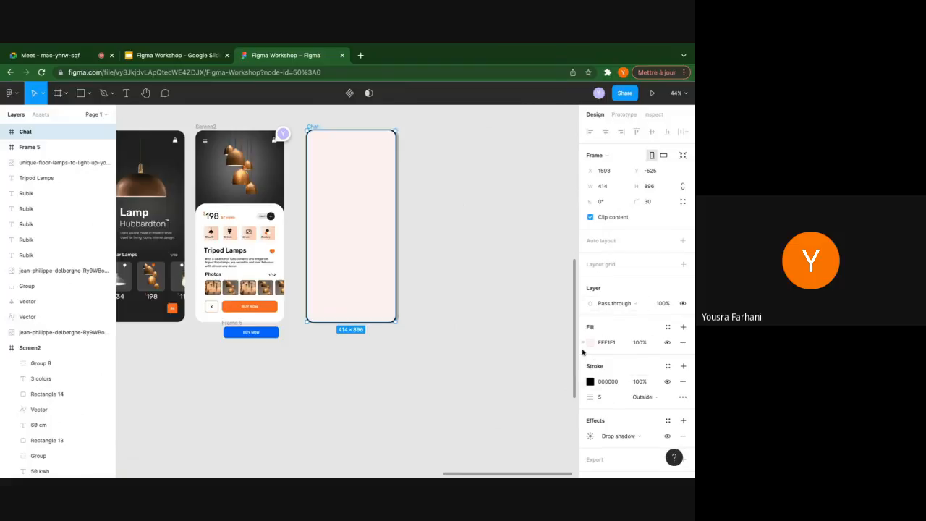
Delete the Chat frame beside Screen2
{"action": "scroll", "coordinate": [449, 230], "scroll_direction": "up", "scroll_amount": 2}
{"action": "scroll", "coordinate": [448, 230], "scroll_direction": "left", "scroll_amount": 2}
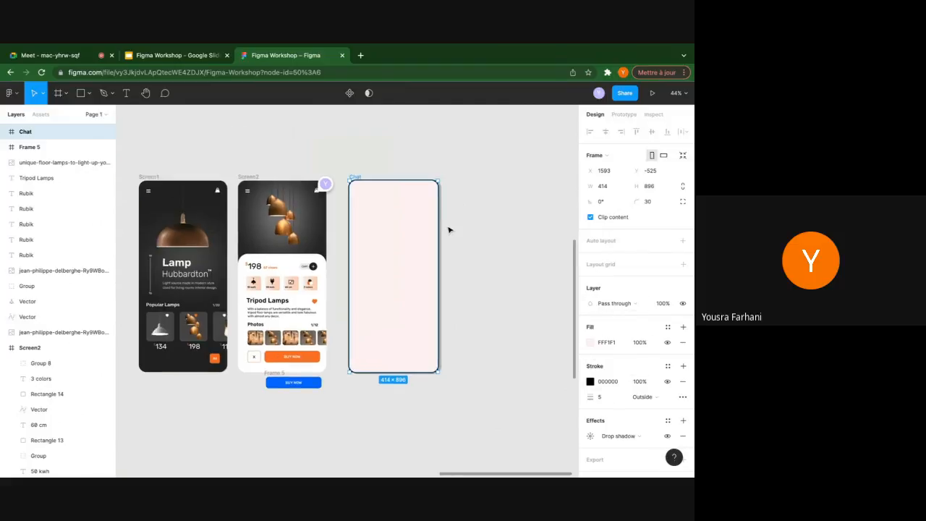
{"action": "scroll", "coordinate": [388, 209], "scroll_direction": "up", "scroll_amount": 2, "text": "ctrl"}
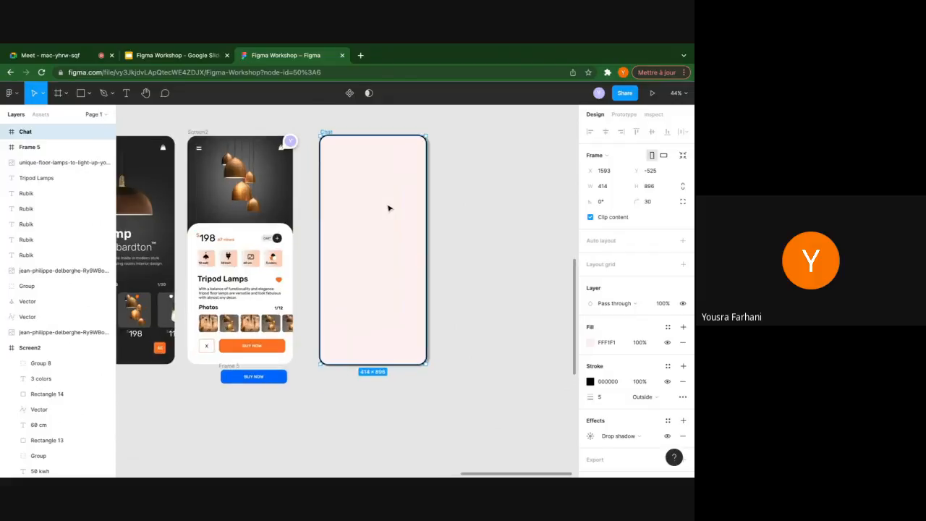
{"action": "scroll", "coordinate": [388, 210], "scroll_direction": "up", "scroll_amount": 3, "text": "ctrl"}
{"action": "scroll", "coordinate": [388, 208], "scroll_direction": "down", "scroll_amount": 2, "text": "ctrl"}
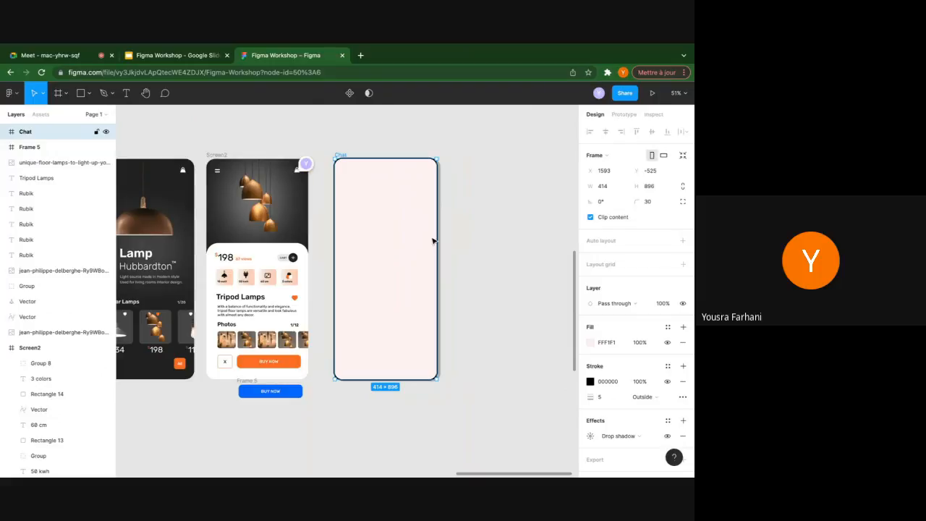
{"action": "key", "text": "Delete"}
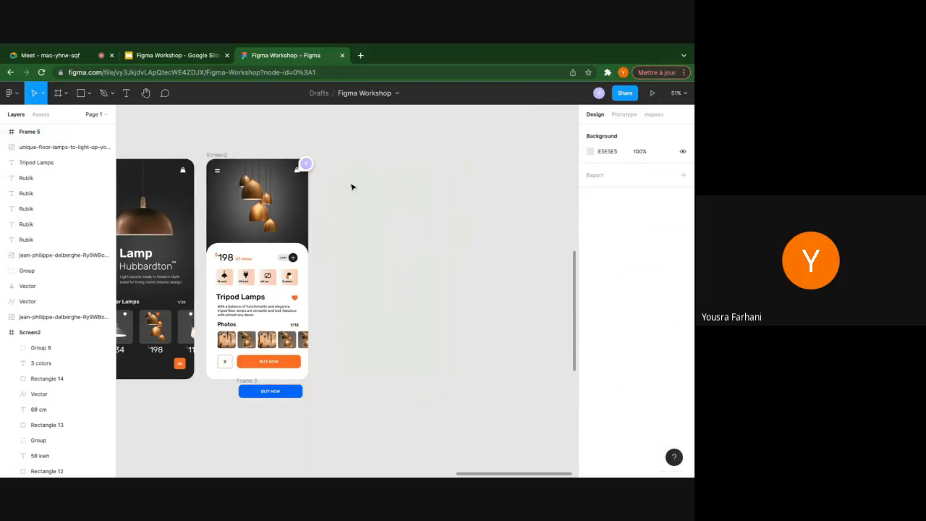
Draw a wide rectangle about 320 by 70 on the empty canvas beyond the color swatches and clear the selection
{"action": "scroll", "coordinate": [352, 186], "scroll_direction": "down", "scroll_amount": 3}
{"action": "scroll", "coordinate": [231, 200], "scroll_direction": "up", "scroll_amount": 2}
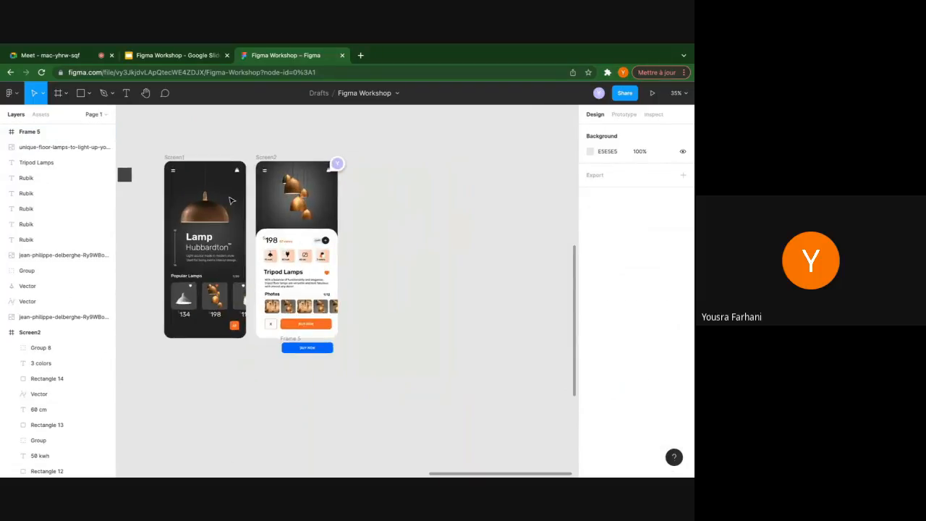
{"action": "scroll", "coordinate": [231, 200], "scroll_direction": "left", "scroll_amount": 5}
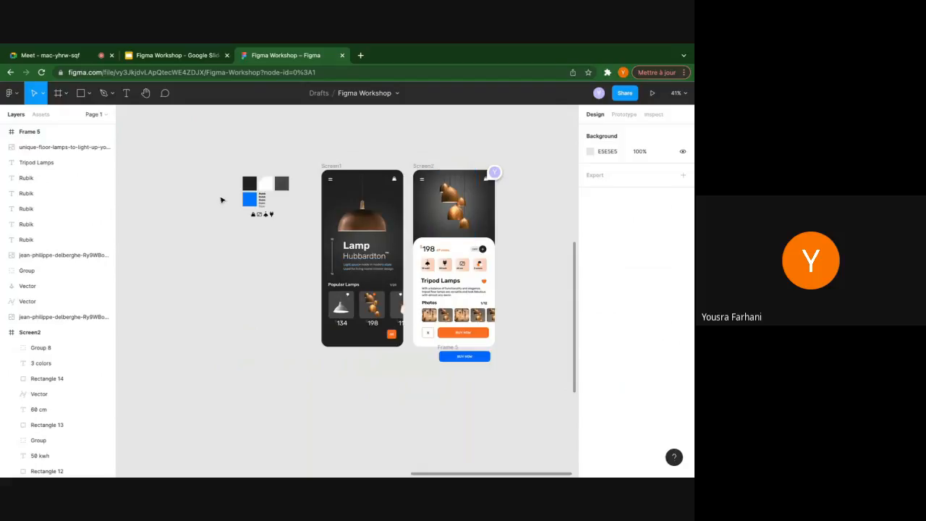
{"action": "left_click", "coordinate": [86, 95]}
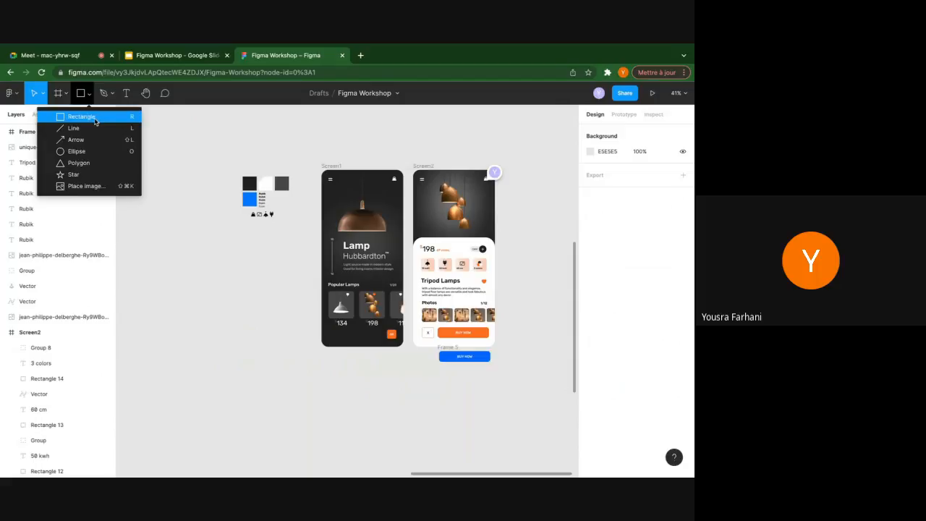
{"action": "left_click", "coordinate": [91, 117]}
{"action": "scroll", "coordinate": [149, 165], "scroll_direction": "up", "scroll_amount": 5}
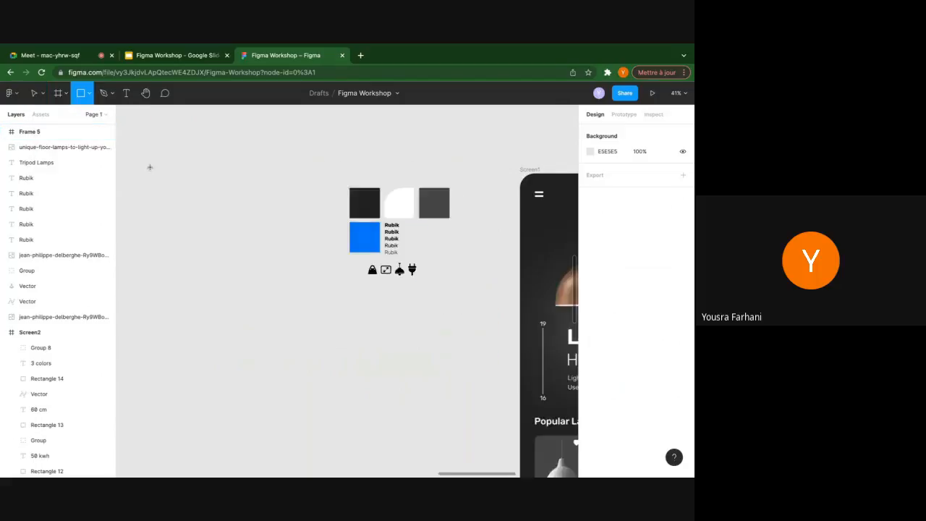
{"action": "mouse_move", "coordinate": [200, 153]}
{"action": "left_mouse_down"}
{"action": "mouse_move", "coordinate": [314, 403]}
{"action": "mouse_move", "coordinate": [426, 198]}
{"action": "mouse_move", "coordinate": [384, 193]}
{"action": "left_mouse_up"}
{"action": "left_click", "coordinate": [285, 264]}
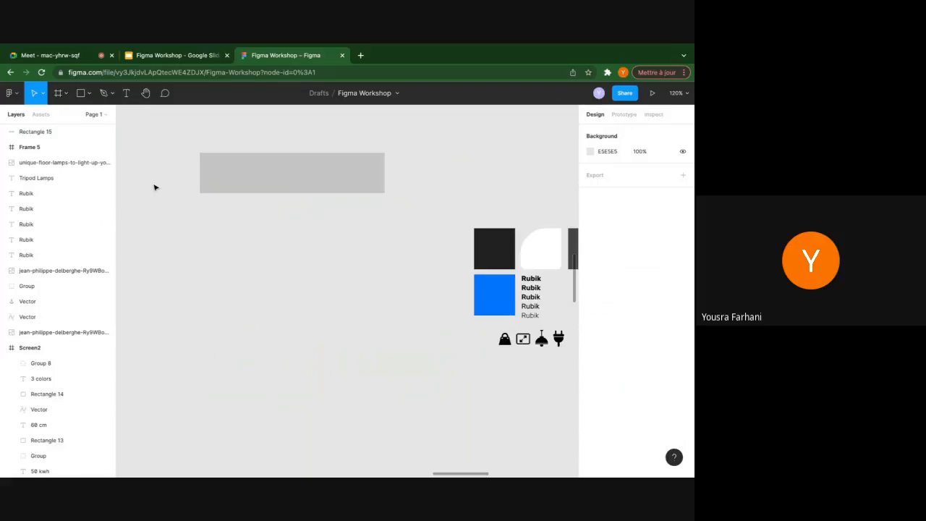
Draw a square below the left end of the wide rectangle and clear the selection
{"action": "key", "text": "r"}
{"action": "mouse_move", "coordinate": [202, 212]}
{"action": "left_mouse_down"}
{"action": "mouse_move", "coordinate": [292, 296]}
{"action": "mouse_move", "coordinate": [238, 208]}
{"action": "mouse_move", "coordinate": [265, 285]}
{"action": "mouse_move", "coordinate": [256, 268]}
{"action": "mouse_move", "coordinate": [270, 268]}
{"action": "mouse_move", "coordinate": [244, 242]}
{"action": "mouse_move", "coordinate": [269, 269]}
{"action": "mouse_move", "coordinate": [258, 254]}
{"action": "left_mouse_up"}
{"action": "left_click", "coordinate": [336, 219]}
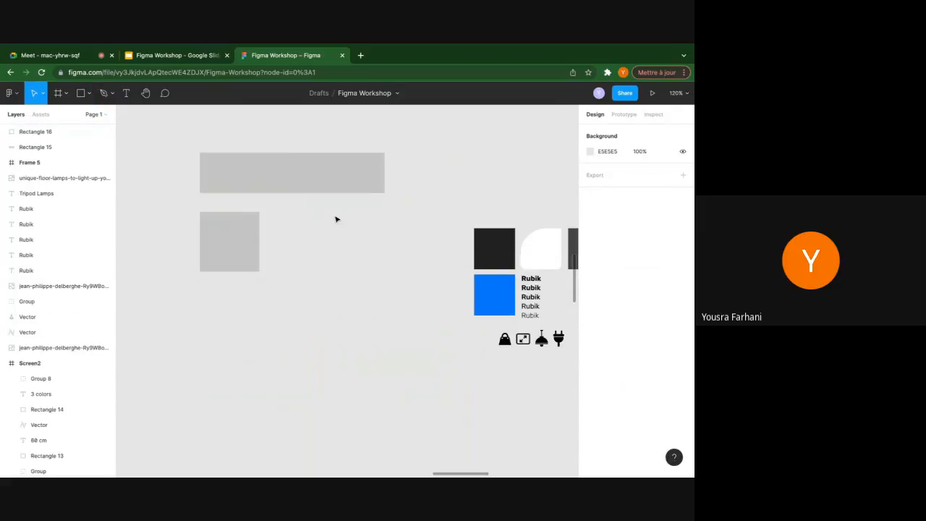
Try a uniform corner radius of 10 on the wide rectangle and reset it to 0
{"action": "left_click", "coordinate": [269, 167]}
{"action": "key", "text": "ctrl+plus"}
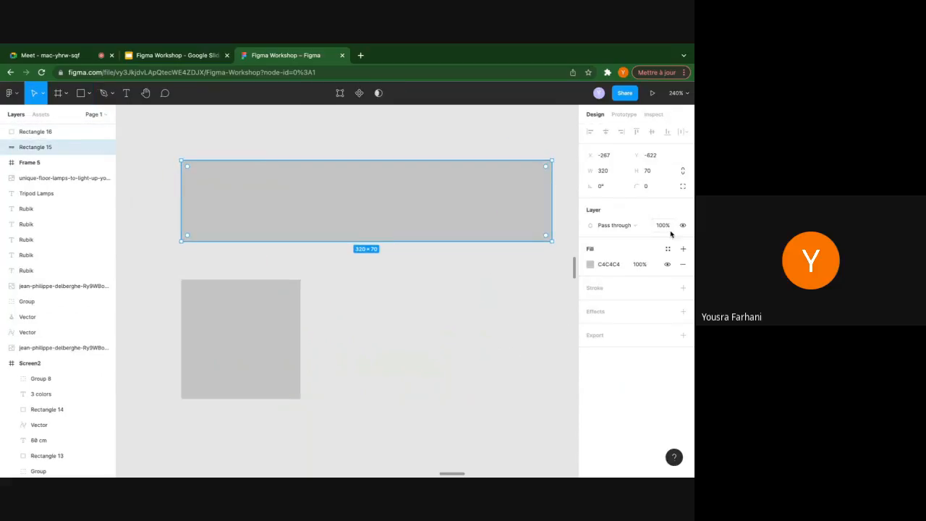
{"action": "left_click", "coordinate": [649, 188]}
{"action": "type", "text": "10"}
{"action": "key", "text": "Return"}
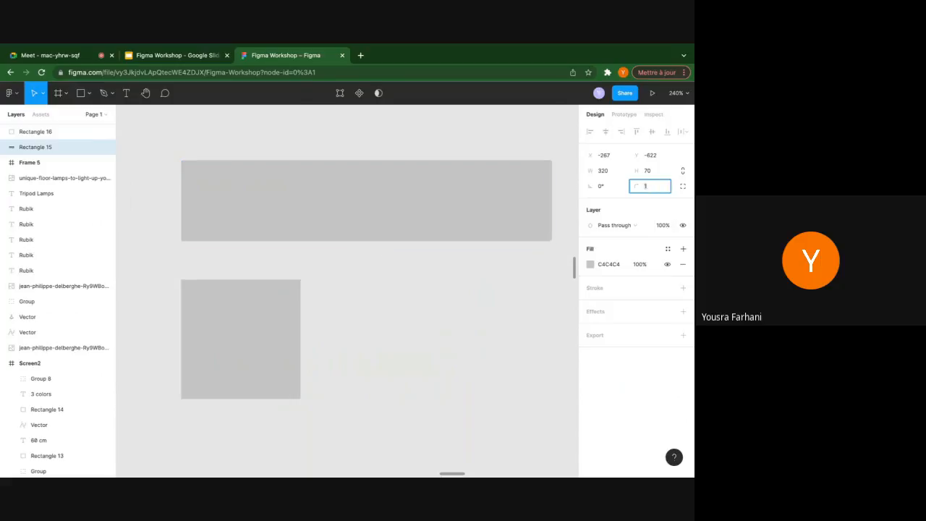
{"action": "type", "text": "0"}
{"action": "key", "text": "Return"}
Set independent corner radii of 38 on the wide rectangle's top-left and bottom-right corners, keeping the other two at 0
{"action": "left_click", "coordinate": [682, 186]}
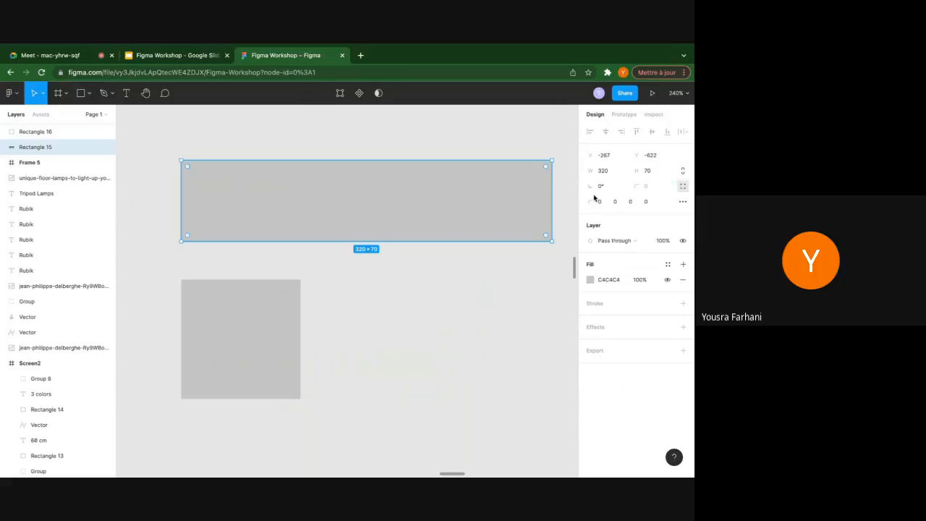
{"action": "left_click", "coordinate": [600, 203]}
{"action": "type", "text": "16"}
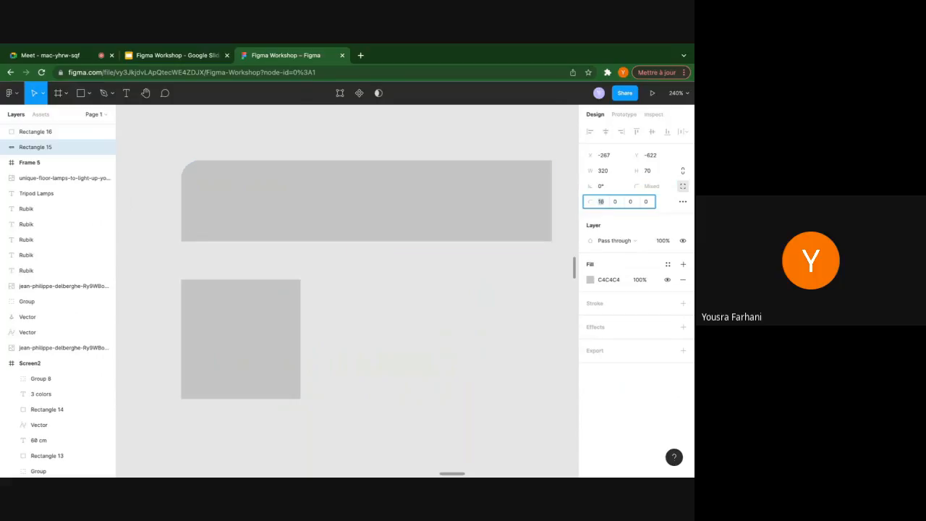
{"action": "left_click_drag", "start_coordinate": [590, 201], "coordinate": [611, 201]}
{"action": "type", "text": "8"}
{"action": "key", "text": "Return"}
{"action": "key", "text": "shift+Up"}
{"action": "key", "text": "shift+Up"}
{"action": "key", "text": "shift+Up"}
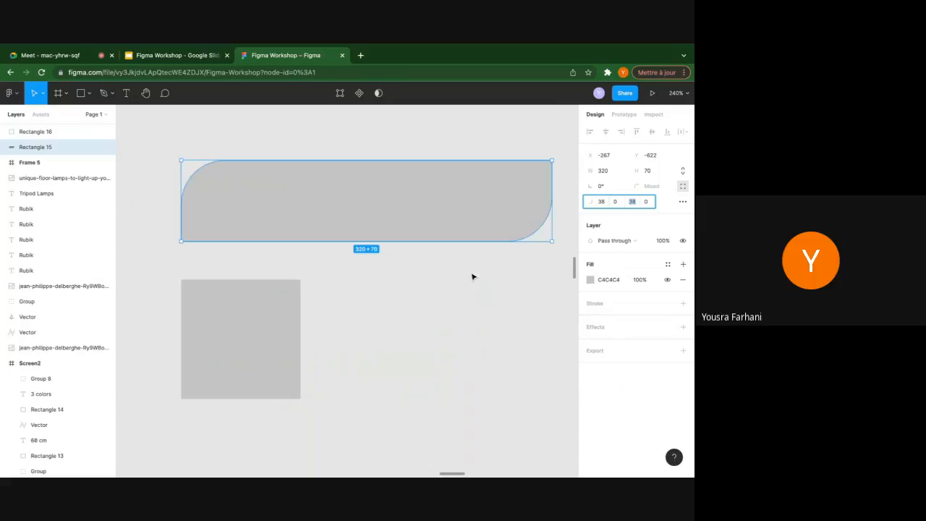
Recolor the wide rectangle's fill to blue 3763A6 and convert it to a linear gradient
{"action": "left_click", "coordinate": [454, 204]}
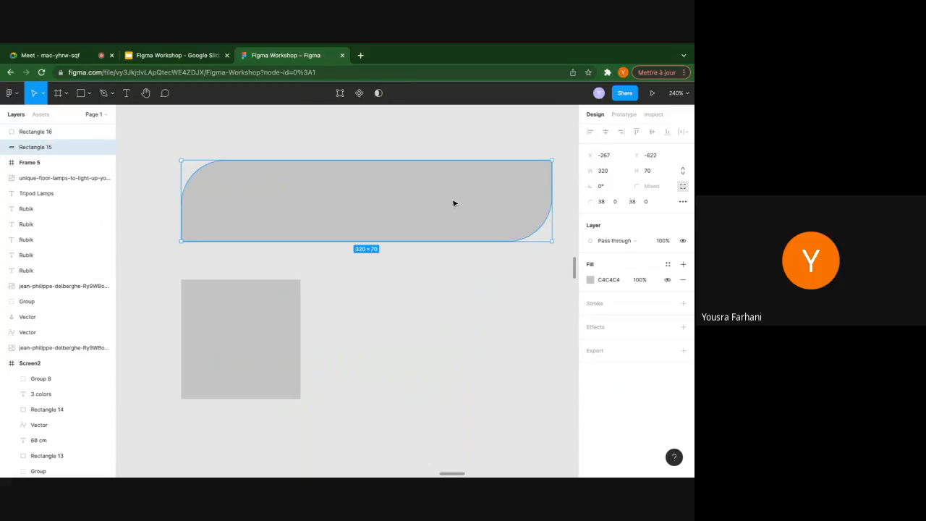
{"action": "left_click", "coordinate": [589, 280]}
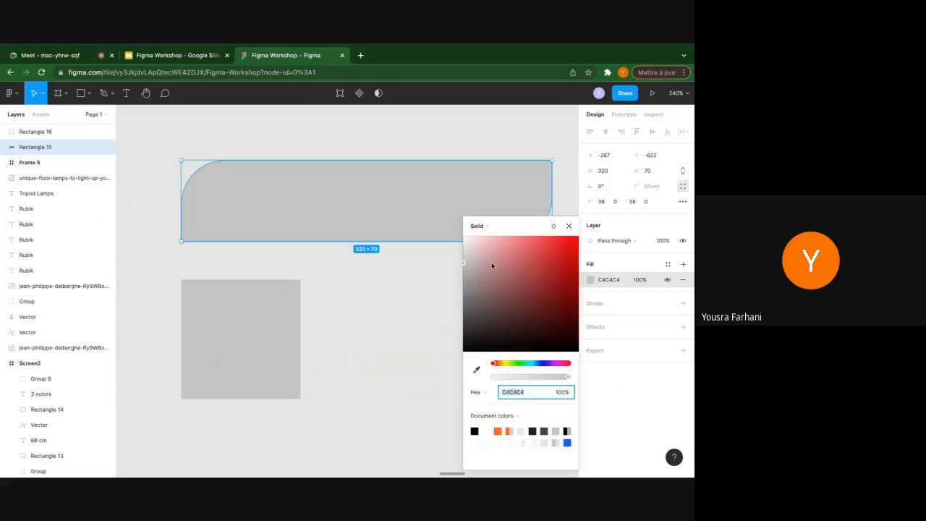
{"action": "left_click_drag", "start_coordinate": [491, 265], "coordinate": [529, 302]}
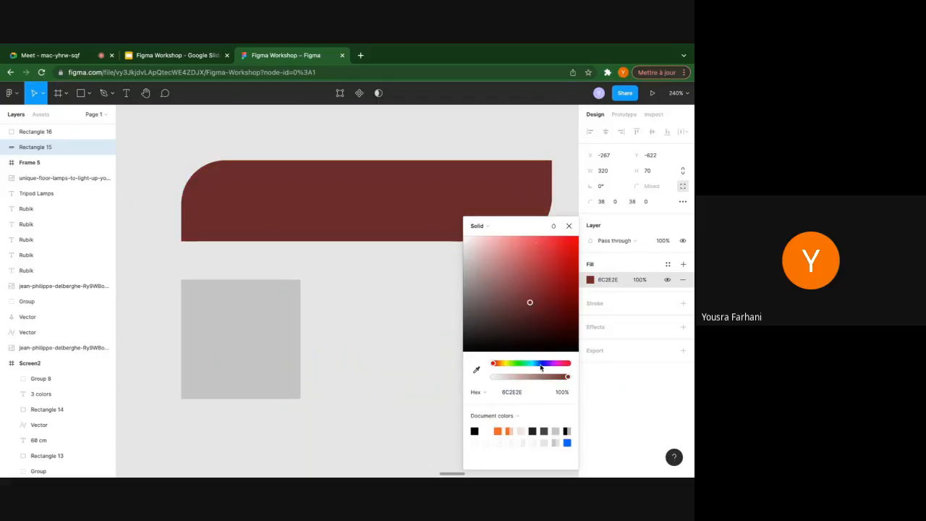
{"action": "left_click_drag", "start_coordinate": [541, 364], "coordinate": [537, 363]}
{"action": "mouse_move", "coordinate": [548, 279]}
{"action": "left_mouse_down"}
{"action": "mouse_move", "coordinate": [547, 260]}
{"action": "mouse_move", "coordinate": [541, 276]}
{"action": "left_mouse_up"}
{"action": "left_click", "coordinate": [477, 226]}
{"action": "left_click", "coordinate": [489, 238]}
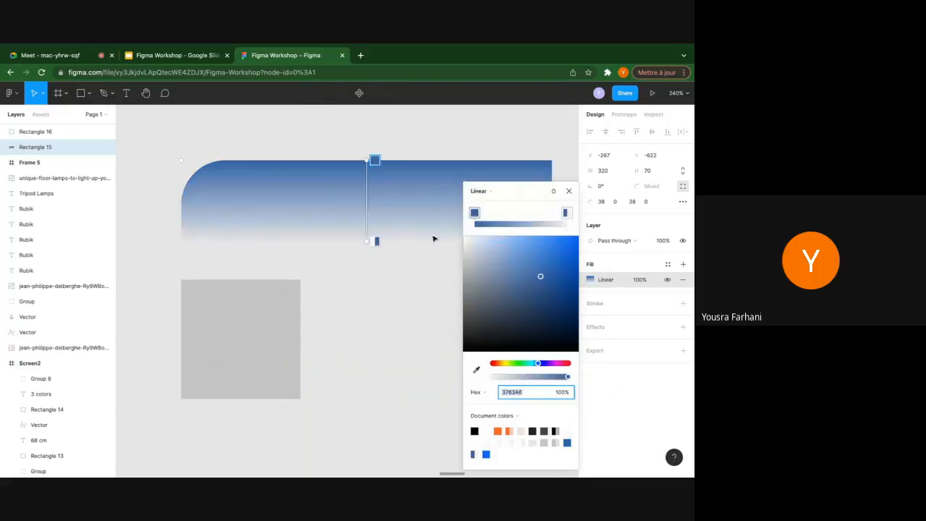
{"action": "scroll", "coordinate": [433, 238], "scroll_direction": "down", "scroll_amount": 3}
{"action": "scroll", "coordinate": [433, 239], "scroll_direction": "right", "scroll_amount": 3}
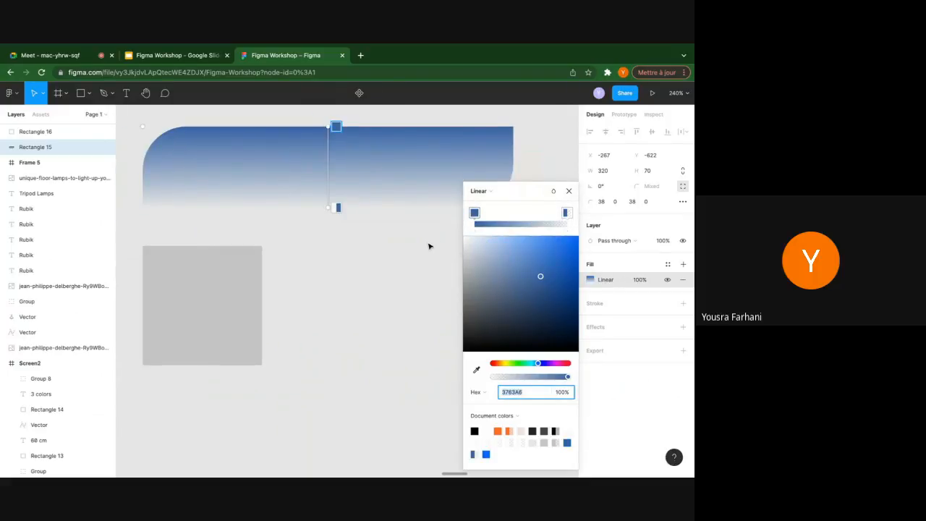
{"action": "scroll", "coordinate": [429, 246], "scroll_direction": "down", "scroll_amount": 5}
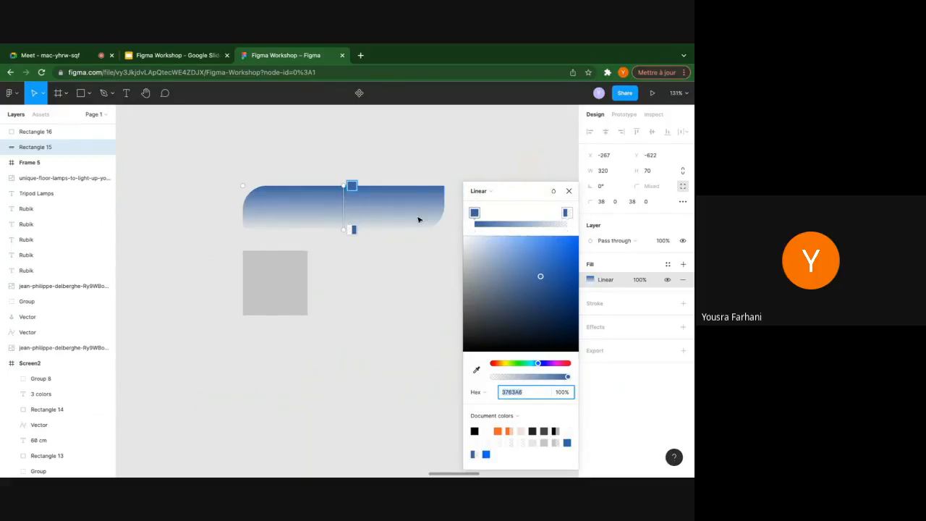
Recolor the wide rectangle's gradient stops, with start 3275DA at 100% and end 1D2735 at 87% opacity
{"action": "left_click_drag", "start_coordinate": [551, 260], "coordinate": [552, 252]}
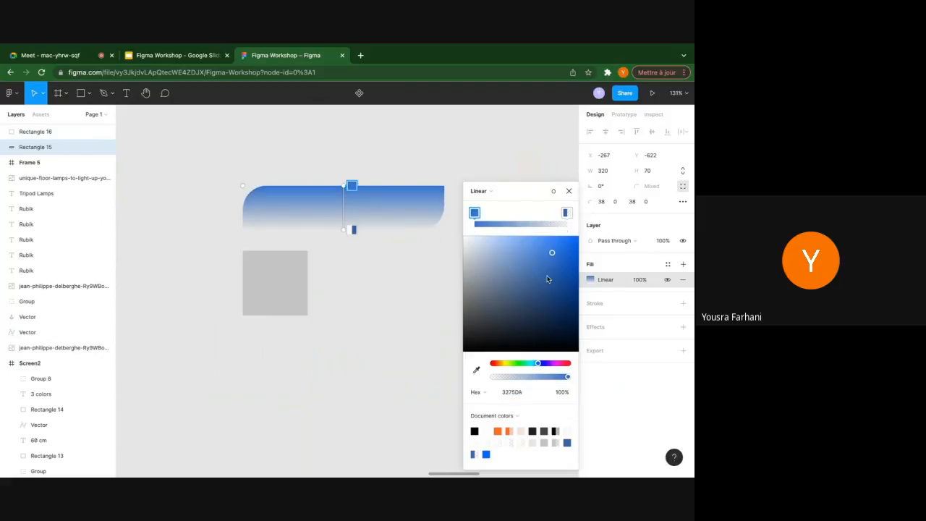
{"action": "left_click", "coordinate": [567, 213]}
{"action": "left_click_drag", "start_coordinate": [507, 376], "coordinate": [558, 377]}
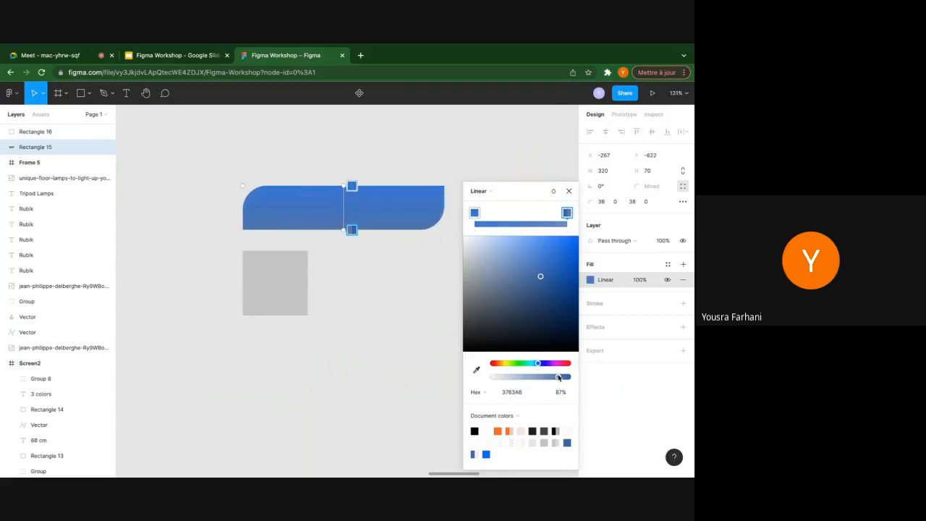
{"action": "left_click_drag", "start_coordinate": [542, 299], "coordinate": [515, 331]}
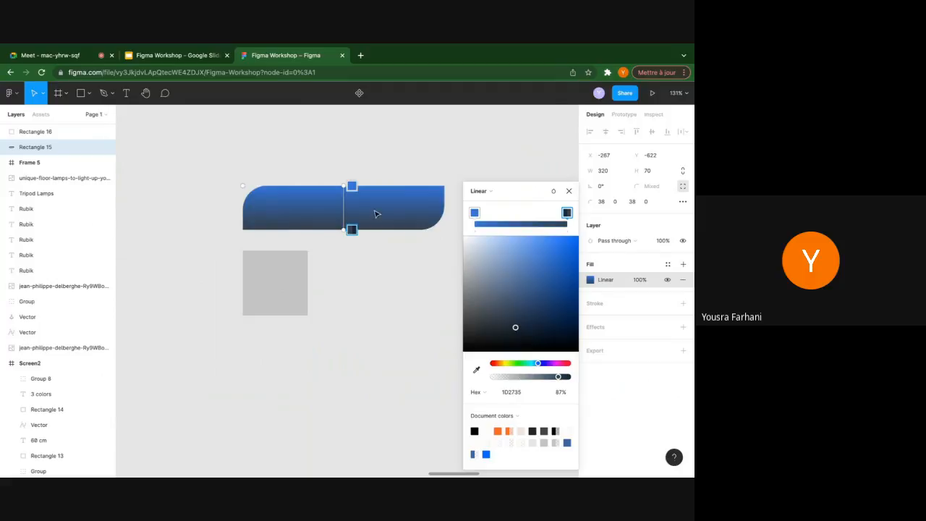
Run the wide rectangle's gradient diagonally from its top-left to bottom-right corner and add two spaced intermediate color stops
{"action": "left_click_drag", "start_coordinate": [344, 230], "coordinate": [433, 230]}
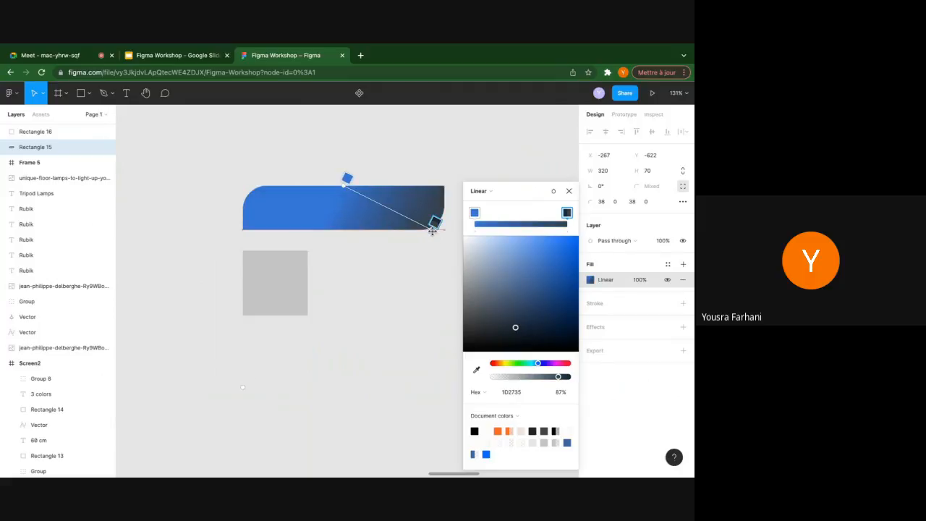
{"action": "left_click_drag", "start_coordinate": [346, 181], "coordinate": [250, 186]}
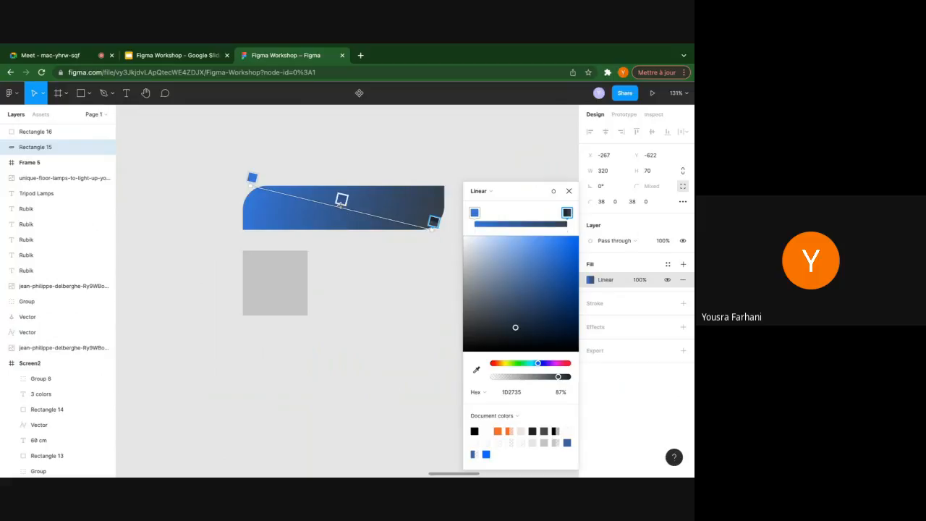
{"action": "left_click", "coordinate": [341, 201]}
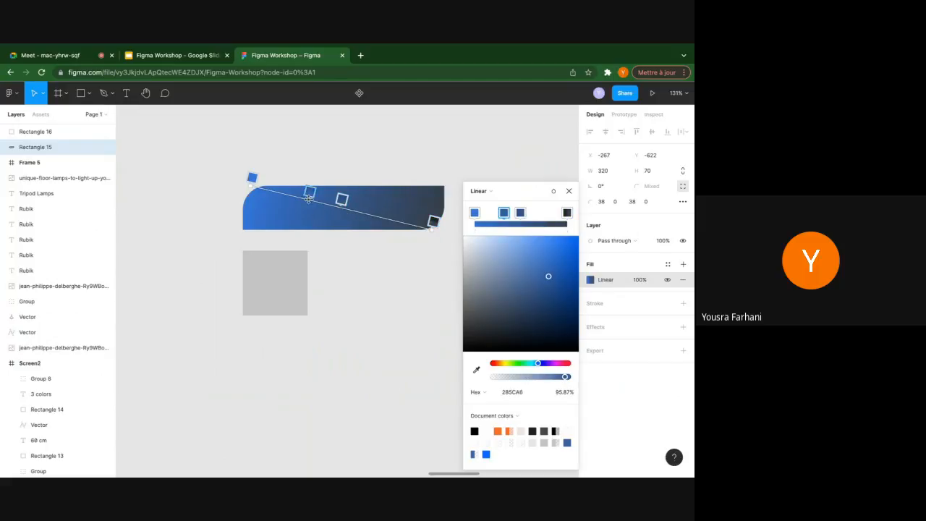
{"action": "left_click_drag", "start_coordinate": [341, 199], "coordinate": [398, 212]}
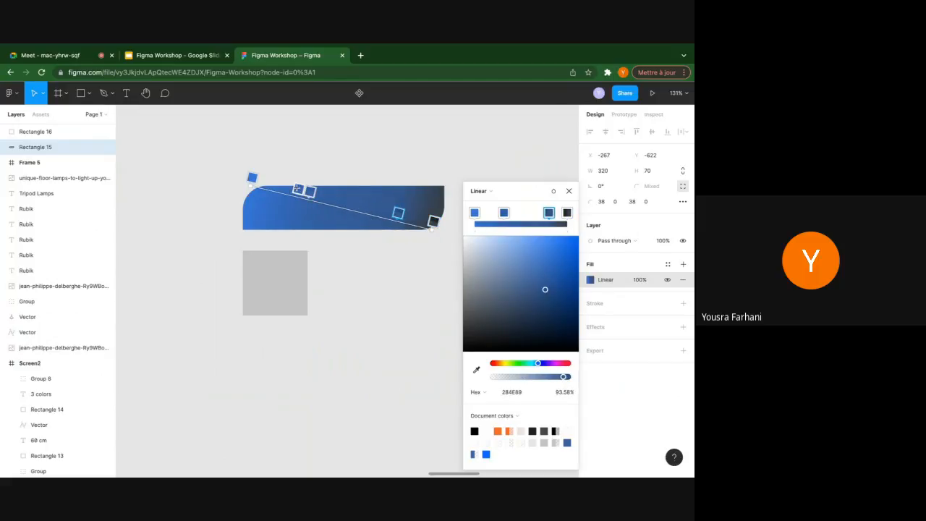
{"action": "left_click_drag", "start_coordinate": [309, 192], "coordinate": [340, 199]}
Recolor the four gradient stops as dark blue 1B427C, muted magenta, violet 422D96 and near-black from start to end
{"action": "left_click", "coordinate": [567, 212]}
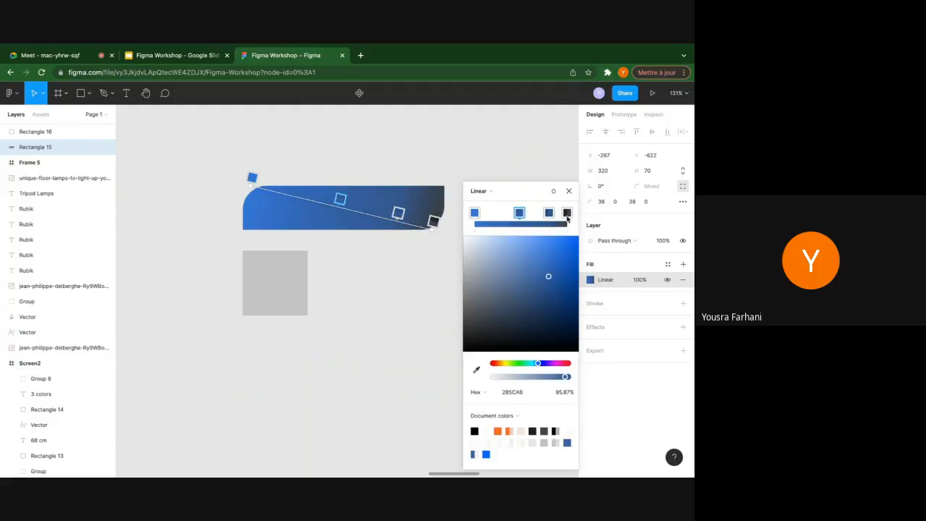
{"action": "left_click_drag", "start_coordinate": [547, 340], "coordinate": [569, 337]}
{"action": "left_click", "coordinate": [548, 212]}
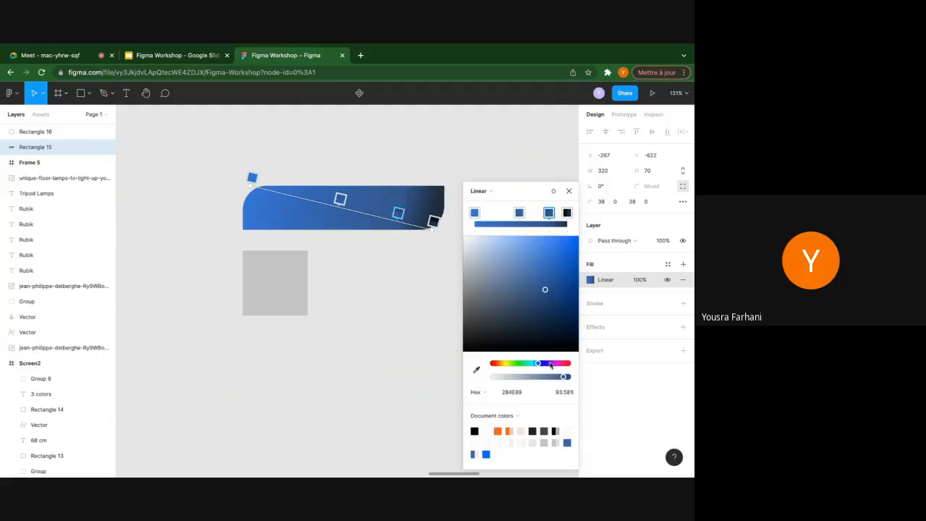
{"action": "left_click", "coordinate": [546, 364]}
{"action": "left_click", "coordinate": [544, 285]}
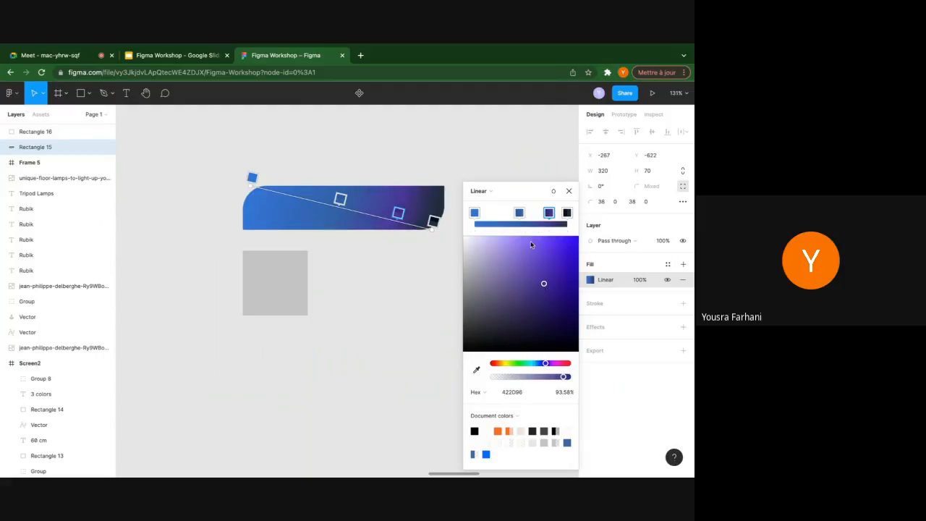
{"action": "left_click", "coordinate": [520, 214]}
{"action": "left_click", "coordinate": [556, 364]}
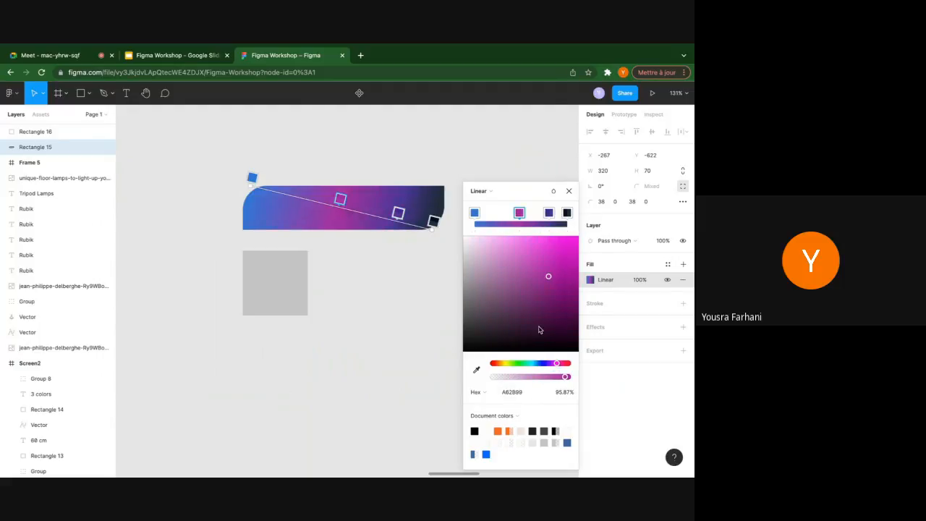
{"action": "left_click_drag", "start_coordinate": [532, 281], "coordinate": [553, 295]}
{"action": "left_click", "coordinate": [473, 212]}
Realign the gradient horizontally across the wide rectangle's full width, then close the color picker and clear the selection
{"action": "left_click_drag", "start_coordinate": [397, 213], "coordinate": [452, 198]}
{"action": "left_click_drag", "start_coordinate": [264, 178], "coordinate": [253, 200]}
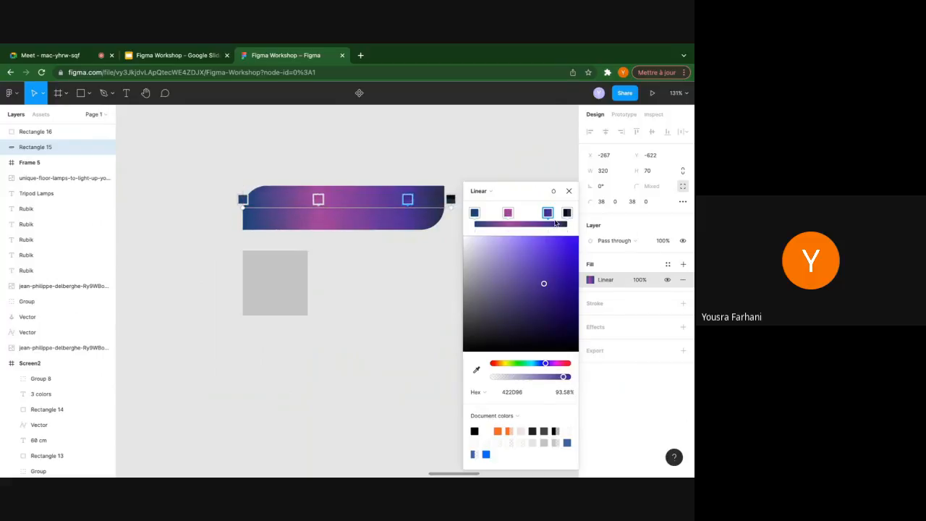
{"action": "left_click", "coordinate": [569, 191]}
{"action": "left_click", "coordinate": [575, 192]}
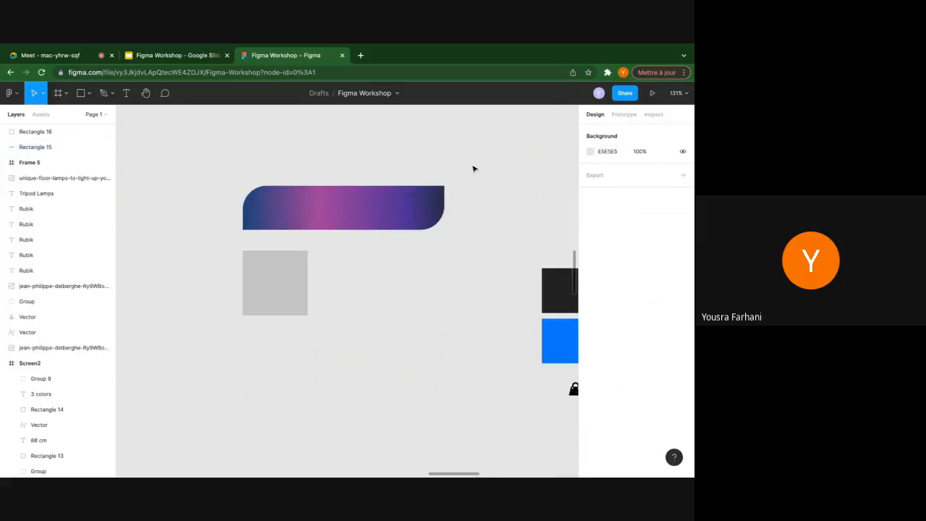
Try a radial gradient on the wide rectangle's fill and switch it back to linear
{"action": "left_click", "coordinate": [265, 288]}
{"action": "left_click", "coordinate": [364, 200]}
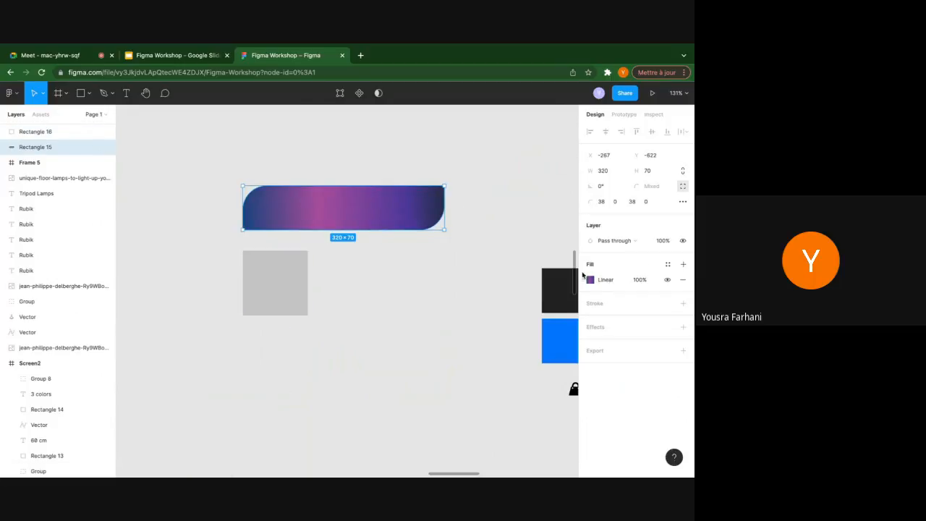
{"action": "left_click", "coordinate": [591, 279]}
{"action": "left_click", "coordinate": [480, 192]}
{"action": "left_click", "coordinate": [489, 203]}
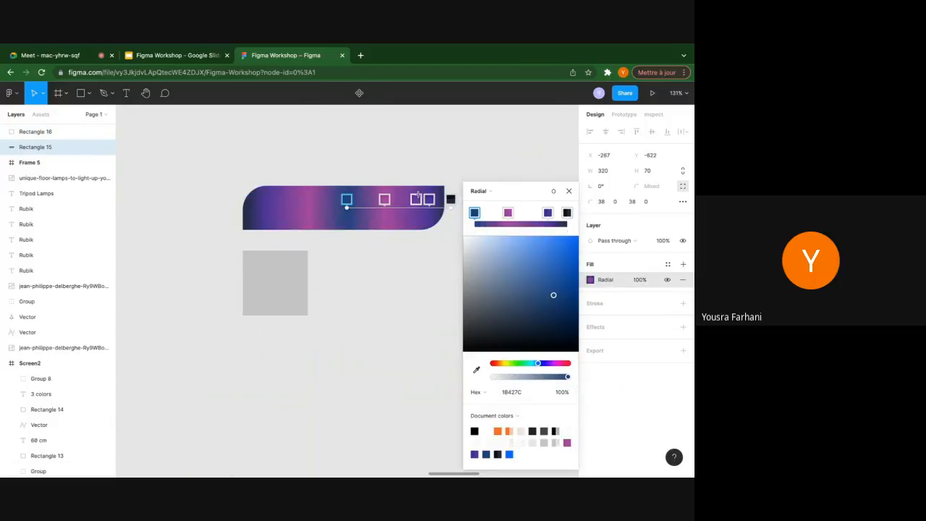
{"action": "left_click", "coordinate": [488, 191]}
{"action": "left_click", "coordinate": [493, 182]}
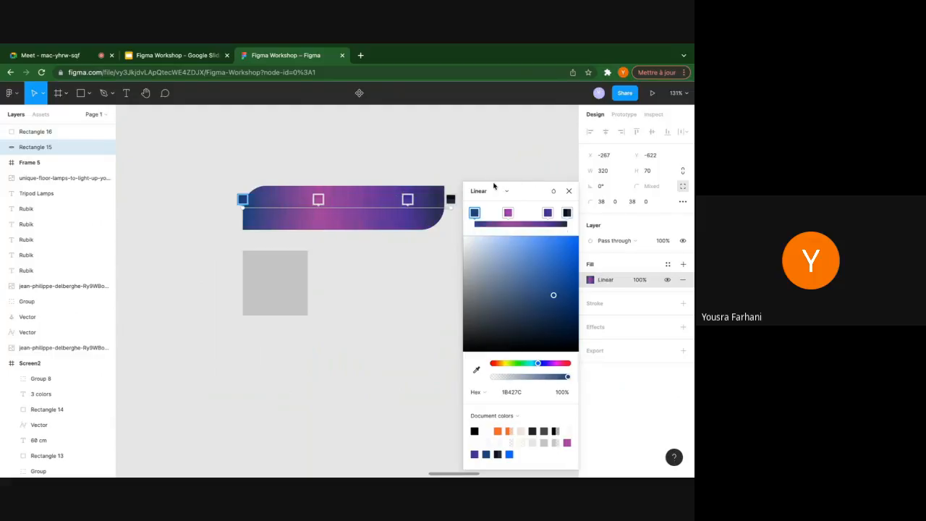
{"action": "left_click", "coordinate": [569, 191]}
Change the grey square's fill to a radial gradient with a green 2BCA6A center stop
{"action": "left_click", "coordinate": [285, 275]}
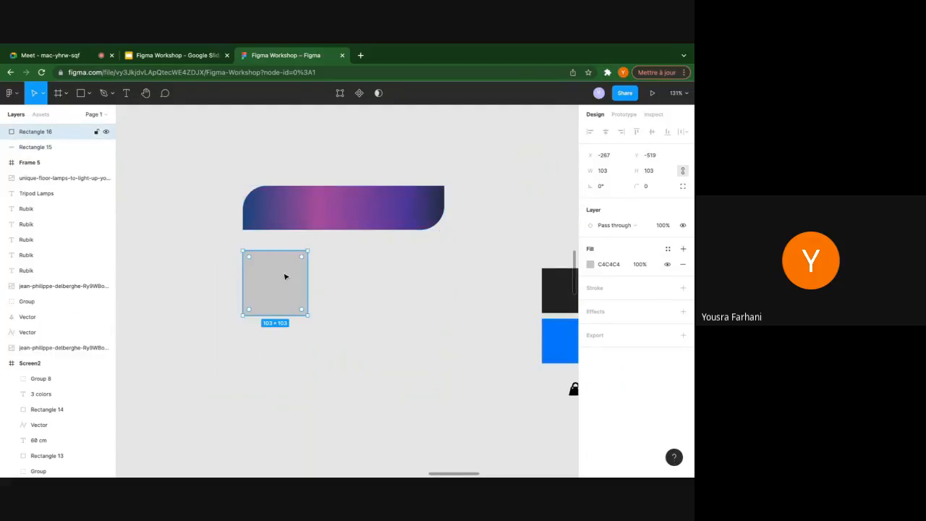
{"action": "left_click", "coordinate": [590, 264]}
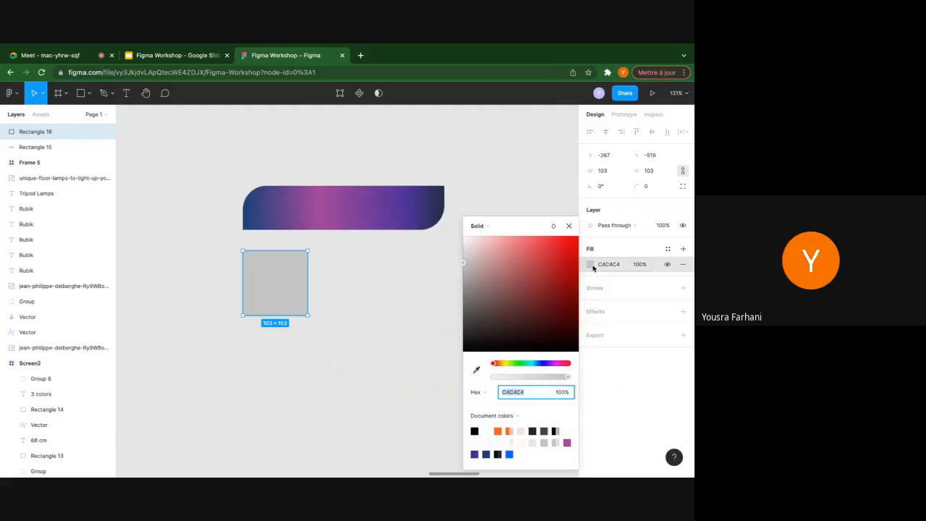
{"action": "left_click", "coordinate": [500, 225]}
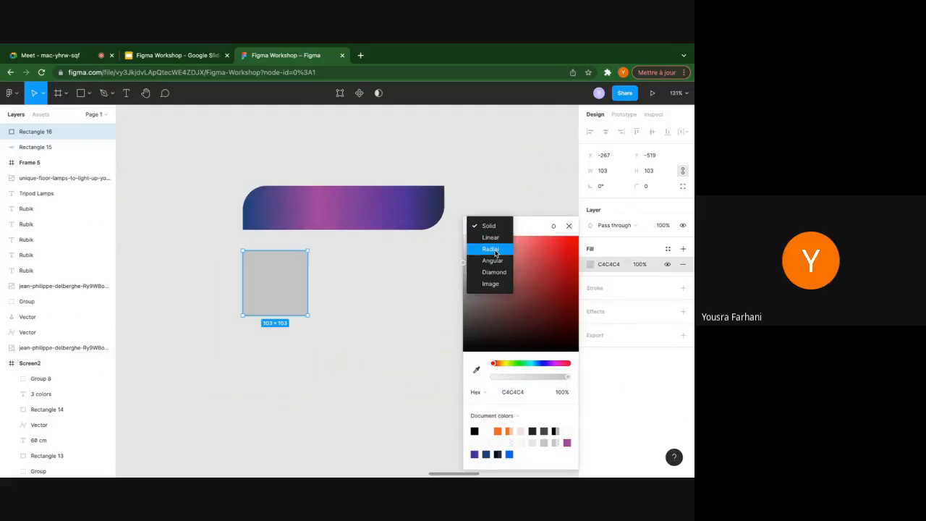
{"action": "left_click", "coordinate": [495, 251]}
{"action": "left_click", "coordinate": [554, 261]}
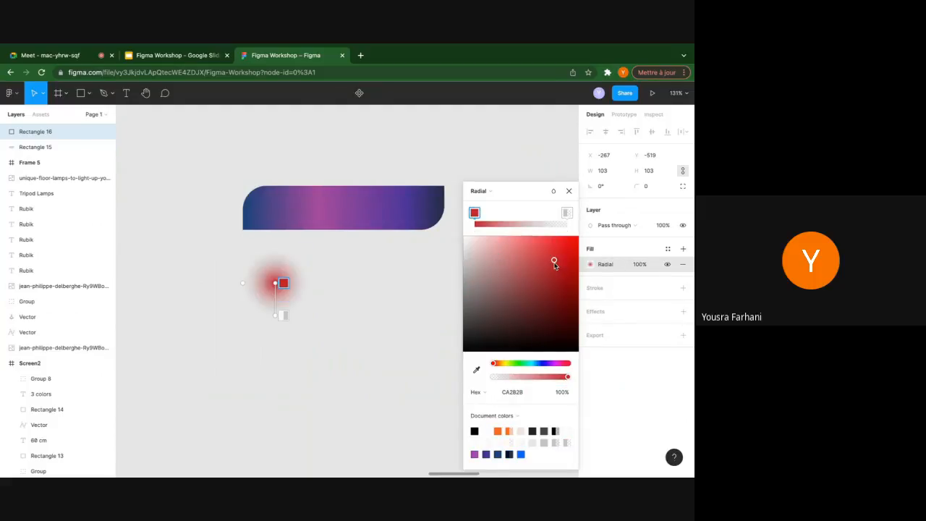
{"action": "left_click", "coordinate": [524, 364]}
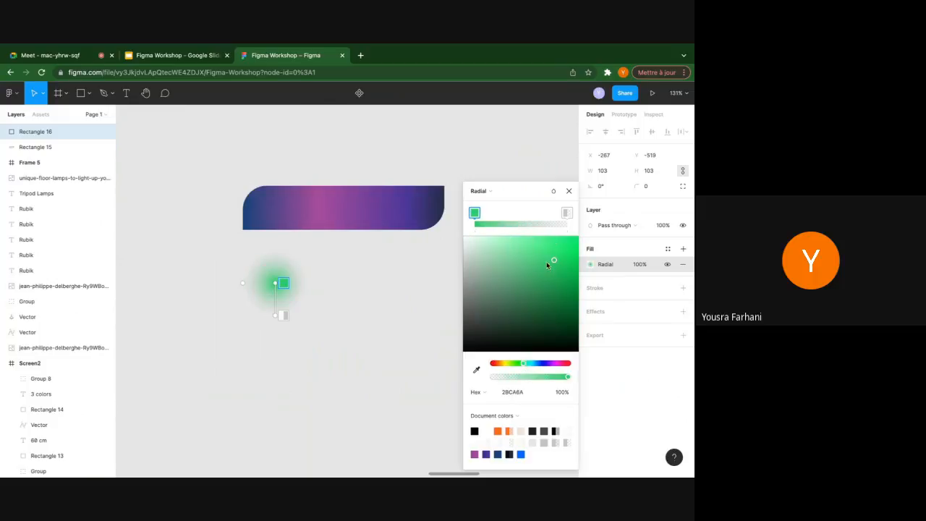
Set the radial gradient's outer stop to yellow EFC52F at 100% opacity and delete the extra grey stop
{"action": "left_click", "coordinate": [567, 213]}
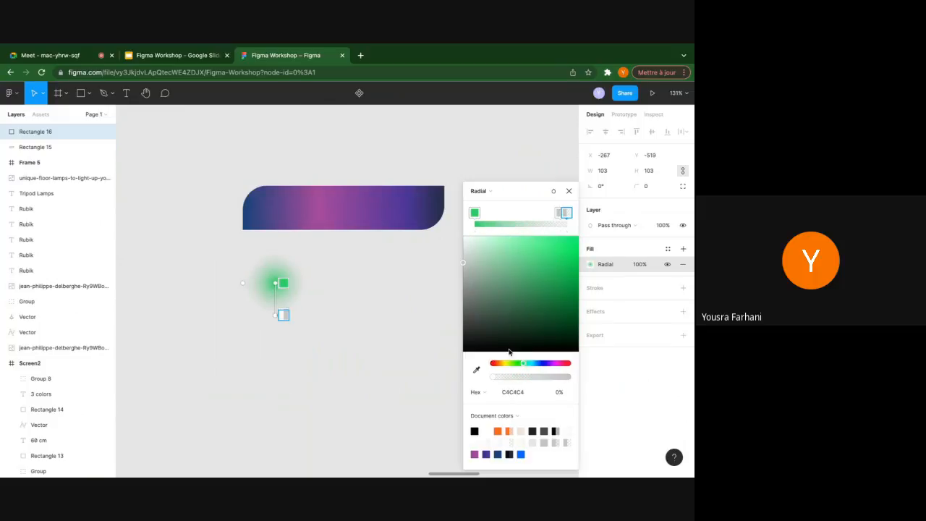
{"action": "left_click", "coordinate": [504, 363]}
{"action": "left_click", "coordinate": [556, 245]}
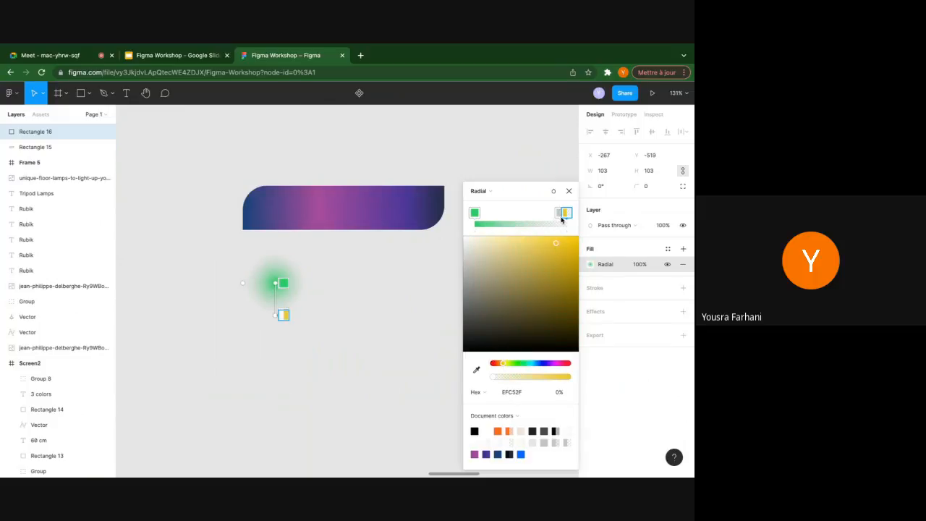
{"action": "left_click_drag", "start_coordinate": [509, 380], "coordinate": [576, 379]}
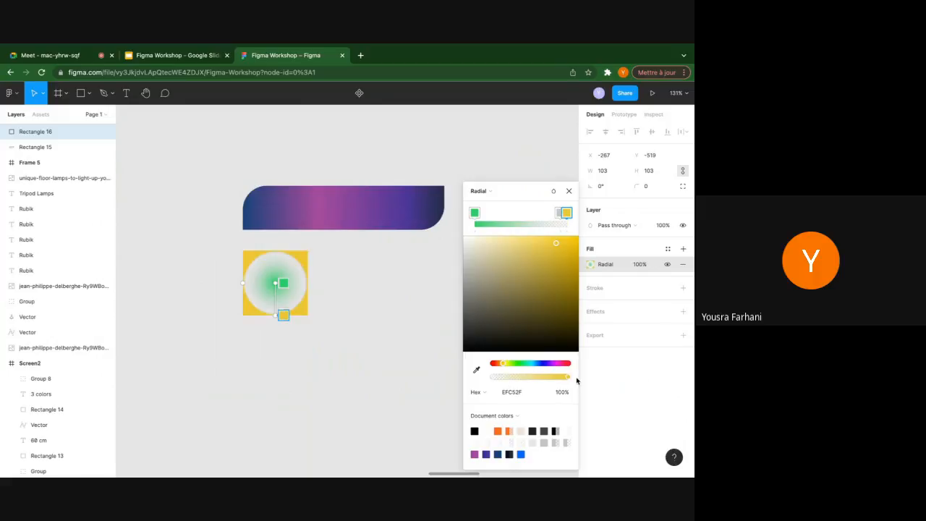
{"action": "left_click", "coordinate": [557, 214]}
{"action": "key", "text": "Delete"}
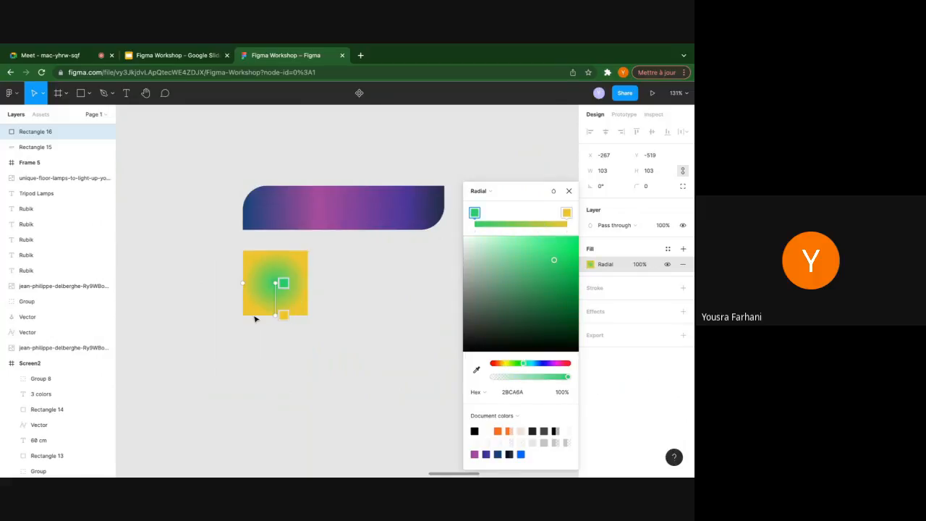
Extend the radial gradient's outer handle to the square's bottom-right corner and close the color picker
{"action": "left_click_drag", "start_coordinate": [283, 312], "coordinate": [309, 316]}
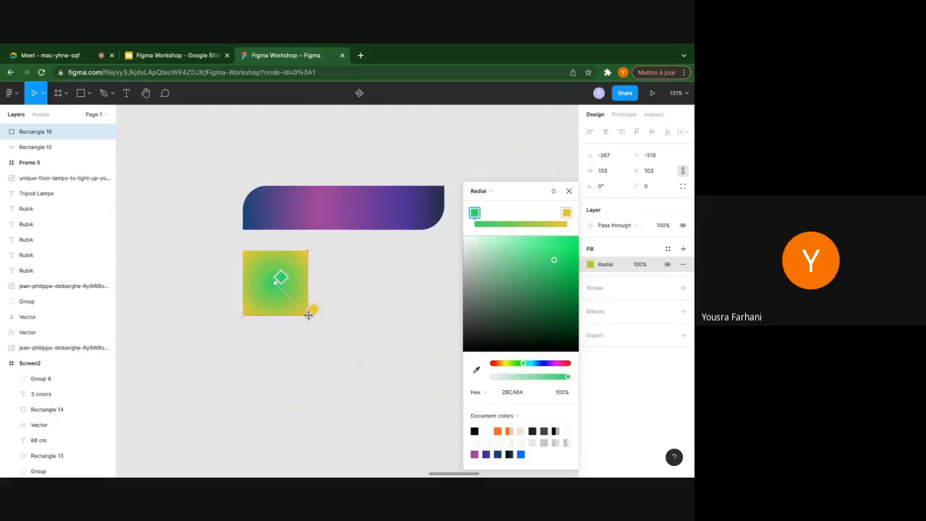
{"action": "scroll", "coordinate": [294, 298], "scroll_direction": "up", "scroll_amount": 1}
{"action": "scroll", "coordinate": [293, 297], "scroll_direction": "up", "scroll_amount": 5}
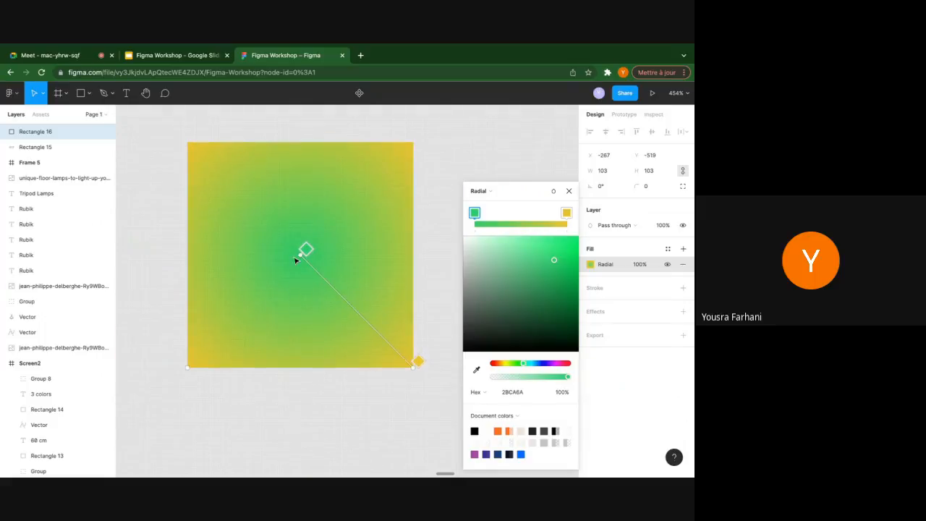
{"action": "scroll", "coordinate": [306, 249], "scroll_direction": "down", "scroll_amount": 4}
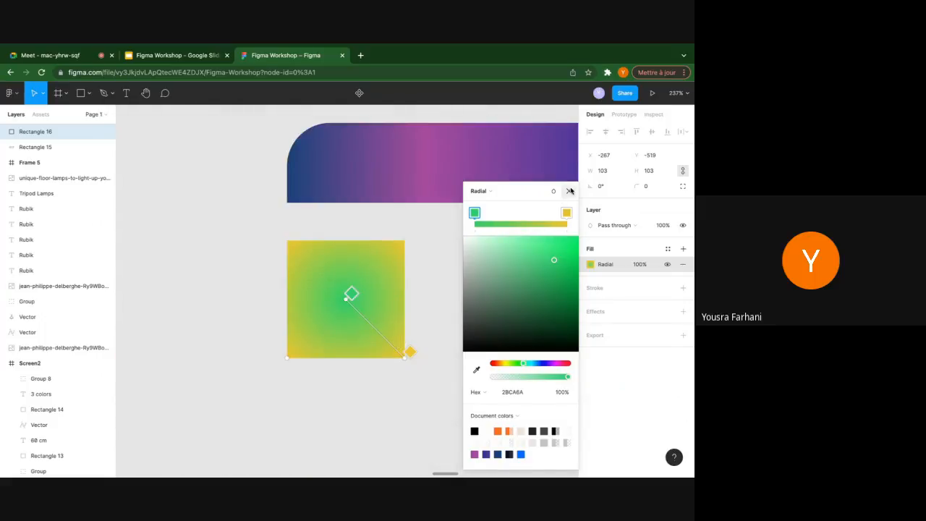
{"action": "left_click", "coordinate": [570, 191]}
{"action": "left_click", "coordinate": [444, 255]}
Duplicate the radial-gradient square and place the copy beside the original, at X -147 in the same row
{"action": "scroll", "coordinate": [444, 255], "scroll_direction": "down", "scroll_amount": 4}
{"action": "left_click", "coordinate": [403, 273]}
{"action": "scroll", "coordinate": [403, 273], "scroll_direction": "right", "scroll_amount": 1}
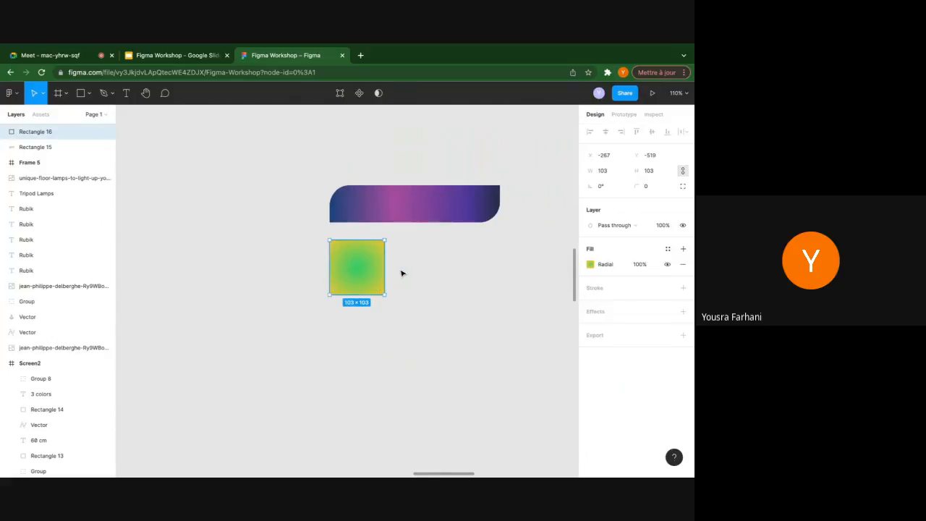
{"action": "scroll", "coordinate": [403, 274], "scroll_direction": "up", "scroll_amount": 4}
{"action": "key", "text": "ctrl+v"}
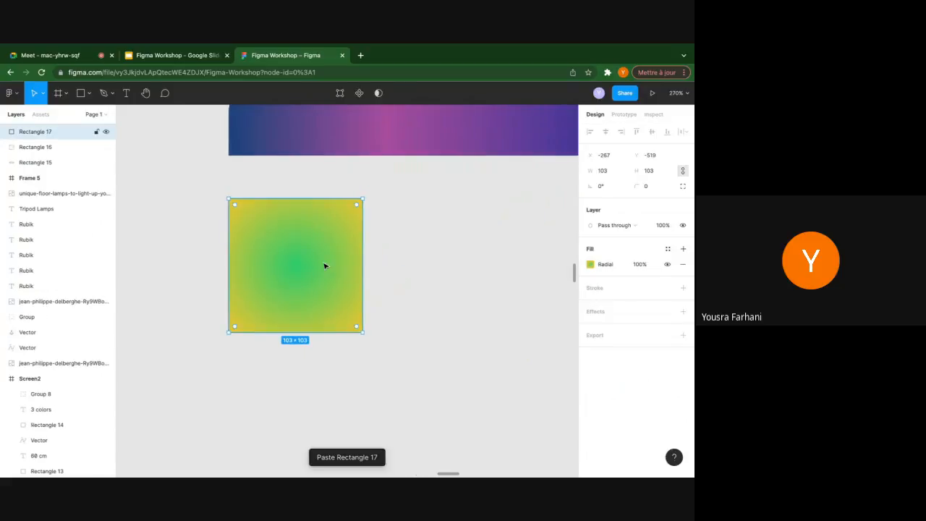
{"action": "left_click_drag", "start_coordinate": [330, 265], "coordinate": [482, 265]}
Convert the copied square's fill to an angular gradient, shorten its handle and rotate it to point almost horizontally right
{"action": "left_click", "coordinate": [588, 264]}
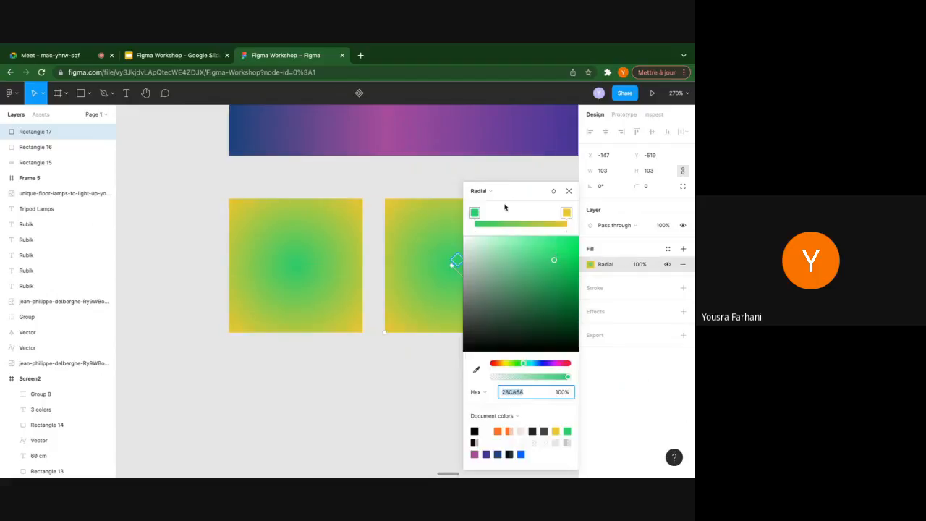
{"action": "left_click", "coordinate": [483, 191]}
{"action": "left_click", "coordinate": [489, 214]}
{"action": "scroll", "coordinate": [386, 240], "scroll_direction": "right", "scroll_amount": 4}
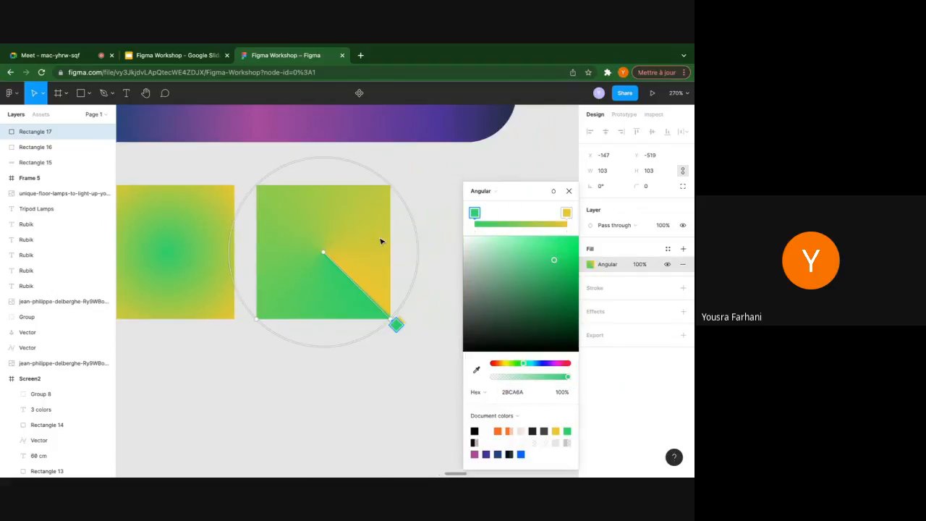
{"action": "scroll", "coordinate": [381, 241], "scroll_direction": "down", "scroll_amount": 1}
{"action": "scroll", "coordinate": [381, 241], "scroll_direction": "right", "scroll_amount": 1}
{"action": "left_click_drag", "start_coordinate": [373, 306], "coordinate": [279, 250]}
{"action": "left_click_drag", "start_coordinate": [302, 209], "coordinate": [313, 231]}
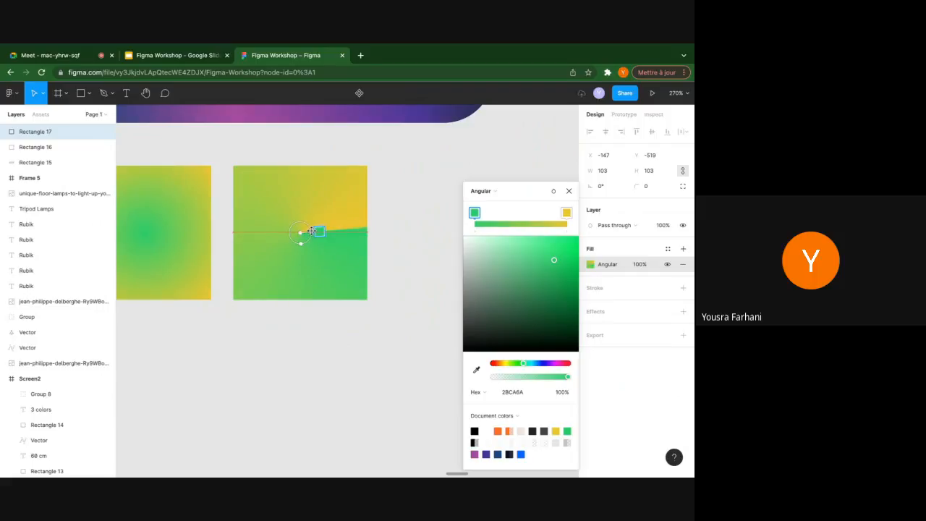
{"action": "left_click", "coordinate": [569, 191]}
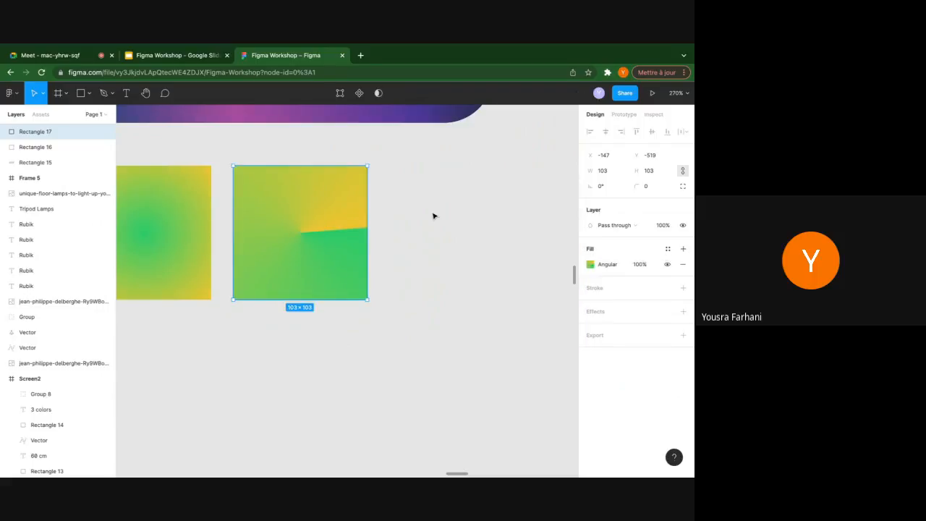
Duplicate the angular-gradient square, place the copy in the same row at X -25 and change its fill to a diamond gradient
{"action": "key", "text": "ctrl+v"}
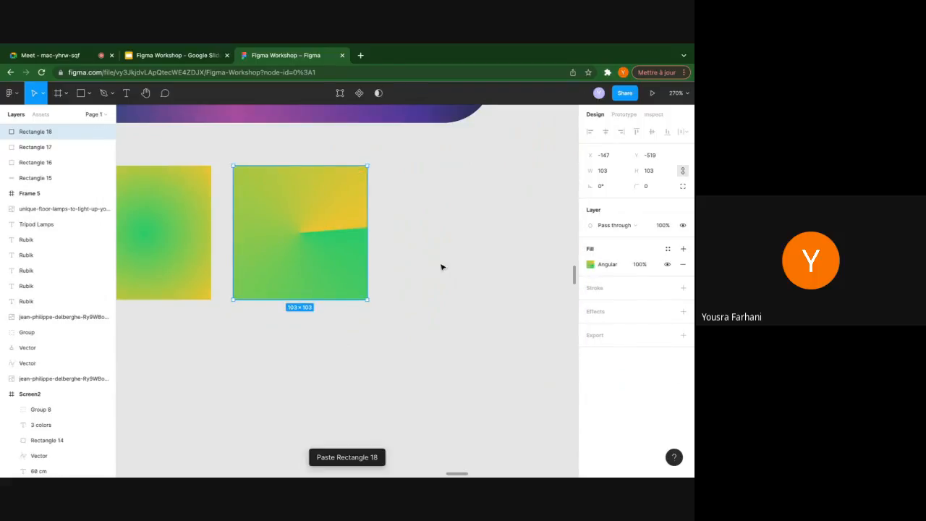
{"action": "left_click_drag", "start_coordinate": [282, 246], "coordinate": [442, 246]}
{"action": "left_click", "coordinate": [591, 264]}
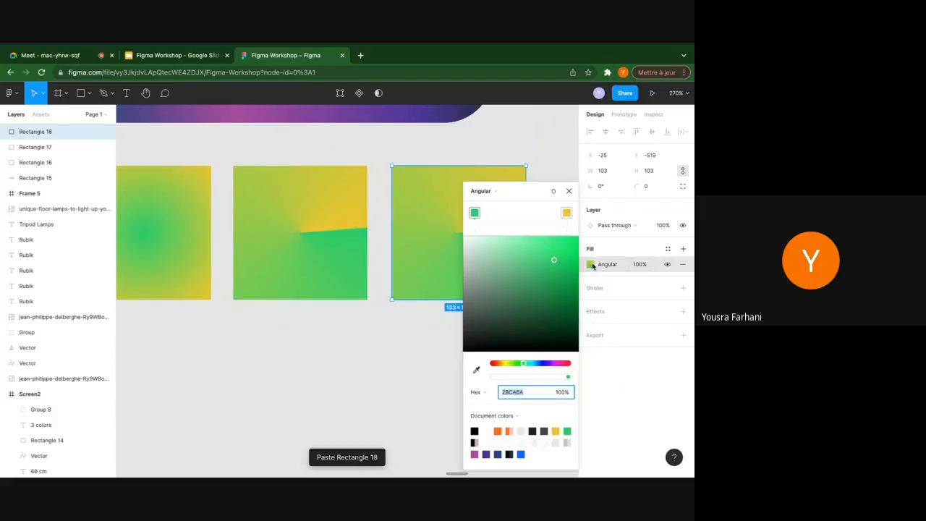
{"action": "left_click", "coordinate": [483, 192]}
{"action": "left_click", "coordinate": [492, 209]}
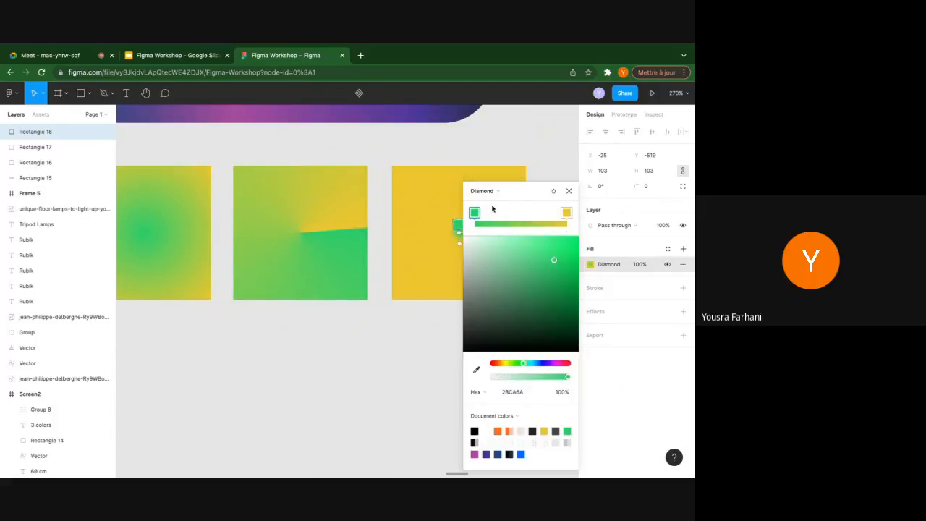
Stretch the diamond gradient well beyond the square's height, extend its yellow stop to the right edge and close the color picker
{"action": "scroll", "coordinate": [402, 233], "scroll_direction": "right", "scroll_amount": 5}
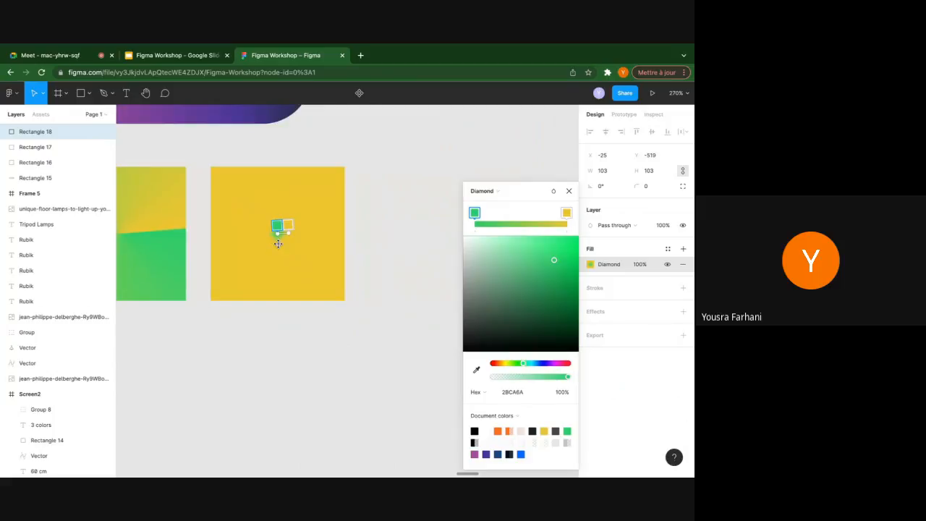
{"action": "left_click_drag", "start_coordinate": [278, 244], "coordinate": [323, 311]}
{"action": "left_click_drag", "start_coordinate": [288, 225], "coordinate": [345, 213]}
{"action": "key", "text": "ctrl+minus"}
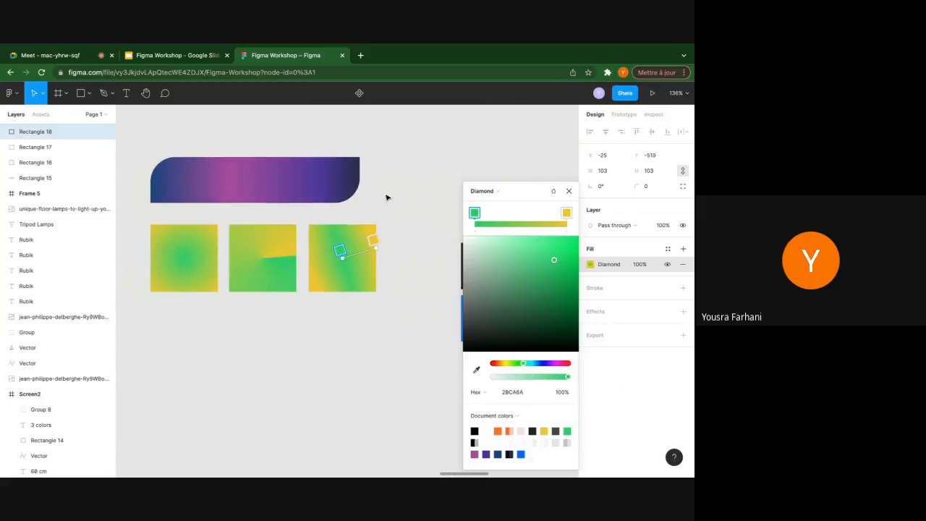
{"action": "left_click", "coordinate": [485, 191]}
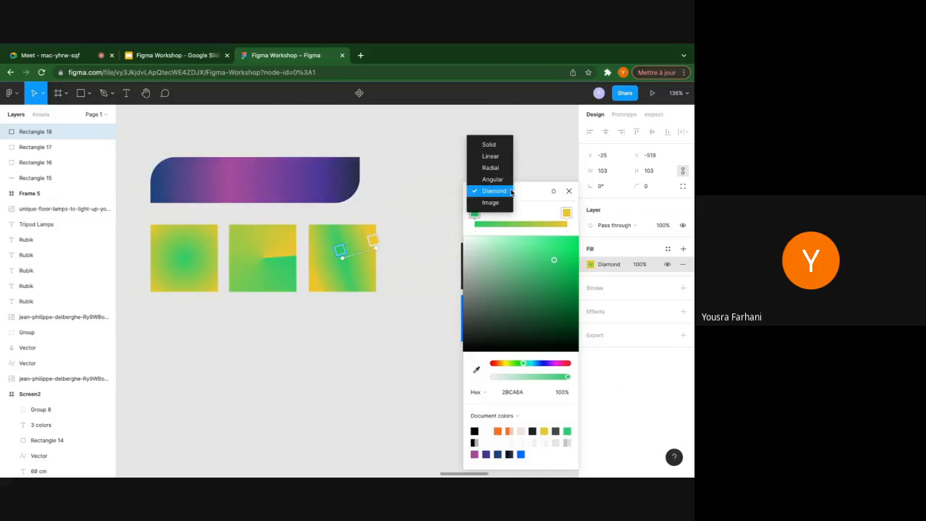
{"action": "left_click", "coordinate": [570, 191]}
{"action": "left_click", "coordinate": [570, 191]}
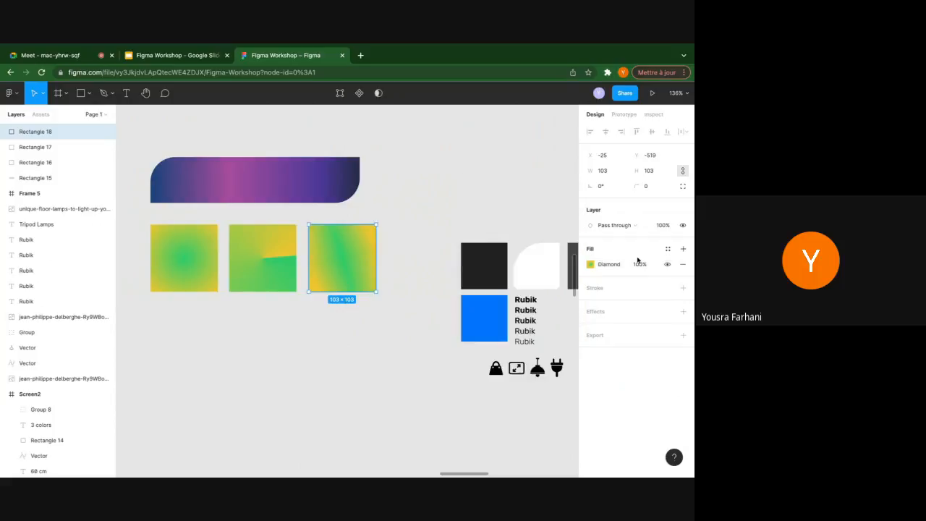
Add a stroke to the diamond-gradient square and set its color to dark brown 2C0B0B
{"action": "left_click", "coordinate": [639, 264]}
{"action": "key", "text": "Down"}
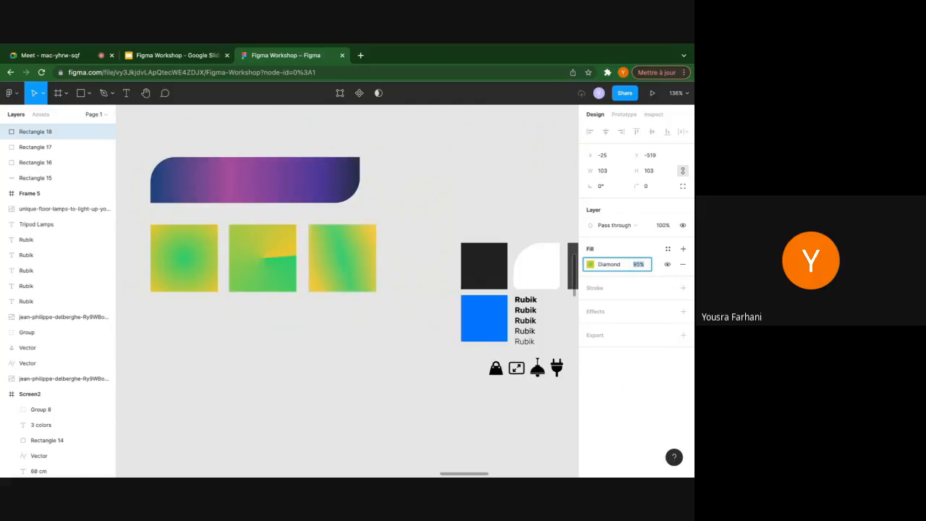
{"action": "left_click", "coordinate": [683, 288]}
{"action": "scroll", "coordinate": [308, 287], "scroll_direction": "up", "scroll_amount": 5}
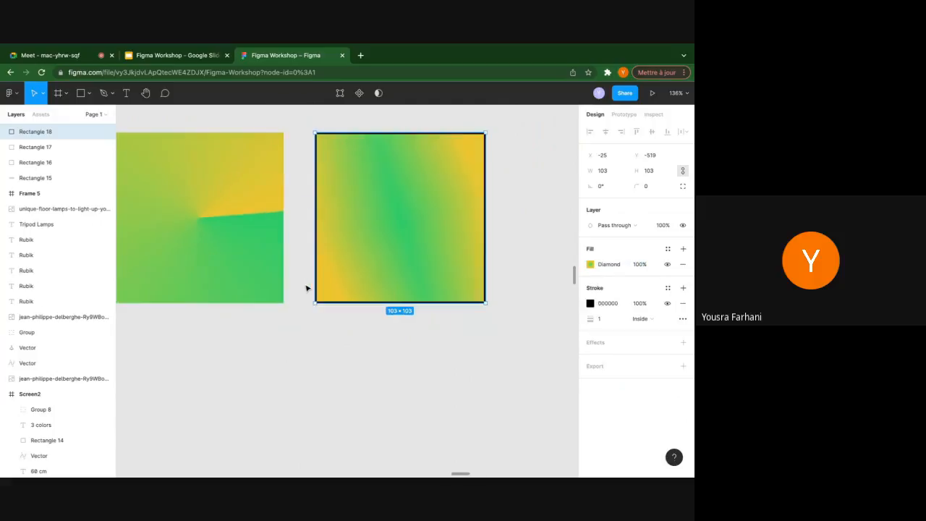
{"action": "left_click", "coordinate": [590, 304]}
{"action": "mouse_move", "coordinate": [561, 239]}
{"action": "left_mouse_down"}
{"action": "mouse_move", "coordinate": [492, 297]}
{"action": "mouse_move", "coordinate": [540, 238]}
{"action": "mouse_move", "coordinate": [564, 236]}
{"action": "left_mouse_up"}
{"action": "mouse_move", "coordinate": [547, 332]}
{"action": "left_mouse_down"}
{"action": "mouse_move", "coordinate": [489, 259]}
{"action": "mouse_move", "coordinate": [480, 306]}
{"action": "mouse_move", "coordinate": [523, 333]}
{"action": "mouse_move", "coordinate": [552, 333]}
{"action": "left_mouse_up"}
Set the diamond-gradient square's stroke weight to 3
{"action": "left_click", "coordinate": [604, 319]}
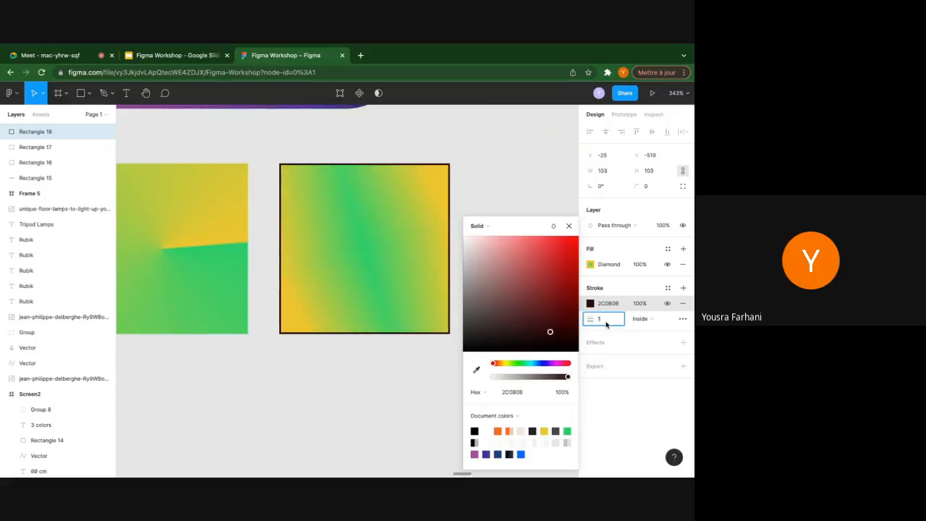
{"action": "type", "text": "4"}
{"action": "key", "text": "Return"}
{"action": "key", "text": "Down"}
{"action": "key", "text": "Down"}
{"action": "key", "text": "Down"}
{"action": "key", "text": "Up"}
{"action": "key", "text": "Up"}
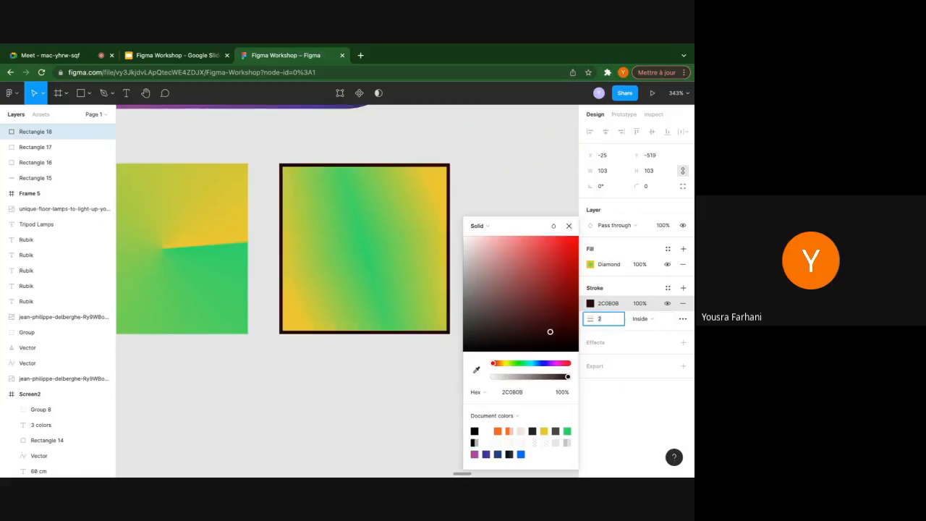
Try the Center stroke position on the diamond-gradient square and finally set it to Outside
{"action": "left_click", "coordinate": [651, 319]}
{"action": "left_click", "coordinate": [657, 307]}
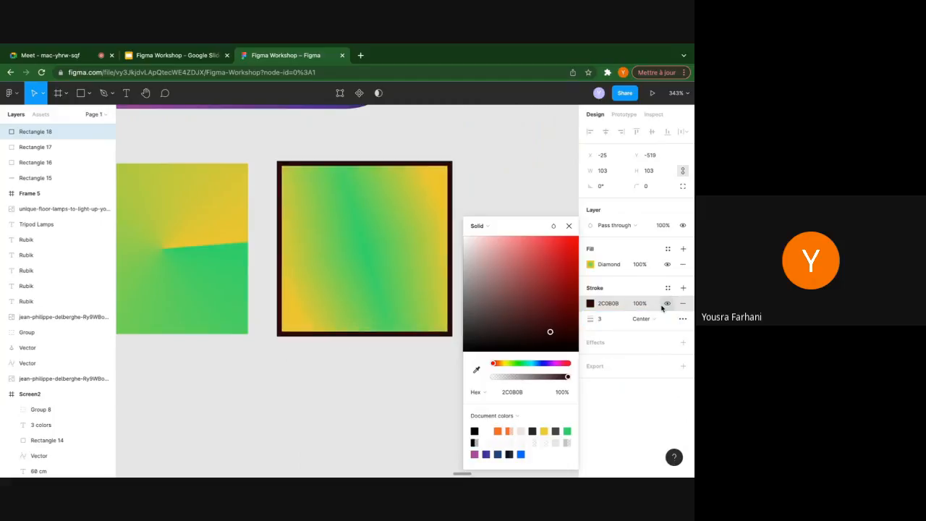
{"action": "left_click", "coordinate": [652, 320]}
{"action": "left_click", "coordinate": [653, 342]}
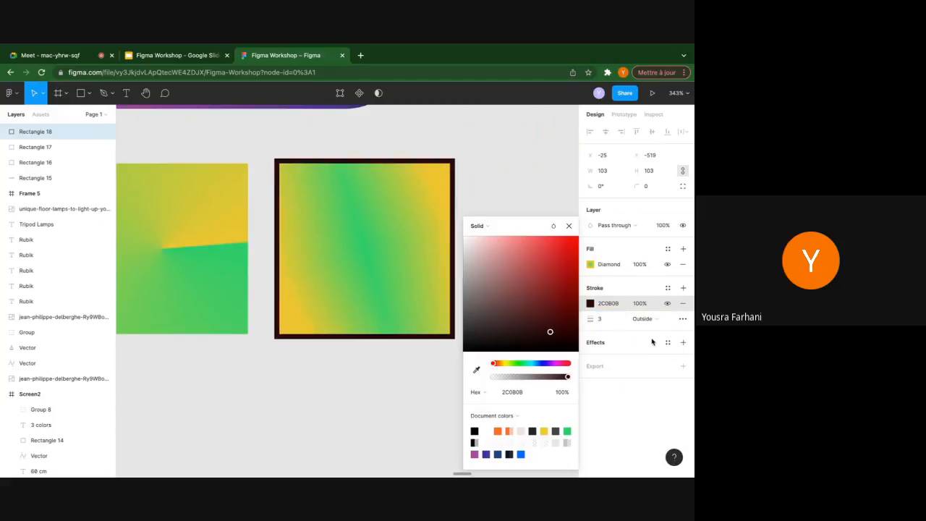
Change the stroke style of the diamond-gradient square from solid to Dash in the advanced stroke settings
{"action": "left_click", "coordinate": [680, 320]}
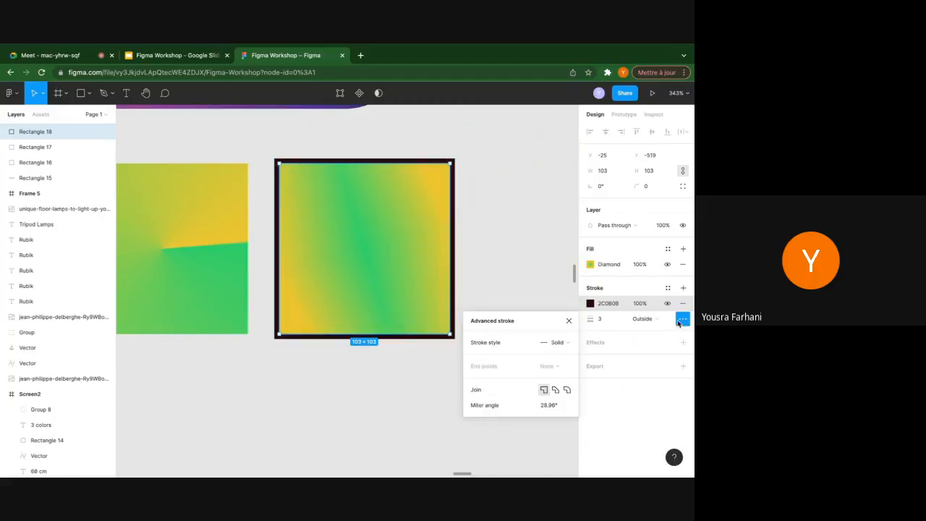
{"action": "left_click", "coordinate": [565, 341]}
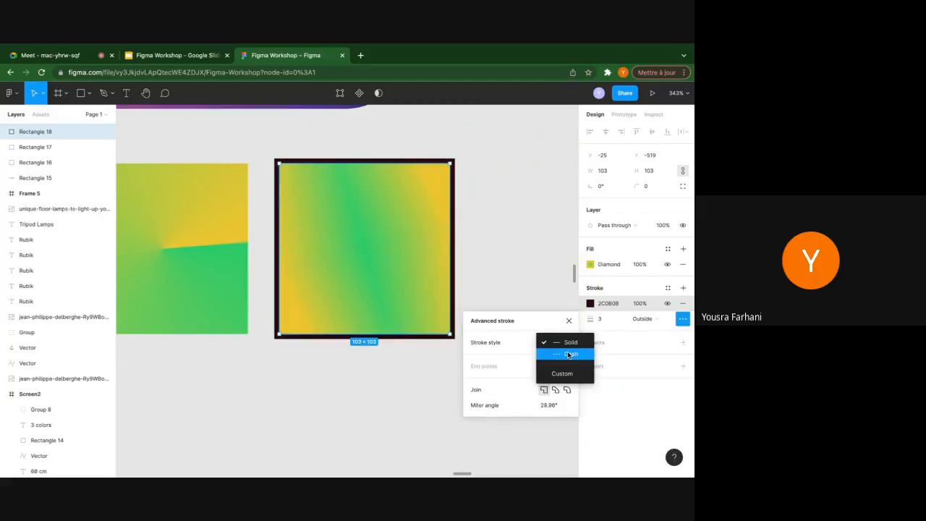
{"action": "left_click", "coordinate": [569, 353]}
{"action": "left_click", "coordinate": [567, 342]}
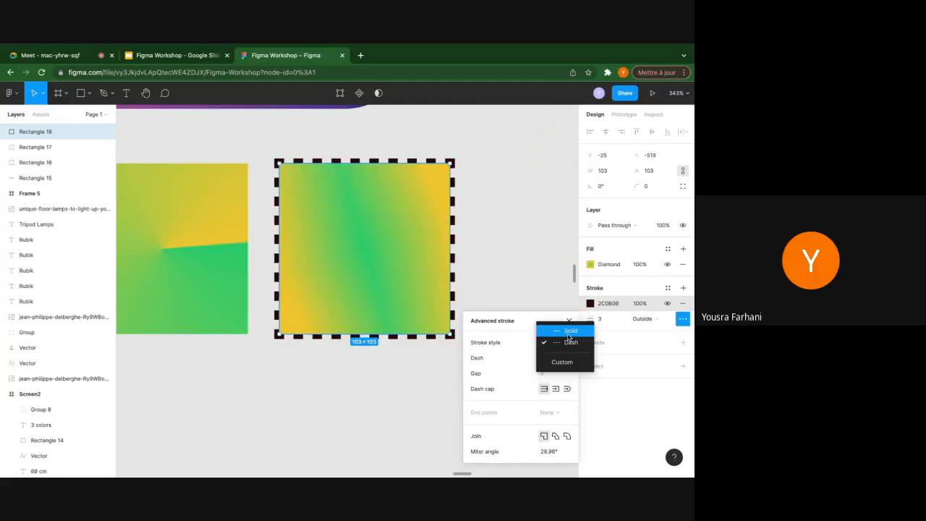
{"action": "left_click", "coordinate": [567, 342]}
{"action": "left_click", "coordinate": [568, 357]}
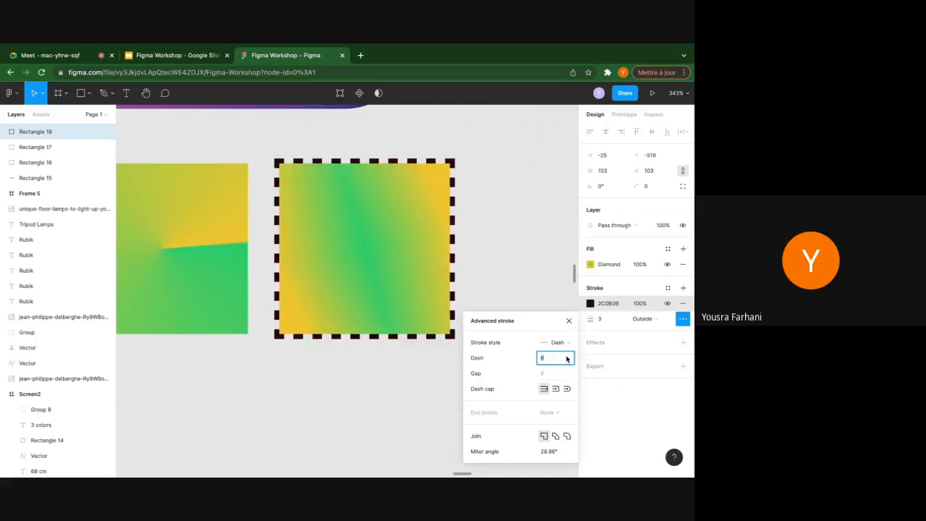
Try the round and square dash caps and the bevel and round joins, returning to no cap and the miter join
{"action": "left_click", "coordinate": [568, 389]}
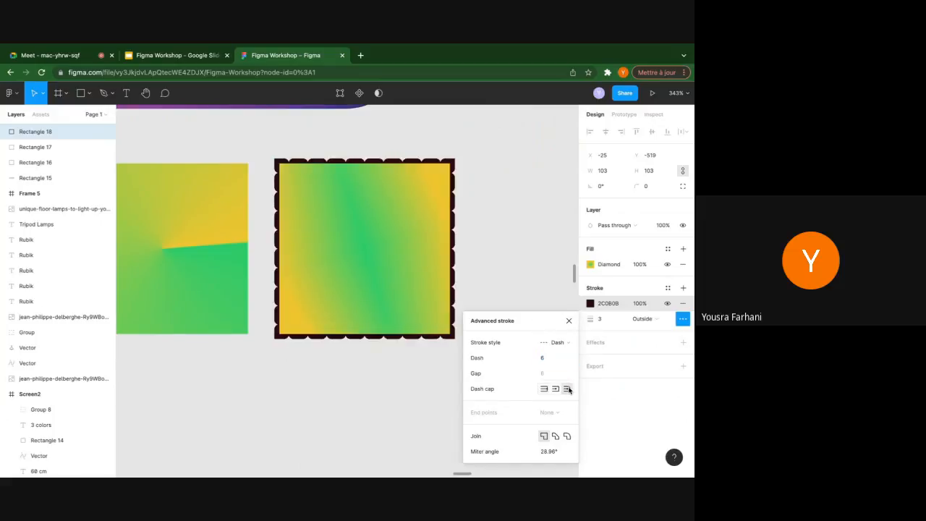
{"action": "left_click", "coordinate": [556, 389]}
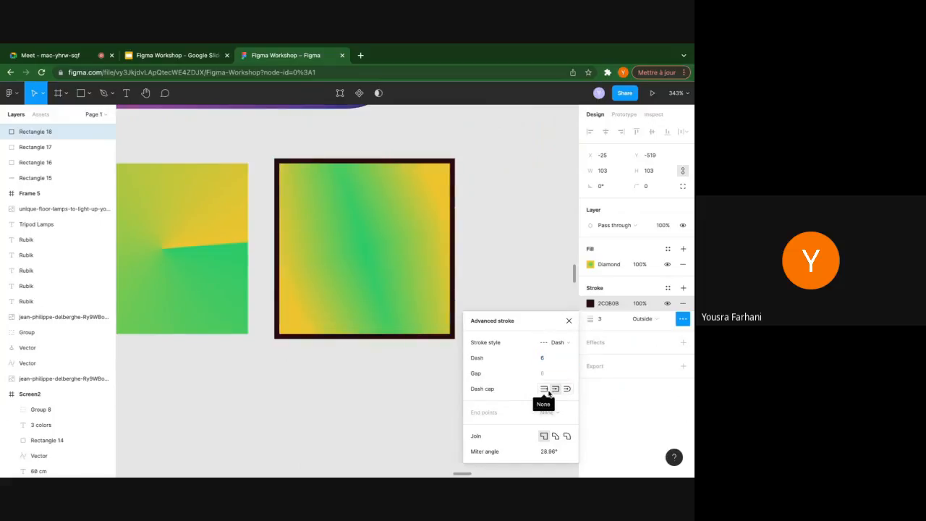
{"action": "left_click", "coordinate": [544, 389]}
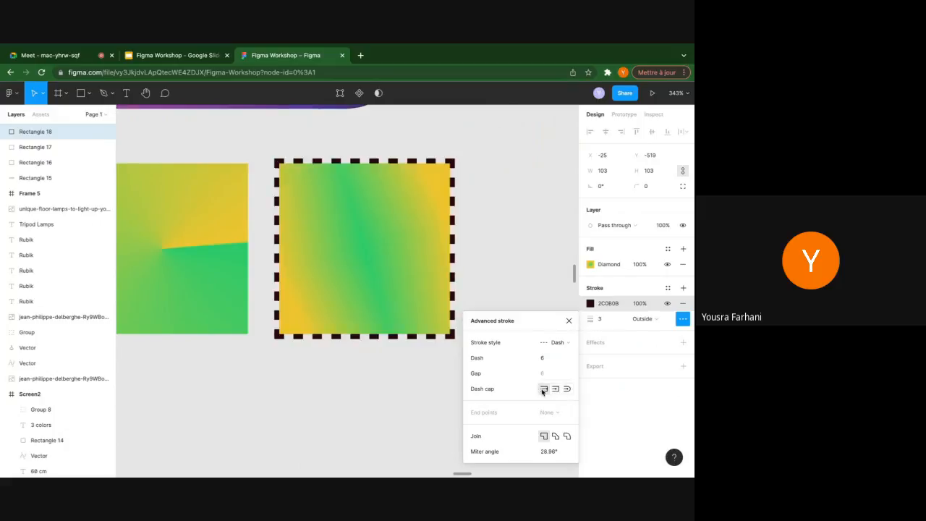
{"action": "left_click", "coordinate": [555, 436]}
{"action": "left_click", "coordinate": [566, 436]}
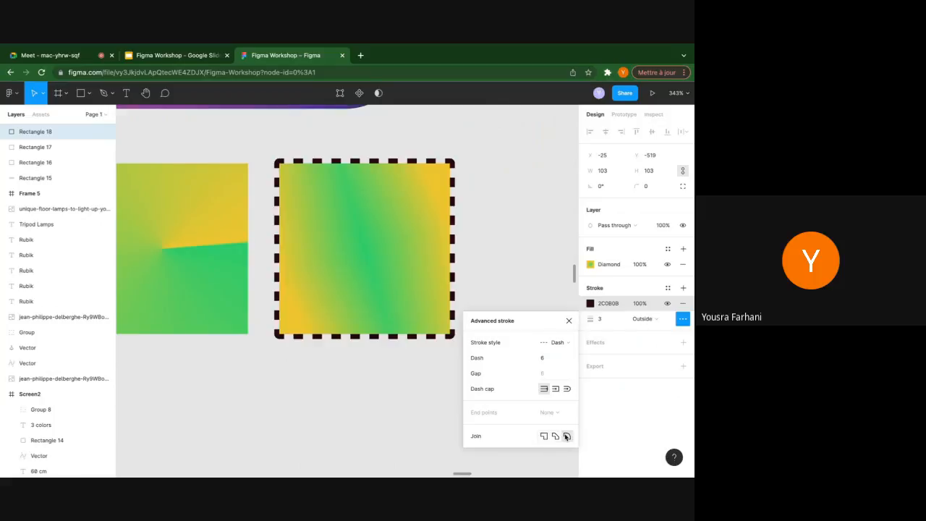
{"action": "left_click", "coordinate": [544, 436]}
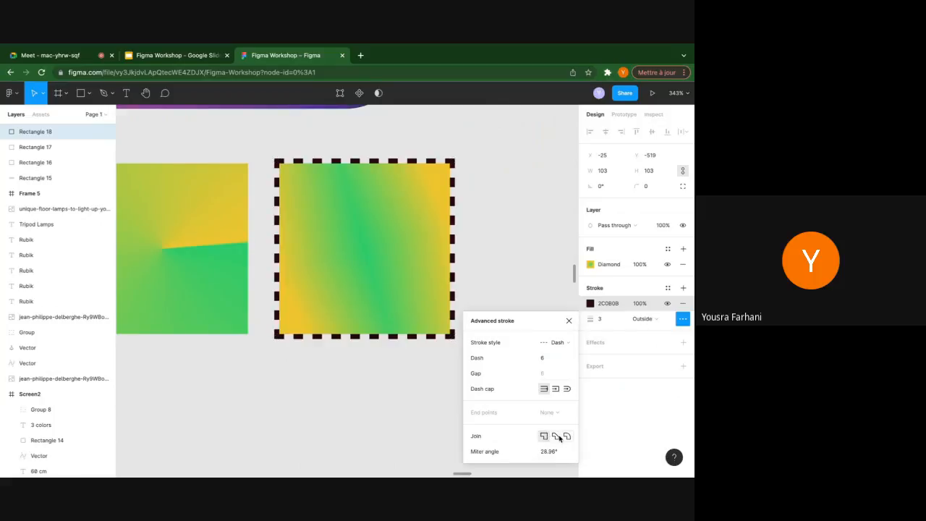
Set the stroke's dash length to 20 and close the advanced stroke settings
{"action": "left_click", "coordinate": [549, 358]}
{"action": "type", "text": "18"}
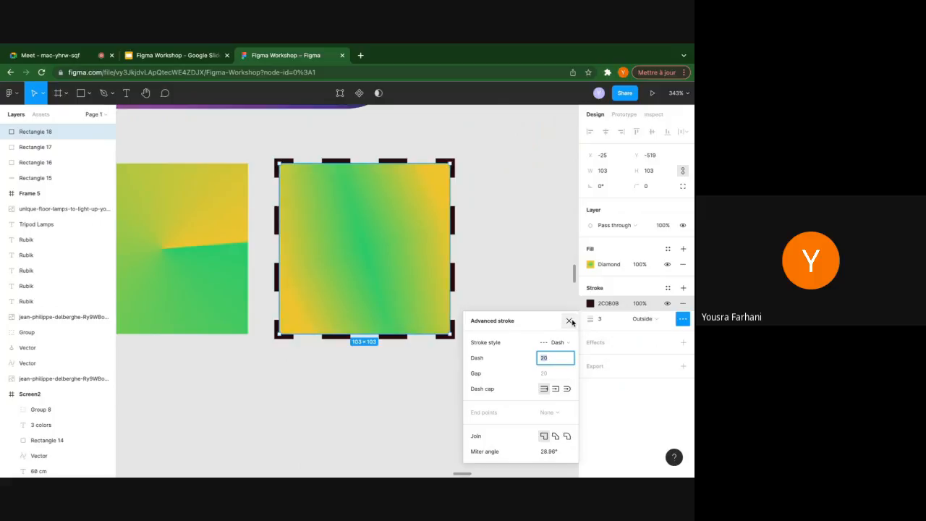
{"action": "left_click", "coordinate": [569, 321]}
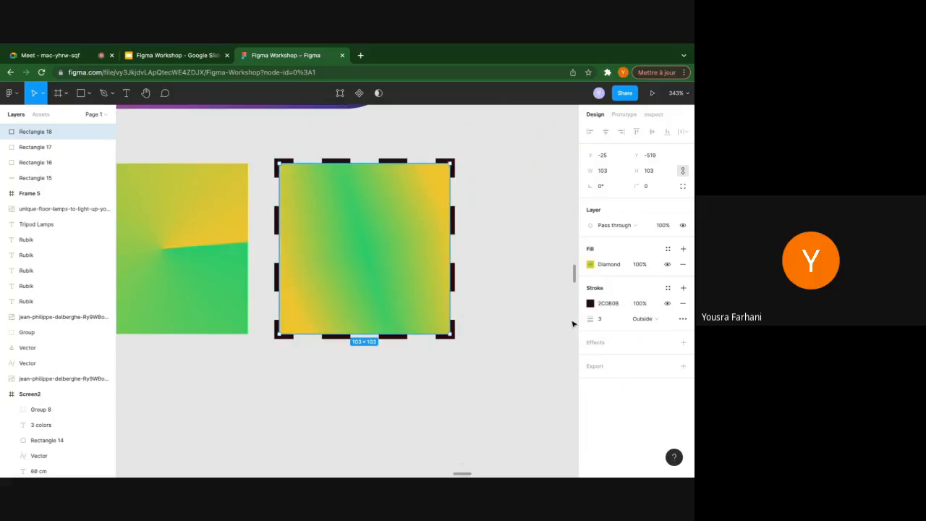
Add a drop shadow to the diamond-gradient square and set its X offset to 2
{"action": "left_click", "coordinate": [682, 343]}
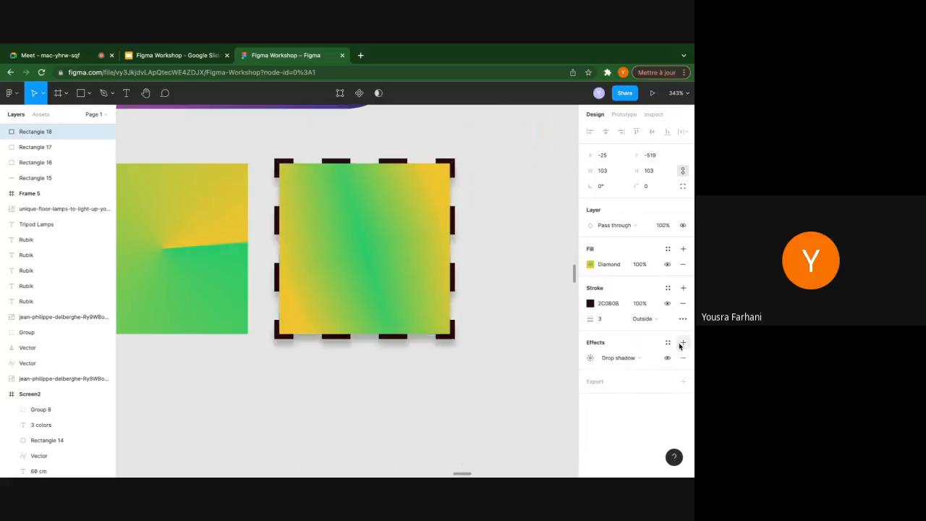
{"action": "left_click", "coordinate": [591, 358]}
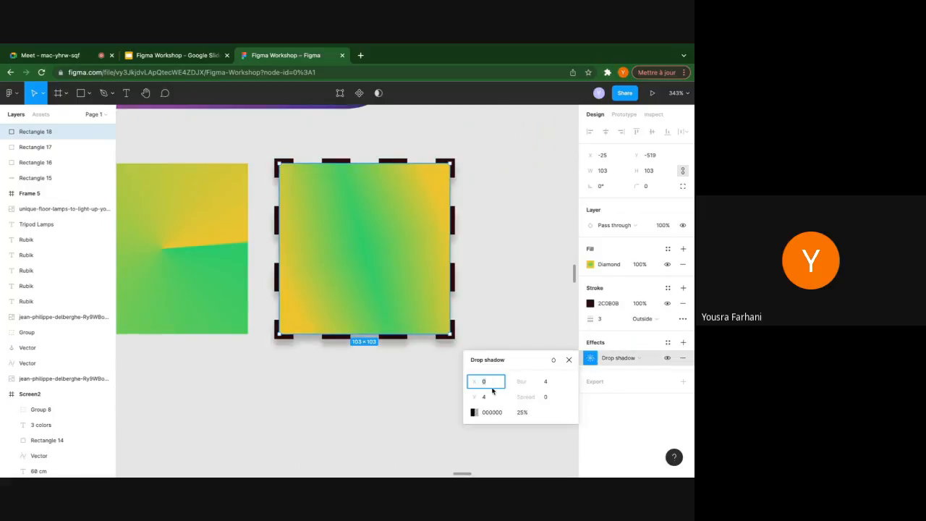
{"action": "key", "text": "Up"}
{"action": "key", "text": "Up"}
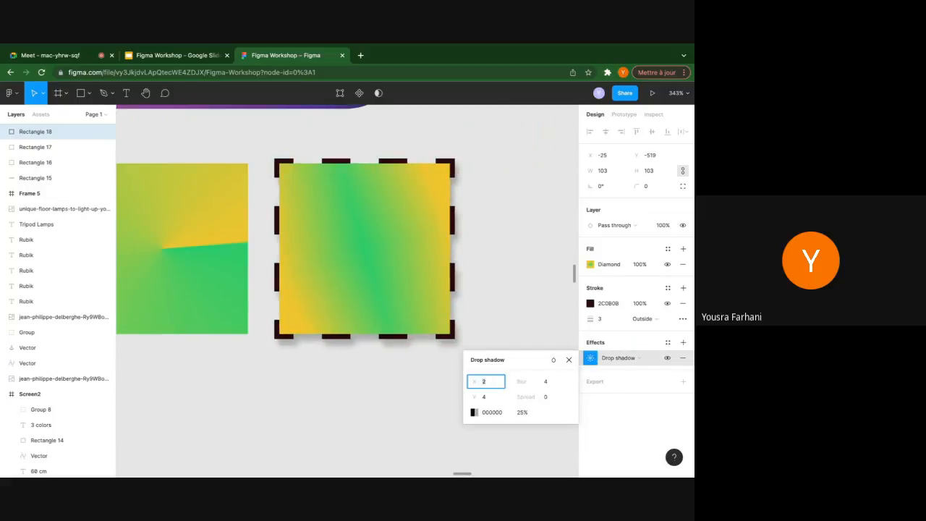
Set the drop shadow's Y offset to 5 after trying 8
{"action": "left_click", "coordinate": [489, 397]}
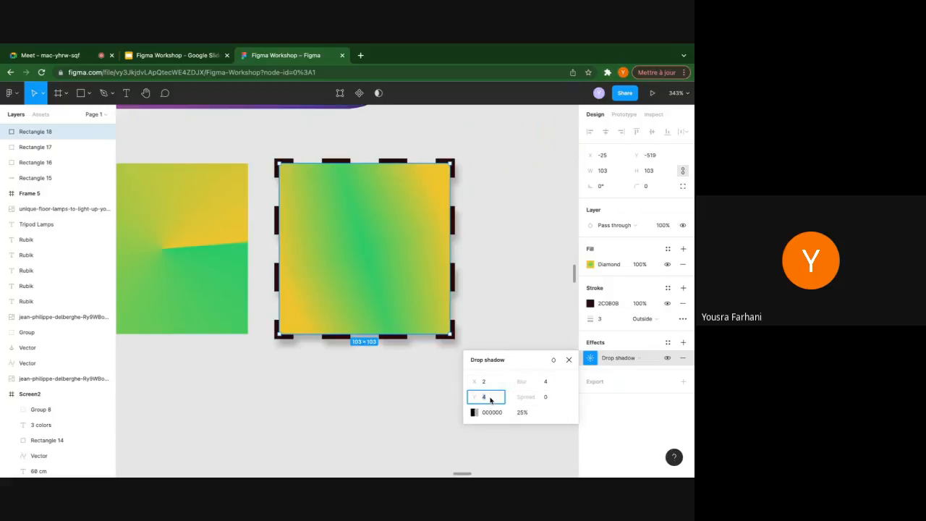
{"action": "type", "text": "8"}
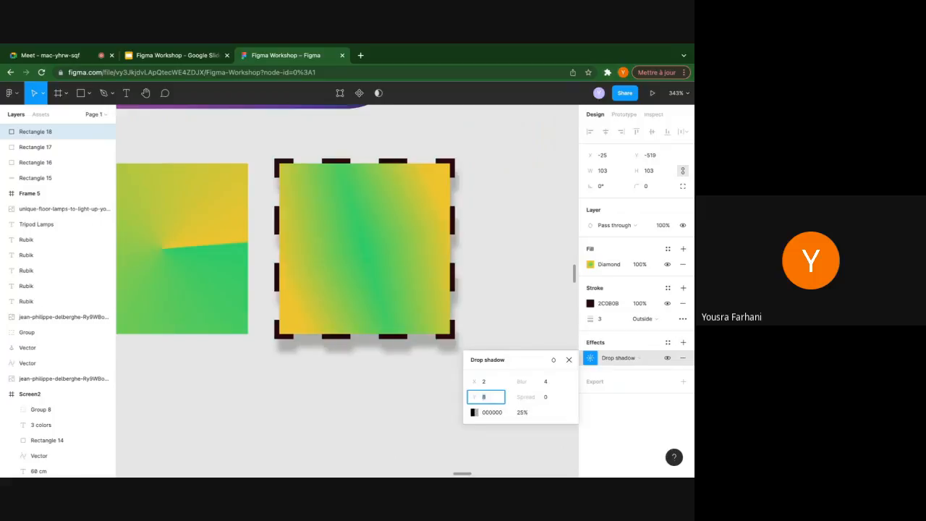
{"action": "key", "text": "Up"}
{"action": "key", "text": "Down"}
{"action": "key", "text": "Down"}
{"action": "key", "text": "Down"}
{"action": "key", "text": "Down"}
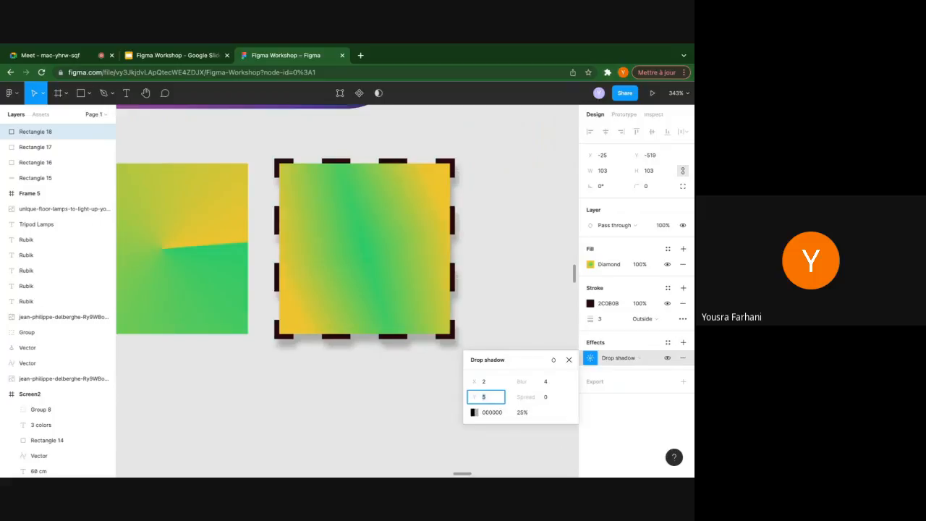
Set the drop shadow's X offset to 4 and its blur to 15
{"action": "left_click", "coordinate": [502, 383]}
{"action": "key", "text": "Up"}
{"action": "key", "text": "Up"}
{"action": "key", "text": "Up"}
{"action": "key", "text": "Down"}
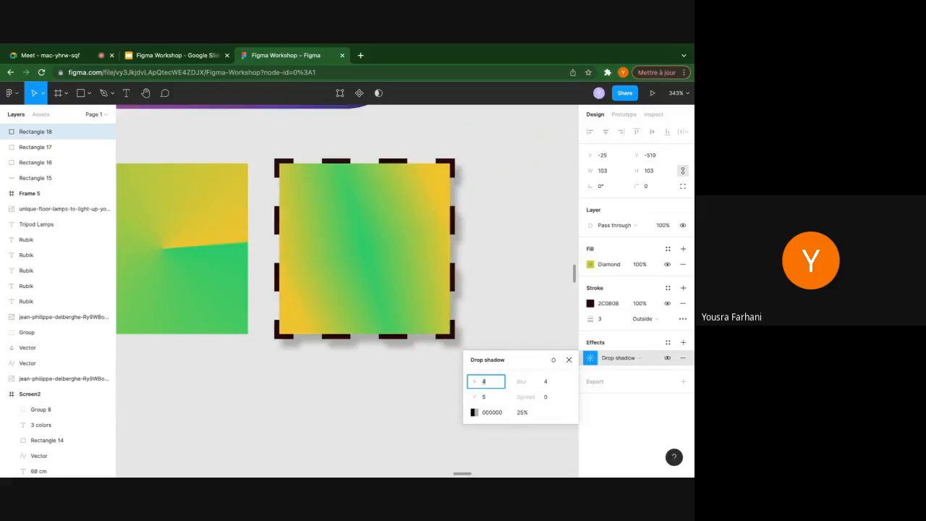
{"action": "left_click", "coordinate": [550, 386]}
{"action": "type", "text": "11"}
{"action": "key", "text": "Return"}
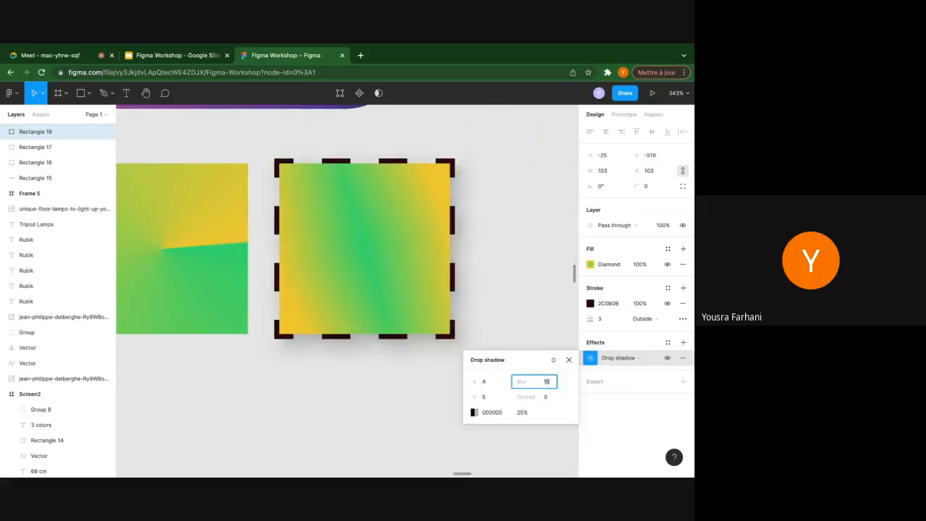
Try a drop shadow spread as high as 17 and finally set the spread to 4
{"action": "left_click", "coordinate": [552, 397]}
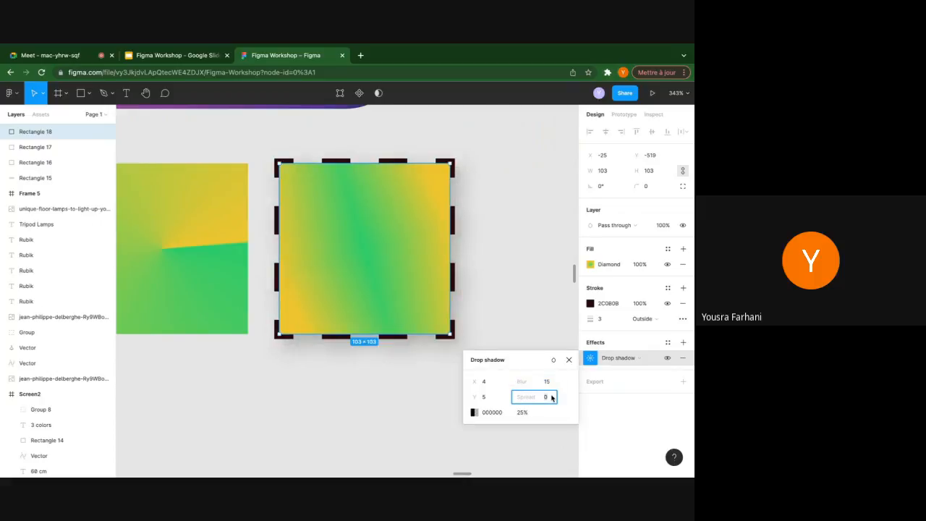
{"action": "key", "text": "Up"}
{"action": "key", "text": "Up"}
{"action": "key", "text": "Up"}
{"action": "key", "text": "Up"}
{"action": "key", "text": "Up"}
{"action": "key", "text": "Up"}
{"action": "key", "text": "Up"}
{"action": "key", "text": "Up"}
{"action": "key", "text": "Up"}
{"action": "key", "text": "Up"}
{"action": "key", "text": "Up"}
{"action": "key", "text": "Up"}
{"action": "key", "text": "Up"}
{"action": "key", "text": "Up"}
{"action": "key", "text": "Up"}
{"action": "key", "text": "Up"}
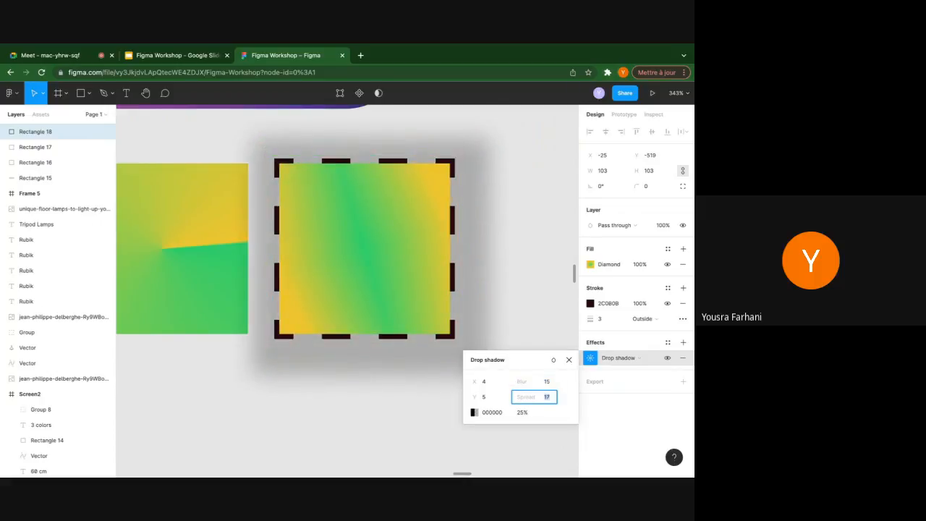
{"action": "type", "text": "8"}
{"action": "type", "text": "4"}
Change the drop shadow's colour on the diamond-gradient square to a dark reddish brown
{"action": "left_click", "coordinate": [527, 412]}
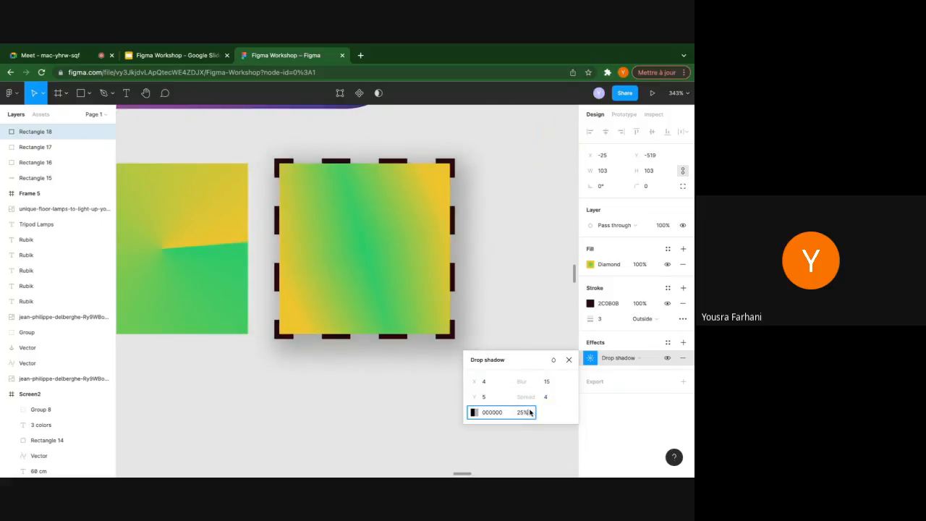
{"action": "left_click", "coordinate": [473, 411]}
{"action": "left_click_drag", "start_coordinate": [456, 313], "coordinate": [378, 341]}
{"action": "left_click_drag", "start_coordinate": [388, 285], "coordinate": [446, 334]}
{"action": "left_click_drag", "start_coordinate": [395, 377], "coordinate": [393, 376]}
{"action": "left_click", "coordinate": [521, 213]}
{"action": "left_click", "coordinate": [521, 212]}
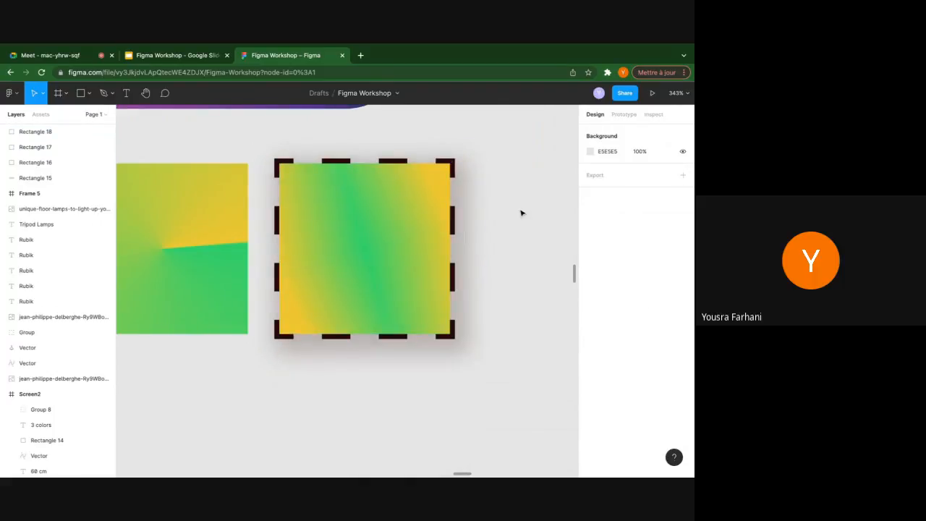
Look over the gradient shapes, colour swatches, Rubik text samples and icons on the canvas
{"action": "scroll", "coordinate": [521, 213], "scroll_direction": "down", "scroll_amount": 10}
{"action": "left_click", "coordinate": [486, 223]}
{"action": "scroll", "coordinate": [486, 223], "scroll_direction": "right", "scroll_amount": 2}
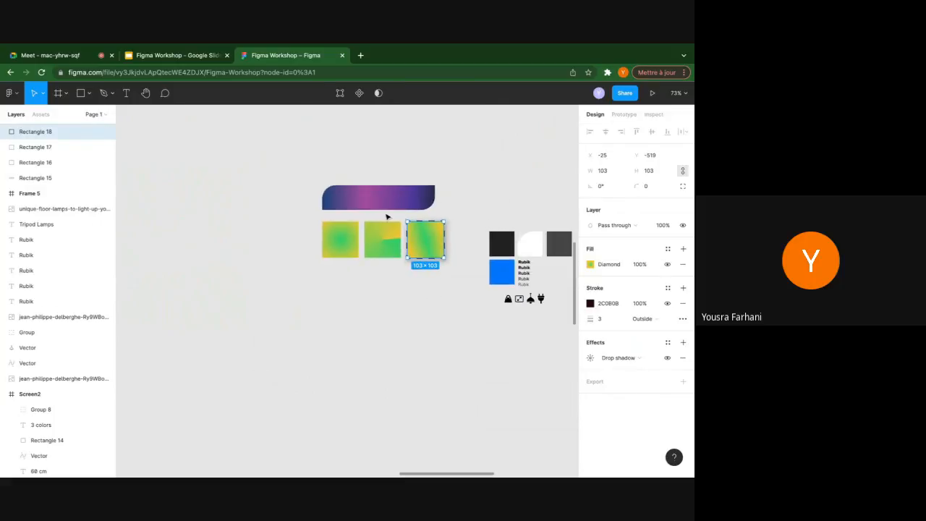
{"action": "left_click", "coordinate": [477, 285]}
{"action": "scroll", "coordinate": [305, 284], "scroll_direction": "right", "scroll_amount": 3}
{"action": "scroll", "coordinate": [305, 285], "scroll_direction": "down", "scroll_amount": 1}
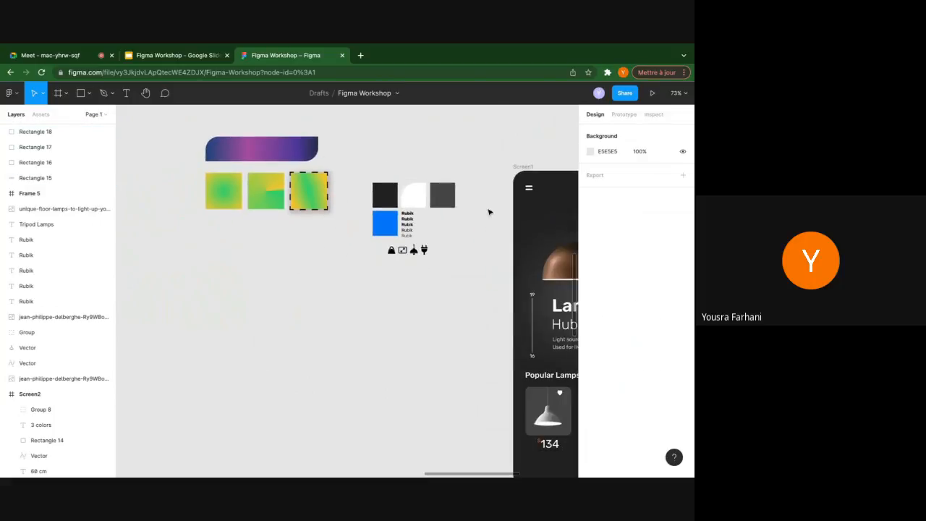
{"action": "scroll", "coordinate": [403, 249], "scroll_direction": "up", "scroll_amount": 3}
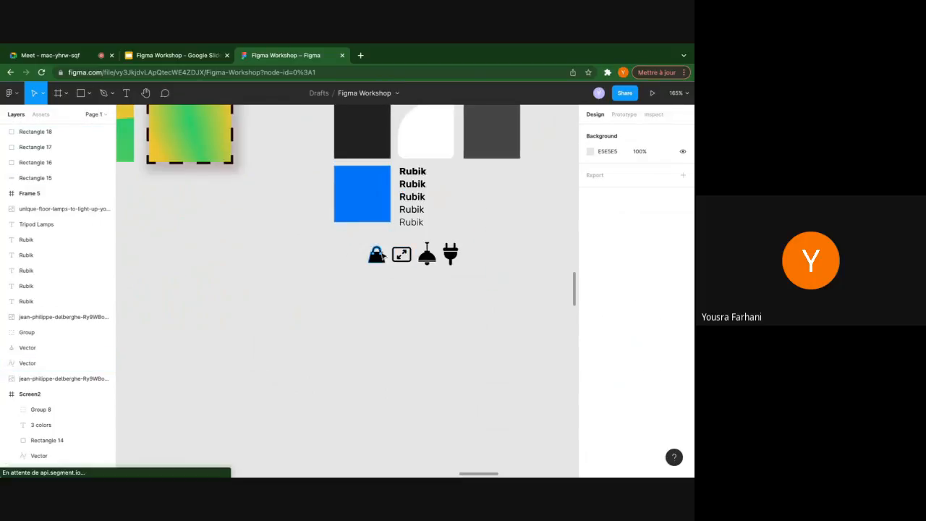
{"action": "scroll", "coordinate": [411, 198], "scroll_direction": "down", "scroll_amount": 10}
{"action": "scroll", "coordinate": [410, 197], "scroll_direction": "up", "scroll_amount": 10}
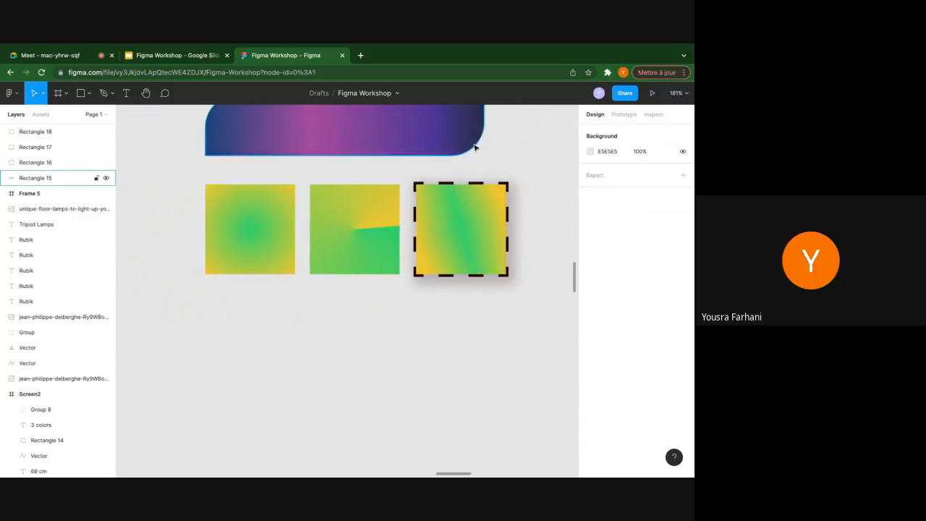
Draw a horizontal line 324 long below the gradient squares with the Line tool
{"action": "scroll", "coordinate": [426, 138], "scroll_direction": "down", "scroll_amount": 5}
{"action": "left_click", "coordinate": [90, 93]}
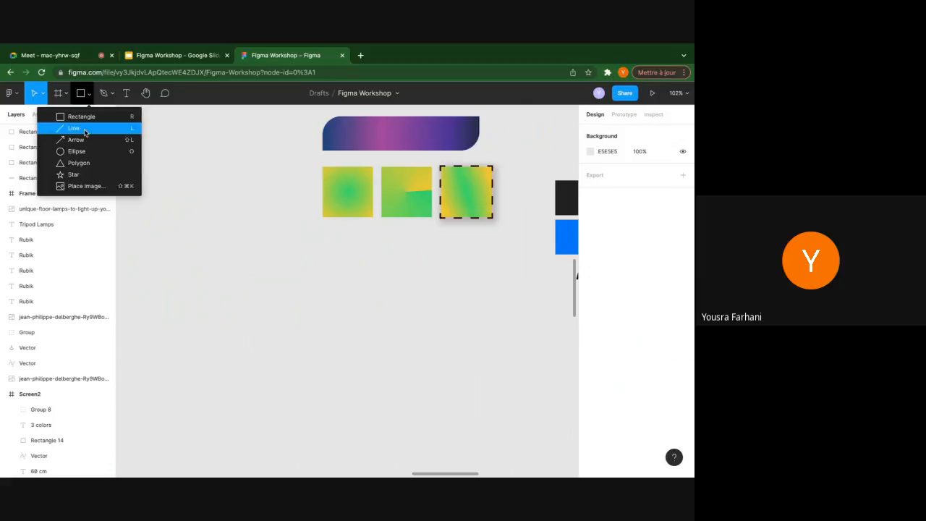
{"action": "left_click", "coordinate": [86, 129]}
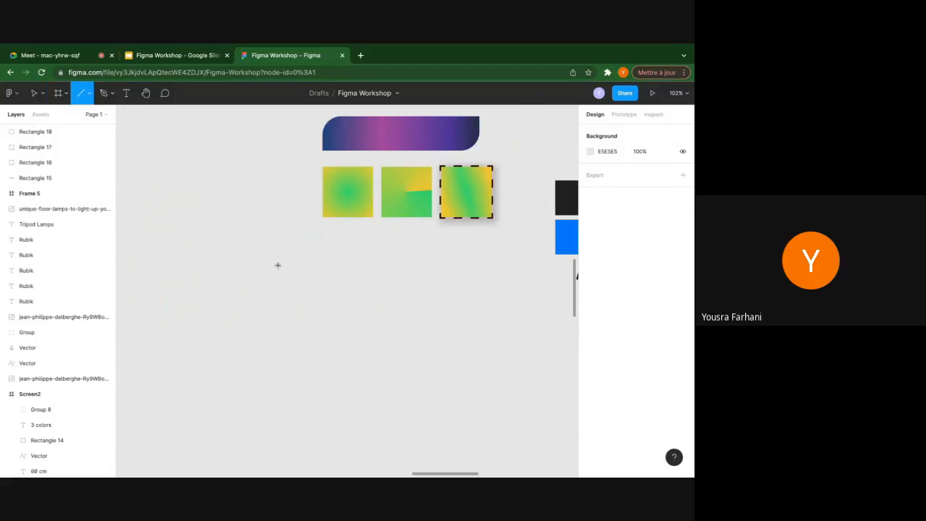
{"action": "left_click_drag", "start_coordinate": [276, 265], "coordinate": [434, 265]}
{"action": "scroll", "coordinate": [383, 260], "scroll_direction": "up", "scroll_amount": 3}
{"action": "scroll", "coordinate": [383, 261], "scroll_direction": "up", "scroll_amount": 5}
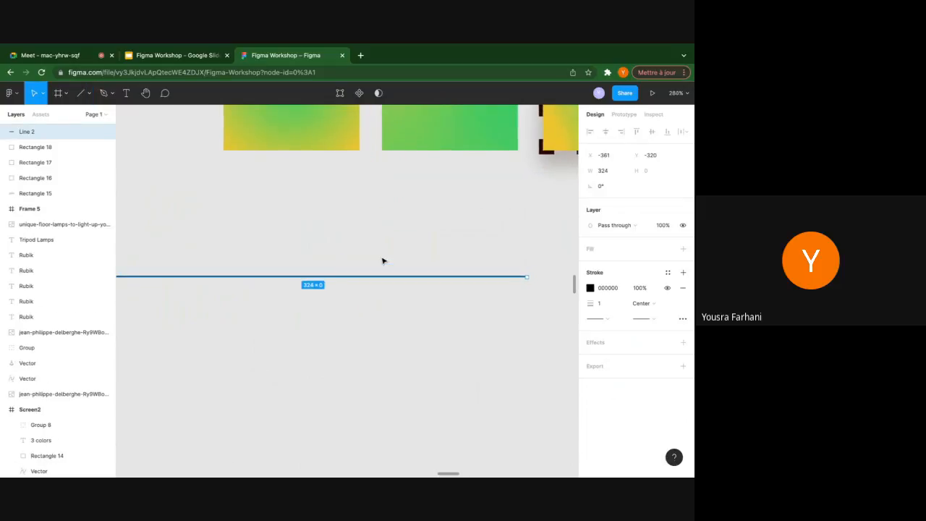
Give the line a Line arrow at its start point and a Triangle arrow at its end point
{"action": "left_click", "coordinate": [448, 244]}
{"action": "left_click", "coordinate": [485, 273]}
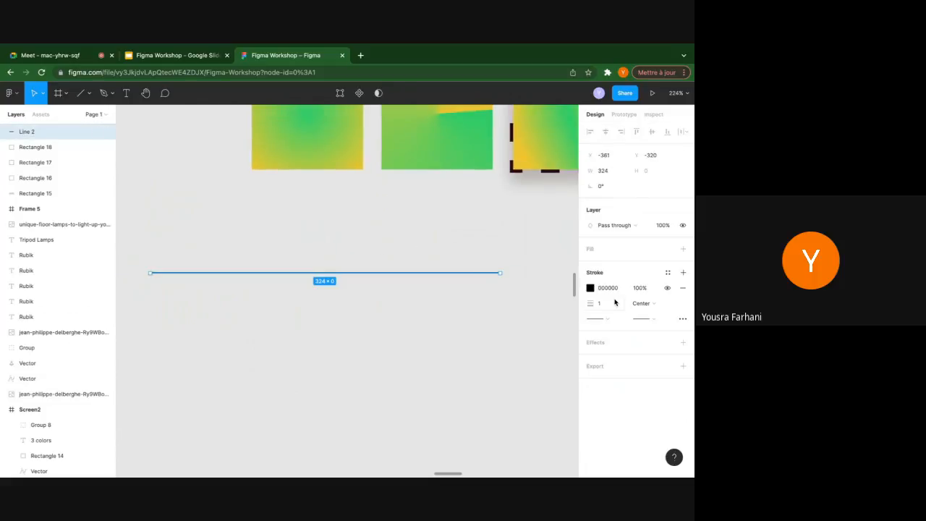
{"action": "left_click", "coordinate": [607, 322]}
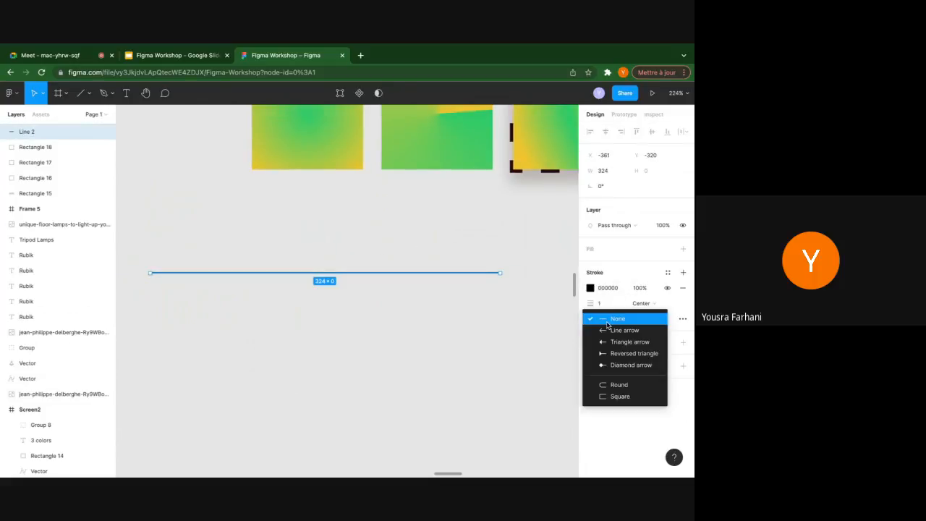
{"action": "left_click", "coordinate": [608, 330]}
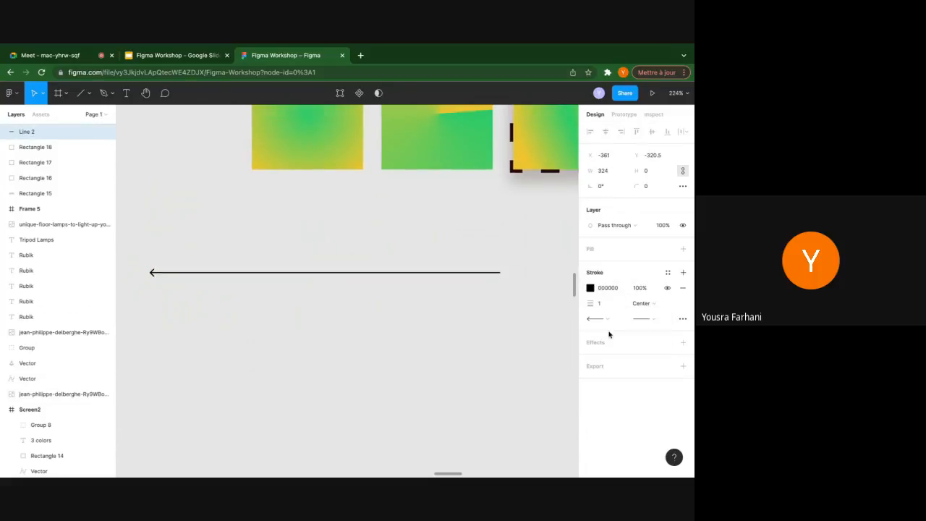
{"action": "left_click", "coordinate": [653, 320]}
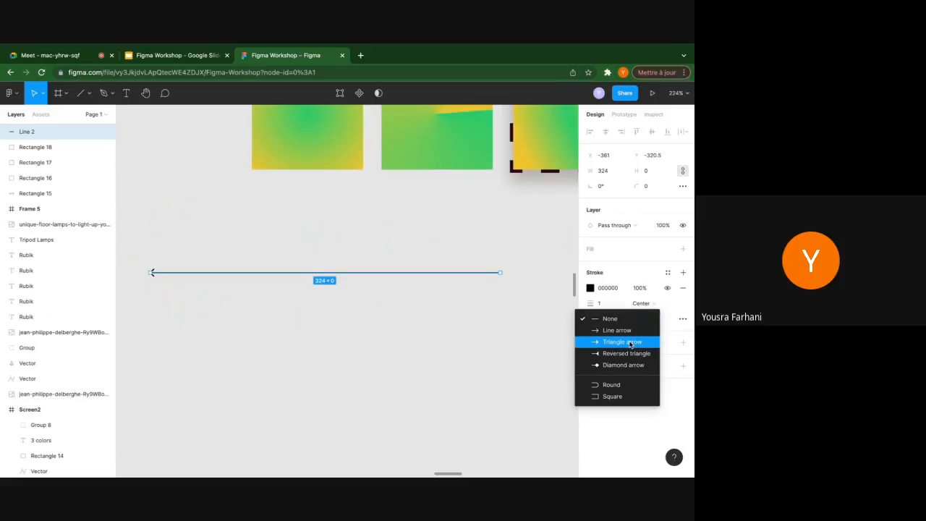
{"action": "left_click", "coordinate": [630, 345]}
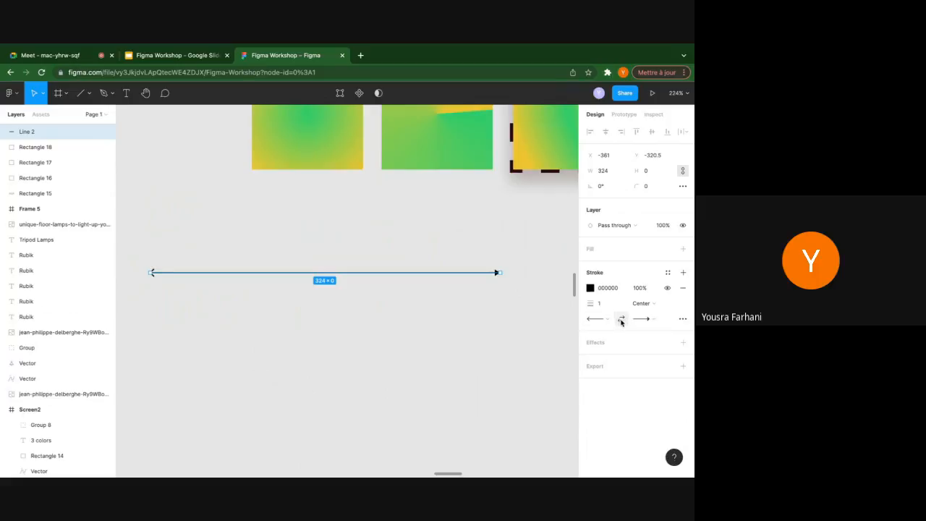
Try the Round and Square caps on the line's start point and finally set it to Diamond arrow
{"action": "left_click", "coordinate": [606, 320]}
{"action": "left_click", "coordinate": [608, 371]}
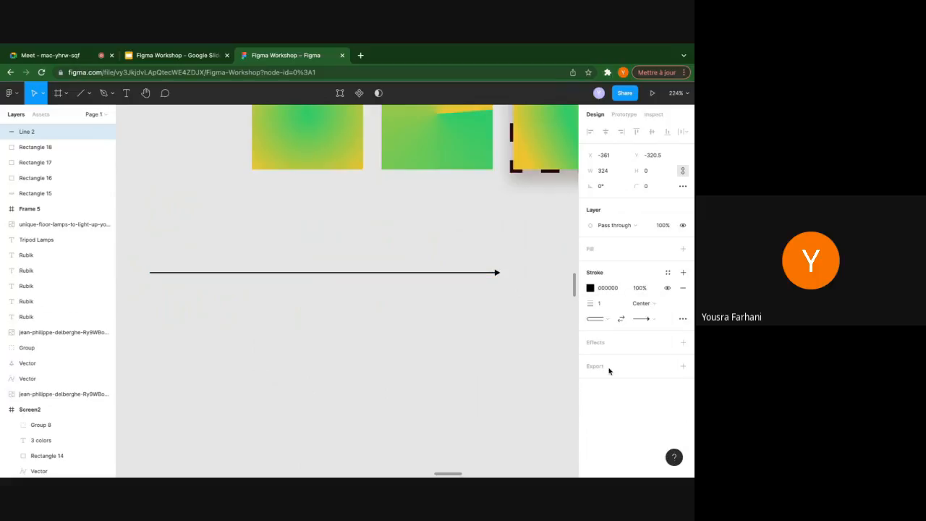
{"action": "left_click", "coordinate": [601, 319]}
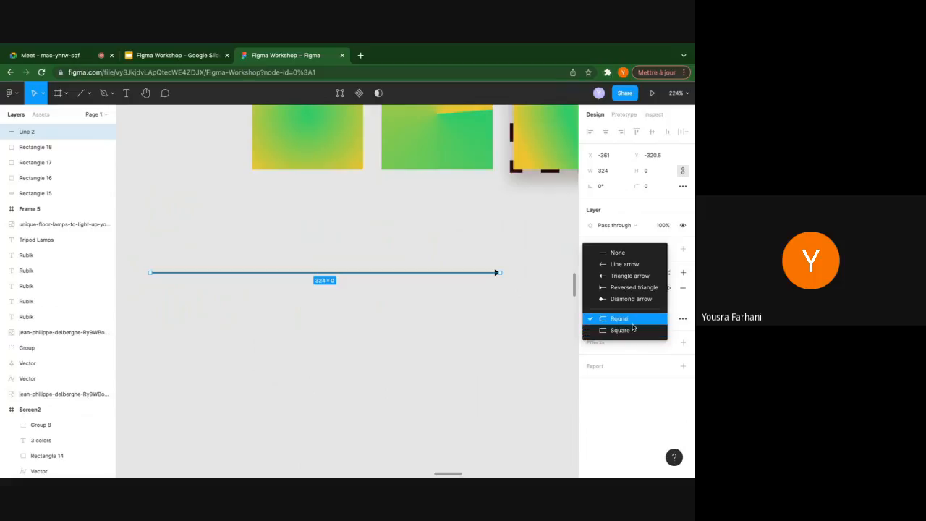
{"action": "left_click", "coordinate": [627, 332]}
{"action": "left_click", "coordinate": [614, 319]}
{"action": "left_click", "coordinate": [617, 314]}
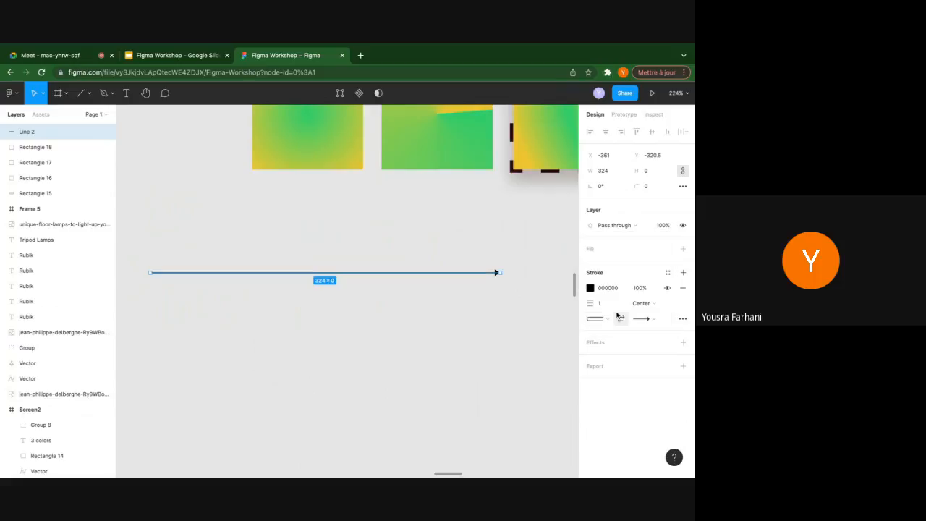
{"action": "left_click", "coordinate": [611, 319]}
{"action": "left_click", "coordinate": [631, 287]}
{"action": "left_click", "coordinate": [413, 308]}
{"action": "scroll", "coordinate": [412, 308], "scroll_direction": "down", "scroll_amount": 3}
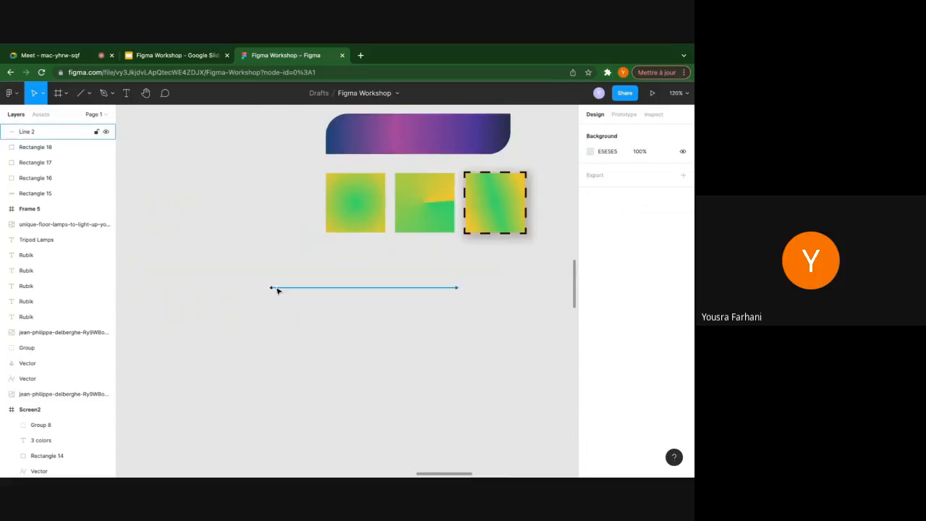
Move the line's diamond end down and inward to make it slanted, about 241 long at 17.5°
{"action": "scroll", "coordinate": [264, 289], "scroll_direction": "up", "scroll_amount": 5}
{"action": "left_click", "coordinate": [257, 290]}
{"action": "scroll", "coordinate": [257, 289], "scroll_direction": "down", "scroll_amount": 3}
{"action": "left_click_drag", "start_coordinate": [258, 289], "coordinate": [368, 376]}
{"action": "scroll", "coordinate": [368, 374], "scroll_direction": "down", "scroll_amount": 5}
{"action": "scroll", "coordinate": [351, 285], "scroll_direction": "right", "scroll_amount": 3}
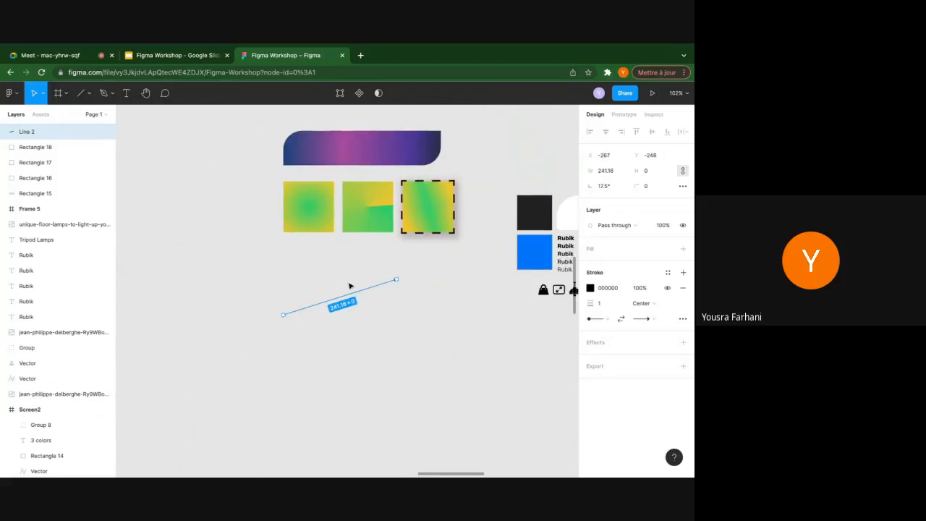
Try to add a point at the middle of the slanted line with the Pen tool
{"action": "scroll", "coordinate": [350, 284], "scroll_direction": "down", "scroll_amount": 2}
{"action": "scroll", "coordinate": [327, 233], "scroll_direction": "up", "scroll_amount": 5}
{"action": "scroll", "coordinate": [327, 232], "scroll_direction": "down", "scroll_amount": 2}
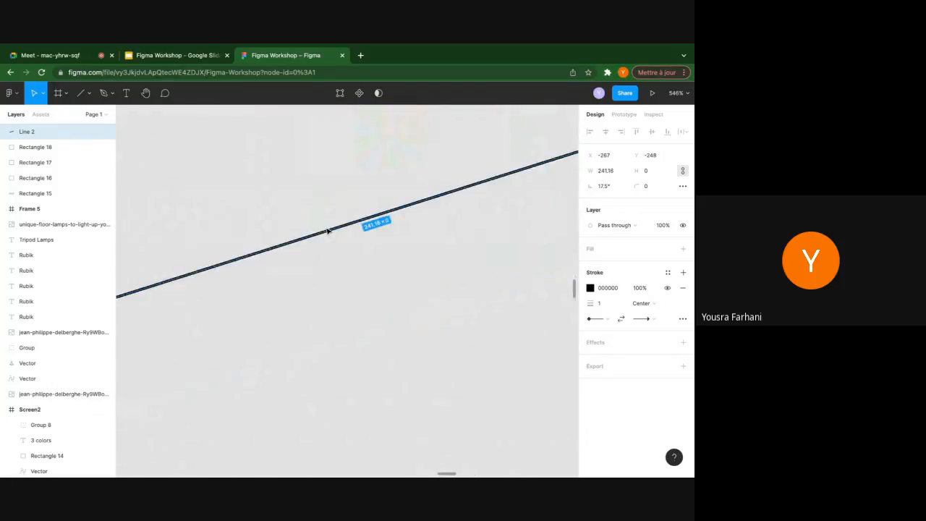
{"action": "scroll", "coordinate": [328, 231], "scroll_direction": "down", "scroll_amount": 3}
{"action": "left_click", "coordinate": [374, 245]}
{"action": "left_click", "coordinate": [352, 213]}
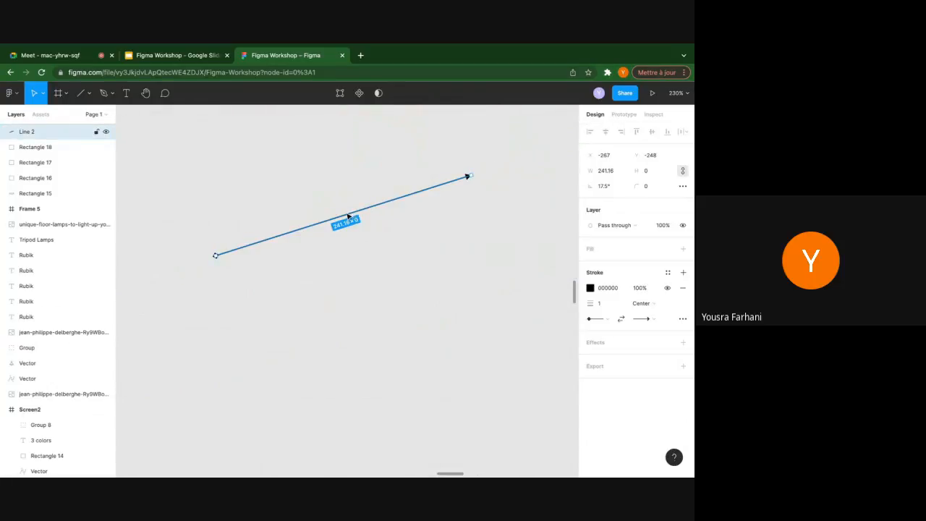
{"action": "left_click", "coordinate": [104, 94]}
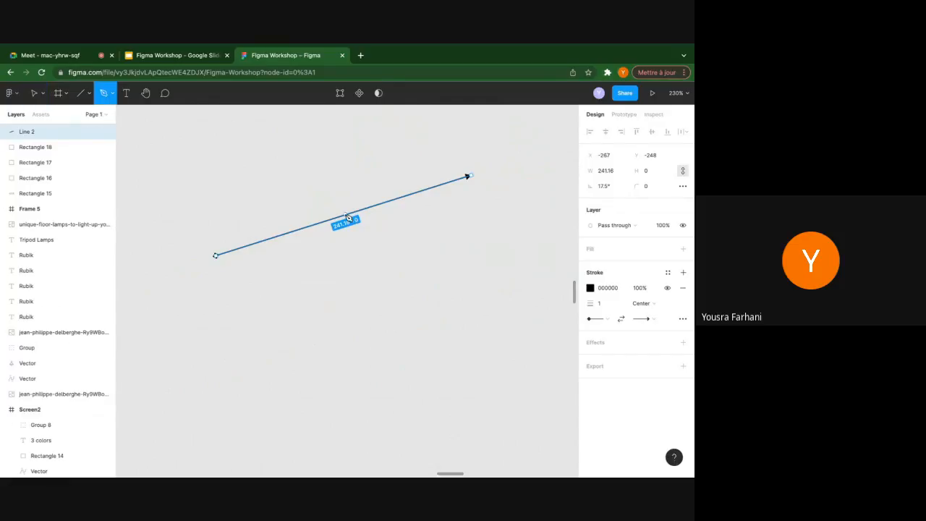
{"action": "scroll", "coordinate": [348, 224], "scroll_direction": "up", "scroll_amount": 5}
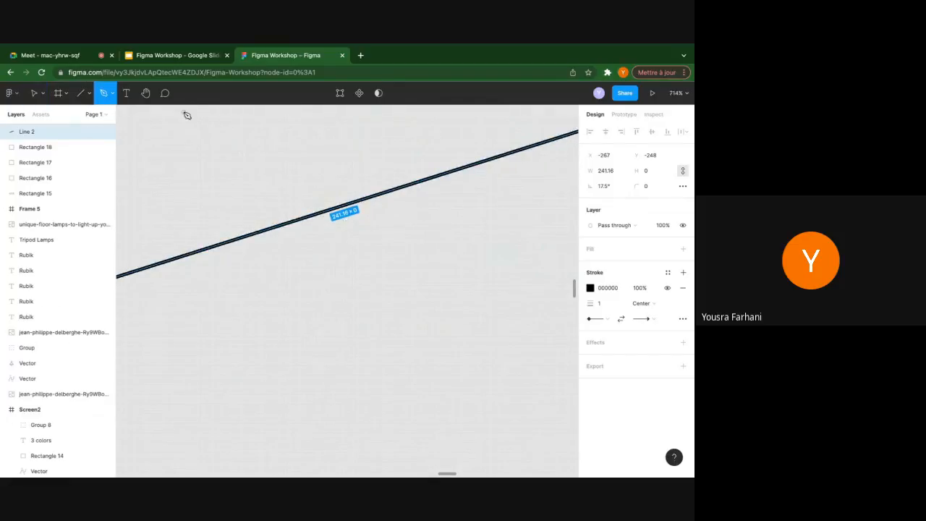
{"action": "left_click", "coordinate": [351, 205]}
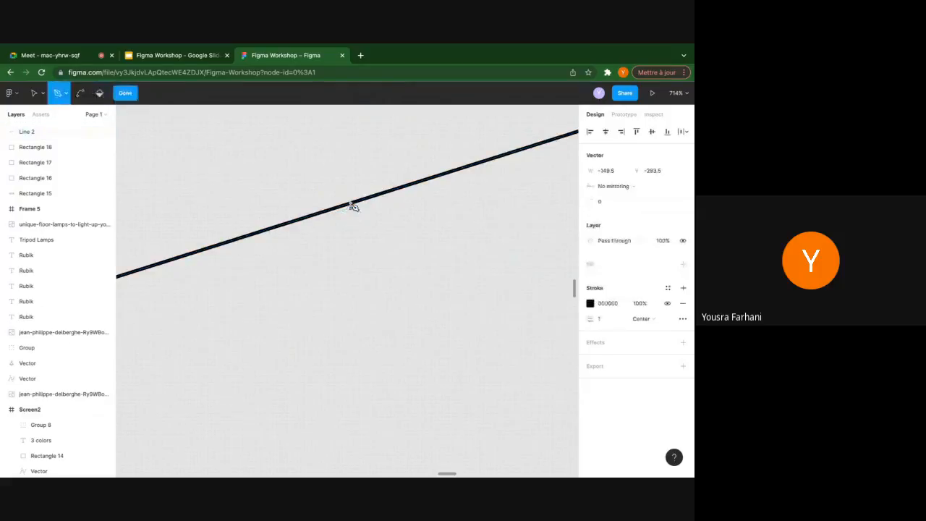
{"action": "key", "text": "Escape"}
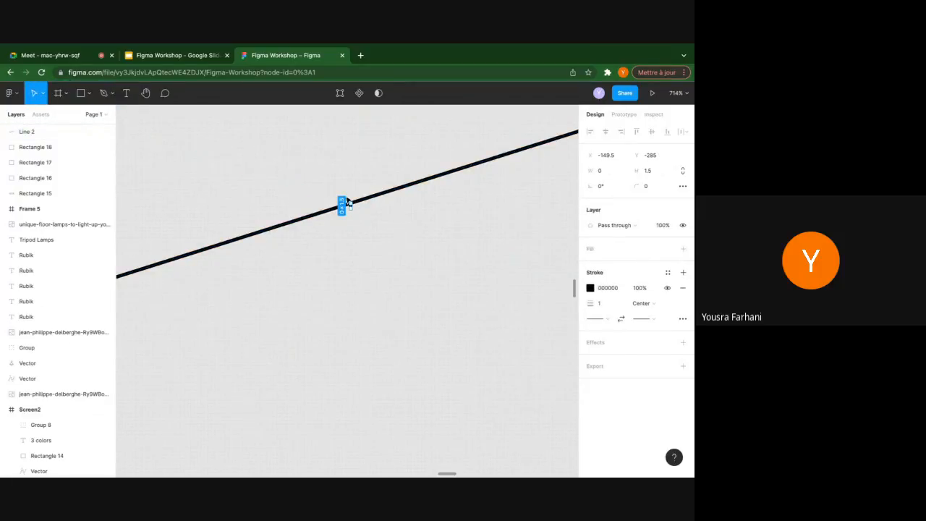
Edit the slanted line's vector, add a midpoint and bend it into an S-curve with the Bend tool
{"action": "double_click", "coordinate": [403, 191]}
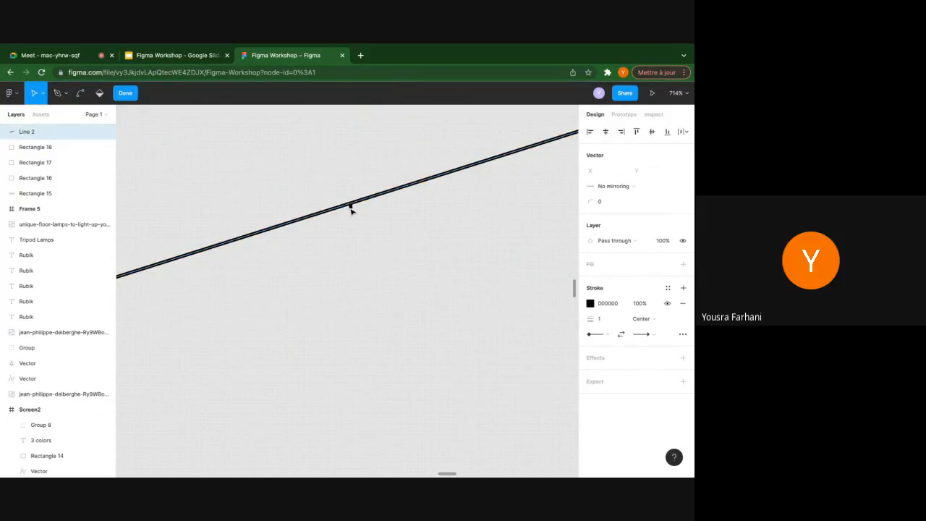
{"action": "left_click", "coordinate": [344, 207]}
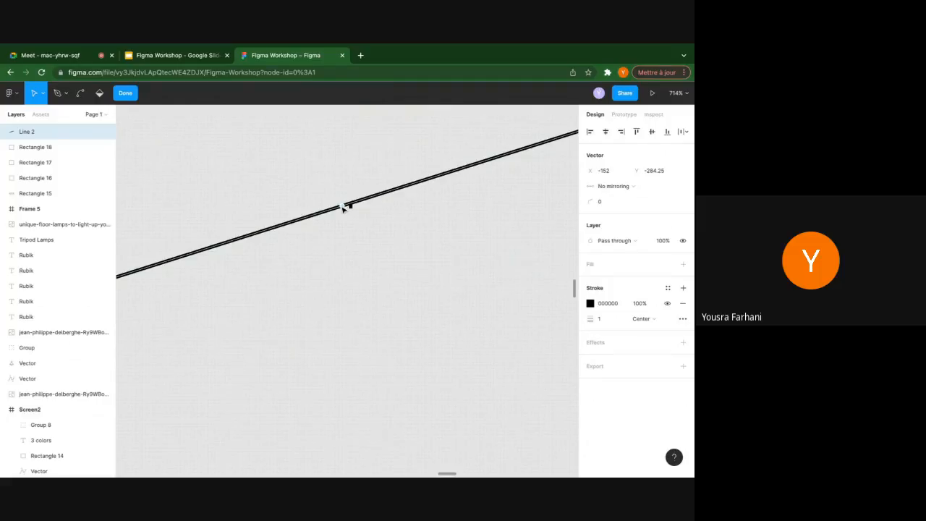
{"action": "left_click", "coordinate": [78, 93]}
{"action": "scroll", "coordinate": [183, 146], "scroll_direction": "down", "scroll_amount": 5}
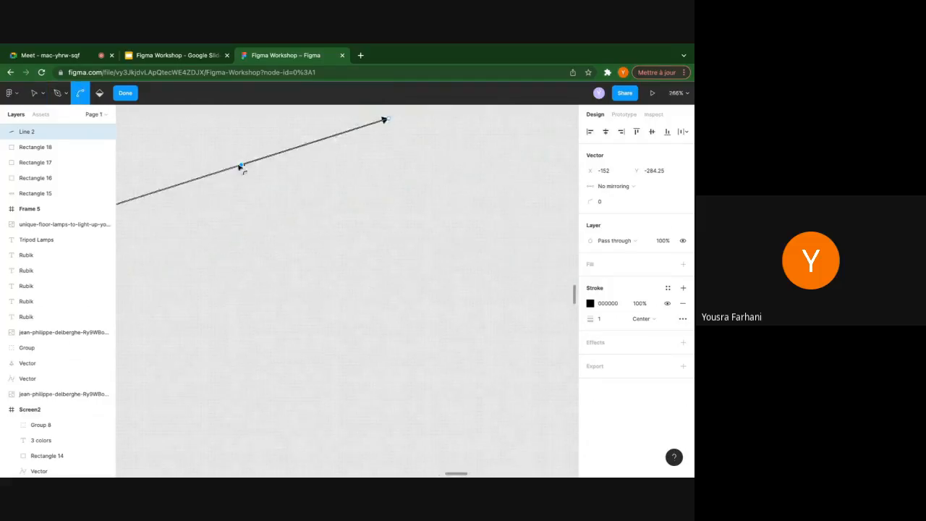
{"action": "left_click", "coordinate": [242, 168]}
{"action": "scroll", "coordinate": [244, 167], "scroll_direction": "up", "scroll_amount": 6}
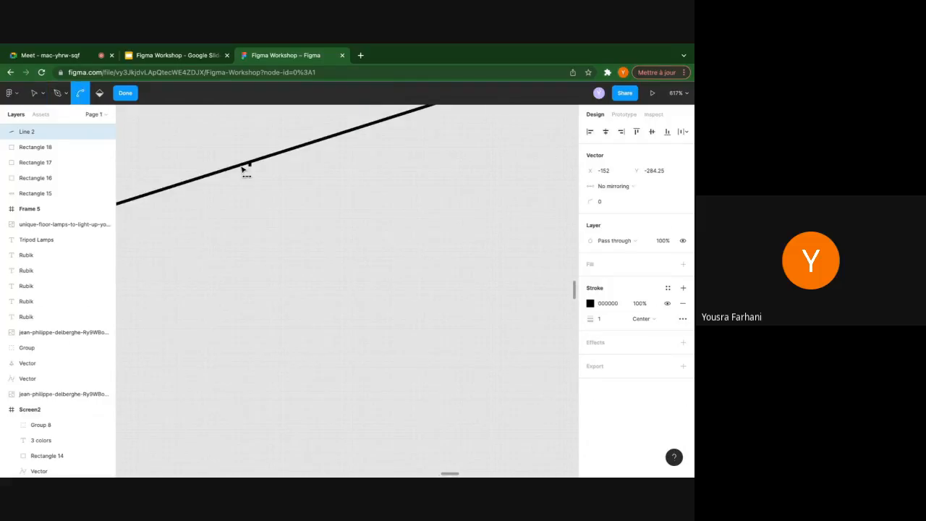
{"action": "left_click_drag", "start_coordinate": [257, 168], "coordinate": [453, 300]}
{"action": "scroll", "coordinate": [382, 250], "scroll_direction": "down", "scroll_amount": 5}
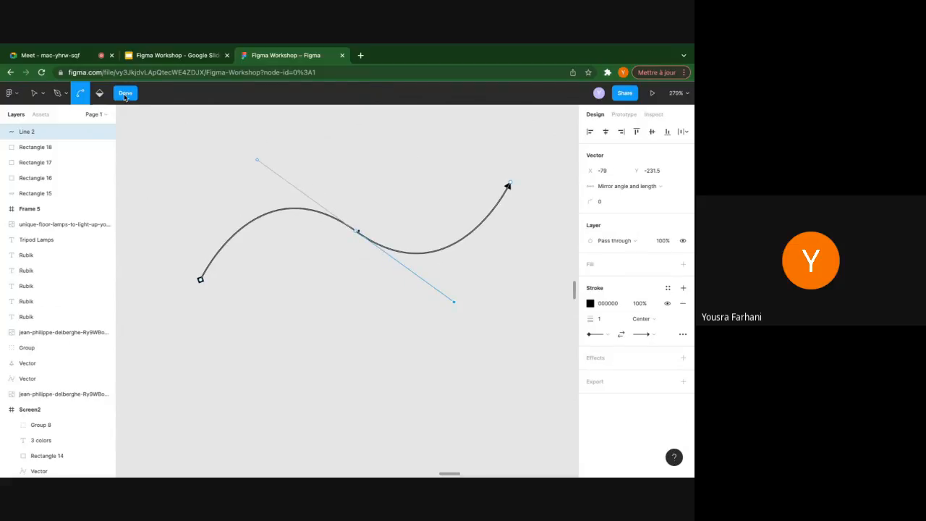
{"action": "left_click", "coordinate": [125, 93]}
{"action": "left_click", "coordinate": [200, 181]}
Move the S-curve to the area below the dashed square and delete it
{"action": "key", "text": "shift+0"}
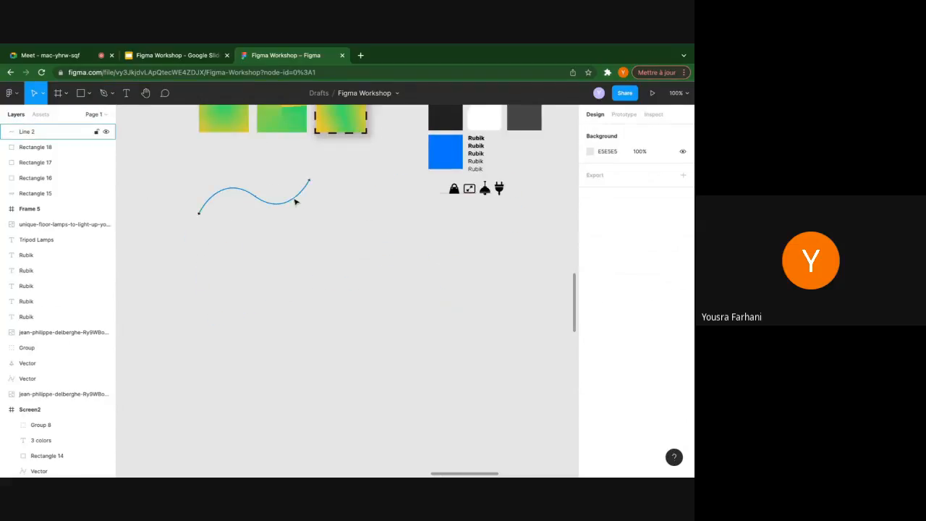
{"action": "left_click_drag", "start_coordinate": [300, 202], "coordinate": [421, 191]}
{"action": "left_click_drag", "start_coordinate": [407, 238], "coordinate": [405, 241]}
{"action": "scroll", "coordinate": [329, 241], "scroll_direction": "up", "scroll_amount": 5}
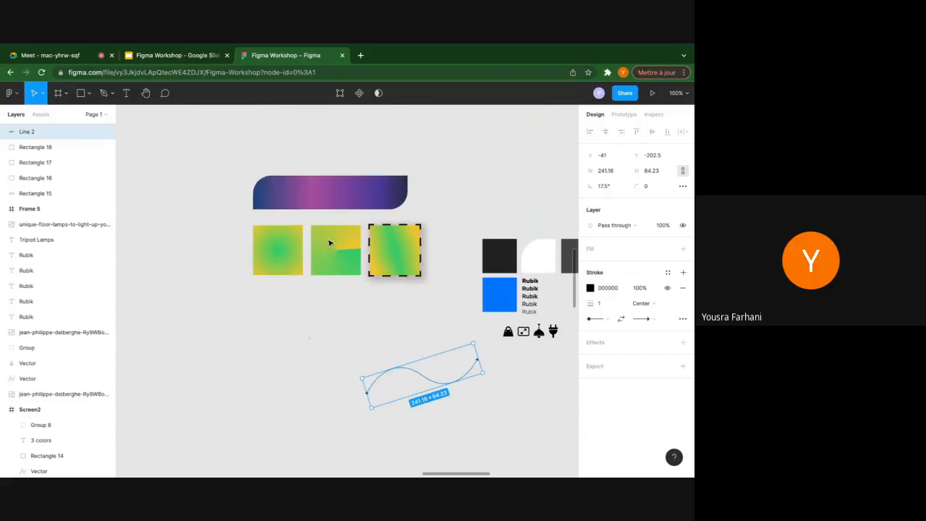
{"action": "scroll", "coordinate": [330, 242], "scroll_direction": "down", "scroll_amount": 2, "text": "ctrl"}
{"action": "key", "text": "Delete"}
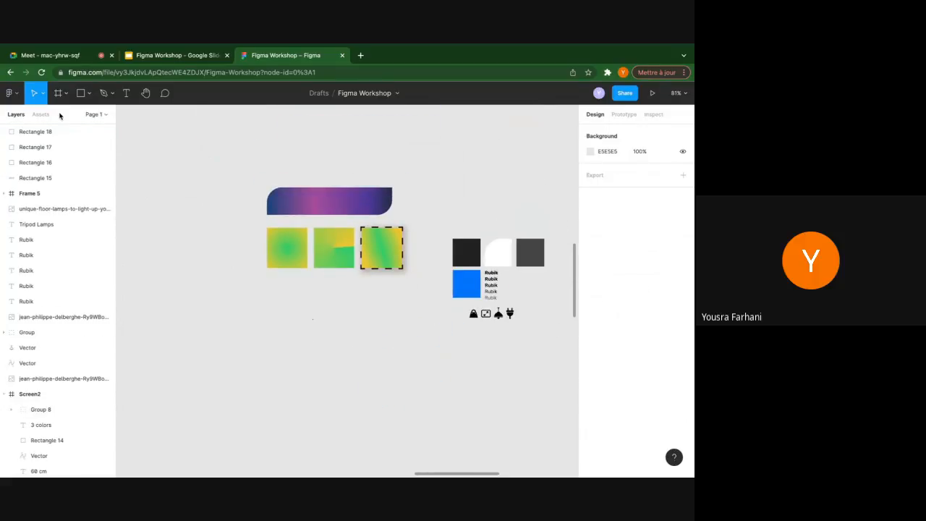
Draw a circle with the Ellipse tool beside the purple gradient rectangle, to its upper left
{"action": "left_click", "coordinate": [88, 93]}
{"action": "left_click", "coordinate": [76, 152]}
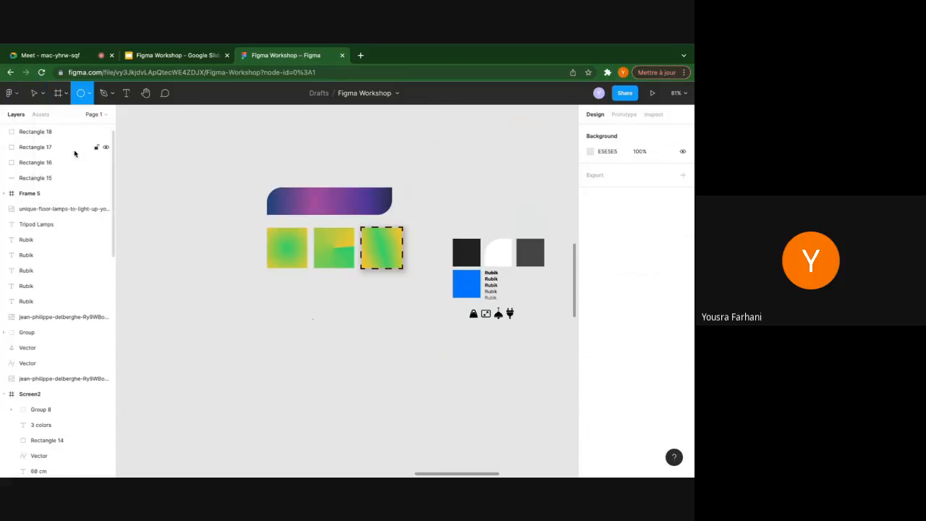
{"action": "scroll", "coordinate": [210, 166], "scroll_direction": "left", "scroll_amount": 2}
{"action": "scroll", "coordinate": [209, 166], "scroll_direction": "up", "scroll_amount": 1}
{"action": "left_click_drag", "start_coordinate": [200, 154], "coordinate": [291, 206]}
{"action": "left_click", "coordinate": [333, 186]}
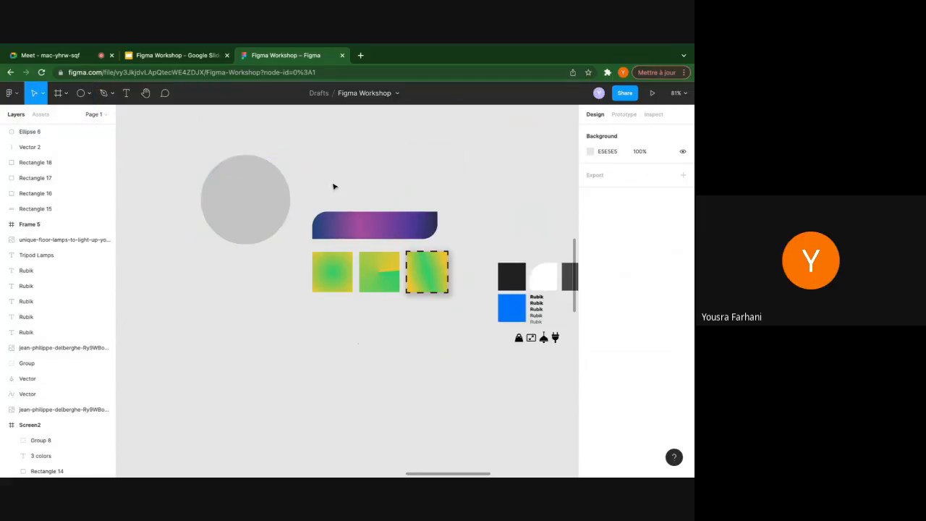
Change the circle's fill from grey to a muted salmon red
{"action": "left_click", "coordinate": [256, 213]}
{"action": "left_click", "coordinate": [591, 264]}
{"action": "mouse_move", "coordinate": [498, 258]}
{"action": "left_mouse_down"}
{"action": "mouse_move", "coordinate": [540, 260]}
{"action": "mouse_move", "coordinate": [511, 253]}
{"action": "left_mouse_up"}
{"action": "left_click", "coordinate": [369, 174]}
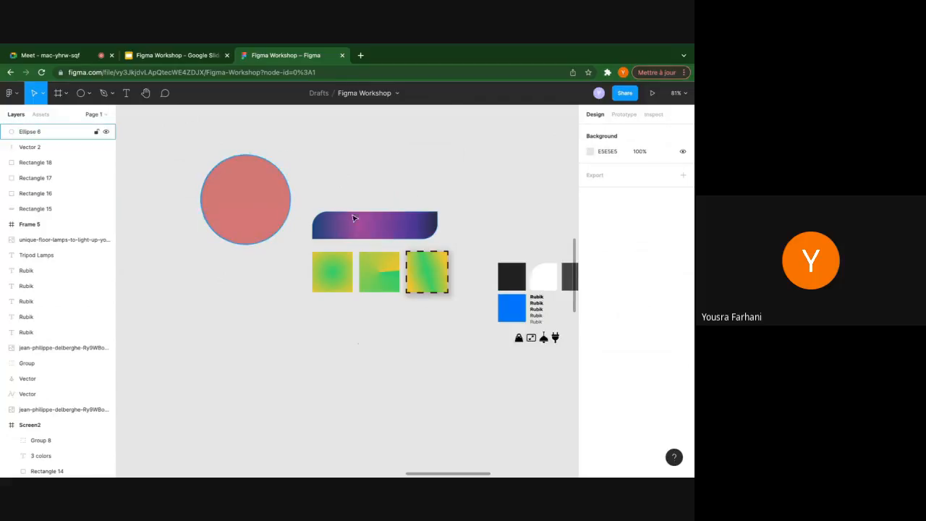
Draw a triangle about 157 × 166 with the Polygon tool in the empty area above the purple gradient rectangle
{"action": "left_click", "coordinate": [89, 93]}
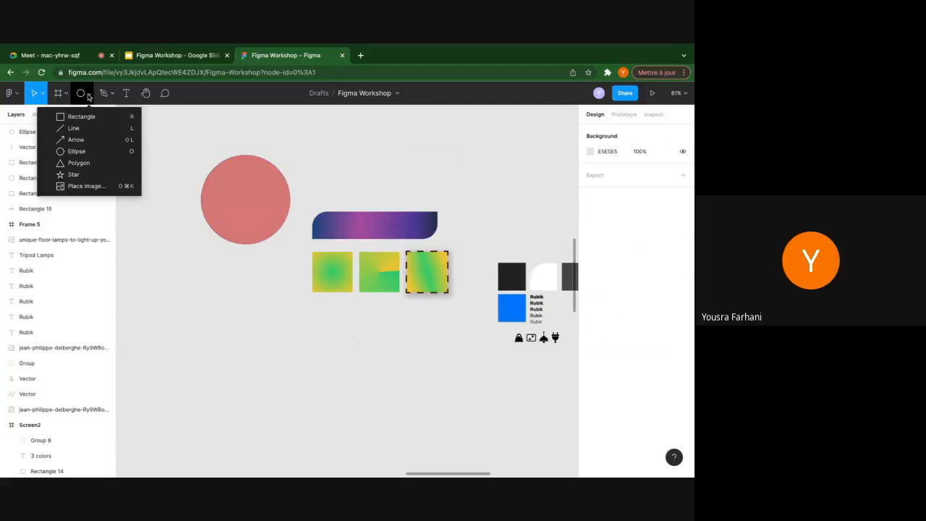
{"action": "left_click", "coordinate": [81, 162]}
{"action": "scroll", "coordinate": [376, 196], "scroll_direction": "up", "scroll_amount": 3}
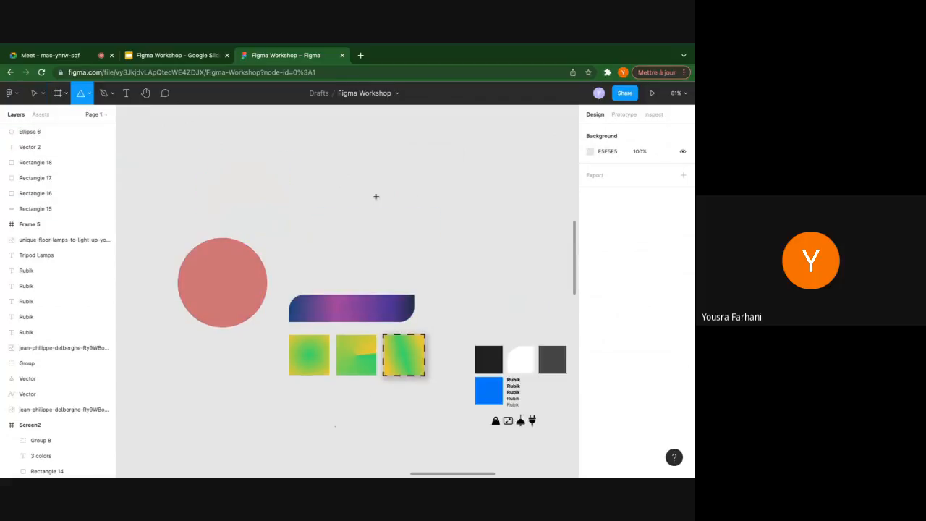
{"action": "left_click_drag", "start_coordinate": [374, 158], "coordinate": [315, 225]}
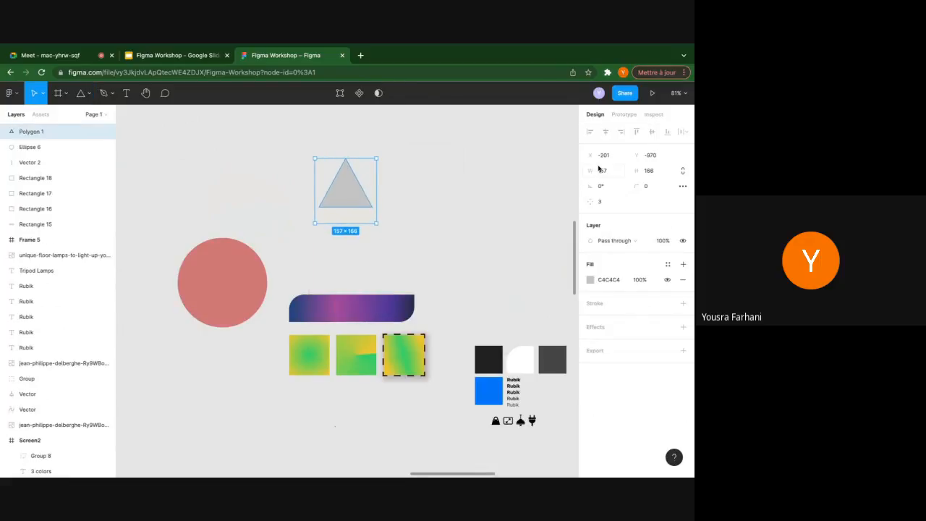
Increase the triangle's number of sides step by step from 4 until the polygon looks nearly round
{"action": "left_click", "coordinate": [601, 202]}
{"action": "type", "text": "4"}
{"action": "key", "text": "Return"}
{"action": "key", "text": "Up"}
{"action": "key", "text": "Up"}
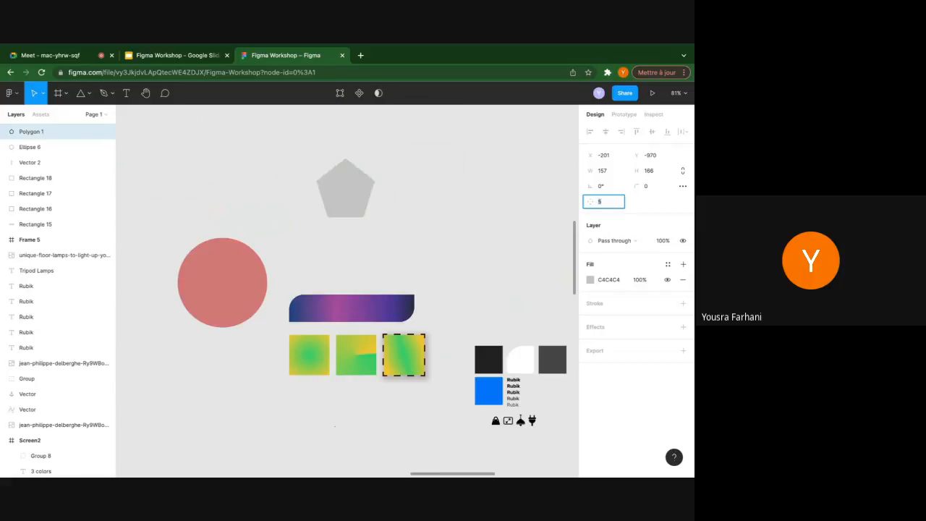
{"action": "key", "text": "Up"}
{"action": "key", "text": "Up"}
{"action": "key", "text": "Up"}
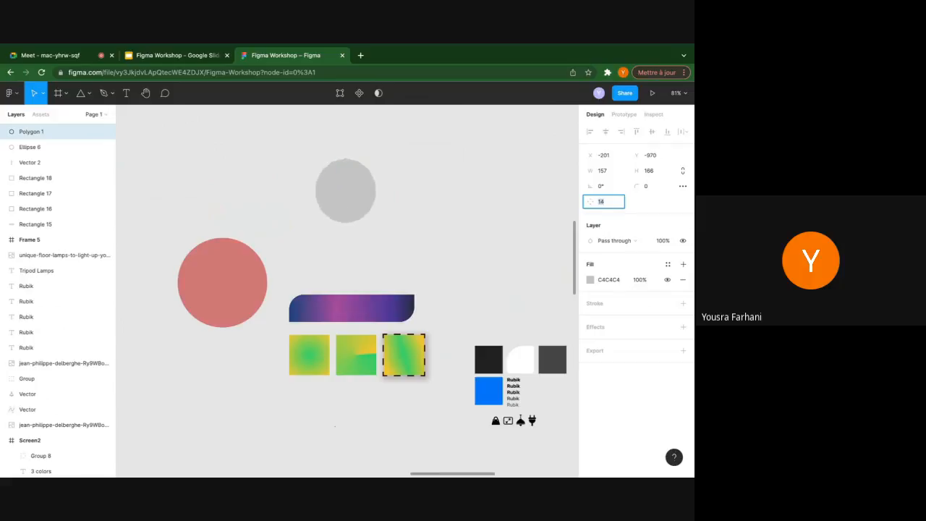
Reset the polygon's side count to 3 and raise it to 7
{"action": "type", "text": "3"}
{"action": "key", "text": "Return"}
{"action": "key", "text": "Up"}
{"action": "key", "text": "Up"}
{"action": "key", "text": "Up"}
{"action": "key", "text": "Up"}
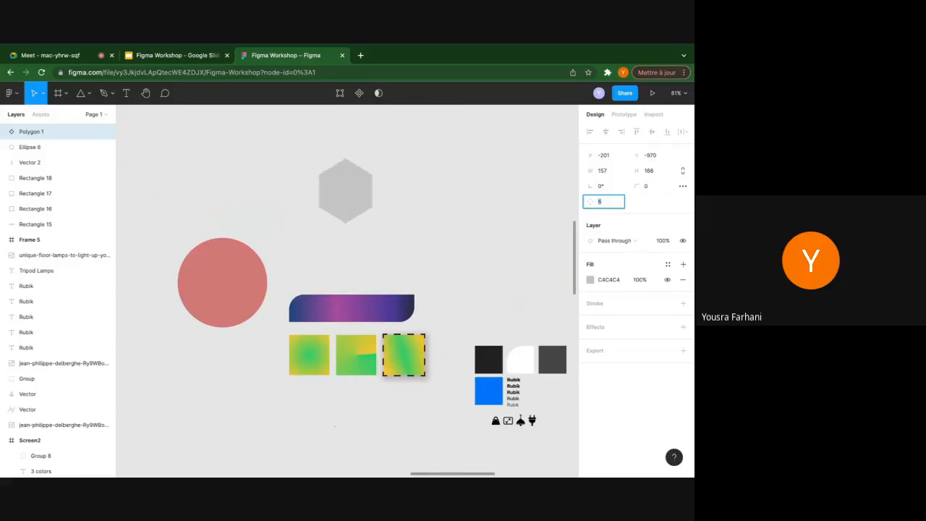
Round the heptagon's corners with a corner radius of 9
{"action": "left_click", "coordinate": [657, 187]}
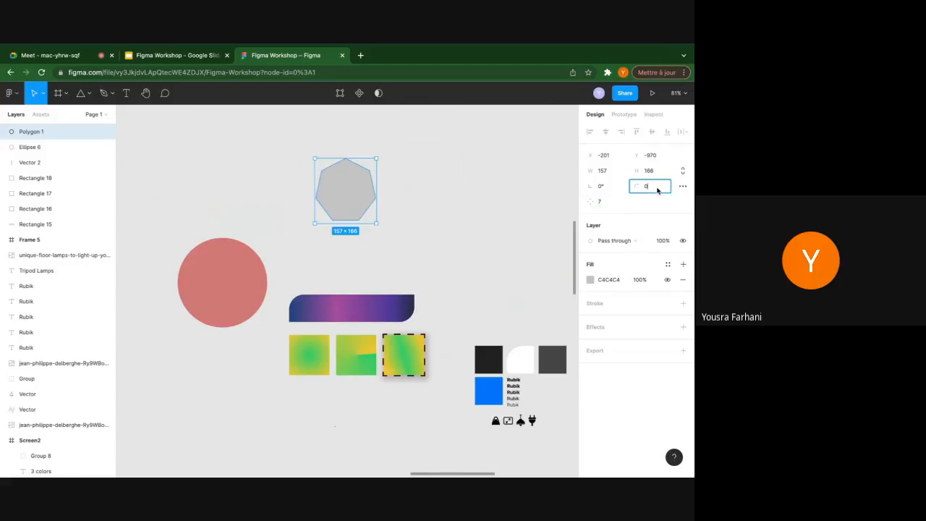
{"action": "type", "text": "1"}
{"action": "key", "text": "shift+2"}
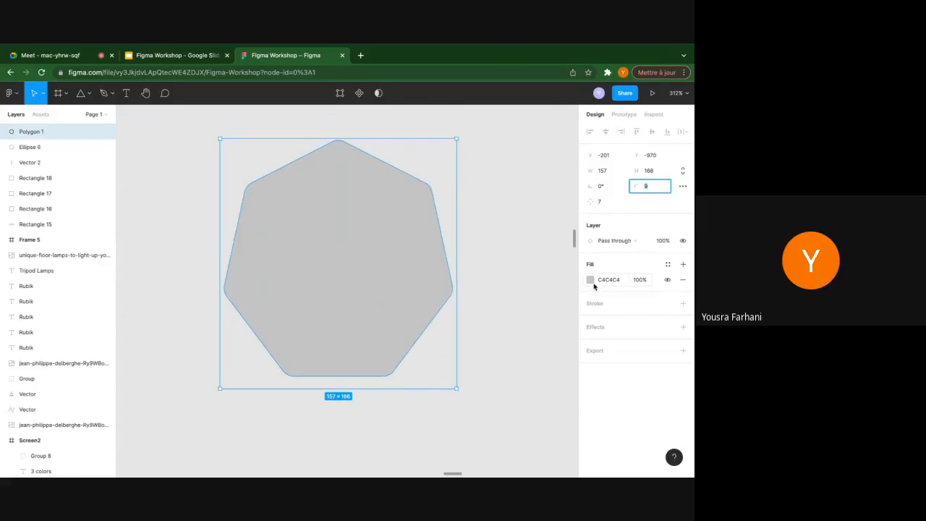
Fill the heptagon with the dark blue colour 03009C
{"action": "left_click", "coordinate": [591, 280]}
{"action": "left_click", "coordinate": [543, 364]}
{"action": "left_click_drag", "start_coordinate": [562, 290], "coordinate": [578, 281]}
Raise the heptagon's corner radius in small increments and bring it back down to 0
{"action": "left_click", "coordinate": [649, 190]}
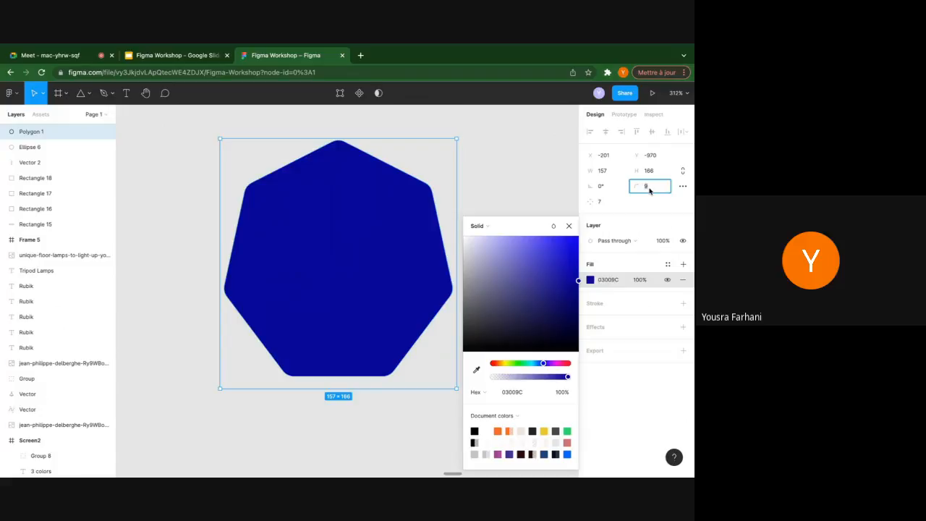
{"action": "key", "text": "Up"}
{"action": "key", "text": "Up"}
{"action": "key", "text": "Up"}
{"action": "key", "text": "Up"}
{"action": "key", "text": "Down"}
{"action": "key", "text": "Down"}
{"action": "key", "text": "Down"}
{"action": "key", "text": "Down"}
{"action": "key", "text": "Down"}
{"action": "key", "text": "Down"}
{"action": "key", "text": "Down"}
{"action": "key", "text": "Down"}
{"action": "key", "text": "Down"}
{"action": "key", "text": "Down"}
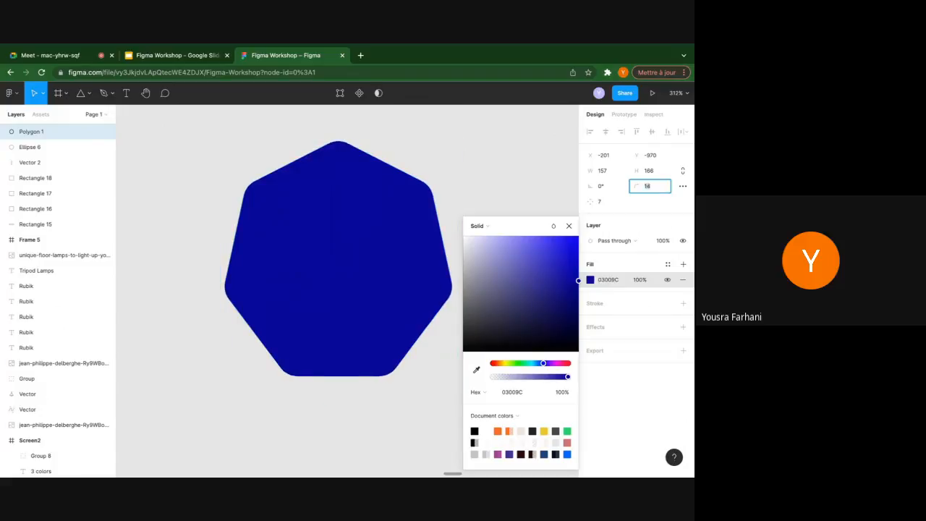
Increase the heptagon's width gradually to 186 and bring it back to 157
{"action": "left_click", "coordinate": [611, 171]}
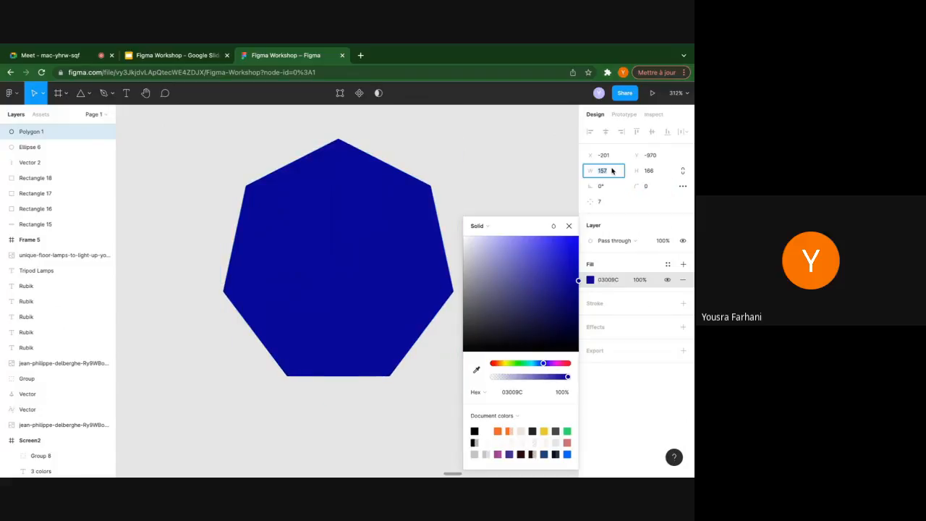
{"action": "key", "text": "Up"}
{"action": "key", "text": "Up"}
{"action": "key", "text": "Up"}
{"action": "key", "text": "Up"}
{"action": "key", "text": "Up"}
{"action": "key", "text": "Up"}
{"action": "key", "text": "Up"}
{"action": "key", "text": "Up"}
{"action": "key", "text": "Up"}
{"action": "key", "text": "Up"}
{"action": "key", "text": "Up"}
{"action": "key", "text": "Up"}
{"action": "key", "text": "Up"}
{"action": "key", "text": "Up"}
{"action": "key", "text": "Up"}
{"action": "key", "text": "Up"}
{"action": "key", "text": "Up"}
{"action": "key", "text": "Up"}
{"action": "key", "text": "Up"}
{"action": "key", "text": "Up"}
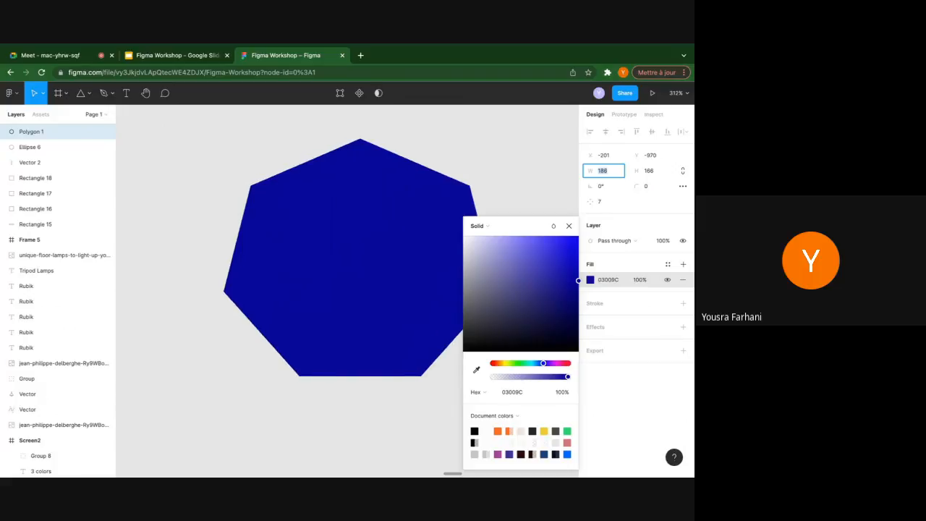
{"action": "key", "text": "Down"}
{"action": "key", "text": "Down"}
{"action": "key", "text": "Down"}
{"action": "key", "text": "Down"}
{"action": "key", "text": "Down"}
{"action": "key", "text": "Down"}
{"action": "key", "text": "Down"}
{"action": "key", "text": "Down"}
{"action": "key", "text": "Down"}
{"action": "key", "text": "Down"}
{"action": "key", "text": "Down"}
{"action": "key", "text": "Down"}
{"action": "key", "text": "Down"}
{"action": "key", "text": "Down"}
{"action": "key", "text": "Down"}
{"action": "key", "text": "Down"}
{"action": "key", "text": "Down"}
{"action": "key", "text": "Down"}
{"action": "key", "text": "Down"}
{"action": "key", "text": "Down"}
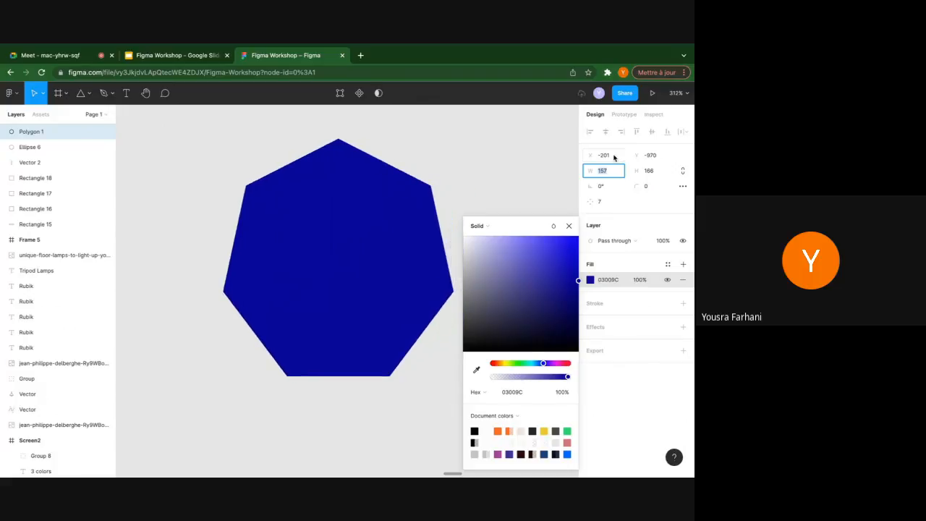
Close the fill colour picker, then add 30 to the heptagon's width and subtract 30 from its height
{"action": "left_click", "coordinate": [568, 226]}
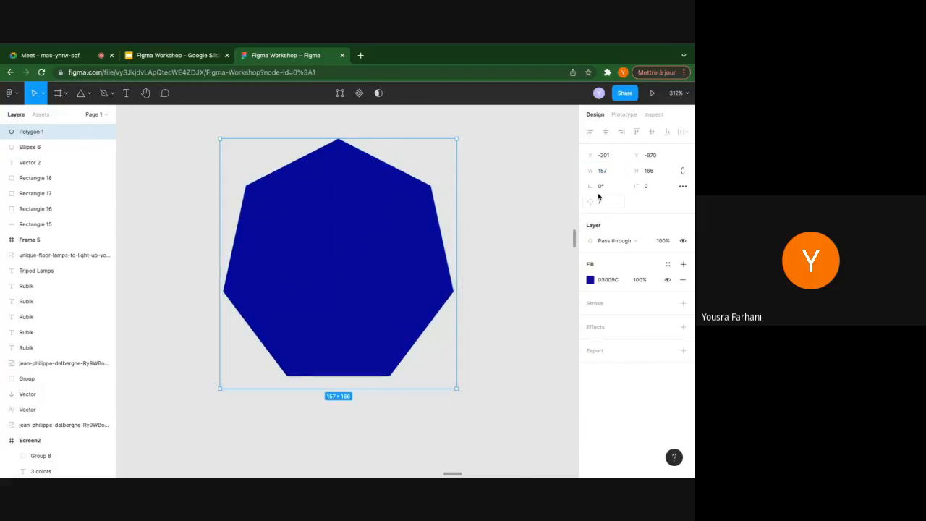
{"action": "left_click", "coordinate": [613, 173]}
{"action": "type", "text": "+30"}
{"action": "key", "text": "Return"}
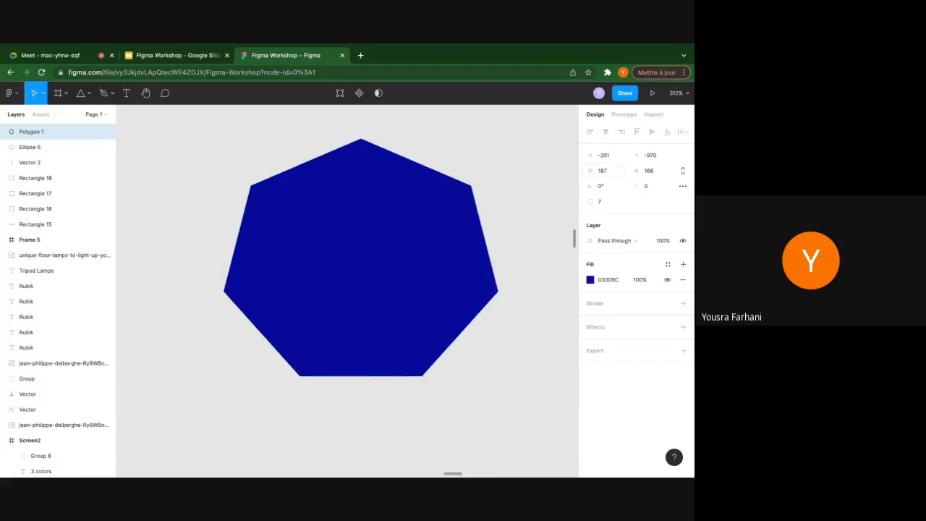
{"action": "left_click", "coordinate": [657, 173]}
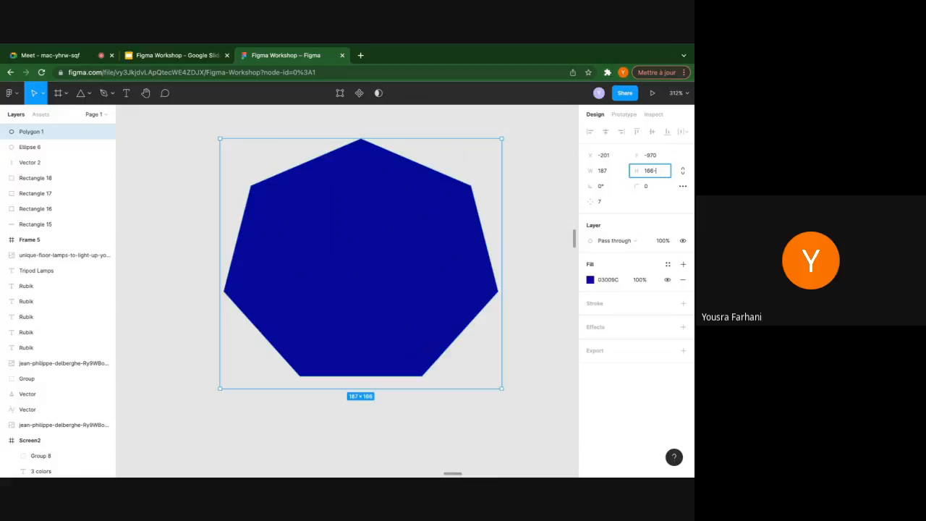
{"action": "type", "text": "-30"}
{"action": "key", "text": "Return"}
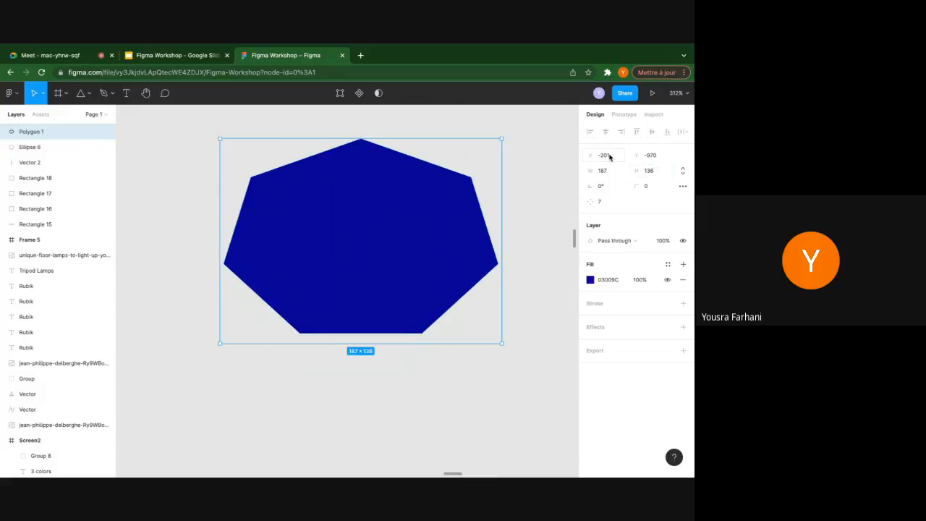
Raise the heptagon's X position gradually to -184 and set it to -74
{"action": "left_click", "coordinate": [610, 157]}
{"action": "key", "text": "Up"}
{"action": "key", "text": "Up"}
{"action": "key", "text": "Up"}
{"action": "key", "text": "Up"}
{"action": "key", "text": "Up"}
{"action": "key", "text": "Up"}
{"action": "key", "text": "Up"}
{"action": "key", "text": "Up"}
{"action": "key", "text": "Up"}
{"action": "key", "text": "Up"}
{"action": "key", "text": "Up"}
{"action": "key", "text": "Up"}
{"action": "key", "text": "Up"}
{"action": "key", "text": "Up"}
{"action": "key", "text": "Up"}
{"action": "key", "text": "Up"}
{"action": "key", "text": "Up"}
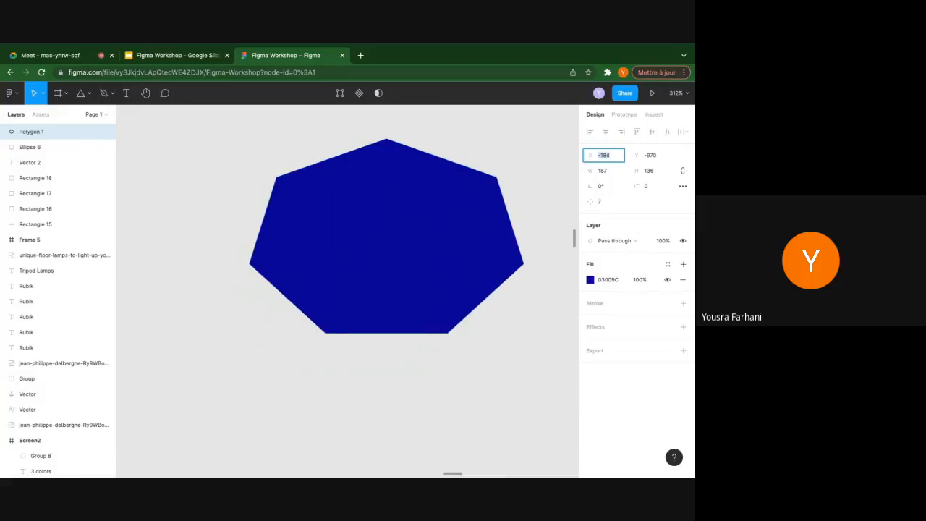
{"action": "left_click", "coordinate": [614, 155]}
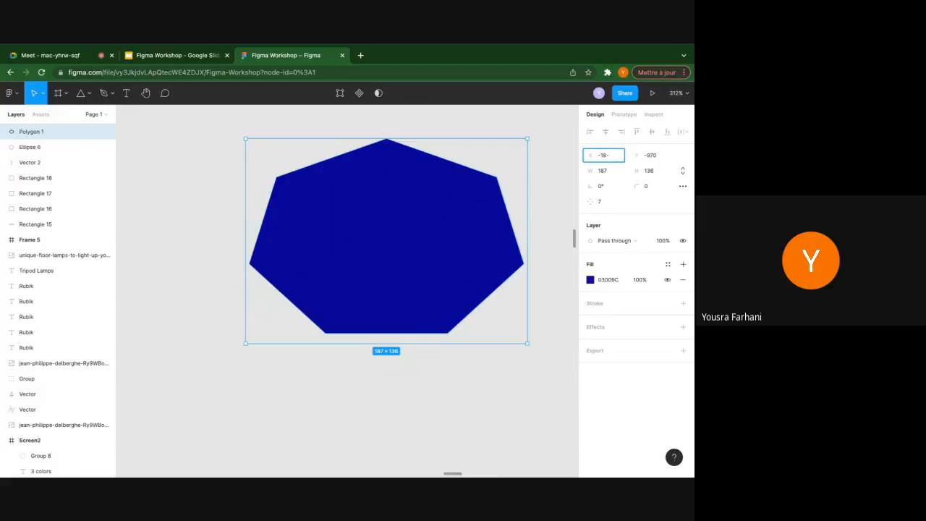
{"action": "key", "text": "Return"}
{"action": "scroll", "coordinate": [444, 169], "scroll_direction": "left", "scroll_amount": 5}
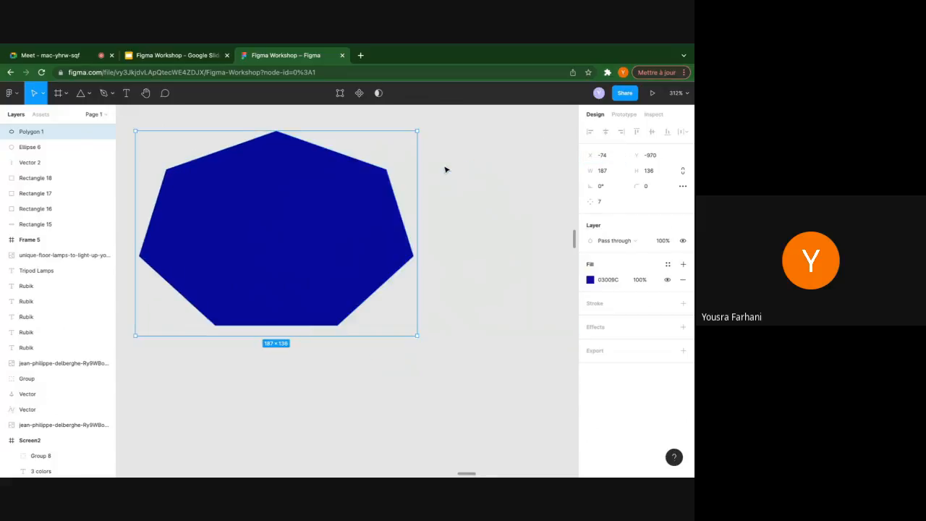
Stretch the heptagon downward to a height of about 199 and deselect it
{"action": "scroll", "coordinate": [444, 170], "scroll_direction": "down", "scroll_amount": 3}
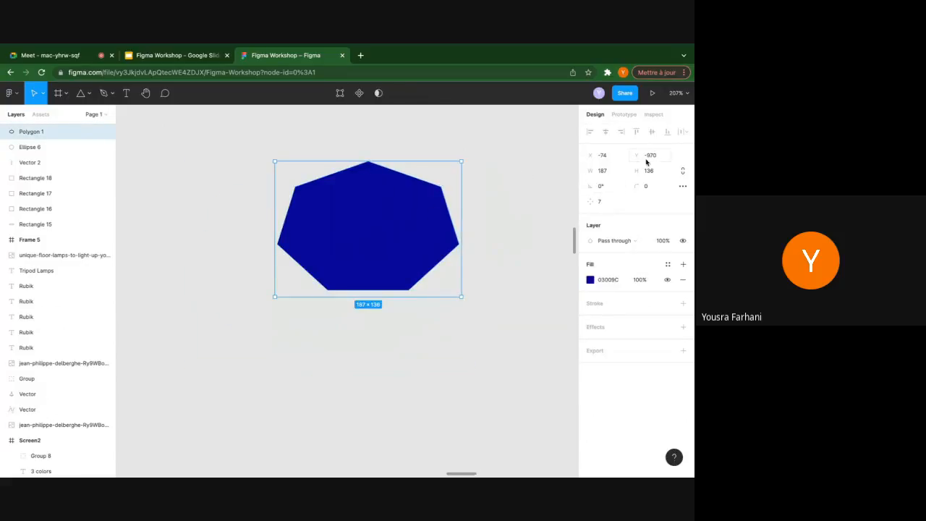
{"action": "scroll", "coordinate": [492, 207], "scroll_direction": "down", "scroll_amount": 3}
{"action": "scroll", "coordinate": [493, 208], "scroll_direction": "right", "scroll_amount": 2}
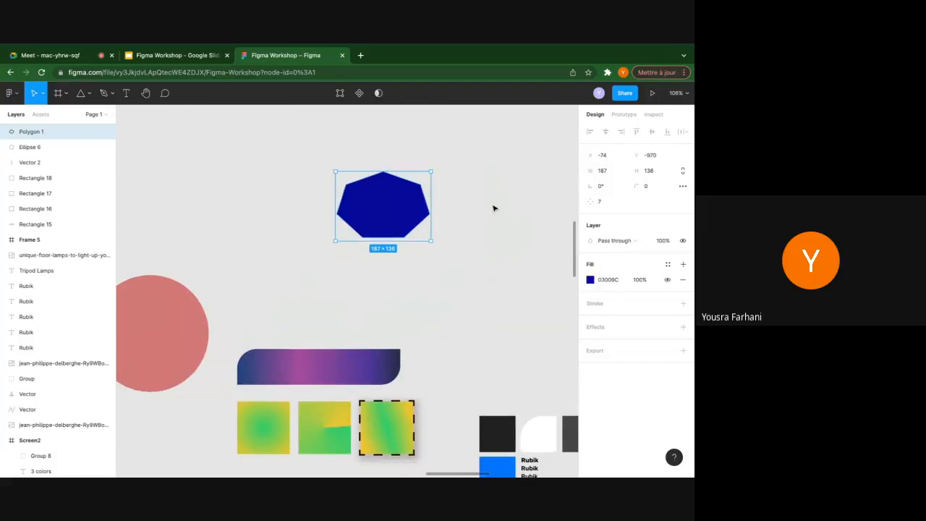
{"action": "scroll", "coordinate": [494, 209], "scroll_direction": "right", "scroll_amount": 3}
{"action": "scroll", "coordinate": [493, 208], "scroll_direction": "down", "scroll_amount": 2}
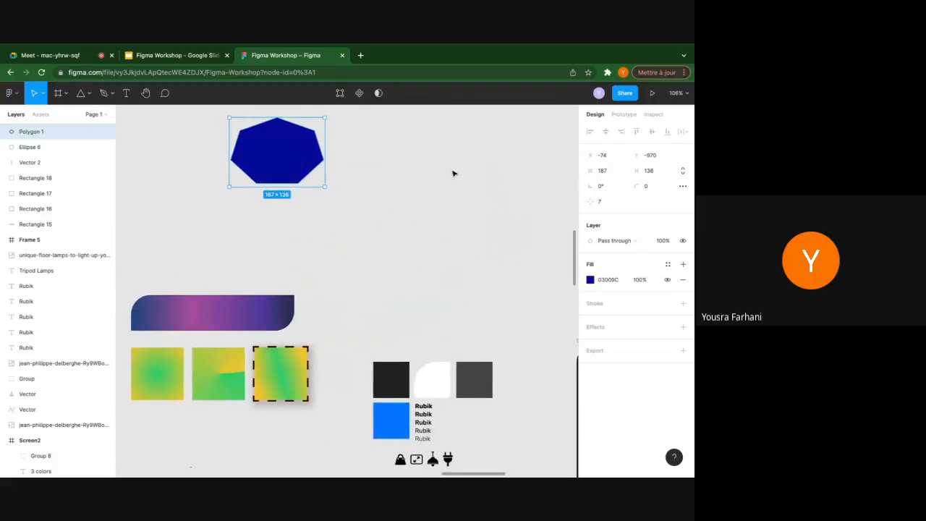
{"action": "scroll", "coordinate": [345, 164], "scroll_direction": "left", "scroll_amount": 2}
{"action": "scroll", "coordinate": [345, 164], "scroll_direction": "up", "scroll_amount": 4}
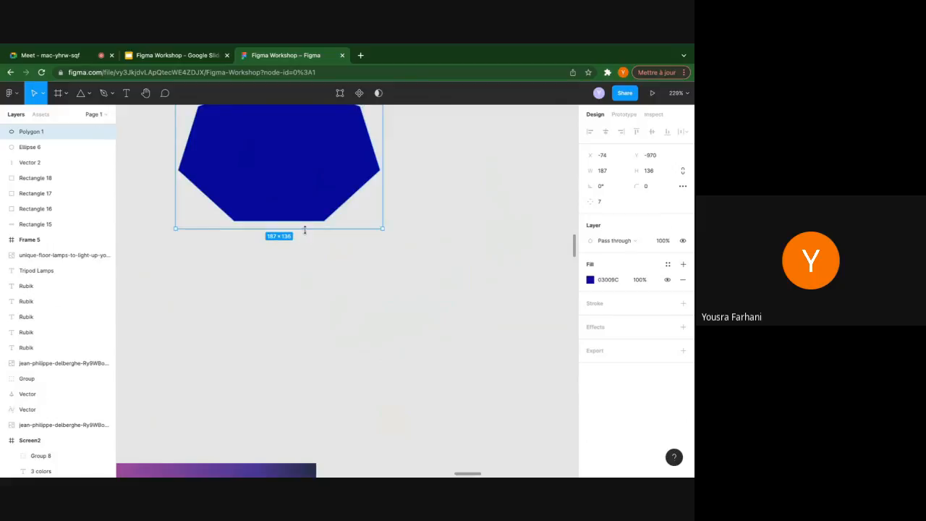
{"action": "left_click_drag", "start_coordinate": [305, 230], "coordinate": [310, 300]}
{"action": "scroll", "coordinate": [310, 300], "scroll_direction": "down", "scroll_amount": 5}
{"action": "left_click", "coordinate": [352, 271]}
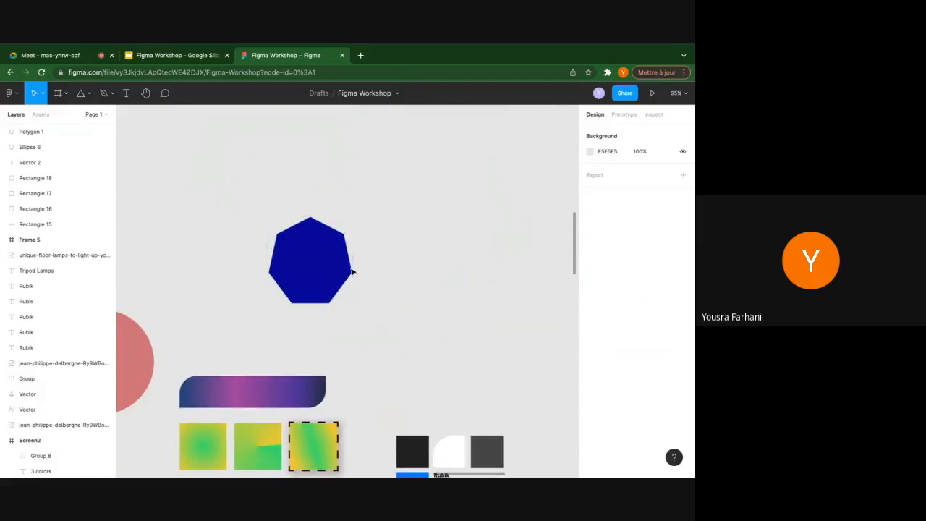
Move the blue heptagon to the empty space directly above the red circle
{"action": "left_click_drag", "start_coordinate": [352, 272], "coordinate": [244, 239]}
{"action": "scroll", "coordinate": [246, 240], "scroll_direction": "left", "scroll_amount": 2}
{"action": "scroll", "coordinate": [246, 239], "scroll_direction": "down", "scroll_amount": 1}
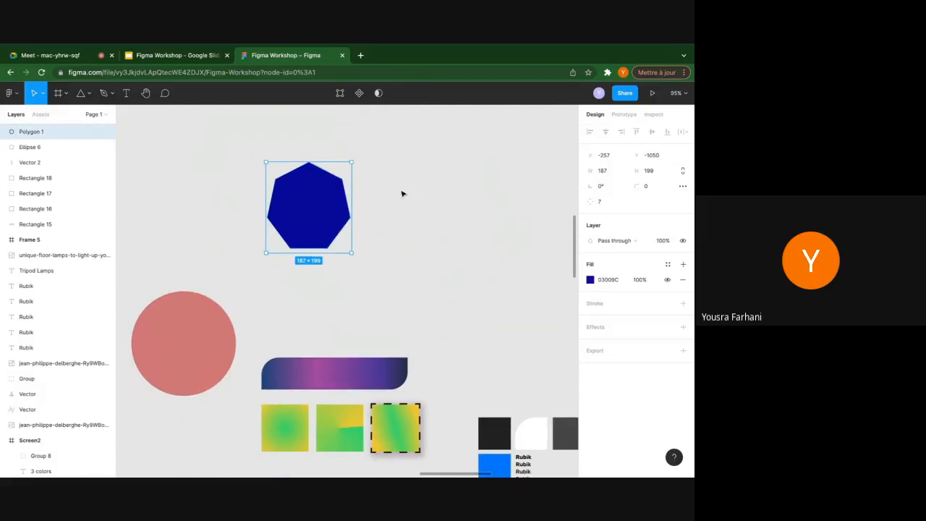
{"action": "left_click_drag", "start_coordinate": [322, 200], "coordinate": [206, 215]}
Draw a star about 36 × 36 with the Star tool in the empty area on the heptagon's right
{"action": "left_click", "coordinate": [88, 93]}
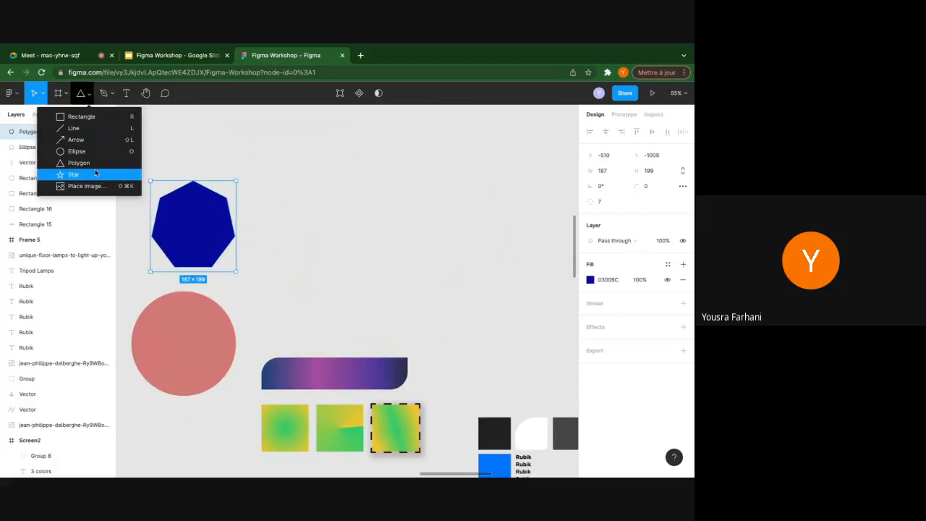
{"action": "left_click", "coordinate": [95, 174]}
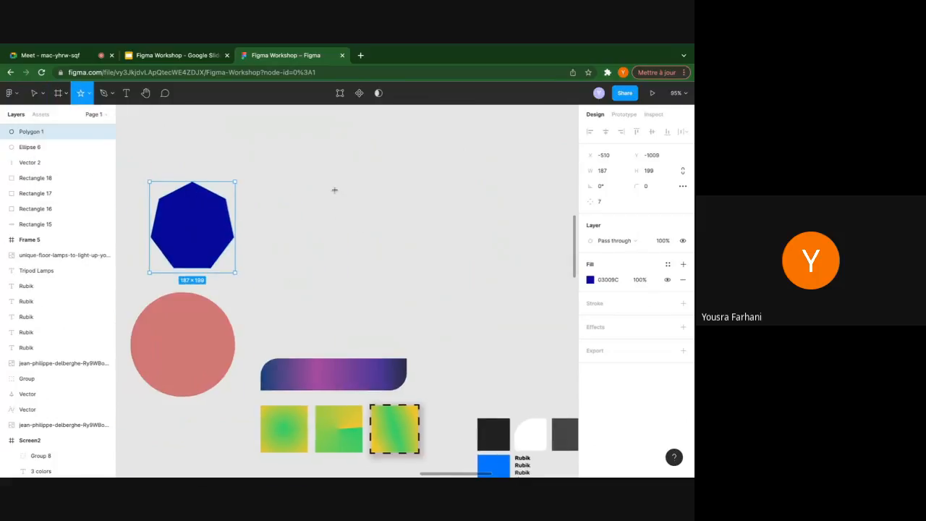
{"action": "scroll", "coordinate": [306, 155], "scroll_direction": "up", "scroll_amount": 5}
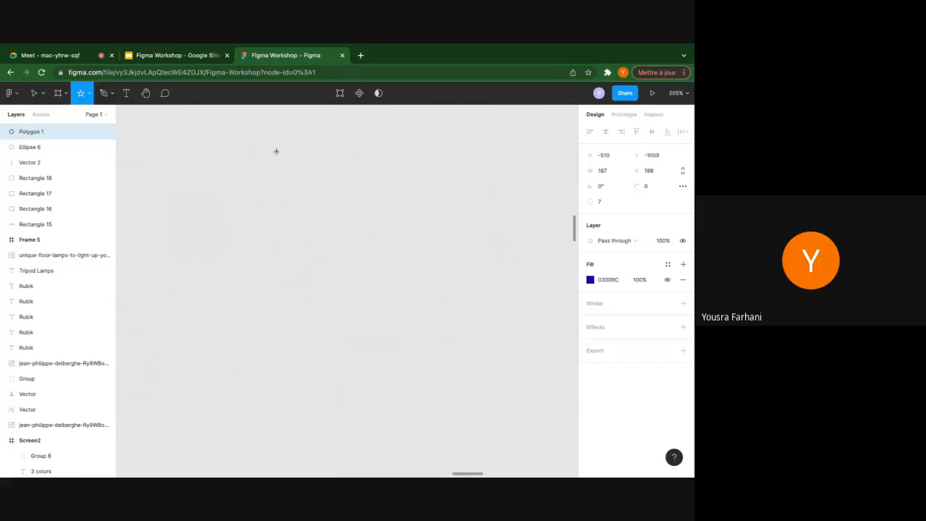
{"action": "left_click_drag", "start_coordinate": [276, 152], "coordinate": [310, 172]}
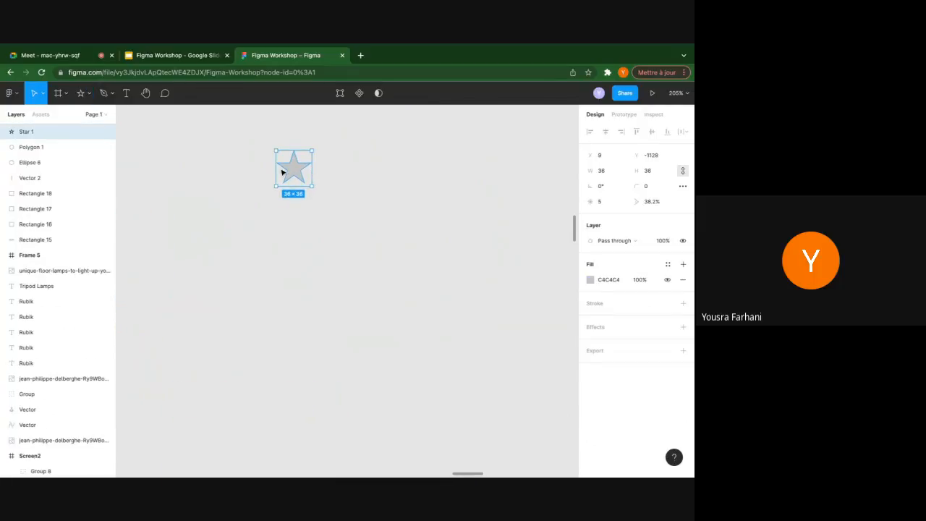
{"action": "scroll", "coordinate": [282, 172], "scroll_direction": "up", "scroll_amount": 5}
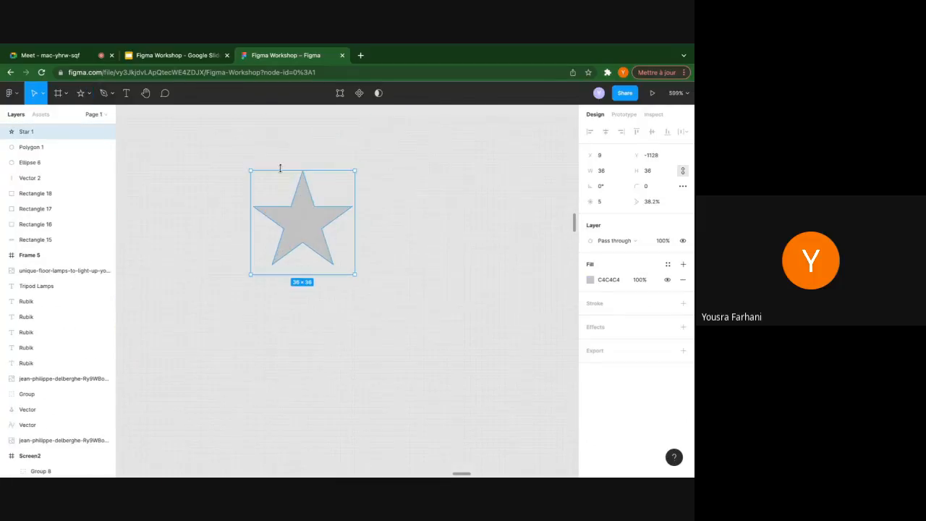
Try 6 and 7 points on the star and return its point count to 5
{"action": "left_click", "coordinate": [602, 204]}
{"action": "type", "text": "6"}
{"action": "key", "text": "Return"}
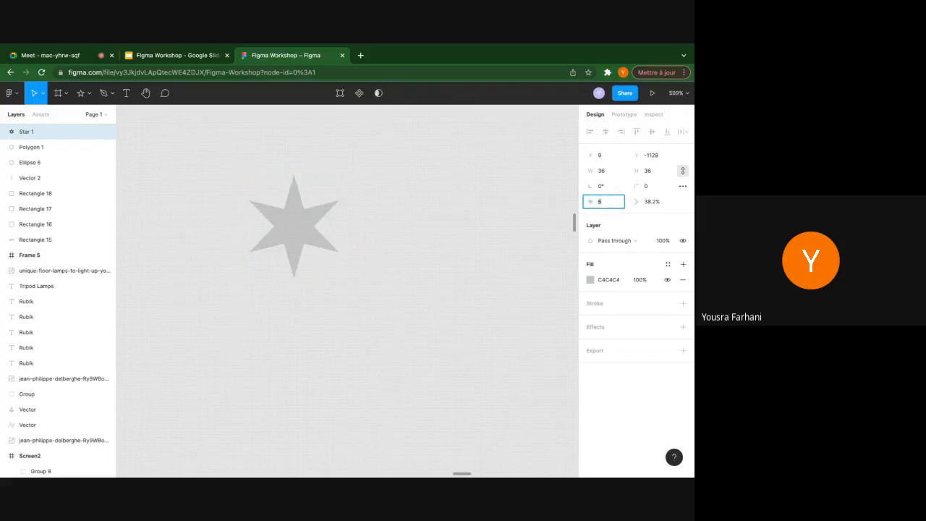
{"action": "key", "text": "Up"}
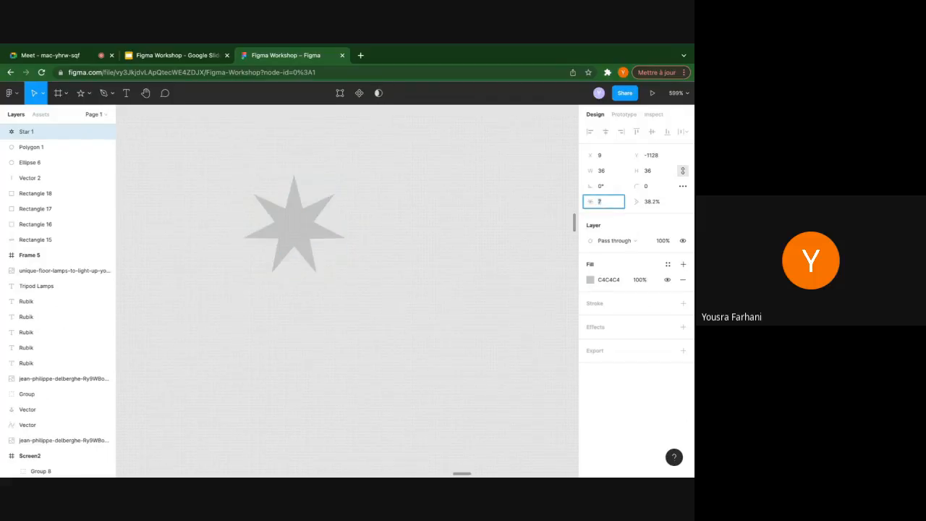
{"action": "key", "text": "Down"}
{"action": "key", "text": "Down"}
{"action": "key", "text": "Down"}
{"action": "key", "text": "Up"}
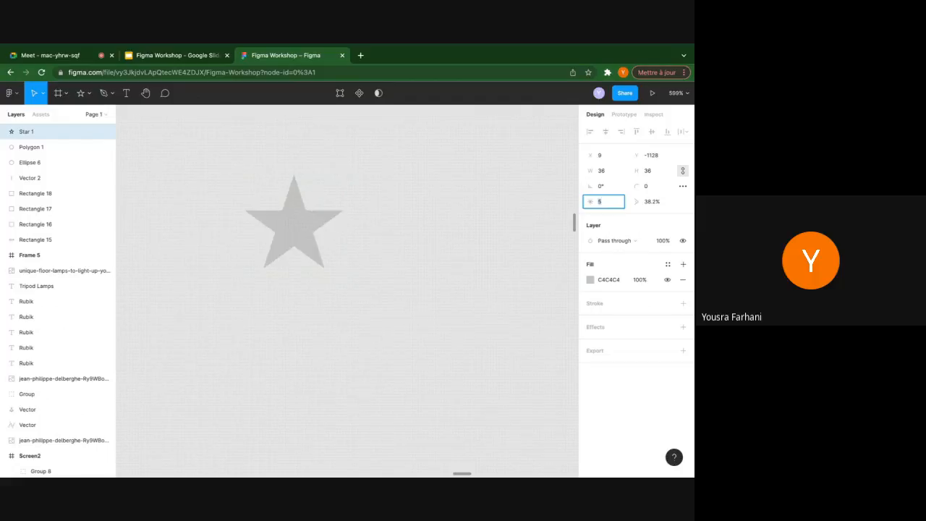
Round the star's corners with a radius of 1 and change its fill to yellow F6E332
{"action": "key", "text": "Up"}
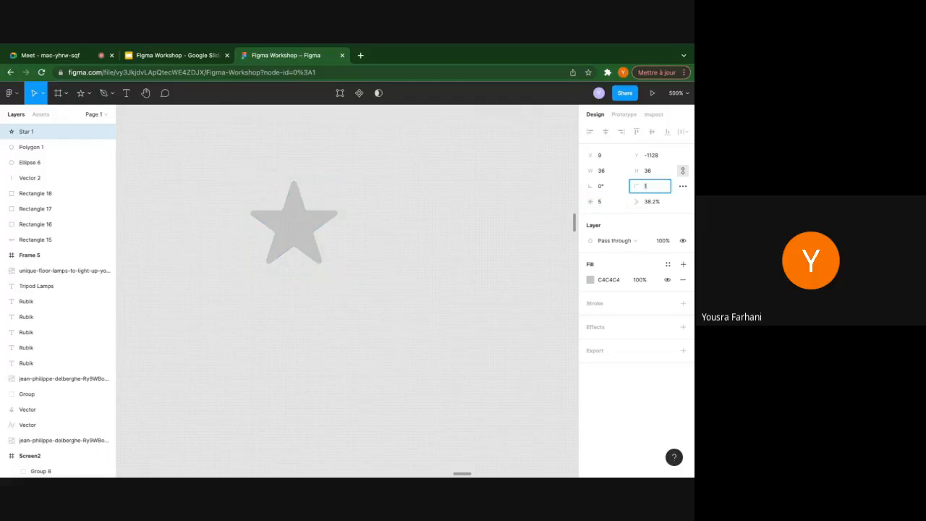
{"action": "left_click", "coordinate": [591, 279]}
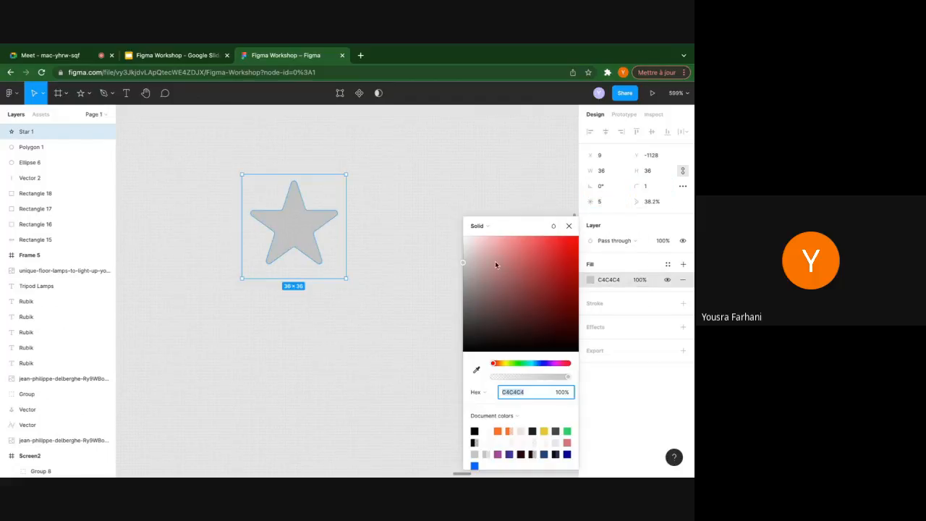
{"action": "left_click", "coordinate": [505, 364]}
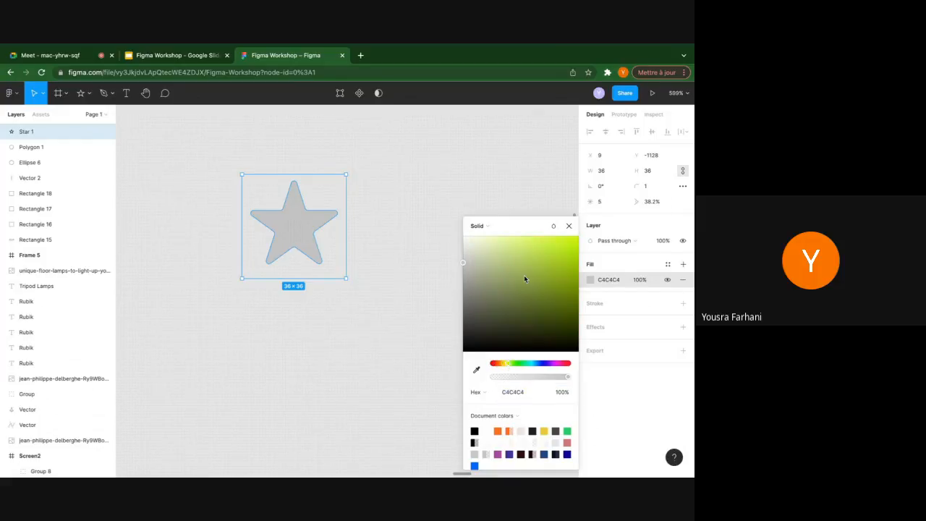
{"action": "left_click_drag", "start_coordinate": [511, 365], "coordinate": [505, 366]}
{"action": "left_click_drag", "start_coordinate": [550, 260], "coordinate": [555, 242]}
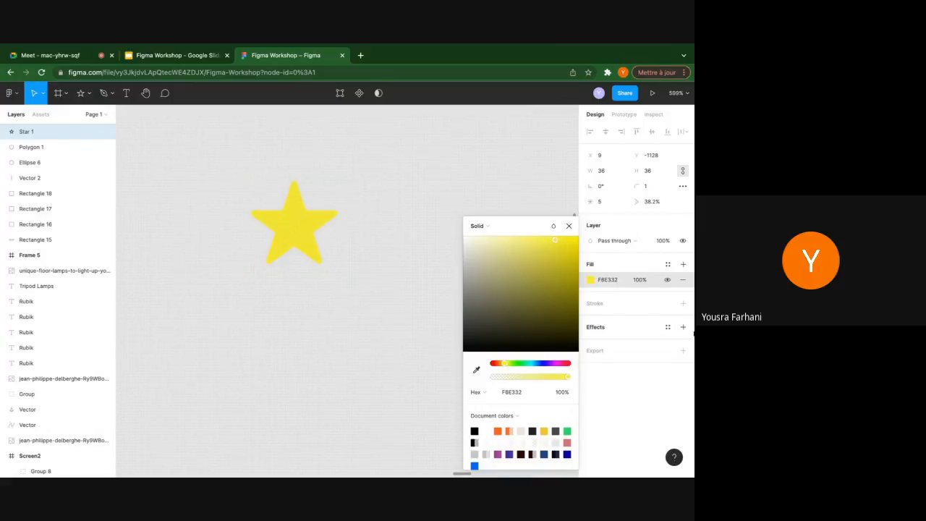
Add a drop shadow to the yellow star with X and Y offsets of 2
{"action": "left_click", "coordinate": [683, 327]}
{"action": "left_click", "coordinate": [590, 342]}
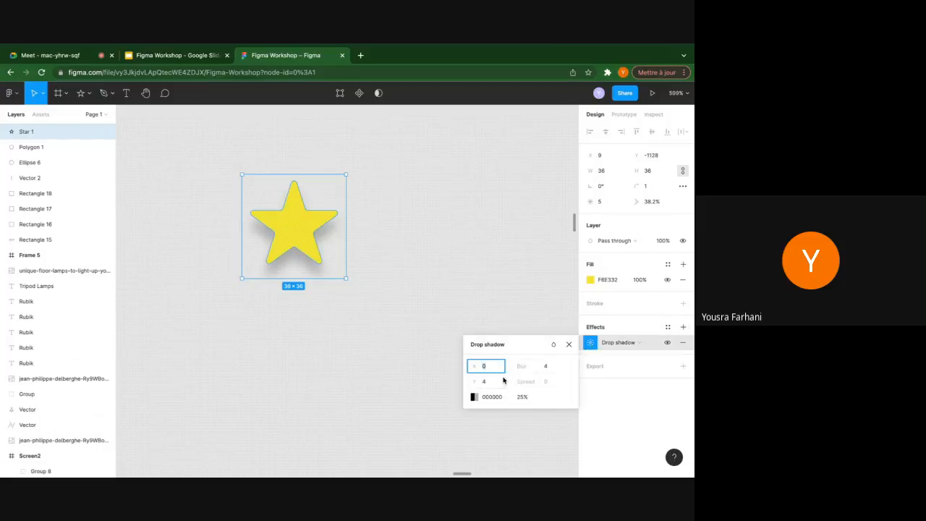
{"action": "type", "text": "1"}
{"action": "key", "text": "Up"}
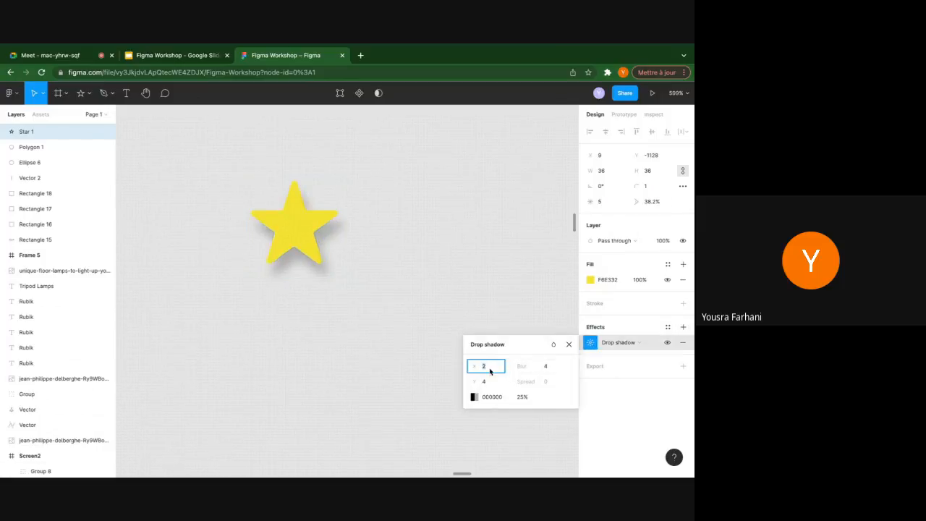
{"action": "left_click", "coordinate": [485, 382]}
{"action": "key", "text": "Down"}
{"action": "key", "text": "Down"}
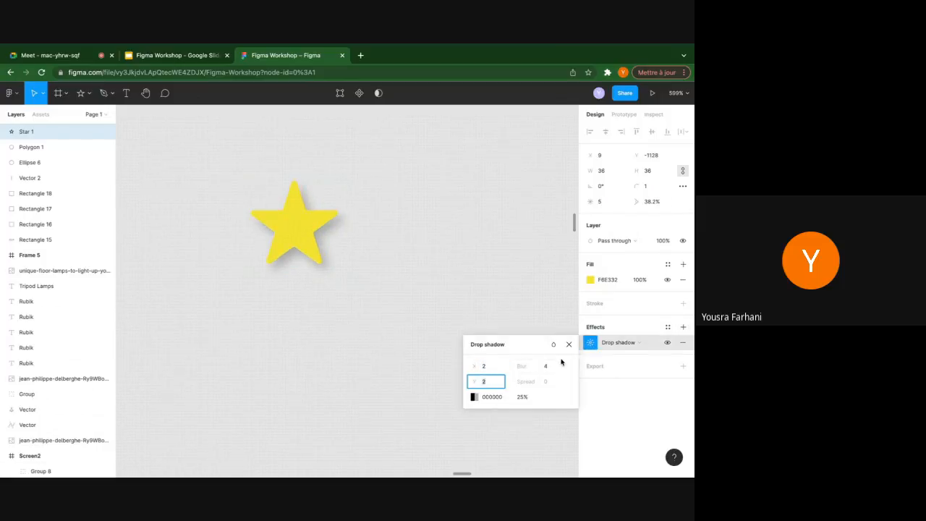
Set the star's shadow blur to 8 and its opacity to 11%, and deselect the star
{"action": "left_click", "coordinate": [547, 366]}
{"action": "type", "text": "5"}
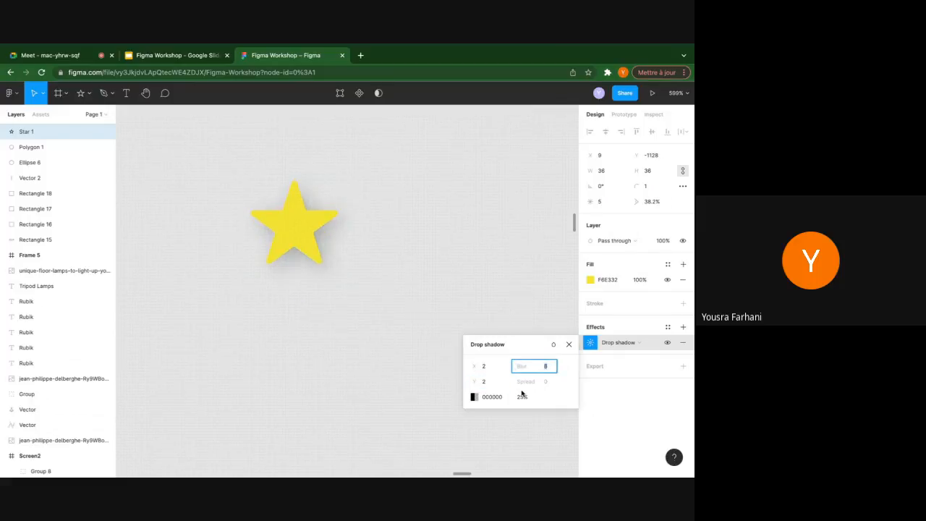
{"action": "left_click", "coordinate": [523, 395]}
{"action": "key", "text": "shift+Down"}
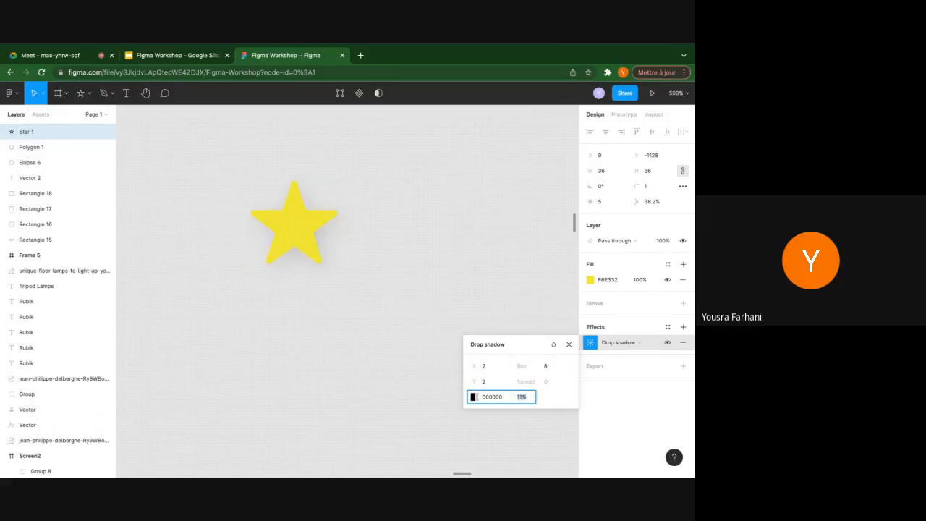
{"action": "left_click", "coordinate": [410, 253]}
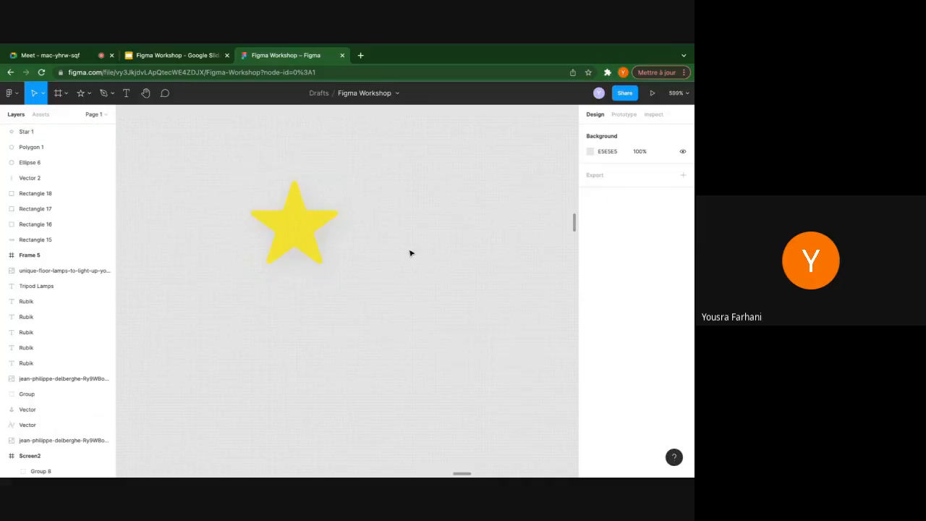
Make three copies of the yellow star side by side on its right, at a spacing of 36, to form a row of four
{"action": "left_click", "coordinate": [293, 232]}
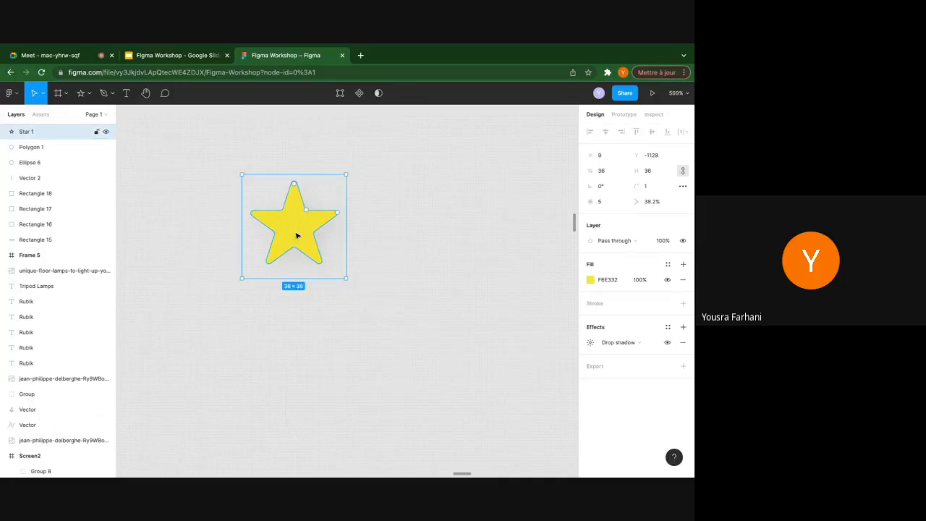
{"action": "left_click_drag", "start_coordinate": [296, 235], "coordinate": [398, 235]}
{"action": "scroll", "coordinate": [399, 235], "scroll_direction": "down", "scroll_amount": 2}
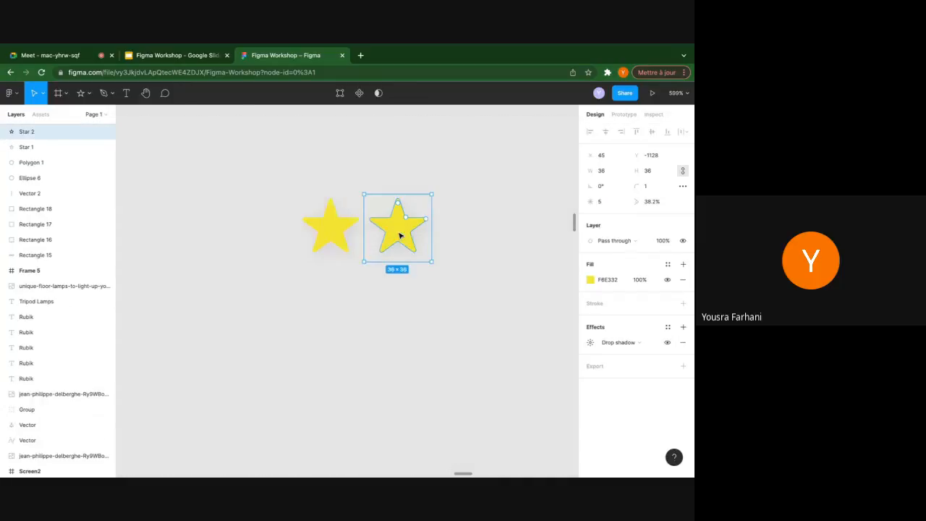
{"action": "scroll", "coordinate": [399, 235], "scroll_direction": "down", "scroll_amount": 3}
{"action": "key", "text": "ctrl+d"}
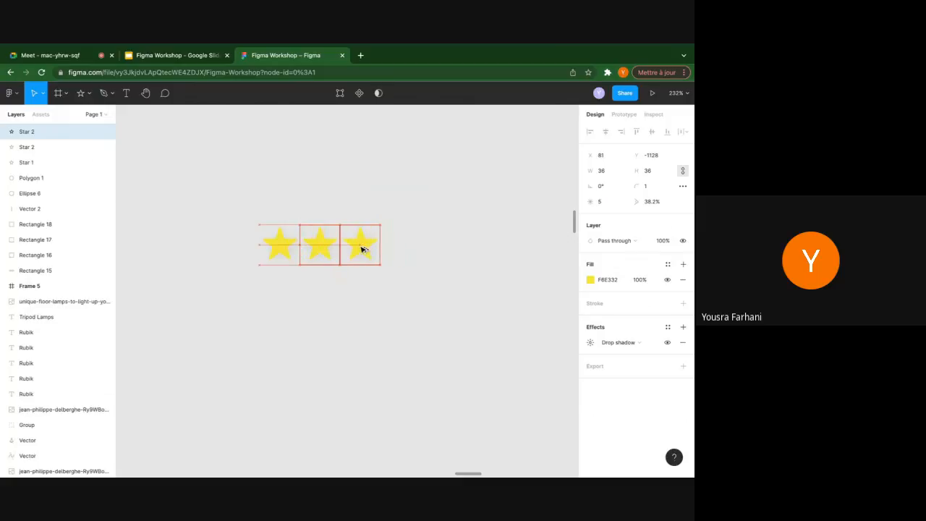
{"action": "key", "text": "ctrl+d"}
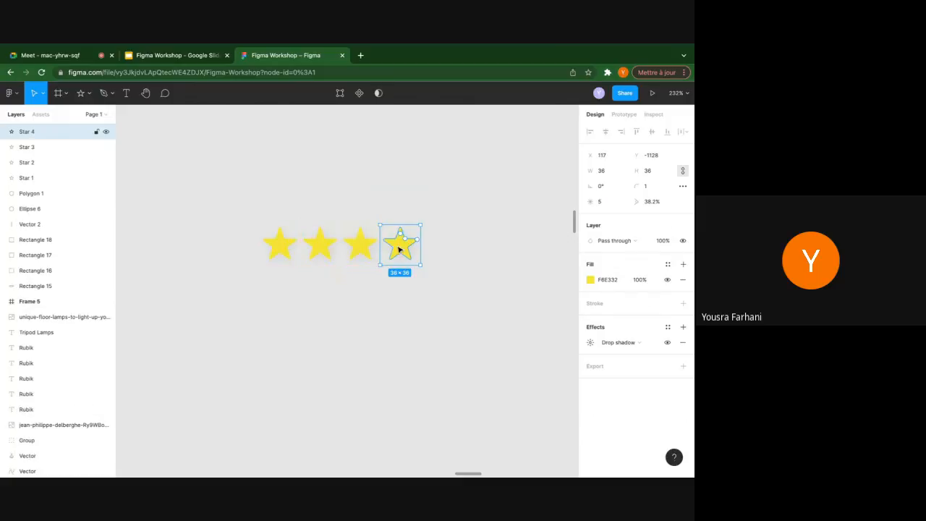
Duplicate the fourth star directly beside it as the row's fifth star and change the copy's fill to off-white FFFEF3
{"action": "left_click_drag", "start_coordinate": [399, 249], "coordinate": [438, 249]}
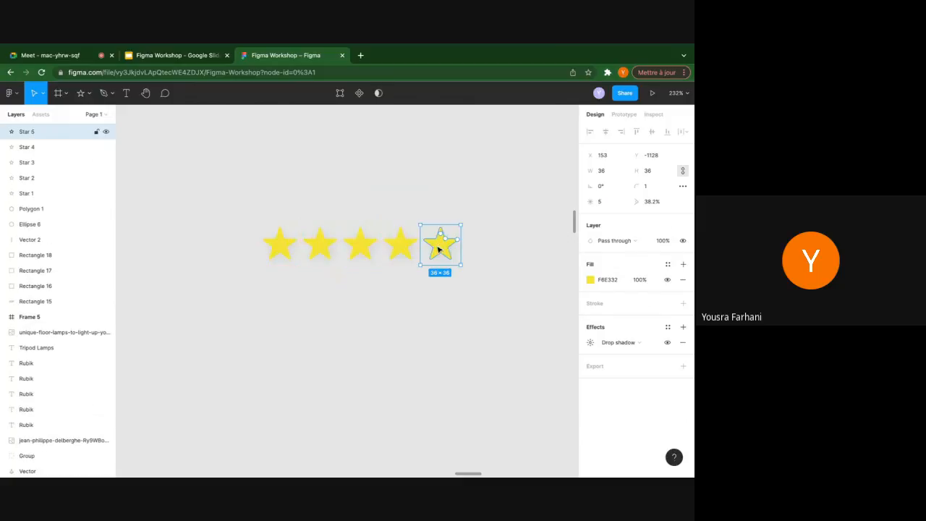
{"action": "key", "text": "Escape"}
{"action": "scroll", "coordinate": [438, 247], "scroll_direction": "up", "scroll_amount": 5}
{"action": "left_click", "coordinate": [437, 248]}
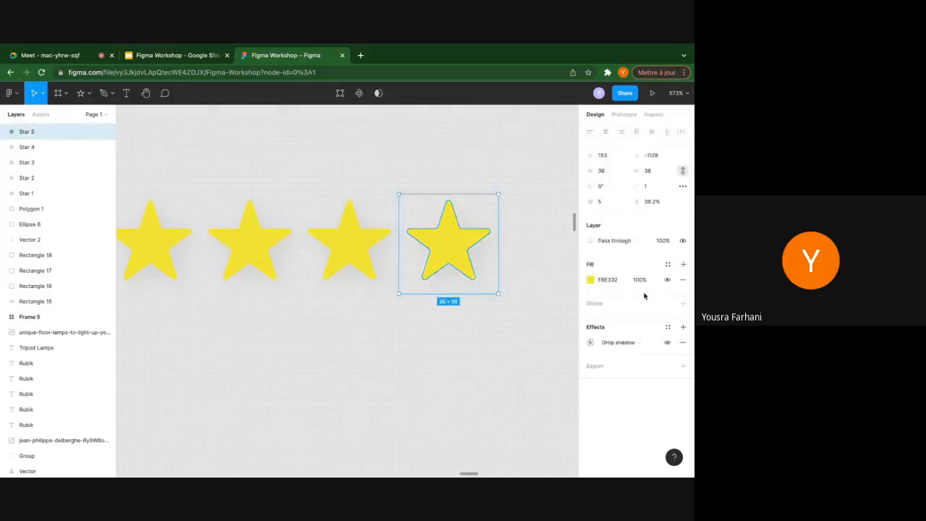
{"action": "left_click", "coordinate": [590, 282]}
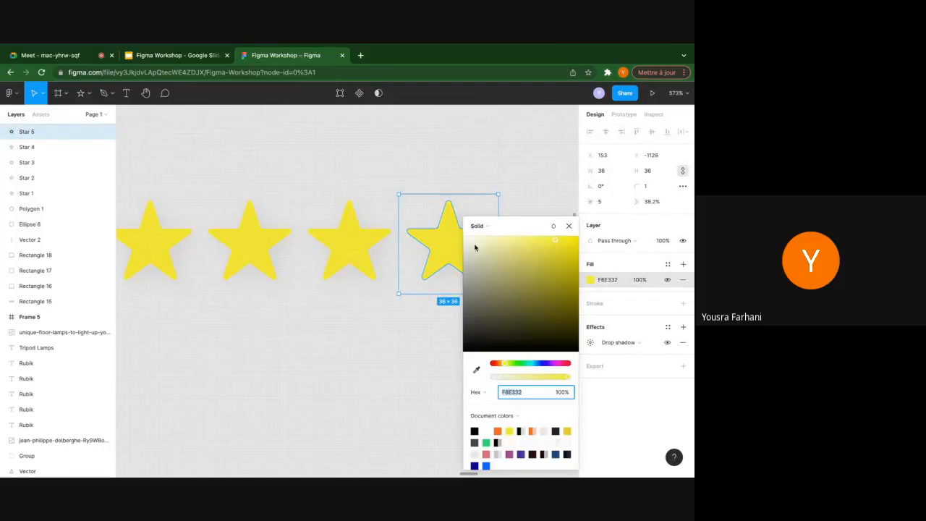
{"action": "mouse_move", "coordinate": [475, 247]}
{"action": "left_mouse_down"}
{"action": "mouse_move", "coordinate": [465, 241]}
{"action": "mouse_move", "coordinate": [480, 249]}
{"action": "mouse_move", "coordinate": [473, 242]}
{"action": "left_mouse_up"}
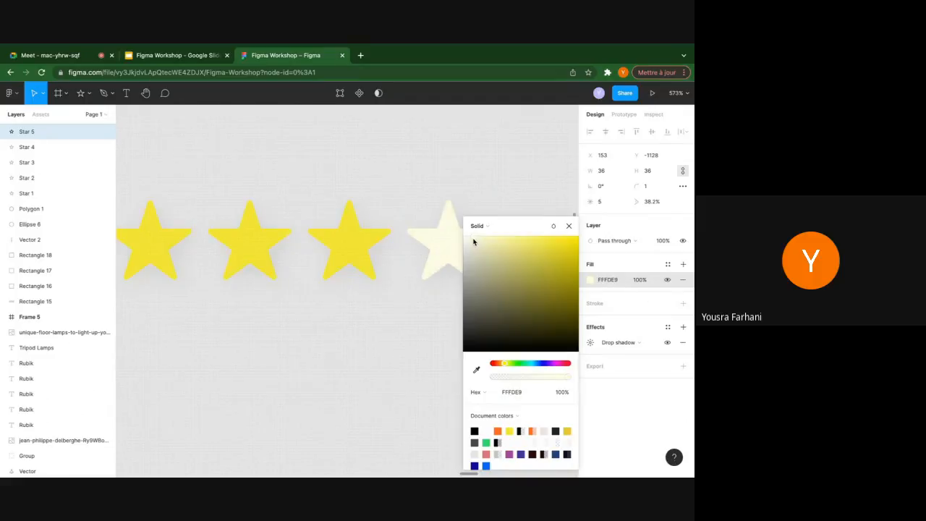
{"action": "left_click", "coordinate": [495, 186]}
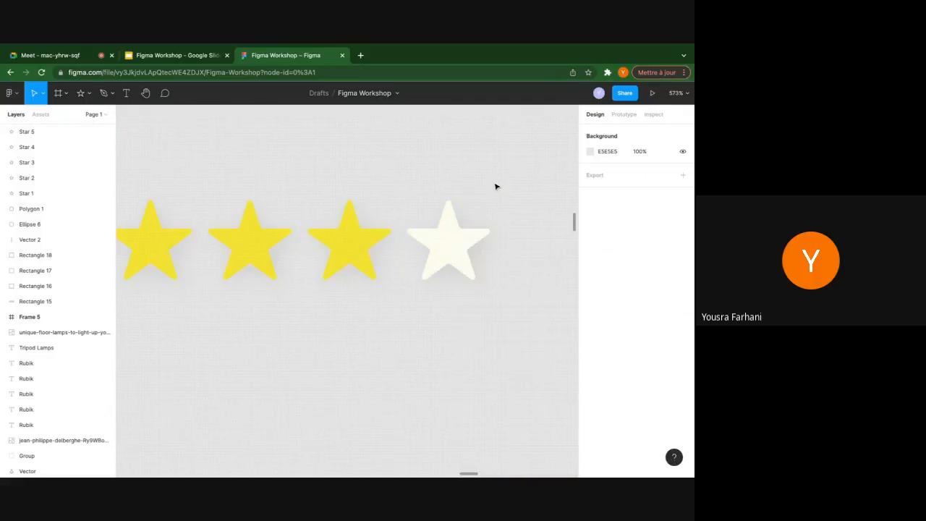
Group the five stars and shift the group slightly to the left
{"action": "scroll", "coordinate": [499, 182], "scroll_direction": "down", "scroll_amount": 5}
{"action": "left_click", "coordinate": [479, 196]}
{"action": "left_click_drag", "start_coordinate": [347, 229], "coordinate": [337, 233]}
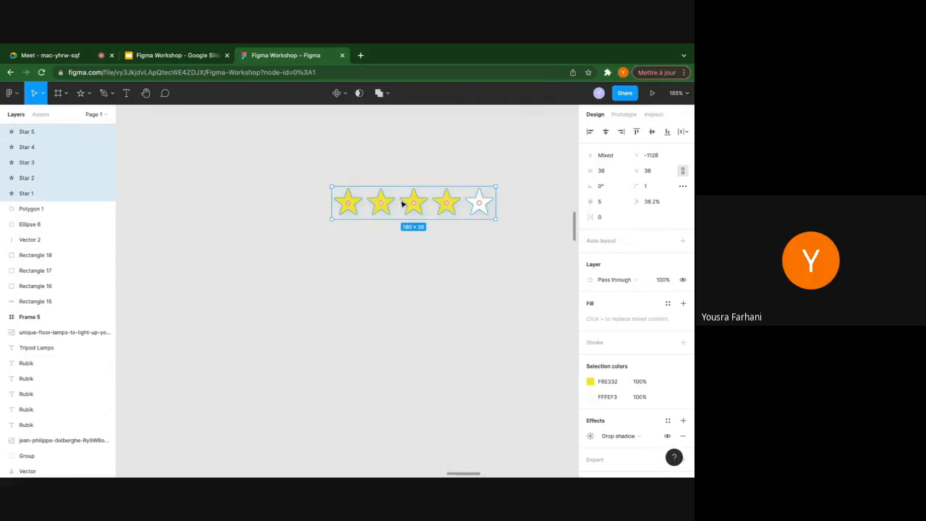
{"action": "key", "text": "shift+2"}
{"action": "right_click", "coordinate": [395, 238]}
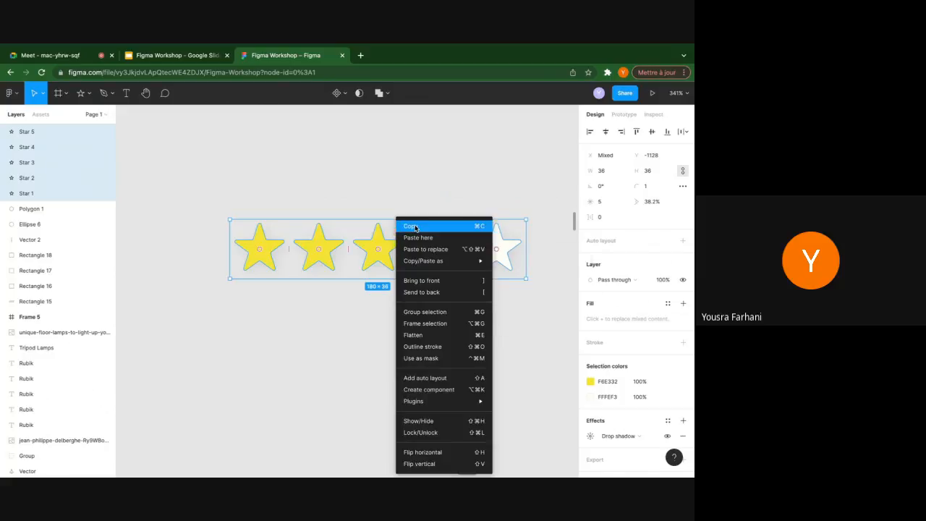
{"action": "left_click", "coordinate": [440, 313]}
{"action": "left_click_drag", "start_coordinate": [467, 257], "coordinate": [435, 256]}
{"action": "left_click", "coordinate": [429, 298]}
Tighten the horizontal spacing between the stars in the group to -4
{"action": "scroll", "coordinate": [439, 246], "scroll_direction": "up", "scroll_amount": 5}
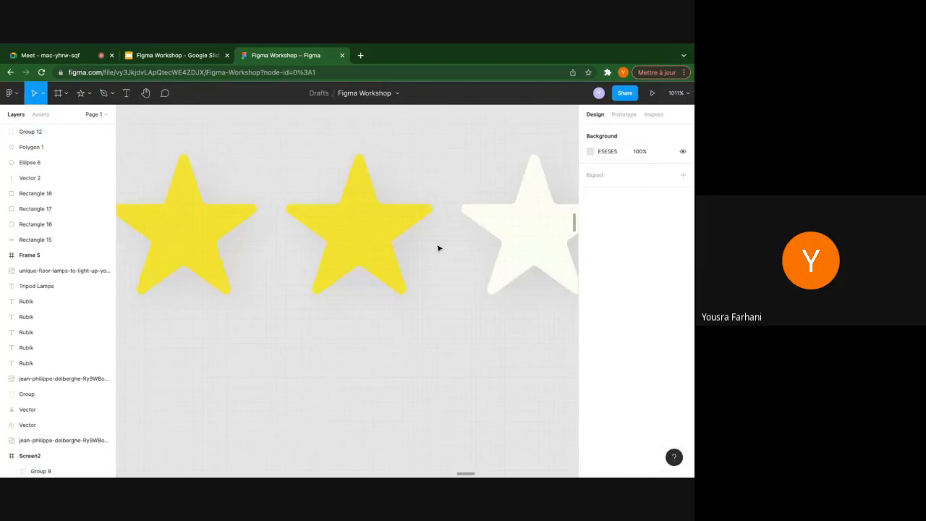
{"action": "left_click", "coordinate": [471, 221]}
{"action": "scroll", "coordinate": [471, 222], "scroll_direction": "down", "scroll_amount": 5}
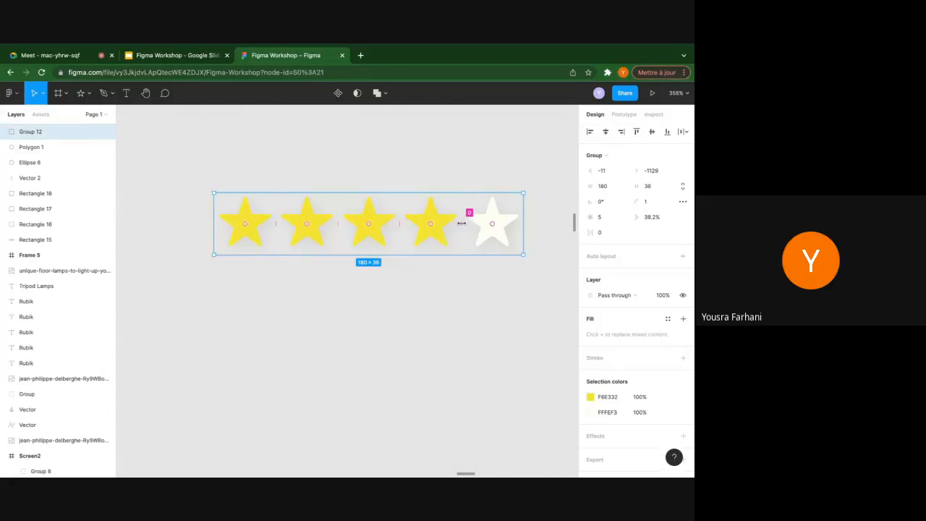
{"action": "left_click_drag", "start_coordinate": [465, 223], "coordinate": [440, 220]}
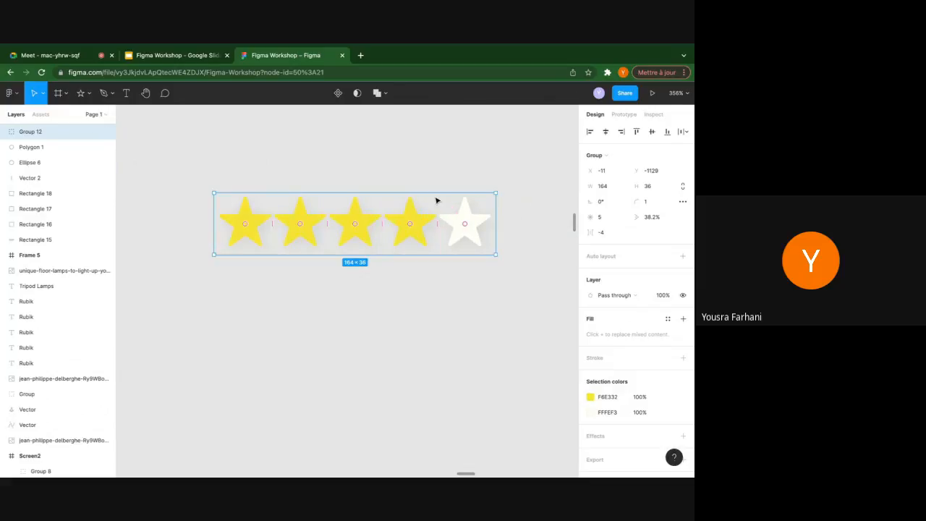
{"action": "left_click", "coordinate": [444, 172]}
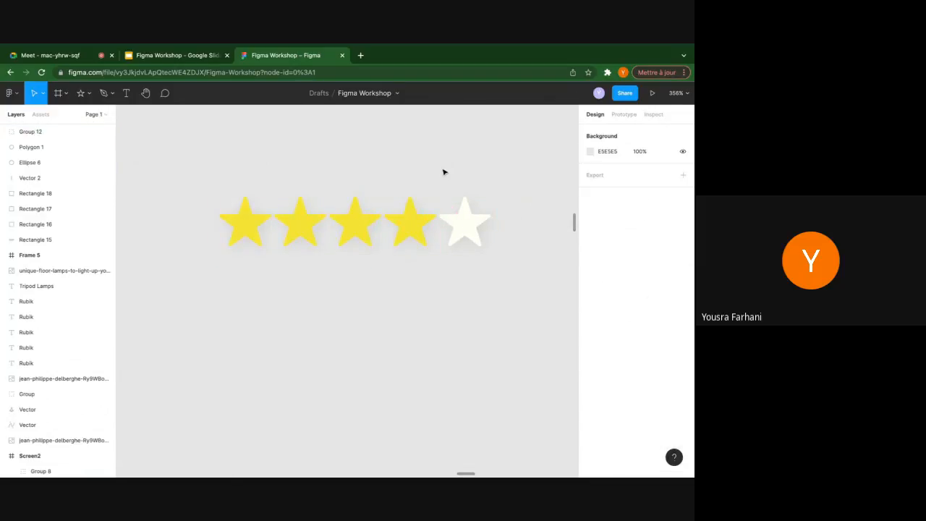
Start placing an image and look through the folders in Bureau for a picture
{"action": "scroll", "coordinate": [444, 171], "scroll_direction": "down", "scroll_amount": 3}
{"action": "left_click", "coordinate": [88, 95]}
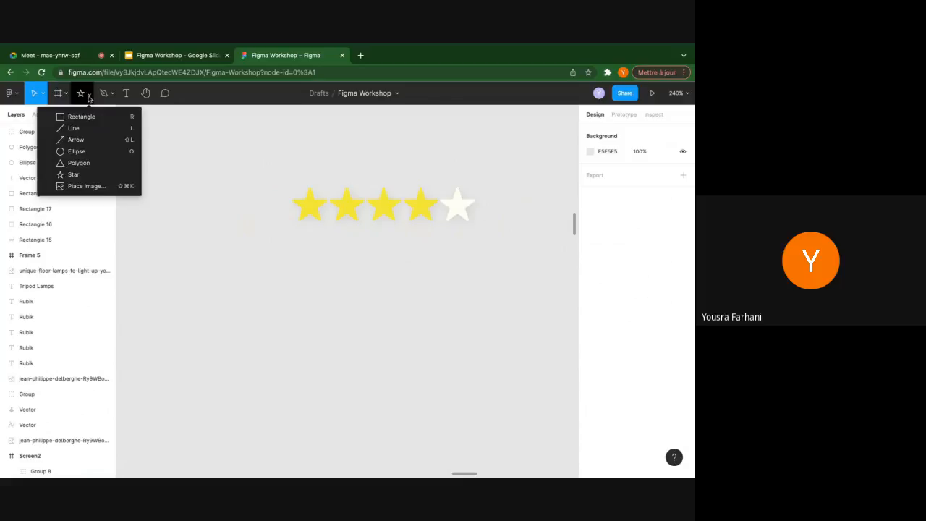
{"action": "left_click", "coordinate": [84, 187]}
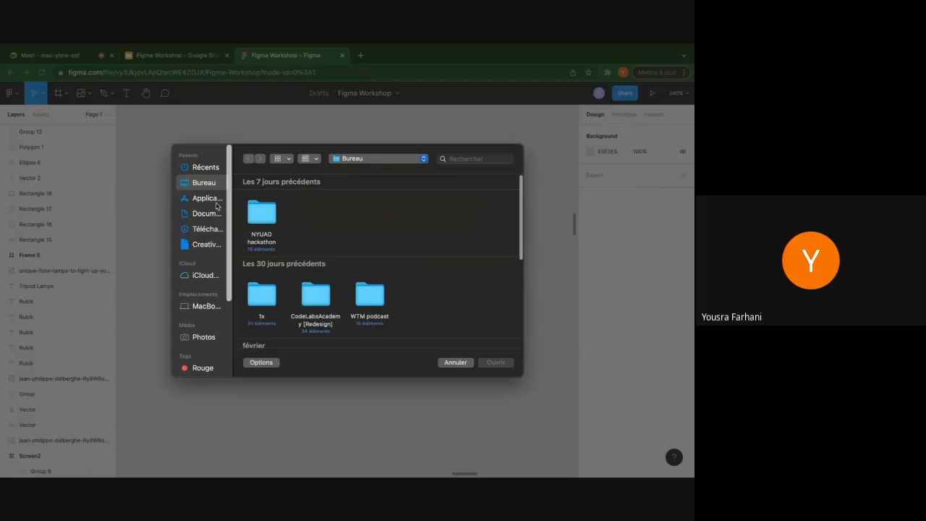
{"action": "scroll", "coordinate": [289, 268], "scroll_direction": "down", "scroll_amount": 5}
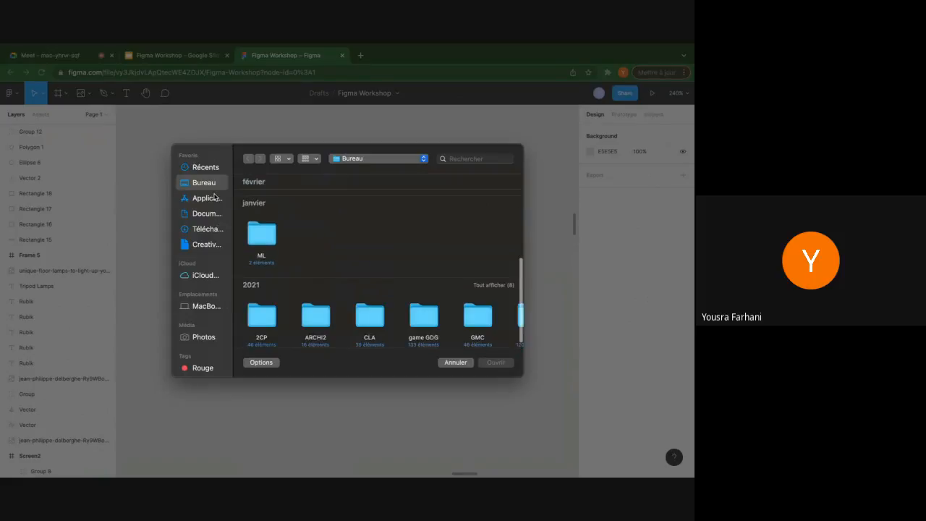
{"action": "scroll", "coordinate": [335, 239], "scroll_direction": "up", "scroll_amount": 5}
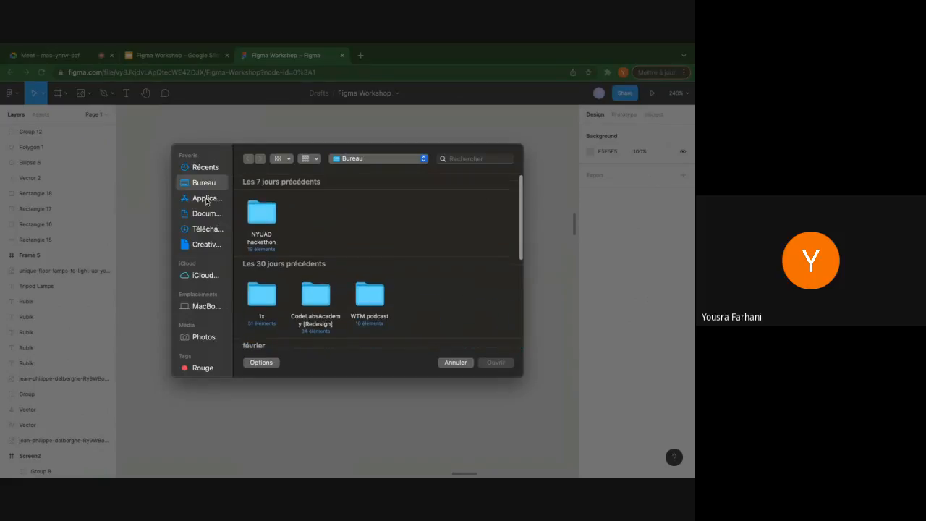
{"action": "scroll", "coordinate": [291, 259], "scroll_direction": "down", "scroll_amount": 2}
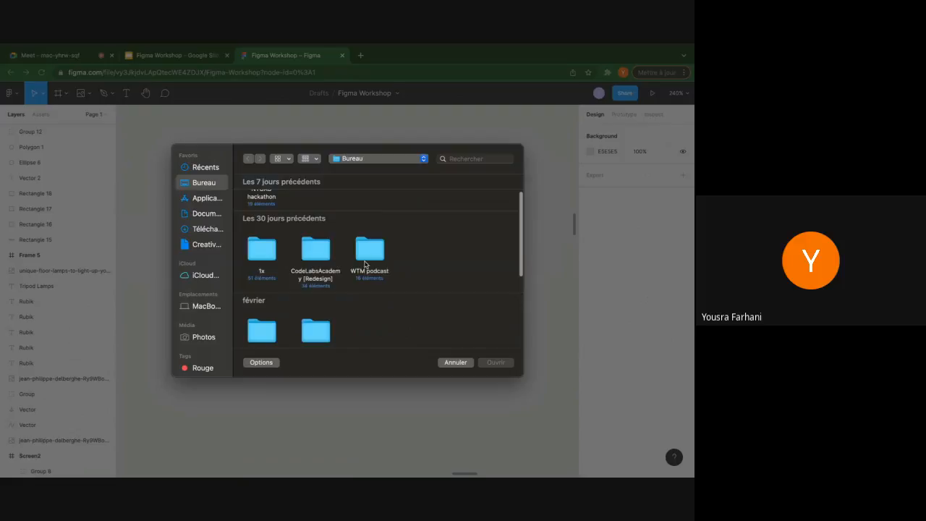
{"action": "scroll", "coordinate": [340, 288], "scroll_direction": "down", "scroll_amount": 5}
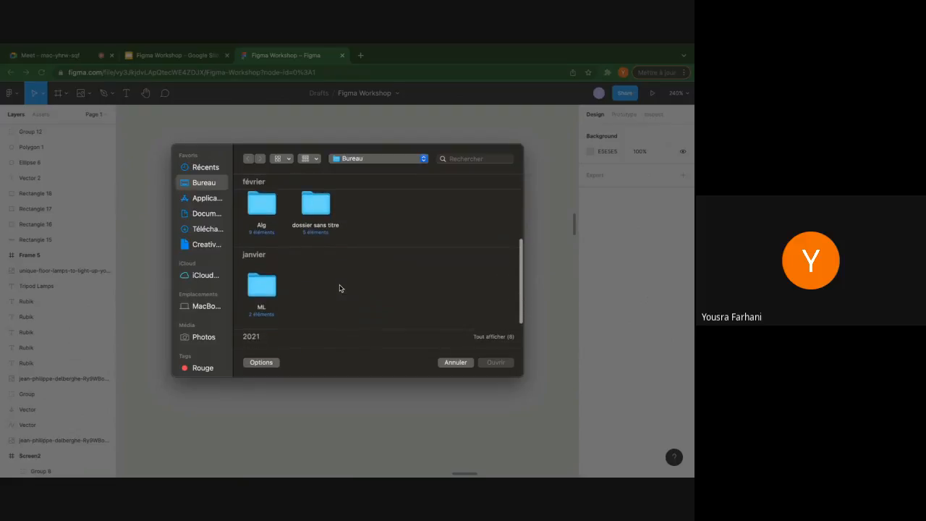
{"action": "scroll", "coordinate": [337, 275], "scroll_direction": "down", "scroll_amount": 3}
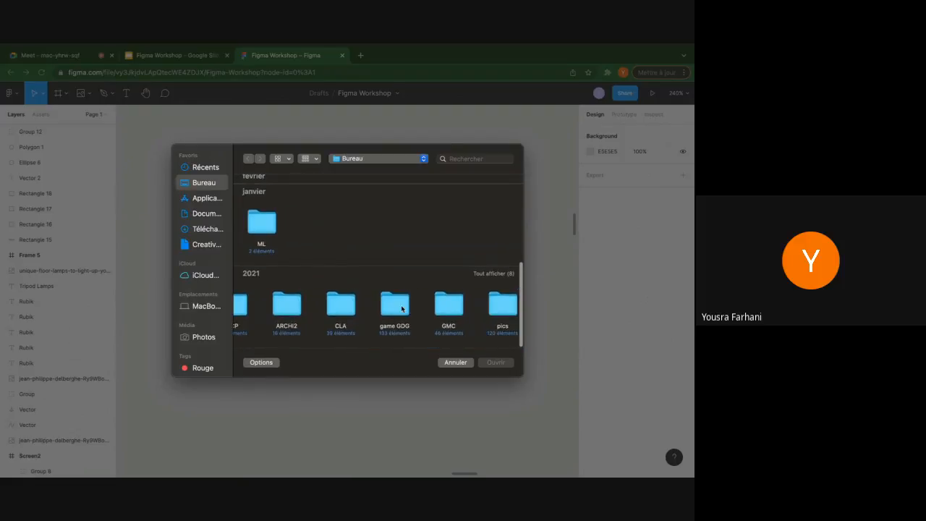
Look through the images in the game GDG folder for one to place
{"action": "double_click", "coordinate": [401, 309]}
{"action": "scroll", "coordinate": [375, 219], "scroll_direction": "down", "scroll_amount": 3}
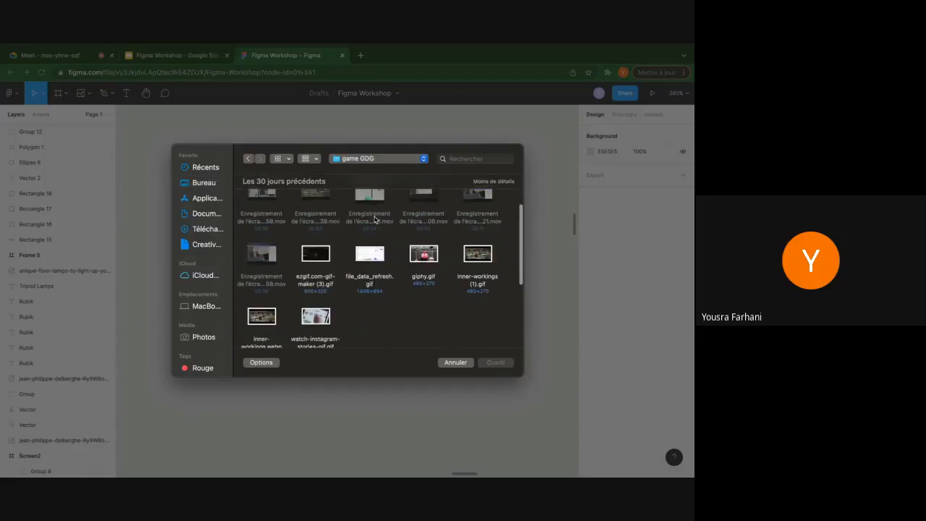
{"action": "scroll", "coordinate": [374, 219], "scroll_direction": "down", "scroll_amount": 2}
{"action": "scroll", "coordinate": [318, 259], "scroll_direction": "up", "scroll_amount": 3}
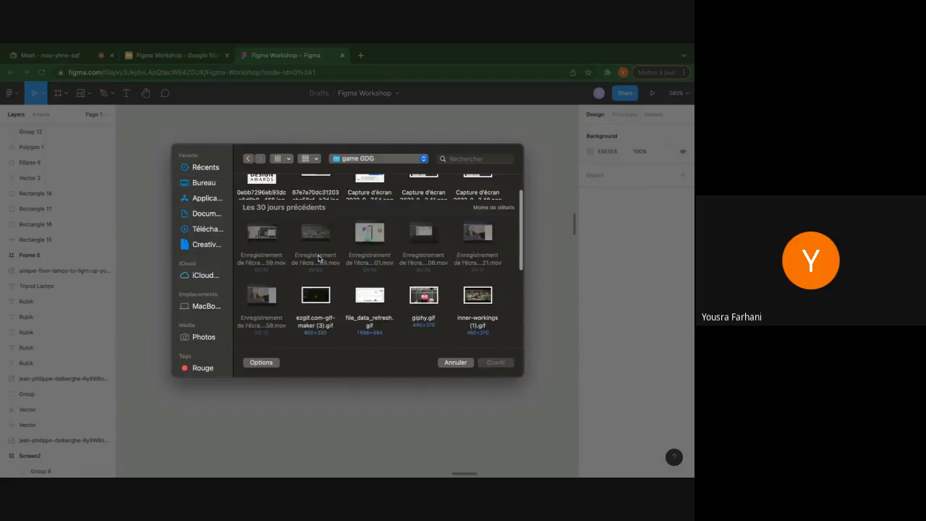
{"action": "scroll", "coordinate": [275, 301], "scroll_direction": "down", "scroll_amount": 2}
{"action": "left_click", "coordinate": [267, 323]}
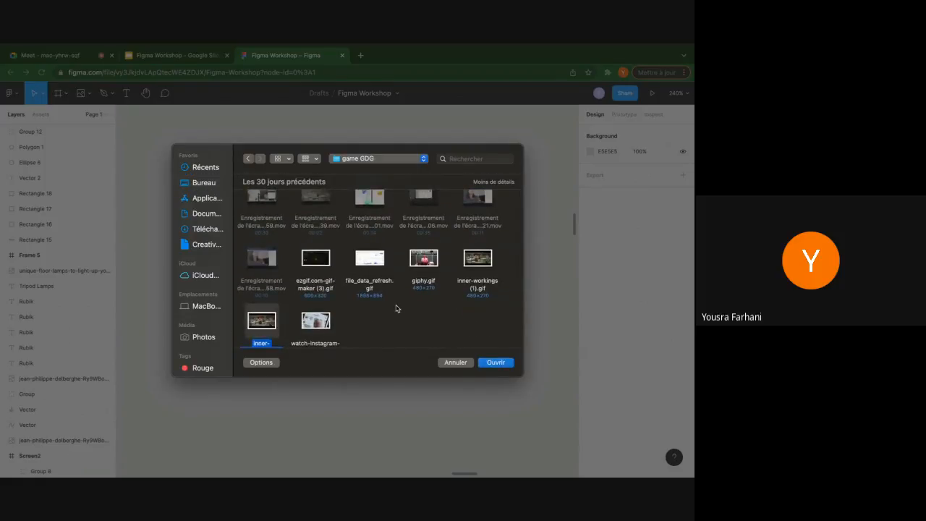
{"action": "scroll", "coordinate": [396, 309], "scroll_direction": "down", "scroll_amount": 2}
{"action": "left_click", "coordinate": [247, 159]}
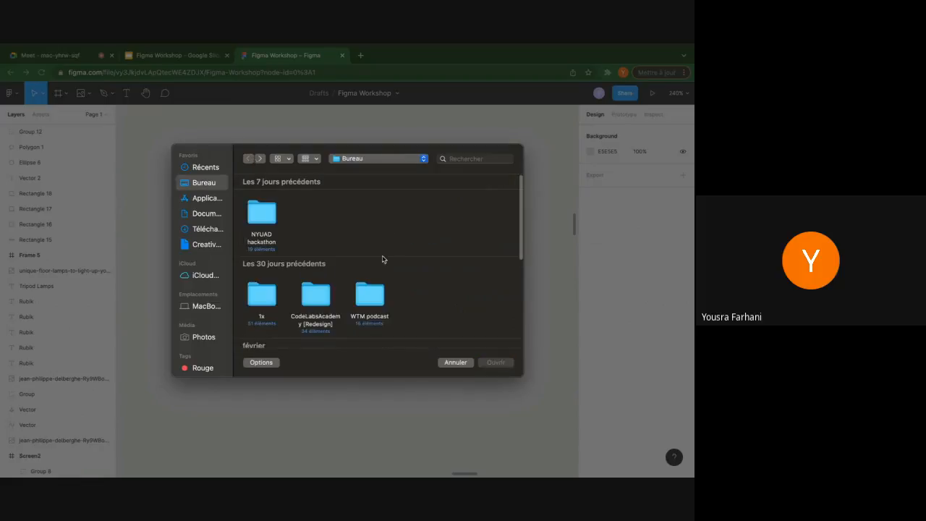
Place the illustration of two dark-haired women from the pics folder to the left of the stars, about 95 × 87
{"action": "scroll", "coordinate": [320, 282], "scroll_direction": "down", "scroll_amount": 5}
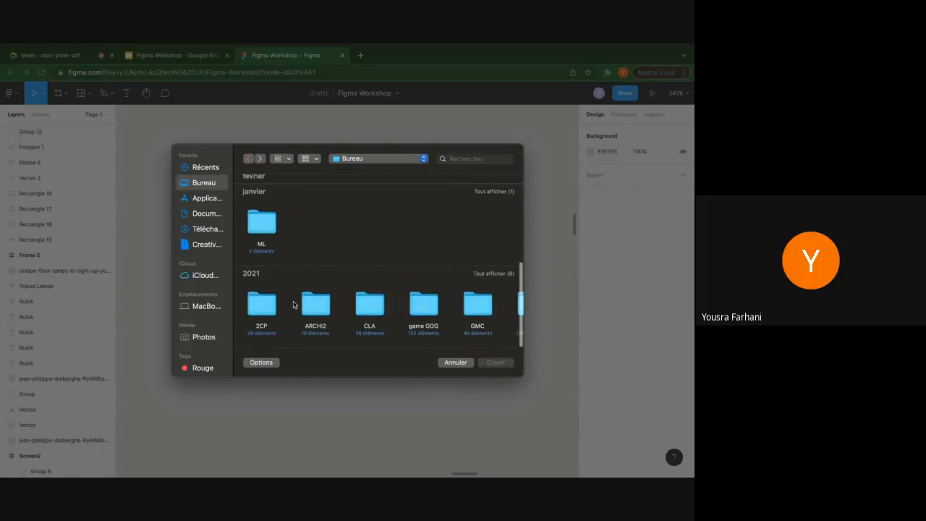
{"action": "scroll", "coordinate": [449, 311], "scroll_direction": "right", "scroll_amount": 2}
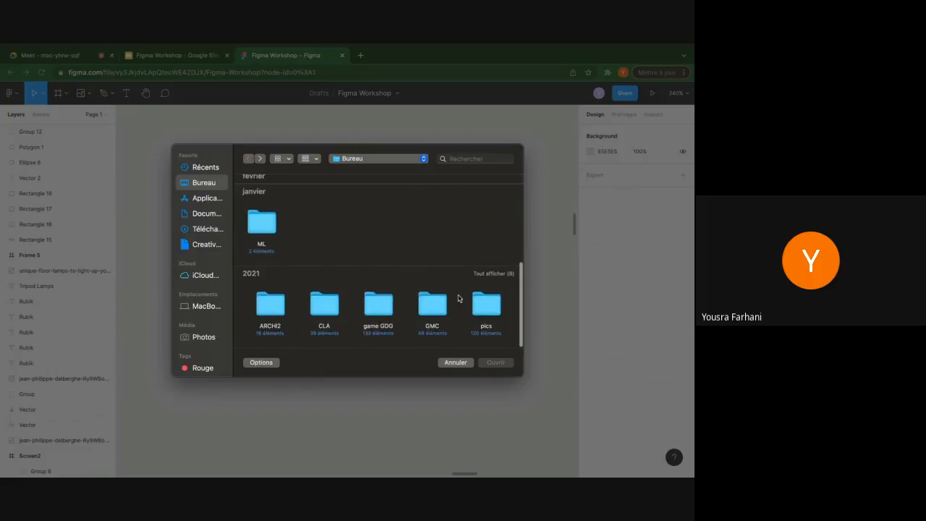
{"action": "double_click", "coordinate": [478, 304]}
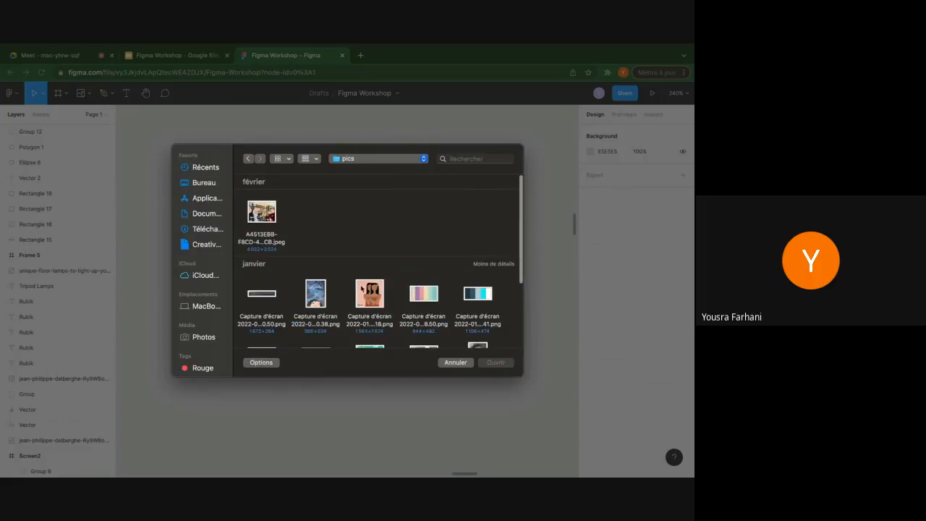
{"action": "left_click", "coordinate": [362, 288]}
{"action": "left_click", "coordinate": [495, 364]}
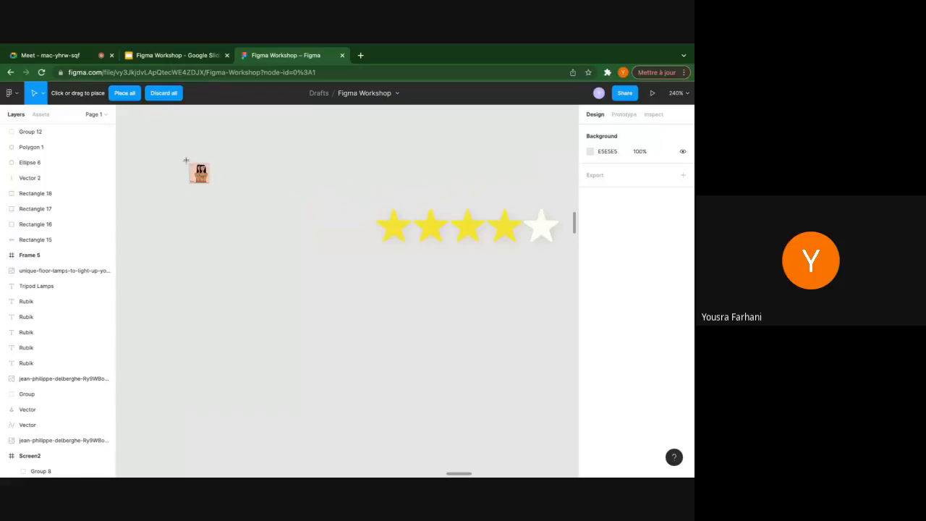
{"action": "left_click_drag", "start_coordinate": [187, 147], "coordinate": [297, 248]}
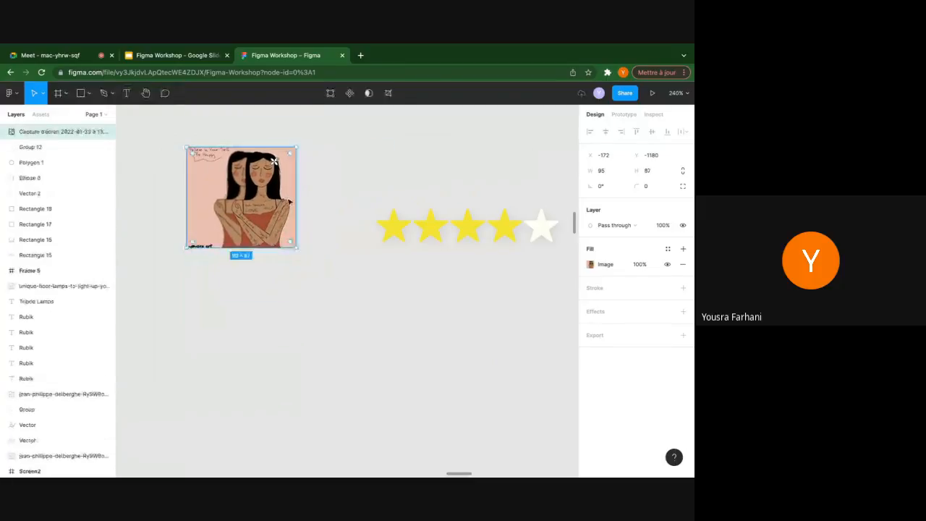
Round the illustration's corners to a radius of 10 and move it slightly to the right
{"action": "scroll", "coordinate": [288, 203], "scroll_direction": "up", "scroll_amount": 3}
{"action": "scroll", "coordinate": [288, 197], "scroll_direction": "up", "scroll_amount": 1}
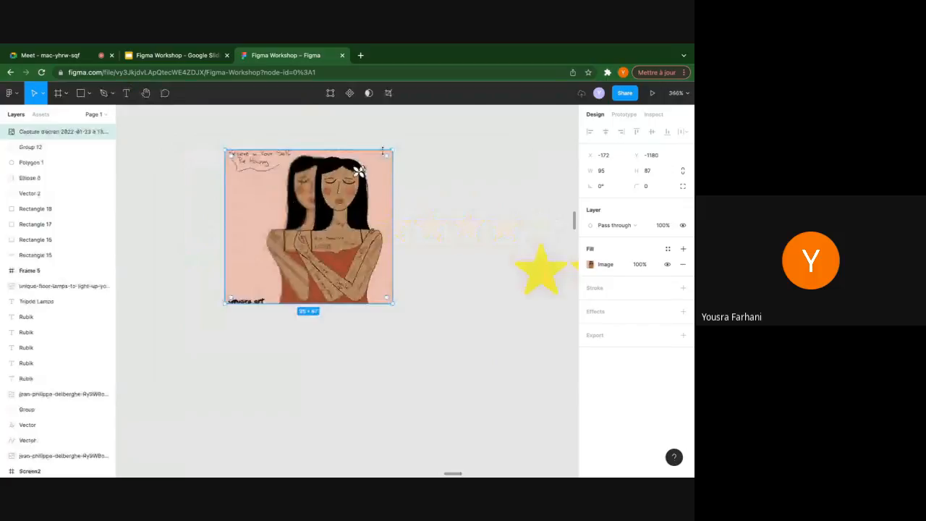
{"action": "left_click_drag", "start_coordinate": [384, 152], "coordinate": [374, 170]}
{"action": "left_click", "coordinate": [405, 178]}
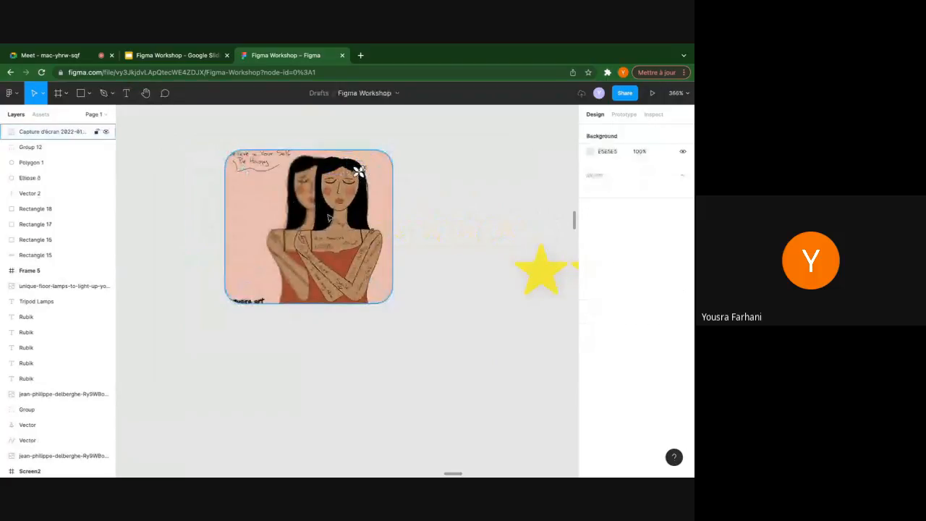
{"action": "left_click_drag", "start_coordinate": [329, 217], "coordinate": [344, 214]}
{"action": "scroll", "coordinate": [377, 204], "scroll_direction": "down", "scroll_amount": 1}
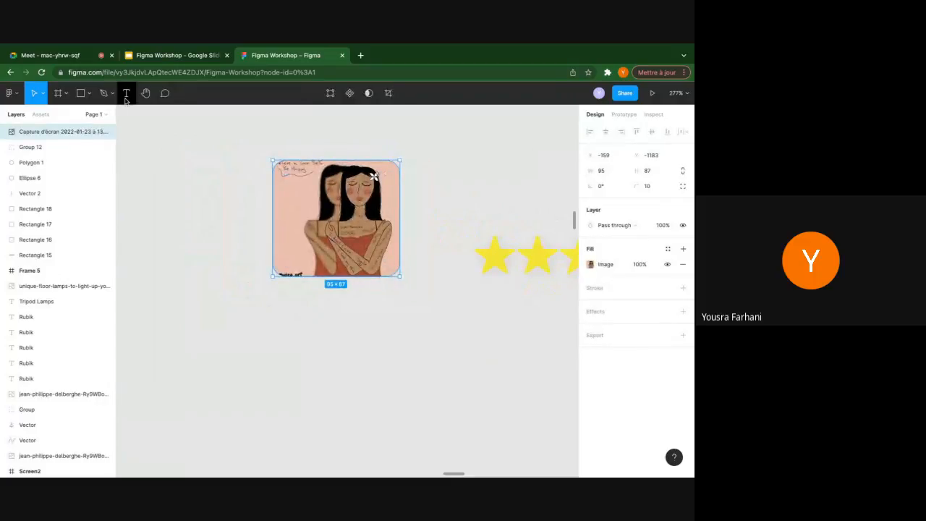
Draw a rectangle about 92 × 71 to the left of the illustration and round its corners to a radius of 11
{"action": "left_click", "coordinate": [82, 96]}
{"action": "left_click_drag", "start_coordinate": [139, 176], "coordinate": [264, 271]}
{"action": "left_click_drag", "start_coordinate": [253, 192], "coordinate": [251, 194]}
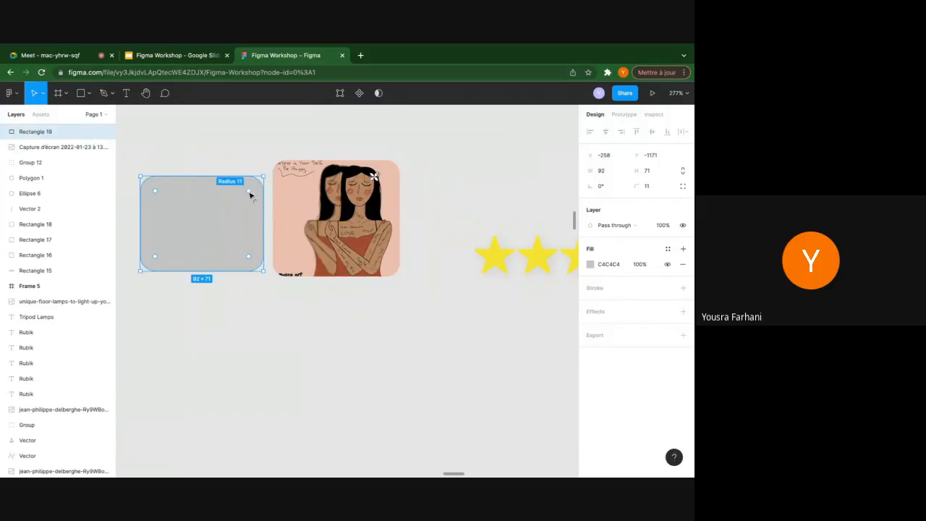
{"action": "left_click", "coordinate": [251, 160]}
{"action": "left_click", "coordinate": [236, 243]}
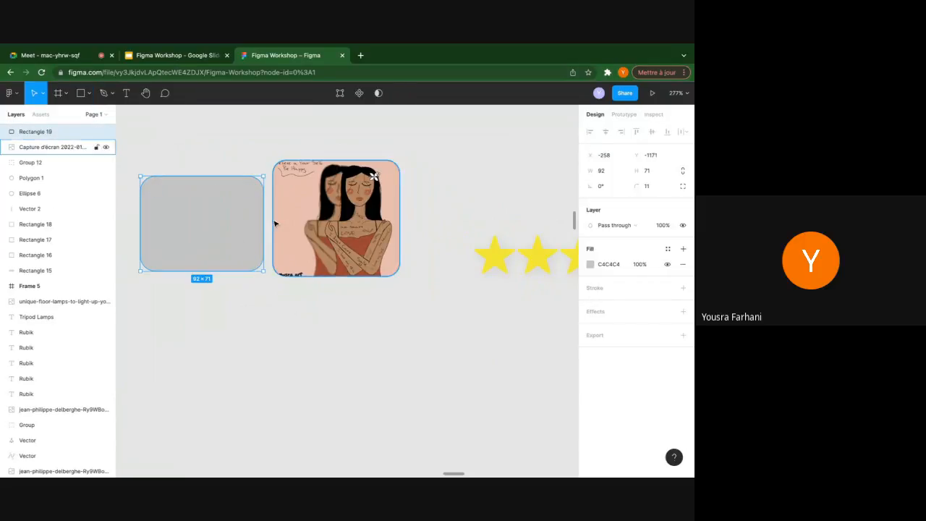
Delete the grey rounded rectangle beside the illustration
{"action": "left_click", "coordinate": [89, 93]}
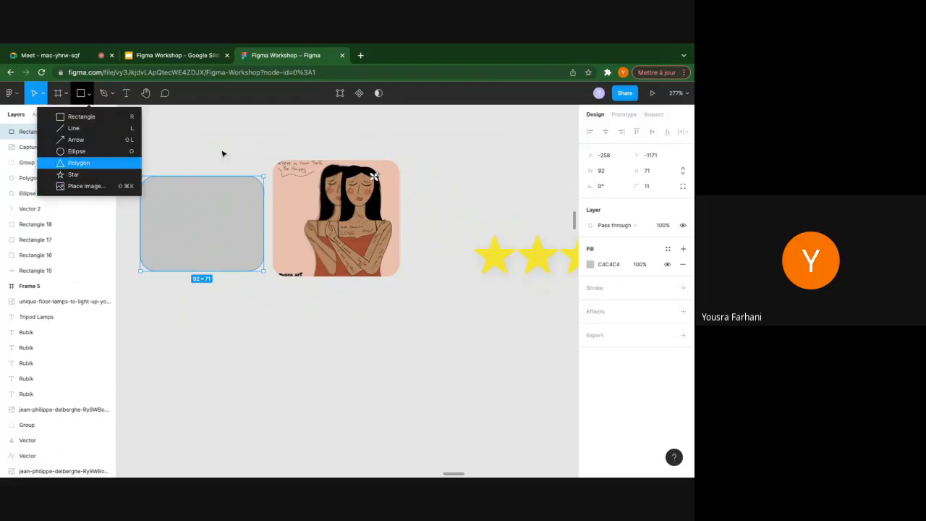
{"action": "left_click", "coordinate": [182, 140]}
{"action": "left_click", "coordinate": [215, 209]}
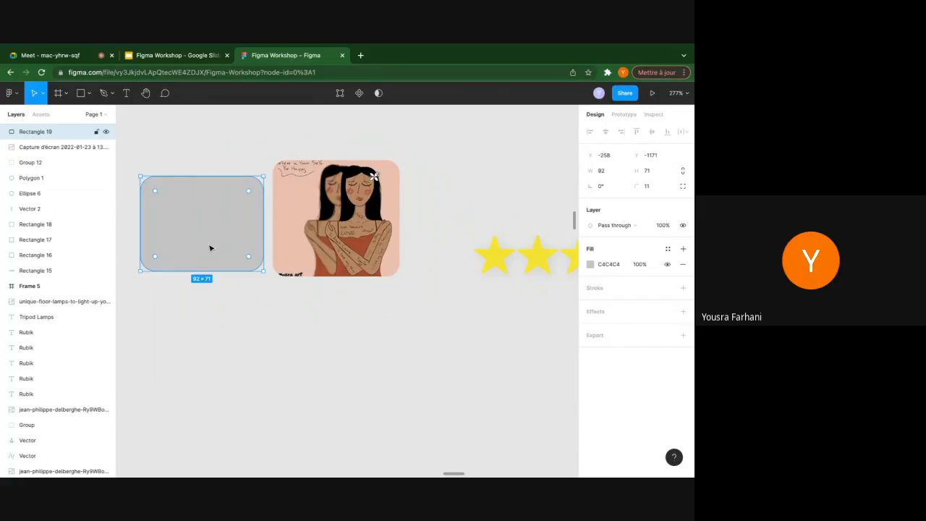
{"action": "key", "text": "Delete"}
Delete the illustration of the two women and the five-star rating row from the canvas
{"action": "scroll", "coordinate": [211, 249], "scroll_direction": "down", "scroll_amount": 4}
{"action": "left_click", "coordinate": [283, 242]}
{"action": "scroll", "coordinate": [283, 242], "scroll_direction": "right", "scroll_amount": 1}
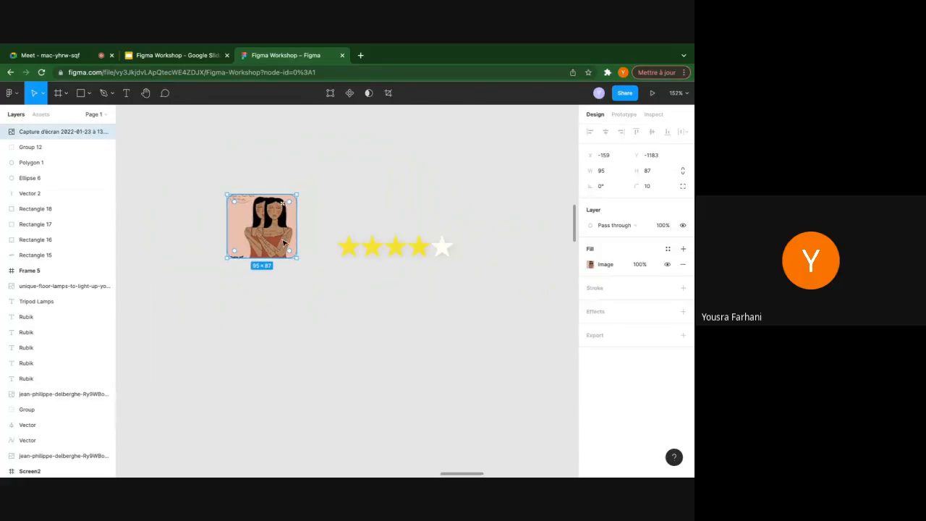
{"action": "key", "text": "Delete"}
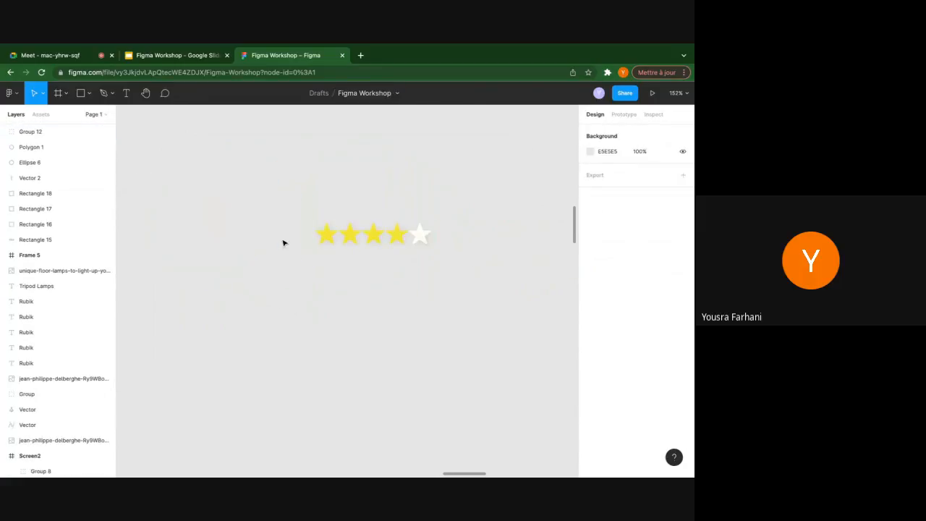
{"action": "scroll", "coordinate": [315, 237], "scroll_direction": "down", "scroll_amount": 1}
{"action": "left_click", "coordinate": [352, 246]}
{"action": "key", "text": "Delete"}
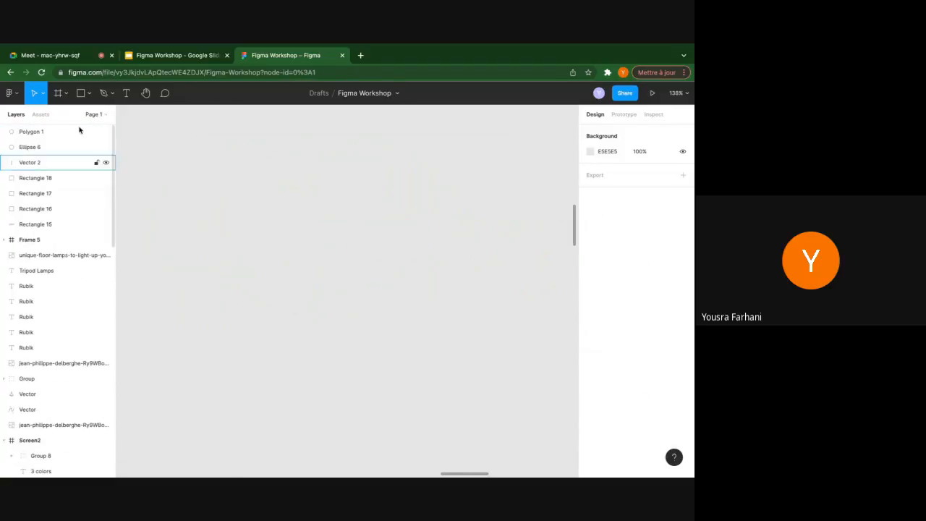
{"action": "left_click", "coordinate": [90, 93]}
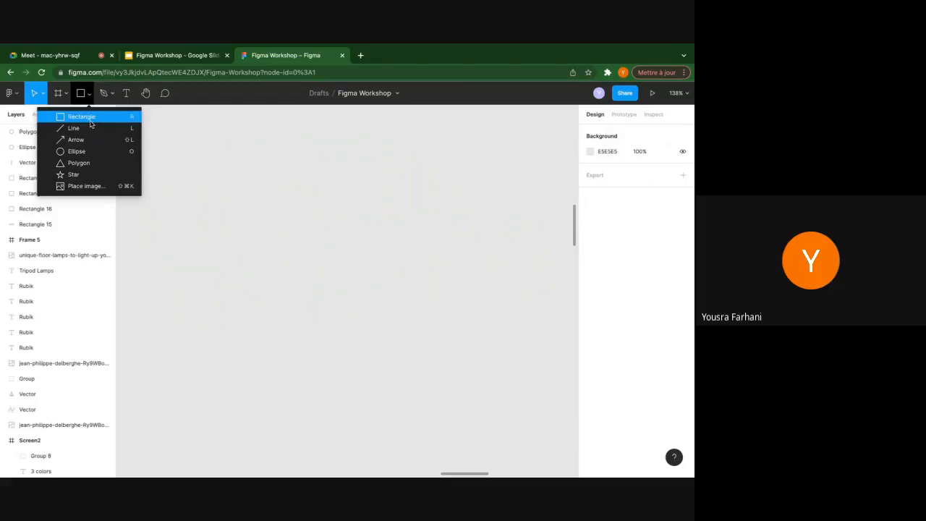
{"action": "left_click", "coordinate": [104, 96]}
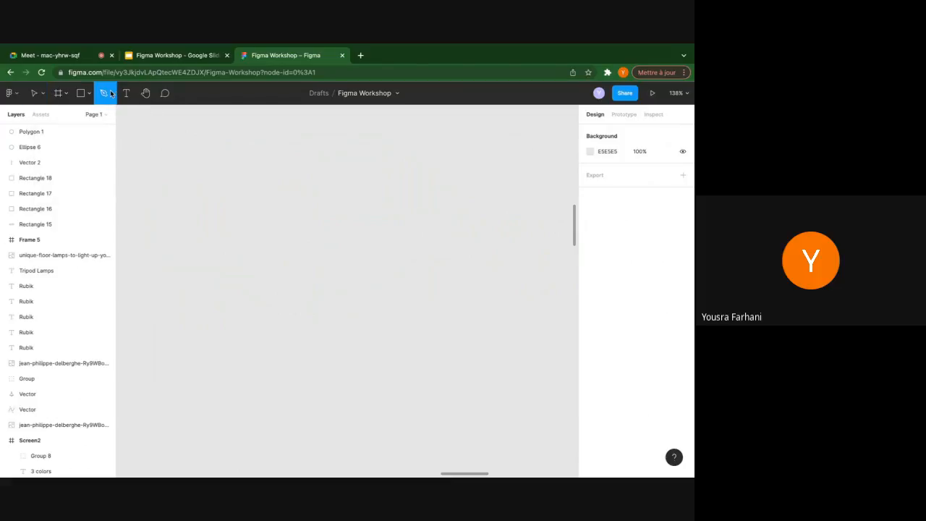
{"action": "scroll", "coordinate": [290, 201], "scroll_direction": "up", "scroll_amount": 5}
{"action": "left_click", "coordinate": [113, 93]}
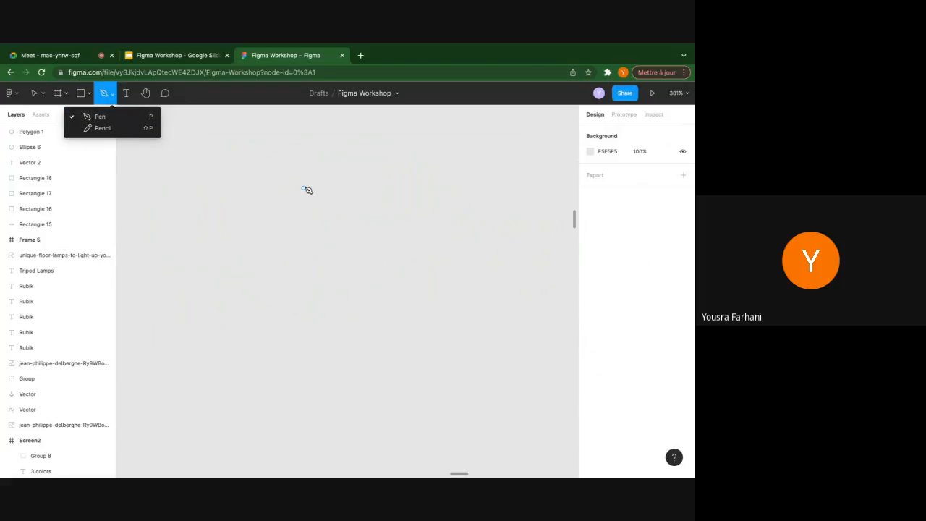
{"action": "left_click", "coordinate": [260, 202]}
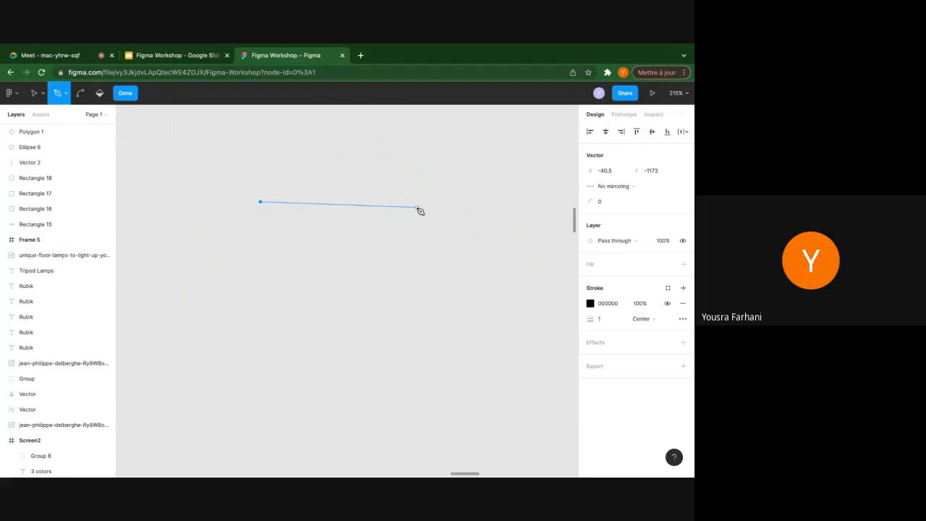
{"action": "left_click", "coordinate": [136, 93]}
Add an iPhone 11 Pro Max frame with a corner radius of 30 and place it to the right of Screen2
{"action": "scroll", "coordinate": [238, 209], "scroll_direction": "down", "scroll_amount": 5}
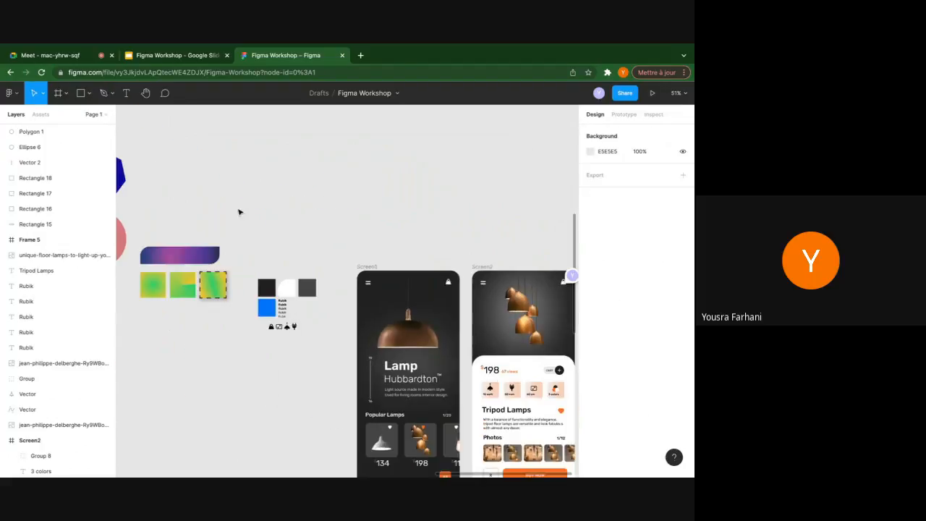
{"action": "left_click", "coordinate": [58, 93]}
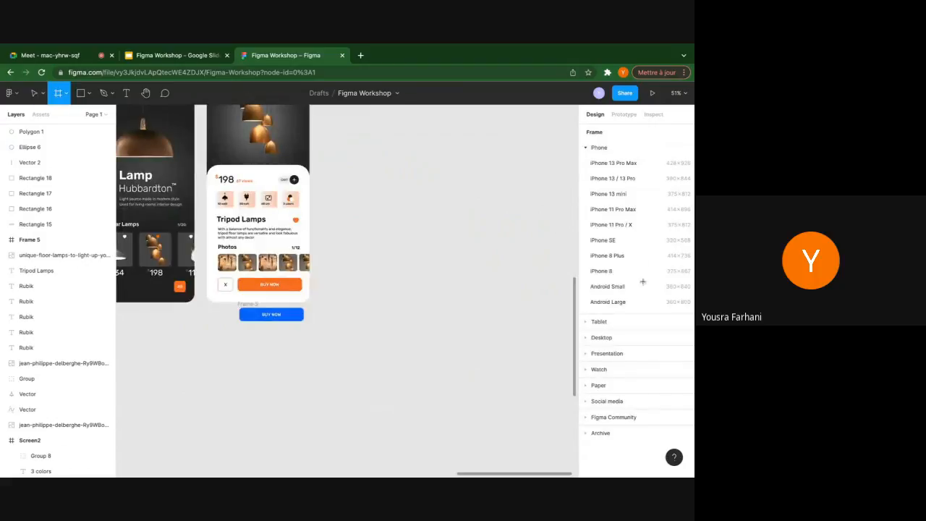
{"action": "left_click", "coordinate": [618, 214]}
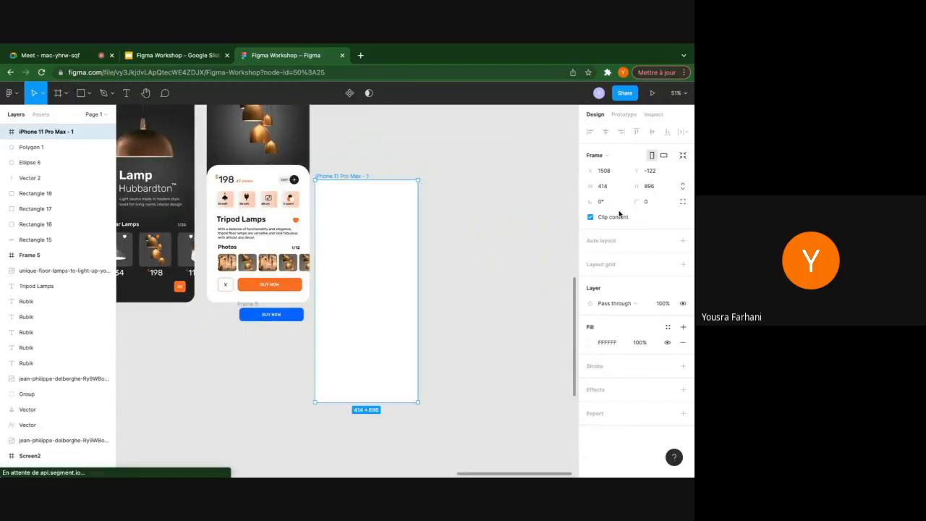
{"action": "left_click", "coordinate": [654, 206]}
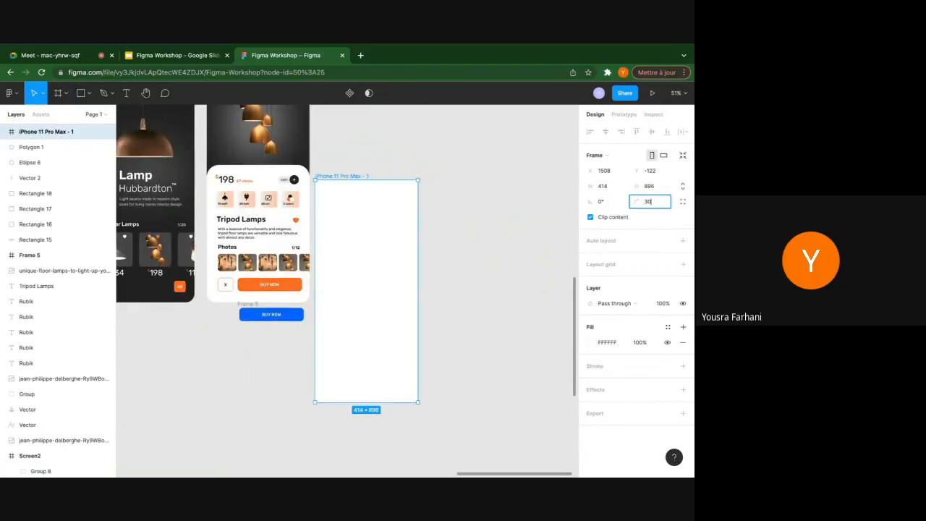
{"action": "key", "text": "Return"}
{"action": "scroll", "coordinate": [516, 181], "scroll_direction": "down", "scroll_amount": 5}
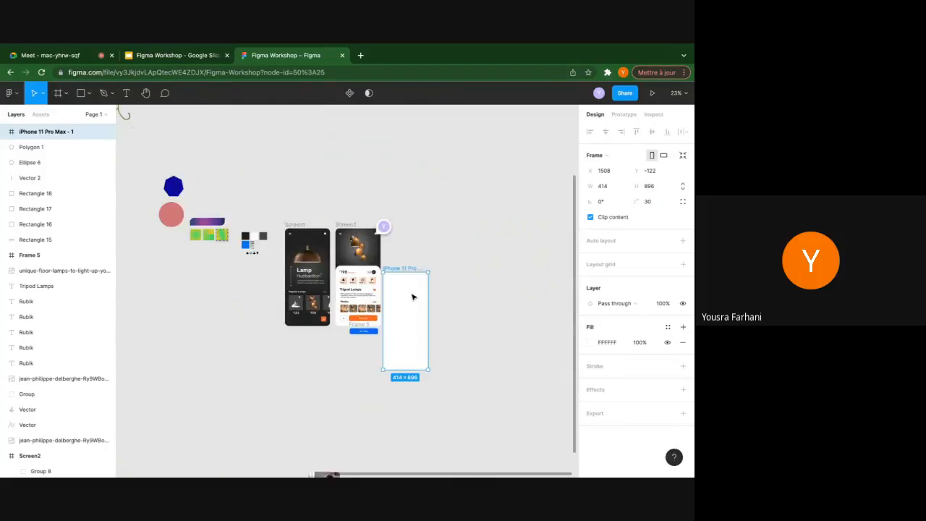
{"action": "left_click_drag", "start_coordinate": [447, 250], "coordinate": [422, 263]}
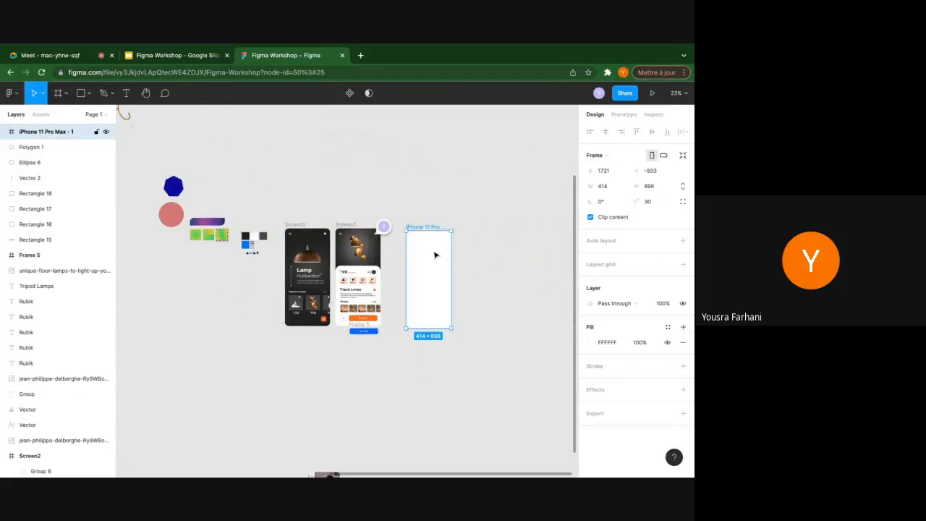
Draw a closed Pen outline across the top of the iPhone 11 Pro Max frame, with a zigzag lower edge and the frame's upper corners
{"action": "scroll", "coordinate": [434, 255], "scroll_direction": "up", "scroll_amount": 5}
{"action": "scroll", "coordinate": [435, 254], "scroll_direction": "down", "scroll_amount": 2}
{"action": "scroll", "coordinate": [435, 255], "scroll_direction": "right", "scroll_amount": 2}
{"action": "left_click", "coordinate": [105, 94]}
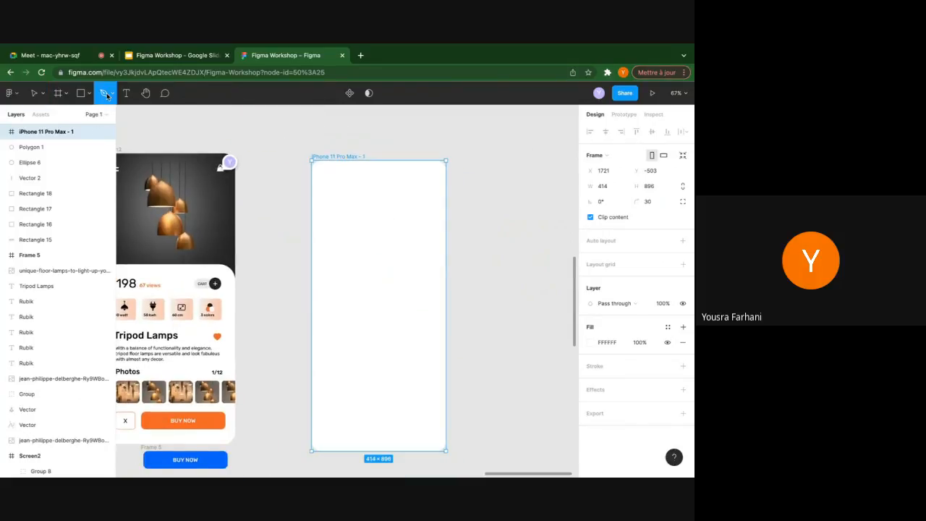
{"action": "left_click", "coordinate": [312, 219]}
{"action": "left_click", "coordinate": [359, 199]}
{"action": "left_click", "coordinate": [418, 219]}
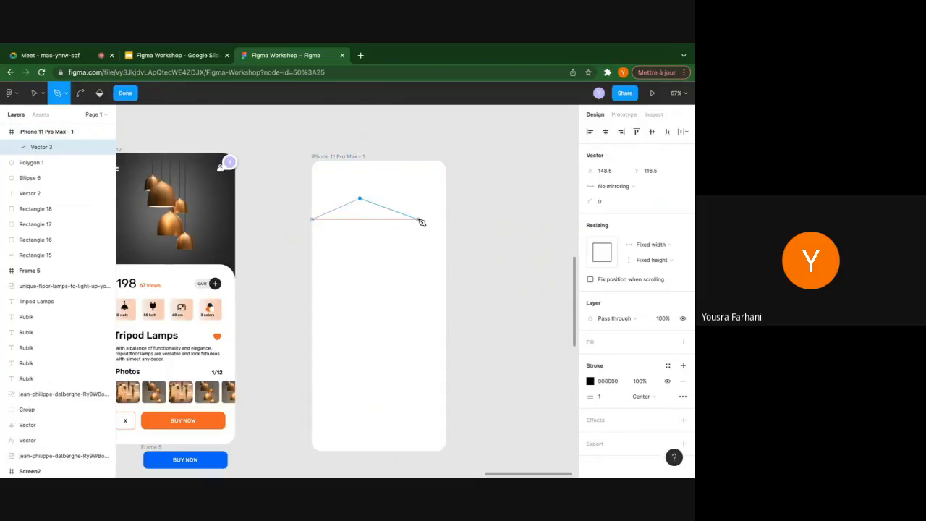
{"action": "left_click", "coordinate": [446, 214]}
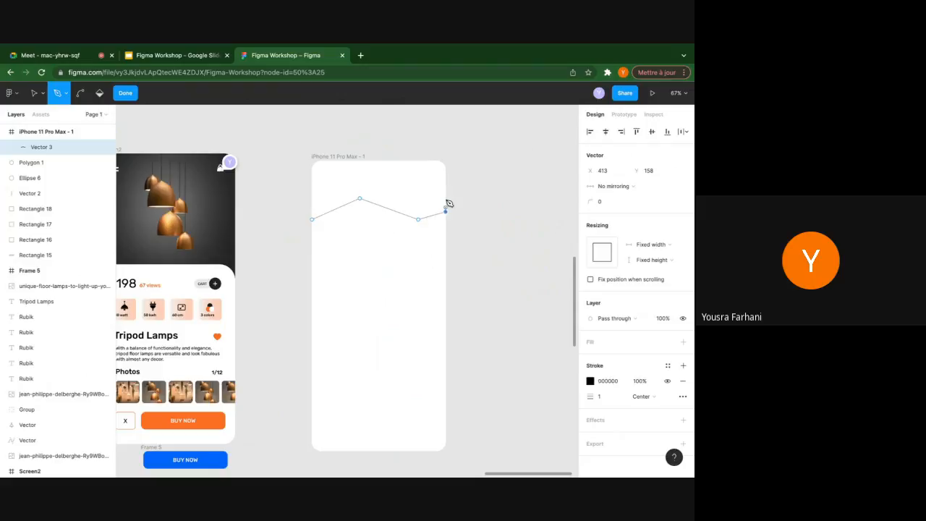
{"action": "left_click", "coordinate": [445, 161]}
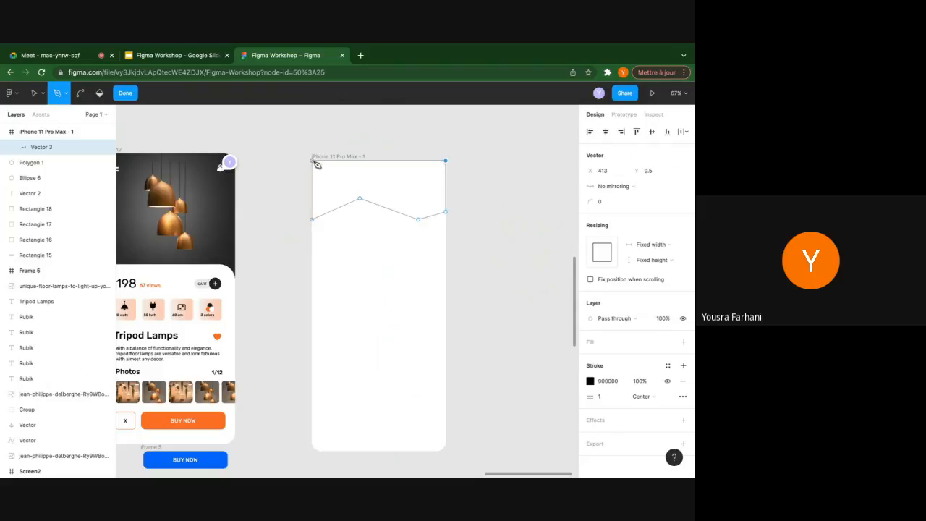
{"action": "left_click", "coordinate": [312, 161]}
{"action": "left_click", "coordinate": [312, 219]}
Bend the outline's two inner lower points into a smooth wave, keeping the right-edge point sharp, and finish editing the vector
{"action": "left_click", "coordinate": [79, 95]}
{"action": "scroll", "coordinate": [338, 208], "scroll_direction": "up", "scroll_amount": 5}
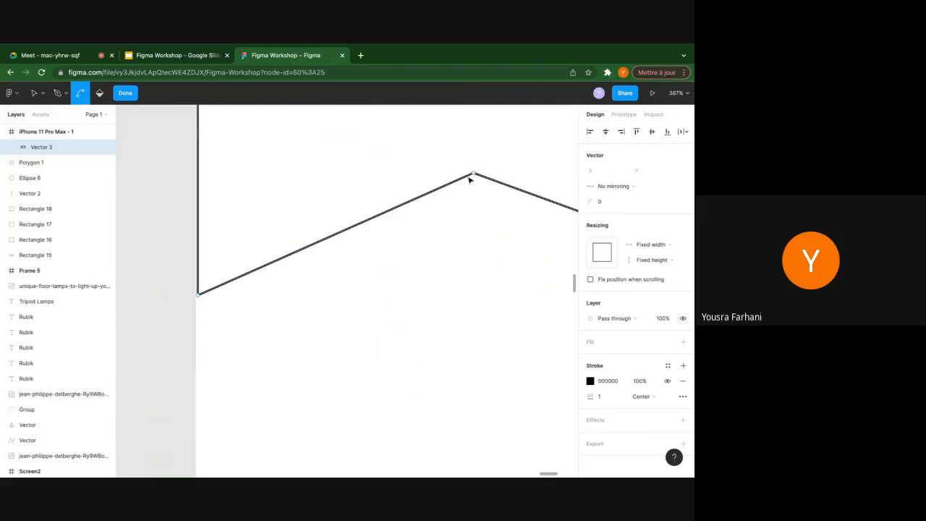
{"action": "key", "text": "minus"}
{"action": "left_click", "coordinate": [404, 199]}
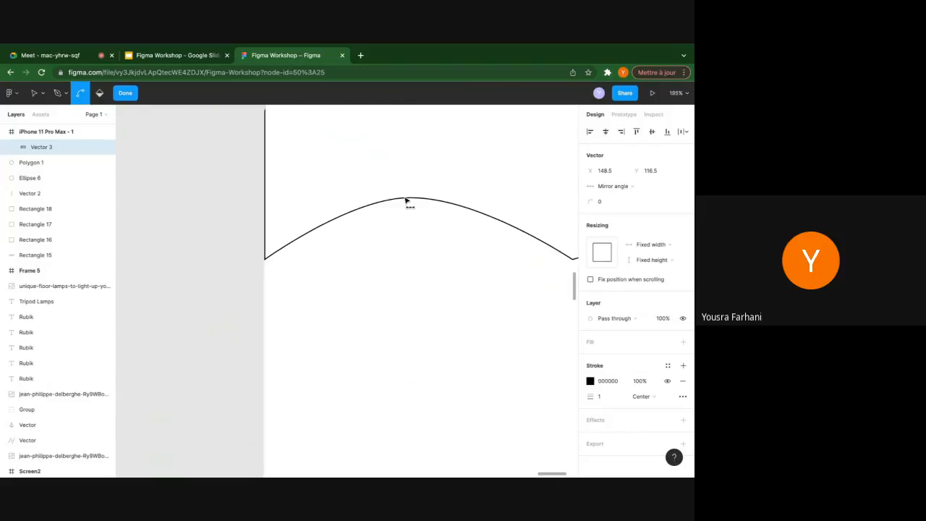
{"action": "scroll", "coordinate": [407, 201], "scroll_direction": "right", "scroll_amount": 4}
{"action": "left_click", "coordinate": [322, 272]}
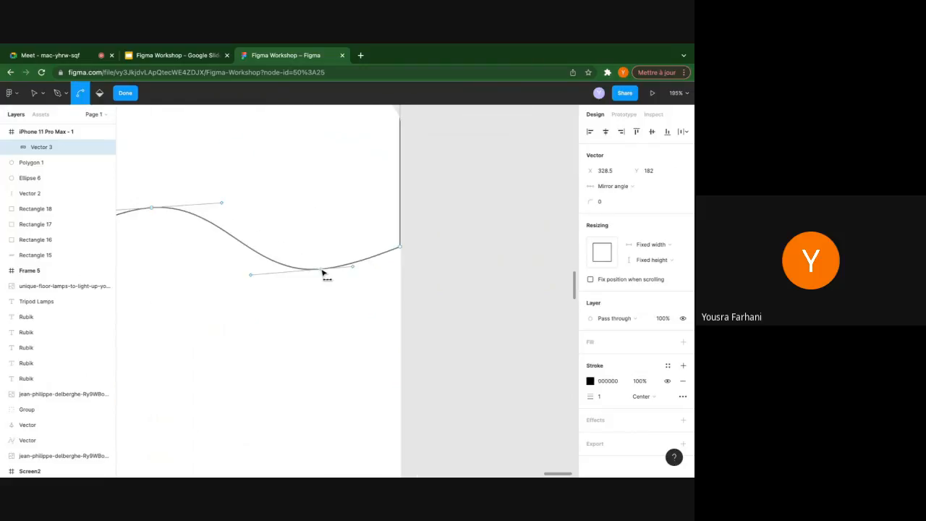
{"action": "left_click", "coordinate": [401, 249]}
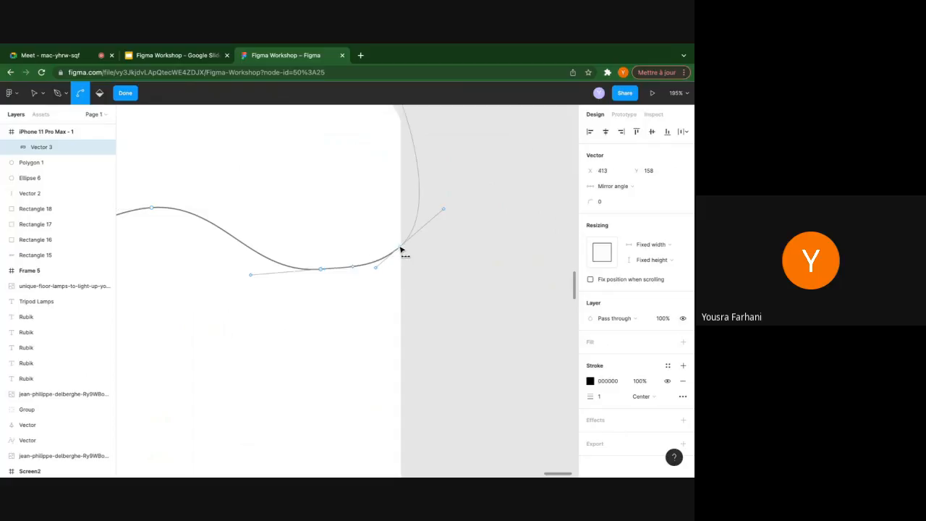
{"action": "left_click", "coordinate": [402, 251]}
{"action": "scroll", "coordinate": [402, 250], "scroll_direction": "down", "scroll_amount": 5}
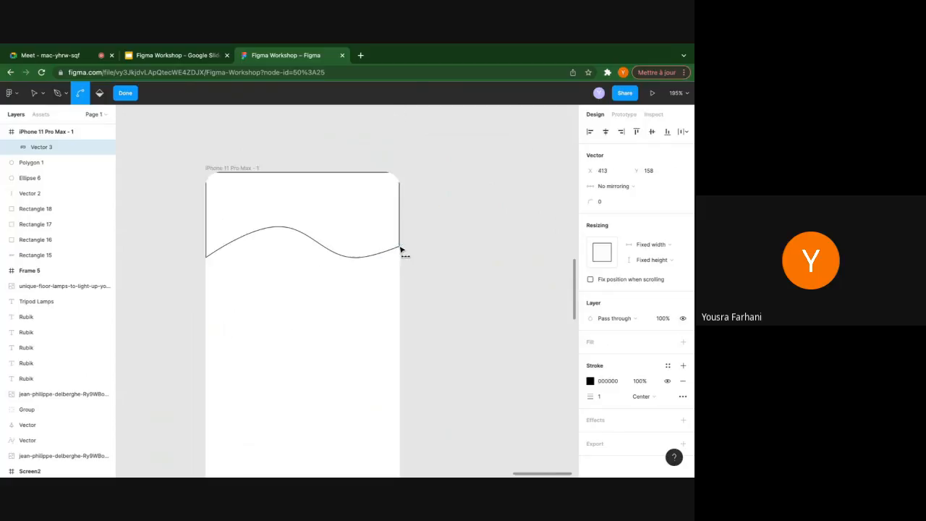
{"action": "left_click", "coordinate": [125, 93]}
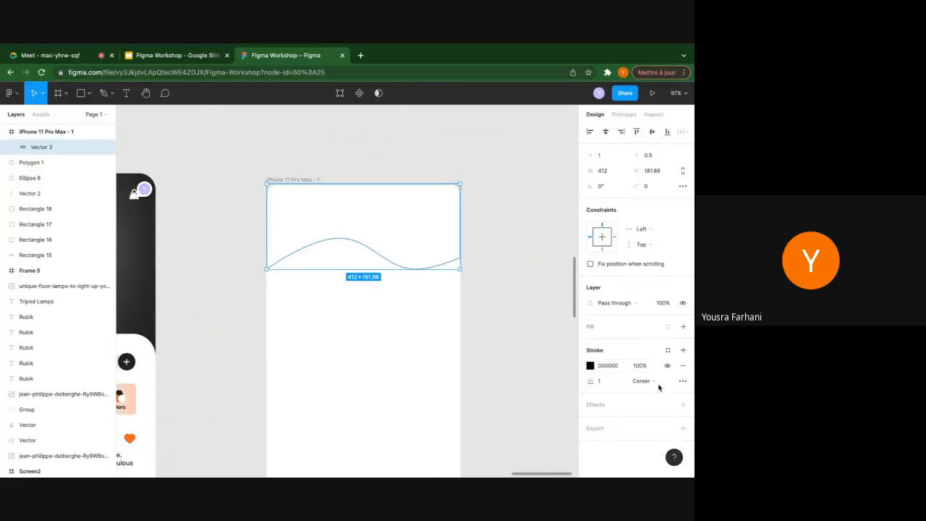
Try a linear gradient starting with A73030 on the wave shape's stroke
{"action": "left_click", "coordinate": [590, 365]}
{"action": "left_click", "coordinate": [486, 226]}
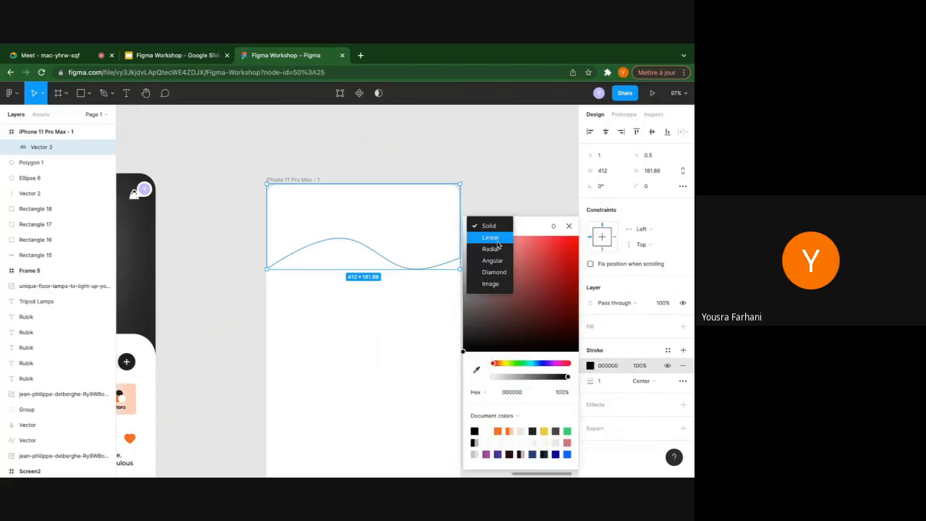
{"action": "left_click", "coordinate": [495, 239]}
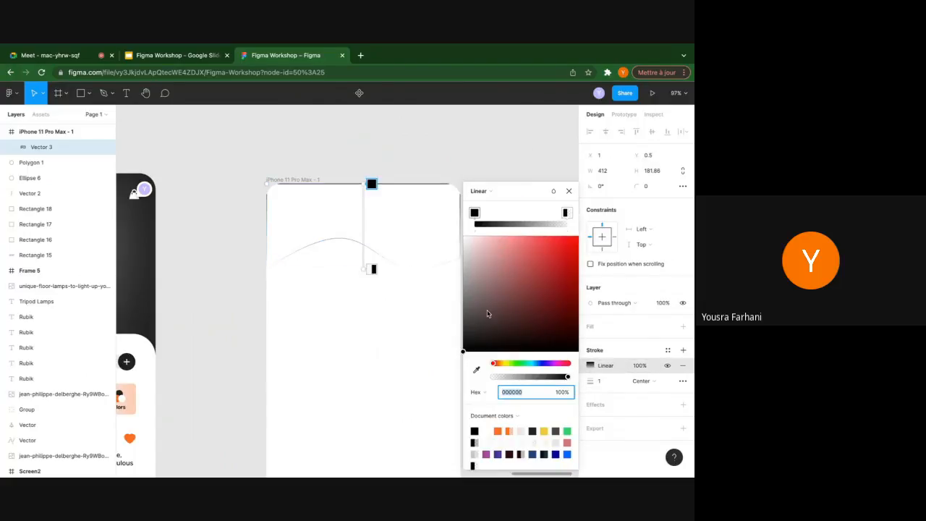
{"action": "left_click", "coordinate": [546, 276]}
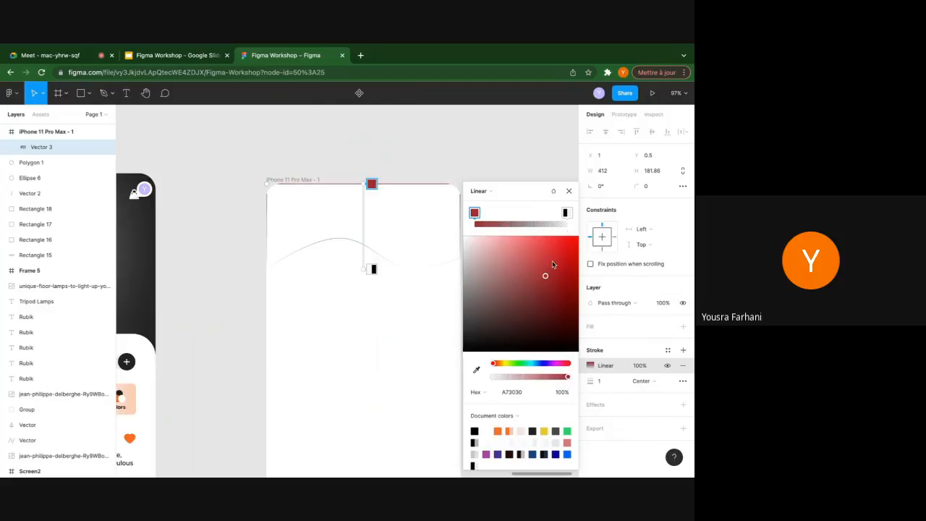
{"action": "left_click", "coordinate": [569, 190]}
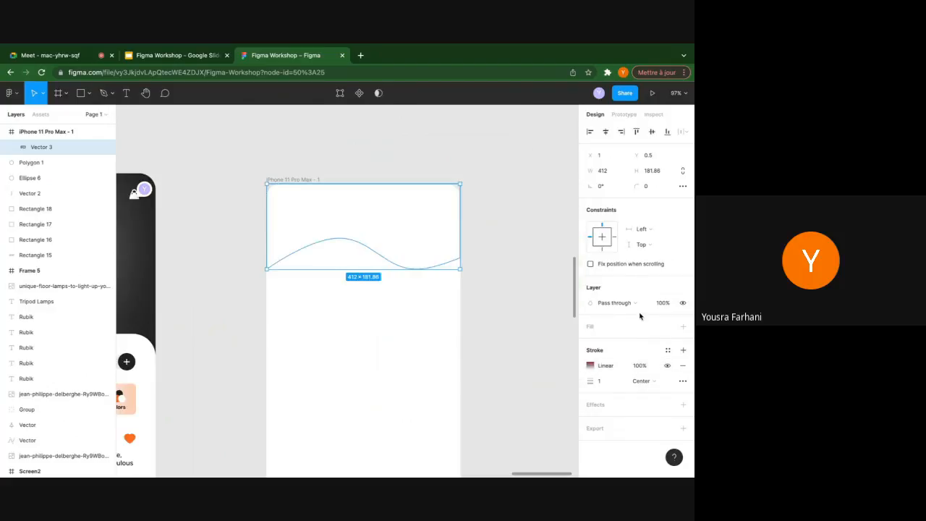
Remove the wave shape's stroke and add a linear gradient fill starting with purple C13EFF
{"action": "left_click", "coordinate": [682, 365]}
{"action": "left_click", "coordinate": [683, 326]}
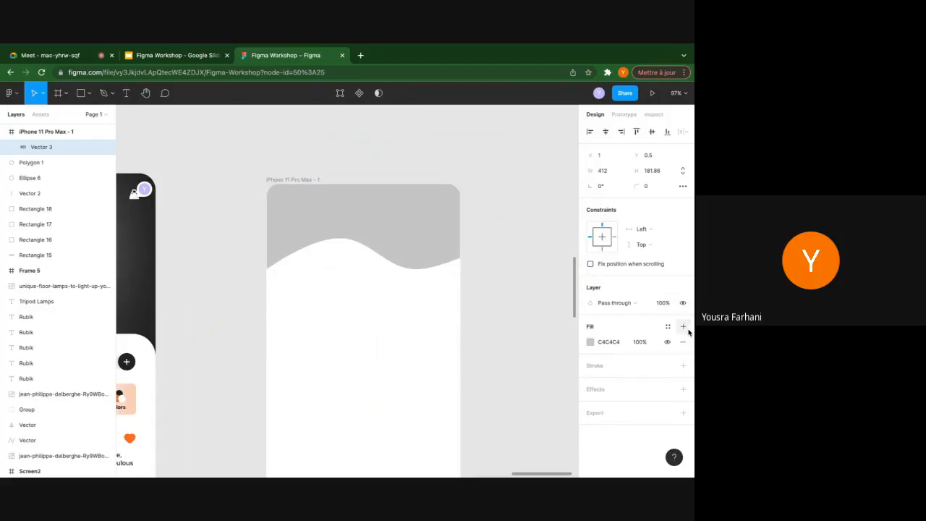
{"action": "left_click", "coordinate": [590, 341]}
{"action": "left_click", "coordinate": [477, 226]}
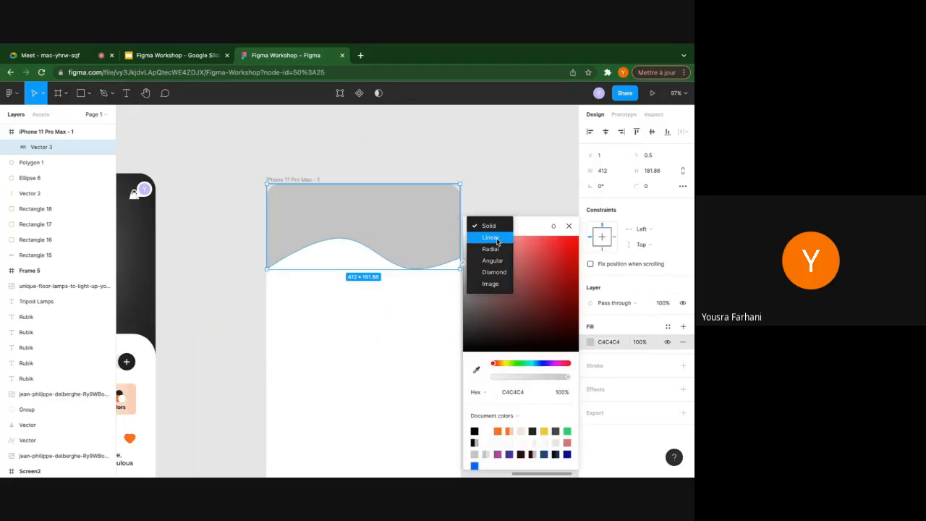
{"action": "left_click", "coordinate": [497, 241]}
{"action": "left_click_drag", "start_coordinate": [548, 264], "coordinate": [551, 234]}
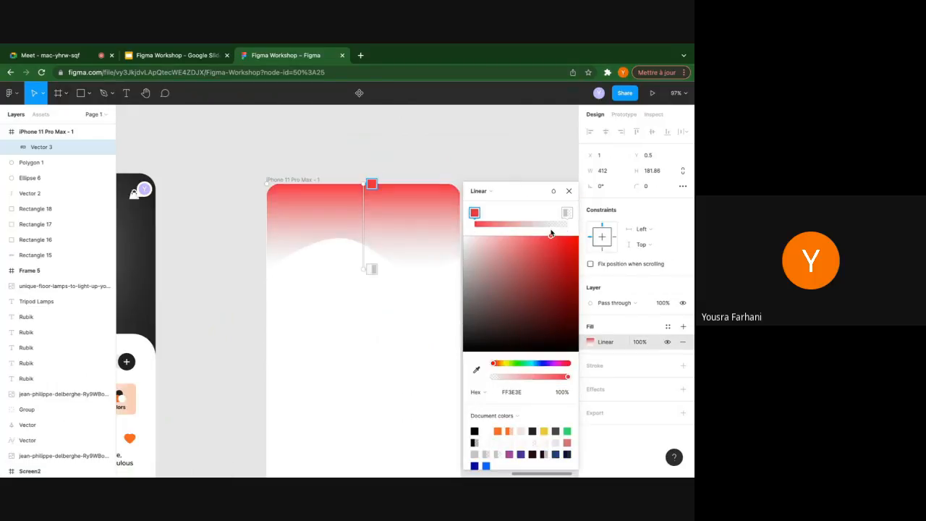
{"action": "left_click", "coordinate": [543, 364]}
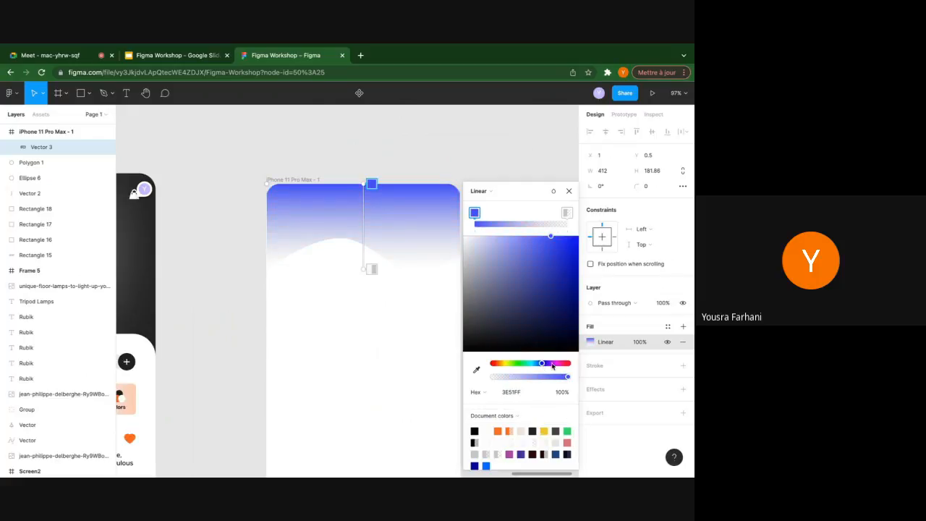
{"action": "left_click", "coordinate": [552, 363]}
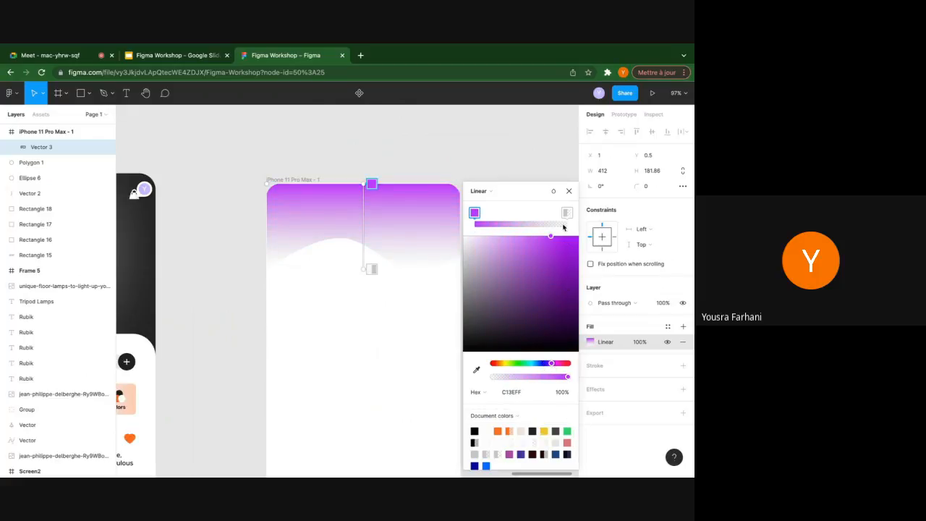
Set the fill gradient's end stop to A684B7 at 96% opacity and select the finished wave shape
{"action": "left_click", "coordinate": [567, 214]}
{"action": "mouse_move", "coordinate": [517, 262]}
{"action": "left_mouse_down"}
{"action": "mouse_move", "coordinate": [480, 257]}
{"action": "mouse_move", "coordinate": [492, 243]}
{"action": "mouse_move", "coordinate": [497, 253]}
{"action": "mouse_move", "coordinate": [543, 255]}
{"action": "mouse_move", "coordinate": [548, 278]}
{"action": "mouse_move", "coordinate": [574, 272]}
{"action": "mouse_move", "coordinate": [514, 268]}
{"action": "mouse_move", "coordinate": [497, 313]}
{"action": "mouse_move", "coordinate": [495, 271]}
{"action": "left_mouse_up"}
{"action": "left_click_drag", "start_coordinate": [494, 377], "coordinate": [565, 379]}
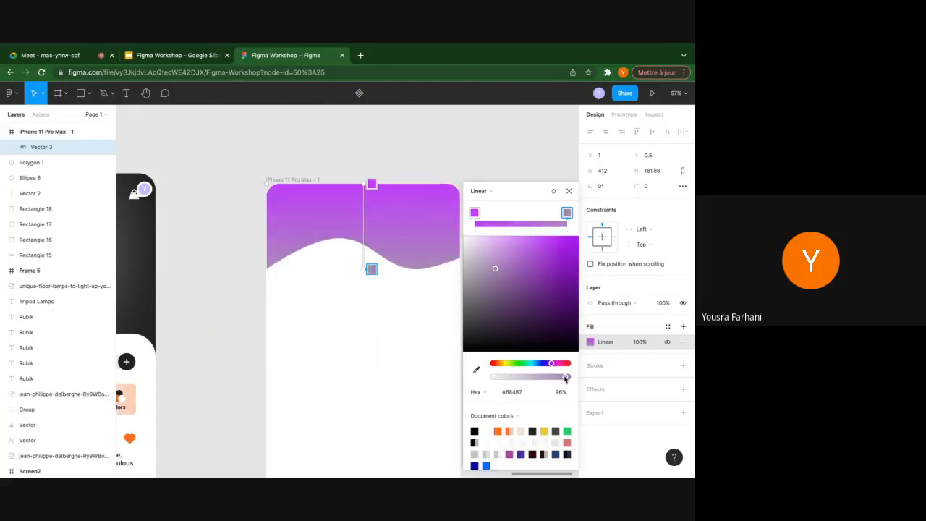
{"action": "left_click", "coordinate": [568, 191]}
{"action": "left_click", "coordinate": [448, 306]}
{"action": "scroll", "coordinate": [403, 341], "scroll_direction": "down", "scroll_amount": 5}
{"action": "left_click", "coordinate": [405, 215]}
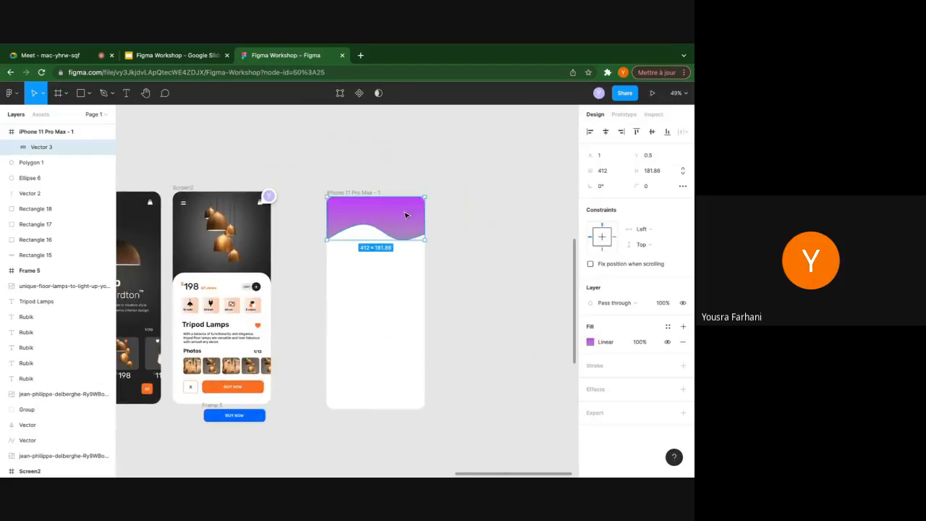
{"action": "scroll", "coordinate": [405, 215], "scroll_direction": "up", "scroll_amount": 5}
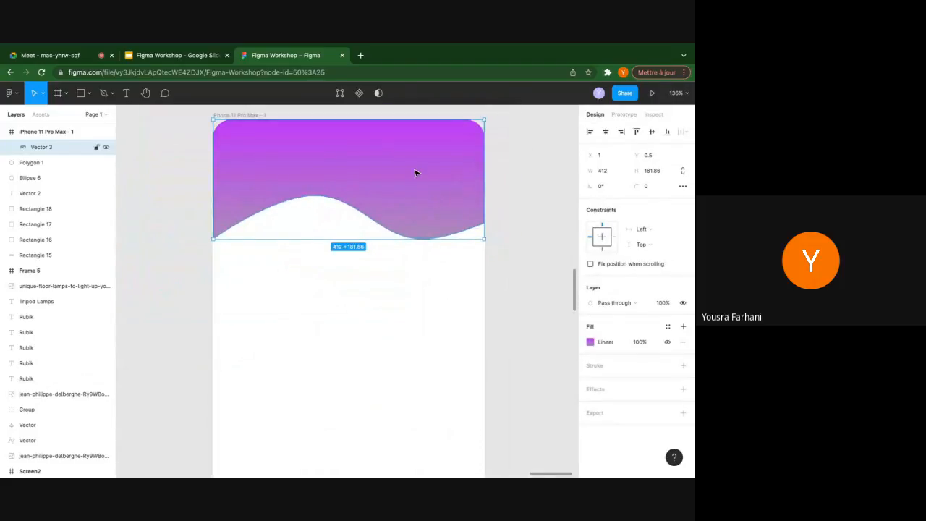
Move the iPhone 11 Pro Max - 1 frame slightly up and left to X 1706, Y -525
{"action": "scroll", "coordinate": [411, 171], "scroll_direction": "down", "scroll_amount": 4}
{"action": "left_click", "coordinate": [463, 179]}
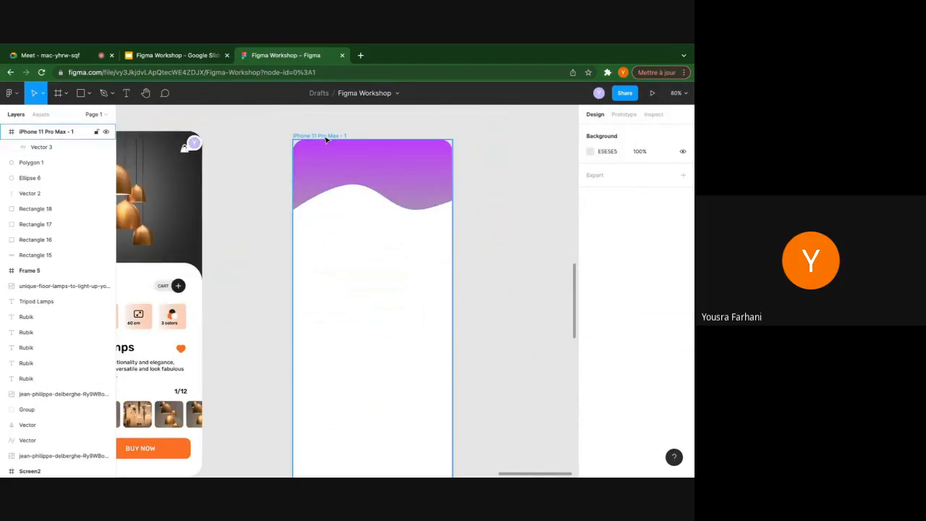
{"action": "left_click_drag", "start_coordinate": [326, 139], "coordinate": [320, 131]}
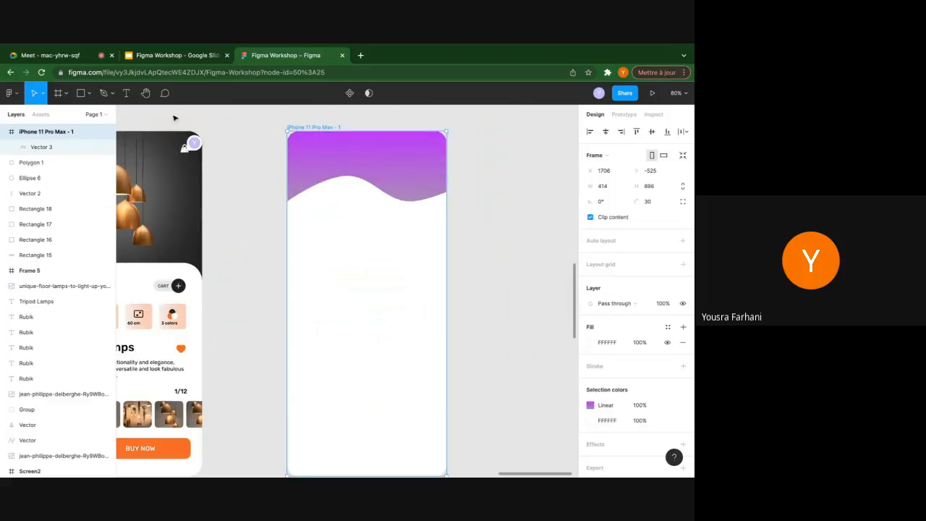
{"action": "left_click", "coordinate": [88, 94]}
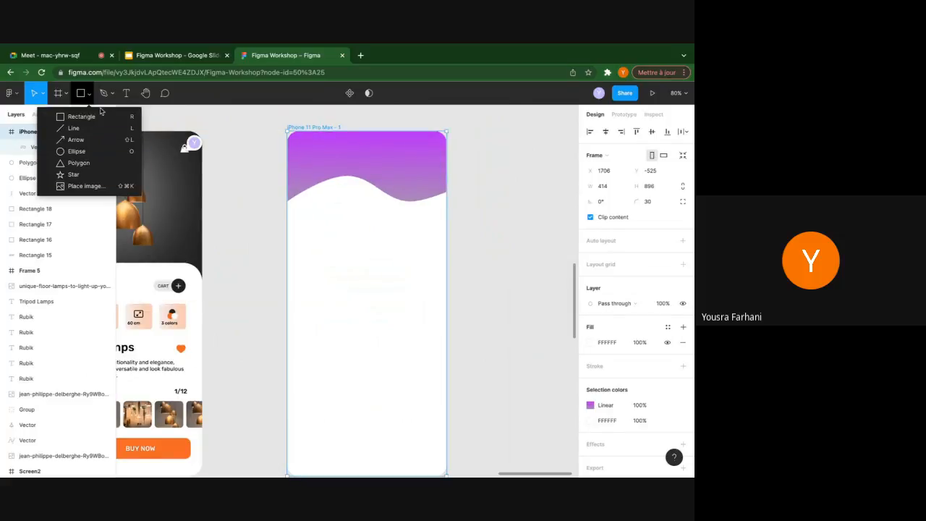
{"action": "left_click", "coordinate": [109, 98]}
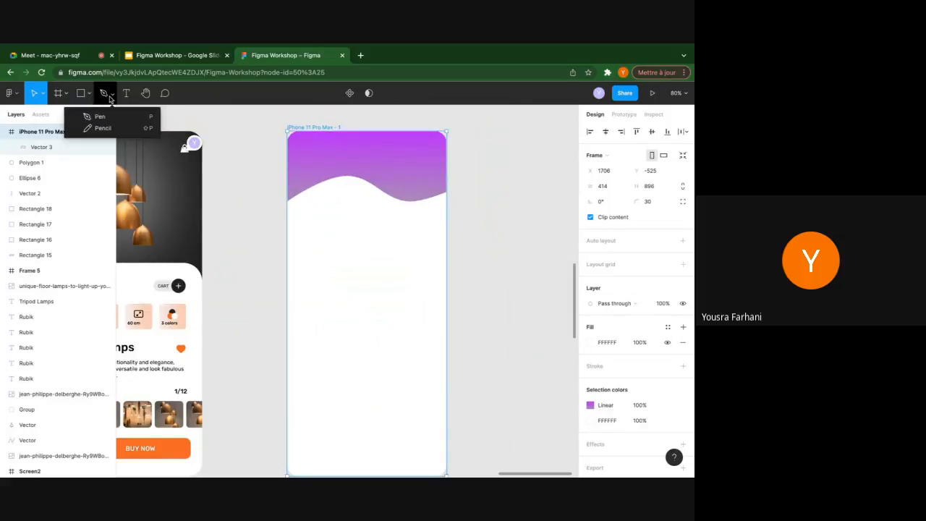
{"action": "left_click", "coordinate": [259, 140]}
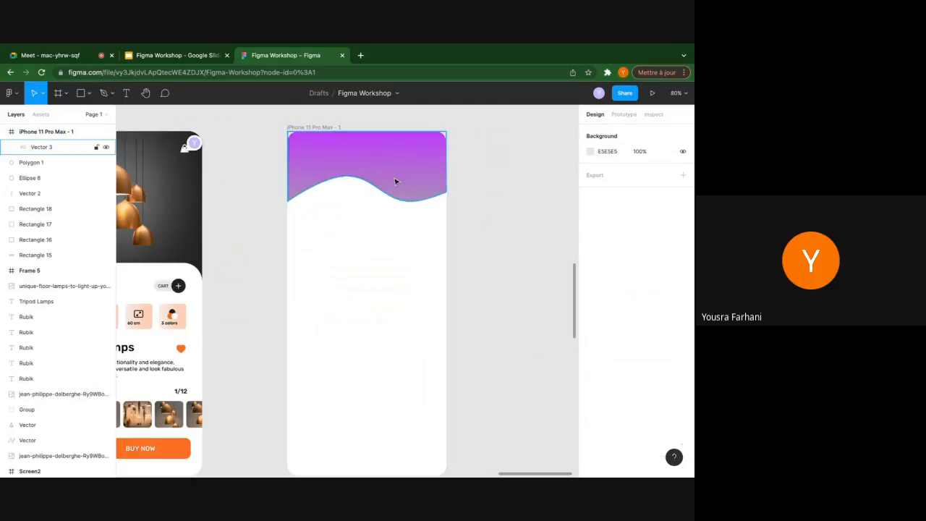
{"action": "scroll", "coordinate": [444, 157], "scroll_direction": "down", "scroll_amount": 3}
{"action": "left_click", "coordinate": [427, 156]}
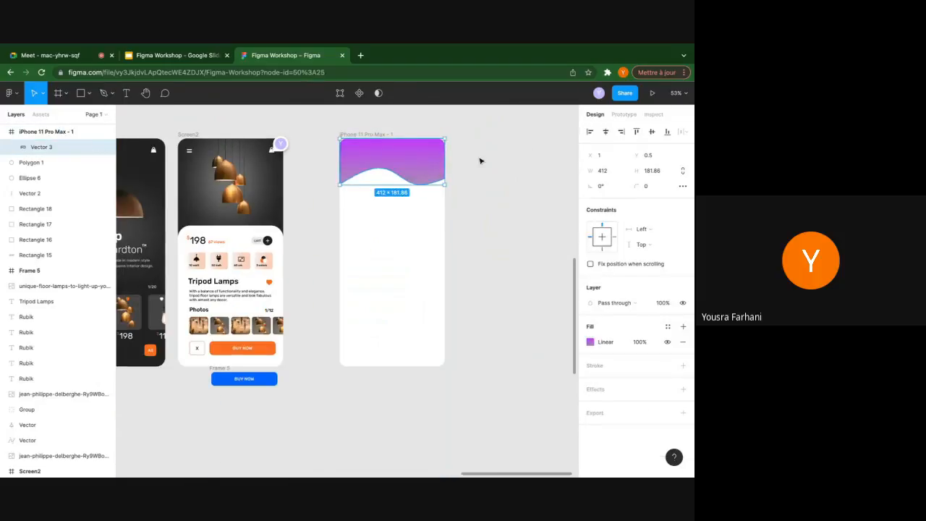
{"action": "left_click", "coordinate": [481, 160]}
{"action": "scroll", "coordinate": [480, 161], "scroll_direction": "right", "scroll_amount": 1}
{"action": "scroll", "coordinate": [480, 161], "scroll_direction": "right", "scroll_amount": 1}
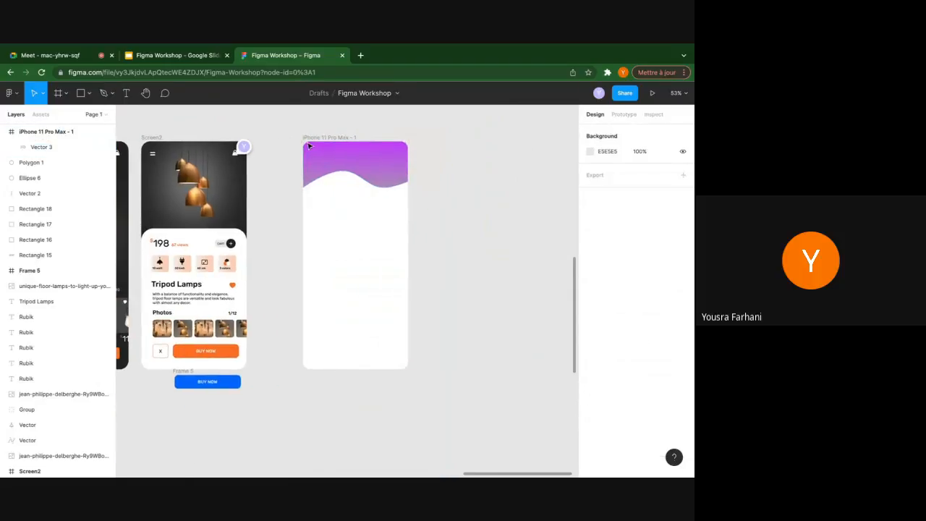
Add the text "Hello world" in the white area below the wave and centre it roughly at X 160, Y 313
{"action": "left_click", "coordinate": [126, 94]}
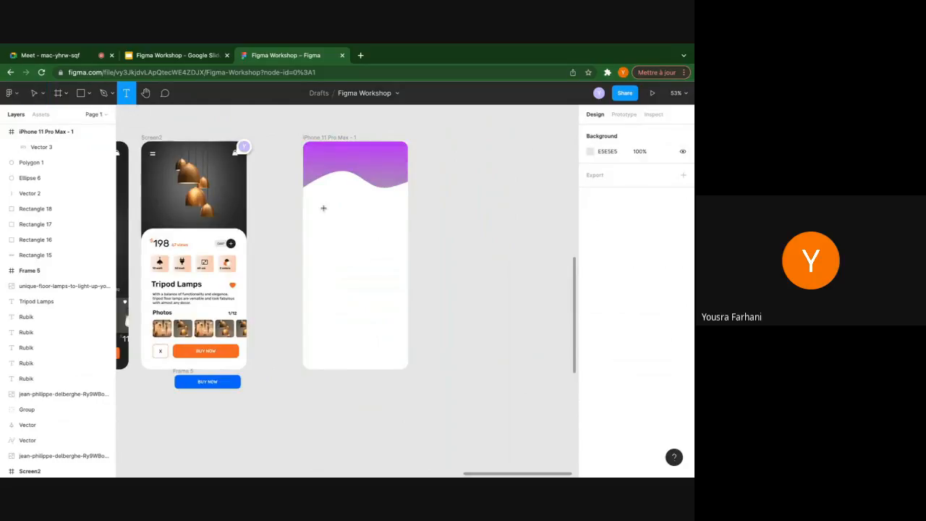
{"action": "scroll", "coordinate": [323, 209], "scroll_direction": "up", "scroll_amount": 5}
{"action": "scroll", "coordinate": [323, 208], "scroll_direction": "down", "scroll_amount": 1}
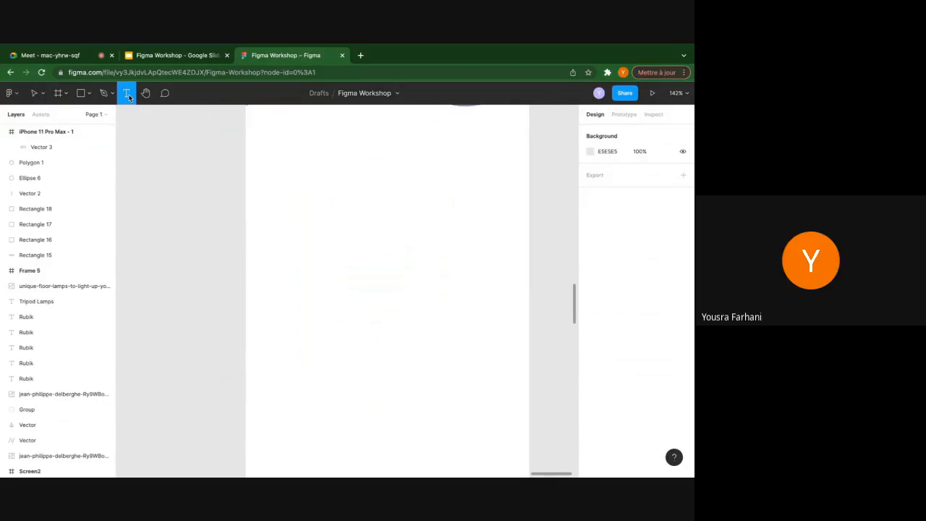
{"action": "left_click", "coordinate": [308, 196]}
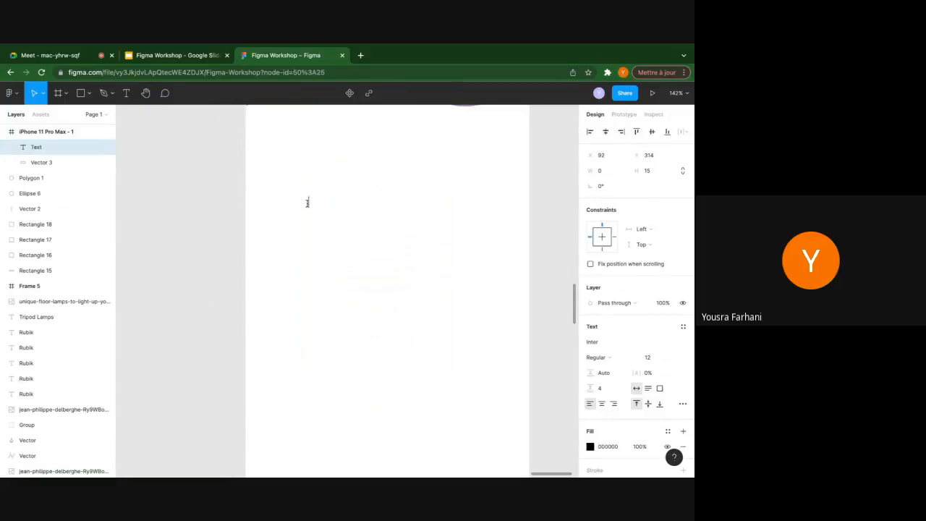
{"action": "type", "text": "Hello world"}
{"action": "key", "text": "Escape"}
{"action": "left_click_drag", "start_coordinate": [347, 206], "coordinate": [393, 205]}
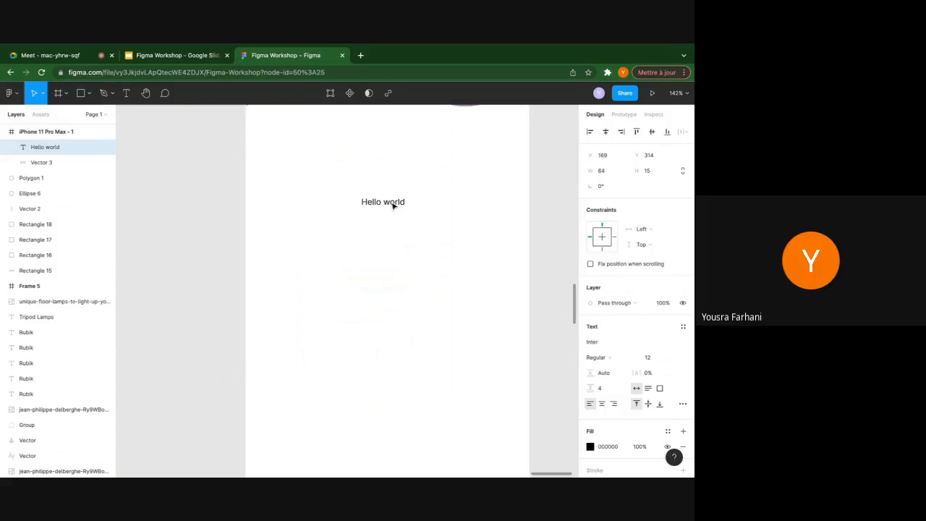
Change the Hello world text's font to Inria Sans
{"action": "scroll", "coordinate": [462, 286], "scroll_direction": "up", "scroll_amount": 5}
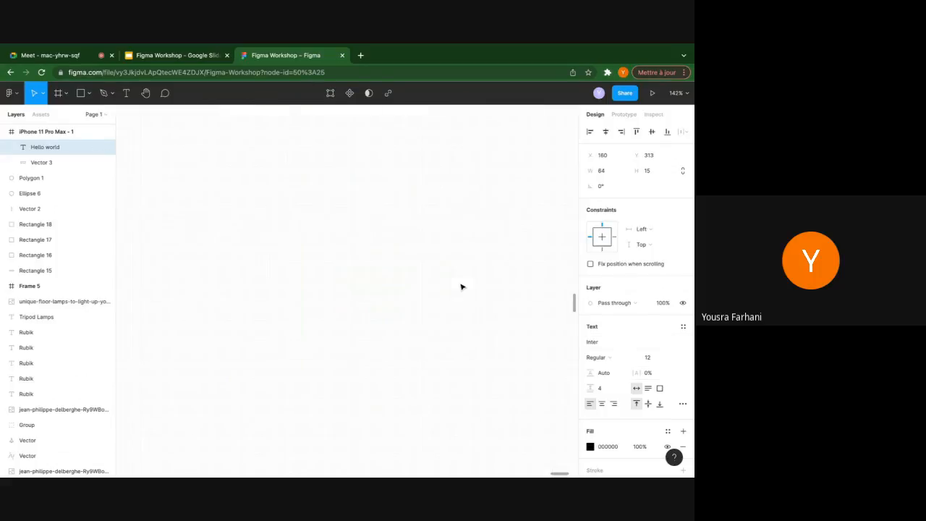
{"action": "scroll", "coordinate": [463, 286], "scroll_direction": "up", "scroll_amount": 3}
{"action": "scroll", "coordinate": [462, 286], "scroll_direction": "left", "scroll_amount": 1}
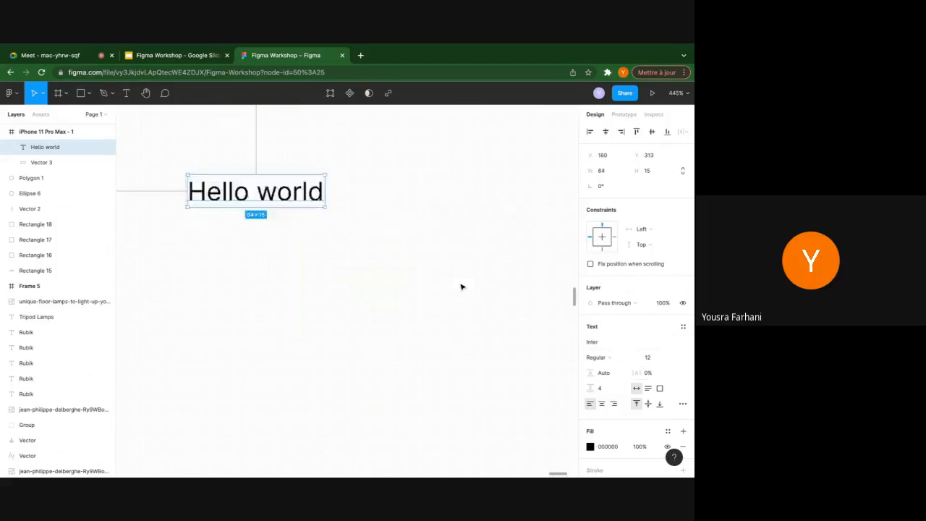
{"action": "left_click", "coordinate": [685, 343]}
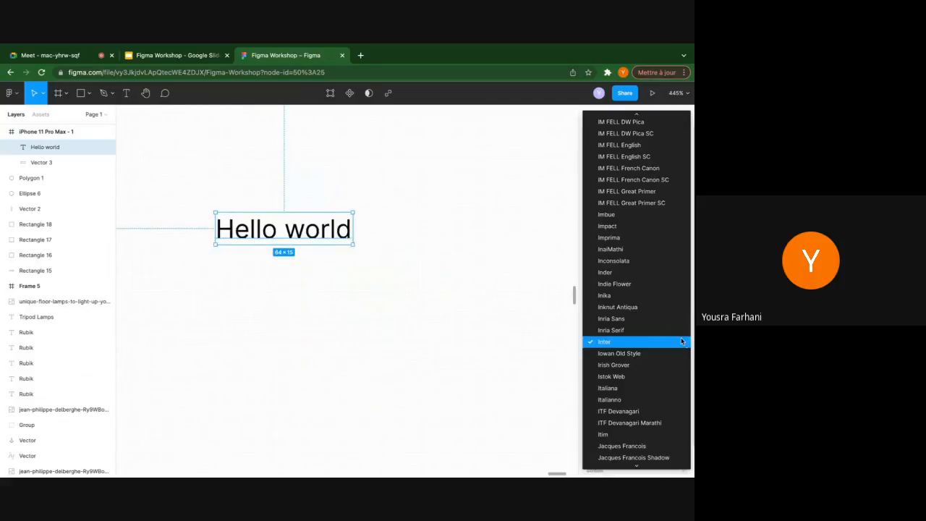
{"action": "left_click", "coordinate": [623, 319]}
Try the Bold and Regular weights on the Hello world text and settle on Light
{"action": "left_click", "coordinate": [622, 359]}
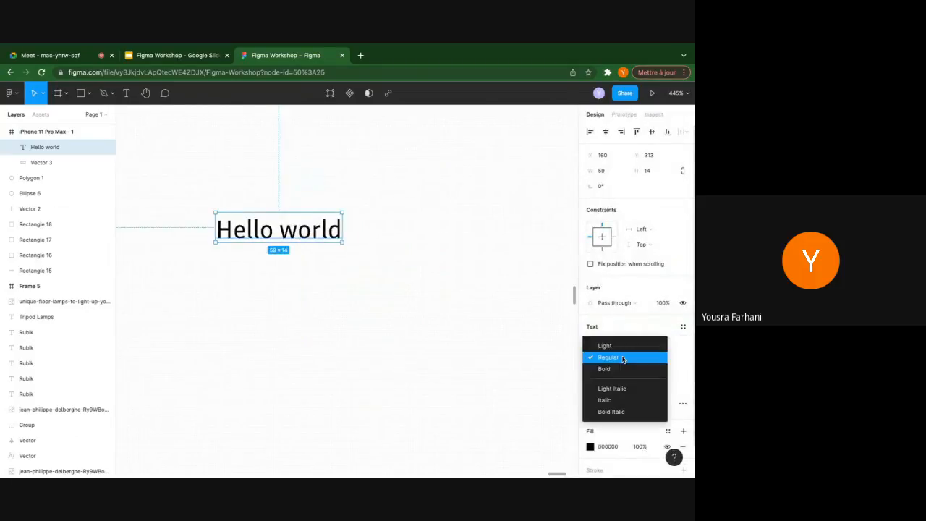
{"action": "left_click", "coordinate": [619, 368]}
{"action": "left_click", "coordinate": [618, 357]}
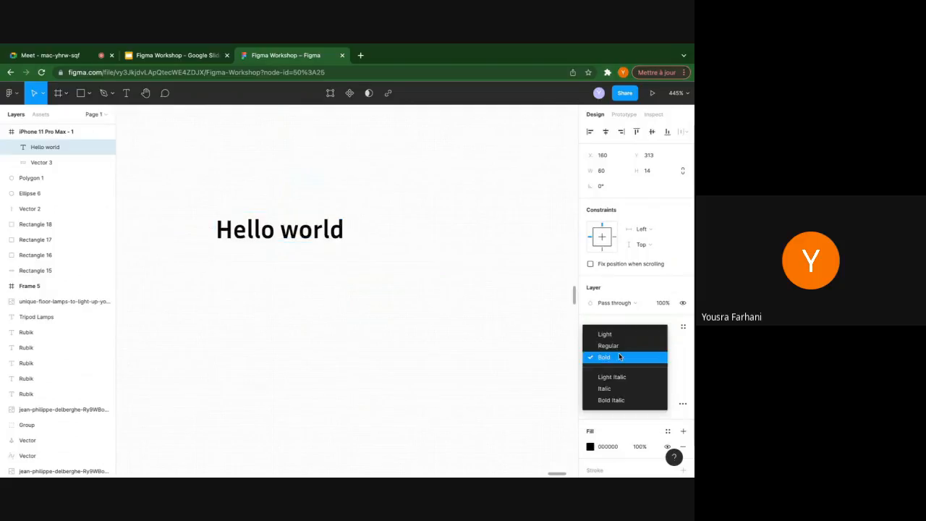
{"action": "left_click", "coordinate": [616, 345]}
{"action": "left_click", "coordinate": [617, 357]}
{"action": "left_click", "coordinate": [617, 348]}
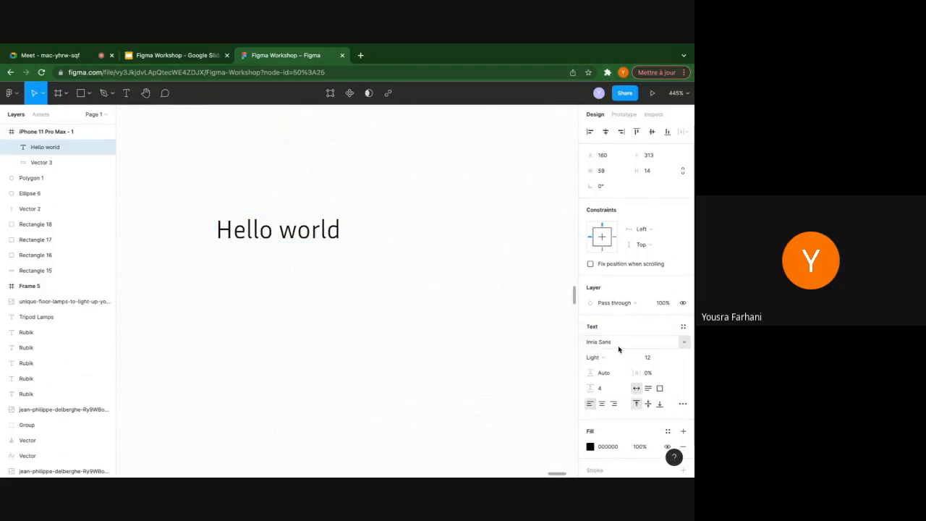
Set the Hello world text's font size to 15
{"action": "left_click", "coordinate": [651, 358]}
{"action": "left_click", "coordinate": [673, 357]}
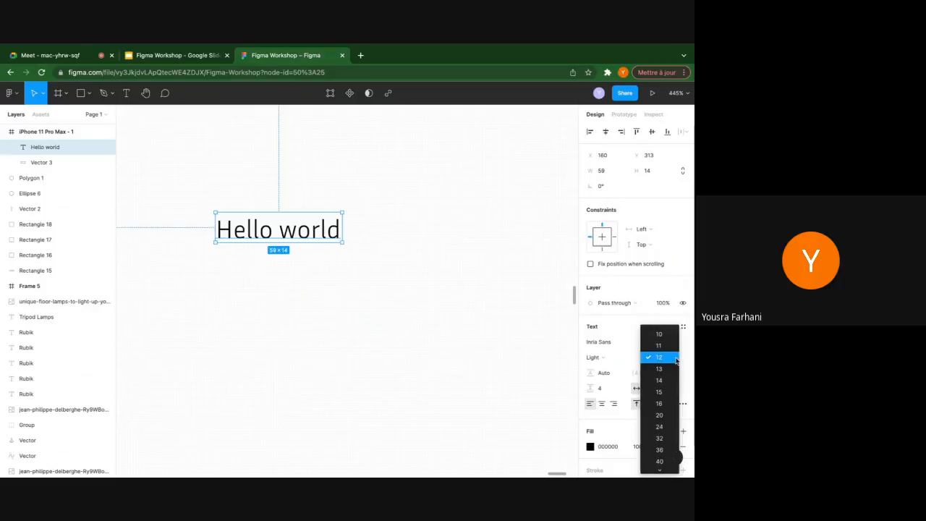
{"action": "left_click", "coordinate": [655, 393]}
Try widening the Hello world text's letter spacing to 25% and narrowing it again
{"action": "scroll", "coordinate": [650, 369], "scroll_direction": "down", "scroll_amount": 1}
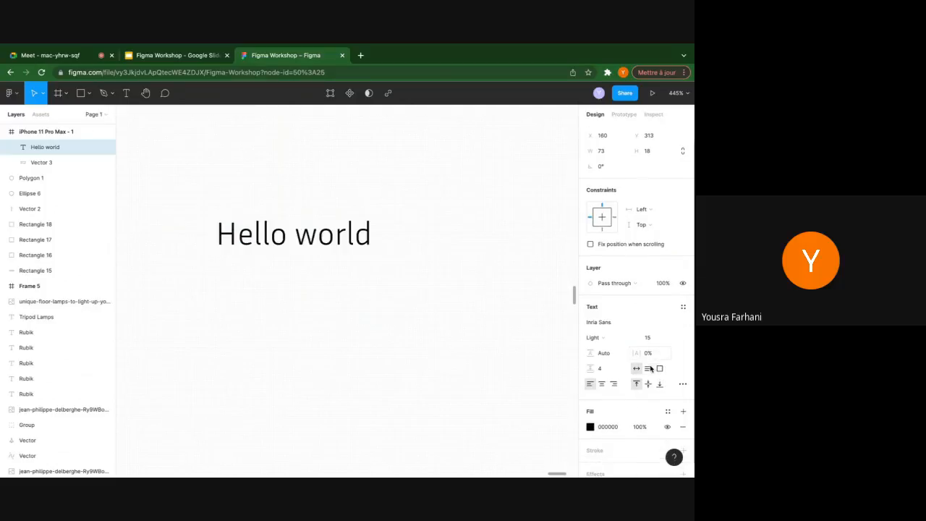
{"action": "left_click", "coordinate": [615, 356]}
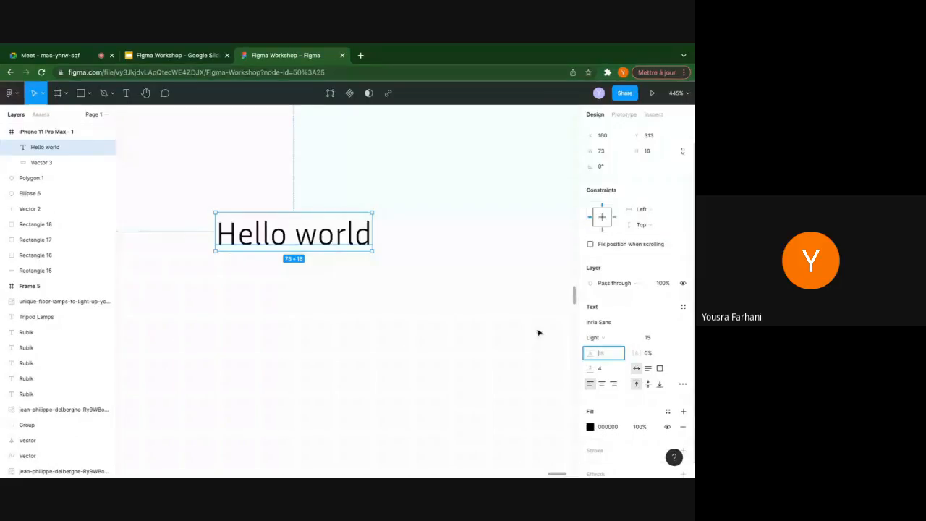
{"action": "left_click", "coordinate": [671, 354]}
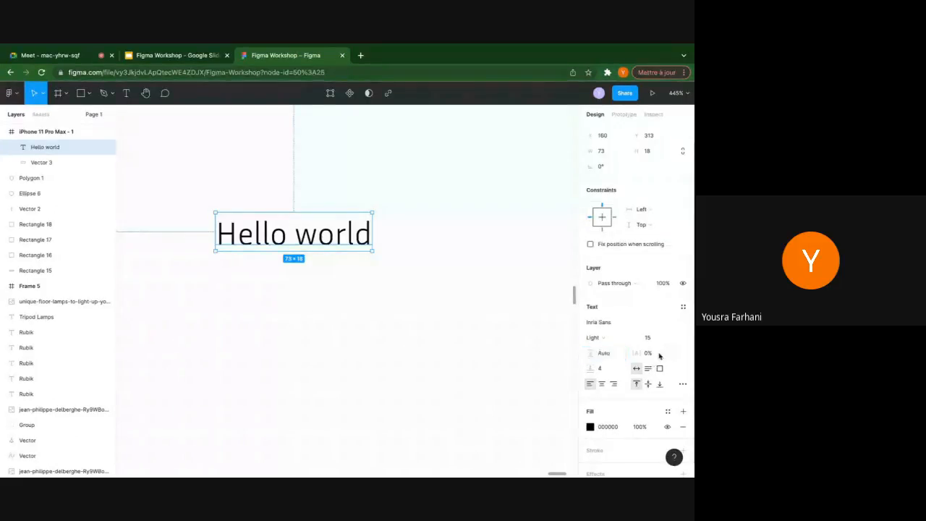
{"action": "left_click", "coordinate": [659, 355]}
{"action": "type", "text": "5"}
{"action": "key", "text": "Return"}
{"action": "key", "text": "shift+Up"}
{"action": "key", "text": "shift+Up"}
{"action": "key", "text": "shift+Up"}
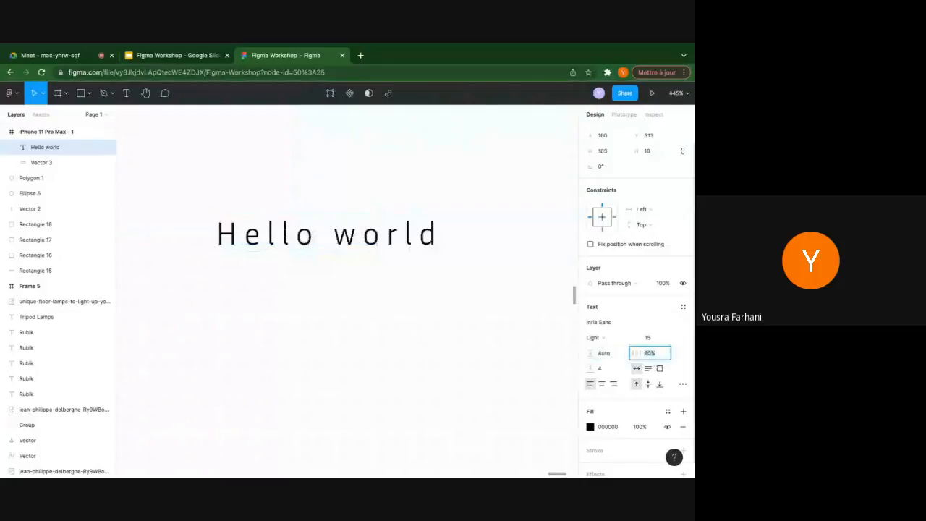
{"action": "key", "text": "shift+Down"}
{"action": "key", "text": "shift+Down"}
{"action": "key", "text": "shift+Down"}
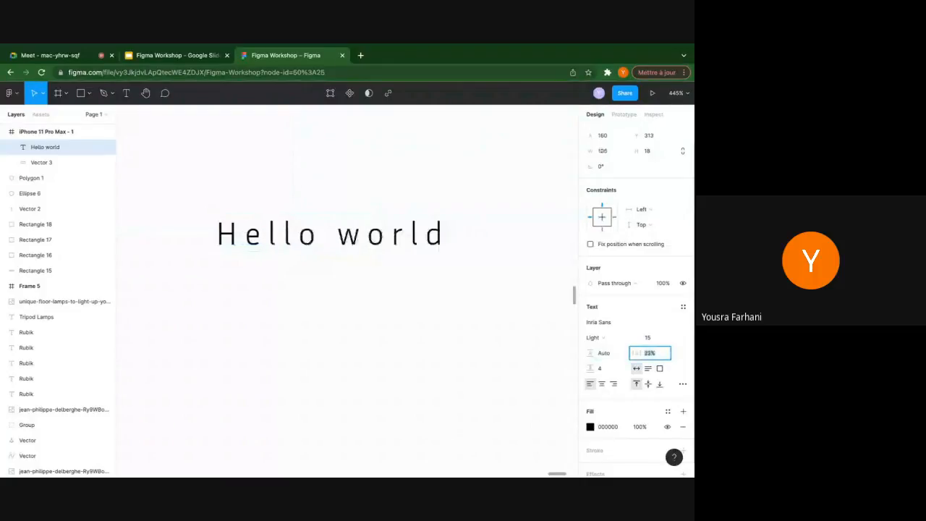
{"action": "key", "text": "Down"}
{"action": "key", "text": "Down"}
{"action": "key", "text": "Down"}
{"action": "key", "text": "Down"}
{"action": "key", "text": "Down"}
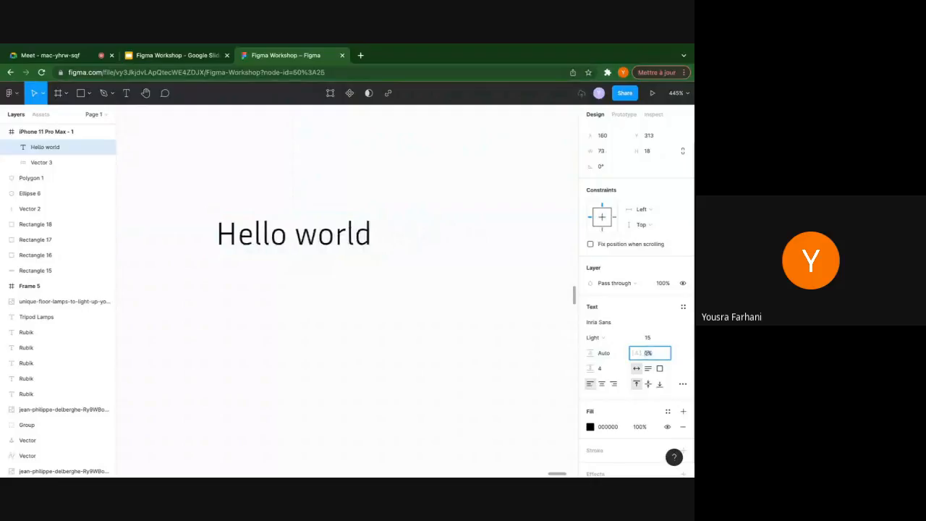
Set the Hello world text's letter spacing to 5%
{"action": "key", "text": "Up"}
{"action": "key", "text": "Up"}
{"action": "key", "text": "Up"}
{"action": "key", "text": "Up"}
{"action": "key", "text": "Up"}
{"action": "key", "text": "Up"}
{"action": "key", "text": "Up"}
{"action": "key", "text": "Up"}
{"action": "key", "text": "Up"}
{"action": "key", "text": "Up"}
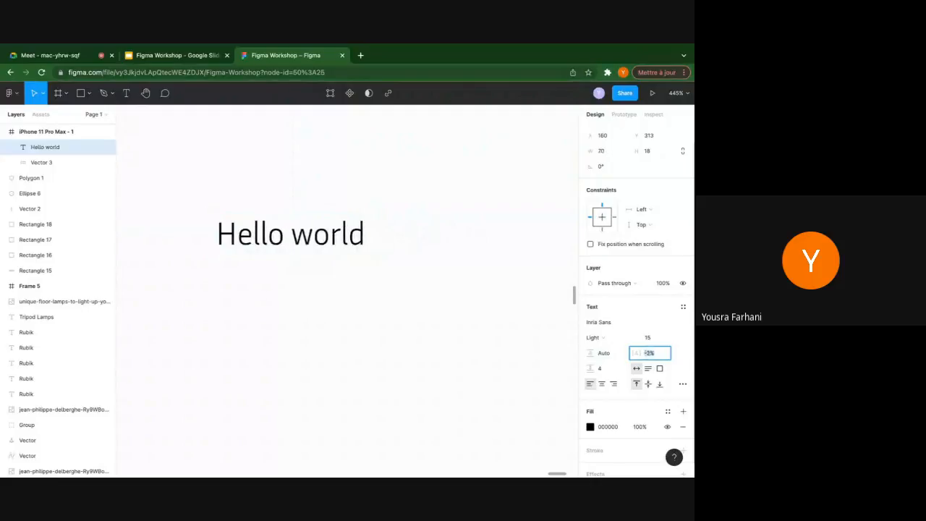
Try centre alignment on the Hello world text and settle on right alignment, leaving line height and paragraph spacing as they are
{"action": "left_click", "coordinate": [606, 354]}
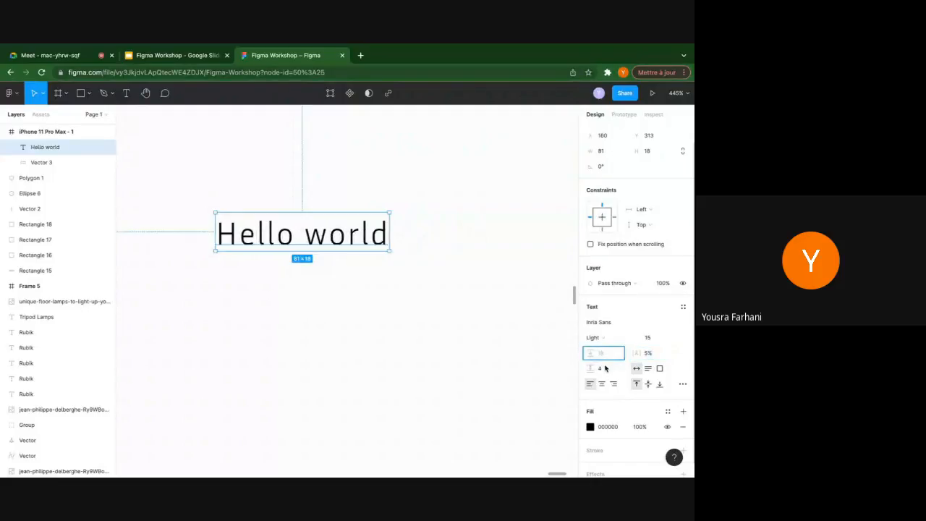
{"action": "left_click", "coordinate": [606, 370]}
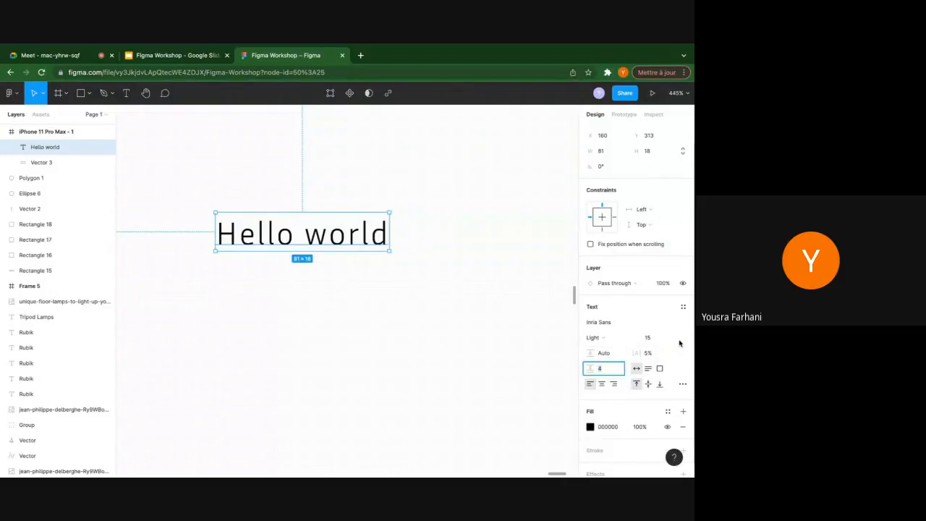
{"action": "key", "text": "Return"}
{"action": "left_click", "coordinate": [601, 384]}
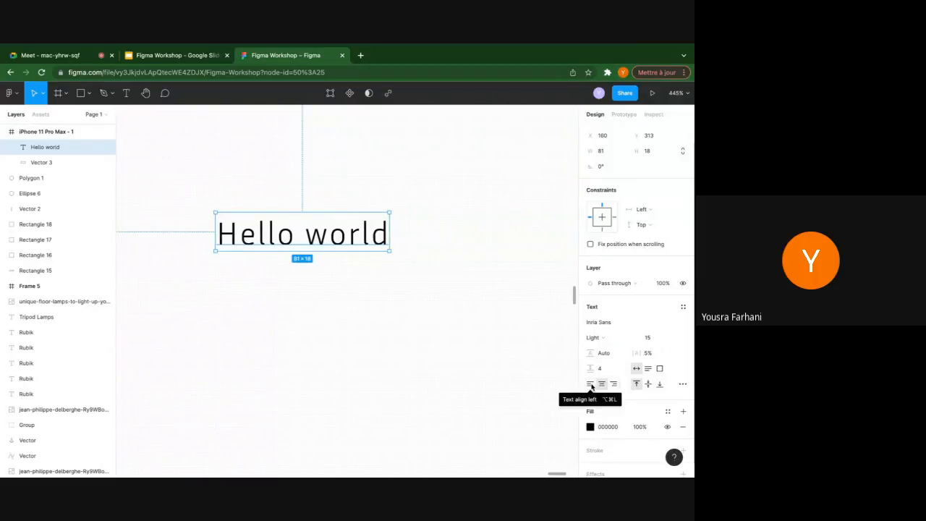
{"action": "left_click", "coordinate": [602, 384]}
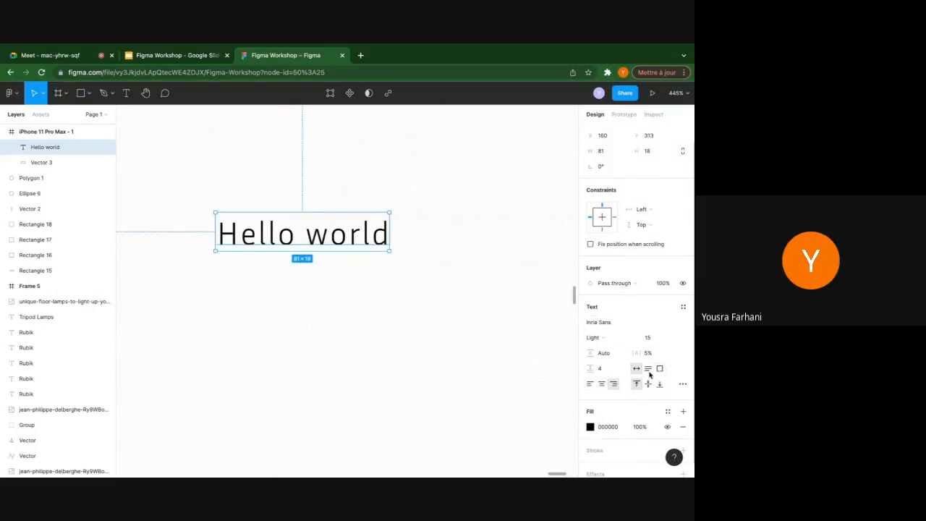
Set the Hello world text's fill to solid red CC4949 and add a black outside stroke of width 1
{"action": "scroll", "coordinate": [636, 285], "scroll_direction": "down", "scroll_amount": 2}
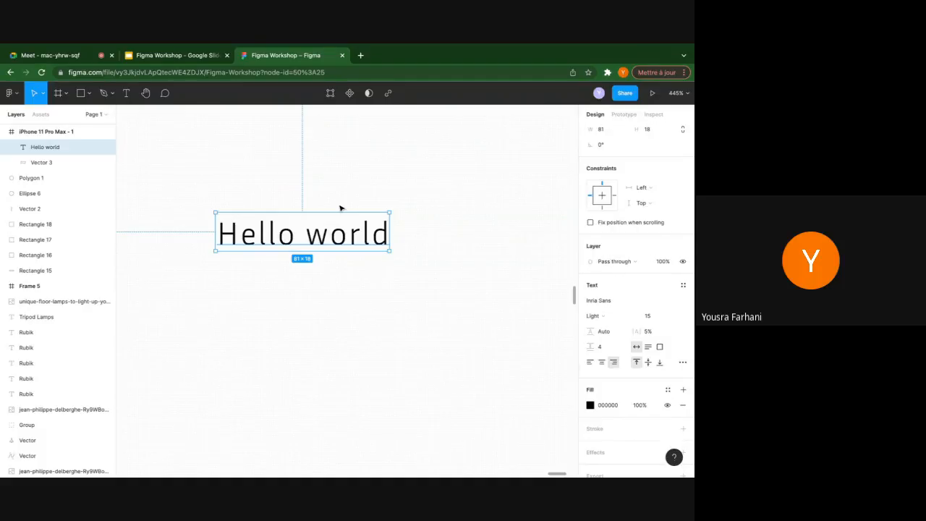
{"action": "scroll", "coordinate": [340, 208], "scroll_direction": "left", "scroll_amount": 3}
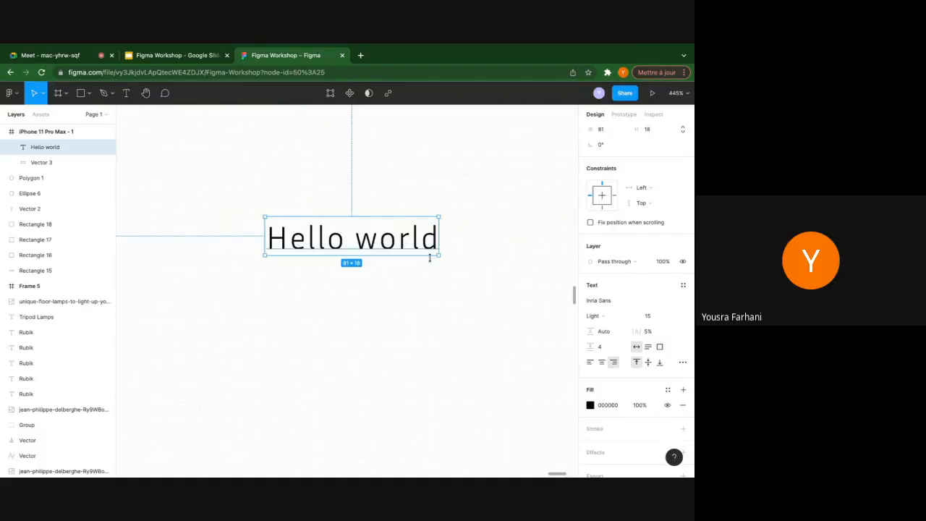
{"action": "left_click", "coordinate": [590, 406]}
{"action": "left_click_drag", "start_coordinate": [521, 285], "coordinate": [537, 265]}
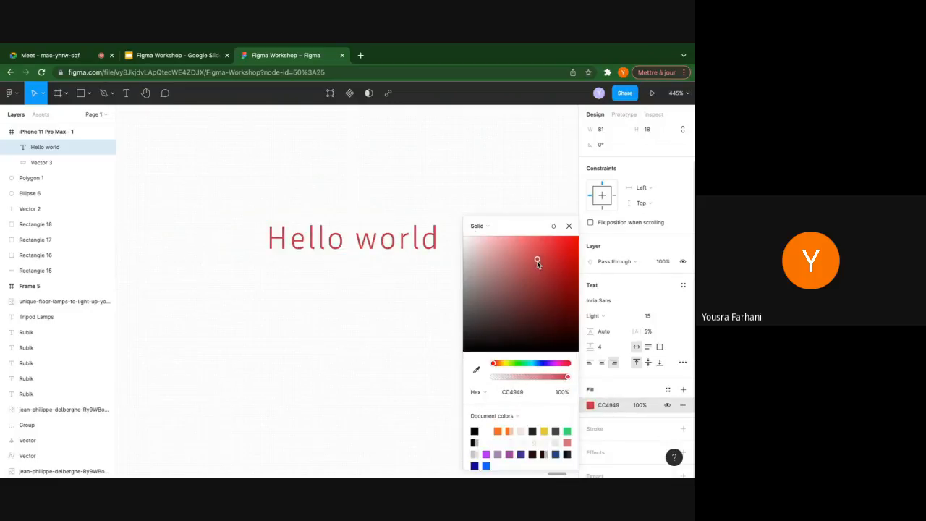
{"action": "left_click", "coordinate": [474, 226]}
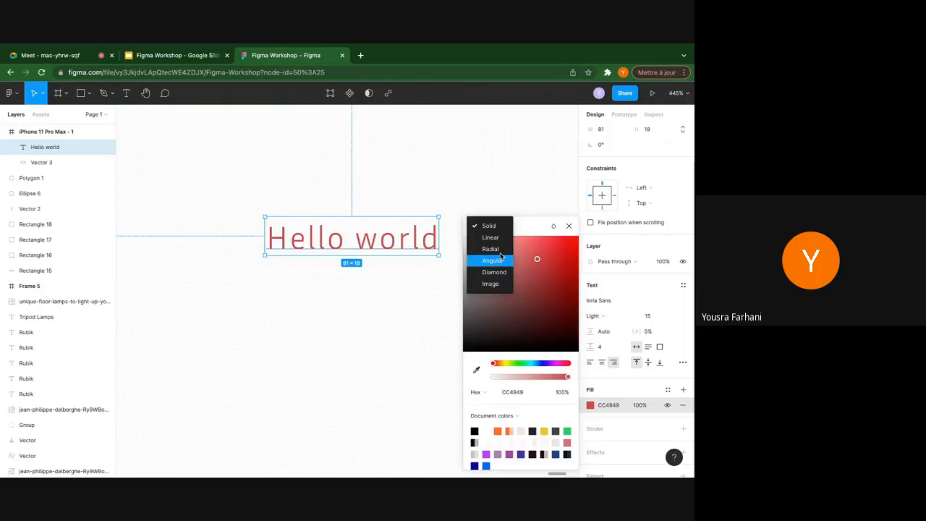
{"action": "left_click", "coordinate": [499, 228]}
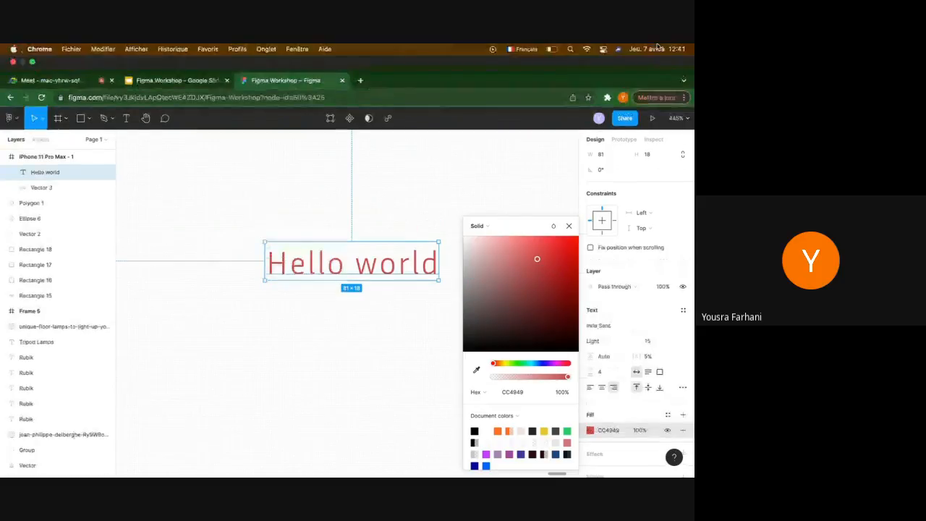
{"action": "left_click", "coordinate": [683, 429]}
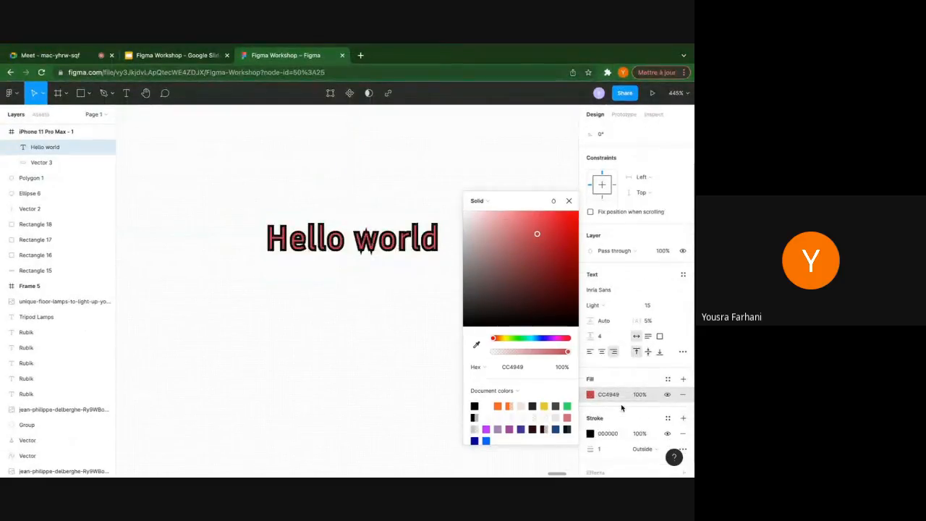
Set the Hello world text's outside stroke width to 0.4
{"action": "scroll", "coordinate": [620, 408], "scroll_direction": "down", "scroll_amount": 1}
{"action": "left_click", "coordinate": [602, 440]}
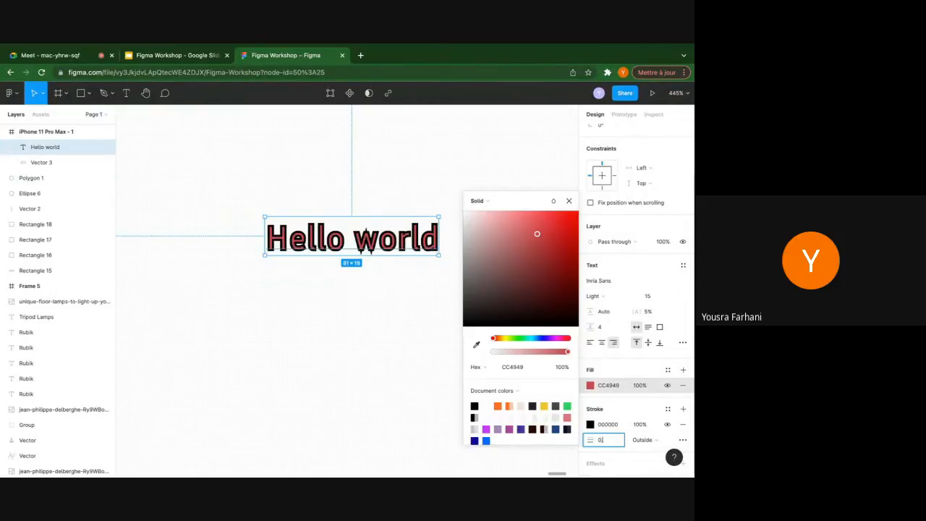
{"action": "type", "text": "0.4"}
{"action": "key", "text": "Return"}
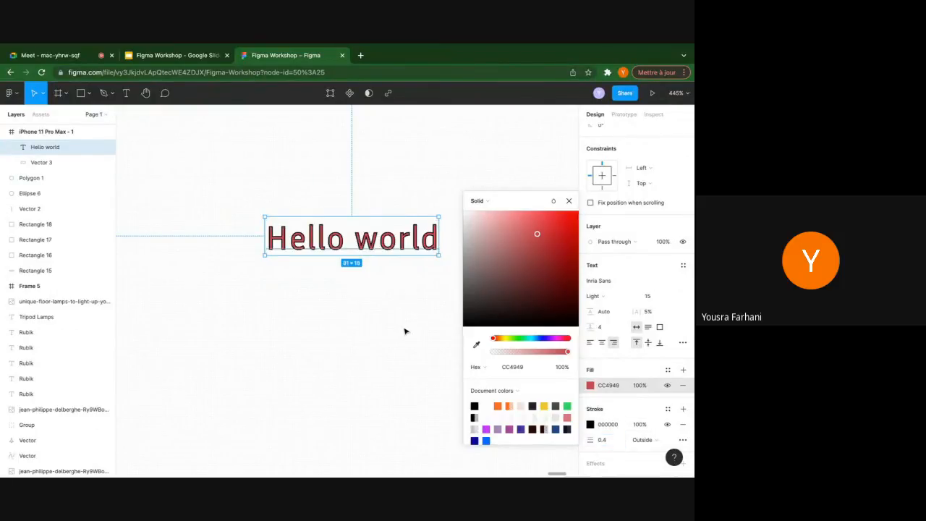
{"action": "left_click", "coordinate": [523, 217]}
Delete the Hello world text from the iPhone 11 Pro Max frame
{"action": "left_click", "coordinate": [364, 244]}
{"action": "scroll", "coordinate": [369, 246], "scroll_direction": "down", "scroll_amount": 3}
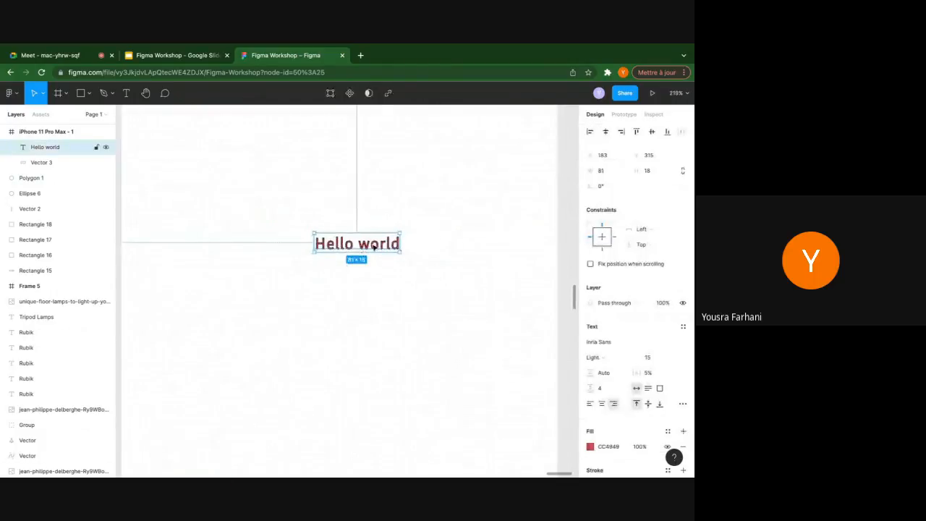
{"action": "scroll", "coordinate": [377, 246], "scroll_direction": "up", "scroll_amount": 5}
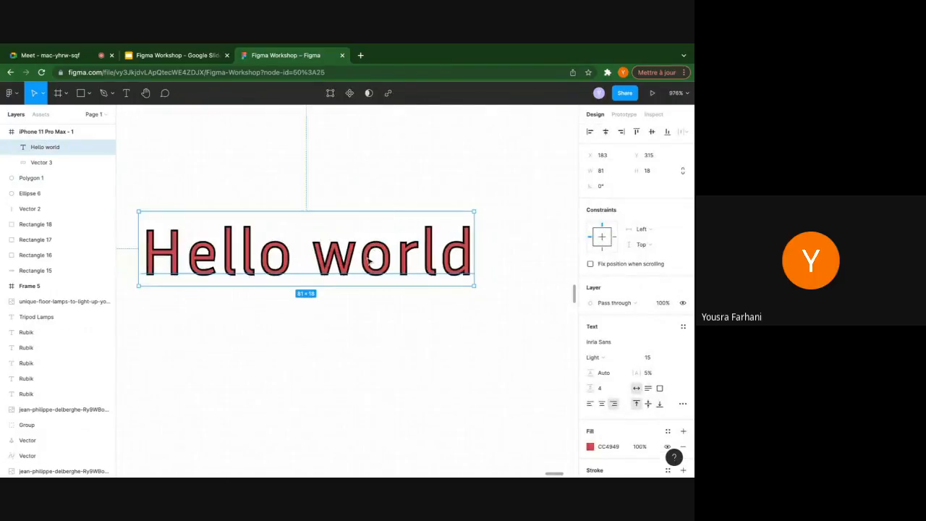
{"action": "scroll", "coordinate": [646, 374], "scroll_direction": "down", "scroll_amount": 2}
{"action": "scroll", "coordinate": [646, 374], "scroll_direction": "down", "scroll_amount": 1}
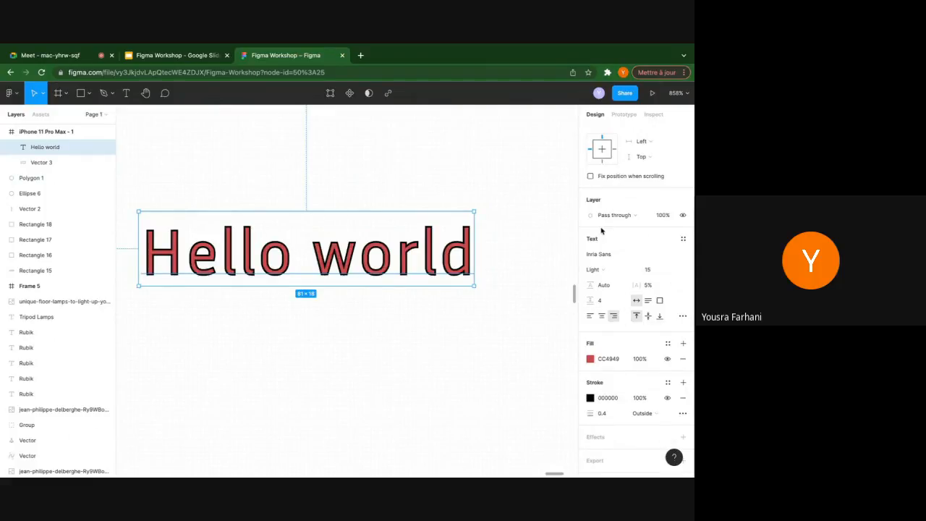
{"action": "scroll", "coordinate": [488, 243], "scroll_direction": "down", "scroll_amount": 3}
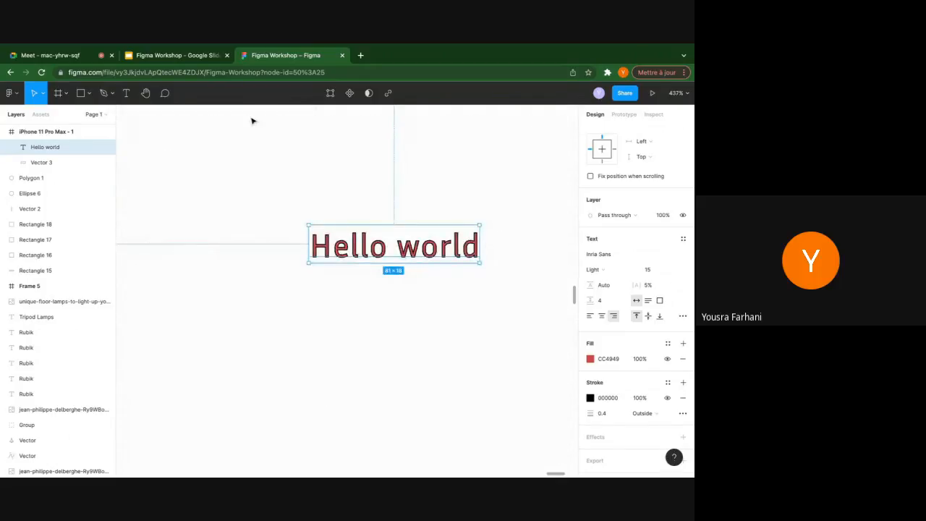
{"action": "scroll", "coordinate": [373, 210], "scroll_direction": "down", "scroll_amount": 3}
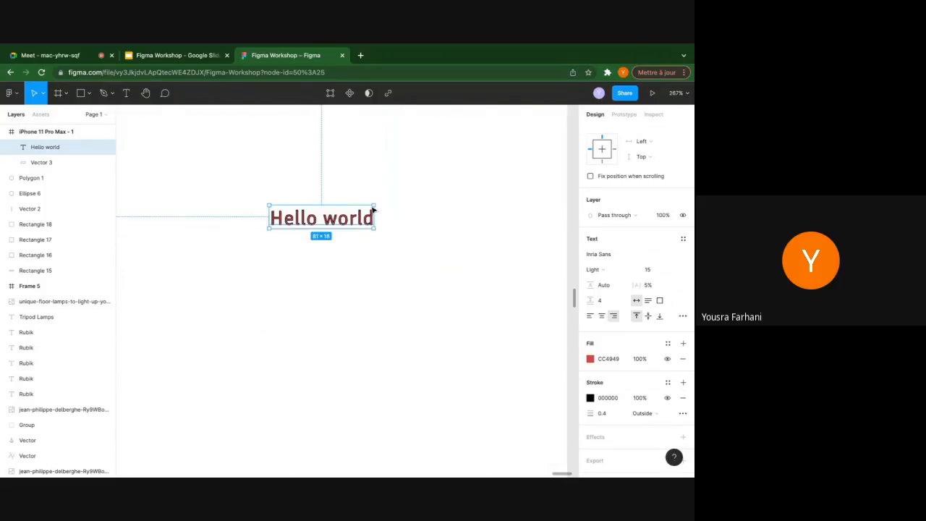
{"action": "key", "text": "Delete"}
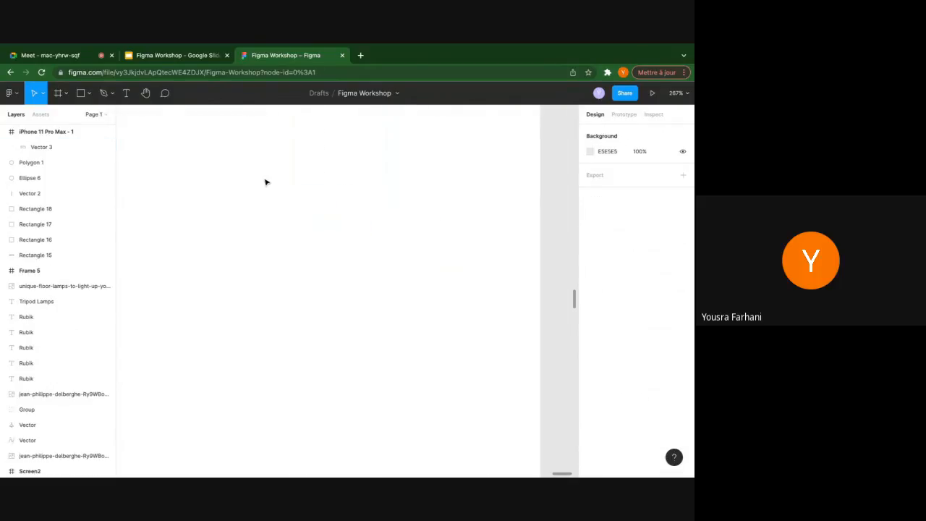
Use the Hand tool to pan the canvas so Screen2 and the iPhone 11 Pro Max frame are both in view
{"action": "left_click", "coordinate": [145, 94]}
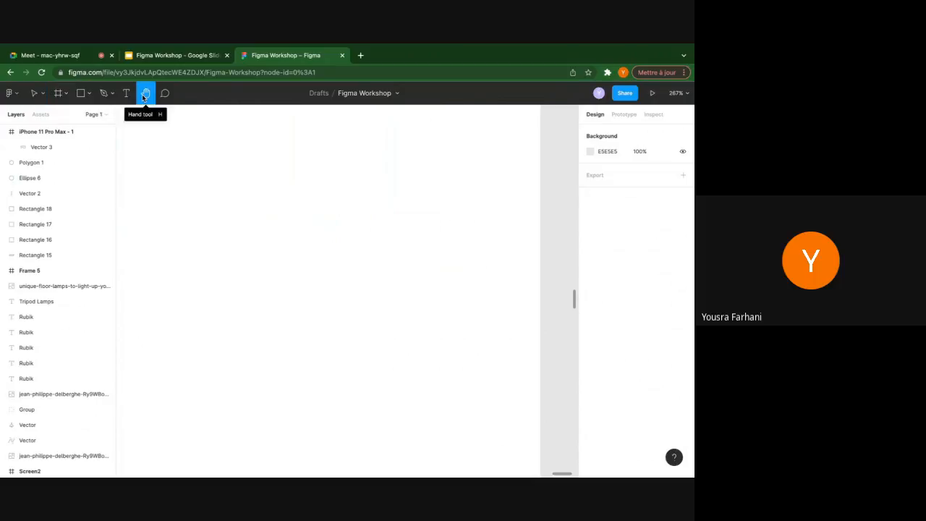
{"action": "scroll", "coordinate": [250, 190], "scroll_direction": "down", "scroll_amount": 5}
{"action": "left_click_drag", "start_coordinate": [251, 190], "coordinate": [399, 218]}
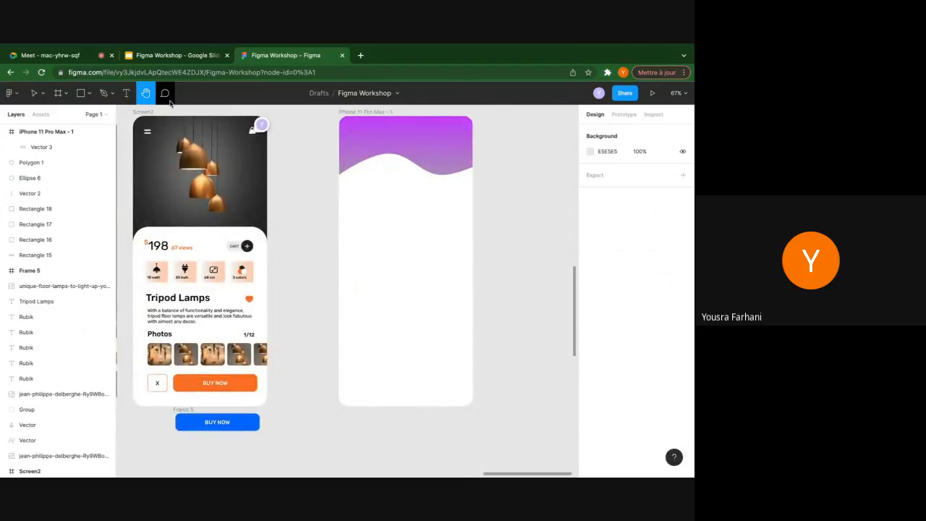
Return to the Move tool and reposition the gradient wave header at X 2, Y 0 in the iPhone 11 Pro Max frame
{"action": "left_click", "coordinate": [34, 94]}
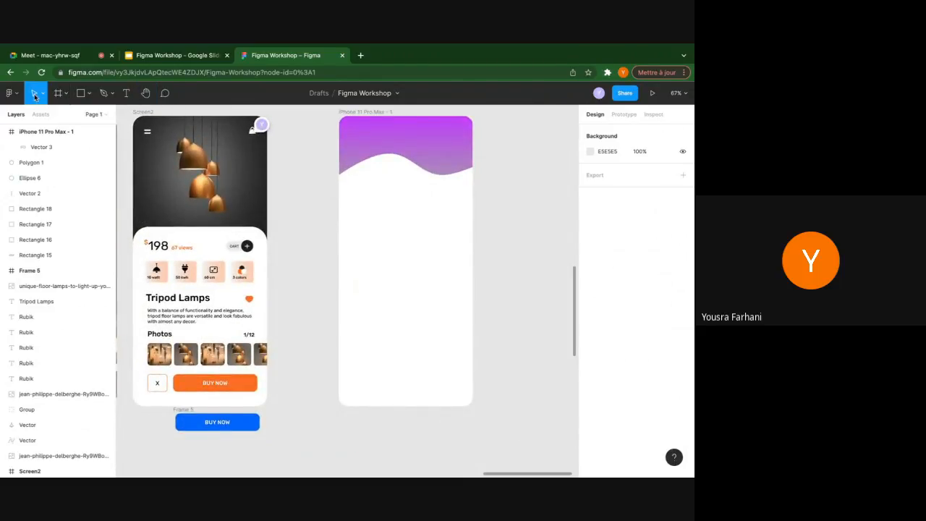
{"action": "left_click", "coordinate": [409, 127]}
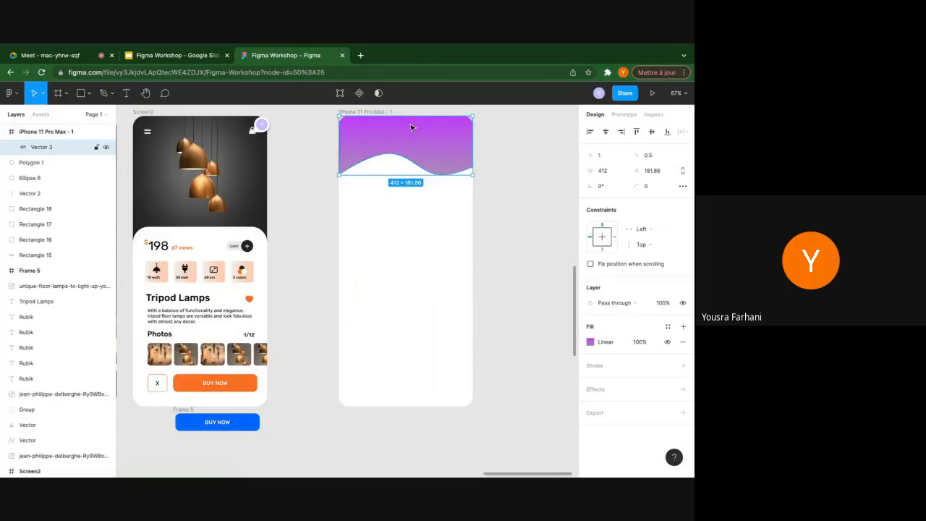
{"action": "left_click_drag", "start_coordinate": [423, 135], "coordinate": [432, 160]}
{"action": "scroll", "coordinate": [432, 160], "scroll_direction": "up", "scroll_amount": 2}
{"action": "left_click", "coordinate": [371, 140]}
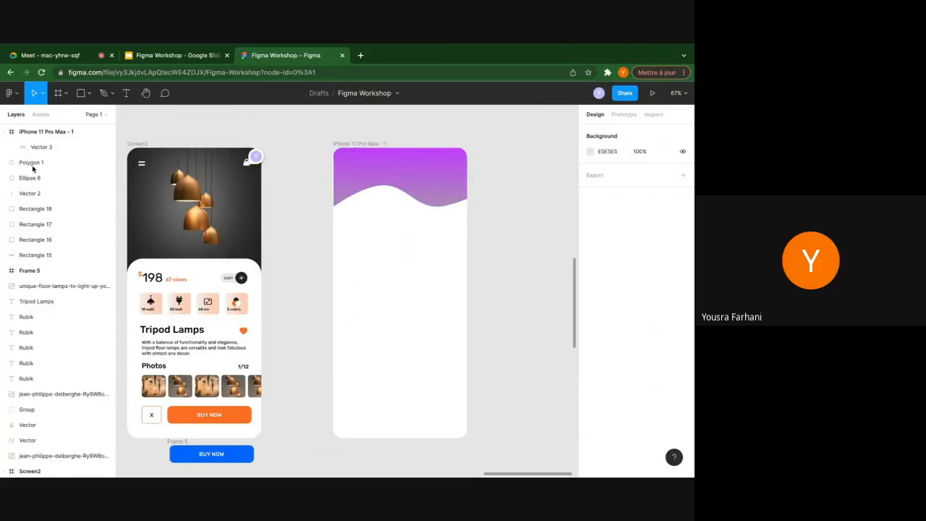
Collapse and expand the frames' layer lists, and select the wave header and blue BUY NOW button to locate their layers
{"action": "left_click", "coordinate": [5, 133]}
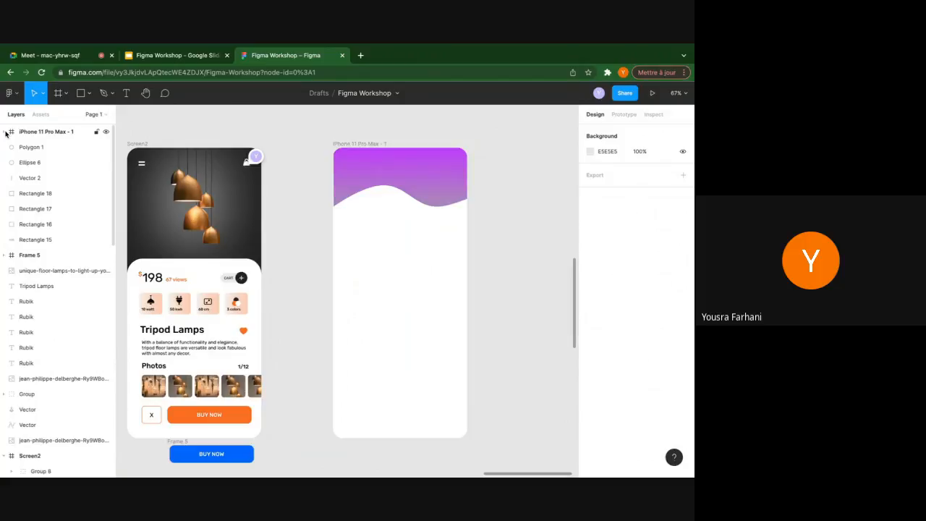
{"action": "left_click", "coordinate": [4, 255]}
{"action": "scroll", "coordinate": [7, 311], "scroll_direction": "down", "scroll_amount": 2}
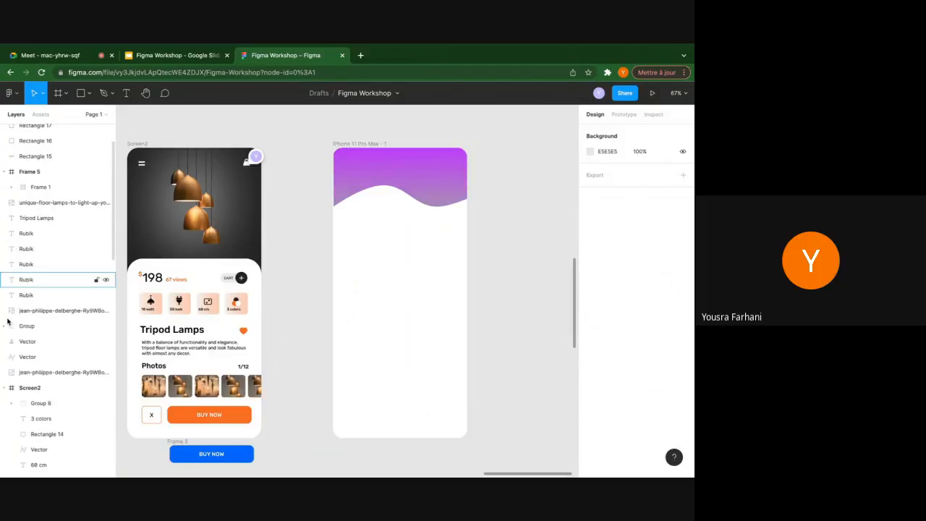
{"action": "left_click", "coordinate": [4, 383]}
{"action": "scroll", "coordinate": [11, 352], "scroll_direction": "up", "scroll_amount": 2}
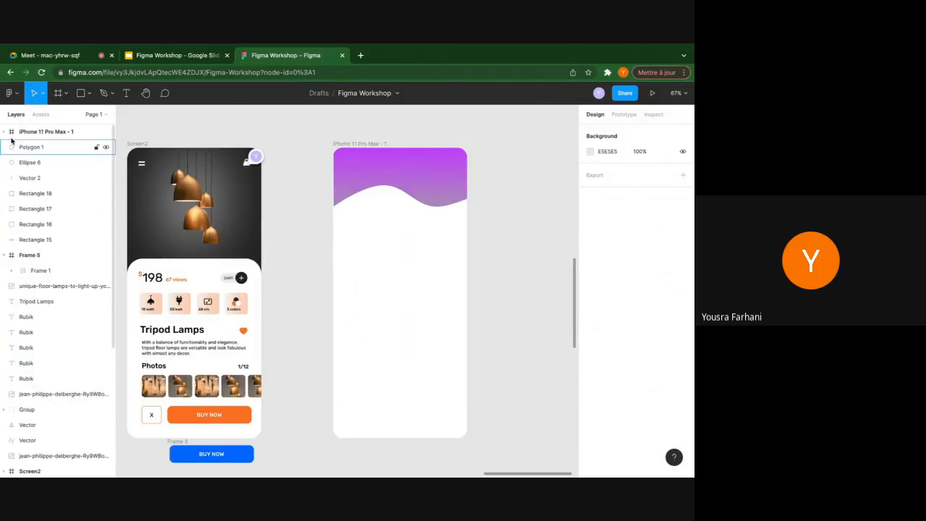
{"action": "left_click", "coordinate": [382, 175]}
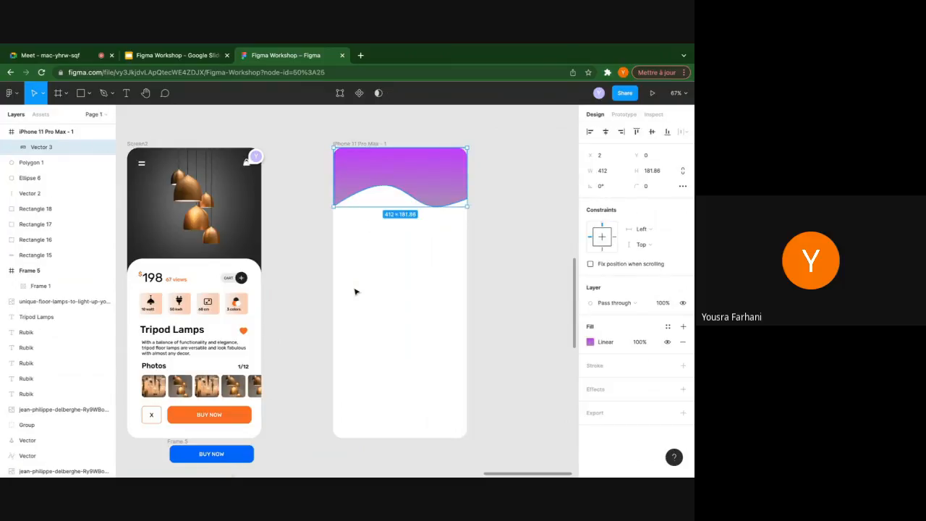
{"action": "left_click", "coordinate": [236, 451]}
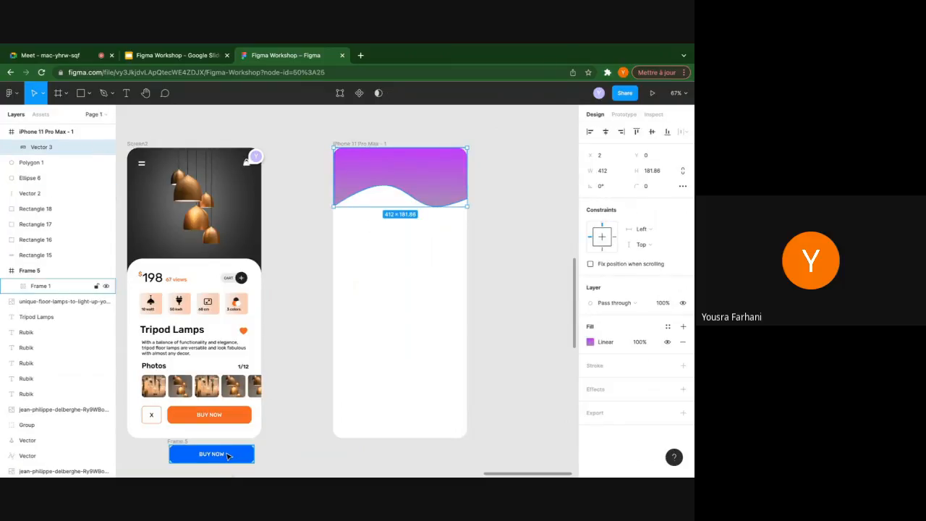
Move Rectangle 15, the rounded gradient rectangle, into the iPhone 11 Pro Max frame at X 47, Y 467
{"action": "scroll", "coordinate": [321, 271], "scroll_direction": "down", "scroll_amount": 1}
{"action": "scroll", "coordinate": [322, 271], "scroll_direction": "down", "scroll_amount": 5}
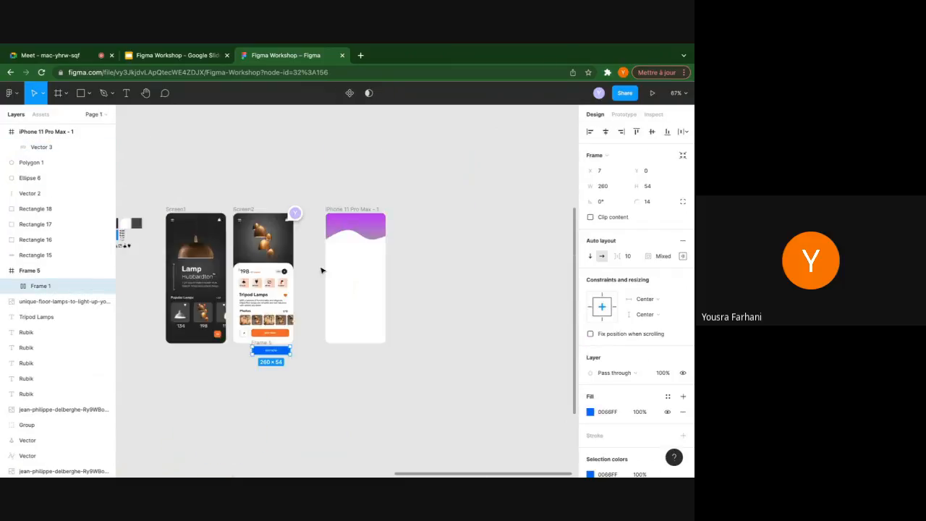
{"action": "left_click", "coordinate": [35, 255]}
{"action": "left_click_drag", "start_coordinate": [142, 179], "coordinate": [432, 264]}
{"action": "scroll", "coordinate": [432, 264], "scroll_direction": "up", "scroll_amount": 3}
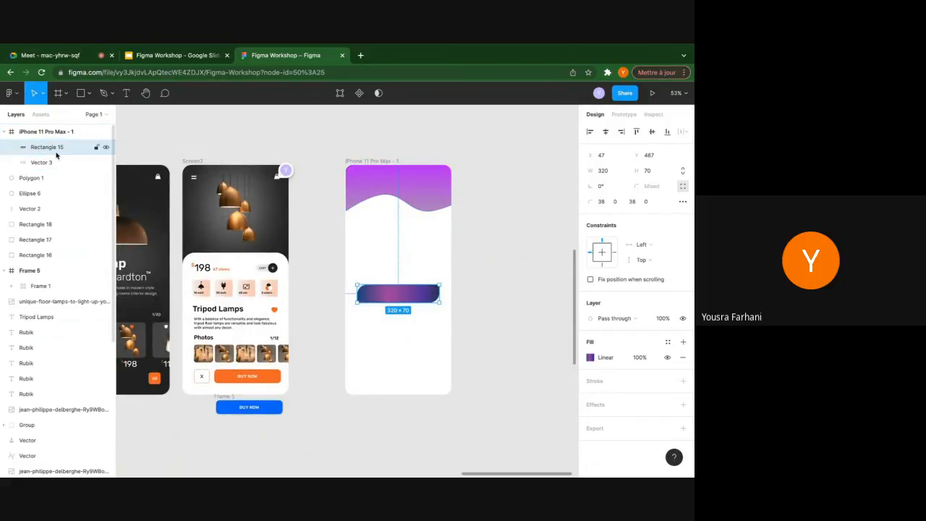
Select the wave header and the gradient rectangle in turn to examine how each matches its layer
{"action": "left_click", "coordinate": [416, 181]}
{"action": "left_click", "coordinate": [414, 332]}
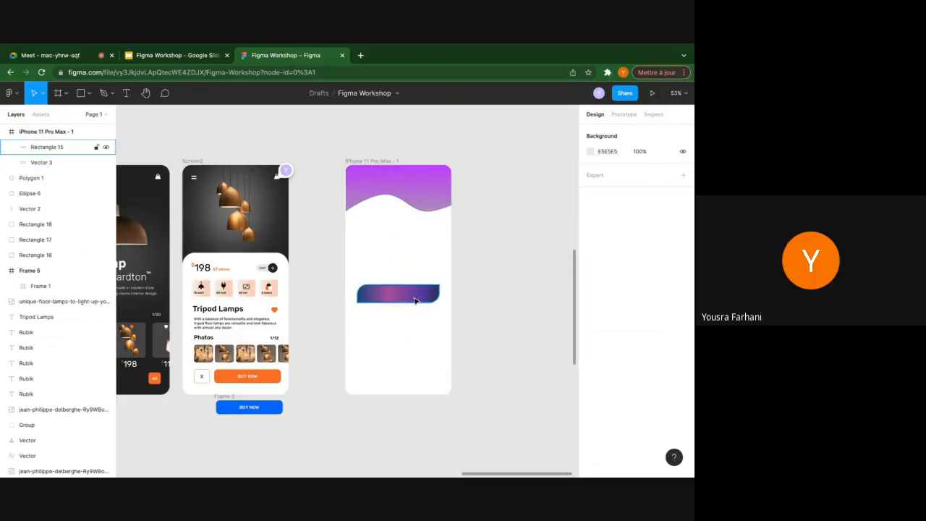
{"action": "left_click", "coordinate": [414, 298]}
{"action": "left_click", "coordinate": [420, 178]}
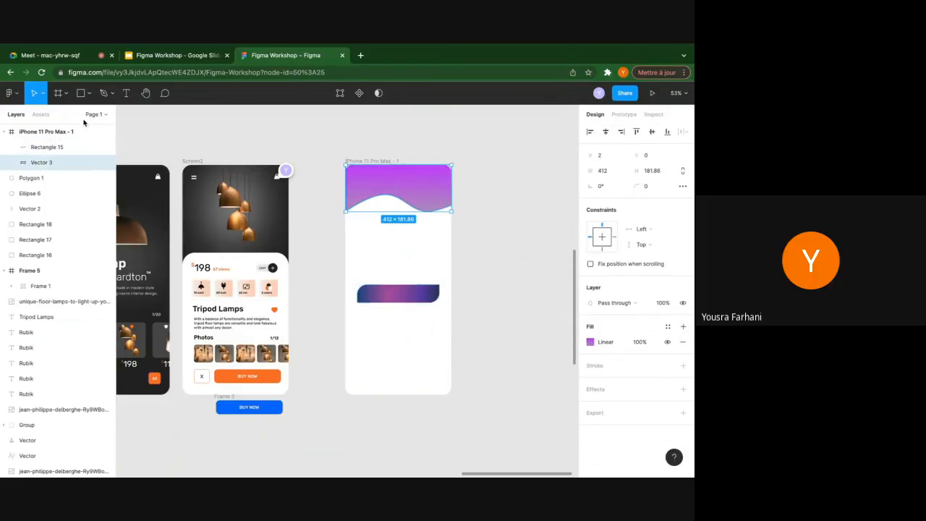
Hide the iPhone 11 Pro Max frame and show it again
{"action": "left_click", "coordinate": [105, 133]}
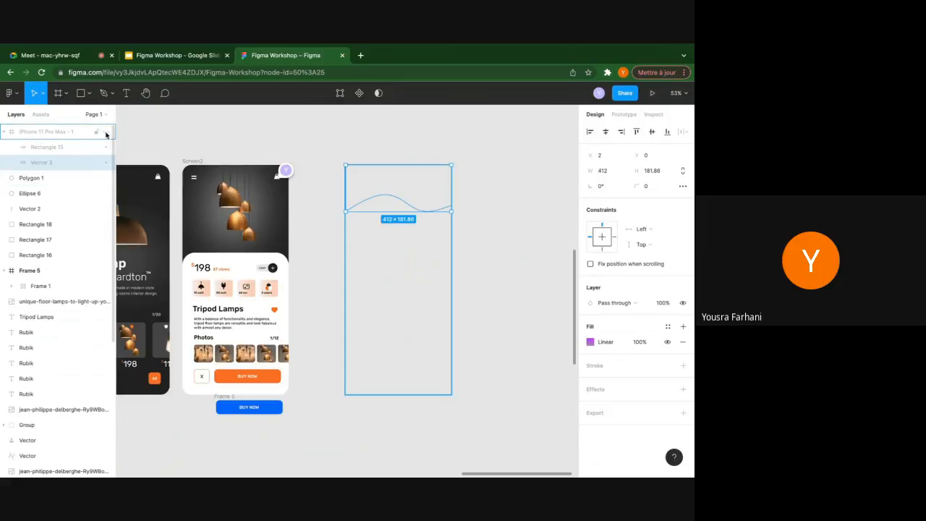
{"action": "left_click", "coordinate": [105, 132]}
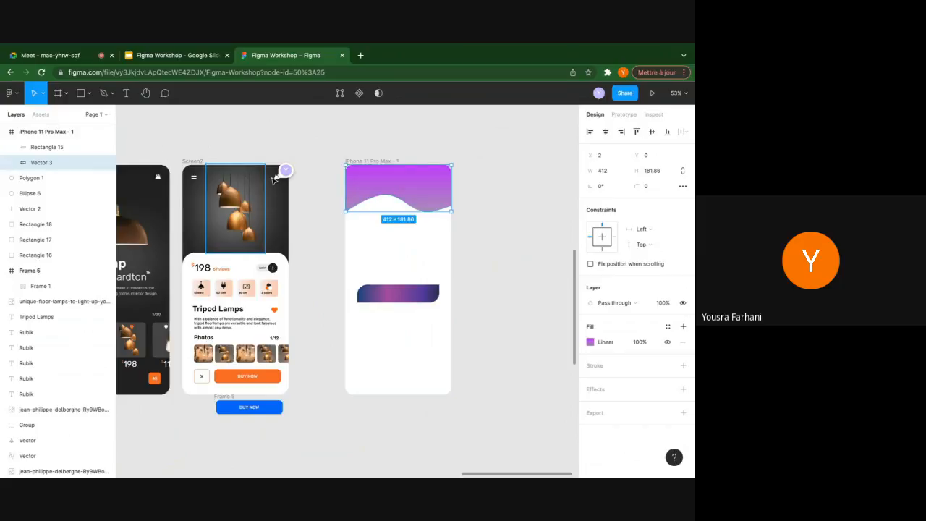
{"action": "left_click", "coordinate": [311, 167]}
Run the Iconify plugin and look up icons with the term "search"
{"action": "scroll", "coordinate": [313, 167], "scroll_direction": "down", "scroll_amount": 2}
{"action": "scroll", "coordinate": [313, 167], "scroll_direction": "down", "scroll_amount": 3}
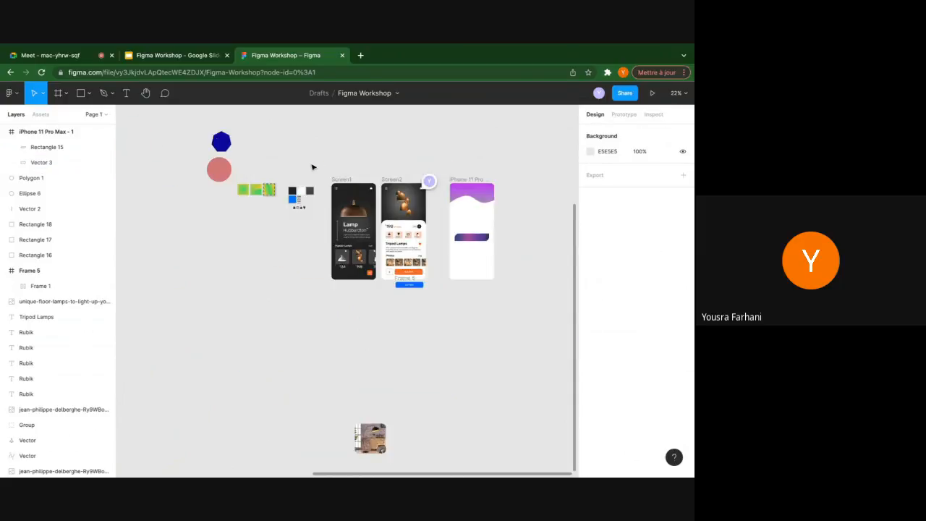
{"action": "scroll", "coordinate": [376, 218], "scroll_direction": "down", "scroll_amount": 1}
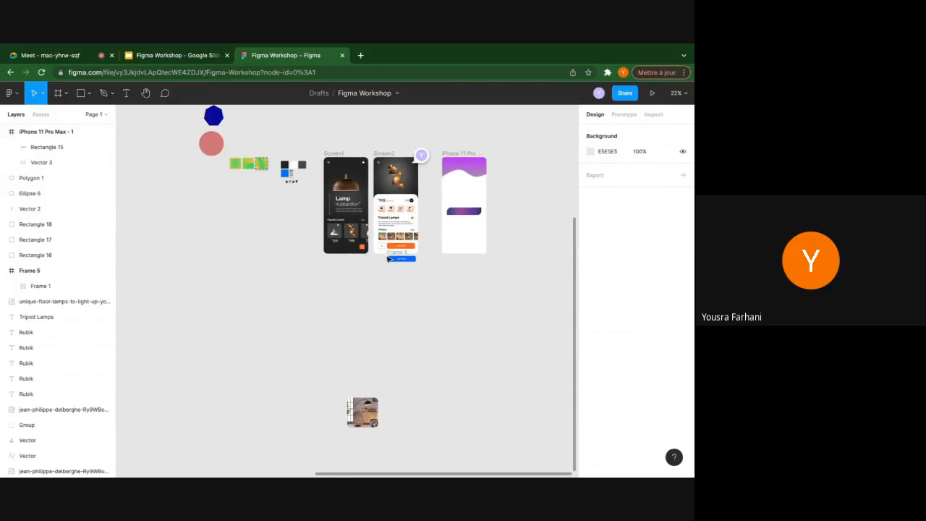
{"action": "scroll", "coordinate": [377, 218], "scroll_direction": "right", "scroll_amount": 1}
{"action": "right_click", "coordinate": [237, 269]}
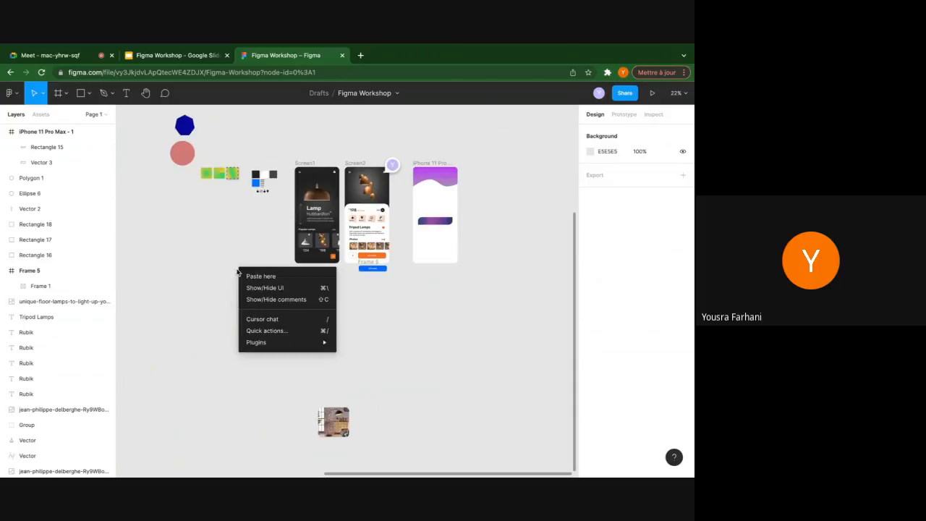
{"action": "mouse_move", "coordinate": [275, 342]}
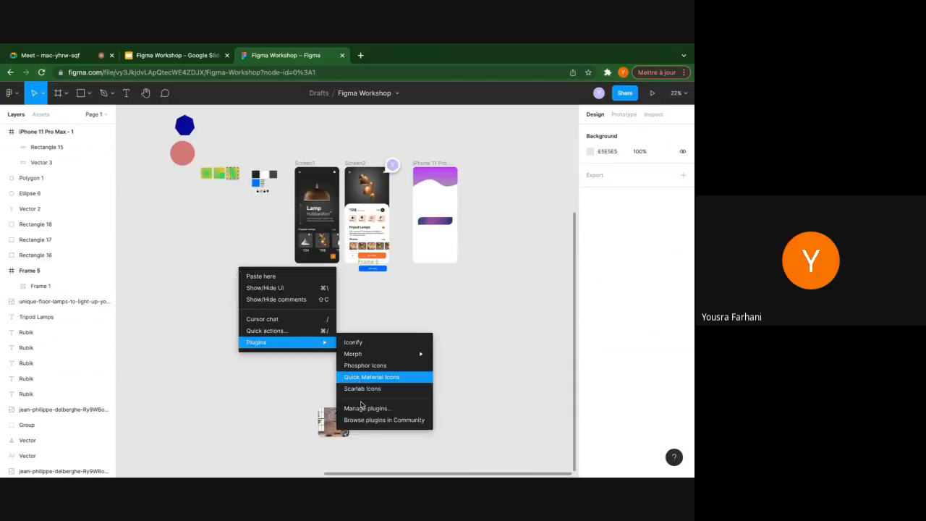
{"action": "left_click", "coordinate": [377, 346]}
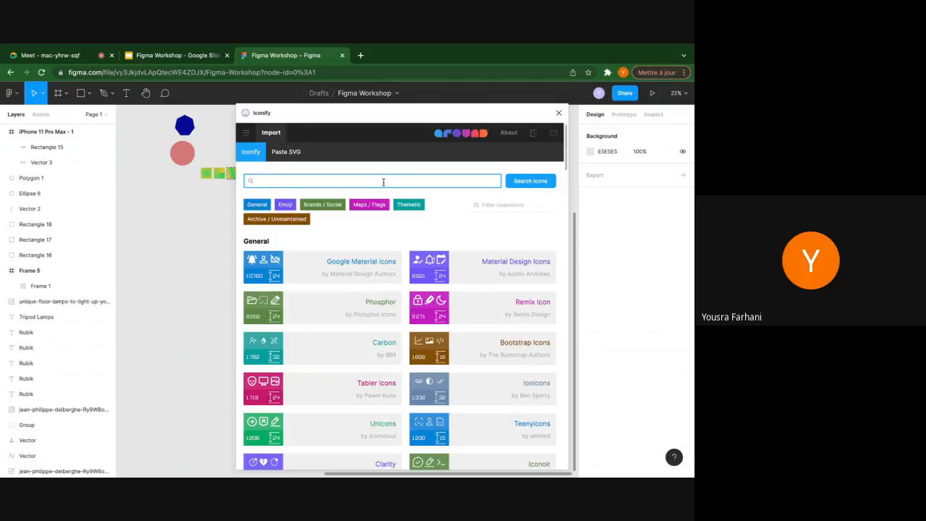
{"action": "type", "text": "search"}
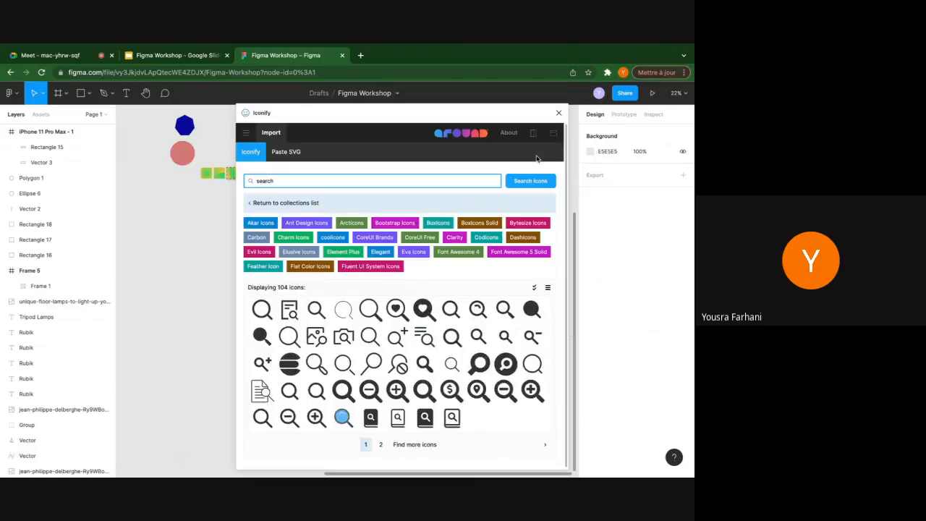
Close Iconify and look over the list of available plugins again
{"action": "left_click", "coordinate": [558, 113]}
{"action": "right_click", "coordinate": [354, 305]}
{"action": "mouse_move", "coordinate": [409, 374]}
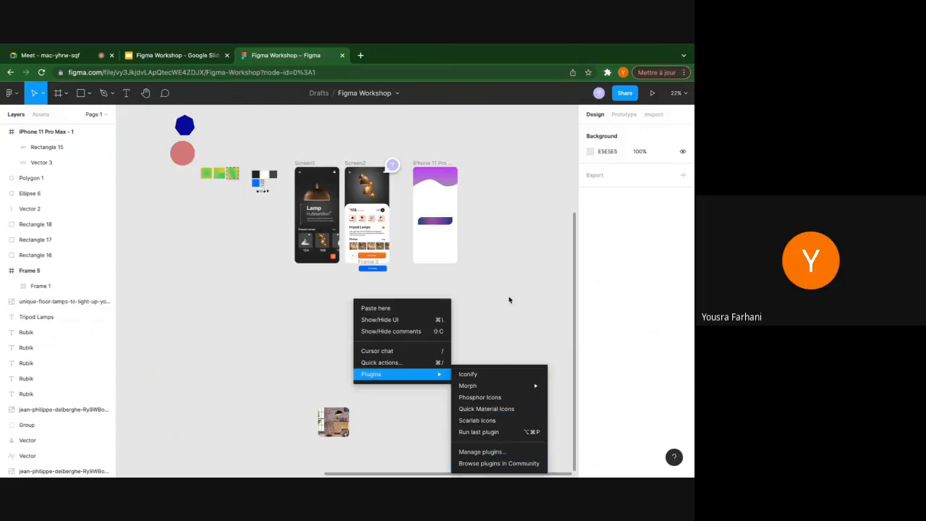
{"action": "left_click", "coordinate": [495, 263]}
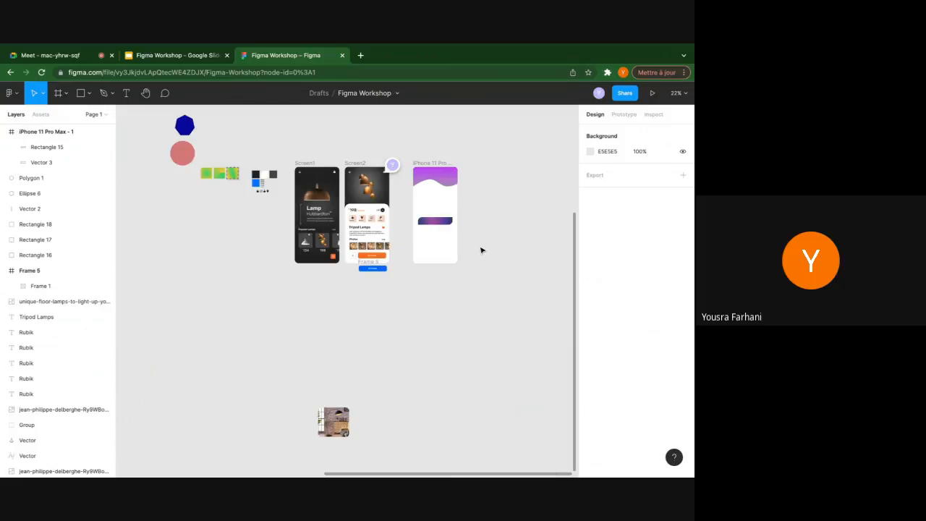
{"action": "scroll", "coordinate": [440, 175], "scroll_direction": "up", "scroll_amount": 3}
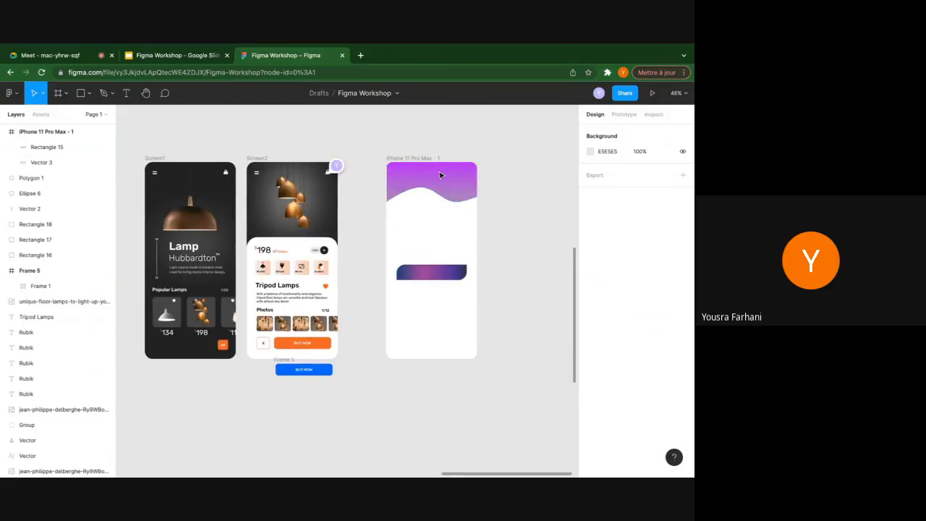
{"action": "scroll", "coordinate": [292, 191], "scroll_direction": "left", "scroll_amount": 2}
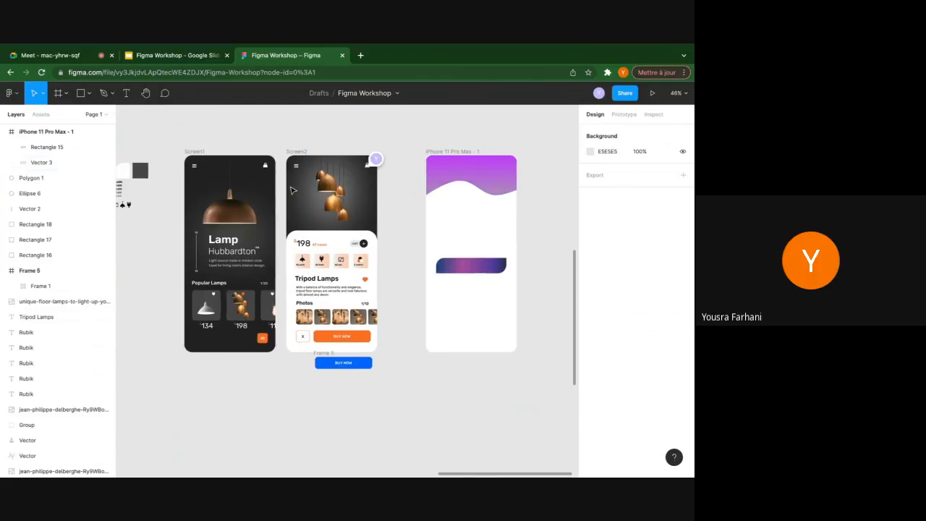
{"action": "scroll", "coordinate": [253, 200], "scroll_direction": "down", "scroll_amount": 1}
{"action": "scroll", "coordinate": [253, 200], "scroll_direction": "left", "scroll_amount": 3}
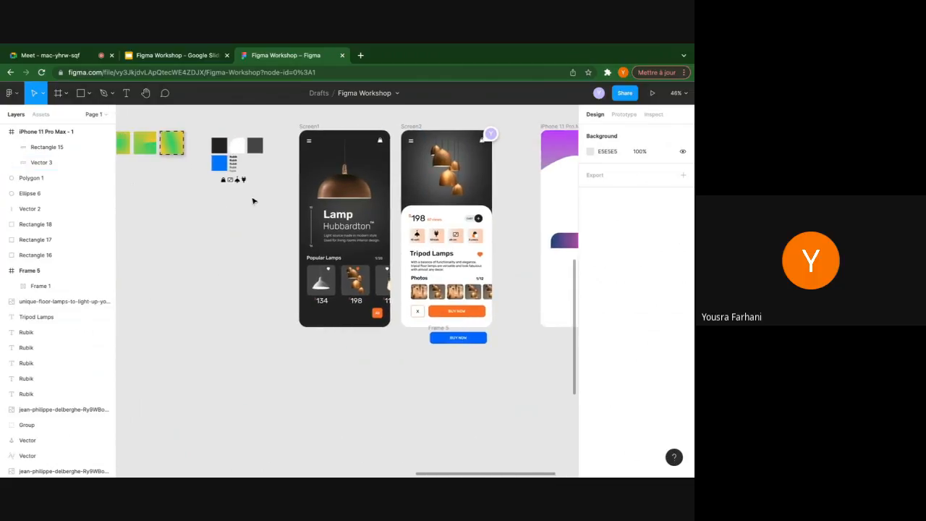
Look over the iPhone 11 Pro Max frame and its wave header beside the lamp app screens
{"action": "scroll", "coordinate": [253, 201], "scroll_direction": "right", "scroll_amount": 2}
{"action": "scroll", "coordinate": [253, 201], "scroll_direction": "right", "scroll_amount": 1}
{"action": "scroll", "coordinate": [365, 229], "scroll_direction": "right", "scroll_amount": 3}
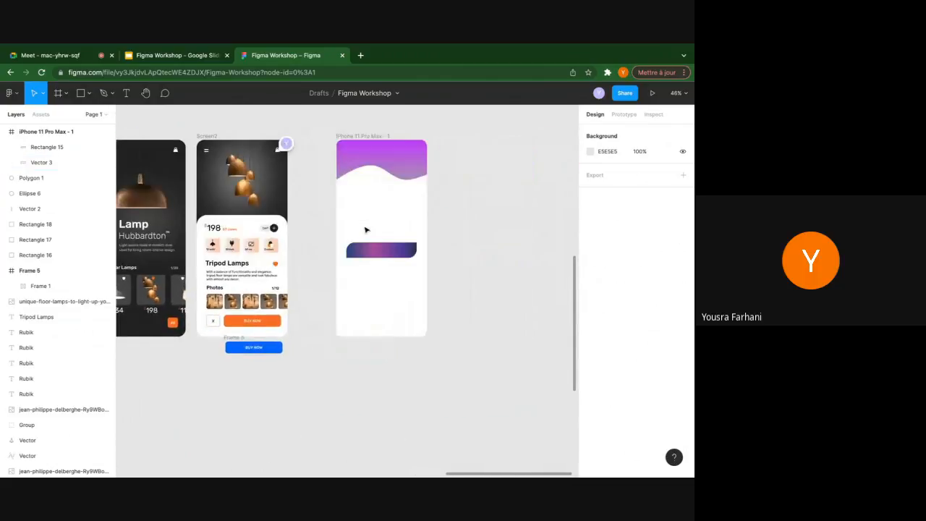
{"action": "scroll", "coordinate": [366, 229], "scroll_direction": "up", "scroll_amount": 3}
{"action": "scroll", "coordinate": [365, 229], "scroll_direction": "right", "scroll_amount": 3}
{"action": "scroll", "coordinate": [364, 229], "scroll_direction": "up", "scroll_amount": 2}
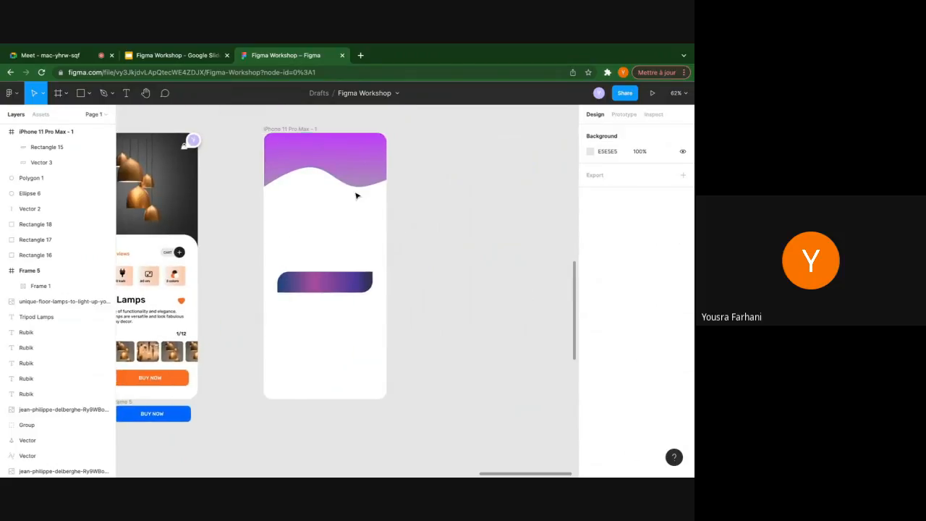
{"action": "left_click", "coordinate": [364, 158]}
{"action": "scroll", "coordinate": [364, 158], "scroll_direction": "left", "scroll_amount": 3}
{"action": "scroll", "coordinate": [364, 158], "scroll_direction": "down", "scroll_amount": 5}
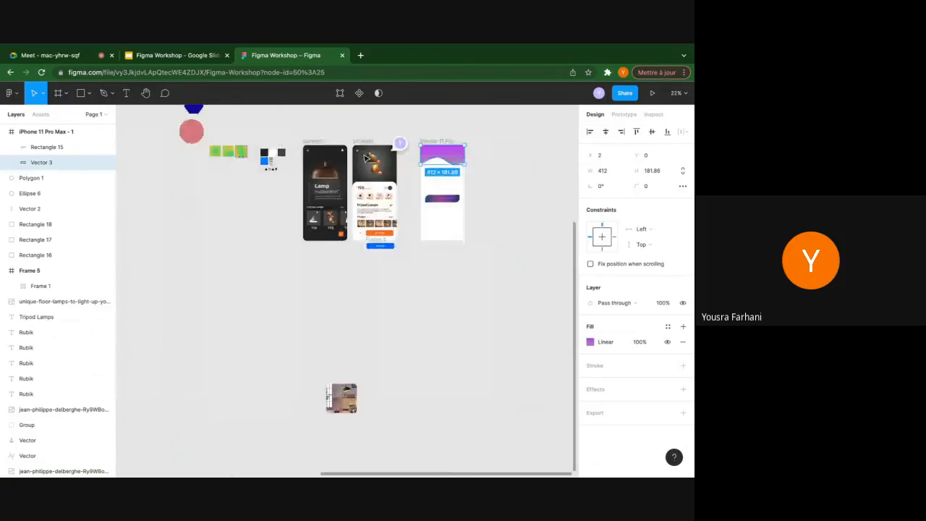
{"action": "scroll", "coordinate": [365, 158], "scroll_direction": "right", "scroll_amount": 1}
{"action": "scroll", "coordinate": [229, 191], "scroll_direction": "up", "scroll_amount": 7}
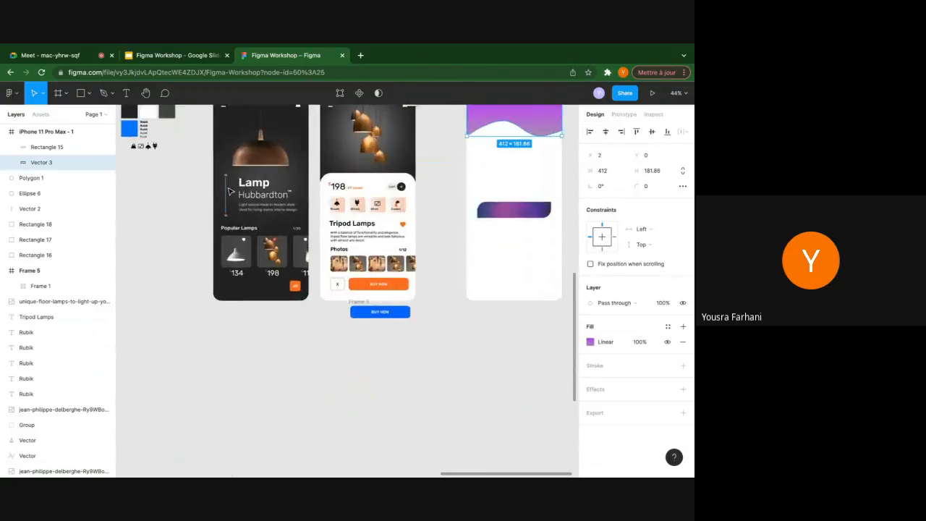
{"action": "scroll", "coordinate": [229, 191], "scroll_direction": "up", "scroll_amount": 2}
{"action": "scroll", "coordinate": [229, 191], "scroll_direction": "right", "scroll_amount": 2}
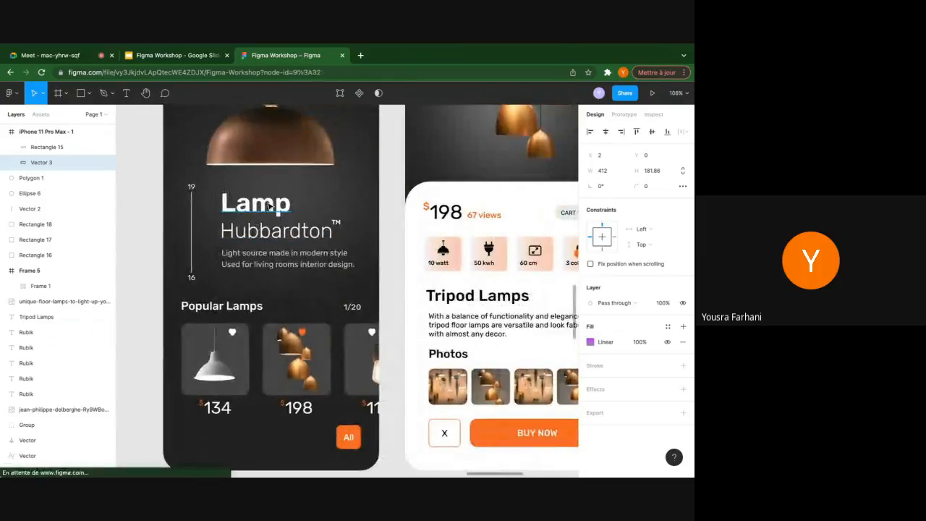
Create a text style named "Header" from the "Lamp" title on Screen1
{"action": "left_click", "coordinate": [265, 206]}
{"action": "scroll", "coordinate": [268, 207], "scroll_direction": "up", "scroll_amount": 5}
{"action": "scroll", "coordinate": [383, 233], "scroll_direction": "left", "scroll_amount": 3}
{"action": "scroll", "coordinate": [382, 233], "scroll_direction": "up", "scroll_amount": 1}
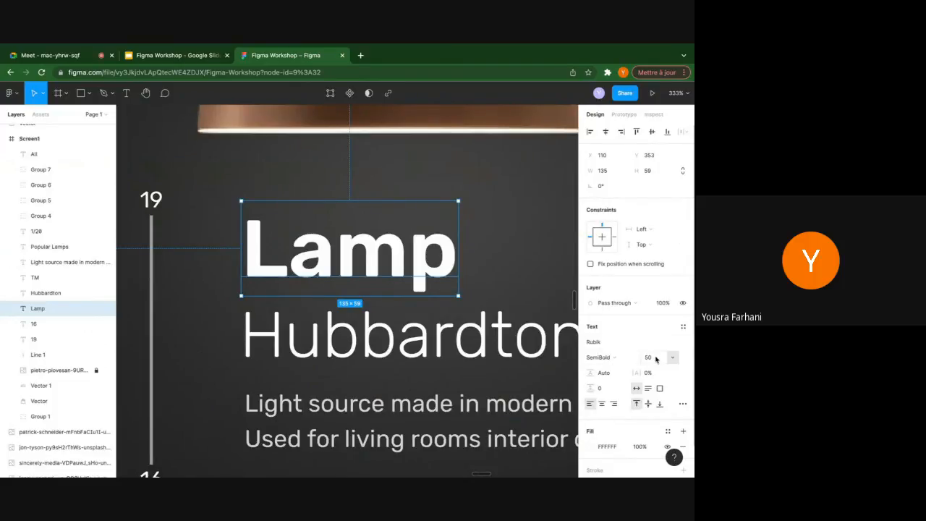
{"action": "scroll", "coordinate": [459, 300], "scroll_direction": "down", "scroll_amount": 5}
{"action": "scroll", "coordinate": [464, 305], "scroll_direction": "right", "scroll_amount": 1}
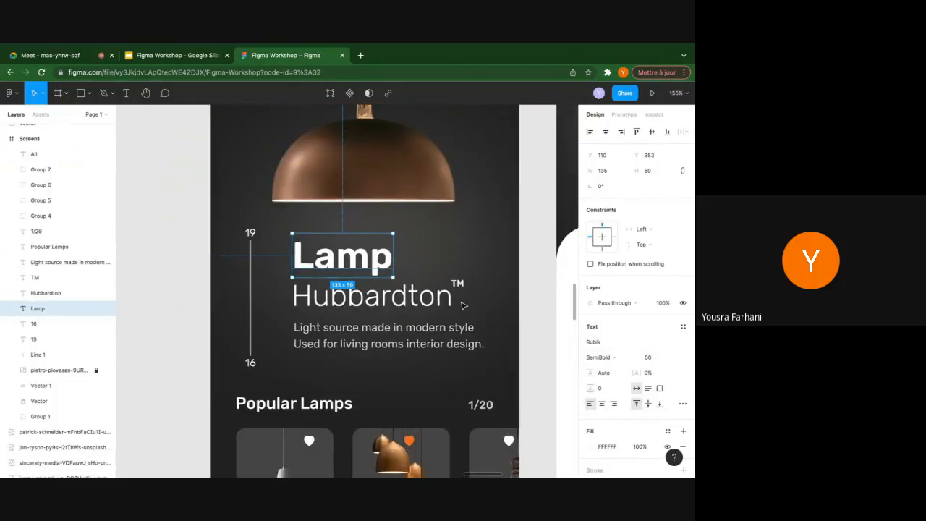
{"action": "scroll", "coordinate": [463, 305], "scroll_direction": "right", "scroll_amount": 3}
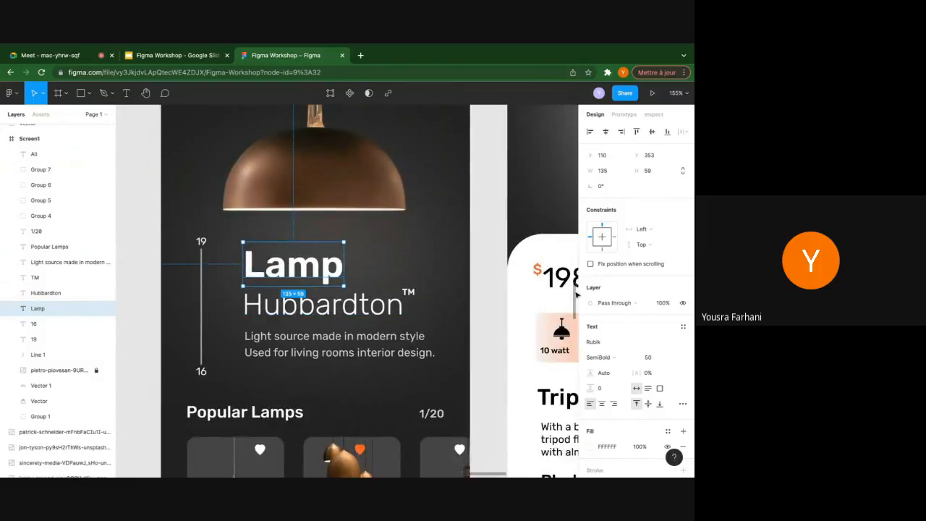
{"action": "left_click", "coordinate": [681, 328]}
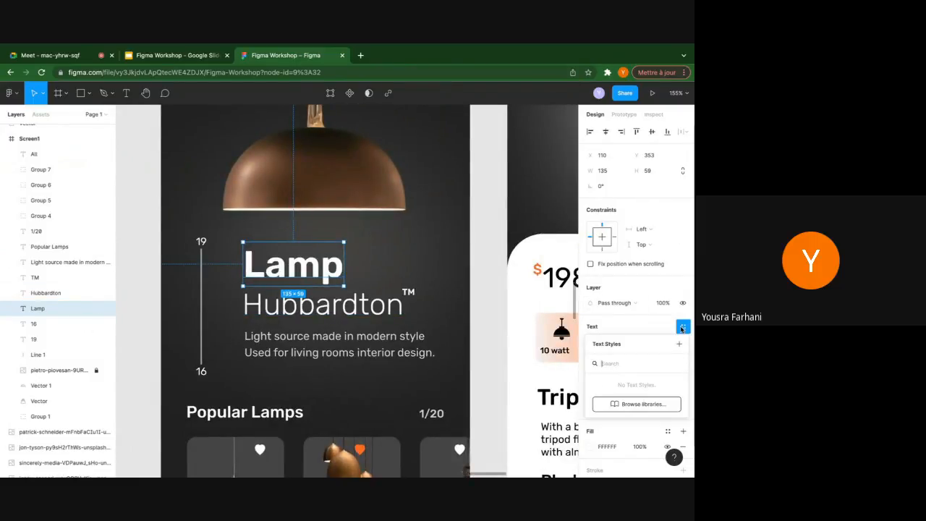
{"action": "left_click", "coordinate": [679, 343]}
{"action": "left_click", "coordinate": [341, 278]}
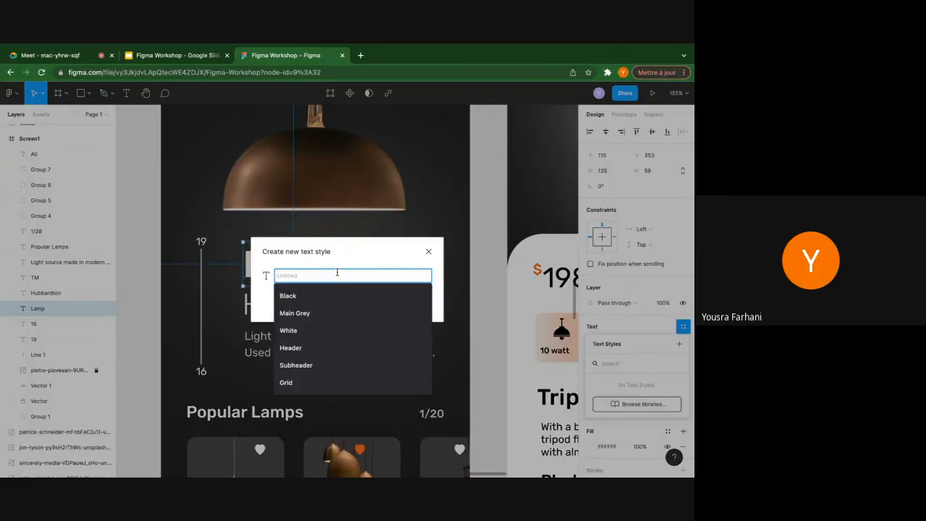
{"action": "type", "text": "Header"}
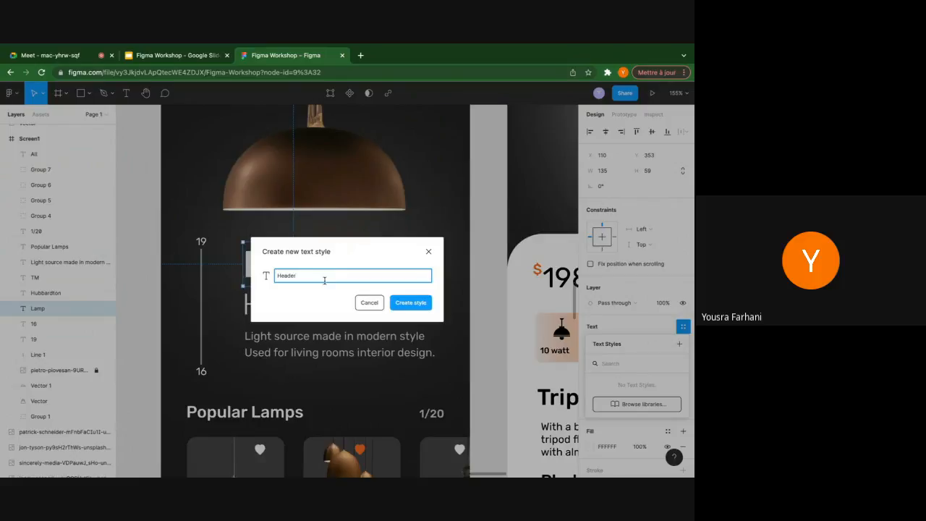
{"action": "left_click", "coordinate": [413, 304]}
Add the text "hello" below the wave header in the iPhone 11 Pro Max frame using the Header style
{"action": "scroll", "coordinate": [376, 260], "scroll_direction": "down", "scroll_amount": 10}
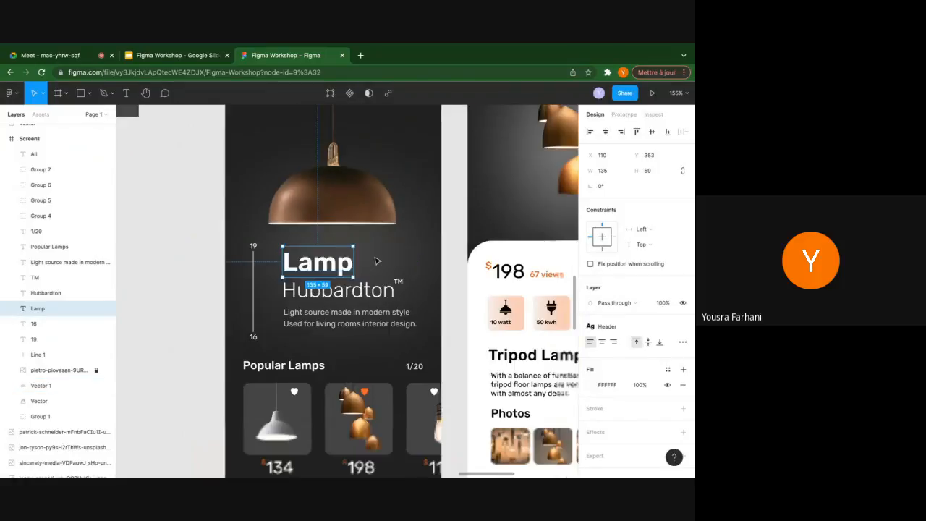
{"action": "scroll", "coordinate": [376, 261], "scroll_direction": "right", "scroll_amount": 2}
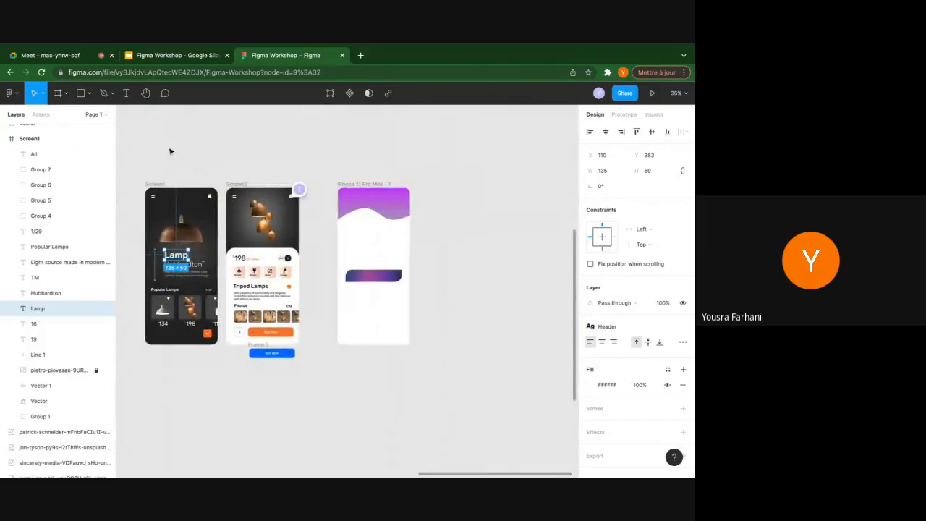
{"action": "left_click", "coordinate": [127, 92]}
{"action": "scroll", "coordinate": [354, 235], "scroll_direction": "up", "scroll_amount": 1}
{"action": "left_click", "coordinate": [352, 232]}
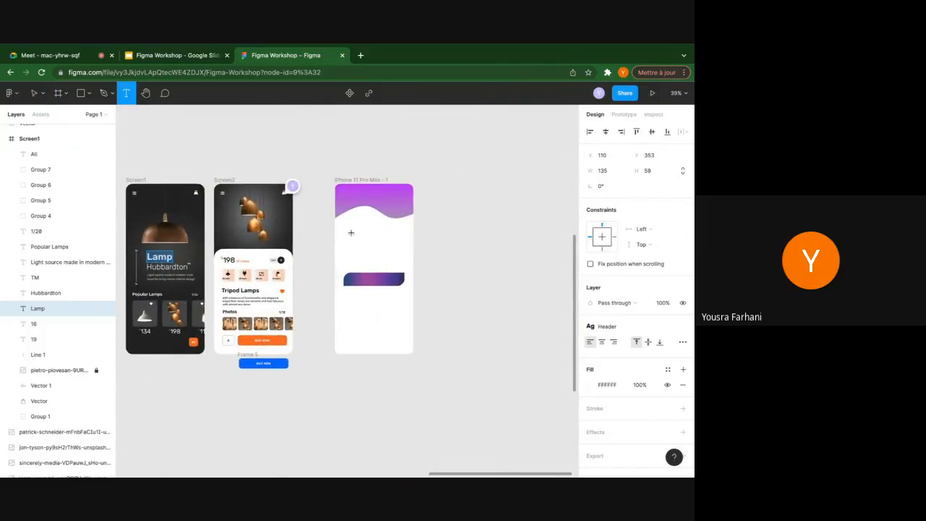
{"action": "type", "text": "h"}
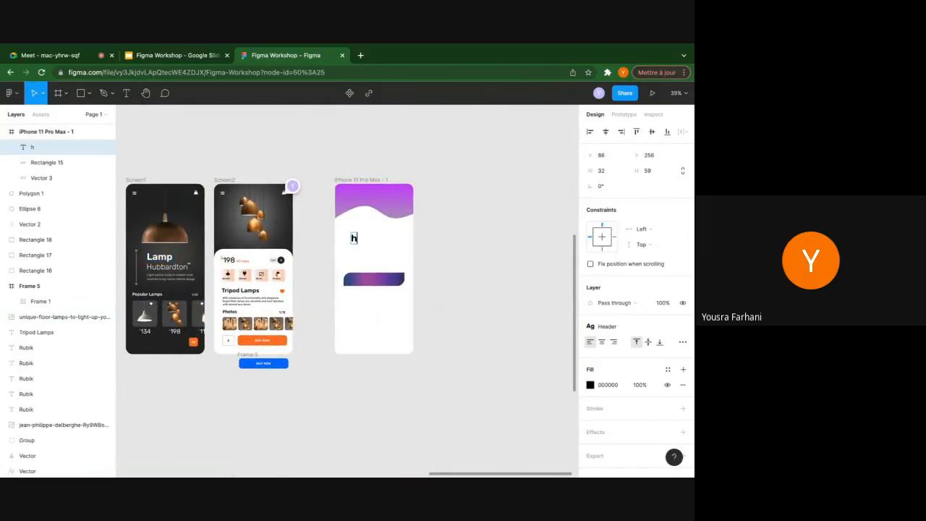
{"action": "type", "text": "ello"}
{"action": "key", "text": "Escape"}
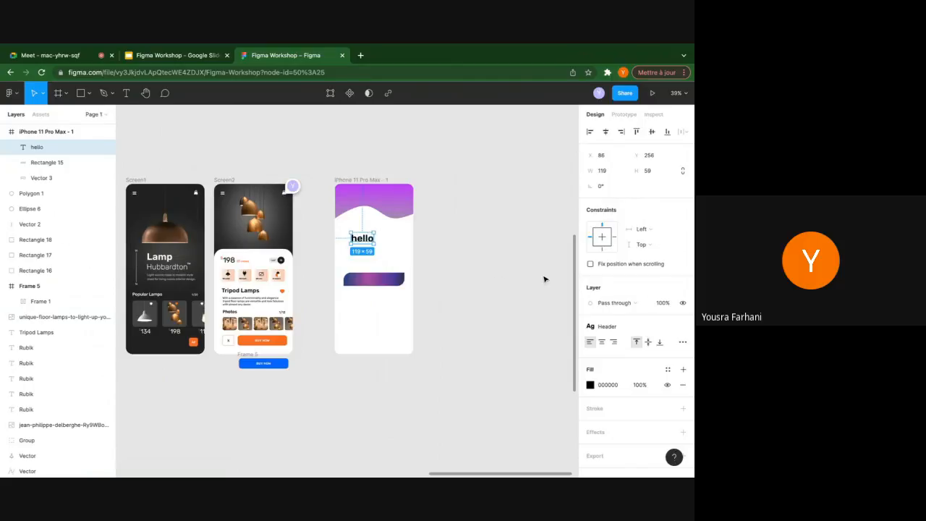
Add a second text "hey" in the Header style between "hello" and the gradient rectangle
{"action": "scroll", "coordinate": [362, 251], "scroll_direction": "up", "scroll_amount": 5}
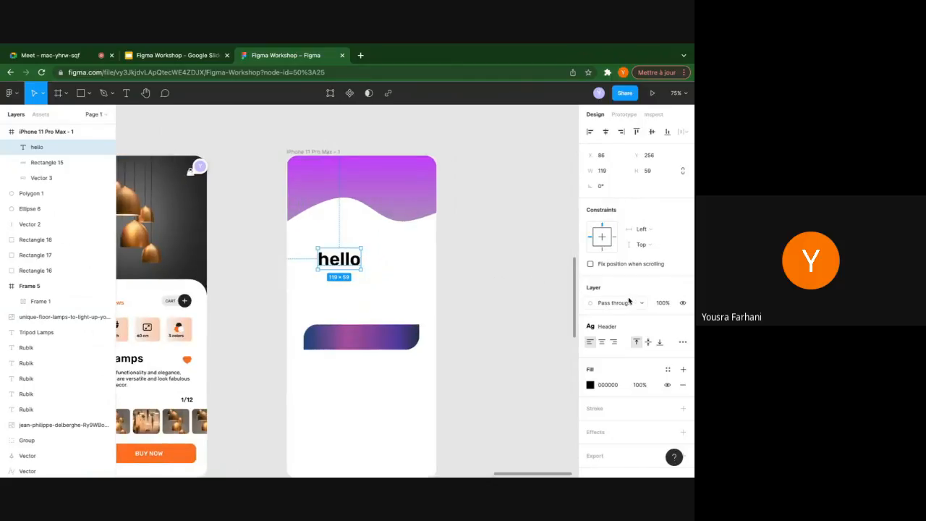
{"action": "left_click", "coordinate": [509, 250]}
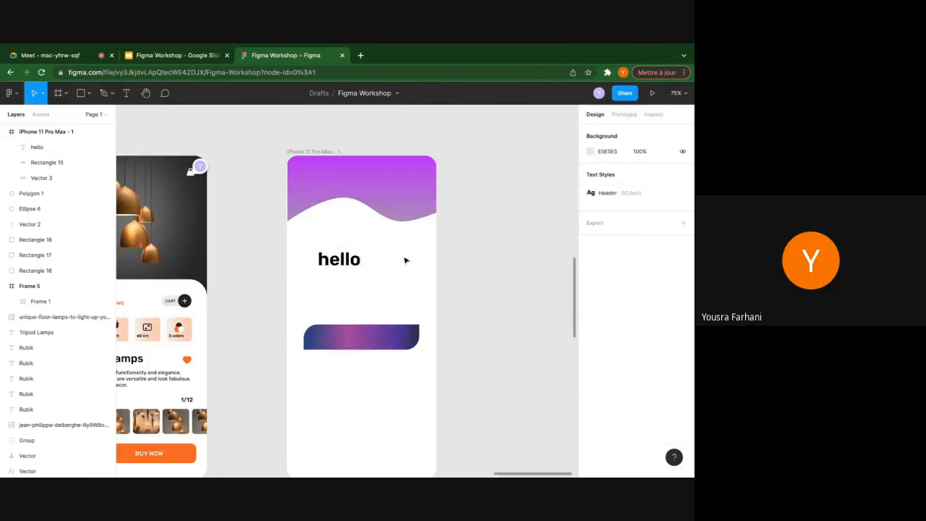
{"action": "left_click", "coordinate": [325, 259]}
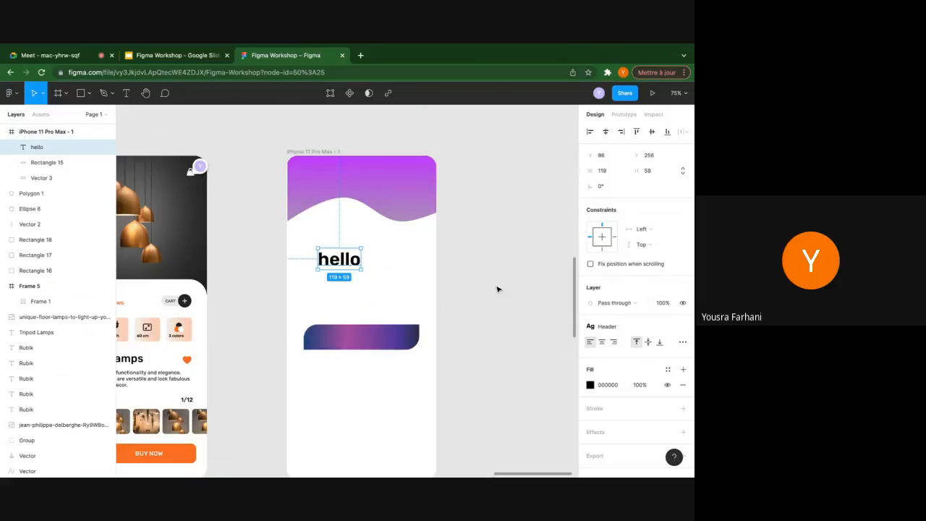
{"action": "key", "text": "t"}
{"action": "left_click", "coordinate": [333, 291]}
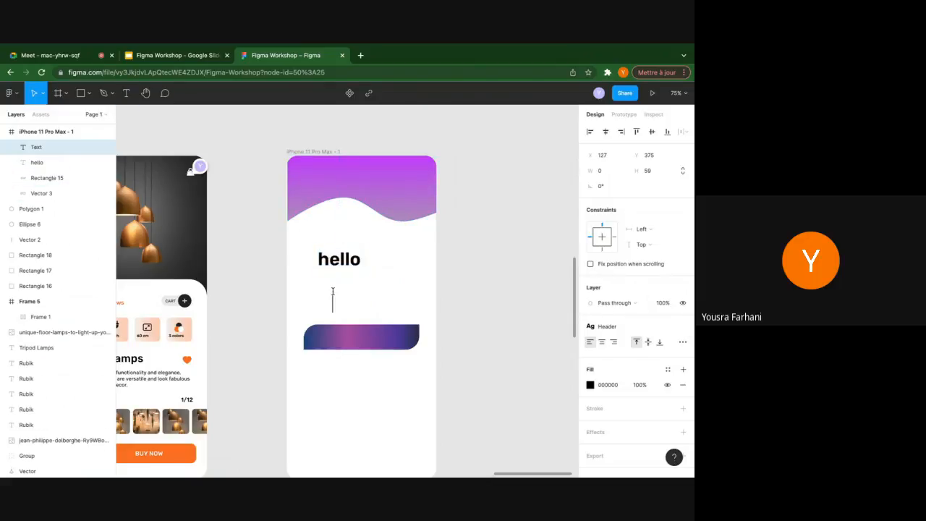
{"action": "type", "text": "hey"}
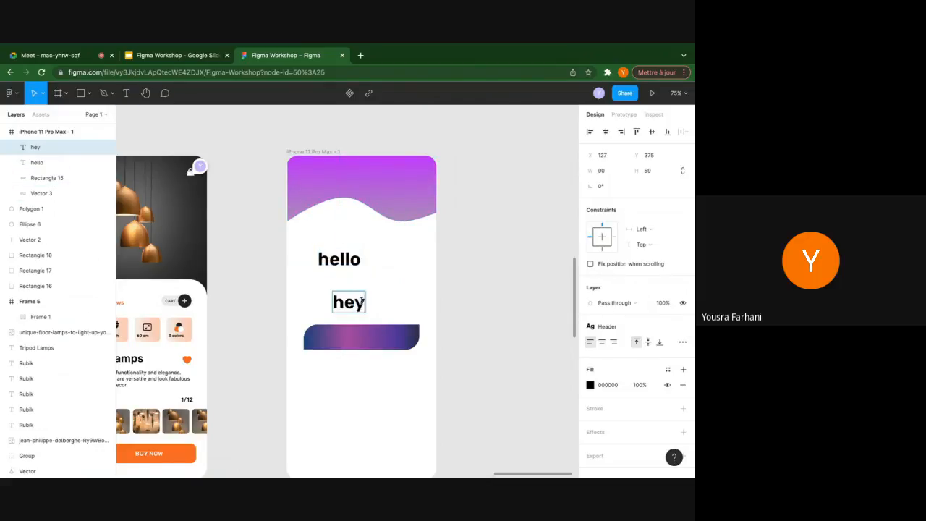
{"action": "key", "text": "Escape"}
Detach the Header style from the "hey" text and set its font to Rosarivo Italic
{"action": "left_click", "coordinate": [683, 326]}
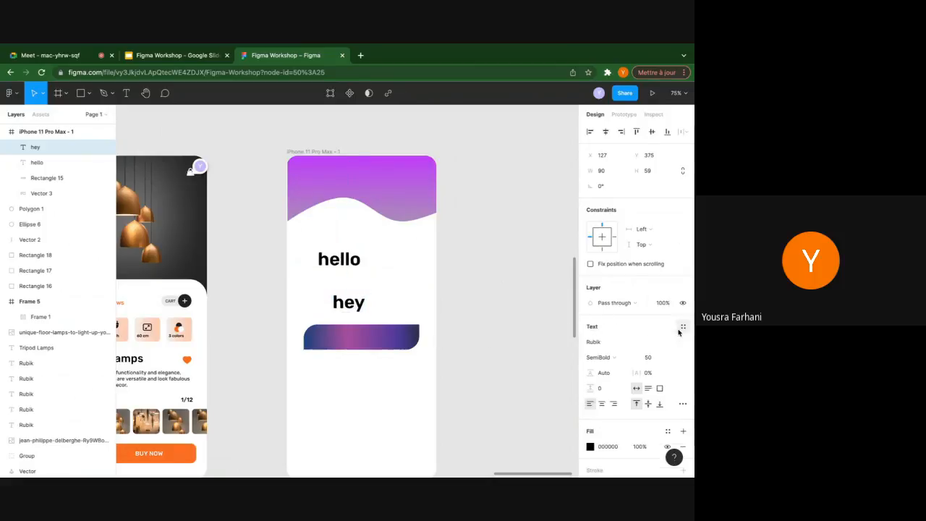
{"action": "left_click", "coordinate": [606, 342]}
{"action": "left_click", "coordinate": [687, 343]}
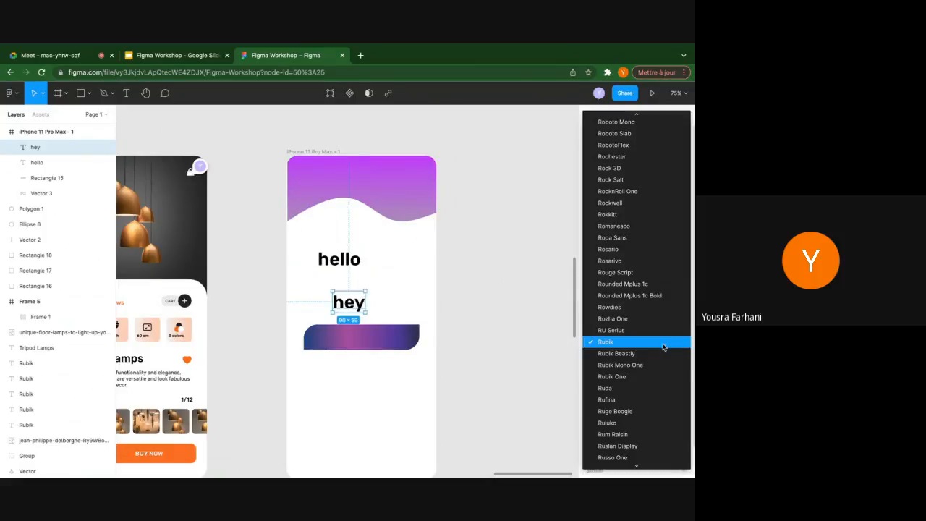
{"action": "left_click", "coordinate": [639, 262]}
{"action": "scroll", "coordinate": [597, 345], "scroll_direction": "down", "scroll_amount": 1}
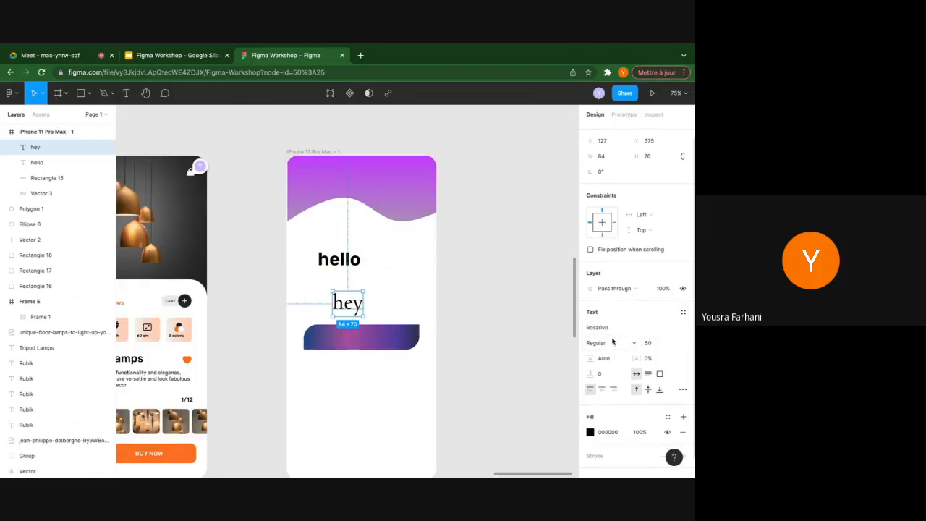
{"action": "left_click", "coordinate": [608, 342]}
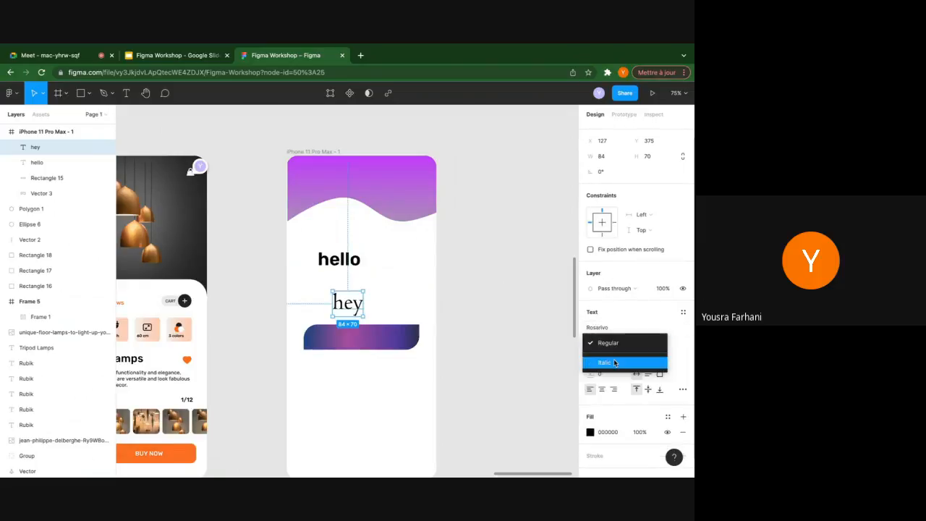
{"action": "left_click", "coordinate": [612, 361]}
{"action": "left_click", "coordinate": [461, 268]}
{"action": "scroll", "coordinate": [370, 278], "scroll_direction": "up", "scroll_amount": 5}
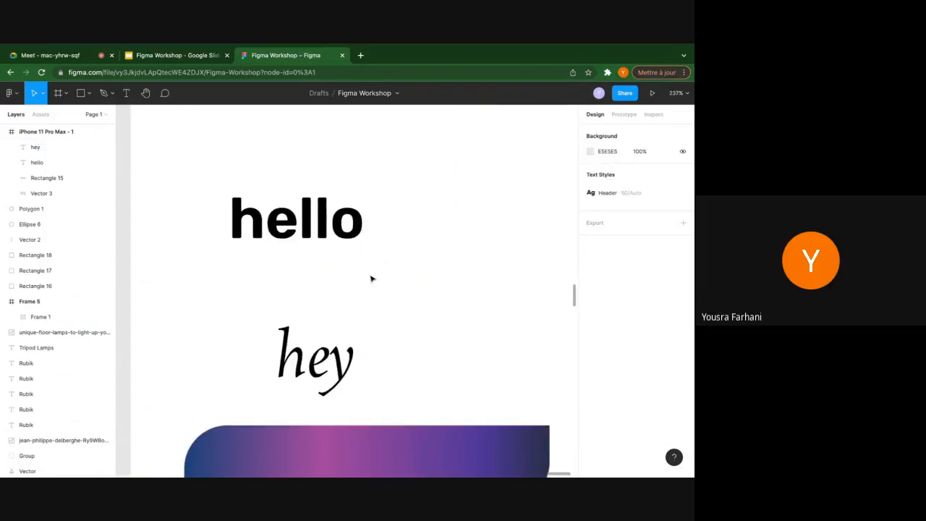
Apply the Header text style to the "hey" text
{"action": "left_click", "coordinate": [326, 355]}
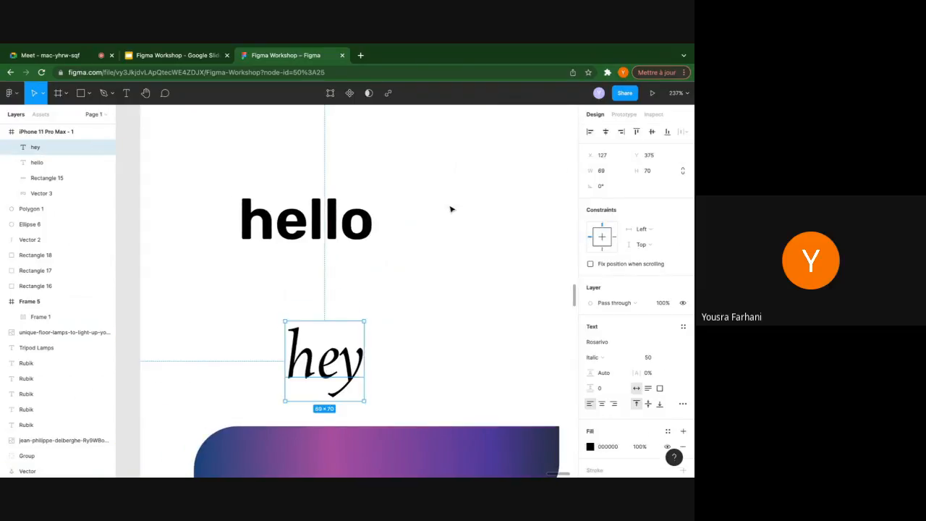
{"action": "scroll", "coordinate": [405, 230], "scroll_direction": "down", "scroll_amount": 10}
{"action": "scroll", "coordinate": [406, 230], "scroll_direction": "up", "scroll_amount": 5}
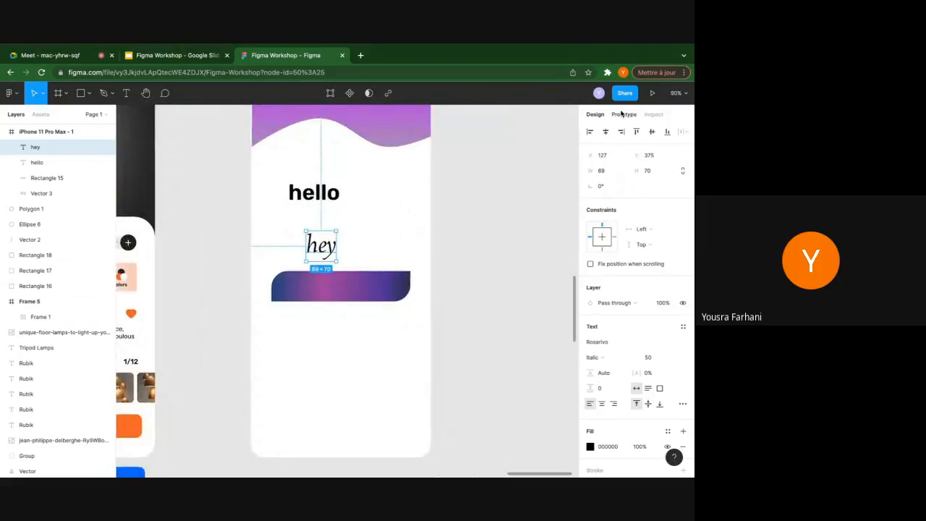
{"action": "left_click", "coordinate": [682, 328]}
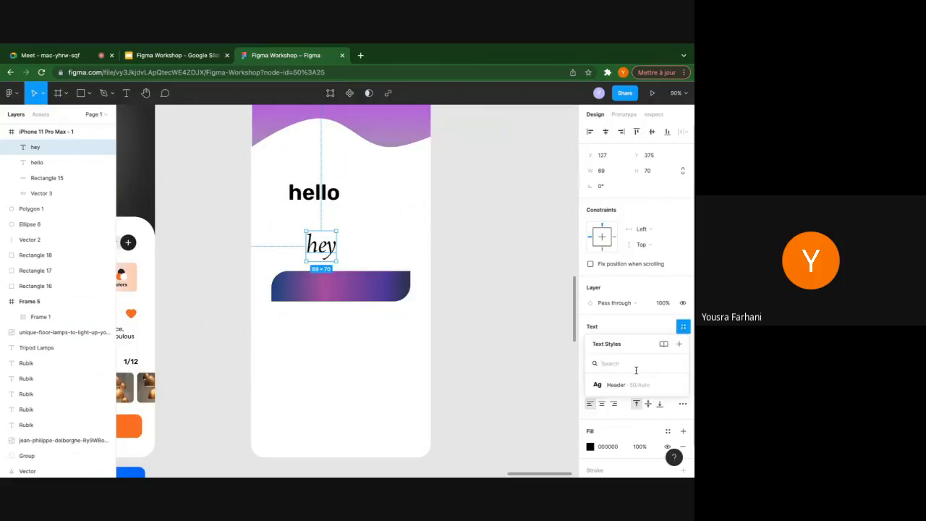
{"action": "left_click", "coordinate": [615, 384]}
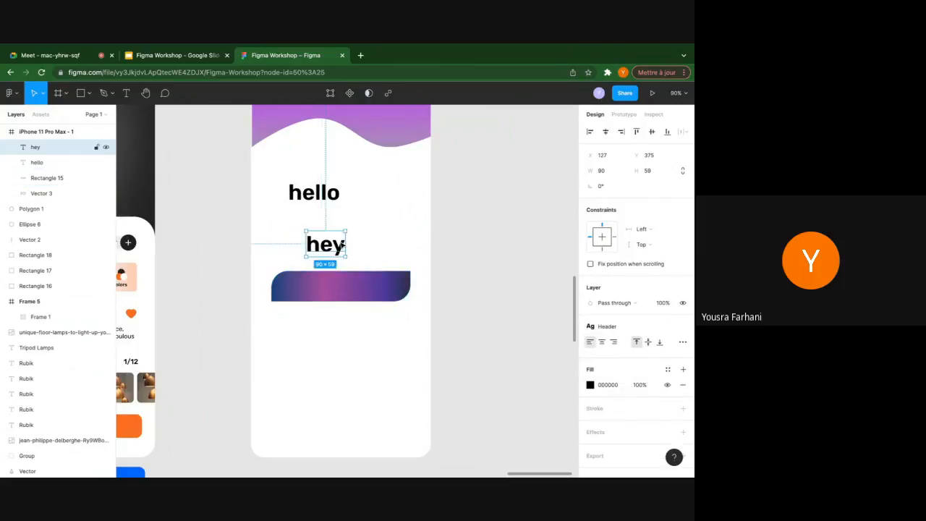
{"action": "scroll", "coordinate": [340, 246], "scroll_direction": "up", "scroll_amount": 5}
{"action": "scroll", "coordinate": [387, 249], "scroll_direction": "down", "scroll_amount": 10}
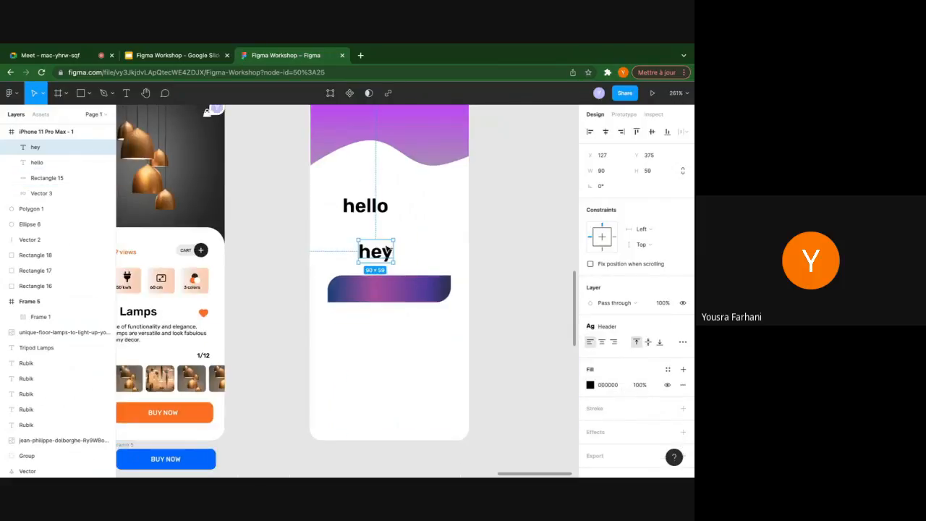
Look up the text styles available for the lamp description under "Hubbardton" in Screen1
{"action": "scroll", "coordinate": [244, 243], "scroll_direction": "up", "scroll_amount": 10}
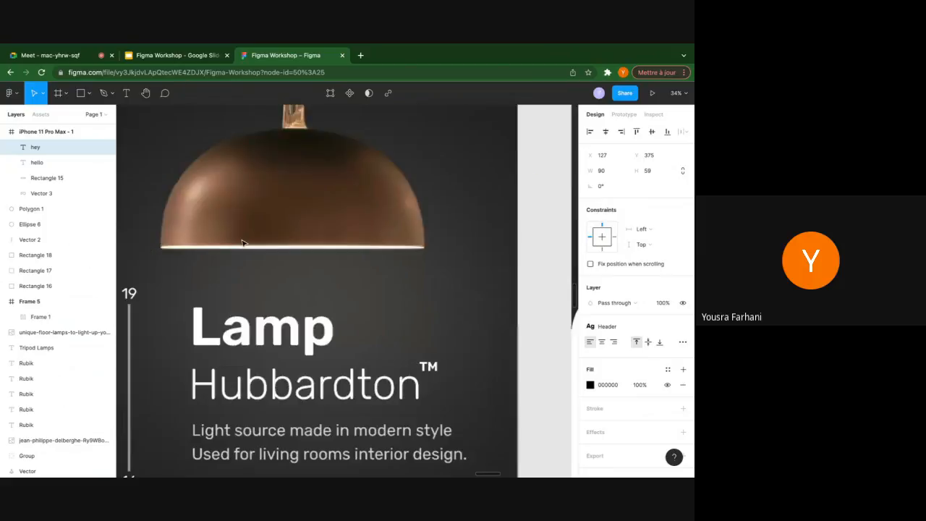
{"action": "scroll", "coordinate": [264, 345], "scroll_direction": "down", "scroll_amount": 12}
{"action": "scroll", "coordinate": [264, 346], "scroll_direction": "up", "scroll_amount": 8}
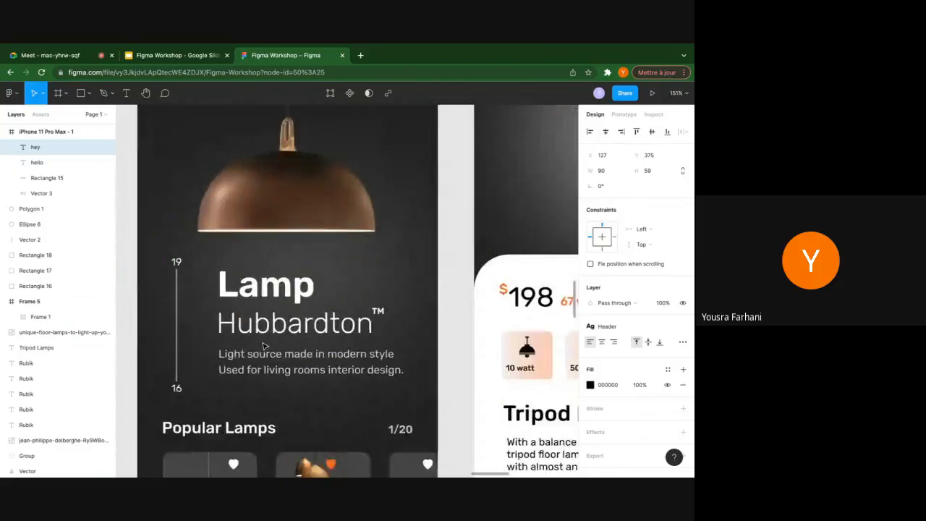
{"action": "left_click", "coordinate": [294, 353]}
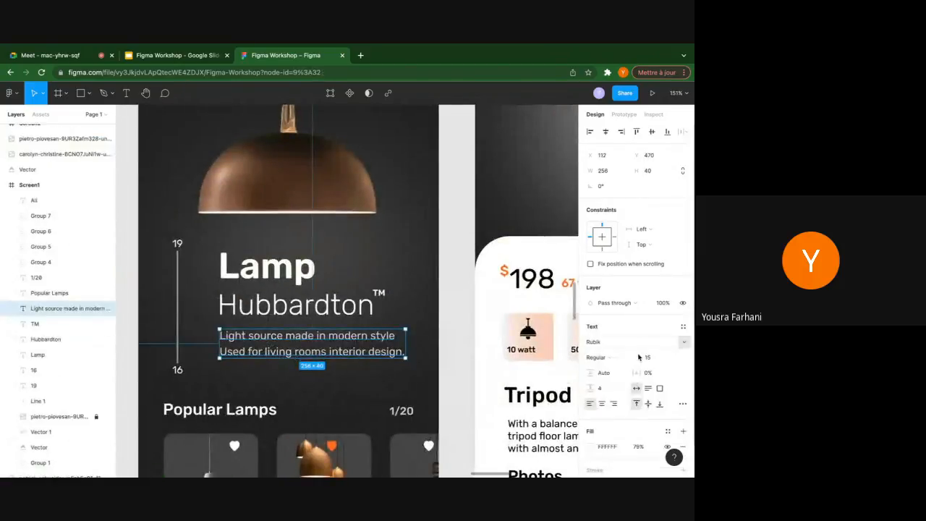
{"action": "left_click", "coordinate": [683, 328]}
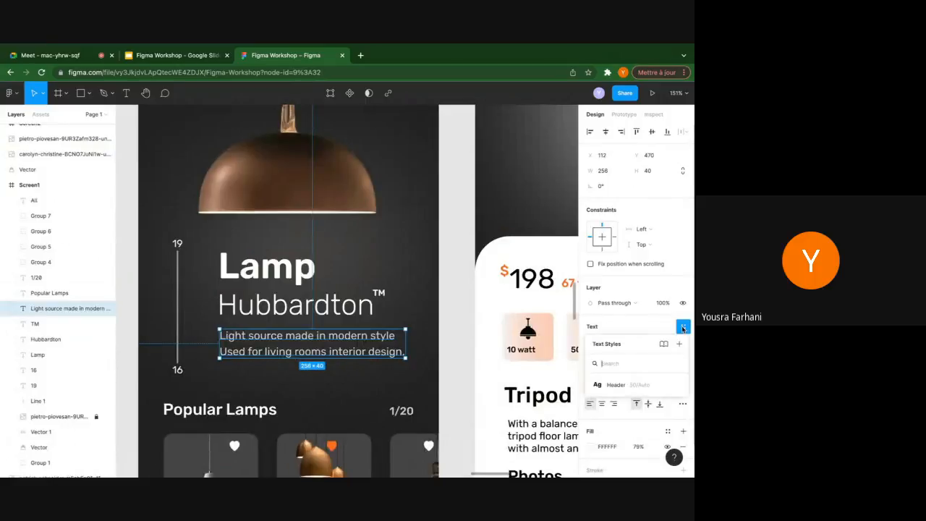
{"action": "left_click", "coordinate": [437, 320]}
Add the text "subheader" below the gradient rectangle in the iPhone 11 Pro Max frame
{"action": "scroll", "coordinate": [434, 320], "scroll_direction": "down", "scroll_amount": 5}
{"action": "scroll", "coordinate": [432, 320], "scroll_direction": "down", "scroll_amount": 1}
{"action": "scroll", "coordinate": [433, 320], "scroll_direction": "right", "scroll_amount": 1}
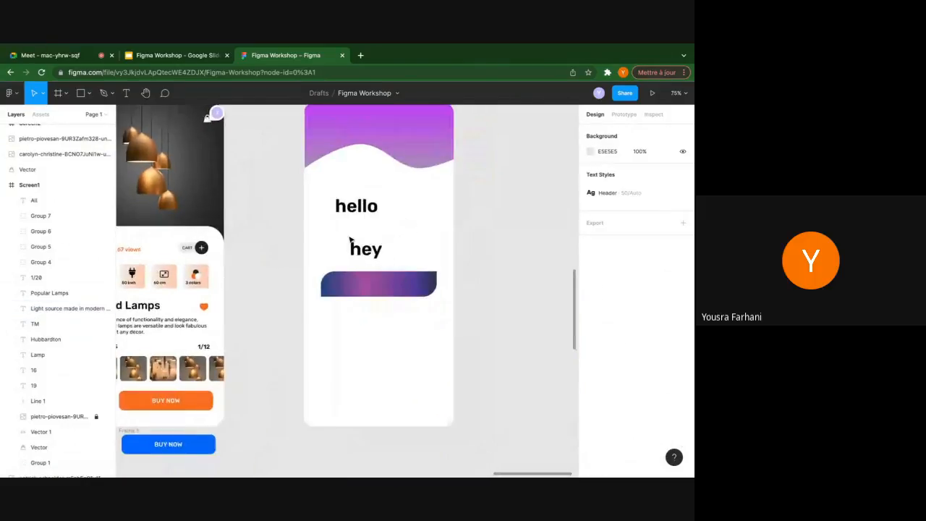
{"action": "left_click", "coordinate": [126, 93]}
{"action": "left_click", "coordinate": [337, 330]}
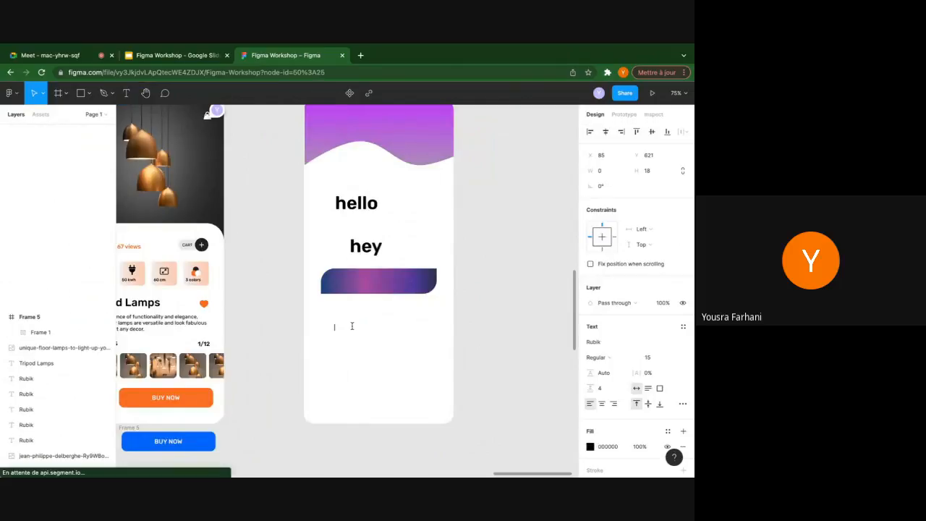
{"action": "type", "text": "subhead"}
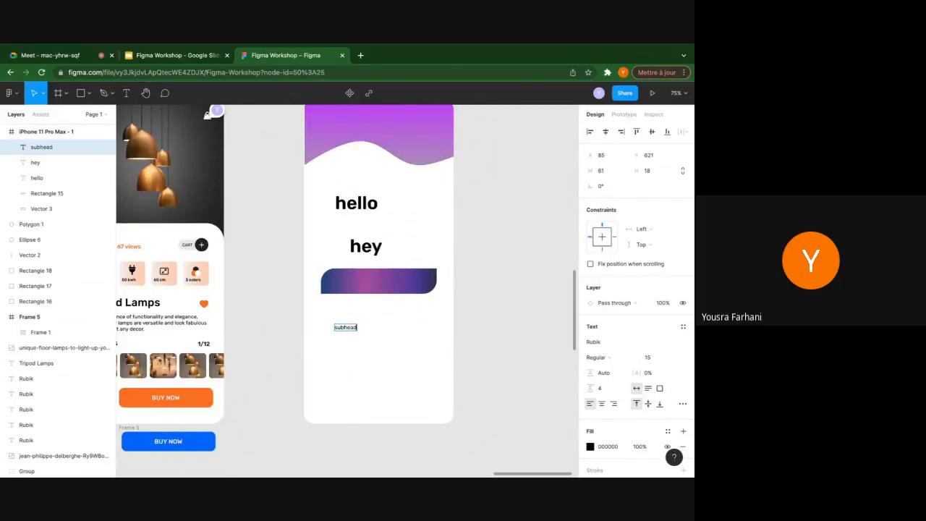
{"action": "type", "text": "er"}
{"action": "key", "text": "Escape"}
Set the "subheader" text to Medium weight and font size 16
{"action": "left_click", "coordinate": [614, 357]}
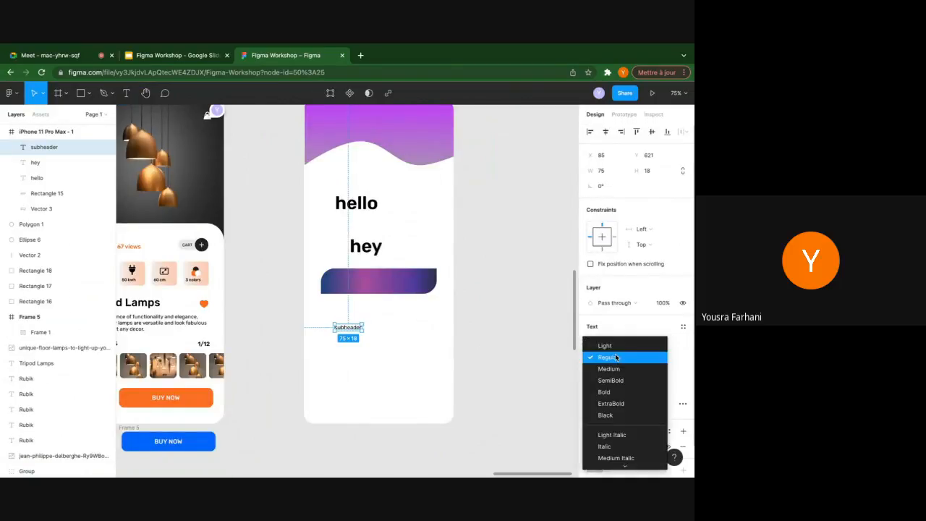
{"action": "left_click", "coordinate": [610, 368]}
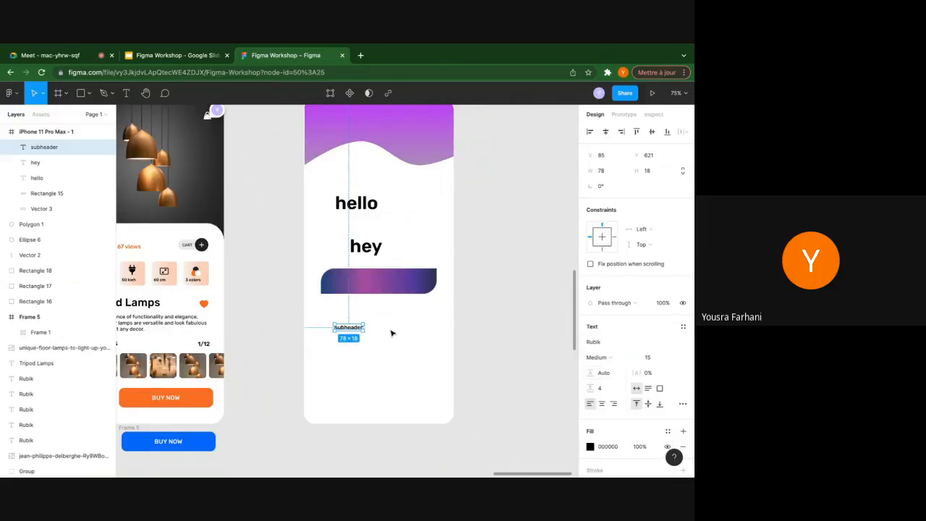
{"action": "scroll", "coordinate": [397, 330], "scroll_direction": "up", "scroll_amount": 5}
{"action": "left_click", "coordinate": [417, 322]}
{"action": "left_click", "coordinate": [58, 147]}
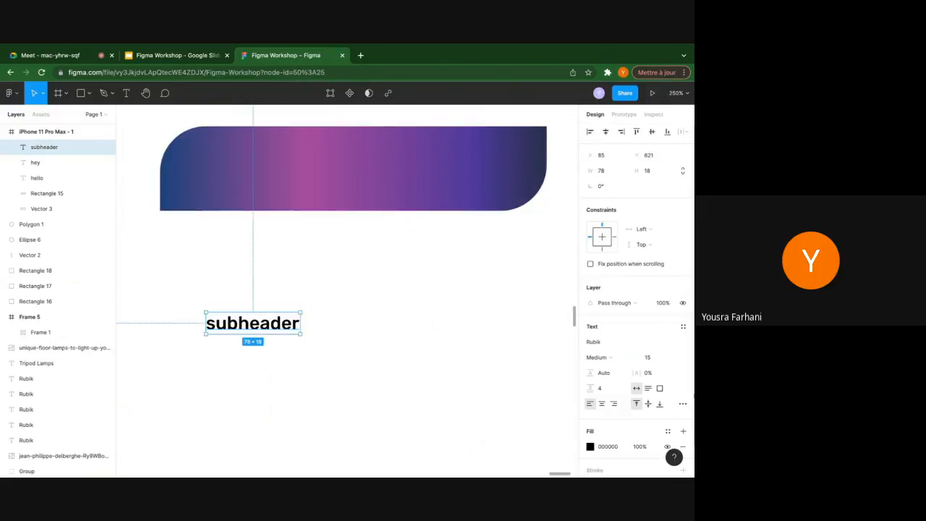
{"action": "left_click", "coordinate": [659, 360]}
{"action": "key", "text": "Return"}
{"action": "left_click", "coordinate": [378, 341]}
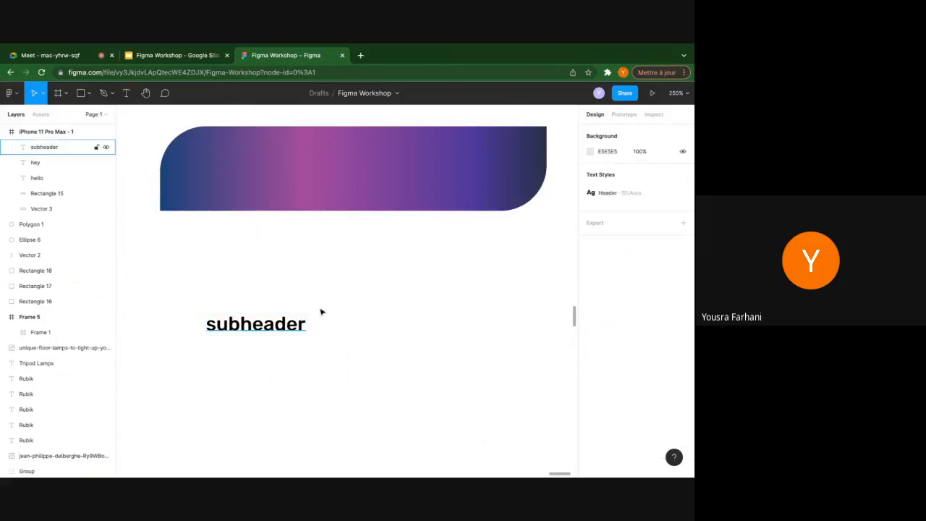
Create a new text style named "Subheader" from the "subheader" text
{"action": "left_click", "coordinate": [280, 333]}
{"action": "left_click", "coordinate": [683, 326]}
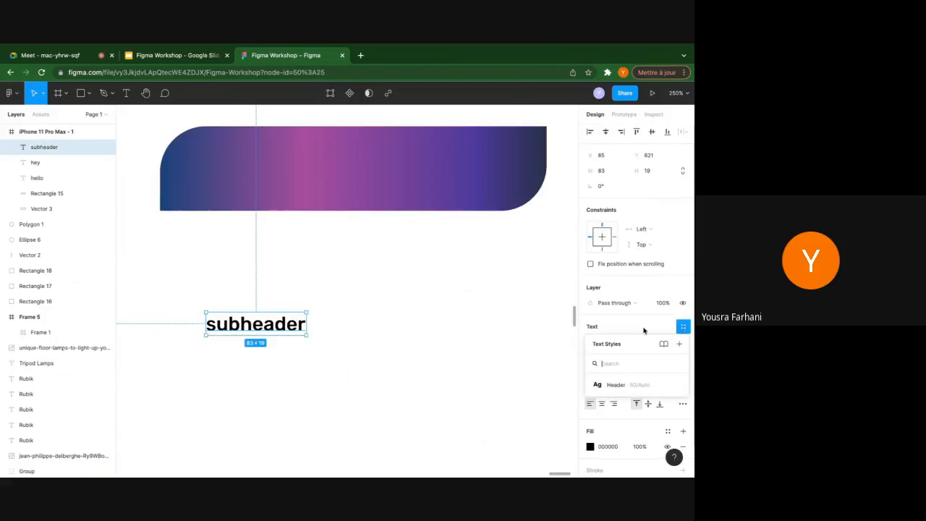
{"action": "left_click", "coordinate": [679, 344]}
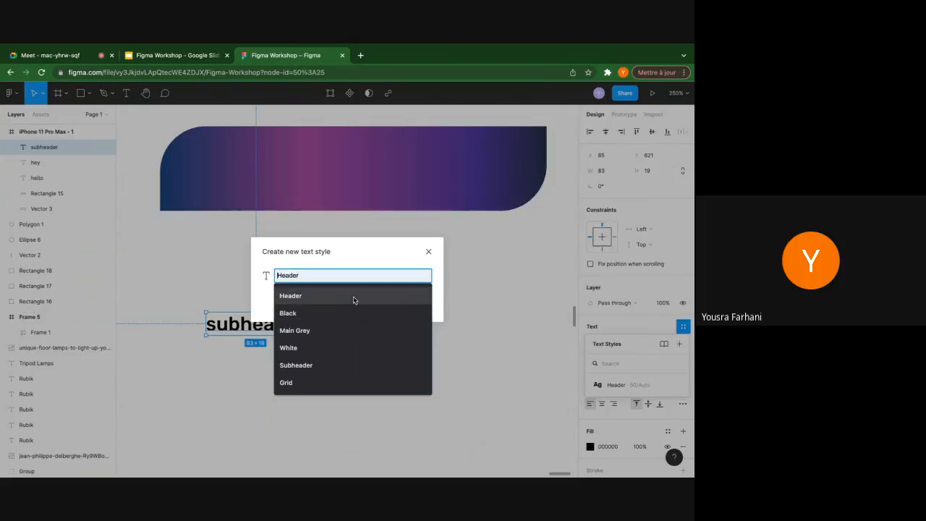
{"action": "type", "text": "subh"}
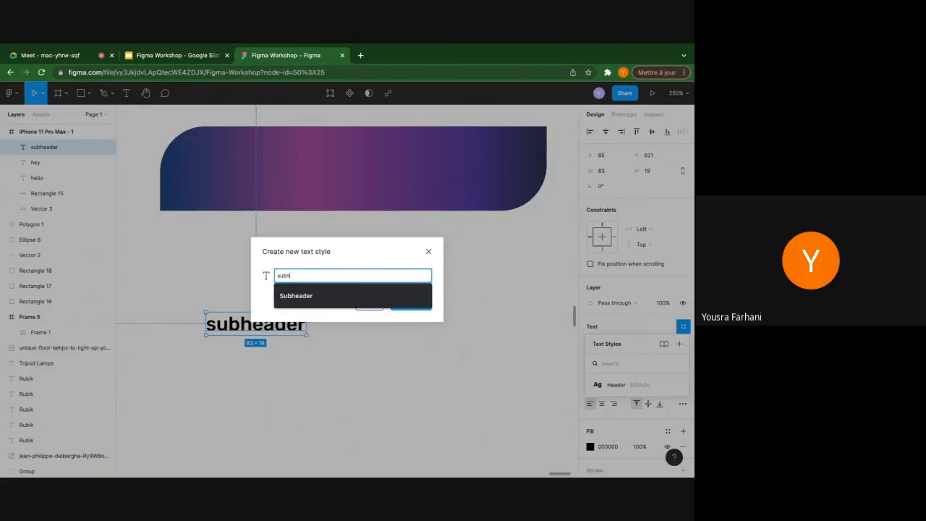
{"action": "left_click", "coordinate": [352, 297]}
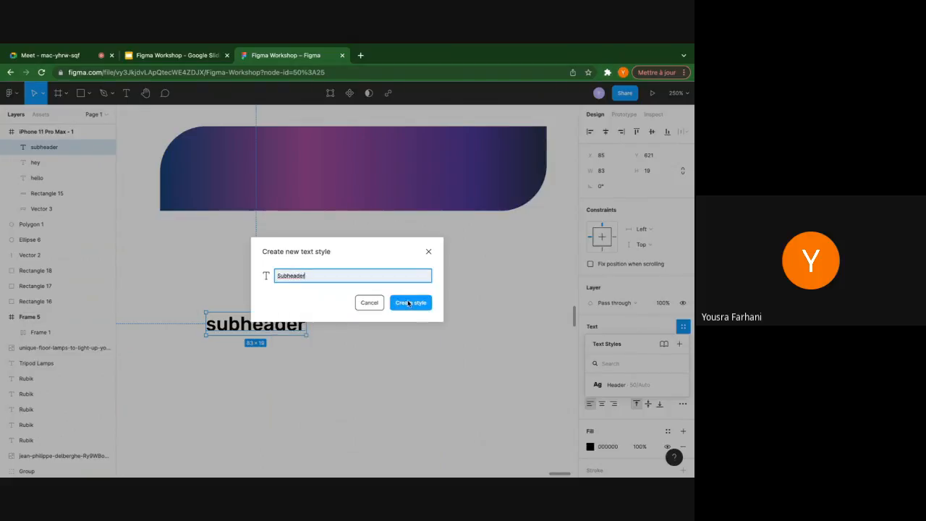
{"action": "left_click", "coordinate": [410, 305]}
Try the Subheader text style on the description paragraph under "Tripod Lamps" in Screen2, and undo it
{"action": "scroll", "coordinate": [375, 301], "scroll_direction": "down", "scroll_amount": 10}
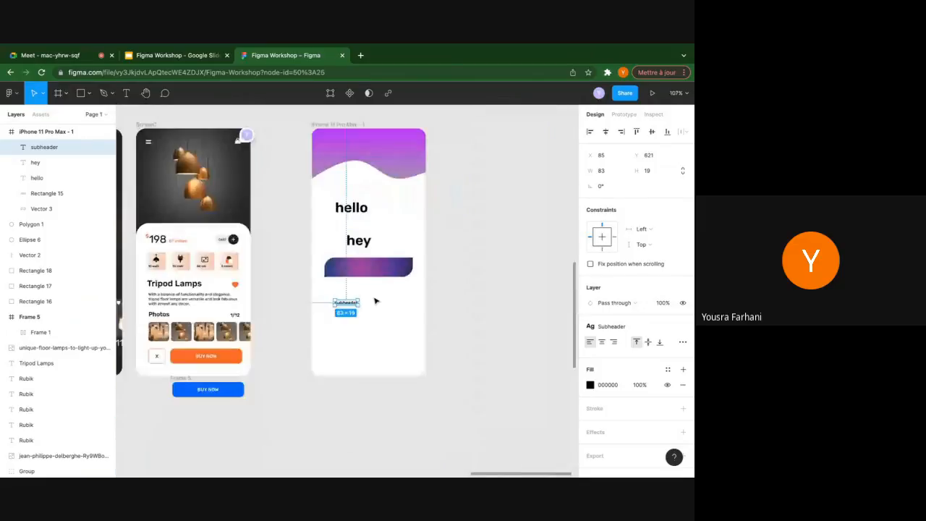
{"action": "left_click", "coordinate": [295, 291]}
{"action": "scroll", "coordinate": [295, 292], "scroll_direction": "left", "scroll_amount": 3}
{"action": "scroll", "coordinate": [295, 292], "scroll_direction": "up", "scroll_amount": 10}
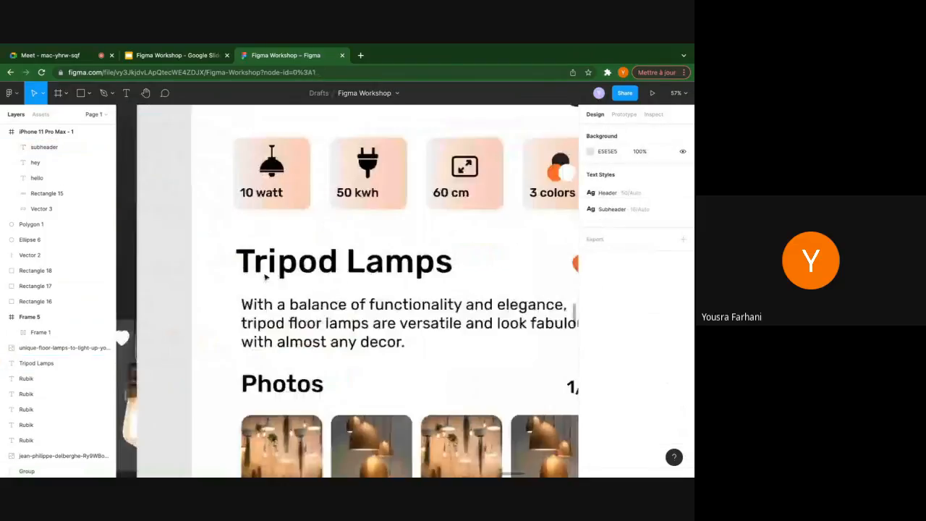
{"action": "left_click", "coordinate": [326, 322]}
{"action": "left_click", "coordinate": [683, 326]}
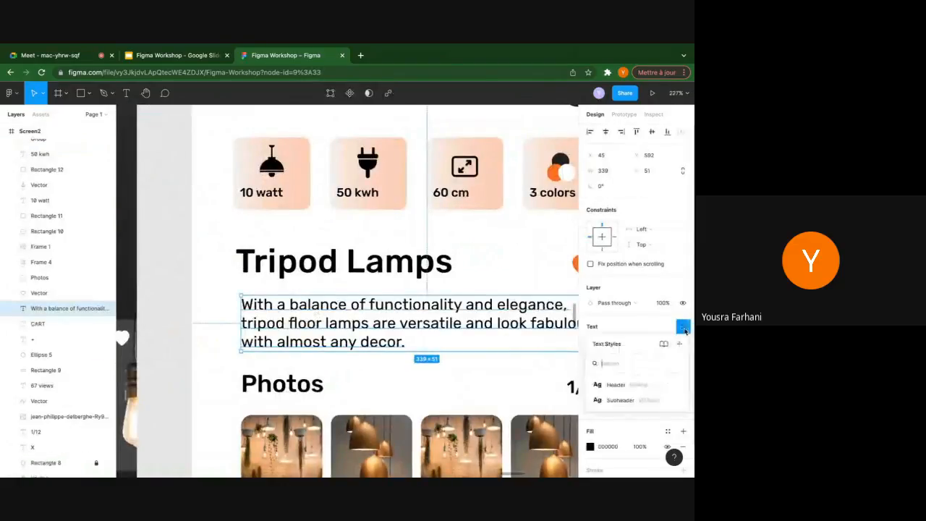
{"action": "left_click", "coordinate": [620, 400]}
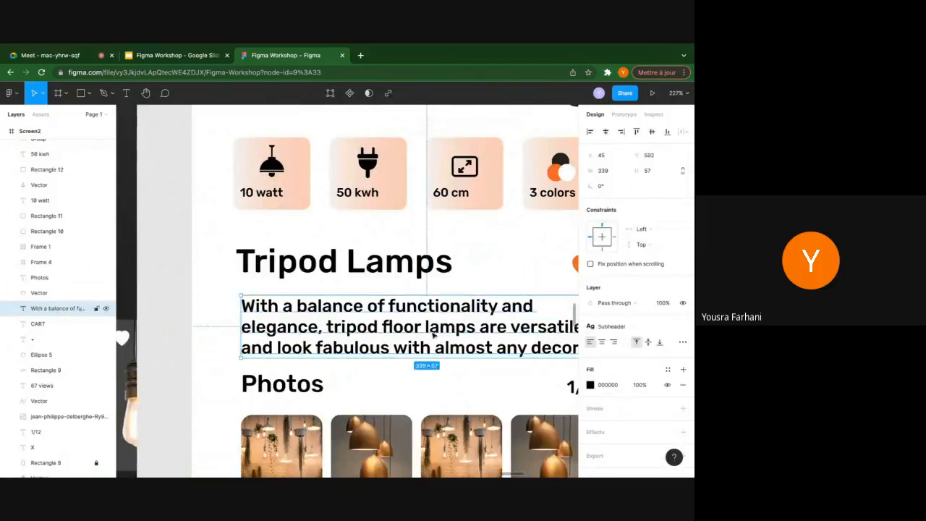
{"action": "scroll", "coordinate": [422, 309], "scroll_direction": "down", "scroll_amount": 7}
{"action": "key", "text": "ctrl+z"}
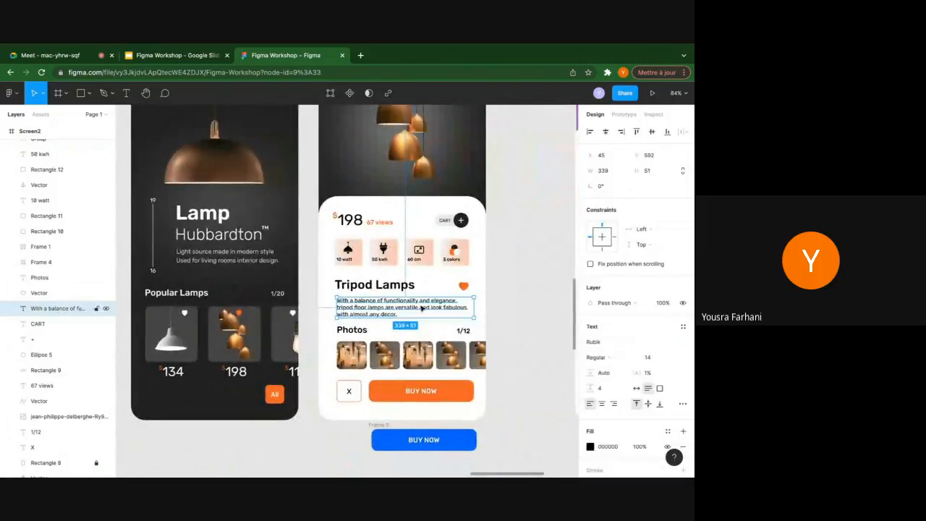
Move the "subheader" text up onto the "hello" text in the iPhone 11 Pro Max frame, at about X 64, Y 294
{"action": "left_click", "coordinate": [521, 285]}
{"action": "scroll", "coordinate": [322, 297], "scroll_direction": "right", "scroll_amount": 2}
{"action": "scroll", "coordinate": [322, 297], "scroll_direction": "up", "scroll_amount": 1}
{"action": "scroll", "coordinate": [322, 297], "scroll_direction": "right", "scroll_amount": 4}
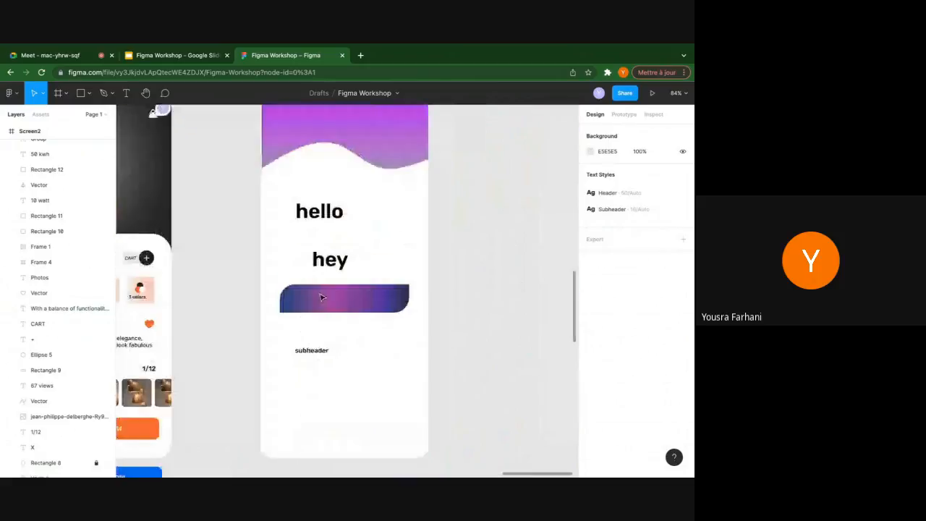
{"action": "scroll", "coordinate": [291, 341], "scroll_direction": "up", "scroll_amount": 8}
{"action": "scroll", "coordinate": [291, 341], "scroll_direction": "down", "scroll_amount": 5}
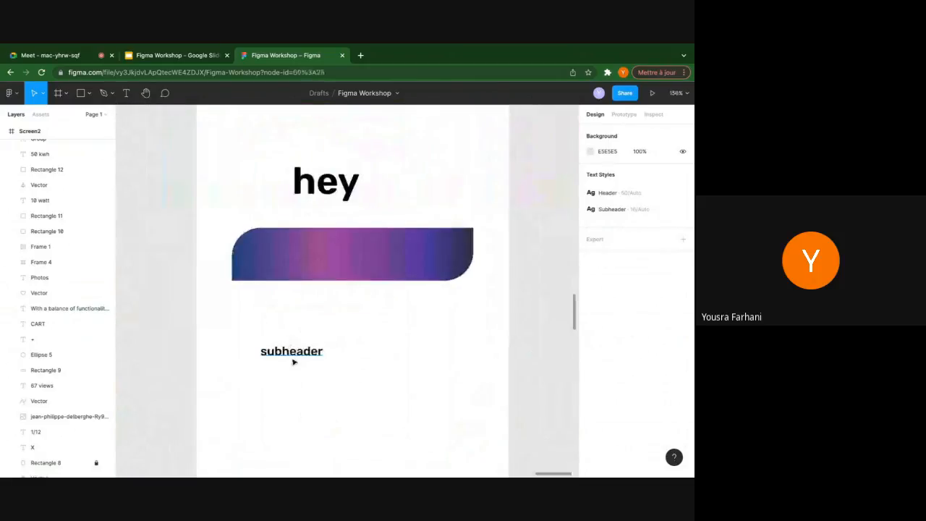
{"action": "left_click", "coordinate": [292, 353]}
{"action": "scroll", "coordinate": [293, 356], "scroll_direction": "down", "scroll_amount": 10}
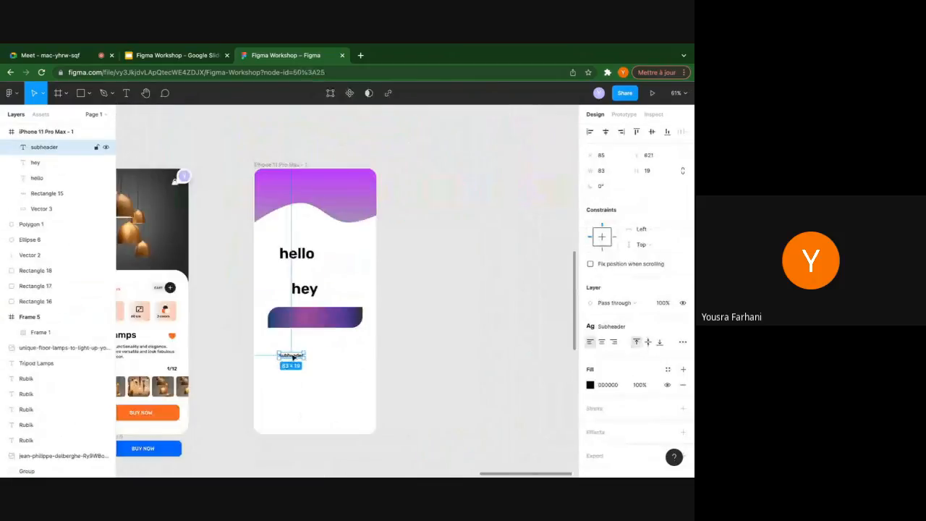
{"action": "scroll", "coordinate": [290, 261], "scroll_direction": "left", "scroll_amount": 5}
{"action": "scroll", "coordinate": [290, 261], "scroll_direction": "down", "scroll_amount": 2}
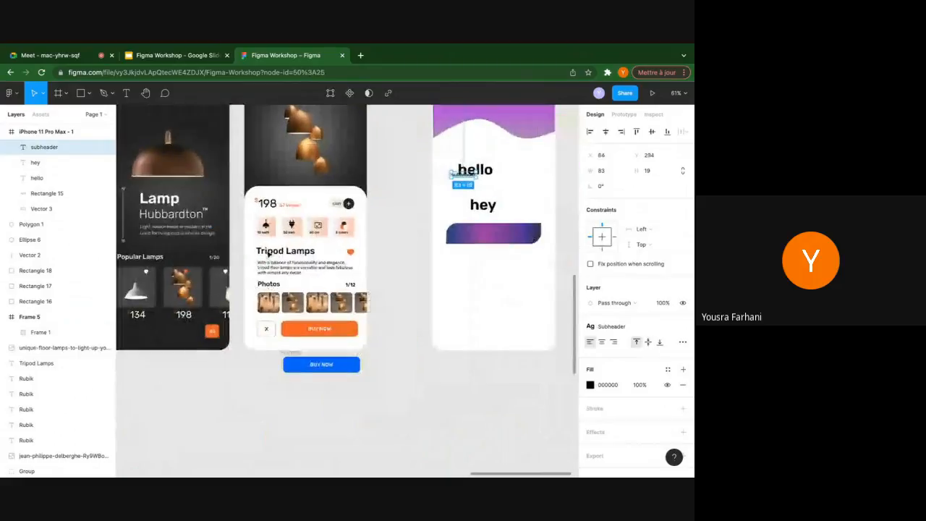
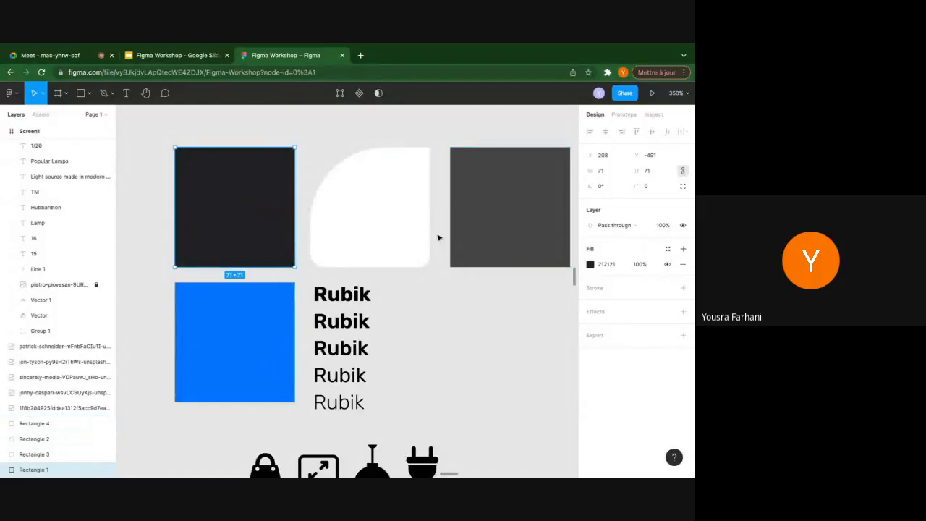
Create a color style named "Black" from the fill of the near-black square
{"action": "left_click", "coordinate": [667, 249]}
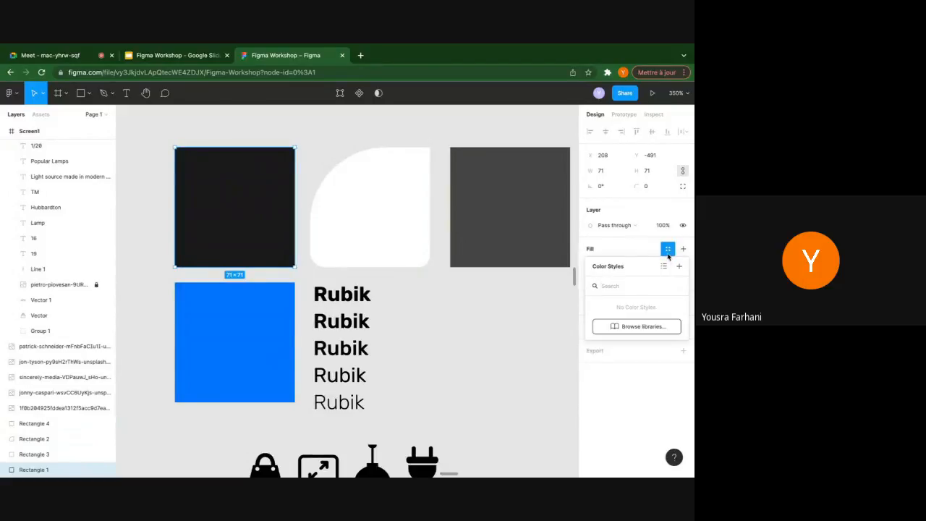
{"action": "left_click", "coordinate": [680, 266]}
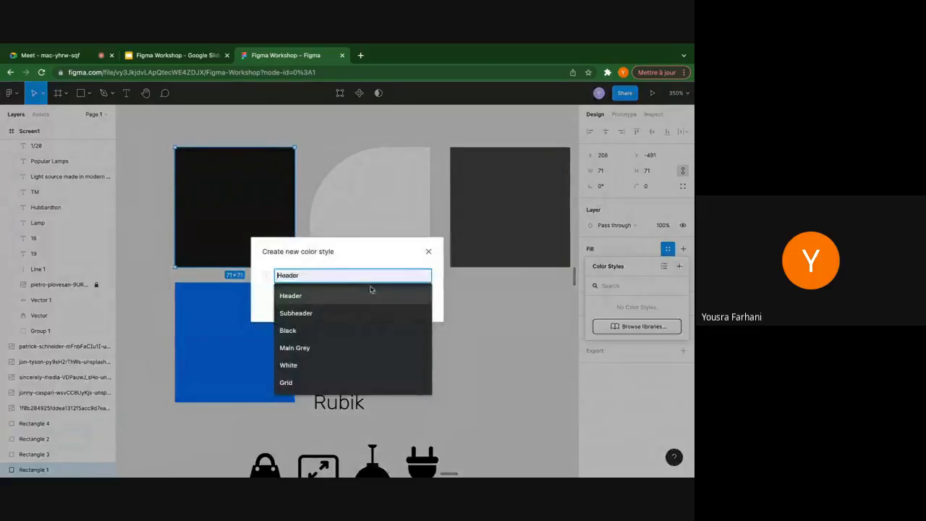
{"action": "type", "text": "black"}
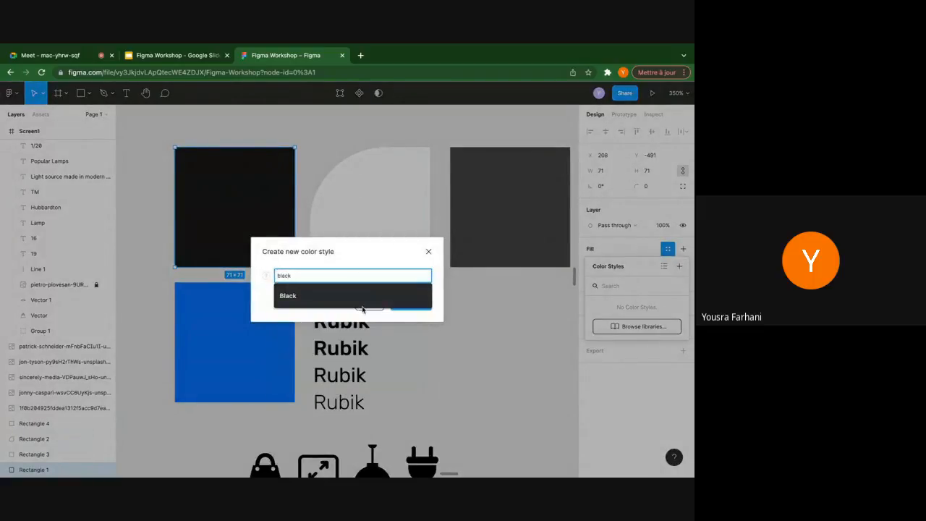
{"action": "left_click", "coordinate": [355, 295]}
{"action": "left_click", "coordinate": [408, 303]}
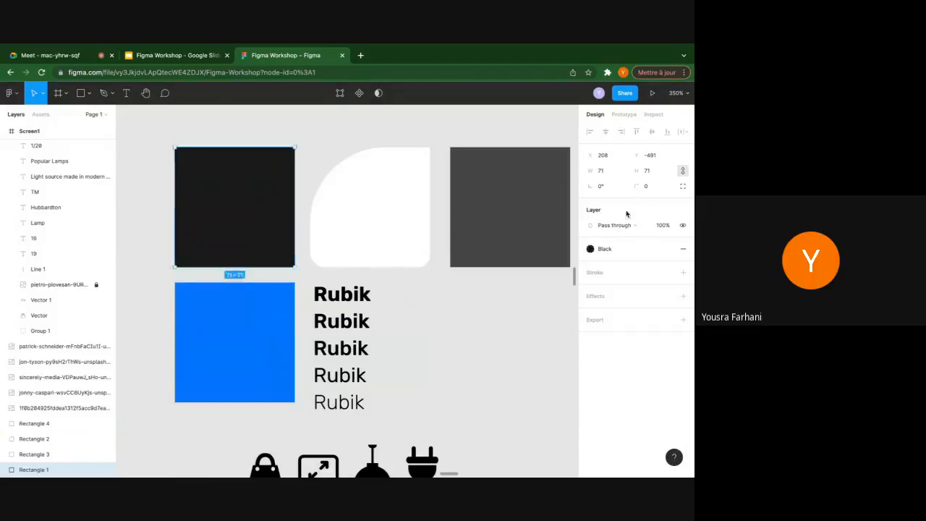
Create a color style named "blue" from the fill of the blue square
{"action": "left_click", "coordinate": [222, 340]}
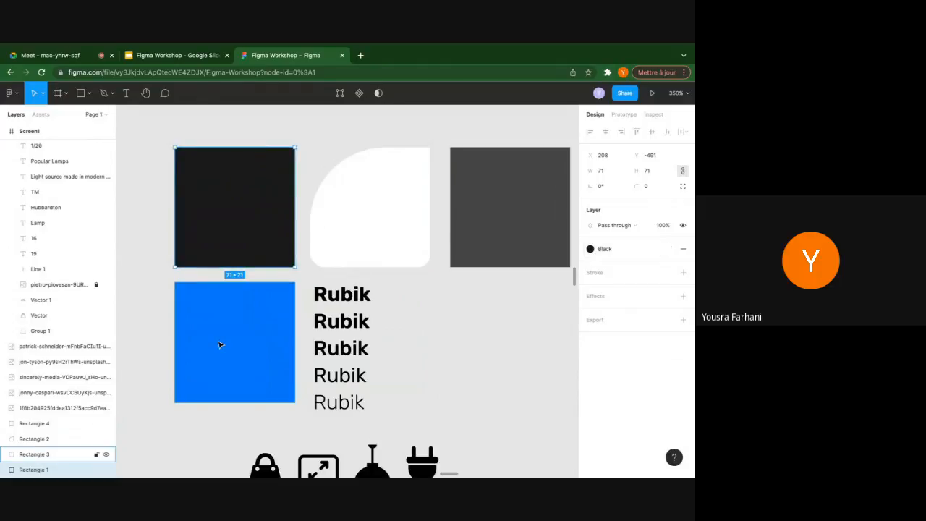
{"action": "left_click", "coordinate": [668, 249]}
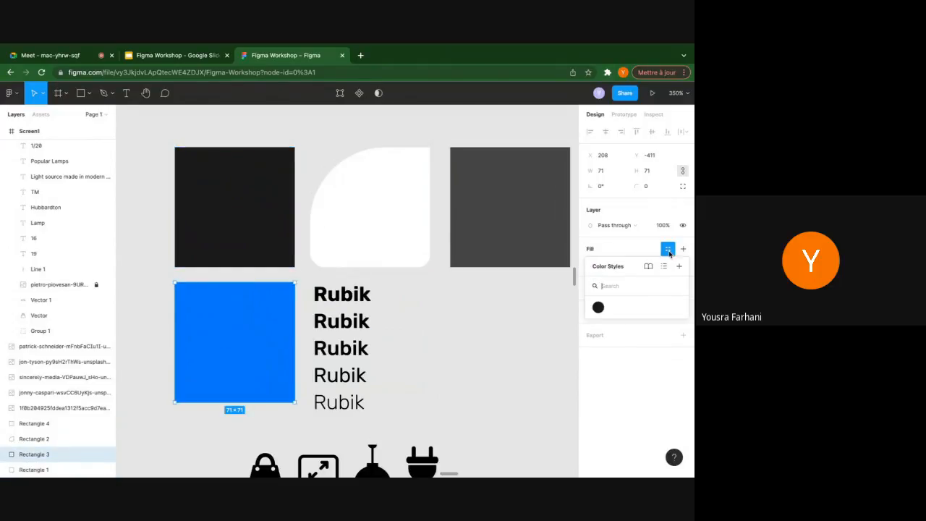
{"action": "left_click", "coordinate": [678, 267]}
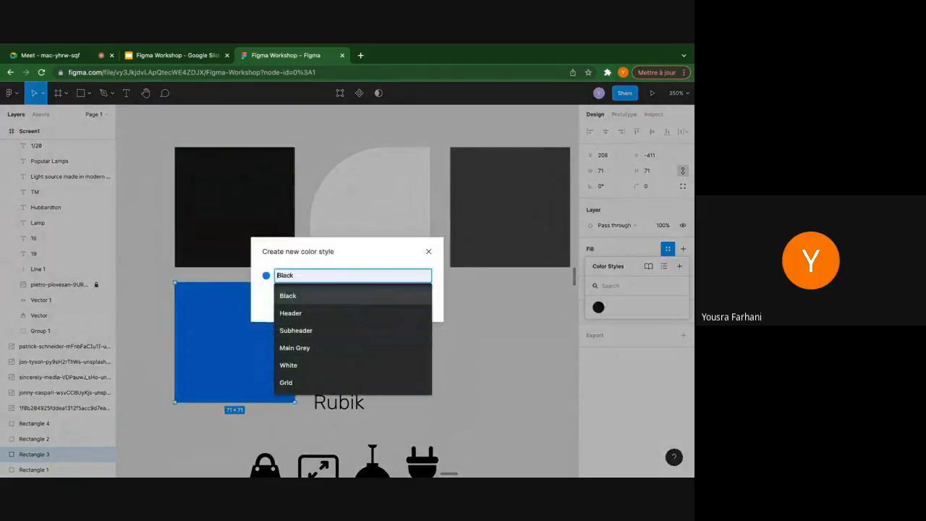
{"action": "type", "text": "blue"}
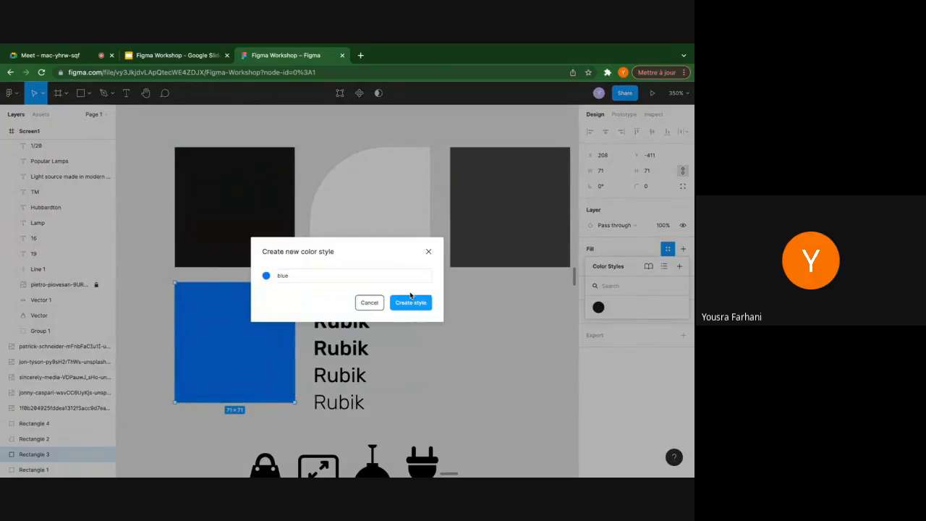
{"action": "left_click", "coordinate": [413, 304]}
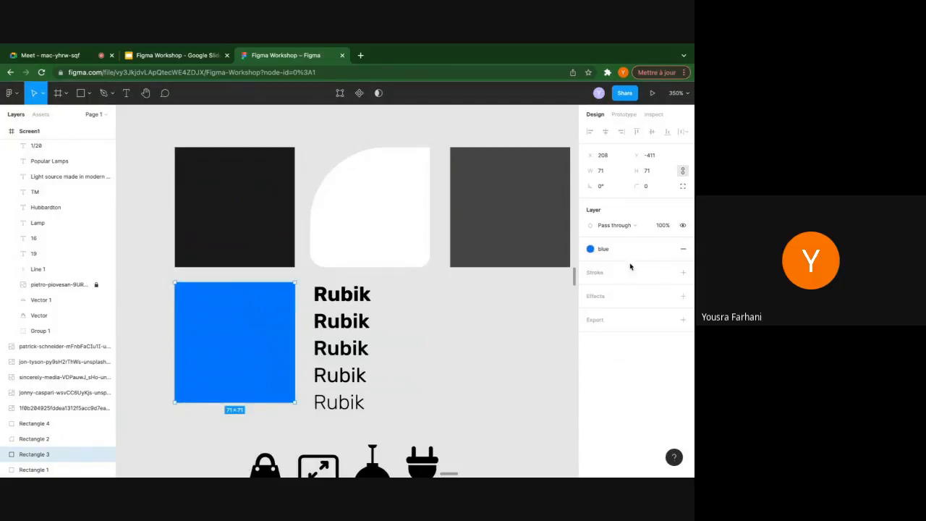
Create a color style named "grey" from the fill of the dark grey square
{"action": "left_click", "coordinate": [495, 229]}
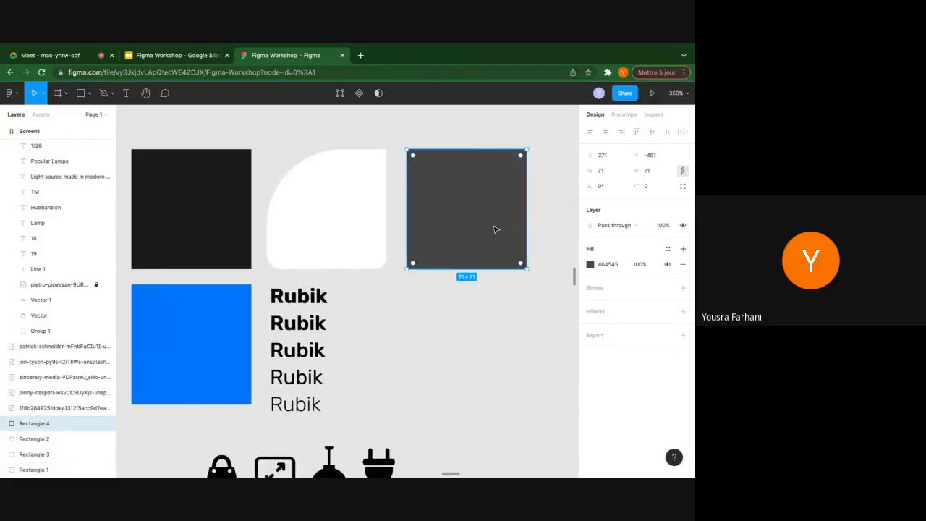
{"action": "scroll", "coordinate": [507, 231], "scroll_direction": "right", "scroll_amount": 2}
{"action": "left_click", "coordinate": [667, 249]}
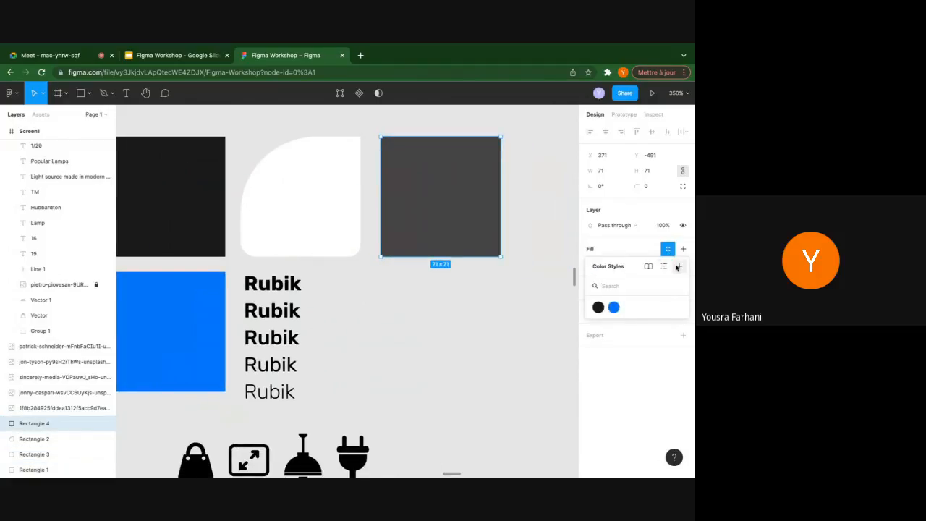
{"action": "left_click", "coordinate": [678, 266]}
{"action": "type", "text": "grey"}
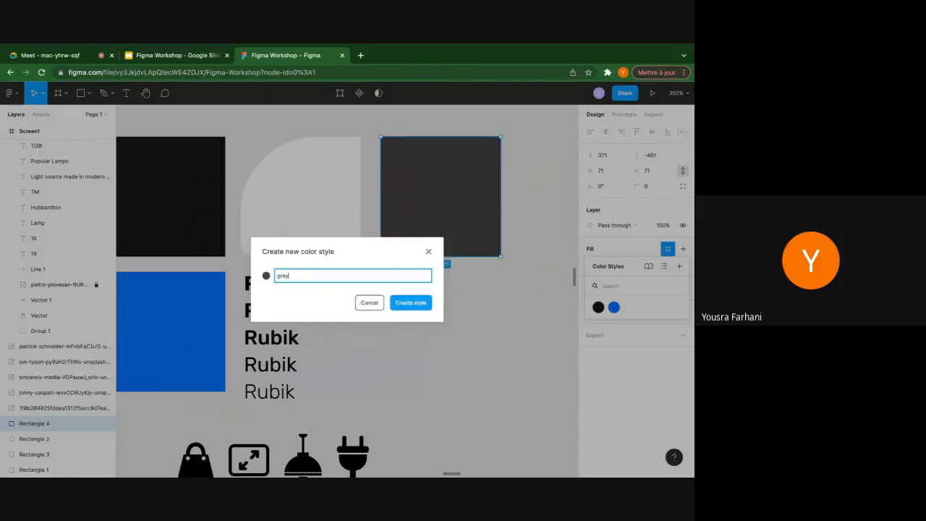
{"action": "left_click", "coordinate": [411, 304]}
{"action": "left_click", "coordinate": [468, 318]}
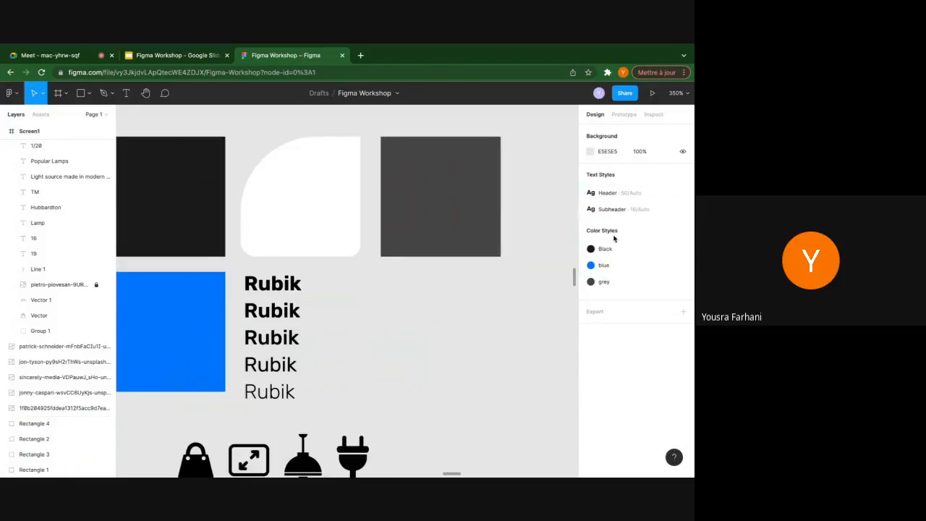
Look over the swatches and the Screen1 and Screen2 designs for colors that have no style yet
{"action": "scroll", "coordinate": [466, 276], "scroll_direction": "down", "scroll_amount": 5}
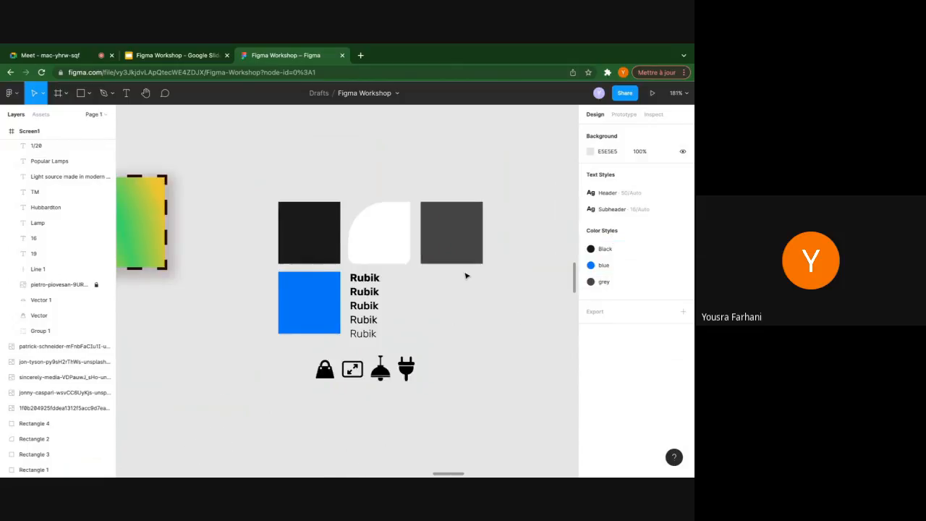
{"action": "scroll", "coordinate": [466, 276], "scroll_direction": "right", "scroll_amount": 5}
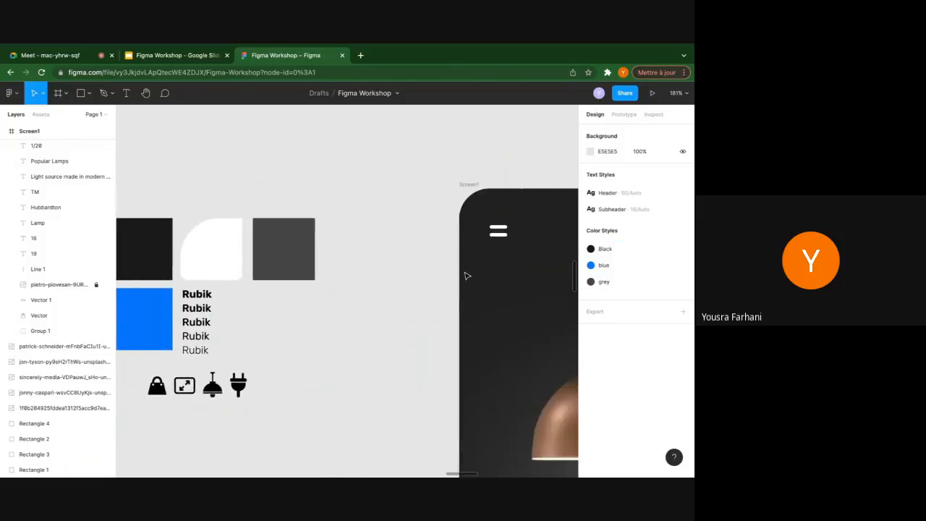
{"action": "scroll", "coordinate": [467, 276], "scroll_direction": "down", "scroll_amount": 3}
{"action": "scroll", "coordinate": [467, 276], "scroll_direction": "down", "scroll_amount": 5}
{"action": "scroll", "coordinate": [434, 282], "scroll_direction": "right", "scroll_amount": 5}
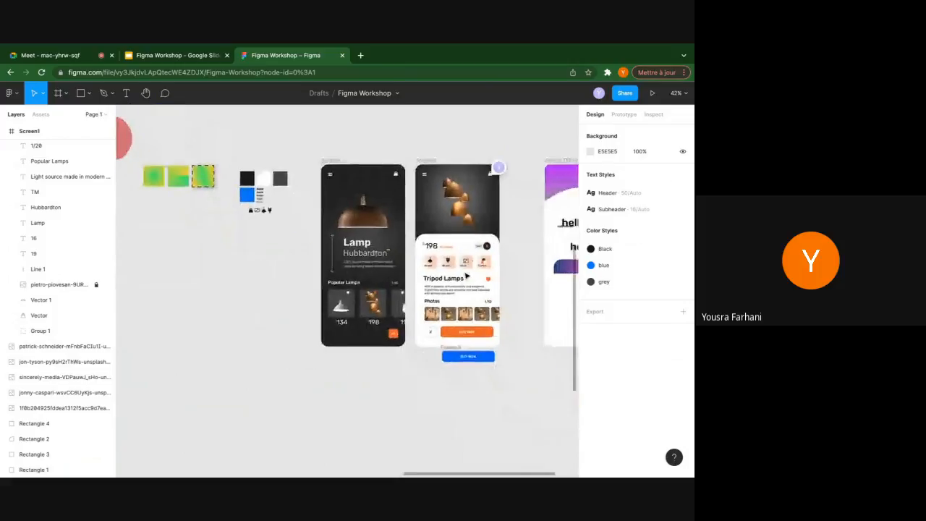
{"action": "scroll", "coordinate": [385, 293], "scroll_direction": "down", "scroll_amount": 2}
{"action": "scroll", "coordinate": [385, 292], "scroll_direction": "right", "scroll_amount": 1}
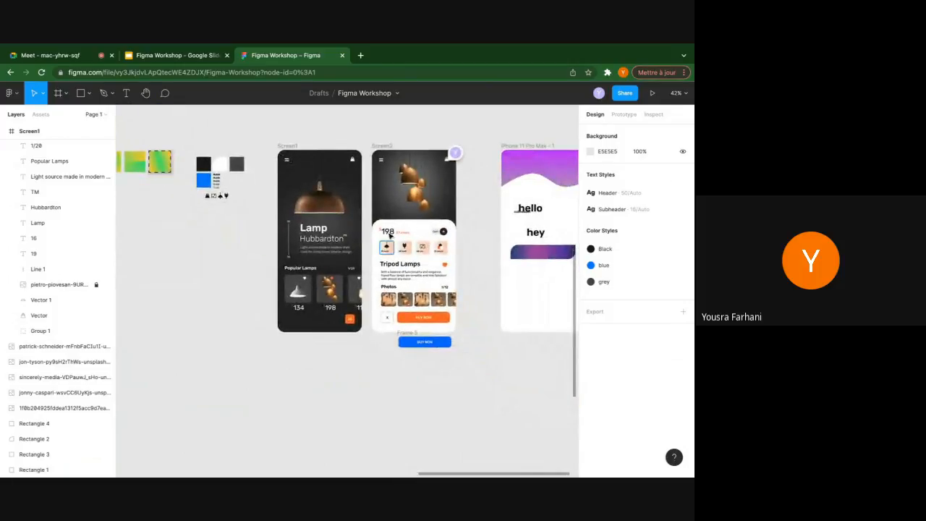
{"action": "scroll", "coordinate": [385, 292], "scroll_direction": "up", "scroll_amount": 1}
{"action": "scroll", "coordinate": [388, 260], "scroll_direction": "left", "scroll_amount": 5}
{"action": "scroll", "coordinate": [389, 232], "scroll_direction": "right", "scroll_amount": 5}
{"action": "scroll", "coordinate": [389, 232], "scroll_direction": "down", "scroll_amount": 1}
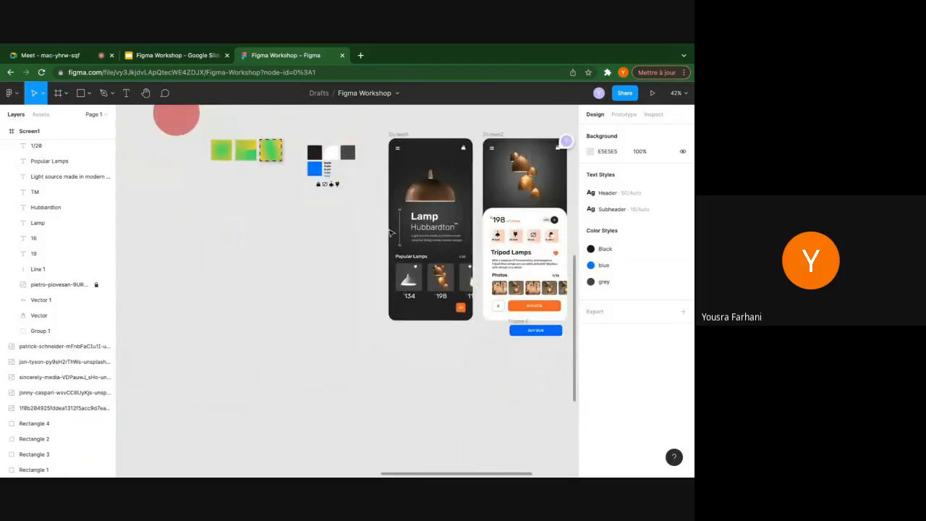
{"action": "scroll", "coordinate": [390, 232], "scroll_direction": "right", "scroll_amount": 3}
{"action": "scroll", "coordinate": [362, 231], "scroll_direction": "up", "scroll_amount": 5, "text": "ctrl"}
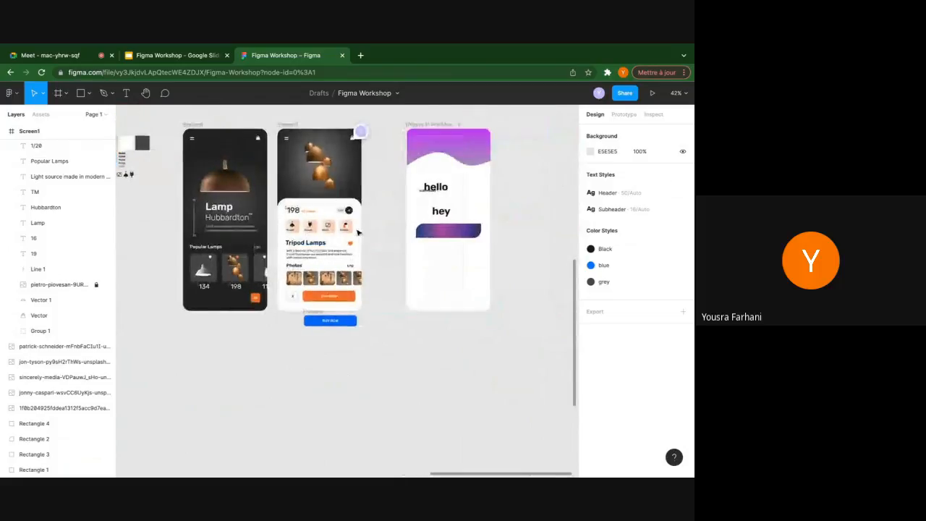
{"action": "scroll", "coordinate": [319, 232], "scroll_direction": "left", "scroll_amount": 1}
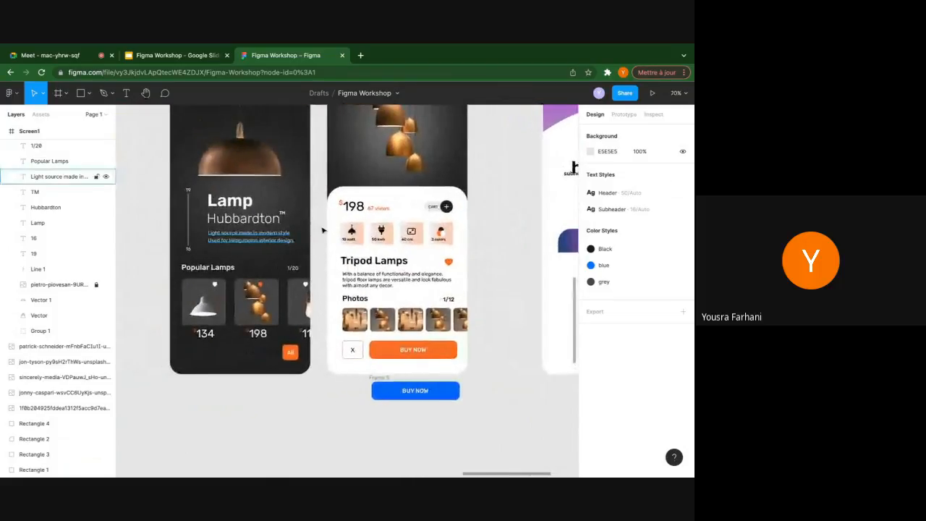
{"action": "scroll", "coordinate": [377, 214], "scroll_direction": "up", "scroll_amount": 1}
{"action": "scroll", "coordinate": [377, 214], "scroll_direction": "right", "scroll_amount": 1}
{"action": "scroll", "coordinate": [377, 213], "scroll_direction": "up", "scroll_amount": 1}
{"action": "scroll", "coordinate": [377, 213], "scroll_direction": "right", "scroll_amount": 1}
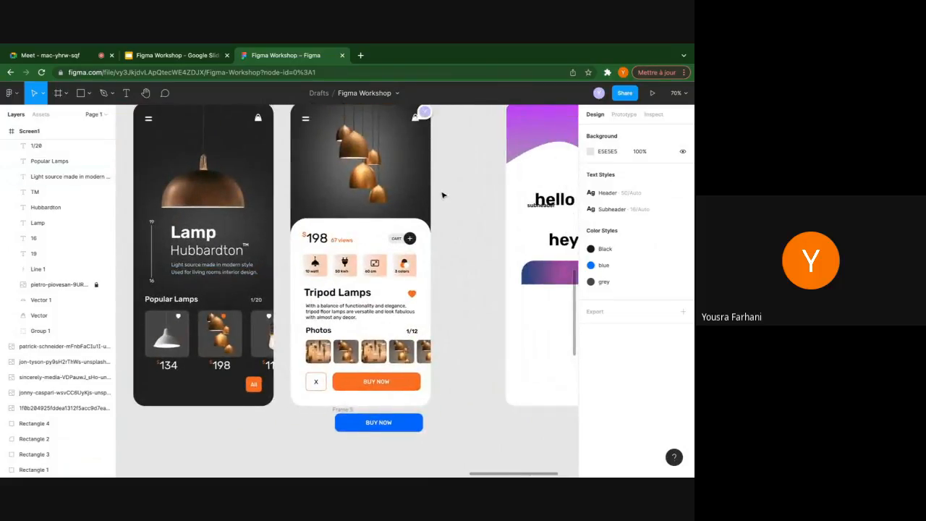
{"action": "scroll", "coordinate": [443, 195], "scroll_direction": "left", "scroll_amount": 6}
{"action": "scroll", "coordinate": [443, 195], "scroll_direction": "up", "scroll_amount": 1}
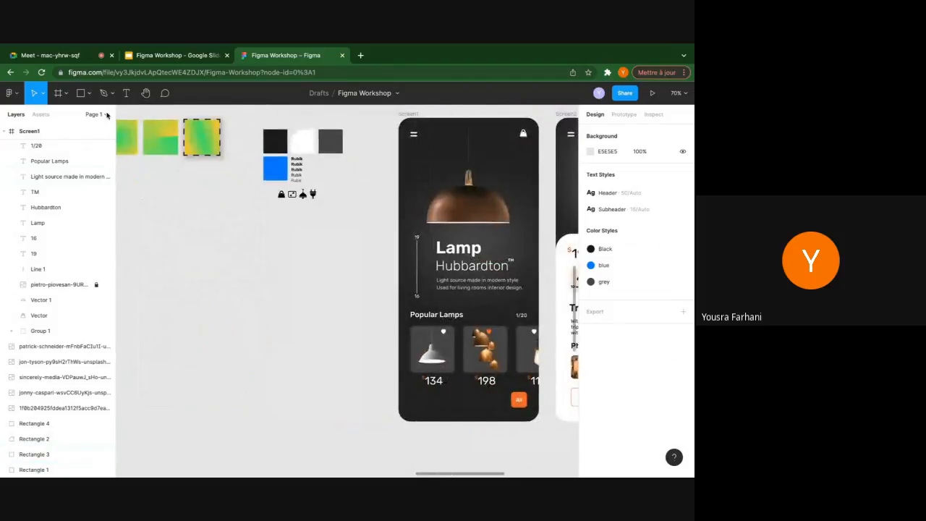
Draw an 85 × 83 rectangle below the icon row and fill it with the orange sampled from Screen1's All button
{"action": "key", "text": "r"}
{"action": "left_click_drag", "start_coordinate": [270, 248], "coordinate": [300, 277]}
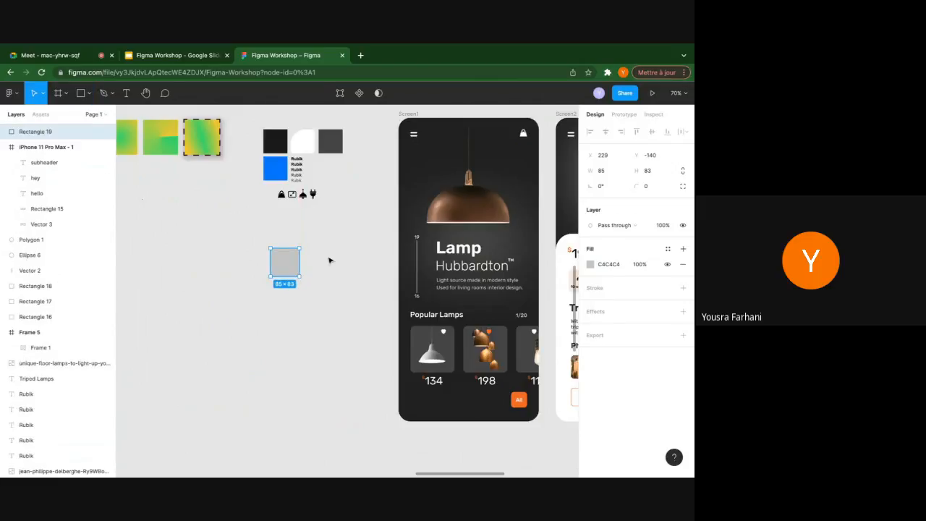
{"action": "left_click", "coordinate": [590, 265]}
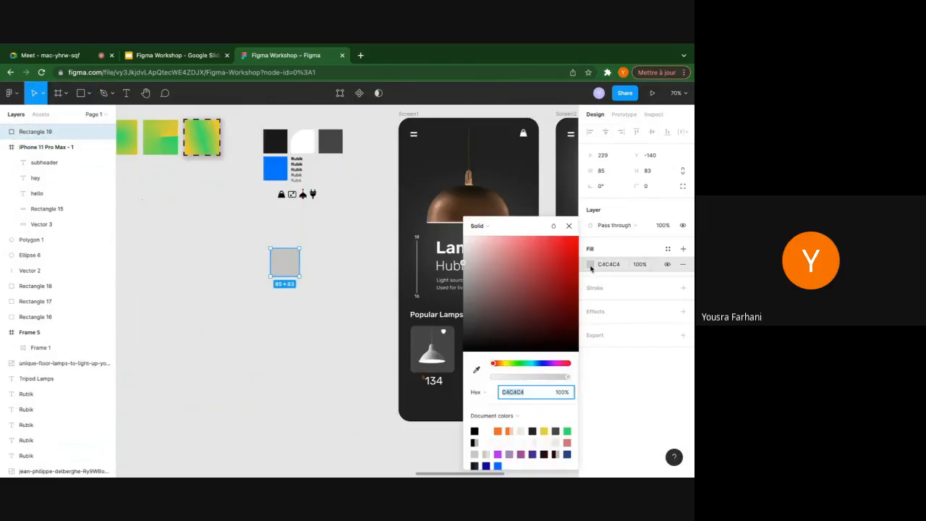
{"action": "left_click", "coordinate": [476, 367]}
{"action": "scroll", "coordinate": [533, 150], "scroll_direction": "right", "scroll_amount": 3}
{"action": "scroll", "coordinate": [533, 151], "scroll_direction": "down", "scroll_amount": 2}
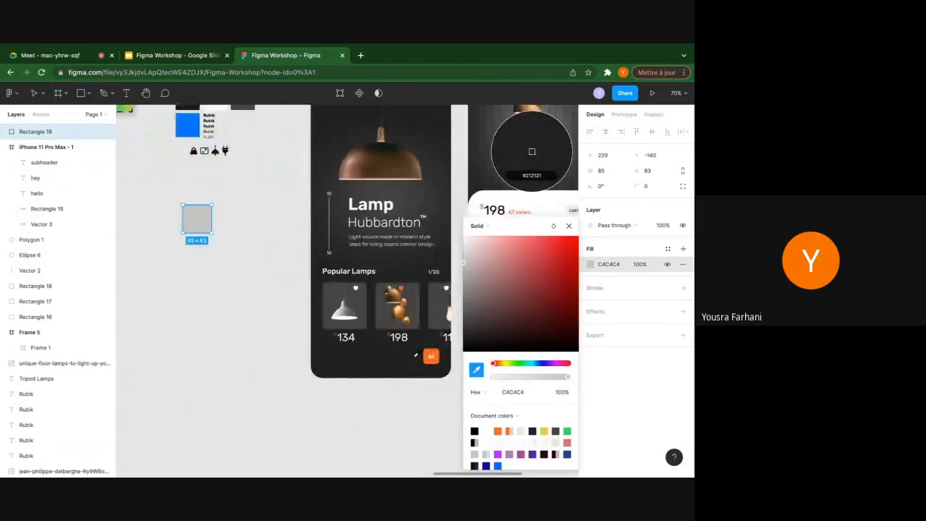
{"action": "left_click", "coordinate": [532, 150]}
{"action": "left_click", "coordinate": [248, 306]}
Move the orange rectangle to X 346, Y -140 and create a color style named "Orange" from its fill
{"action": "scroll", "coordinate": [192, 213], "scroll_direction": "up", "scroll_amount": 5}
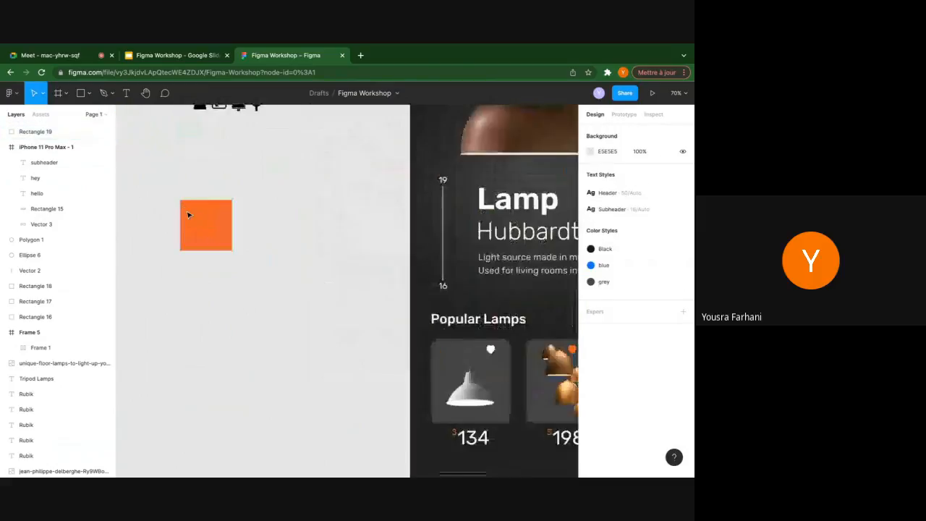
{"action": "left_click_drag", "start_coordinate": [190, 213], "coordinate": [281, 222]}
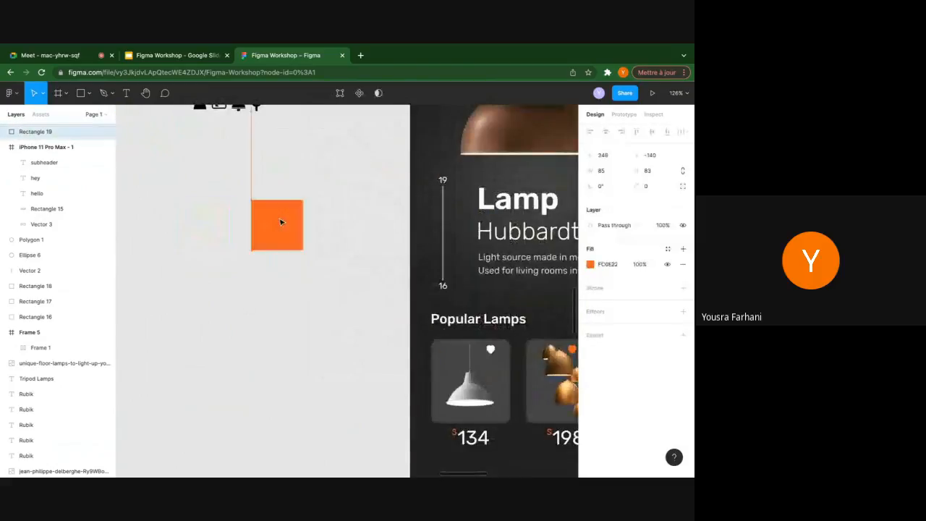
{"action": "left_click", "coordinate": [667, 249]}
{"action": "left_click", "coordinate": [679, 266]}
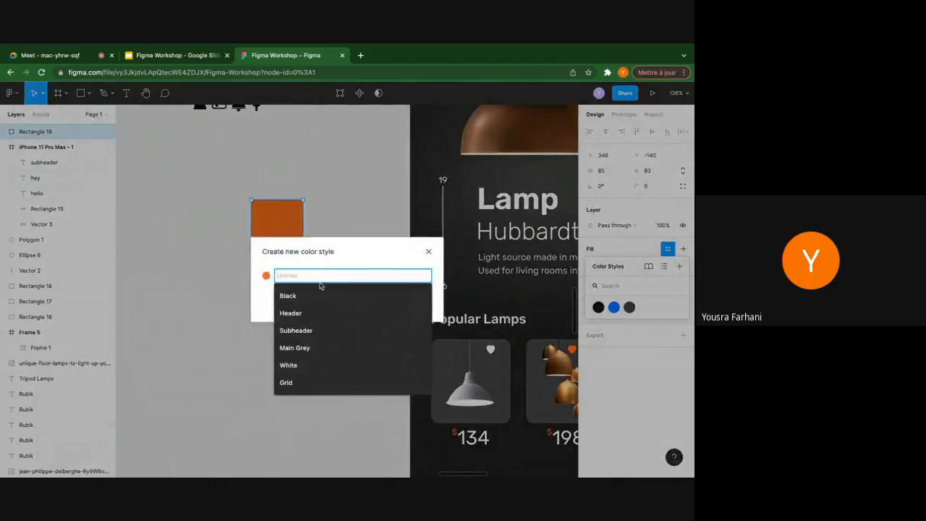
{"action": "type", "text": "ora,"}
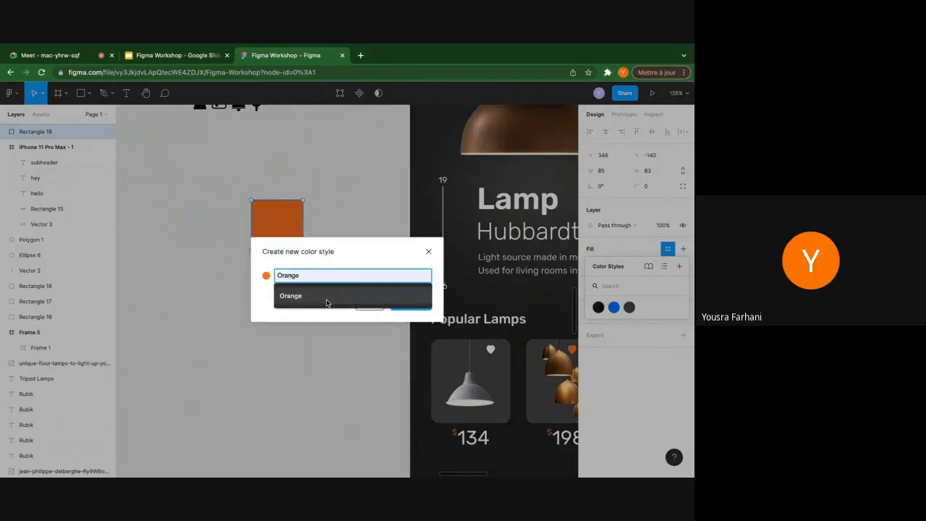
{"action": "left_click", "coordinate": [335, 303]}
{"action": "left_click", "coordinate": [417, 308]}
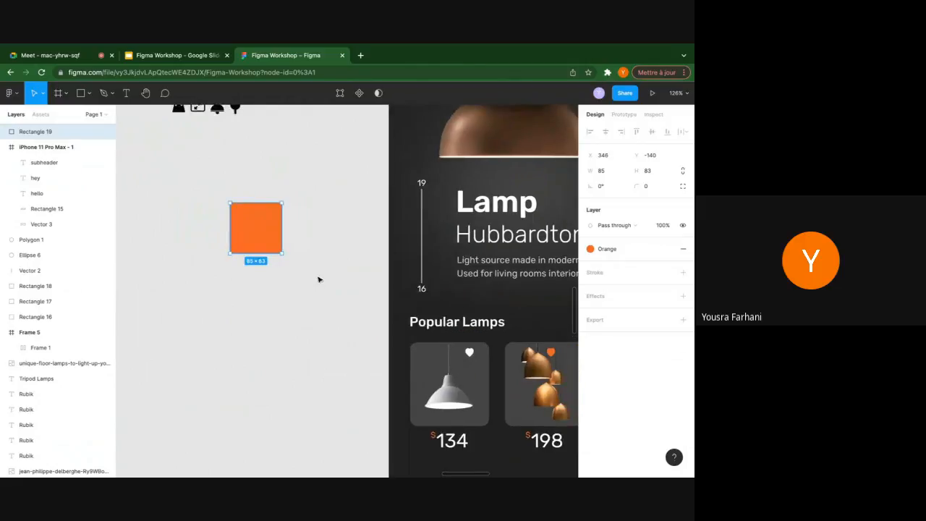
Apply the Orange color style to the fill of the All button in Screen1
{"action": "scroll", "coordinate": [316, 275], "scroll_direction": "down", "scroll_amount": 5}
{"action": "scroll", "coordinate": [317, 275], "scroll_direction": "up", "scroll_amount": 8}
{"action": "scroll", "coordinate": [379, 304], "scroll_direction": "down", "scroll_amount": 3}
{"action": "scroll", "coordinate": [379, 303], "scroll_direction": "right", "scroll_amount": 2}
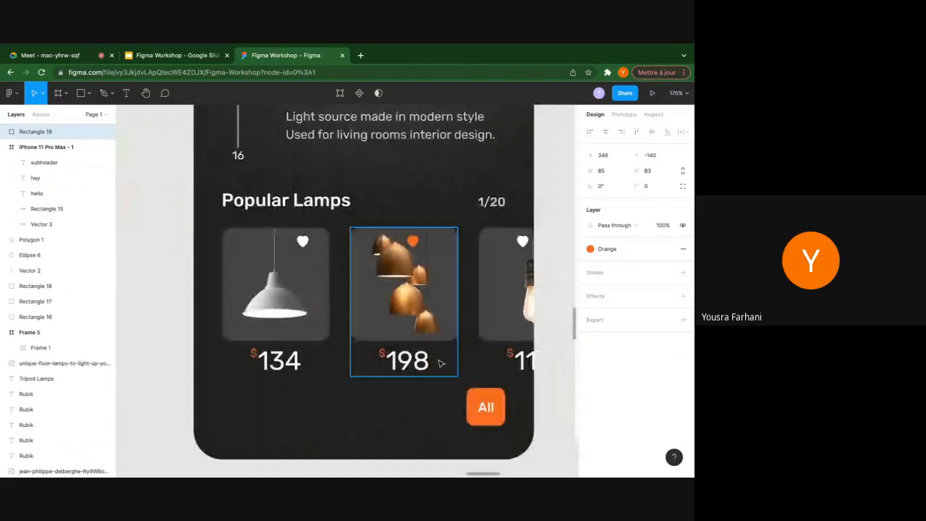
{"action": "left_click", "coordinate": [491, 403]}
{"action": "key", "text": "Escape"}
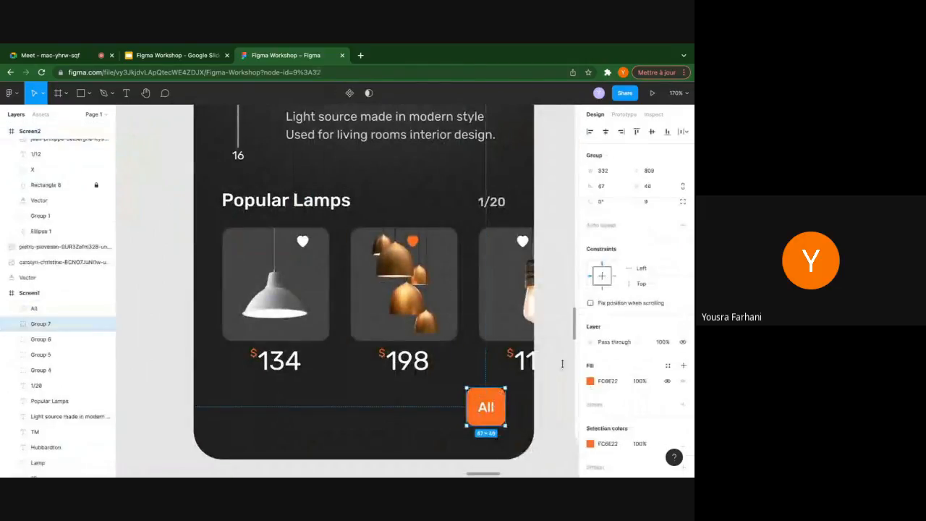
{"action": "left_click", "coordinate": [667, 366]}
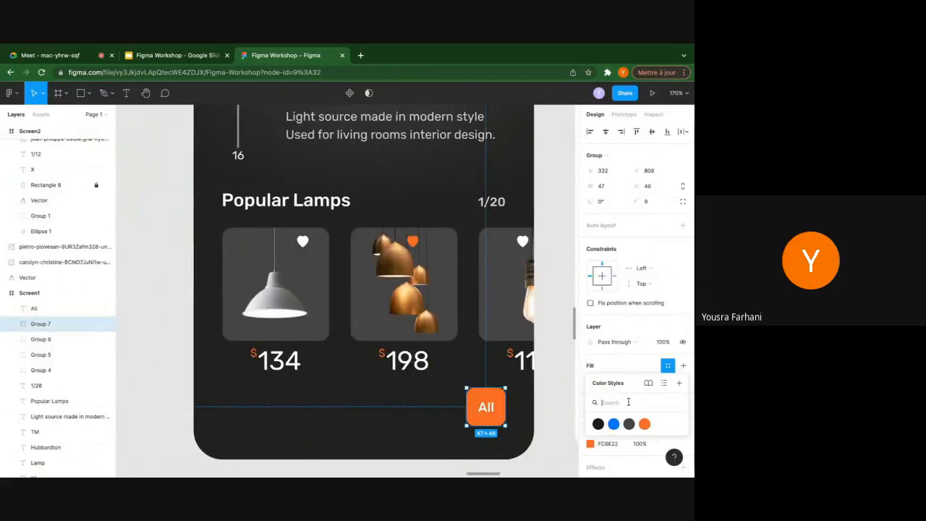
{"action": "left_click", "coordinate": [644, 424]}
Apply the Orange color style to the fill of the BUY NOW button in Screen2
{"action": "scroll", "coordinate": [501, 347], "scroll_direction": "up", "scroll_amount": 3}
{"action": "scroll", "coordinate": [501, 347], "scroll_direction": "right", "scroll_amount": 5}
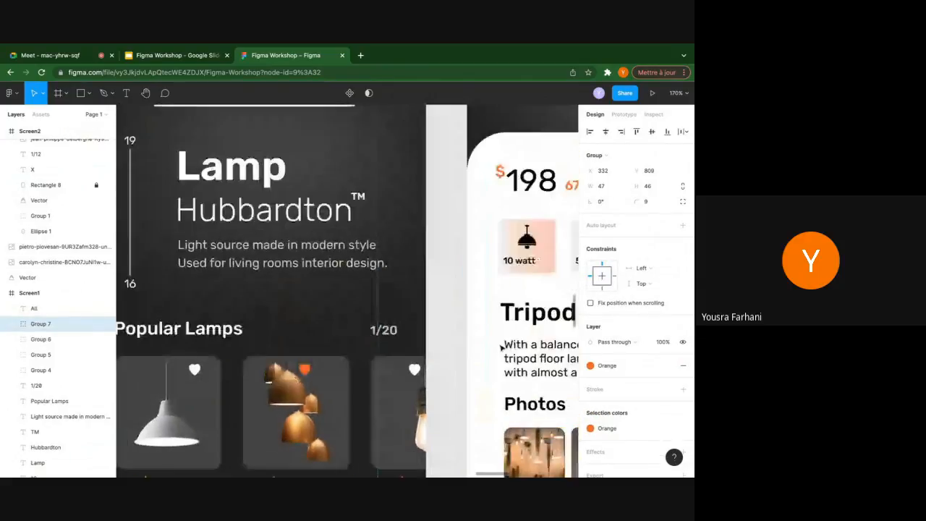
{"action": "scroll", "coordinate": [501, 347], "scroll_direction": "down", "scroll_amount": 4}
{"action": "scroll", "coordinate": [501, 347], "scroll_direction": "right", "scroll_amount": 3}
{"action": "left_click", "coordinate": [514, 399]}
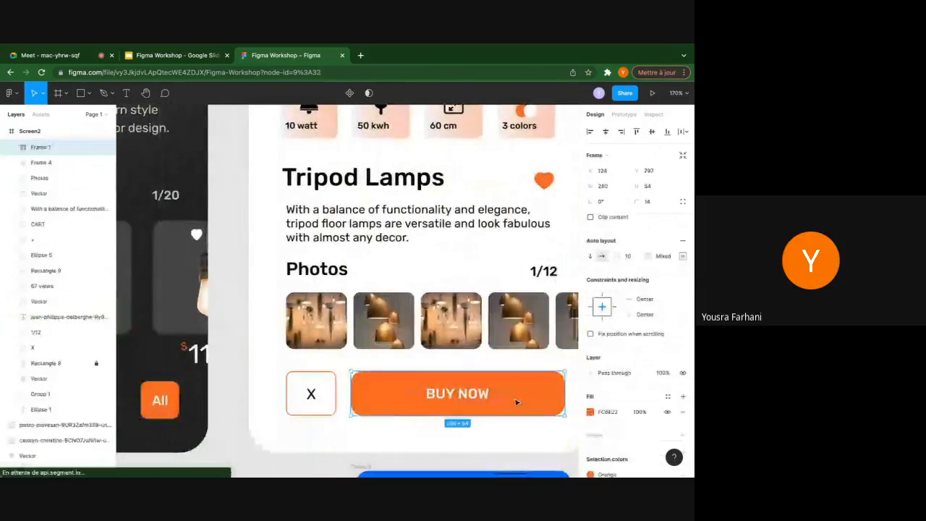
{"action": "left_click", "coordinate": [667, 396]}
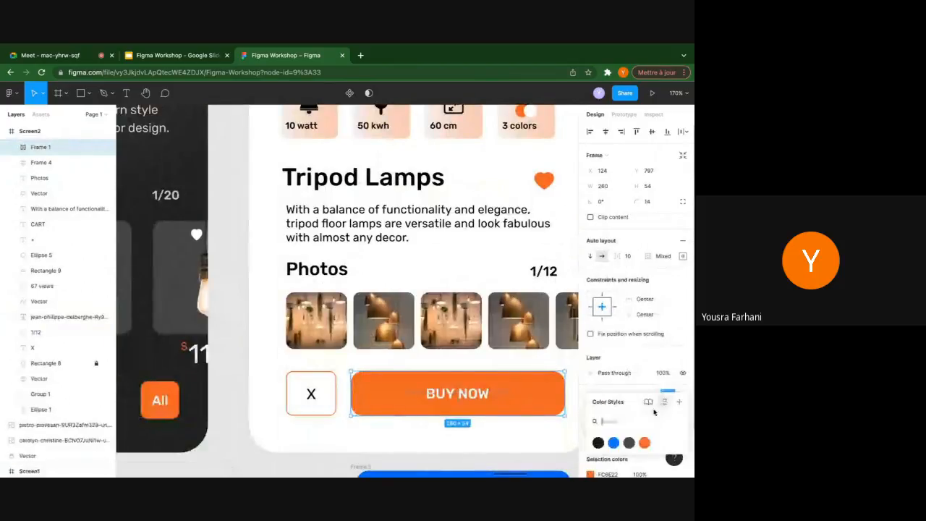
{"action": "left_click", "coordinate": [643, 445]}
Apply the Orange color style to the stroke of the X button's rectangle in Screen2
{"action": "left_click", "coordinate": [333, 398]}
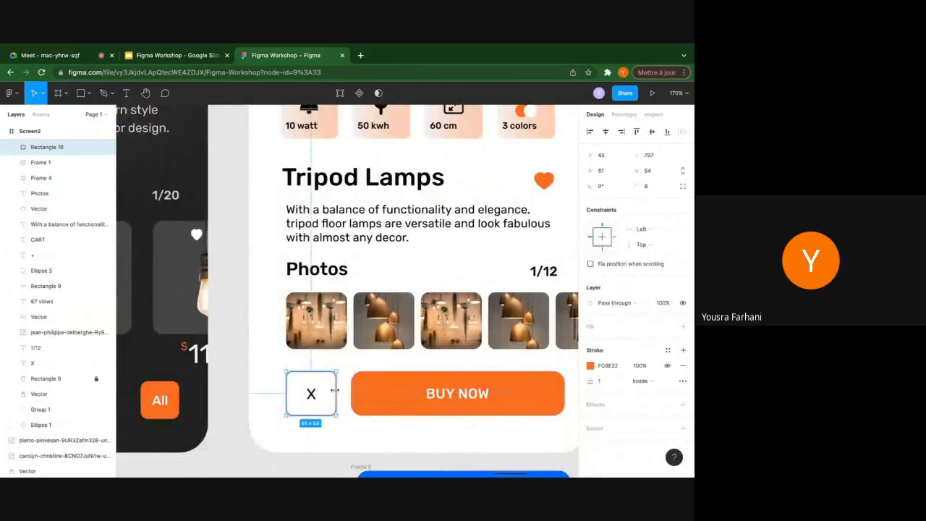
{"action": "left_click", "coordinate": [591, 366]}
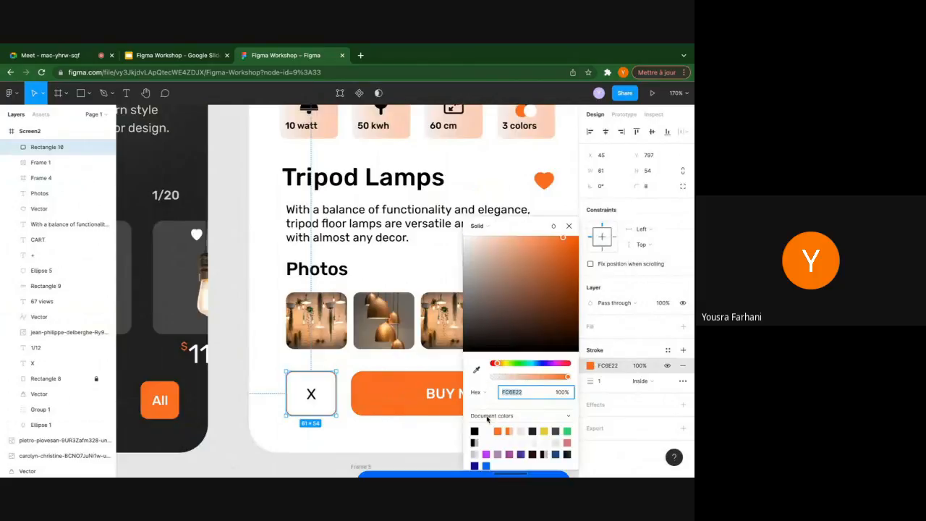
{"action": "left_click", "coordinate": [569, 226]}
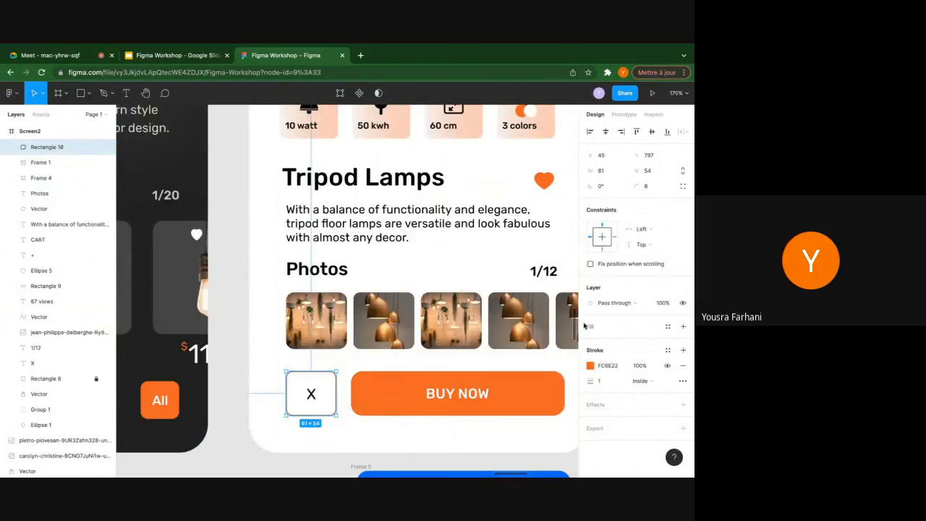
{"action": "left_click", "coordinate": [668, 350]}
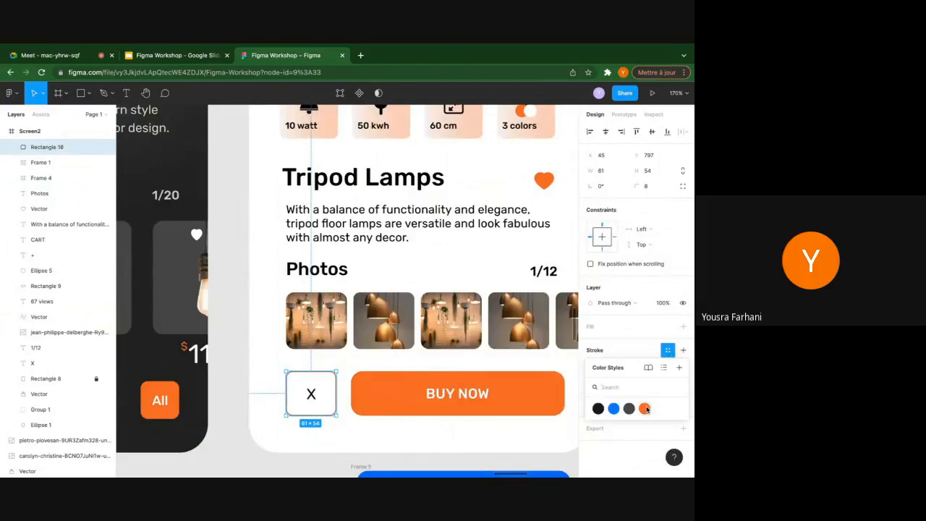
{"action": "left_click", "coordinate": [644, 409]}
Apply the Orange color style to the fill of the heart icon beside the "Tripod Lamps" title in Screen2
{"action": "scroll", "coordinate": [422, 355], "scroll_direction": "down", "scroll_amount": 5}
{"action": "scroll", "coordinate": [422, 353], "scroll_direction": "right", "scroll_amount": 2}
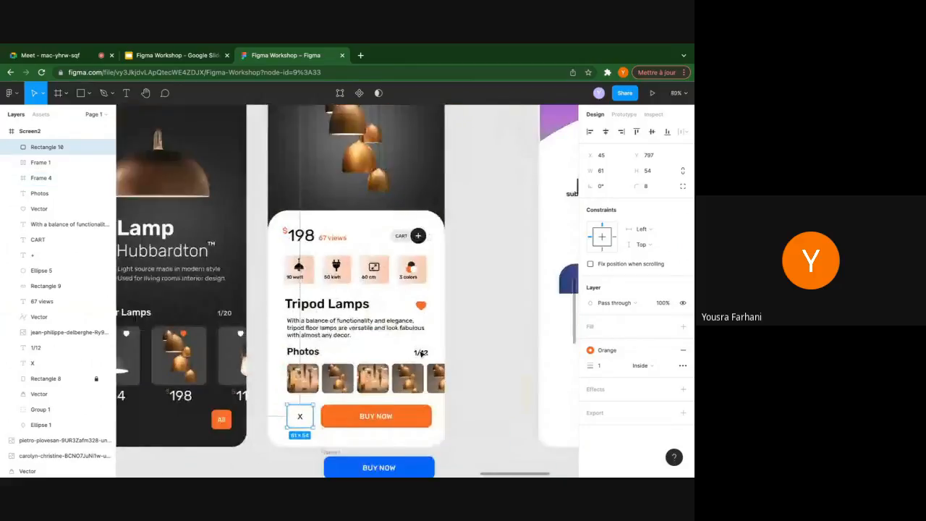
{"action": "scroll", "coordinate": [377, 277], "scroll_direction": "up", "scroll_amount": 5}
{"action": "left_click", "coordinate": [460, 344]}
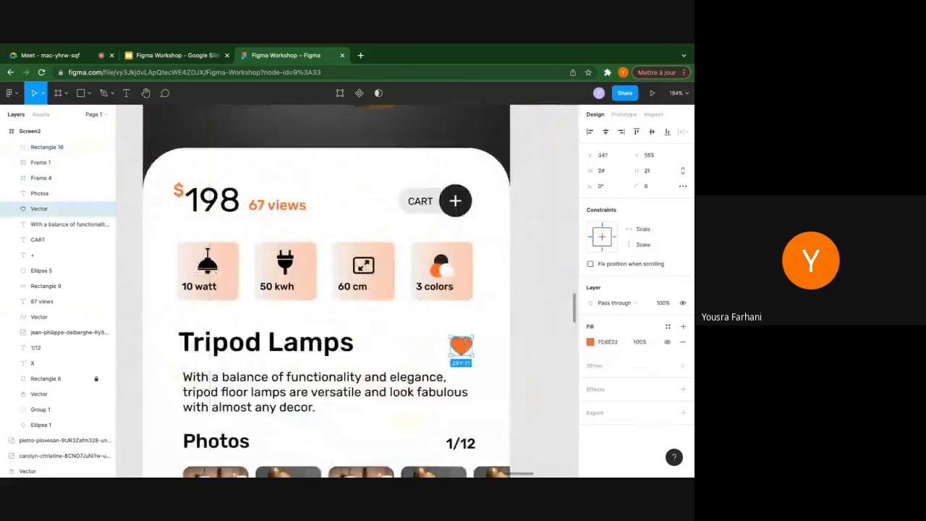
{"action": "left_click", "coordinate": [590, 342]}
{"action": "left_click", "coordinate": [668, 327]}
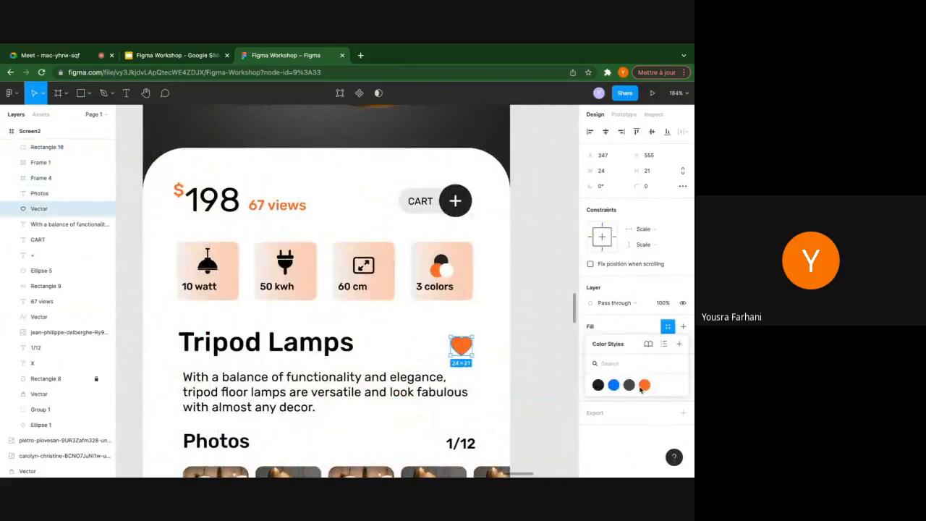
{"action": "left_click", "coordinate": [644, 385]}
Apply the Orange color style to the fill of the "67 views" text in Screen2
{"action": "scroll", "coordinate": [428, 321], "scroll_direction": "up", "scroll_amount": 2}
{"action": "scroll", "coordinate": [428, 320], "scroll_direction": "left", "scroll_amount": 3}
{"action": "left_click", "coordinate": [355, 240]}
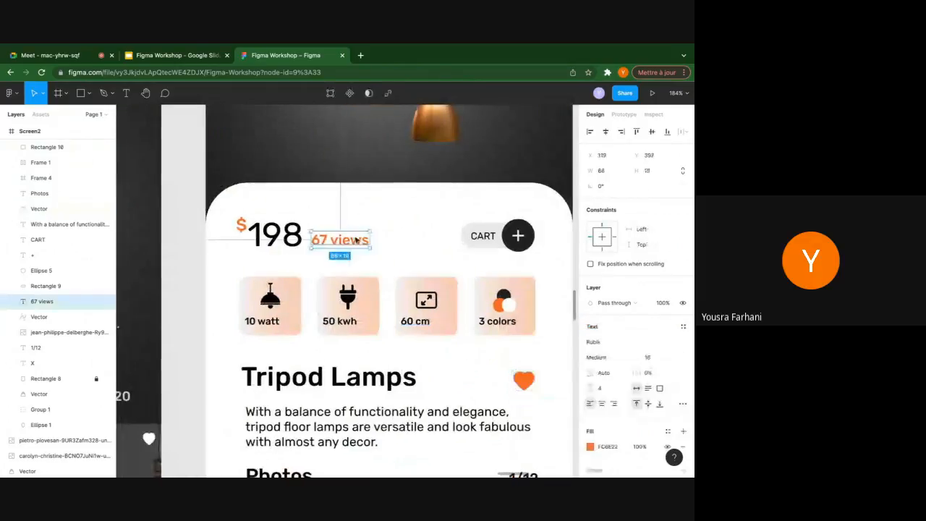
{"action": "scroll", "coordinate": [665, 406], "scroll_direction": "down", "scroll_amount": 2}
{"action": "left_click", "coordinate": [668, 374]}
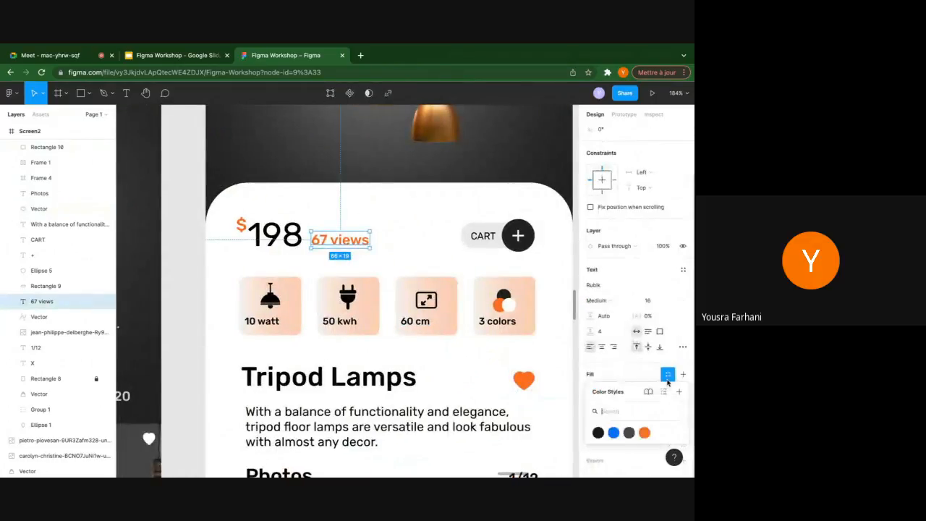
{"action": "left_click", "coordinate": [644, 432]}
{"action": "left_click", "coordinate": [246, 227]}
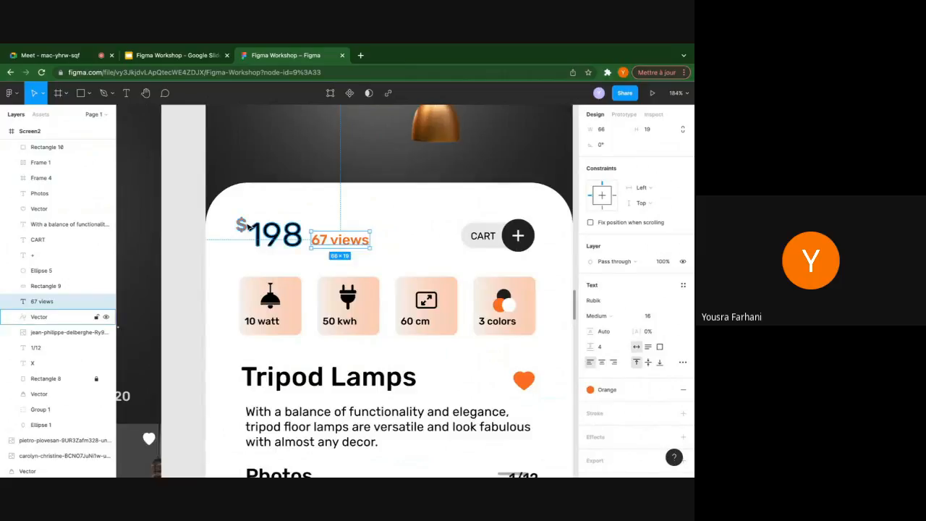
{"action": "double_click", "coordinate": [246, 227]}
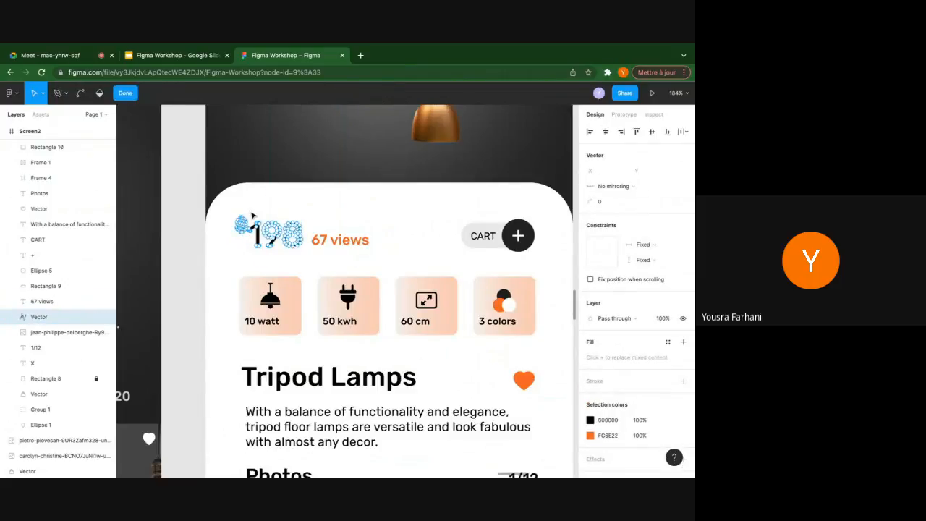
{"action": "key", "text": "Escape"}
{"action": "scroll", "coordinate": [309, 225], "scroll_direction": "down", "scroll_amount": 5}
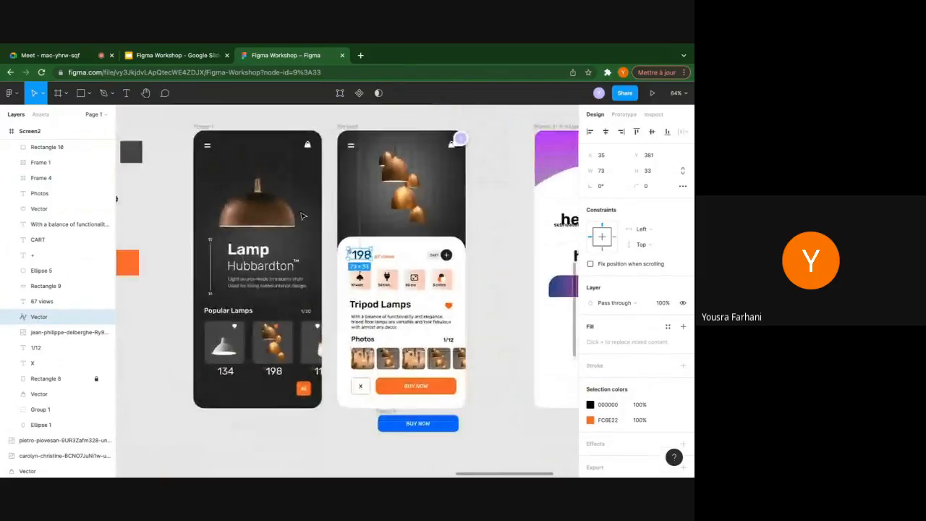
{"action": "scroll", "coordinate": [309, 225], "scroll_direction": "up", "scroll_amount": 5}
{"action": "scroll", "coordinate": [382, 308], "scroll_direction": "down", "scroll_amount": 6}
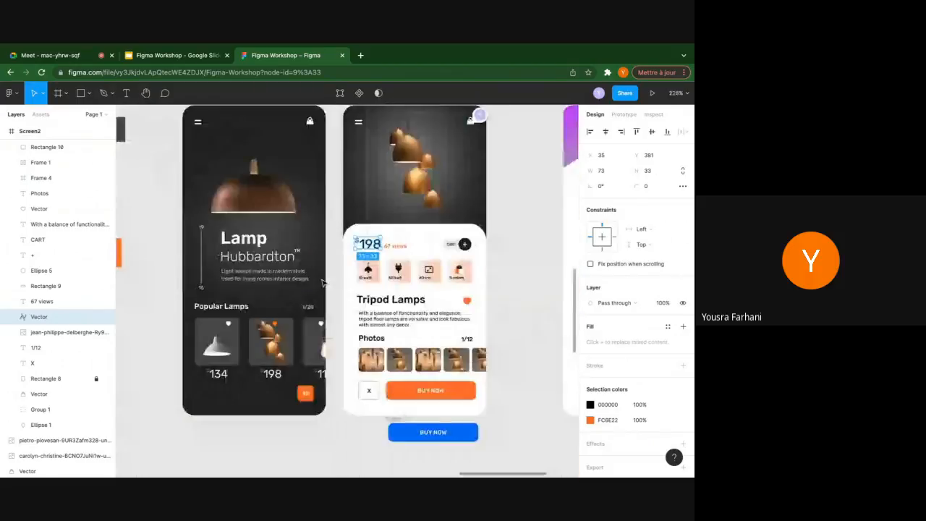
{"action": "left_click", "coordinate": [474, 279]}
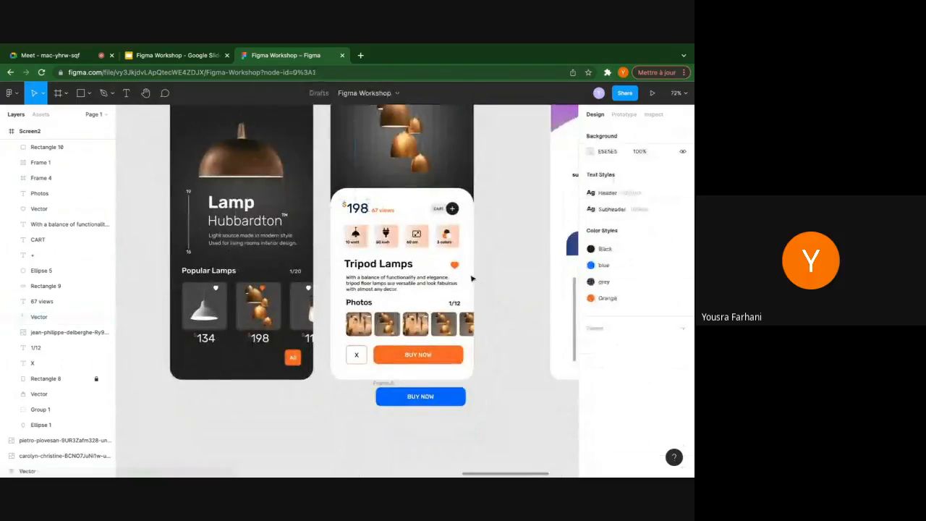
Change the color of the Orange color style to a light purple, B5AFF5
{"action": "scroll", "coordinate": [463, 210], "scroll_direction": "up", "scroll_amount": 2}
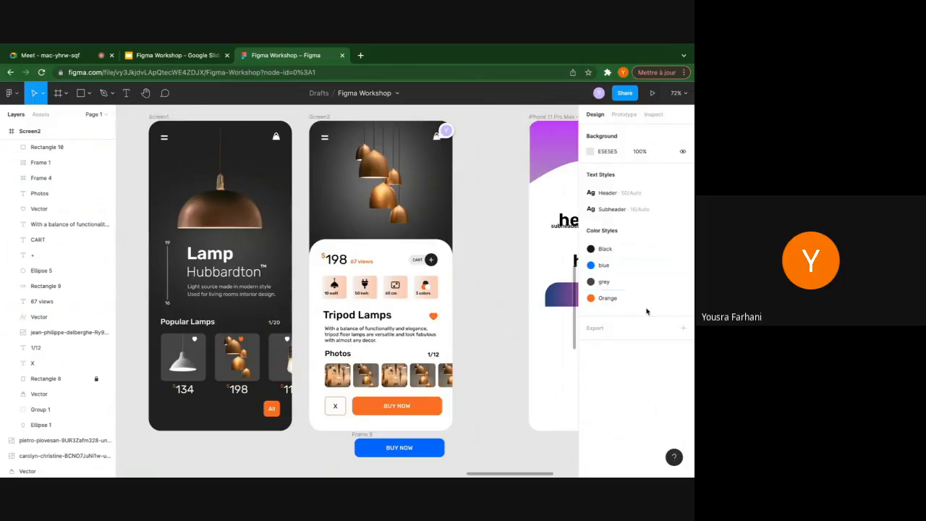
{"action": "scroll", "coordinate": [419, 302], "scroll_direction": "up", "scroll_amount": 5}
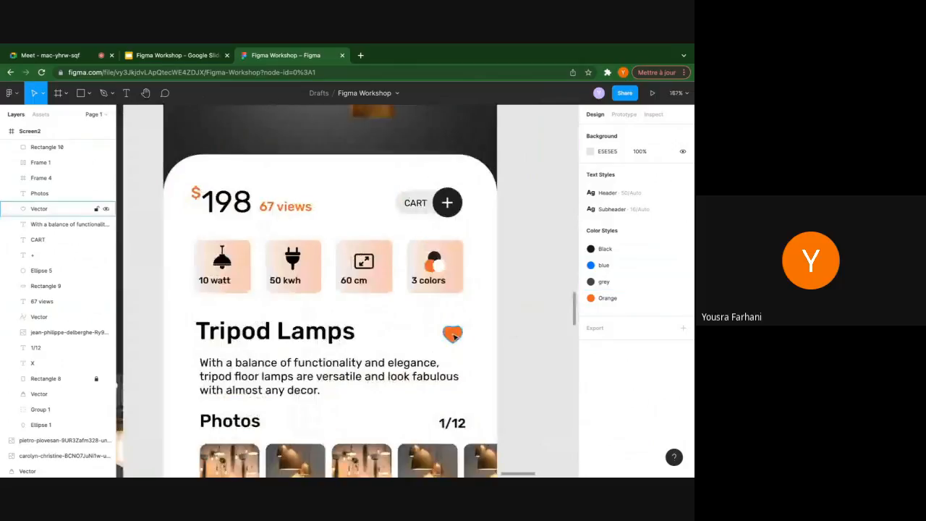
{"action": "scroll", "coordinate": [454, 335], "scroll_direction": "down", "scroll_amount": 3}
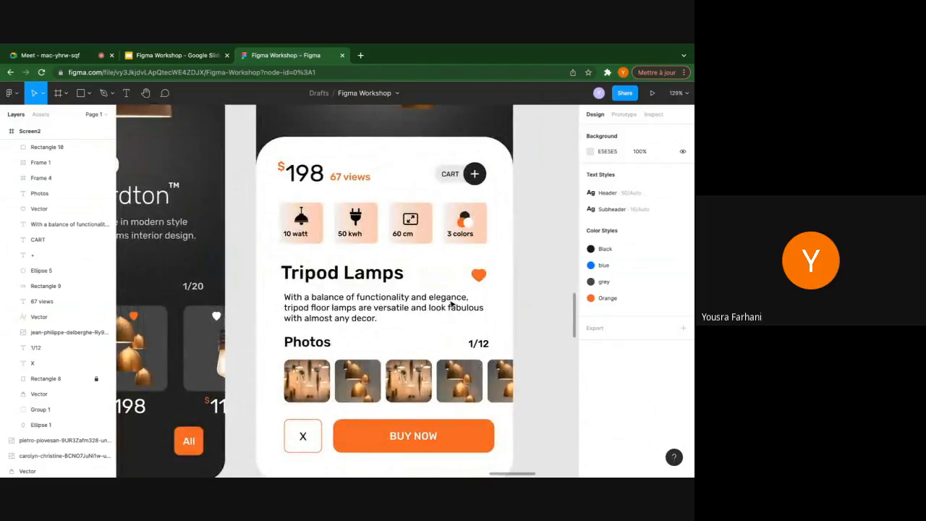
{"action": "left_click", "coordinate": [687, 299]}
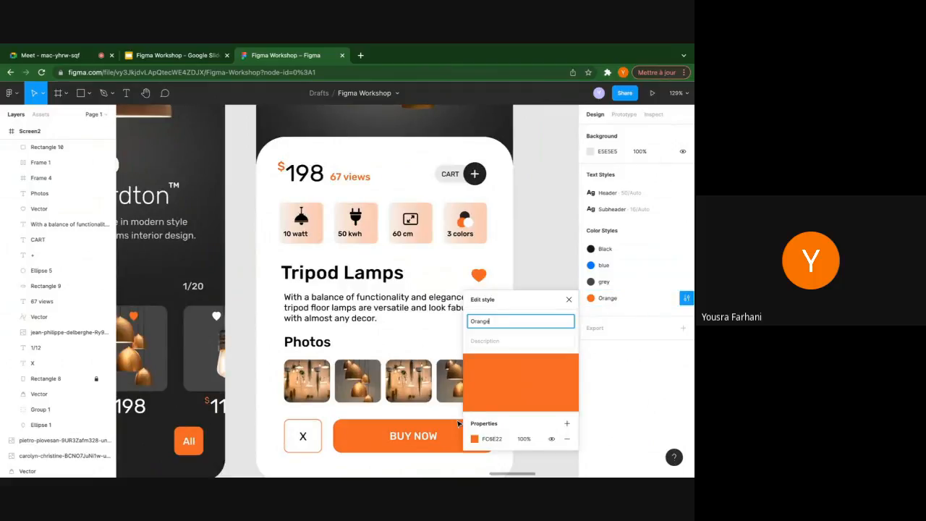
{"action": "left_click", "coordinate": [474, 439]}
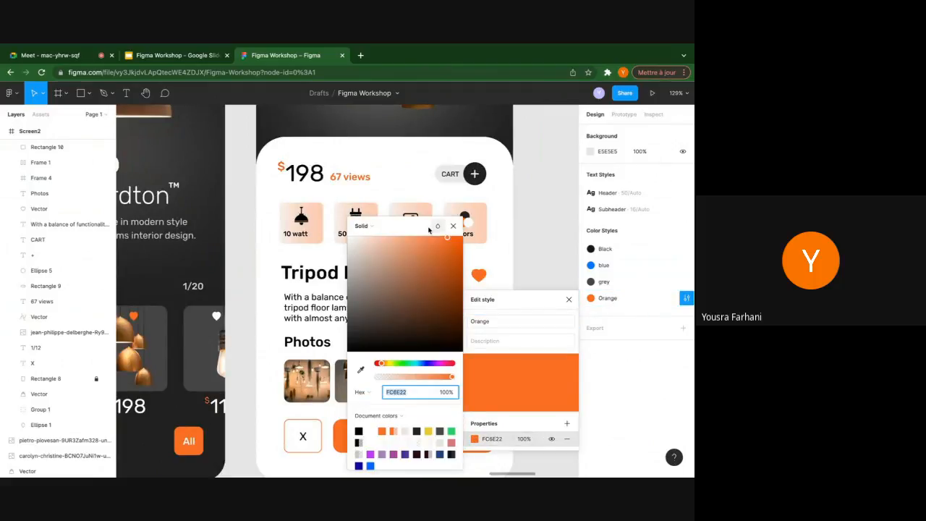
{"action": "scroll", "coordinate": [386, 337], "scroll_direction": "down", "scroll_amount": 3}
{"action": "scroll", "coordinate": [387, 338], "scroll_direction": "down", "scroll_amount": 3, "text": "ctrl"}
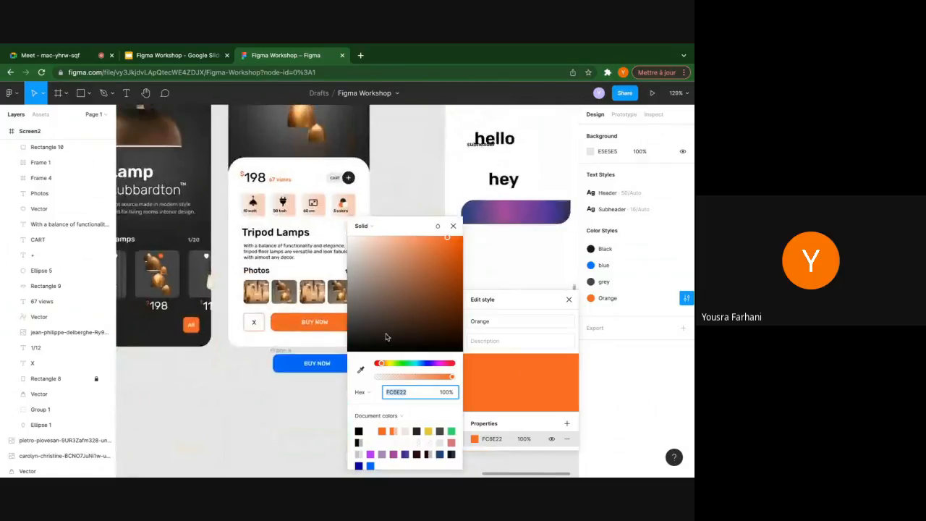
{"action": "left_click", "coordinate": [428, 363]}
{"action": "left_click_drag", "start_coordinate": [415, 285], "coordinate": [380, 245]}
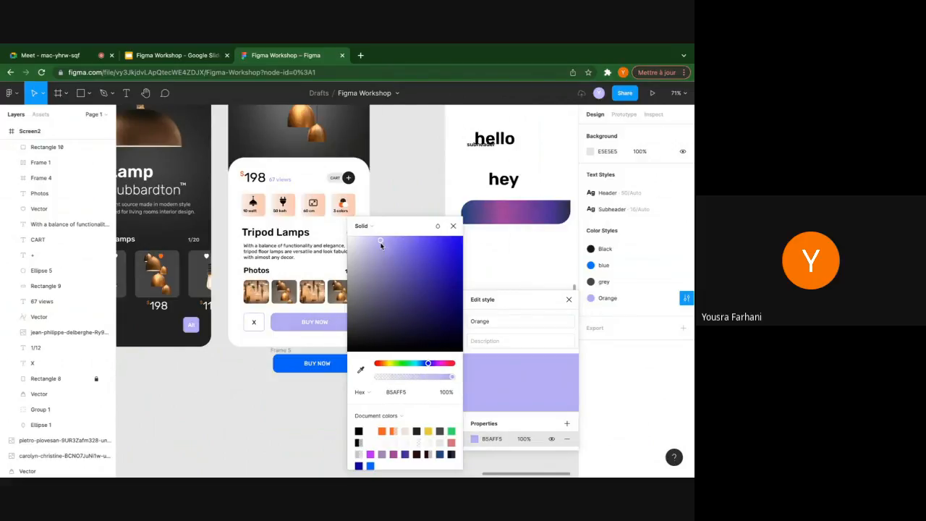
Examine how the edited Orange style affects the heart icon, the "67 views" text and the $198 price in Screen2
{"action": "scroll", "coordinate": [294, 254], "scroll_direction": "right", "scroll_amount": 1}
{"action": "scroll", "coordinate": [309, 221], "scroll_direction": "up", "scroll_amount": 5}
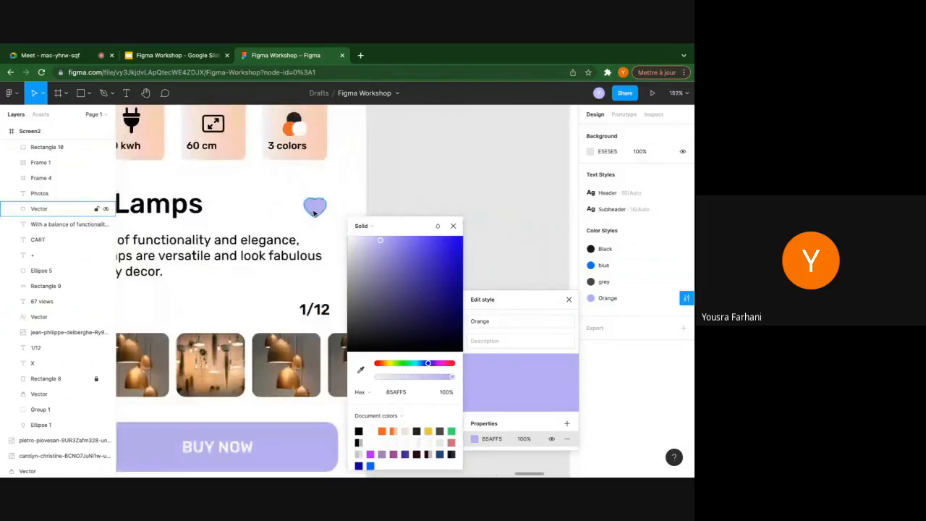
{"action": "scroll", "coordinate": [257, 443], "scroll_direction": "down", "scroll_amount": 5}
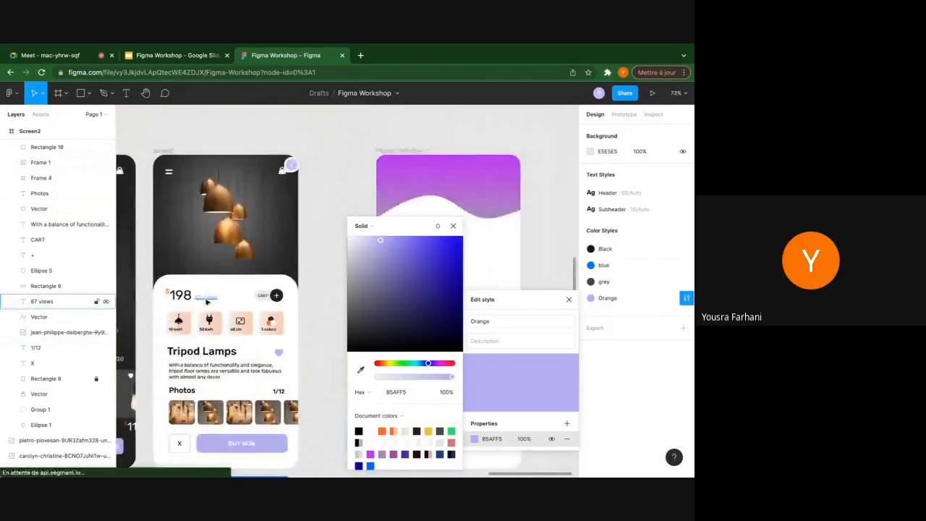
{"action": "scroll", "coordinate": [210, 291], "scroll_direction": "left", "scroll_amount": 3}
{"action": "scroll", "coordinate": [210, 292], "scroll_direction": "down", "scroll_amount": 1}
{"action": "scroll", "coordinate": [202, 432], "scroll_direction": "up", "scroll_amount": 3}
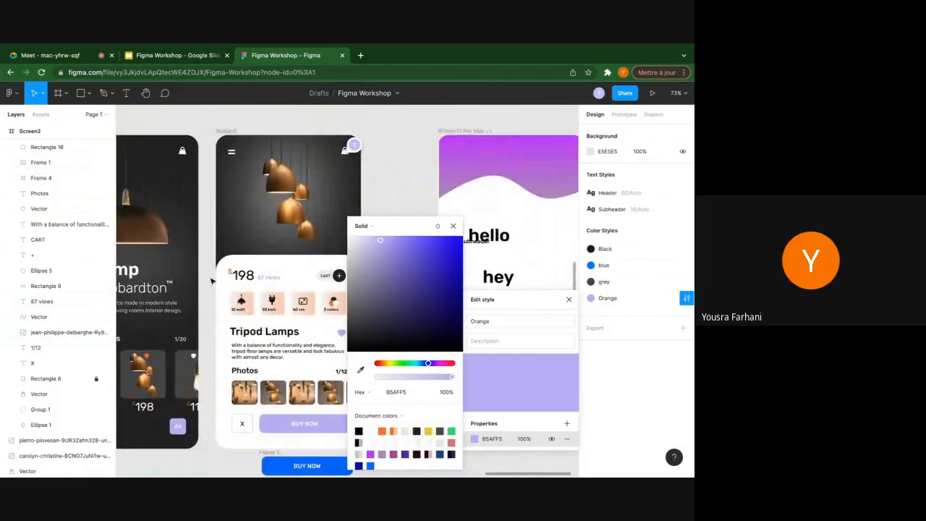
{"action": "scroll", "coordinate": [203, 258], "scroll_direction": "up", "scroll_amount": 3}
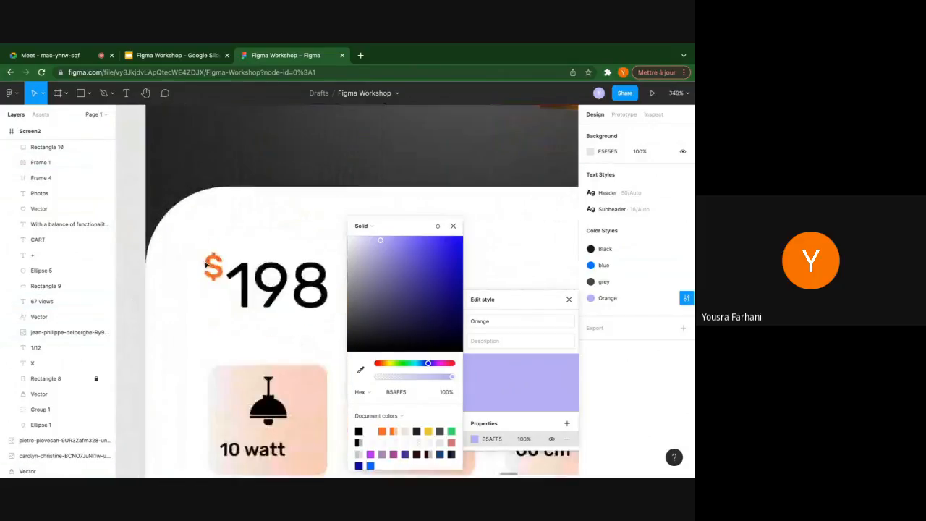
{"action": "scroll", "coordinate": [206, 262], "scroll_direction": "down", "scroll_amount": 6}
{"action": "scroll", "coordinate": [209, 267], "scroll_direction": "up", "scroll_amount": 4}
{"action": "scroll", "coordinate": [211, 268], "scroll_direction": "up", "scroll_amount": 5}
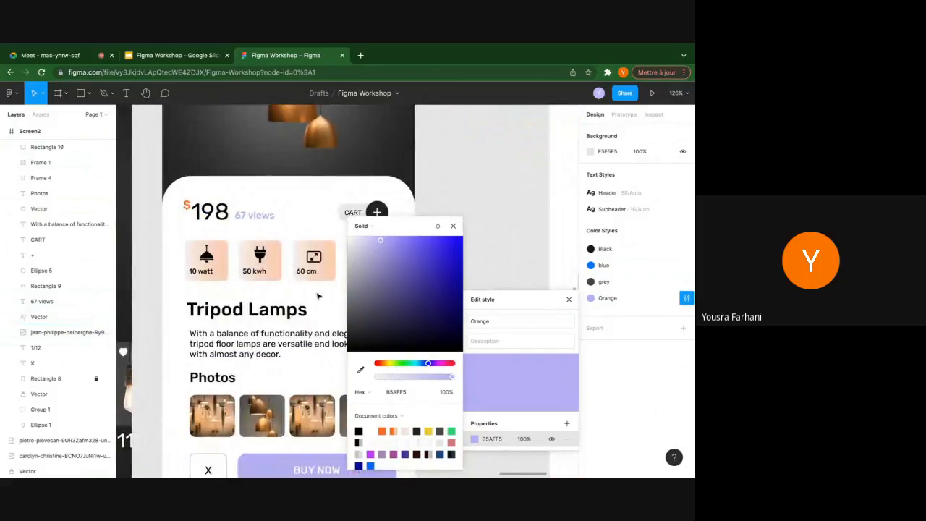
Change the color of the Orange color style to a deep blue-violet, about 4336D4
{"action": "scroll", "coordinate": [317, 295], "scroll_direction": "down", "scroll_amount": 3}
{"action": "left_click_drag", "start_coordinate": [388, 275], "coordinate": [437, 250]}
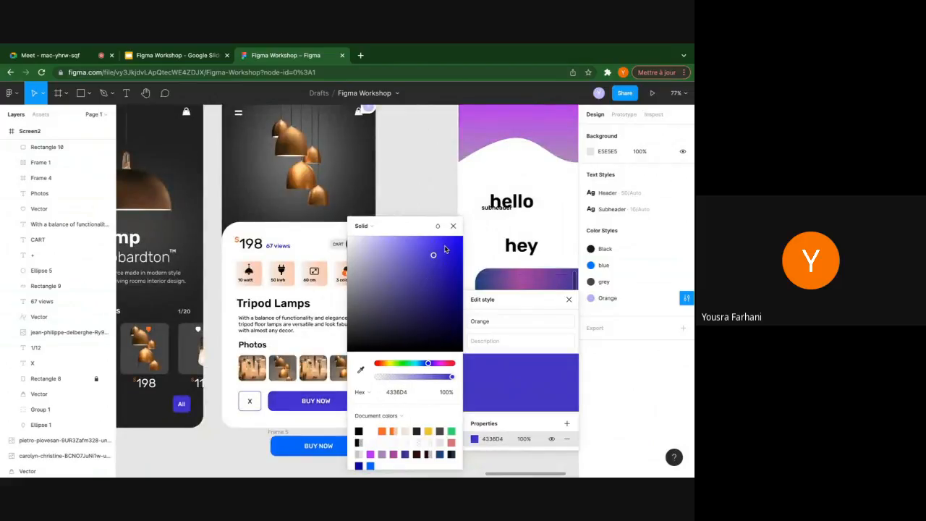
{"action": "left_click", "coordinate": [453, 226]}
Undo the recent color changes to the Orange color style
{"action": "key", "text": "ctrl+z"}
{"action": "key", "text": "ctrl+z"}
{"action": "key", "text": "ctrl+z"}
{"action": "key", "text": "ctrl+z"}
{"action": "key", "text": "ctrl+z"}
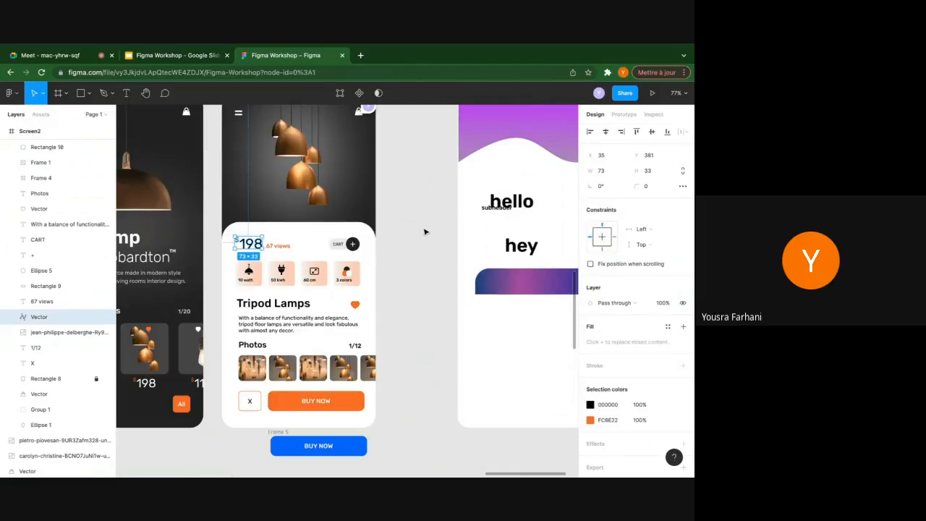
{"action": "key", "text": "ctrl+z"}
{"action": "key", "text": "ctrl+z"}
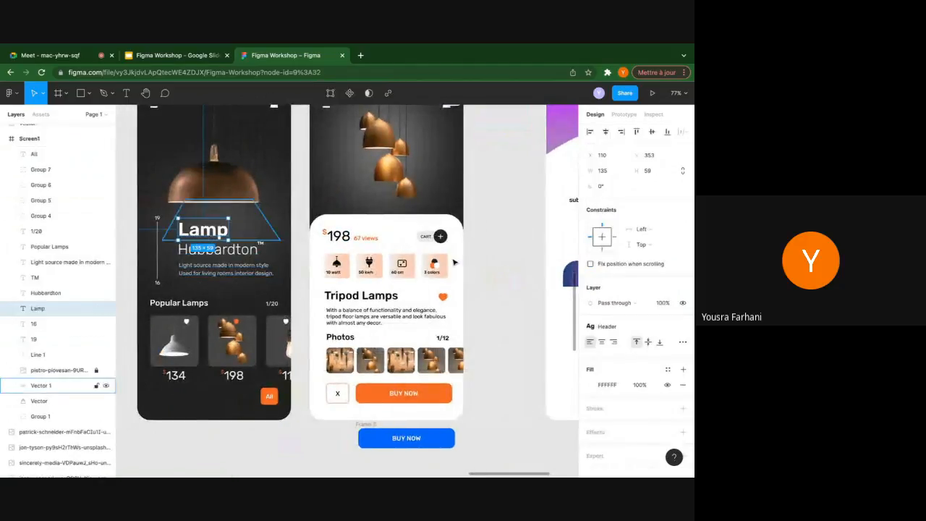
{"action": "left_click", "coordinate": [667, 370]}
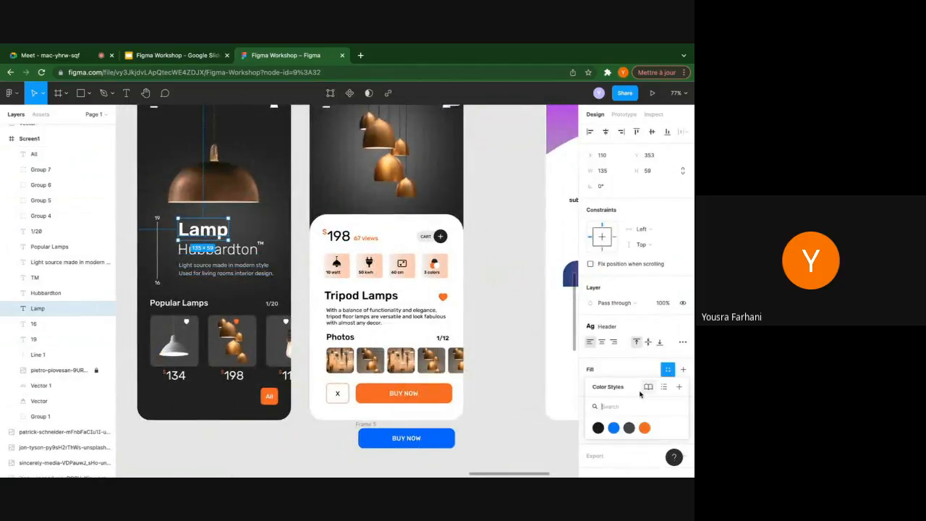
{"action": "left_click", "coordinate": [644, 367]}
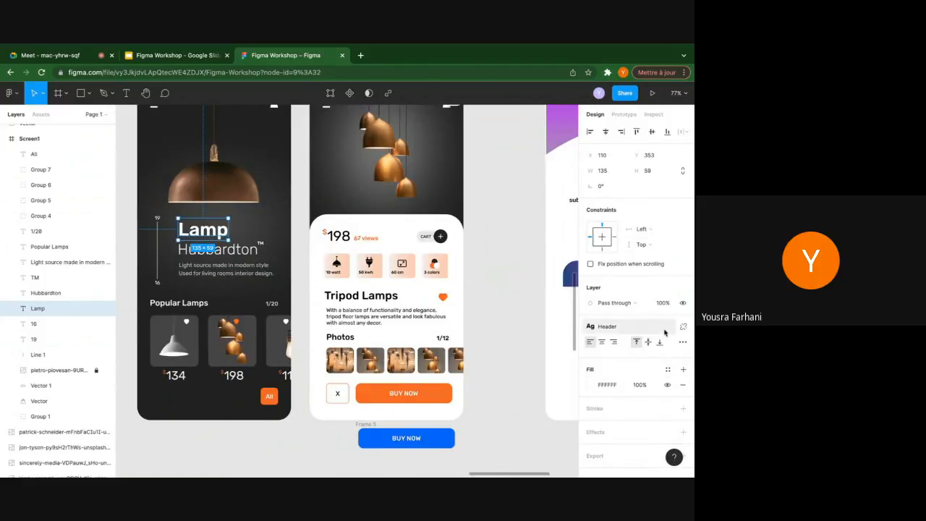
{"action": "left_click", "coordinate": [522, 272]}
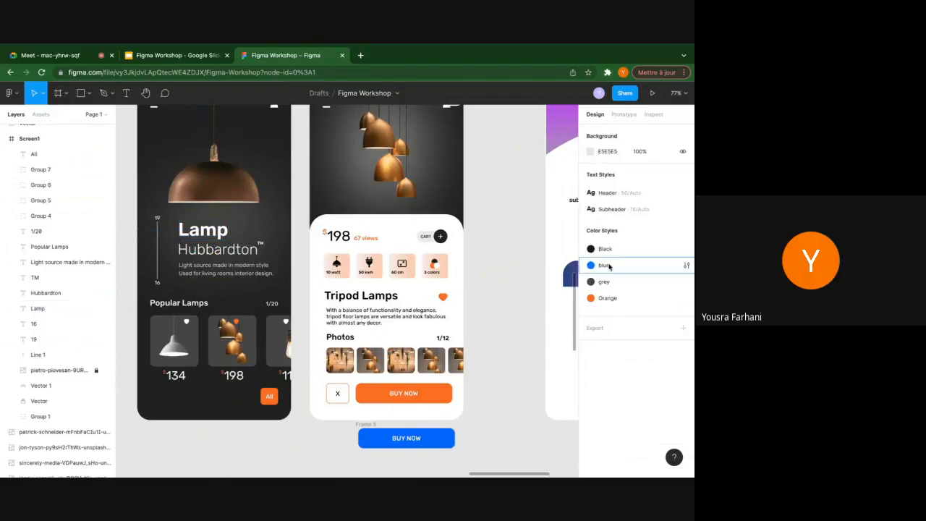
Try Rosario as the font of the Header text style and undo the change
{"action": "left_click", "coordinate": [685, 192]}
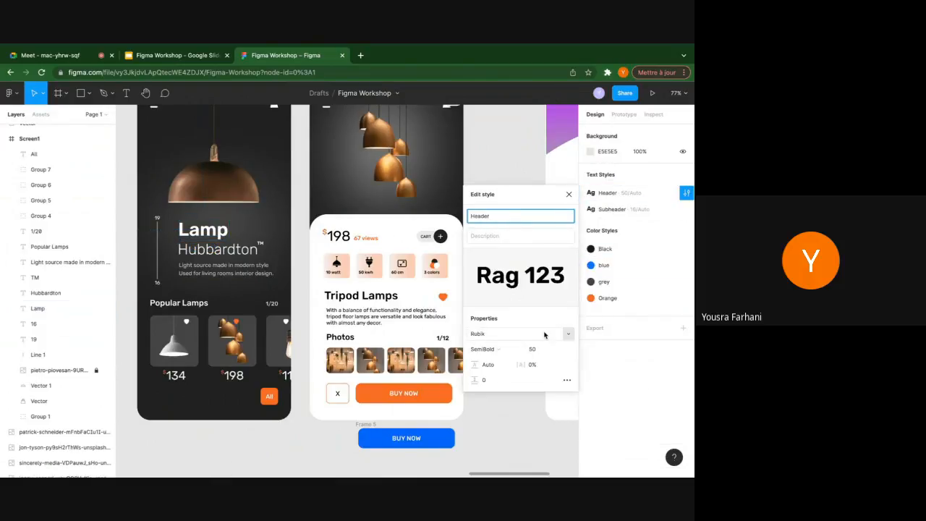
{"action": "left_click", "coordinate": [569, 335]}
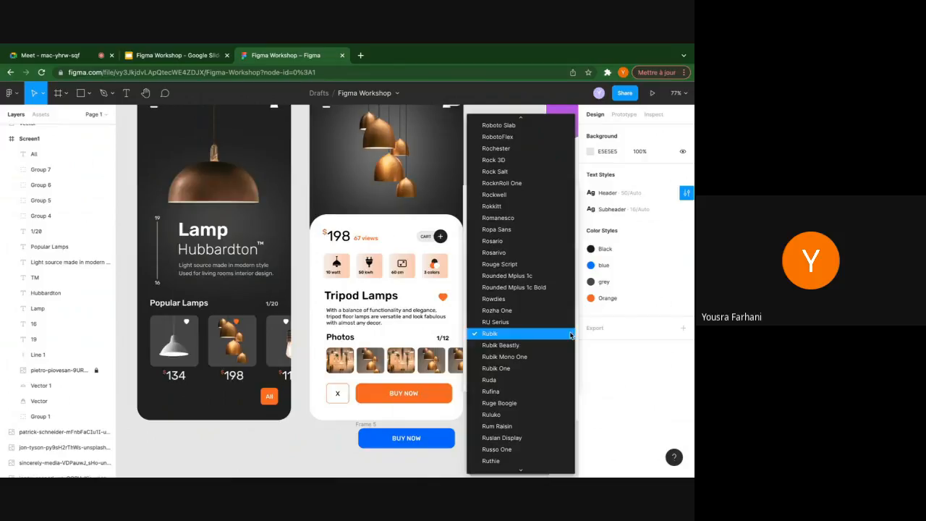
{"action": "left_click", "coordinate": [509, 243]}
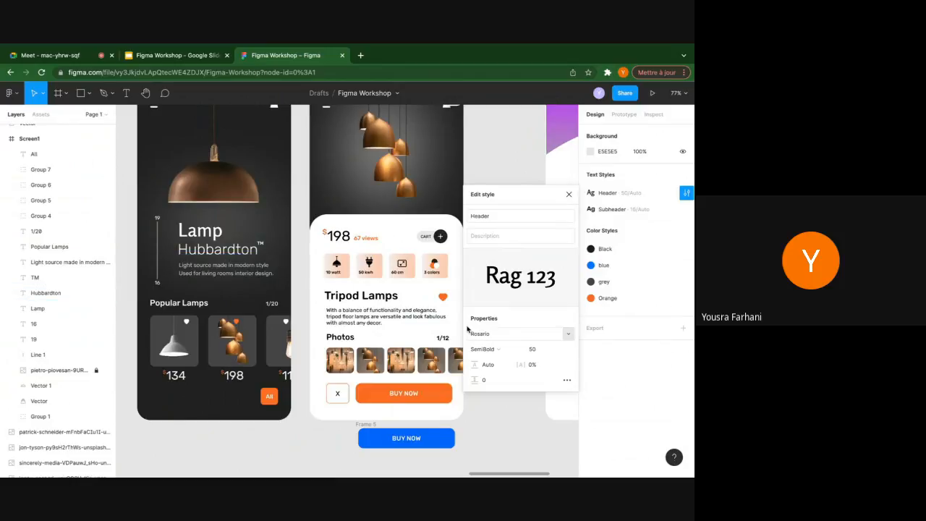
{"action": "key", "text": "super+z"}
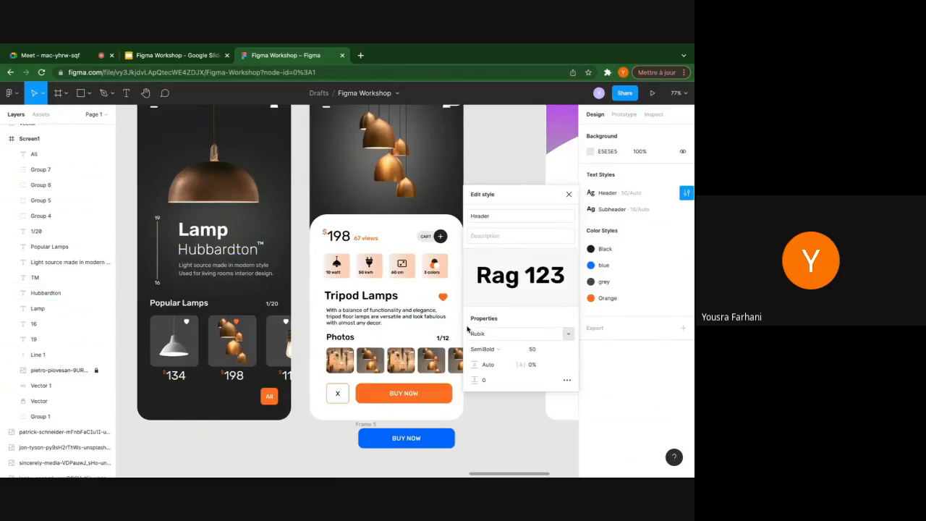
{"action": "left_click", "coordinate": [568, 195]}
Check the fill and effects of the purple gradient bar below "hey" in the iPhone 11 Pro Max frame
{"action": "scroll", "coordinate": [457, 242], "scroll_direction": "down", "scroll_amount": 3}
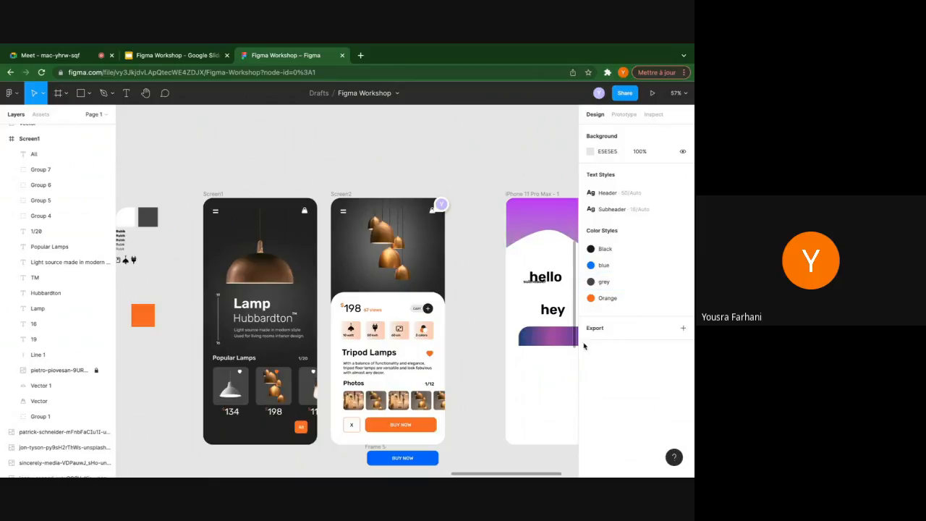
{"action": "scroll", "coordinate": [487, 320], "scroll_direction": "down", "scroll_amount": 5}
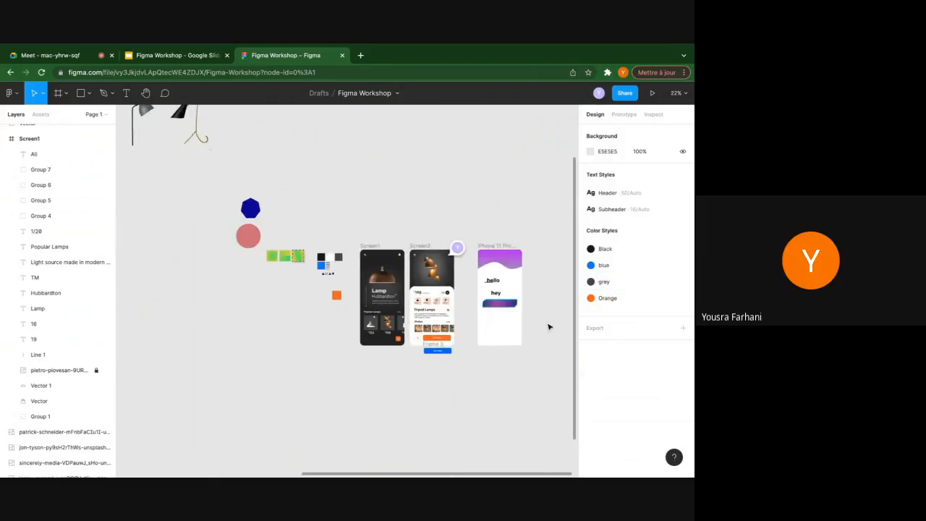
{"action": "scroll", "coordinate": [485, 246], "scroll_direction": "up", "scroll_amount": 10}
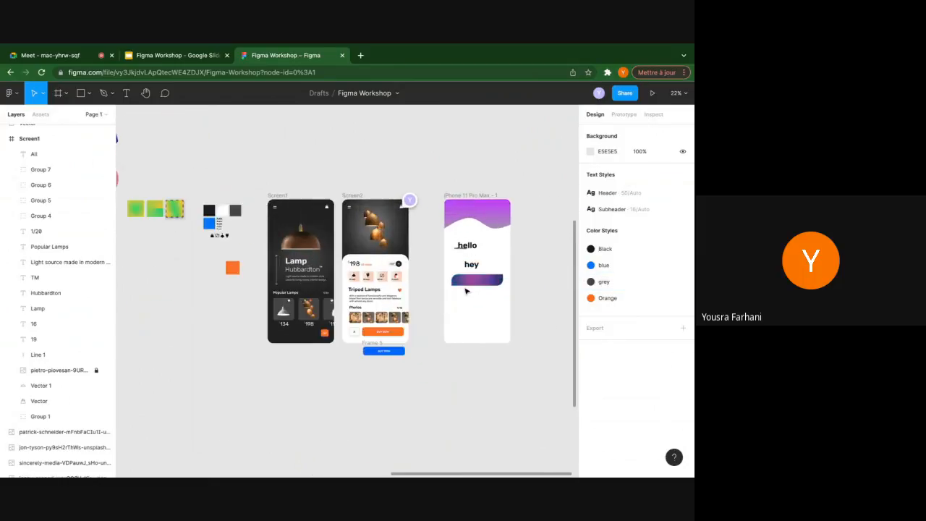
{"action": "scroll", "coordinate": [479, 268], "scroll_direction": "right", "scroll_amount": 2}
{"action": "left_click", "coordinate": [478, 268]}
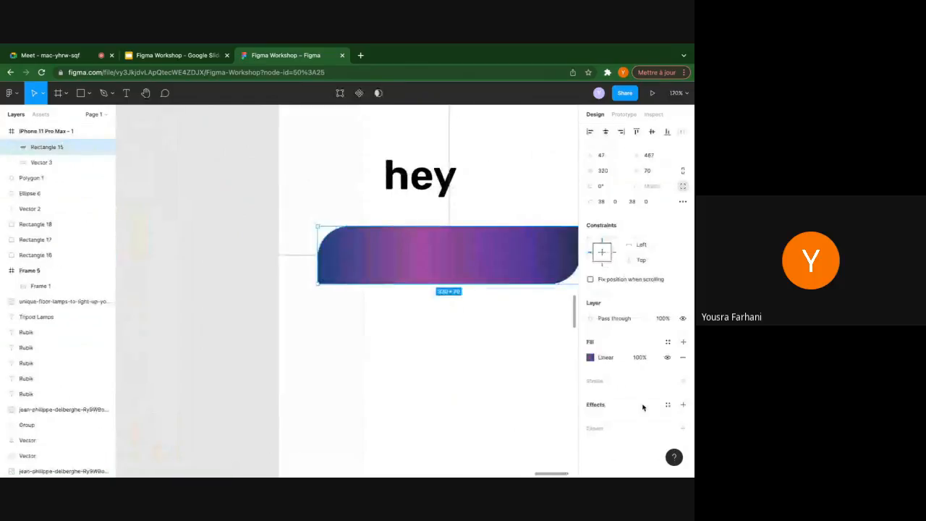
Create an effect style named "my effect" from the drop shadow of the gradient square with the dashed outline
{"action": "scroll", "coordinate": [426, 341], "scroll_direction": "down", "scroll_amount": 6}
{"action": "scroll", "coordinate": [426, 340], "scroll_direction": "left", "scroll_amount": 5}
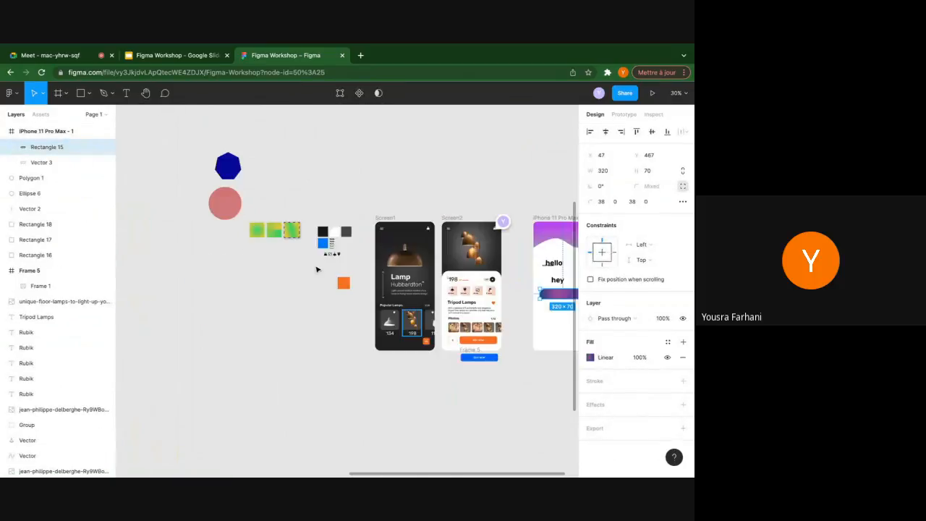
{"action": "scroll", "coordinate": [297, 246], "scroll_direction": "up", "scroll_amount": 10}
{"action": "left_click", "coordinate": [287, 201]}
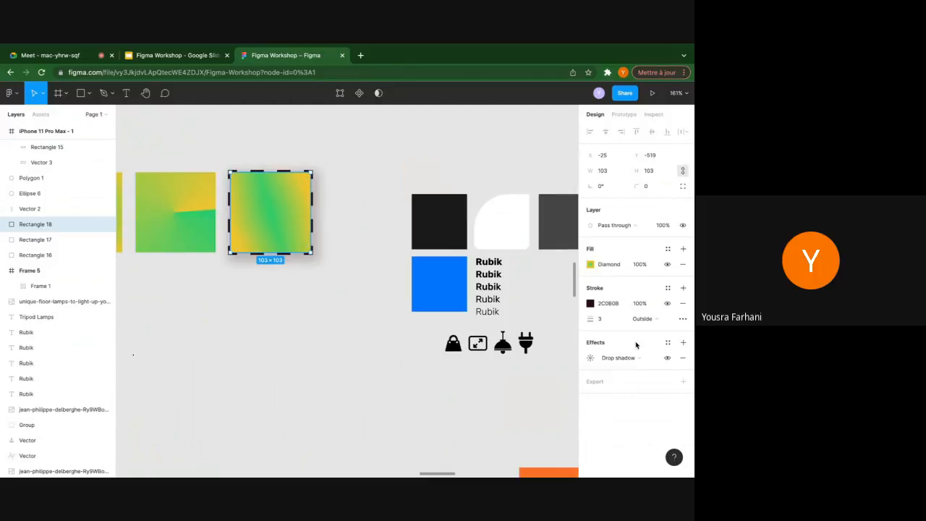
{"action": "left_click", "coordinate": [667, 343]}
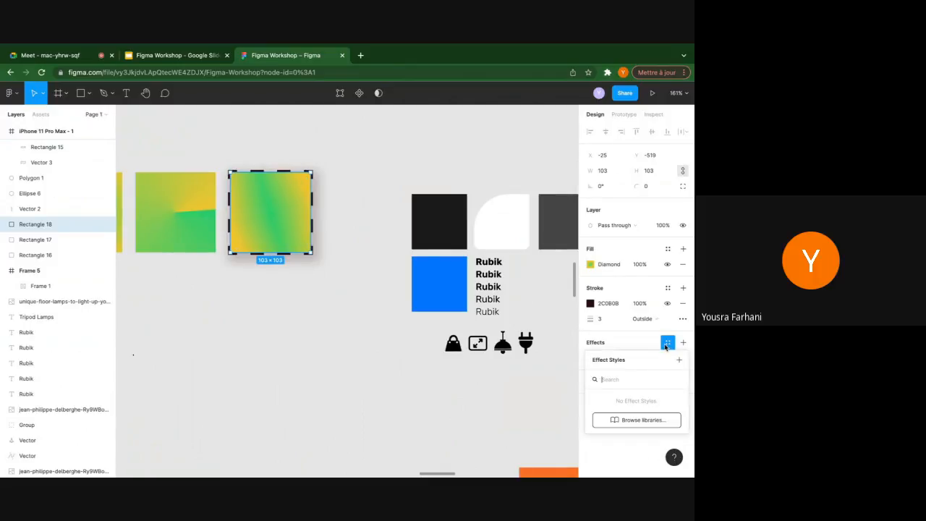
{"action": "left_click", "coordinate": [678, 361]}
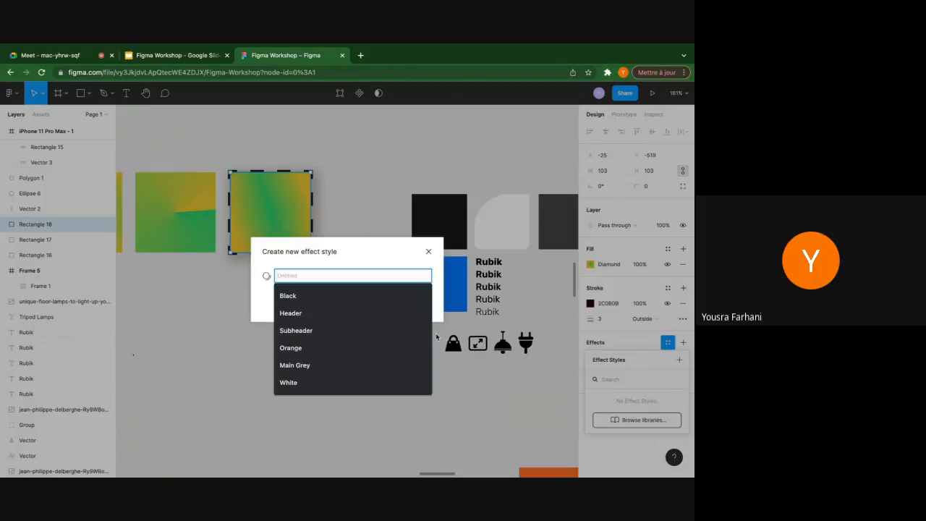
{"action": "type", "text": "my effect"}
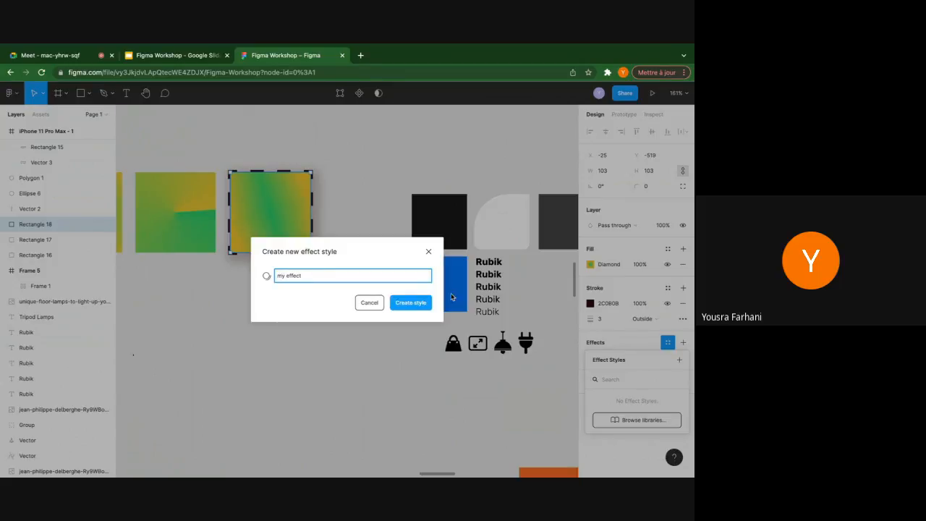
{"action": "left_click", "coordinate": [410, 302]}
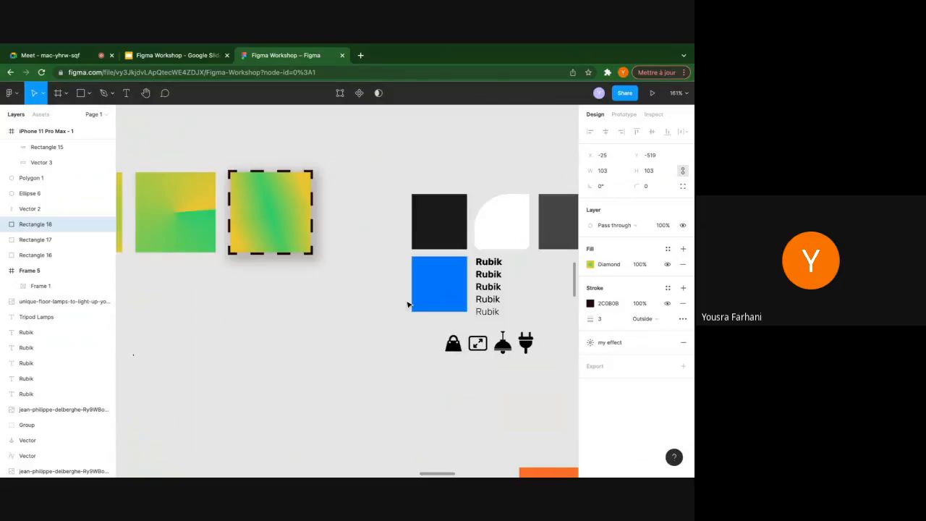
Apply the "my effect" style to the orange square beside Screen1
{"action": "scroll", "coordinate": [390, 253], "scroll_direction": "down", "scroll_amount": 5}
{"action": "scroll", "coordinate": [357, 244], "scroll_direction": "right", "scroll_amount": 2}
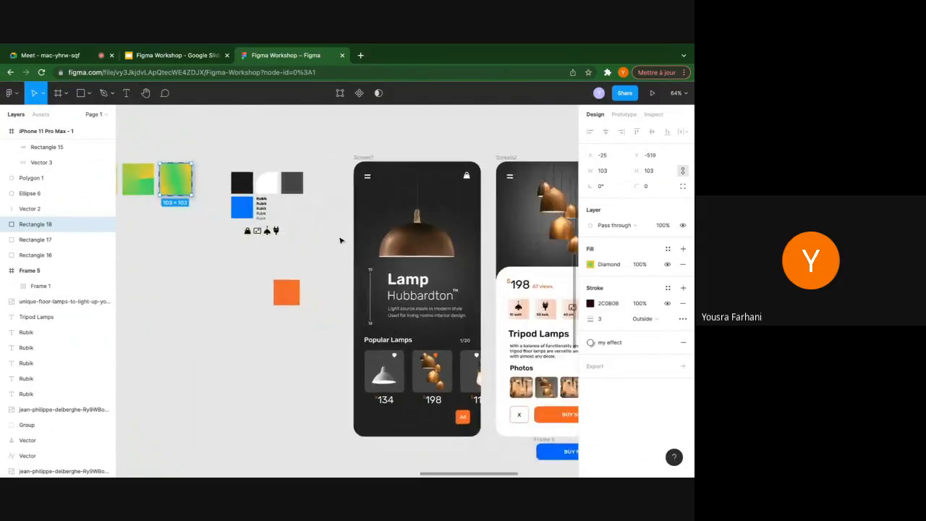
{"action": "left_click", "coordinate": [293, 293]}
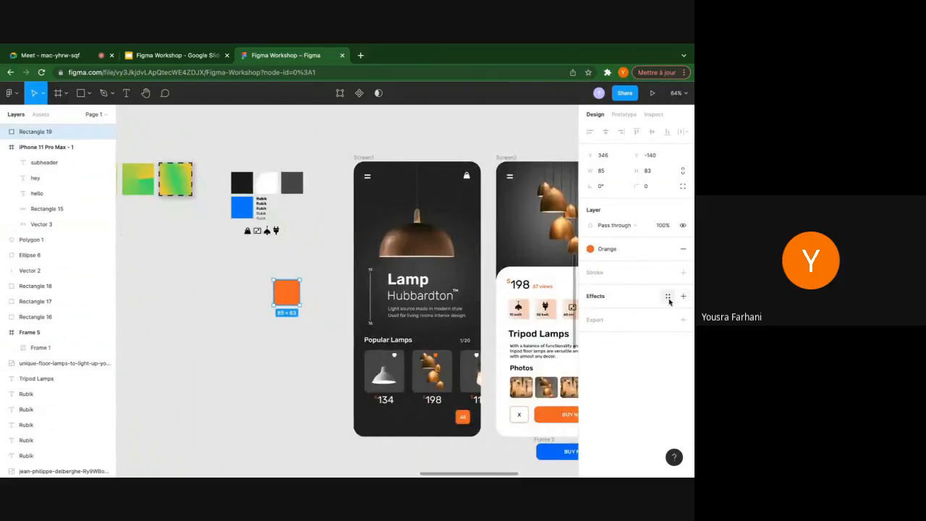
{"action": "left_click", "coordinate": [667, 296]}
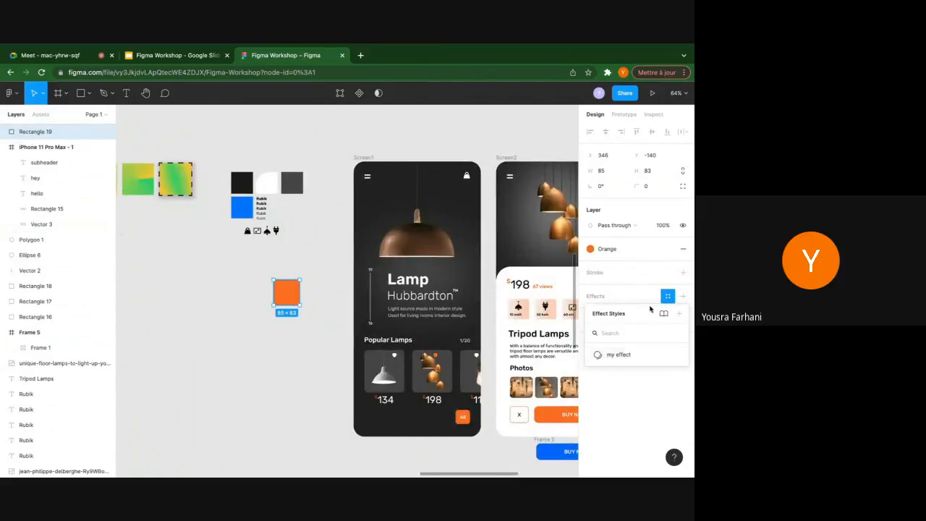
{"action": "left_click", "coordinate": [623, 356]}
{"action": "scroll", "coordinate": [329, 287], "scroll_direction": "up", "scroll_amount": 5}
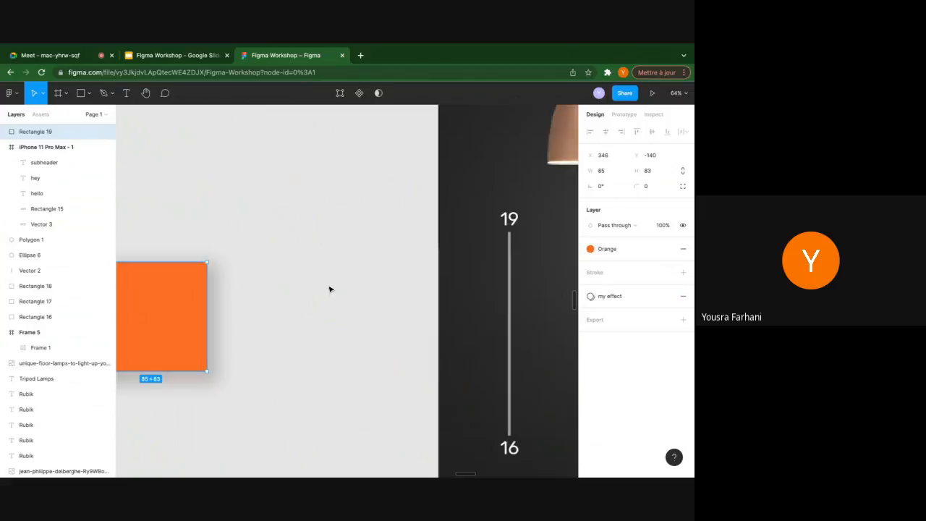
{"action": "scroll", "coordinate": [271, 282], "scroll_direction": "down", "scroll_amount": 3}
{"action": "left_click", "coordinate": [275, 277]}
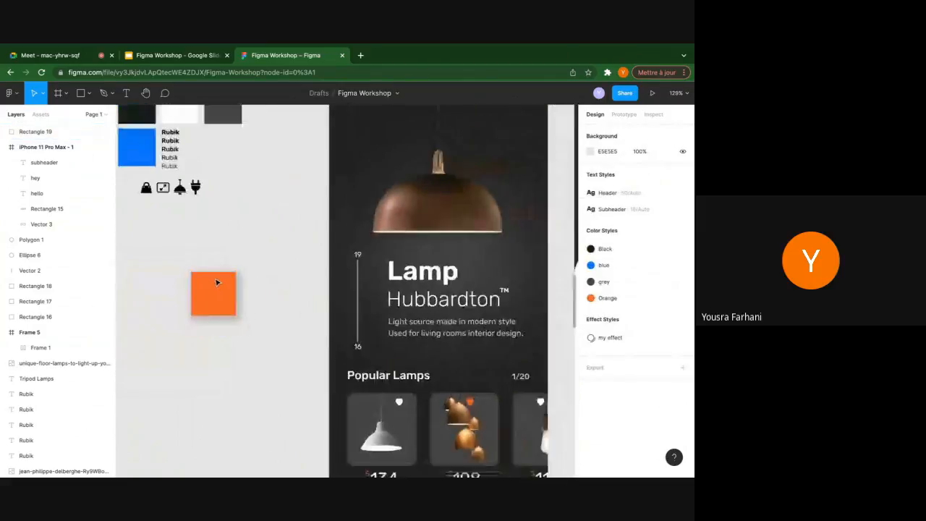
Edit the "my effect" style, setting its drop shadow color to red F12727
{"action": "scroll", "coordinate": [217, 283], "scroll_direction": "down", "scroll_amount": 5}
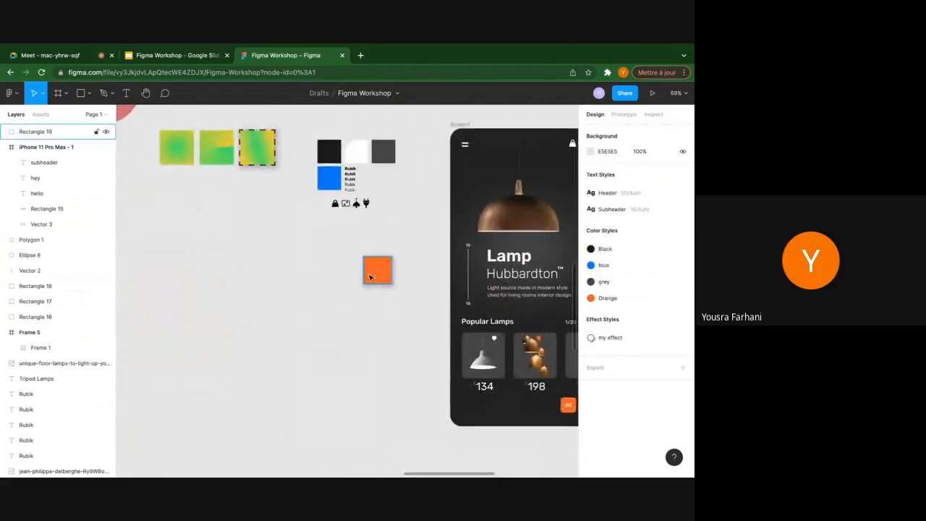
{"action": "left_click", "coordinate": [687, 338]}
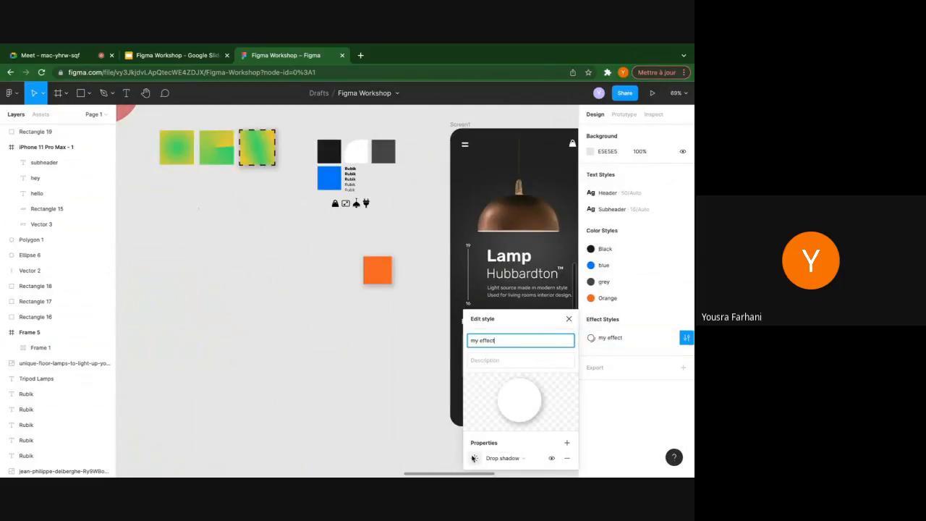
{"action": "left_click", "coordinate": [474, 457]}
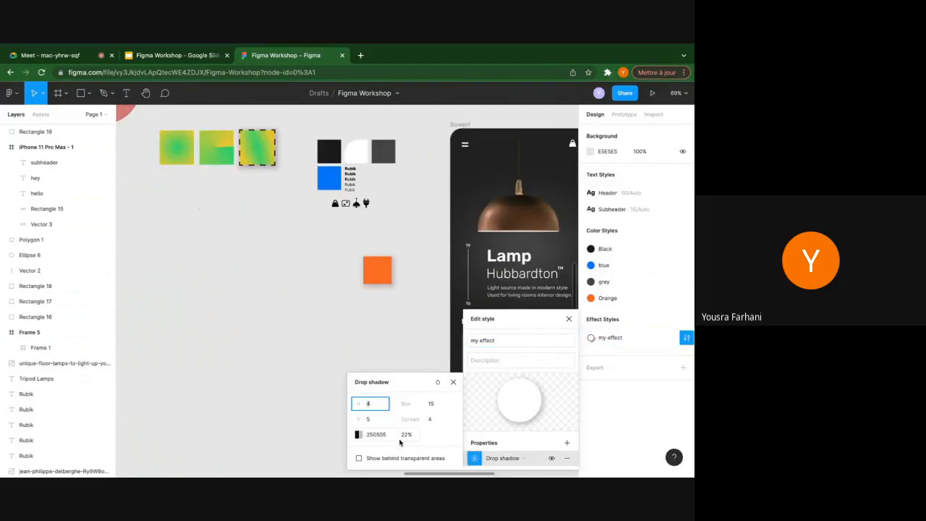
{"action": "left_click", "coordinate": [358, 434]}
{"action": "left_click_drag", "start_coordinate": [297, 288], "coordinate": [328, 241]}
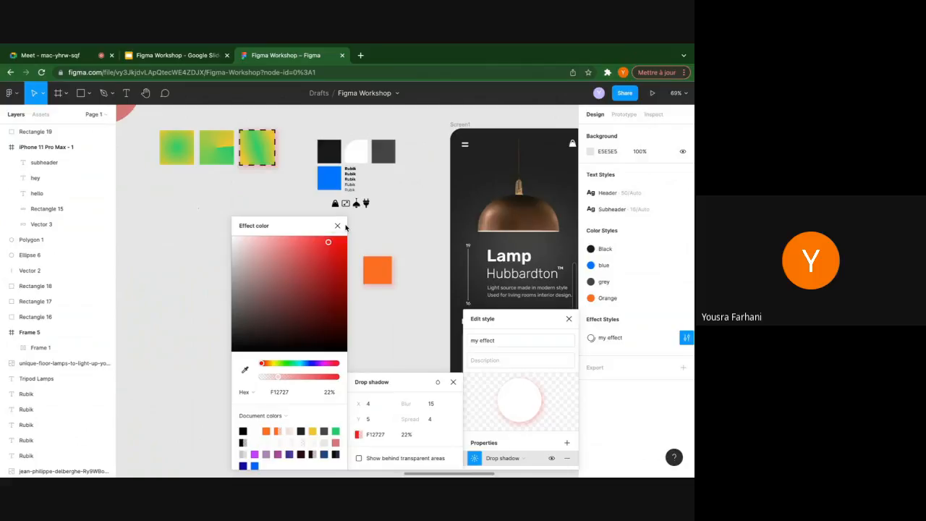
{"action": "left_click", "coordinate": [338, 227]}
{"action": "left_click", "coordinate": [569, 319]}
Look over the two lamp app screens and the purple iPhone 11 Pro Max frame
{"action": "scroll", "coordinate": [319, 333], "scroll_direction": "right", "scroll_amount": 3}
{"action": "scroll", "coordinate": [318, 333], "scroll_direction": "up", "scroll_amount": 1}
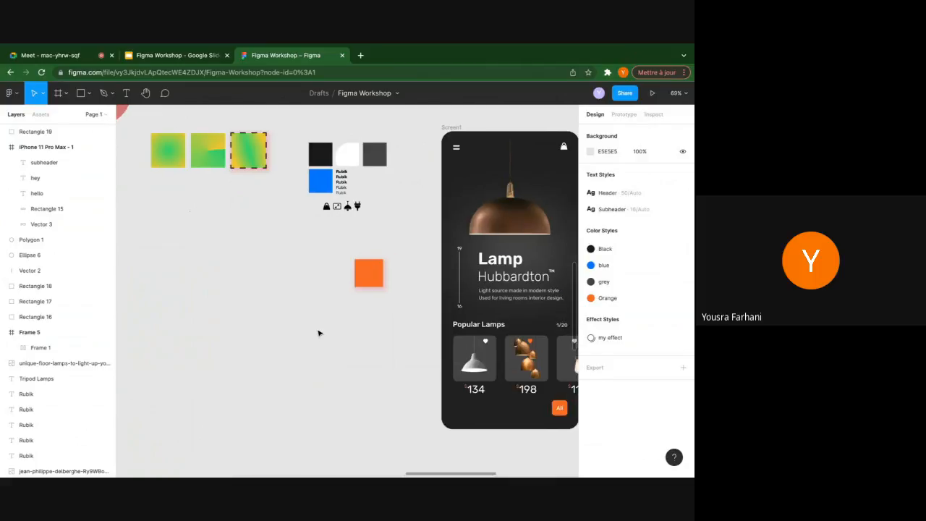
{"action": "scroll", "coordinate": [318, 332], "scroll_direction": "right", "scroll_amount": 2}
{"action": "scroll", "coordinate": [318, 333], "scroll_direction": "down", "scroll_amount": 1}
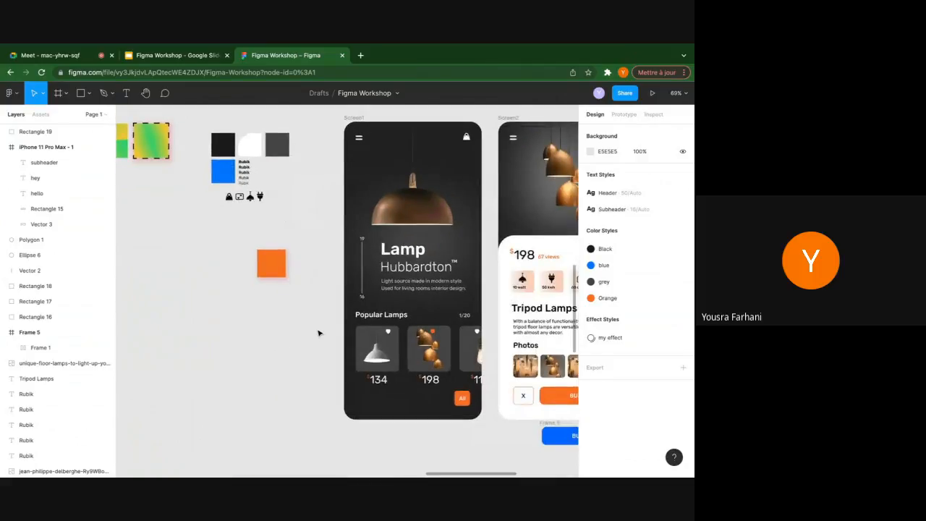
{"action": "scroll", "coordinate": [319, 333], "scroll_direction": "right", "scroll_amount": 4}
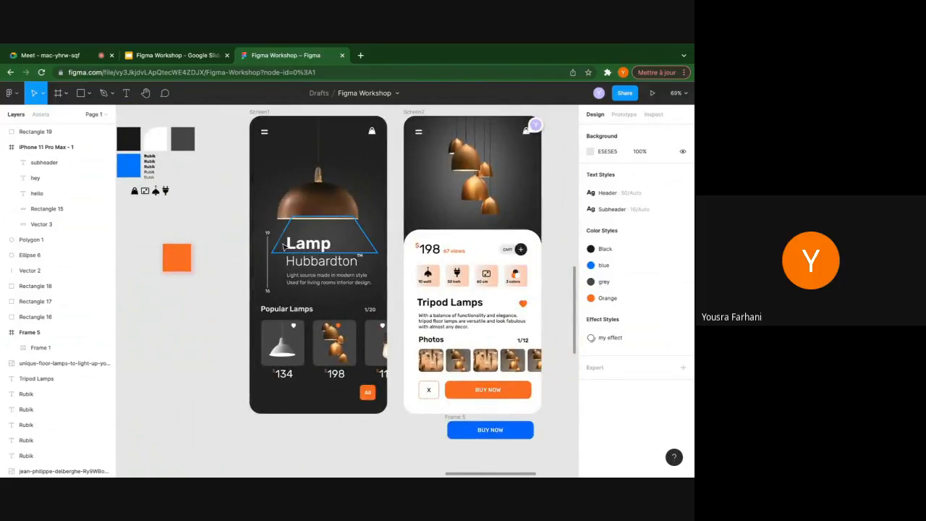
{"action": "scroll", "coordinate": [284, 248], "scroll_direction": "right", "scroll_amount": 1}
{"action": "scroll", "coordinate": [284, 247], "scroll_direction": "up", "scroll_amount": 1}
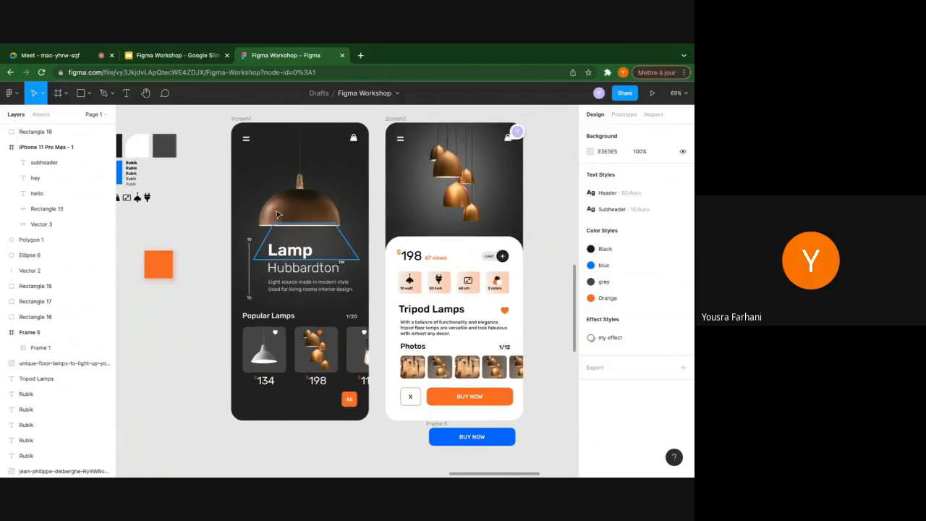
{"action": "scroll", "coordinate": [283, 247], "scroll_direction": "down", "scroll_amount": 2}
{"action": "scroll", "coordinate": [277, 213], "scroll_direction": "right", "scroll_amount": 3}
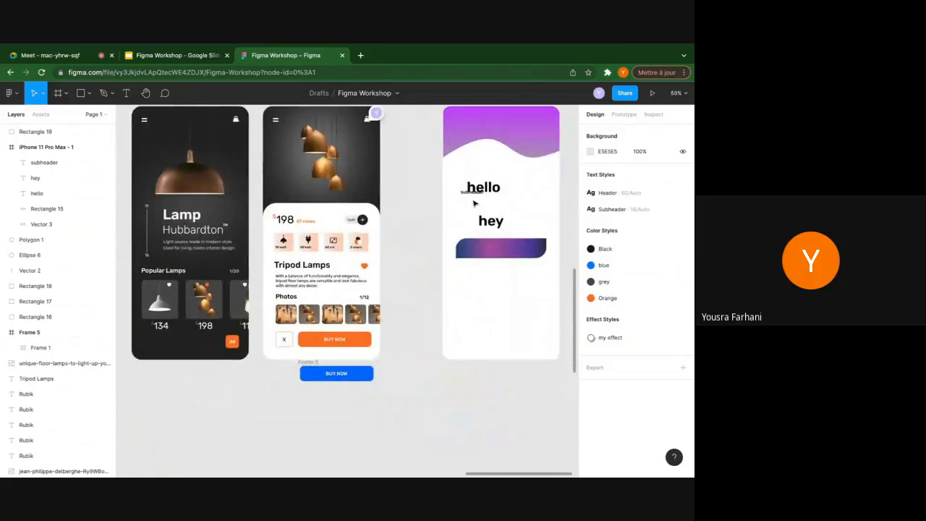
Delete the wave shape, the text layers and the gradient rectangle from the iPhone 11 Pro Max - 1 frame
{"action": "left_click", "coordinate": [486, 148]}
{"action": "key", "text": "Delete"}
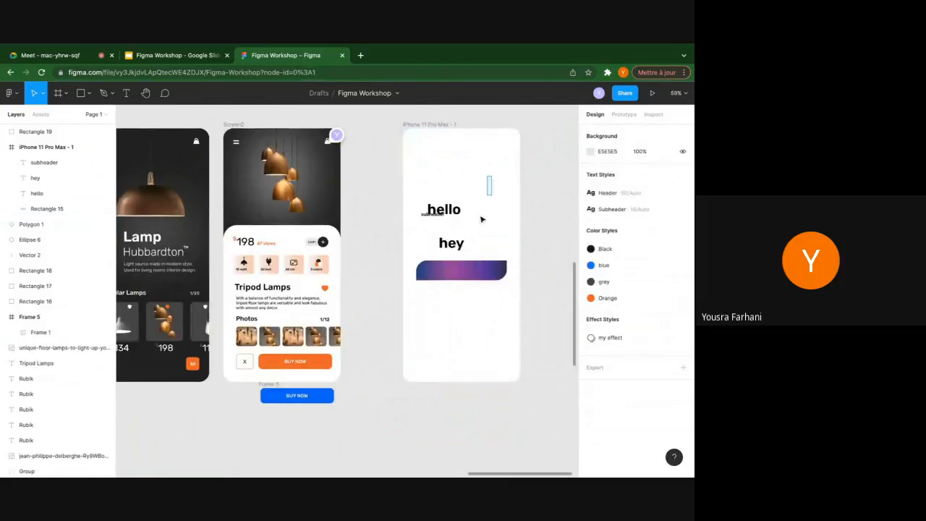
{"action": "left_click_drag", "start_coordinate": [490, 176], "coordinate": [428, 301]}
{"action": "key", "text": "Delete"}
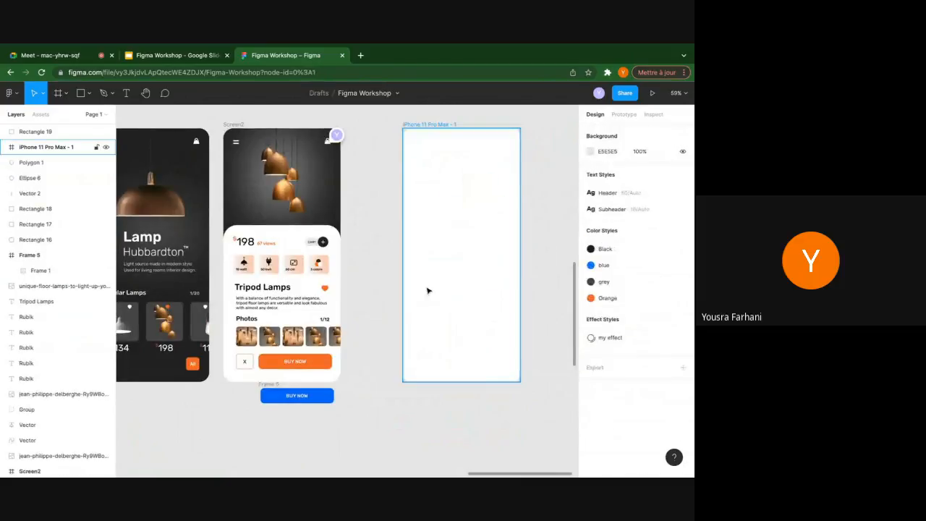
Fill the empty iPhone 11 Pro Max - 1 frame with the dark colour 212121 sampled from Screen1's background
{"action": "left_click", "coordinate": [442, 127]}
{"action": "scroll", "coordinate": [467, 151], "scroll_direction": "down", "scroll_amount": 3}
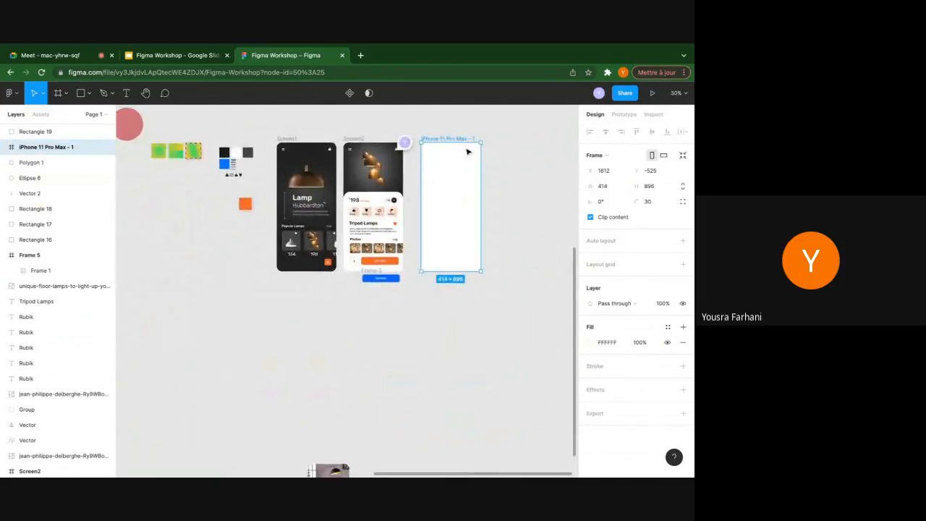
{"action": "scroll", "coordinate": [465, 150], "scroll_direction": "up", "scroll_amount": 3}
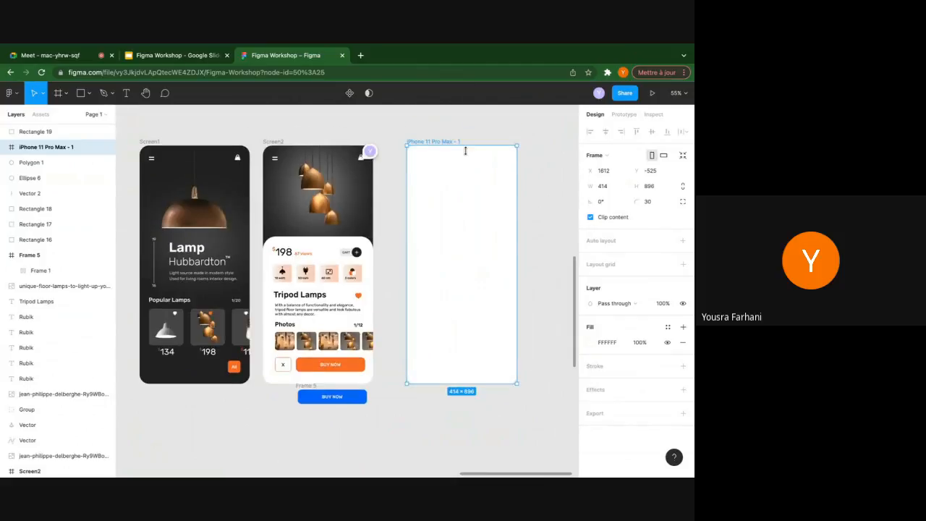
{"action": "left_click", "coordinate": [590, 342]}
{"action": "left_click", "coordinate": [476, 370]}
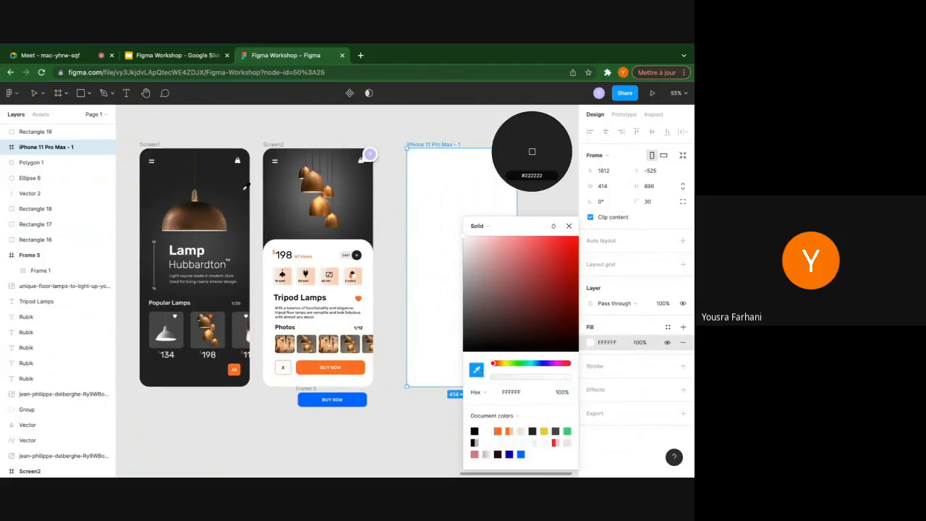
{"action": "left_click", "coordinate": [531, 151]}
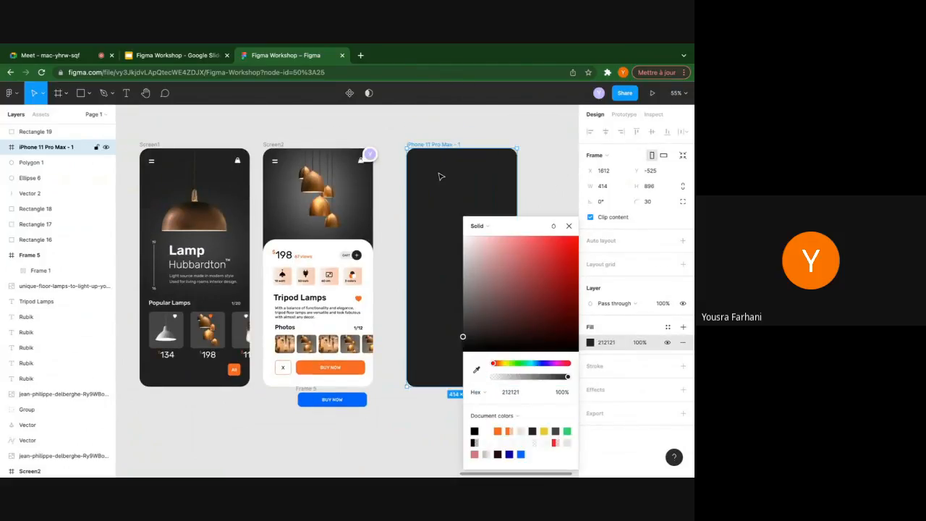
{"action": "key", "text": "Escape"}
{"action": "key", "text": "Escape"}
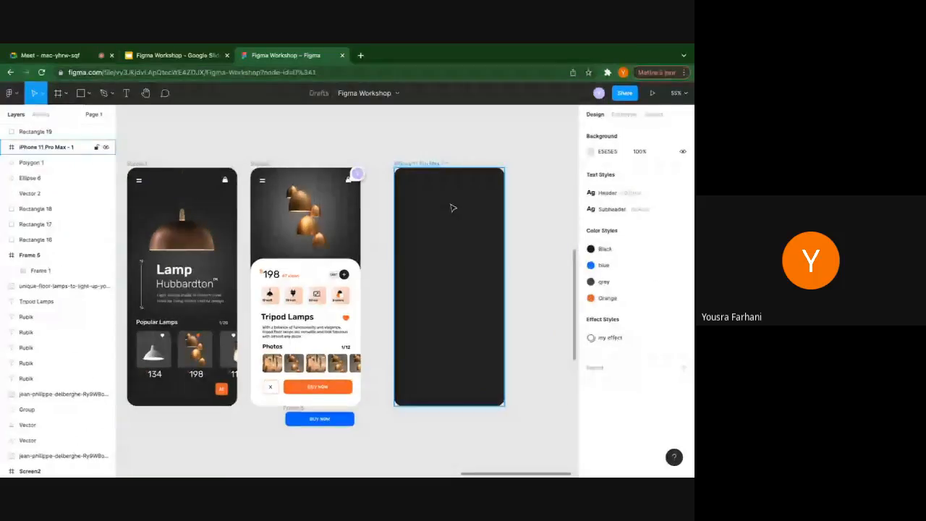
Draw a thin rectangle of about 19 × 4 just below the two-bar menu icon in Screen1
{"action": "scroll", "coordinate": [406, 241], "scroll_direction": "down", "scroll_amount": 1}
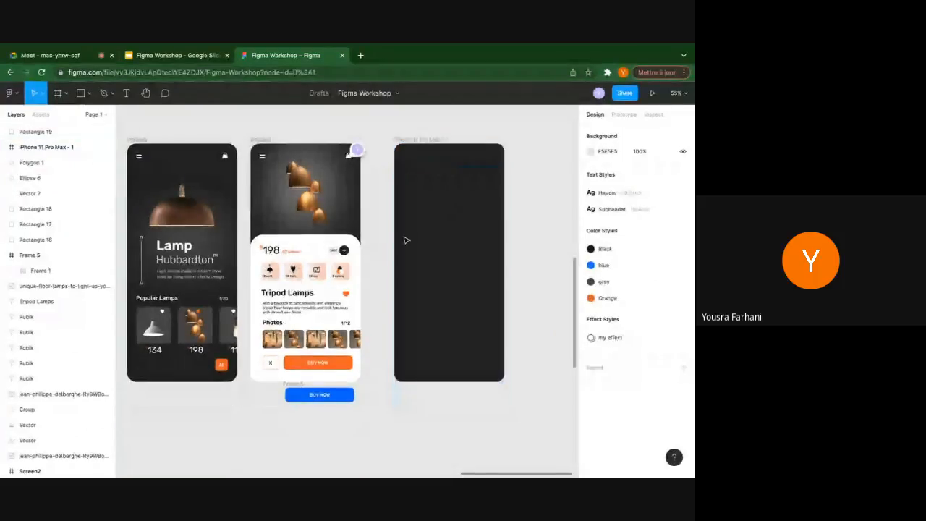
{"action": "scroll", "coordinate": [141, 157], "scroll_direction": "up", "scroll_amount": 5}
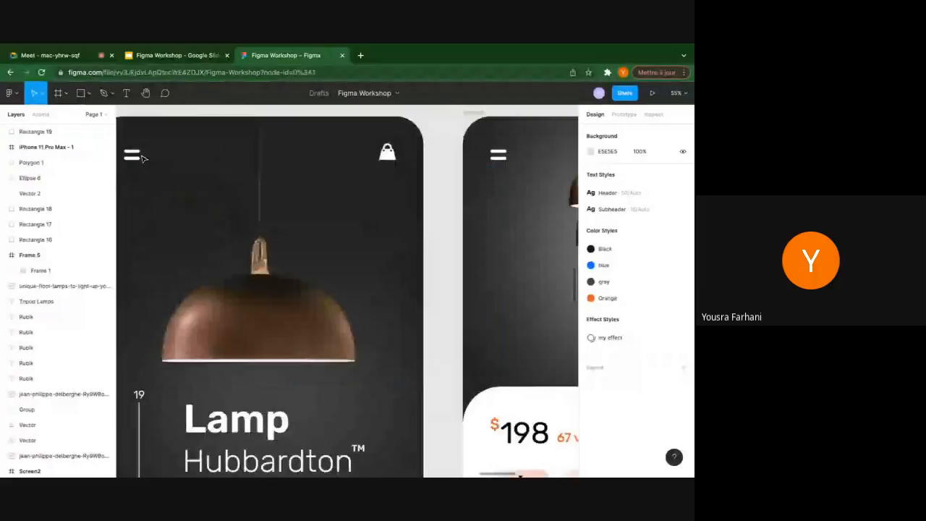
{"action": "scroll", "coordinate": [142, 158], "scroll_direction": "up", "scroll_amount": 5}
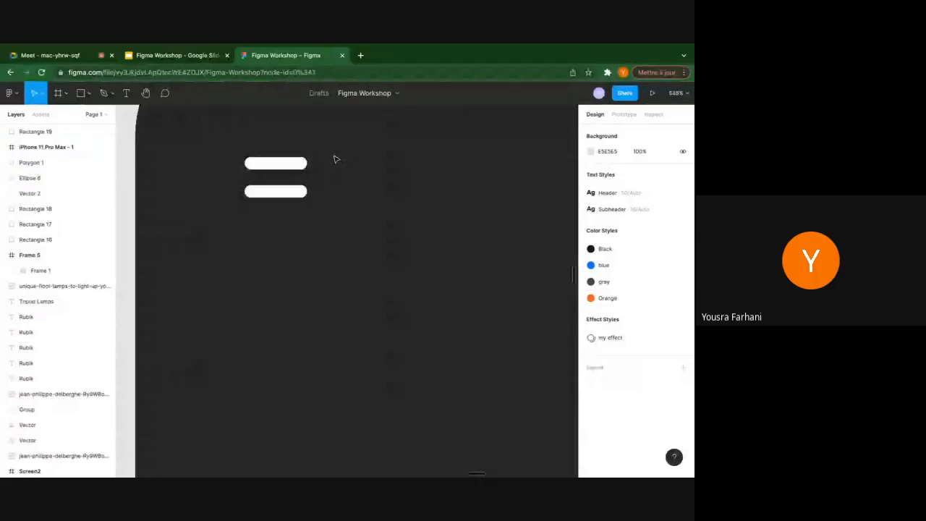
{"action": "left_click", "coordinate": [298, 162]}
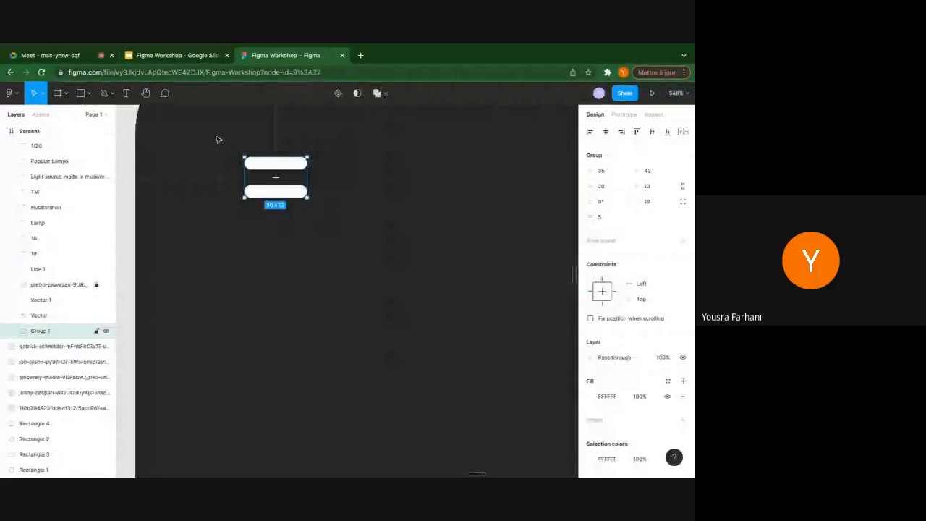
{"action": "key", "text": "r"}
{"action": "scroll", "coordinate": [252, 206], "scroll_direction": "up", "scroll_amount": 5}
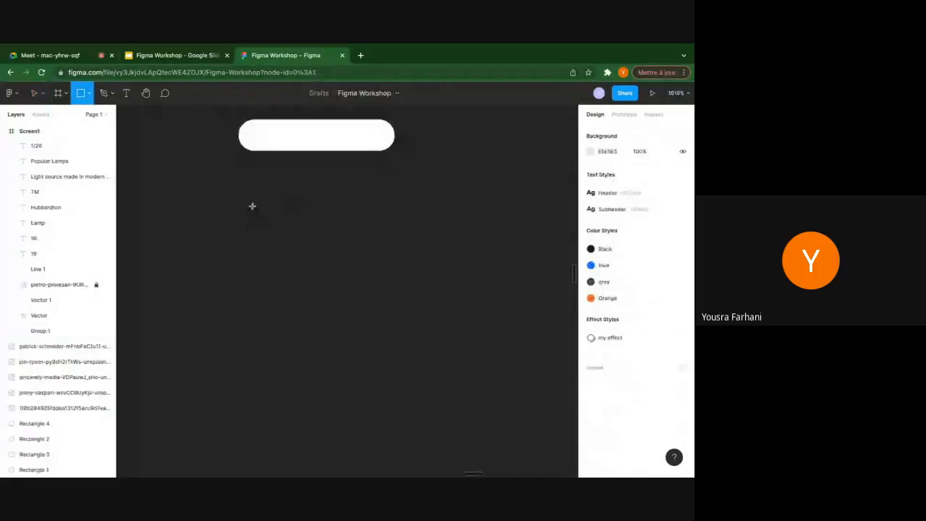
{"action": "scroll", "coordinate": [250, 217], "scroll_direction": "down", "scroll_amount": 3}
{"action": "mouse_move", "coordinate": [246, 227]}
{"action": "left_mouse_down"}
{"action": "mouse_move", "coordinate": [310, 229]}
{"action": "mouse_move", "coordinate": [329, 246]}
{"action": "mouse_move", "coordinate": [290, 226]}
{"action": "left_mouse_up"}
{"action": "scroll", "coordinate": [316, 250], "scroll_direction": "up", "scroll_amount": 3}
{"action": "scroll", "coordinate": [316, 251], "scroll_direction": "up", "scroll_amount": 2}
{"action": "scroll", "coordinate": [287, 231], "scroll_direction": "down", "scroll_amount": 2}
{"action": "scroll", "coordinate": [290, 226], "scroll_direction": "up", "scroll_amount": 3}
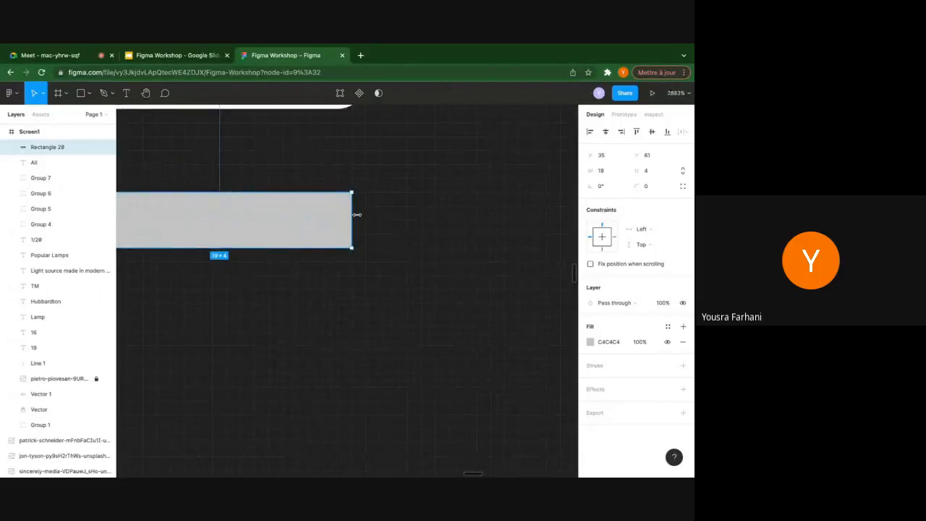
Adjust both ends of the new rectangle so it measures 19 × 4 and starts at X 36
{"action": "left_click_drag", "start_coordinate": [356, 215], "coordinate": [365, 215]}
{"action": "scroll", "coordinate": [358, 216], "scroll_direction": "down", "scroll_amount": 3}
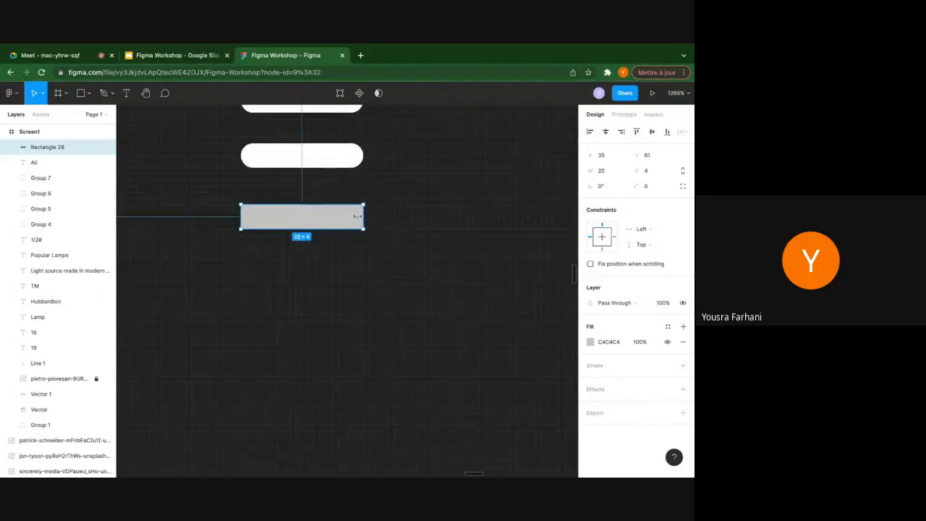
{"action": "scroll", "coordinate": [272, 229], "scroll_direction": "up", "scroll_amount": 3}
{"action": "left_click_drag", "start_coordinate": [208, 196], "coordinate": [216, 196]}
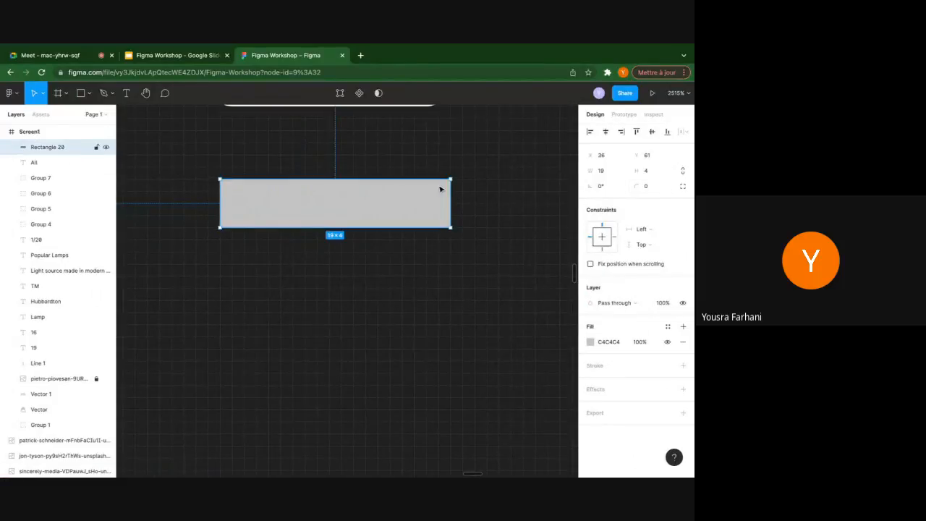
Round the rectangle's corners to a radius of 2 so its ends form a pill shape
{"action": "scroll", "coordinate": [430, 192], "scroll_direction": "up", "scroll_amount": 4}
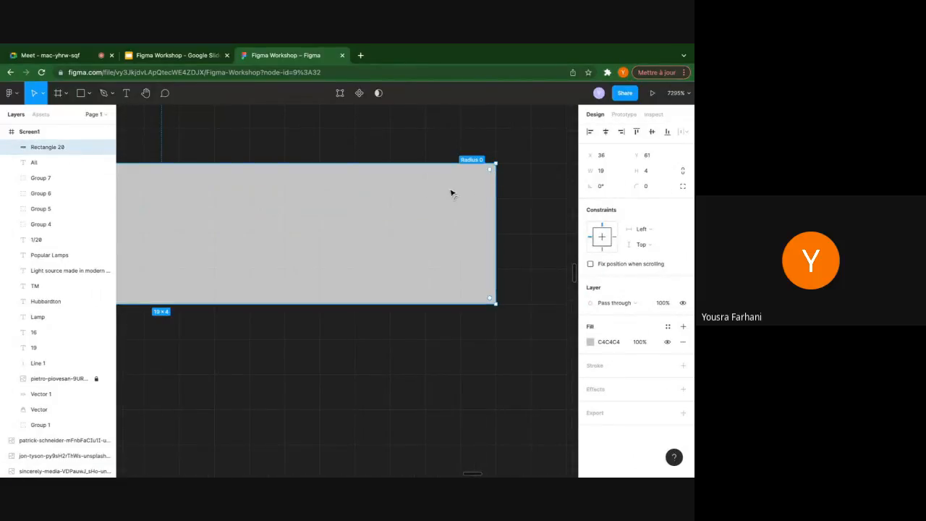
{"action": "left_click_drag", "start_coordinate": [489, 169], "coordinate": [347, 270]}
{"action": "scroll", "coordinate": [344, 275], "scroll_direction": "down", "scroll_amount": 3}
{"action": "key", "text": "Escape"}
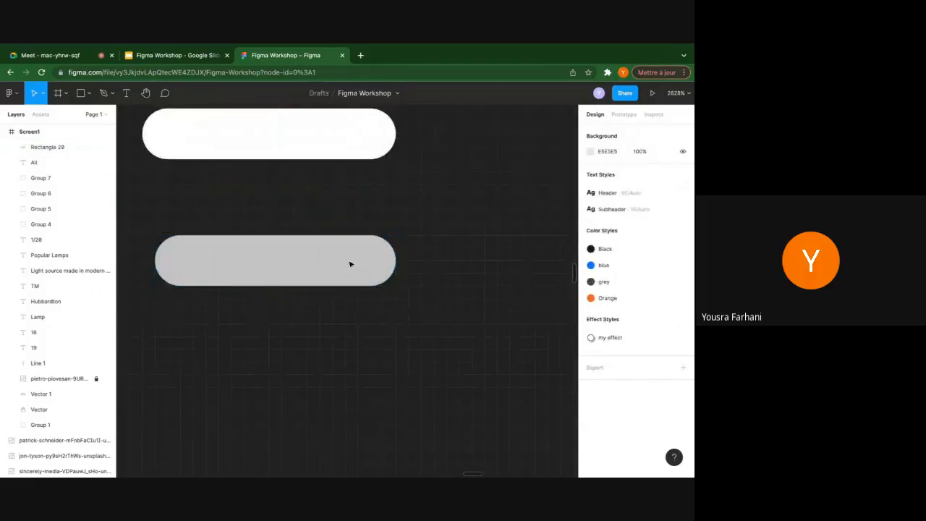
Change the rounded bar's fill colour to white, FFFFFF
{"action": "left_click", "coordinate": [350, 264]}
{"action": "scroll", "coordinate": [350, 262], "scroll_direction": "down", "scroll_amount": 2}
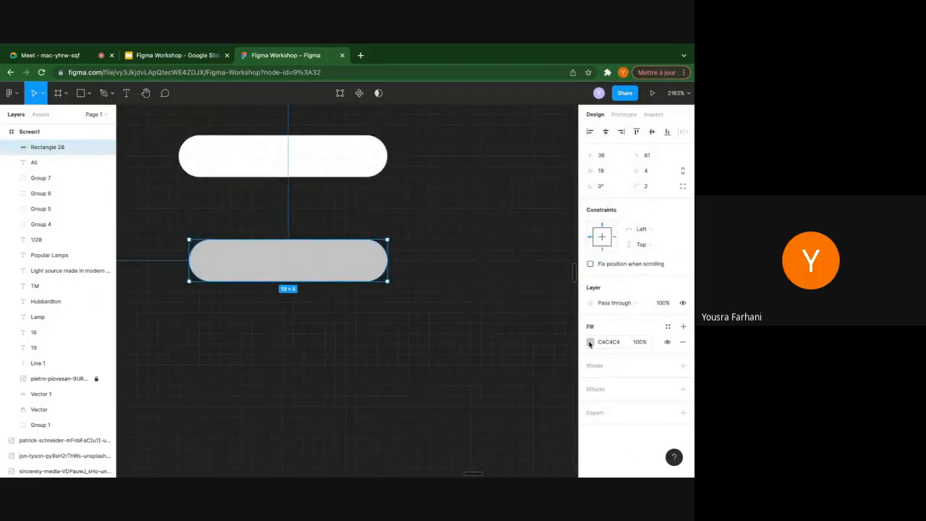
{"action": "left_click", "coordinate": [589, 341]}
{"action": "left_click_drag", "start_coordinate": [539, 285], "coordinate": [414, 196]}
{"action": "left_click", "coordinate": [413, 196]}
{"action": "left_click", "coordinate": [345, 254]}
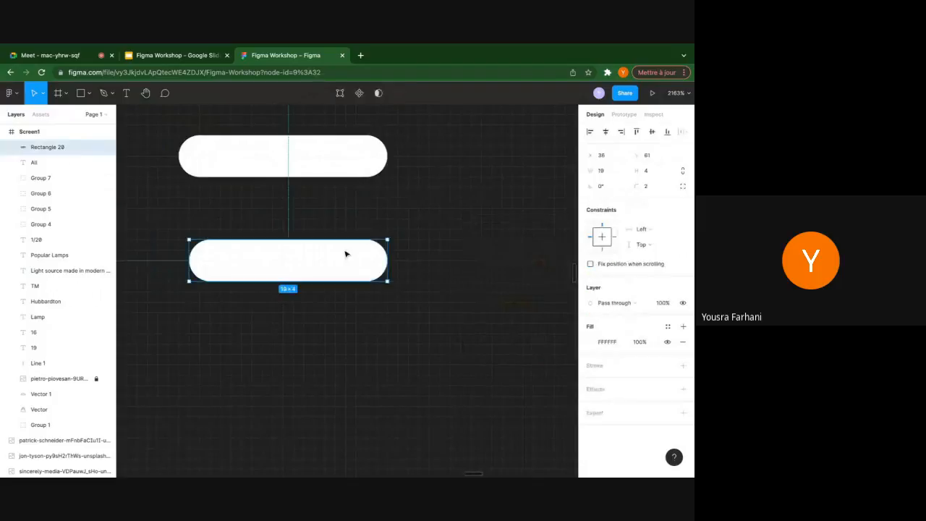
Duplicate the white bar directly below the original, leaving a gap of about 4 between them
{"action": "left_click_drag", "start_coordinate": [345, 254], "coordinate": [328, 348]}
{"action": "scroll", "coordinate": [346, 329], "scroll_direction": "down", "scroll_amount": 2}
{"action": "left_click", "coordinate": [387, 310]}
Group the two new white bars into a single menu icon
{"action": "left_click", "coordinate": [342, 294]}
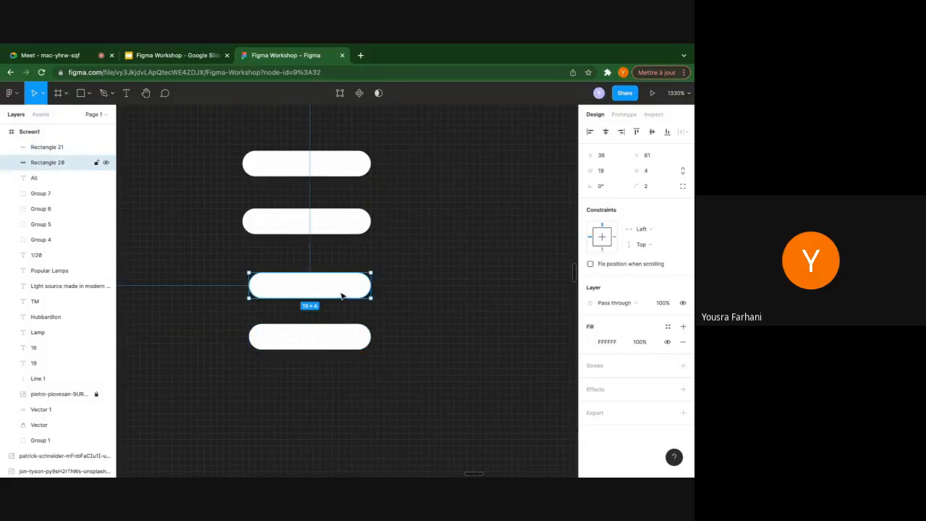
{"action": "left_click", "coordinate": [329, 332], "text": "shift"}
{"action": "right_click", "coordinate": [329, 333]}
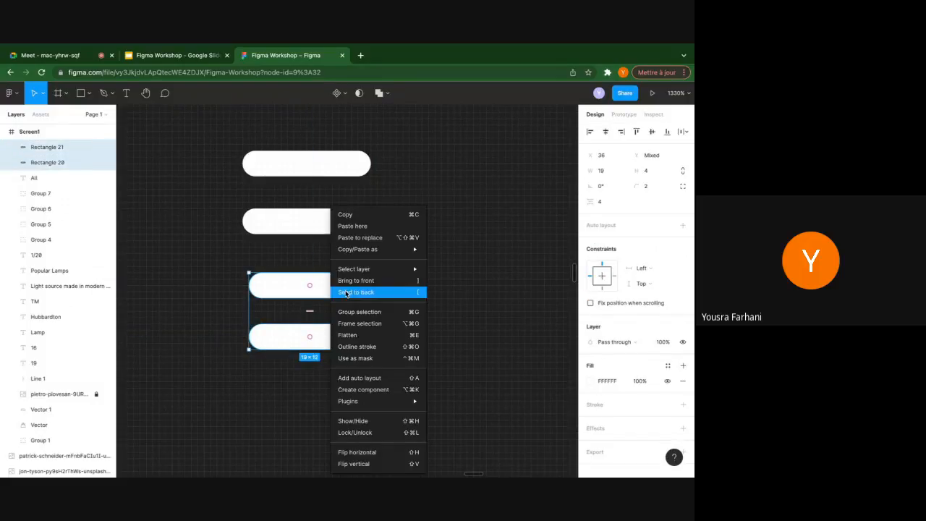
{"action": "mouse_move", "coordinate": [349, 266]}
{"action": "left_click", "coordinate": [358, 312]}
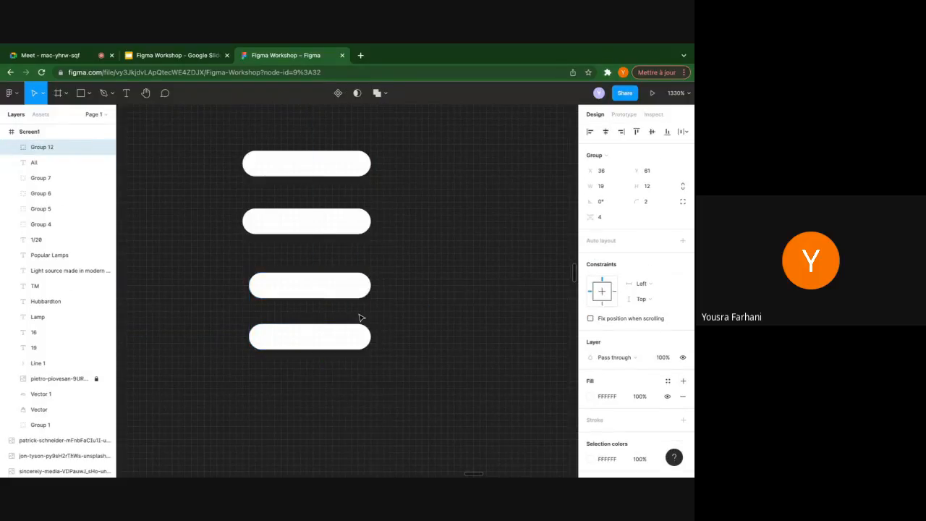
Move the grouped menu icon from Screen1 into the upper-left corner area of the iPhone 11 Pro Max - 1 frame
{"action": "scroll", "coordinate": [360, 316], "scroll_direction": "down", "scroll_amount": 10}
{"action": "scroll", "coordinate": [360, 316], "scroll_direction": "right", "scroll_amount": 2}
{"action": "scroll", "coordinate": [359, 316], "scroll_direction": "down", "scroll_amount": 1}
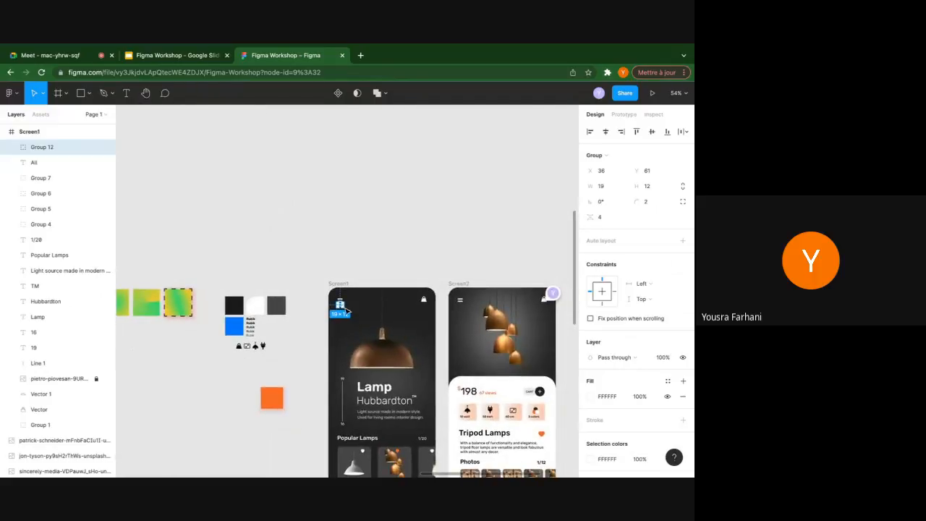
{"action": "scroll", "coordinate": [345, 311], "scroll_direction": "down", "scroll_amount": 3}
{"action": "left_click_drag", "start_coordinate": [323, 294], "coordinate": [506, 293]}
{"action": "scroll", "coordinate": [506, 292], "scroll_direction": "up", "scroll_amount": 8}
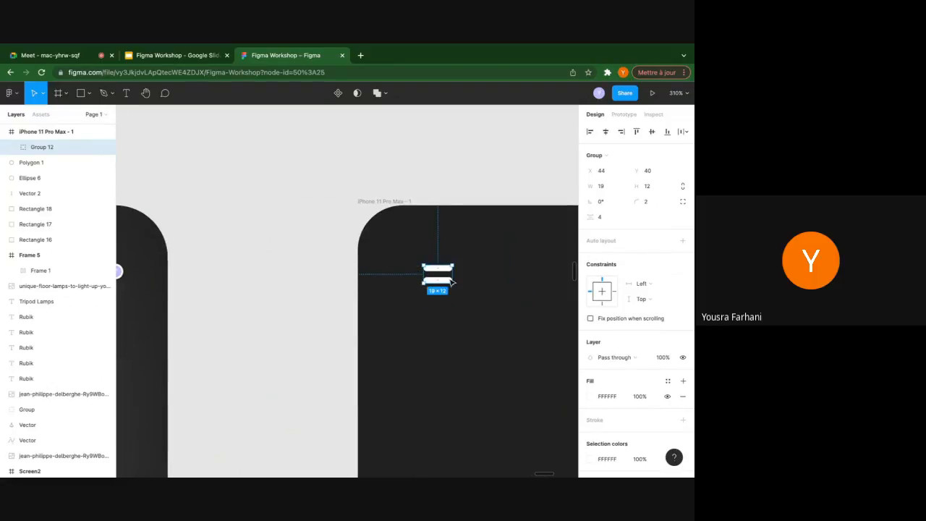
{"action": "left_click_drag", "start_coordinate": [442, 272], "coordinate": [437, 261]}
{"action": "left_click", "coordinate": [471, 260]}
Add a layout grid to the iPhone 11 Pro Max - 1 frame and change its type to Columns
{"action": "scroll", "coordinate": [471, 260], "scroll_direction": "down", "scroll_amount": 5}
{"action": "scroll", "coordinate": [434, 248], "scroll_direction": "right", "scroll_amount": 2}
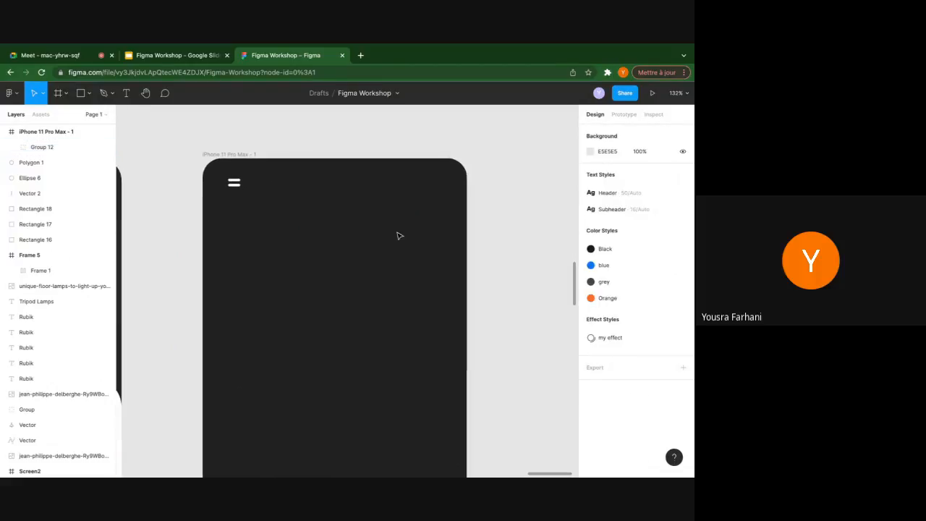
{"action": "left_click", "coordinate": [249, 153]}
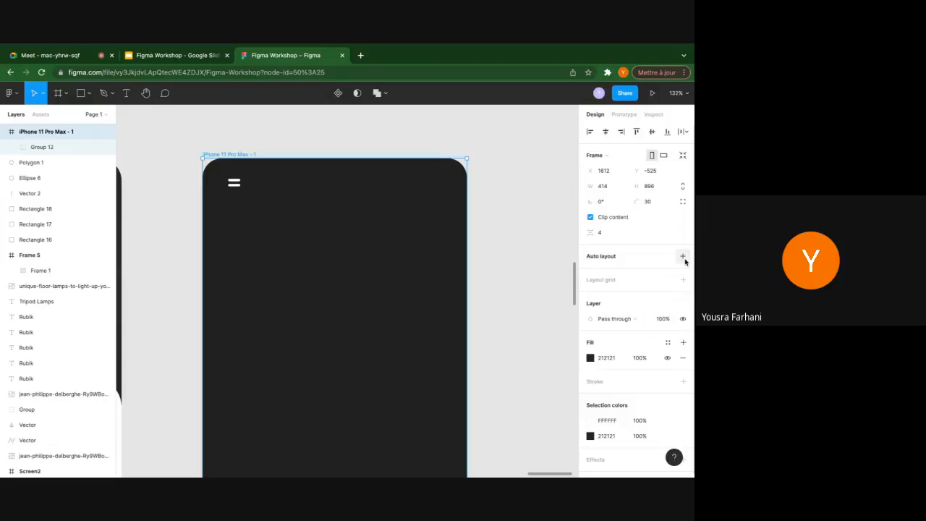
{"action": "left_click", "coordinate": [684, 280]}
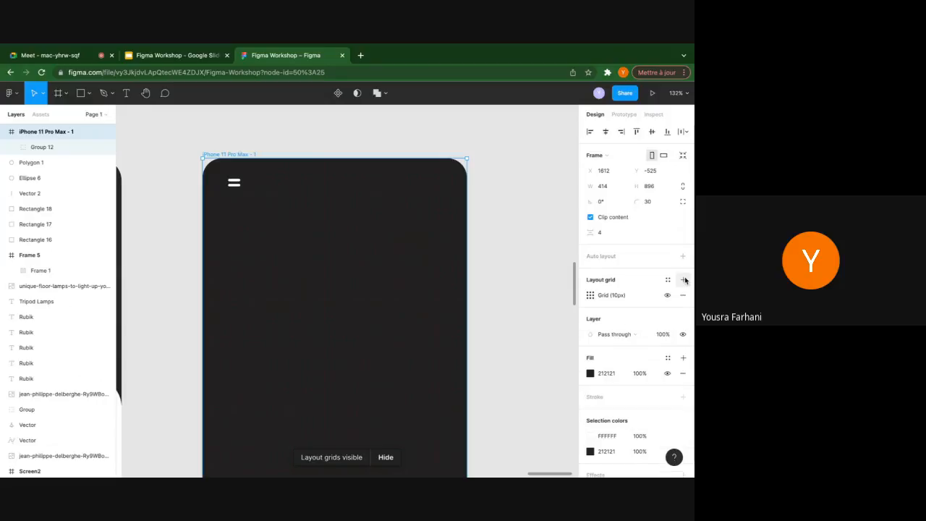
{"action": "left_click", "coordinate": [586, 297]}
{"action": "left_click", "coordinate": [478, 297]}
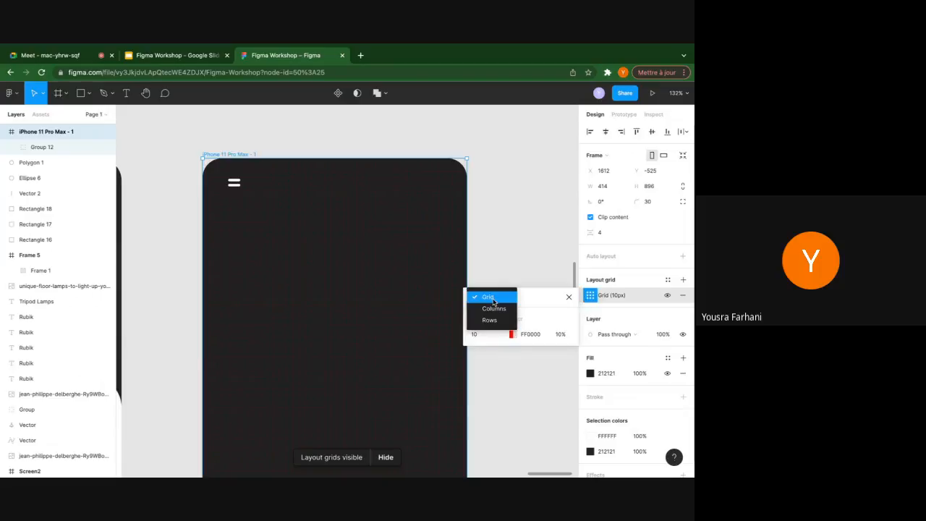
{"action": "left_click", "coordinate": [506, 312]}
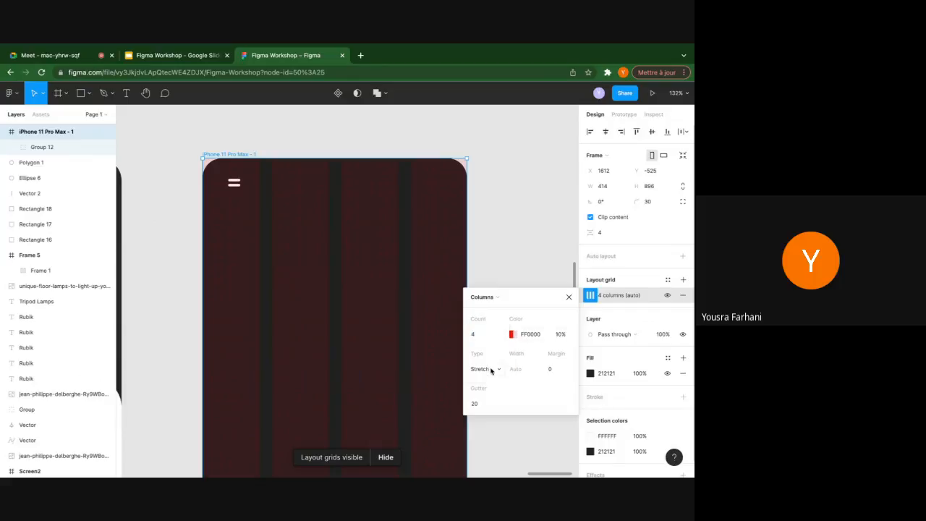
Set the column grid's type to Center and its column width to 72
{"action": "left_click", "coordinate": [485, 369]}
{"action": "left_click", "coordinate": [494, 357]}
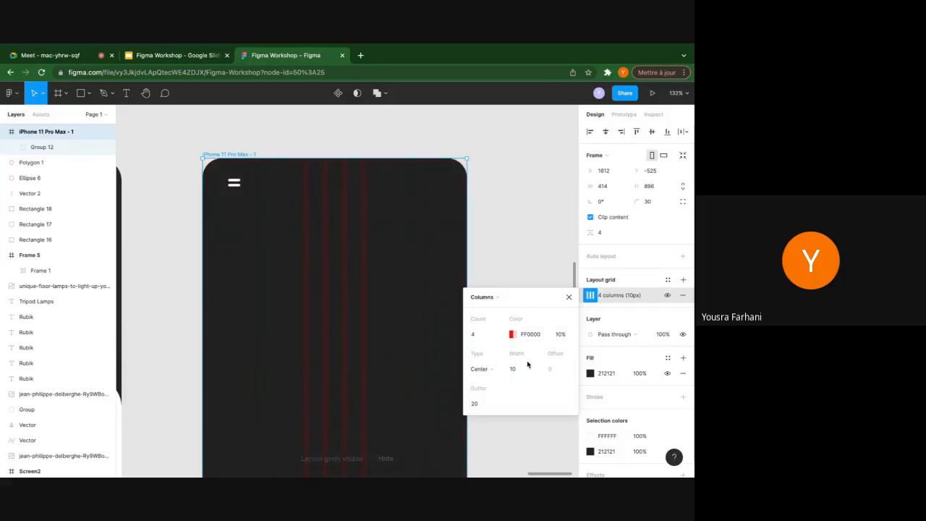
{"action": "left_click", "coordinate": [528, 368]}
{"action": "key", "text": "Up"}
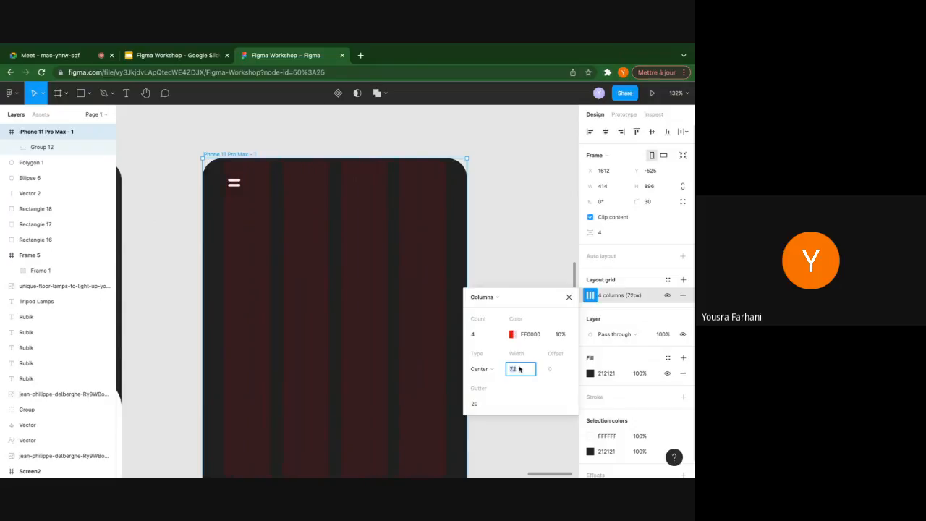
Change the column grid's colour to the light blue 00D1FF and close the grid settings
{"action": "left_click", "coordinate": [513, 335]}
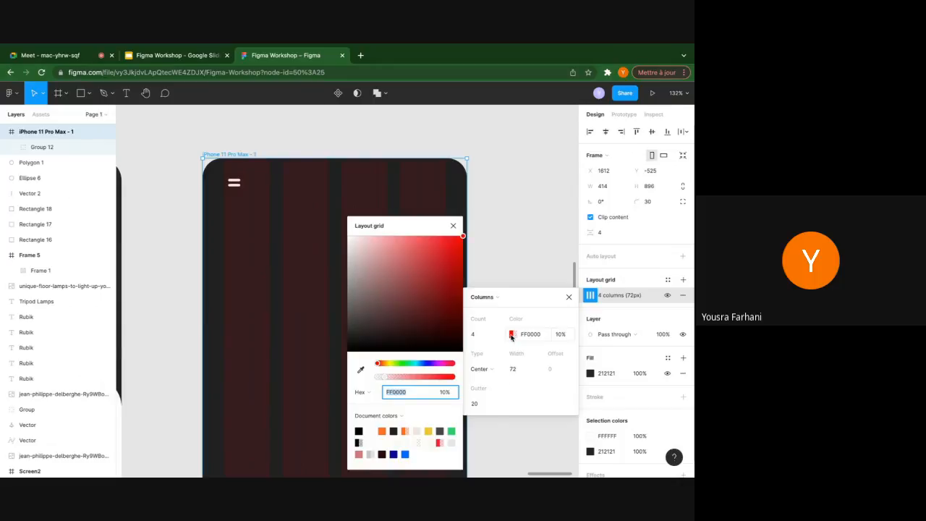
{"action": "left_click", "coordinate": [511, 334]}
{"action": "left_click", "coordinate": [512, 334]}
{"action": "left_click", "coordinate": [417, 364]}
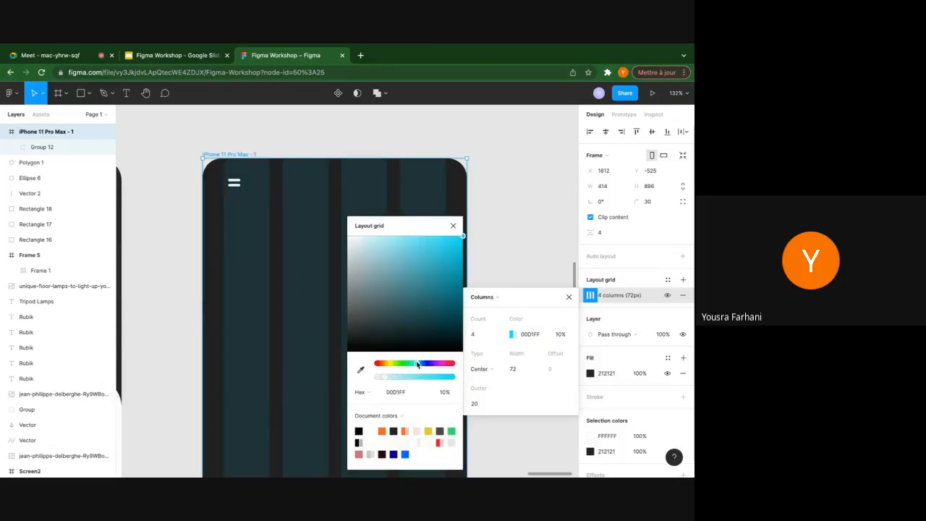
{"action": "left_click", "coordinate": [453, 227]}
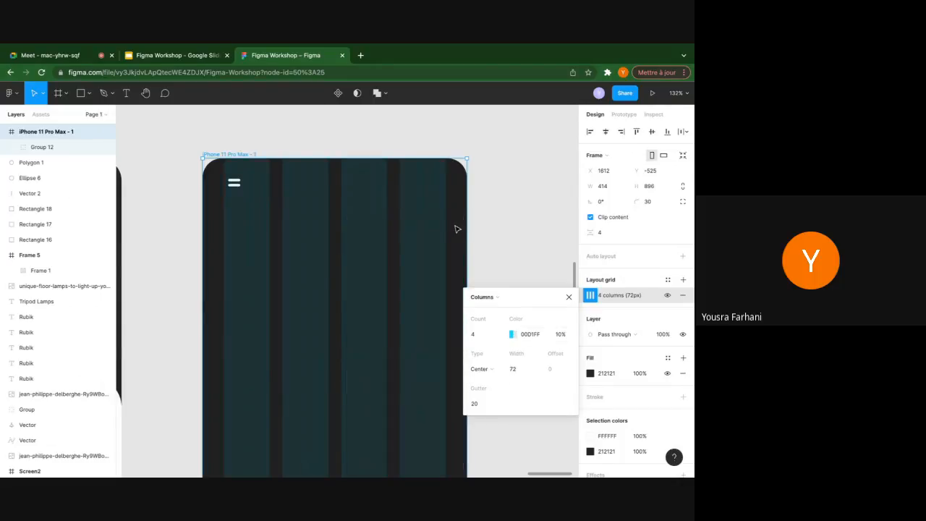
{"action": "left_click", "coordinate": [568, 296]}
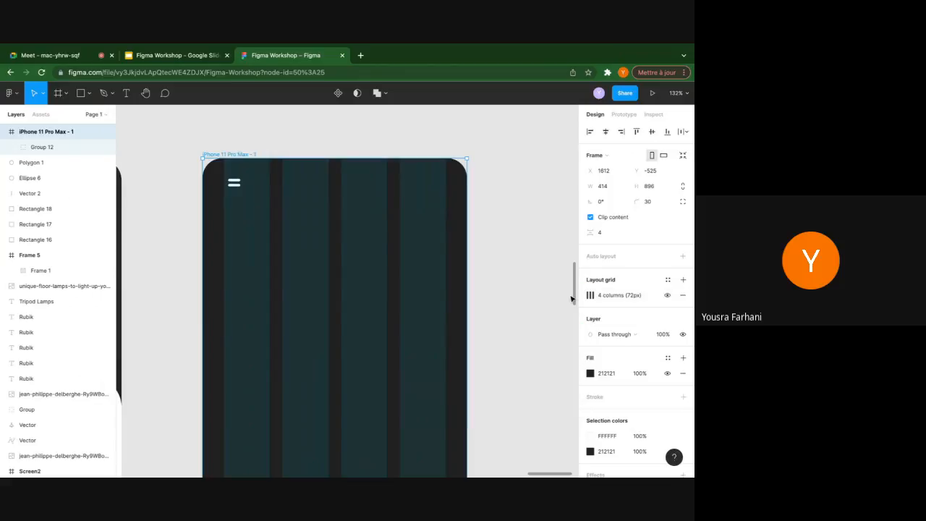
Align the menu icon group with the left edge of the first grid column in the iPhone 11 Pro Max - 1 frame
{"action": "scroll", "coordinate": [488, 246], "scroll_direction": "down", "scroll_amount": 3}
{"action": "scroll", "coordinate": [368, 196], "scroll_direction": "up", "scroll_amount": 6}
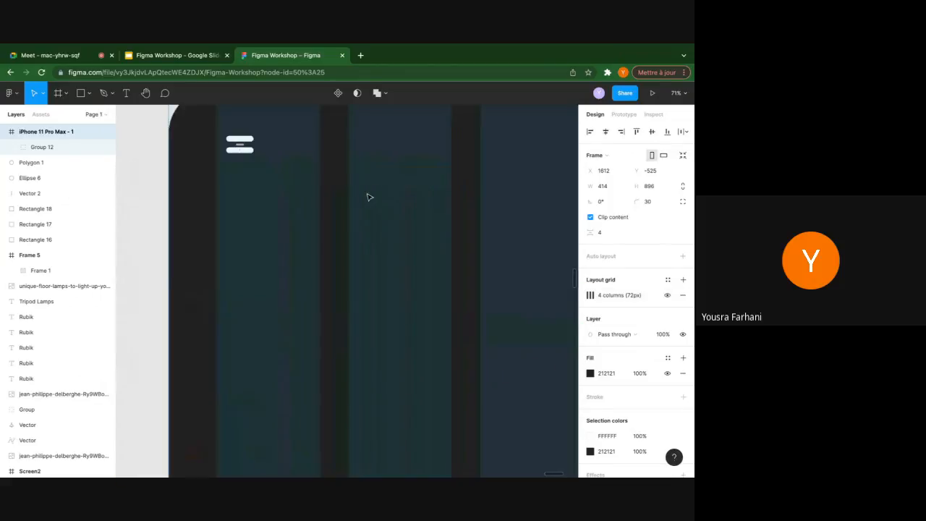
{"action": "scroll", "coordinate": [274, 164], "scroll_direction": "up", "scroll_amount": 3}
{"action": "left_click", "coordinate": [266, 179]}
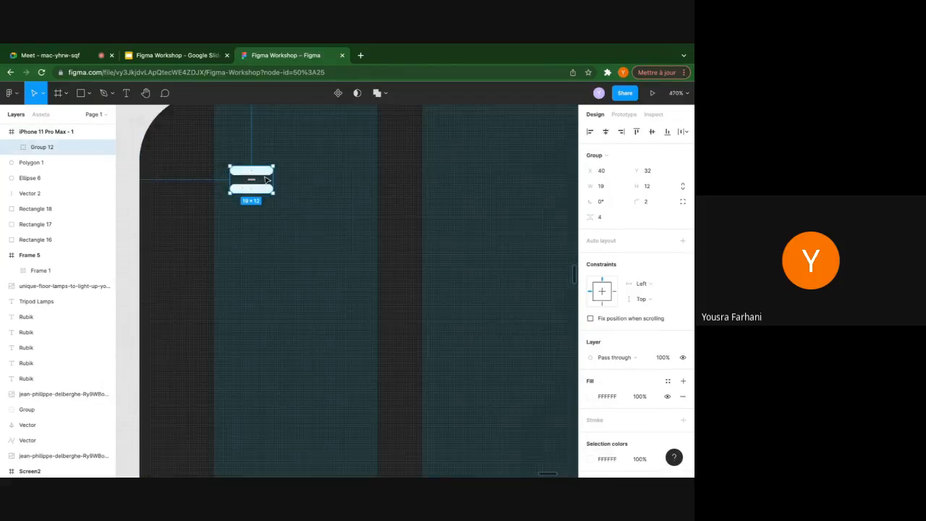
{"action": "left_click_drag", "start_coordinate": [260, 165], "coordinate": [247, 175]}
{"action": "key", "text": "super+z"}
{"action": "left_click", "coordinate": [285, 155]}
{"action": "scroll", "coordinate": [288, 156], "scroll_direction": "down", "scroll_amount": 3}
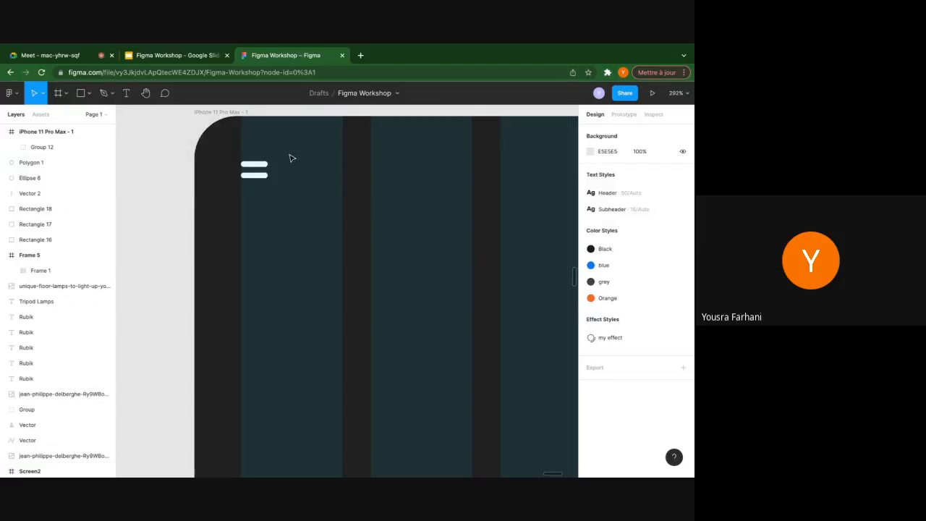
Save the column grid of the iPhone 11 Pro Max - 1 frame as a grid style named "my layout"
{"action": "scroll", "coordinate": [336, 179], "scroll_direction": "right", "scroll_amount": 2}
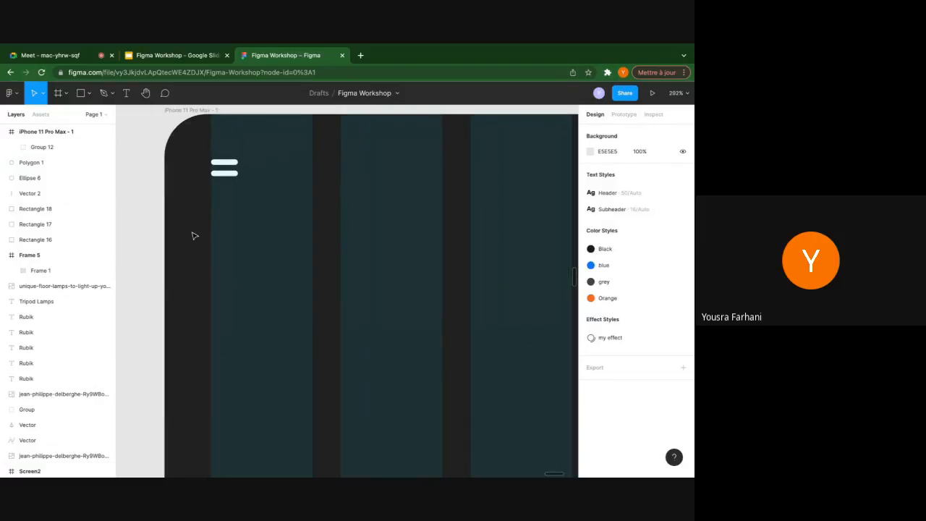
{"action": "scroll", "coordinate": [179, 179], "scroll_direction": "down", "scroll_amount": 2}
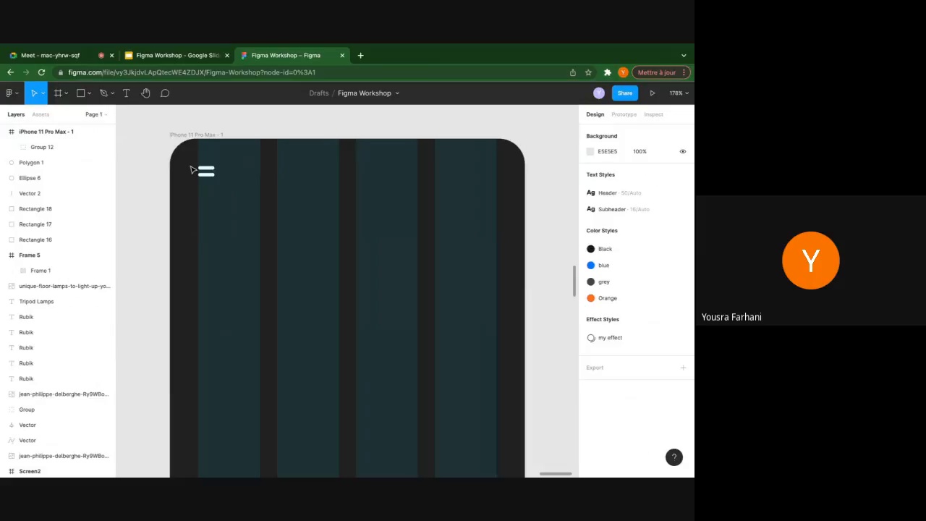
{"action": "scroll", "coordinate": [302, 166], "scroll_direction": "down", "scroll_amount": 5}
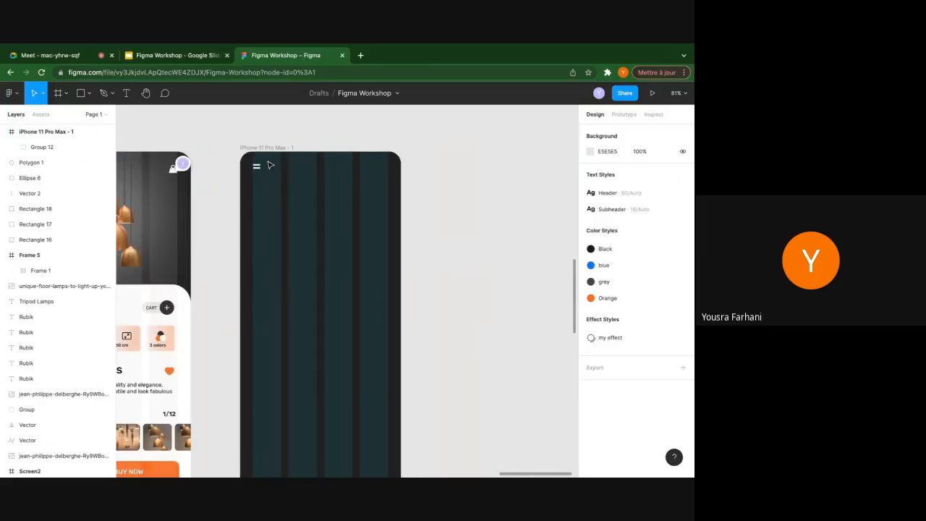
{"action": "scroll", "coordinate": [267, 164], "scroll_direction": "up", "scroll_amount": 2}
{"action": "scroll", "coordinate": [377, 186], "scroll_direction": "down", "scroll_amount": 1}
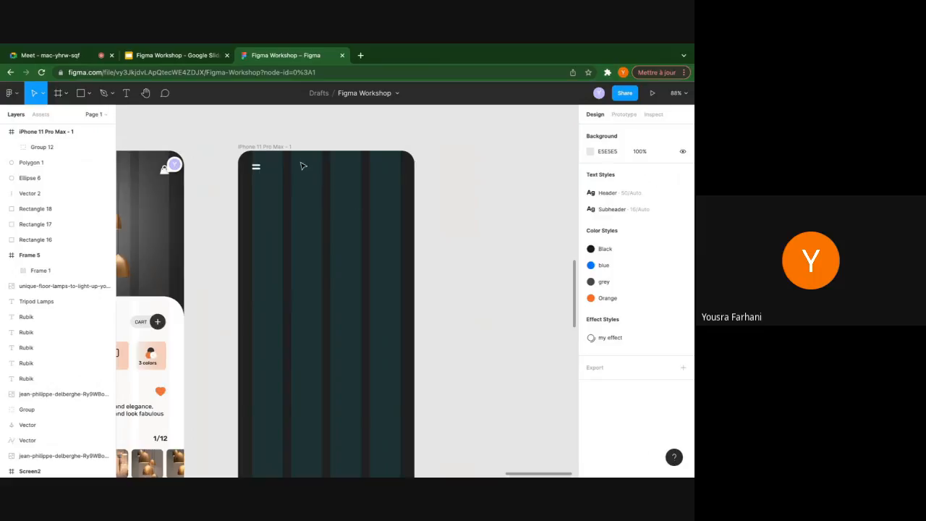
{"action": "scroll", "coordinate": [303, 165], "scroll_direction": "up", "scroll_amount": 2}
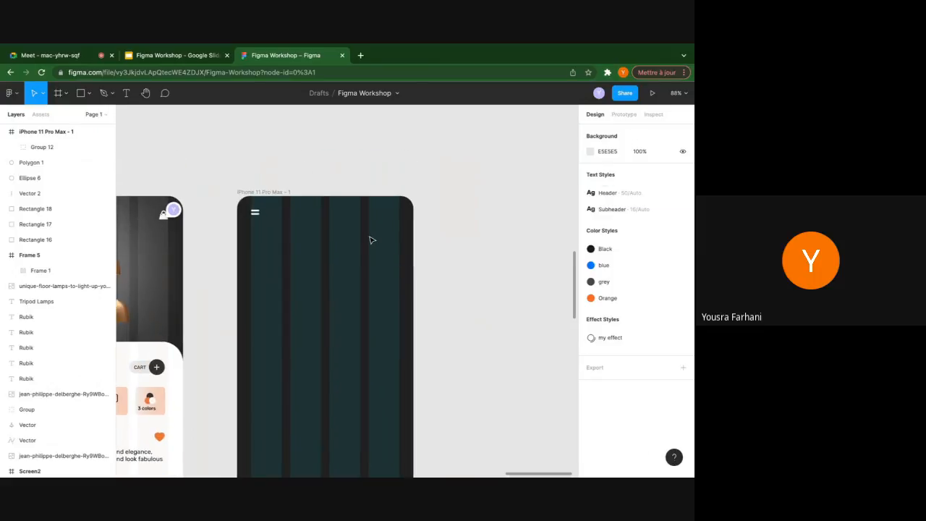
{"action": "left_click", "coordinate": [283, 197]}
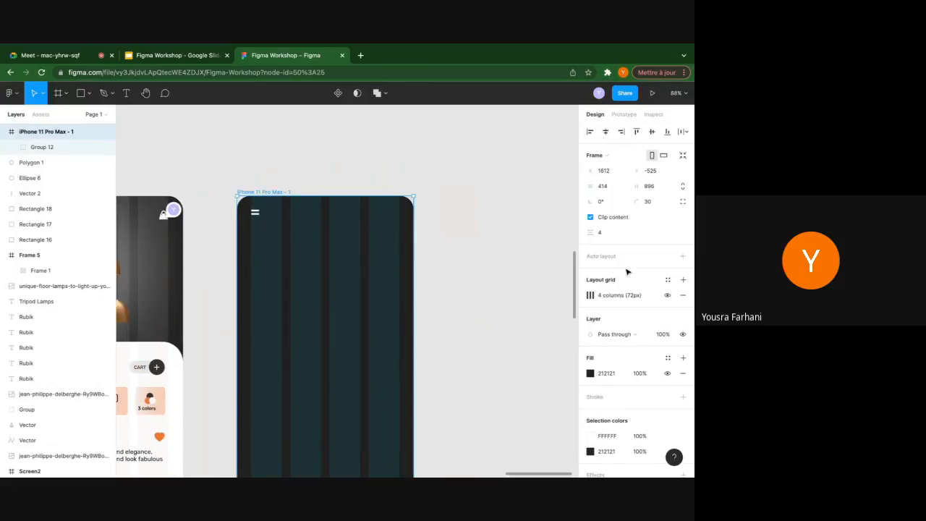
{"action": "left_click", "coordinate": [667, 280]}
{"action": "left_click", "coordinate": [680, 298]}
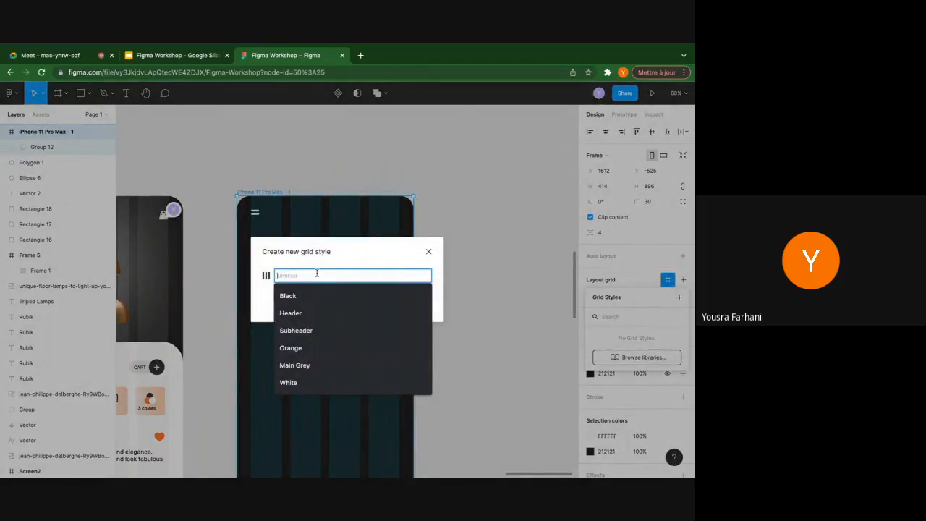
{"action": "type", "text": "my layout"}
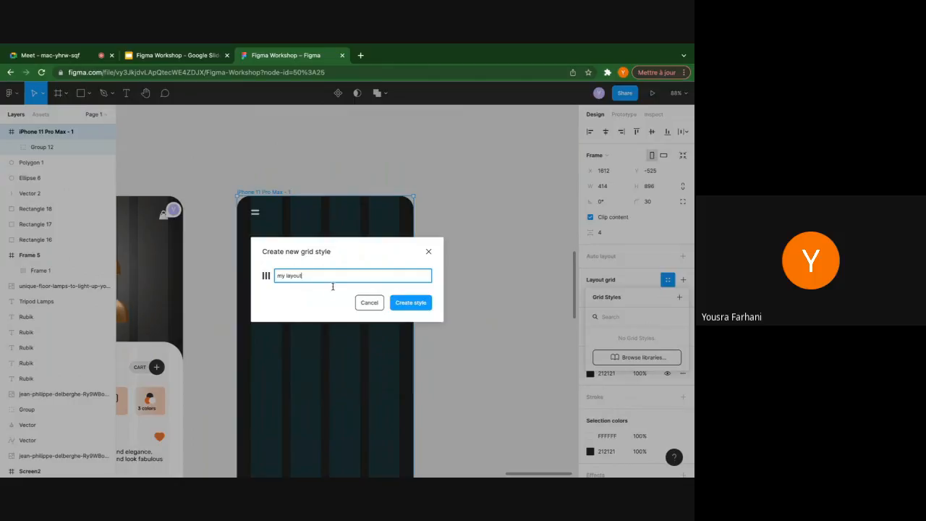
{"action": "left_click", "coordinate": [398, 303]}
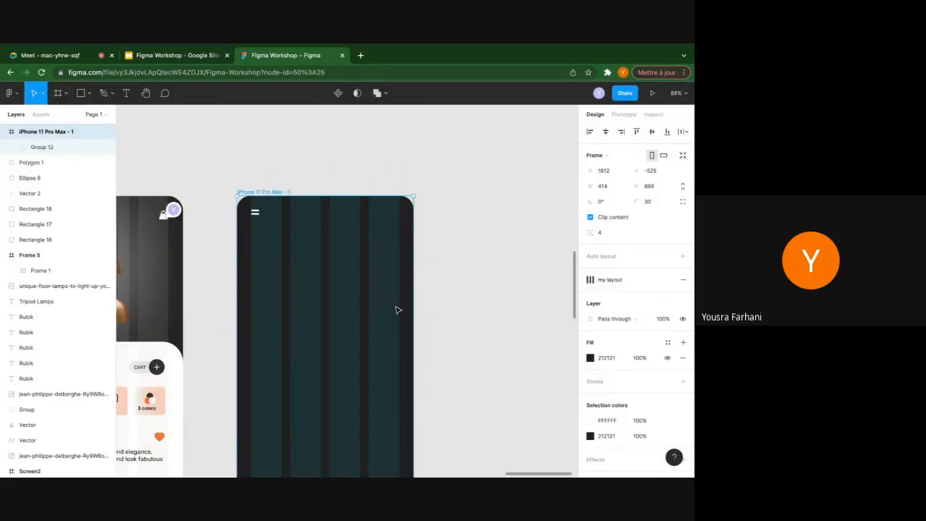
Copy the black bag icon from the icon row below the Rubik text samples and paste it into the iPhone 11 Pro Max - 1 frame
{"action": "scroll", "coordinate": [413, 296], "scroll_direction": "down", "scroll_amount": 3}
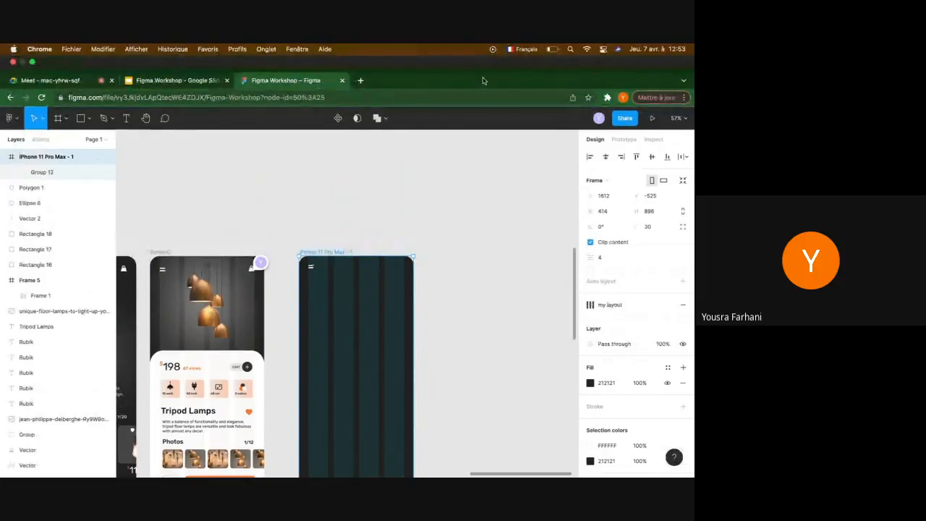
{"action": "scroll", "coordinate": [344, 221], "scroll_direction": "down", "scroll_amount": 3}
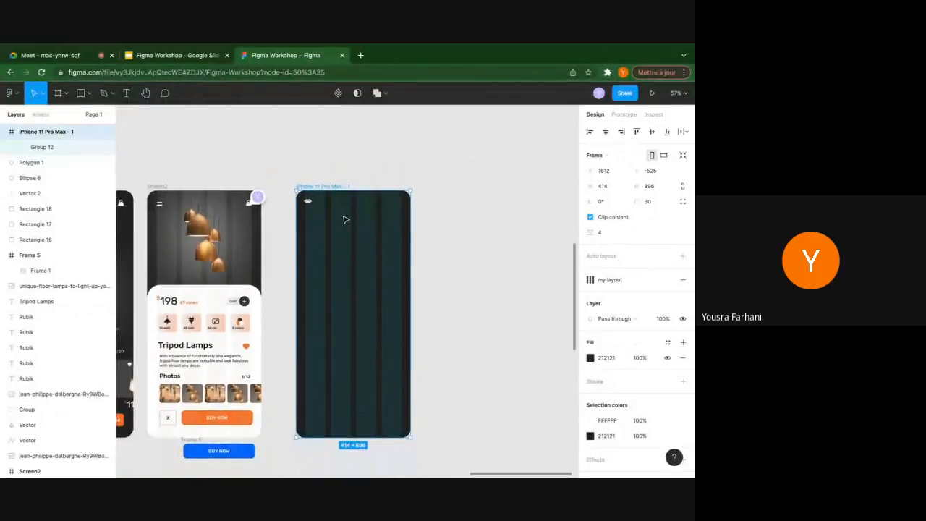
{"action": "scroll", "coordinate": [328, 189], "scroll_direction": "up", "scroll_amount": 5}
{"action": "scroll", "coordinate": [330, 192], "scroll_direction": "up", "scroll_amount": 10}
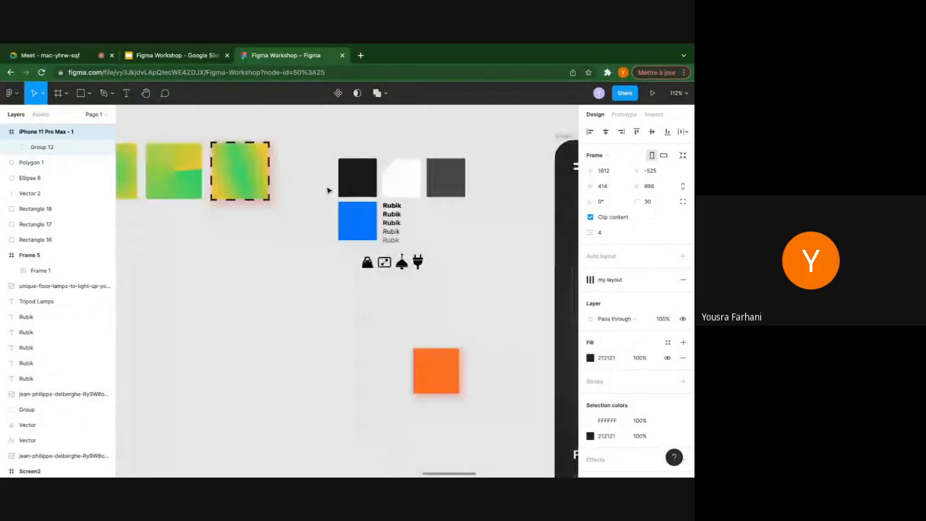
{"action": "scroll", "coordinate": [331, 214], "scroll_direction": "up", "scroll_amount": 10}
{"action": "left_click", "coordinate": [377, 250]}
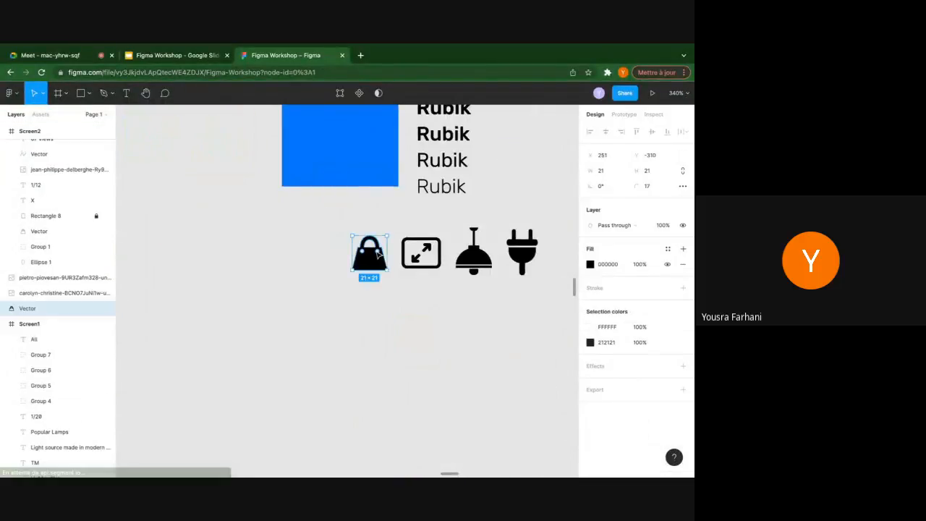
{"action": "scroll", "coordinate": [378, 253], "scroll_direction": "right", "scroll_amount": 2}
{"action": "scroll", "coordinate": [315, 244], "scroll_direction": "down", "scroll_amount": 5}
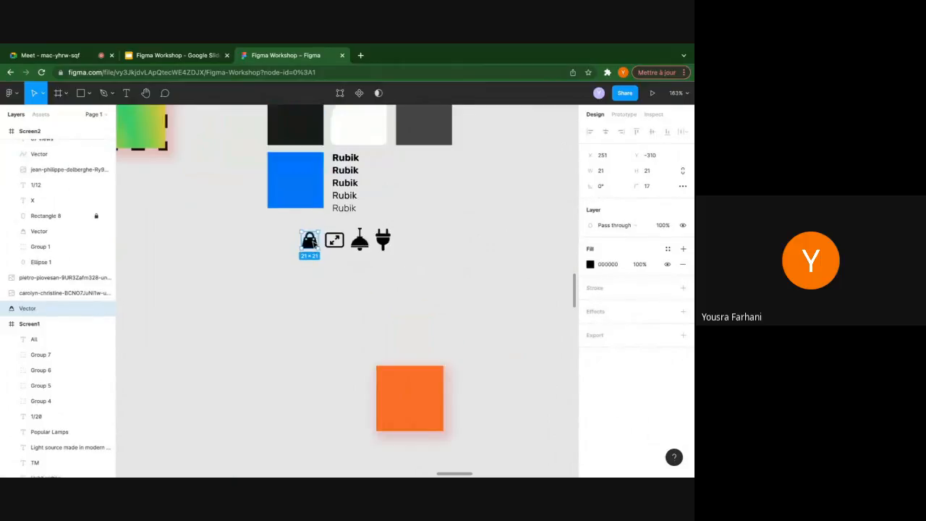
{"action": "scroll", "coordinate": [314, 245], "scroll_direction": "right", "scroll_amount": 2}
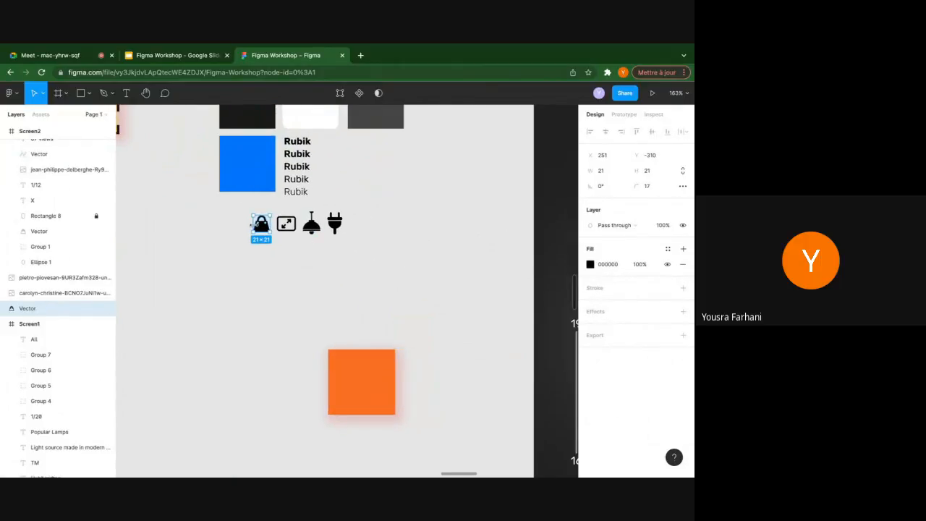
{"action": "scroll", "coordinate": [253, 226], "scroll_direction": "down", "scroll_amount": 5}
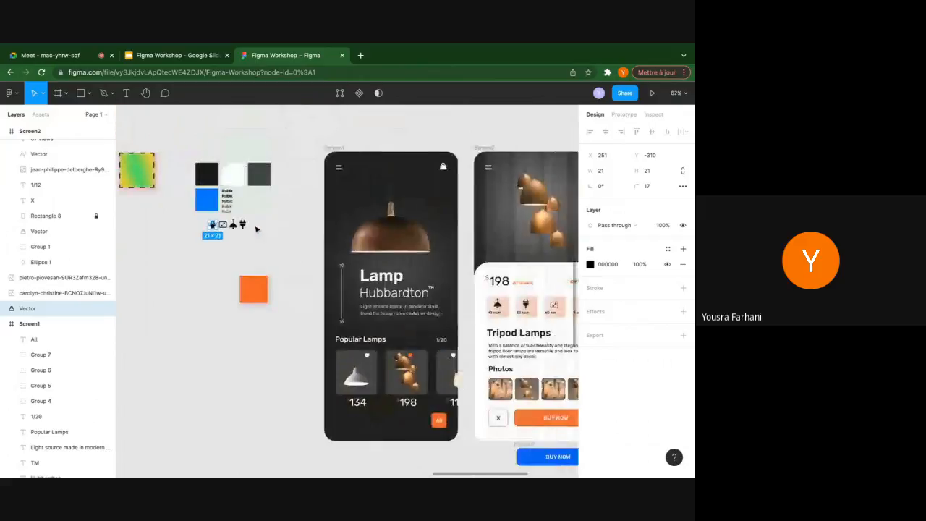
{"action": "scroll", "coordinate": [256, 227], "scroll_direction": "right", "scroll_amount": 8}
{"action": "left_click", "coordinate": [441, 128]}
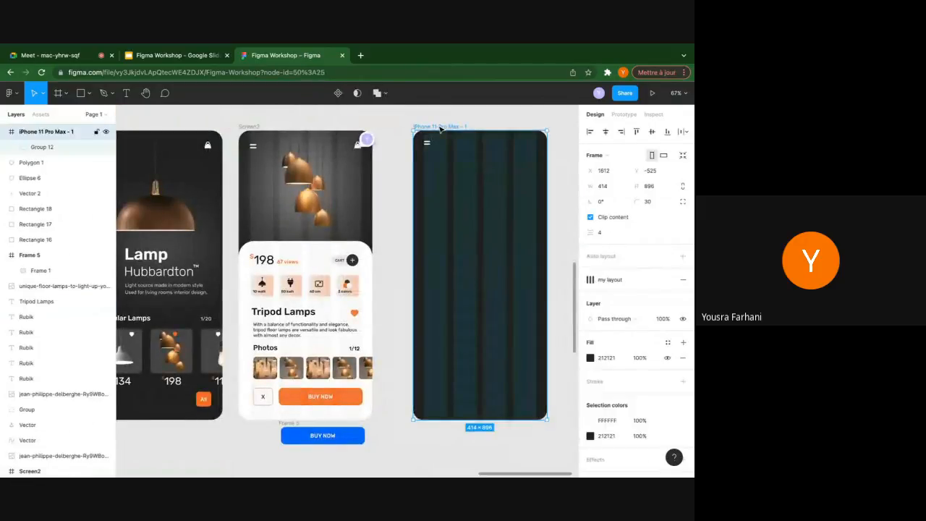
{"action": "key", "text": "ctrl+v"}
{"action": "scroll", "coordinate": [391, 289], "scroll_direction": "up", "scroll_amount": 5}
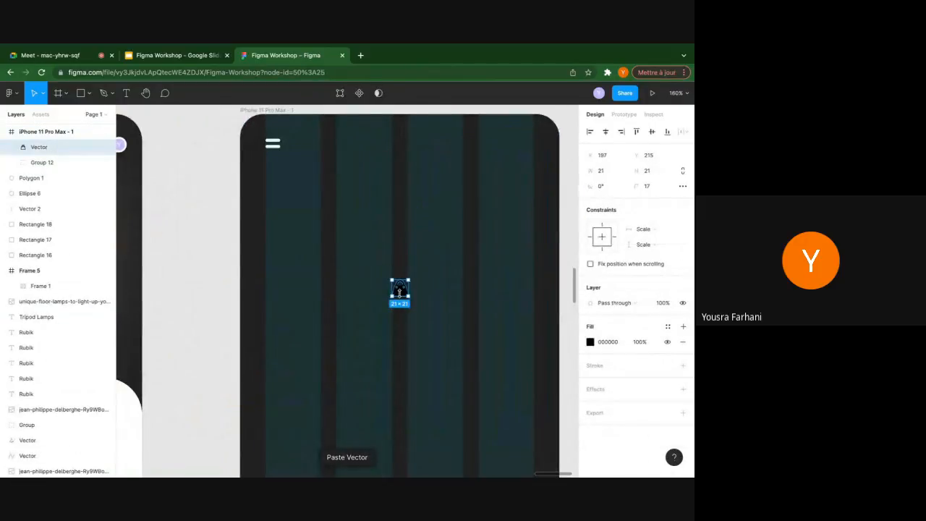
Move the pasted bag icon to the frame's upper-right corner, against the last column's right edge, and change its fill to white FFFFFF
{"action": "left_click_drag", "start_coordinate": [403, 289], "coordinate": [527, 150]}
{"action": "left_click", "coordinate": [591, 342]}
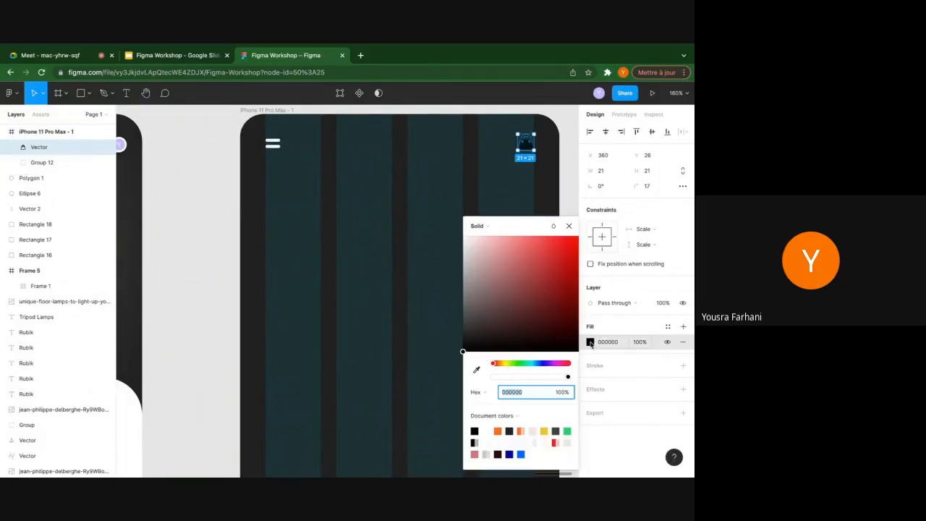
{"action": "left_click_drag", "start_coordinate": [518, 270], "coordinate": [394, 209]}
{"action": "left_click", "coordinate": [409, 177]}
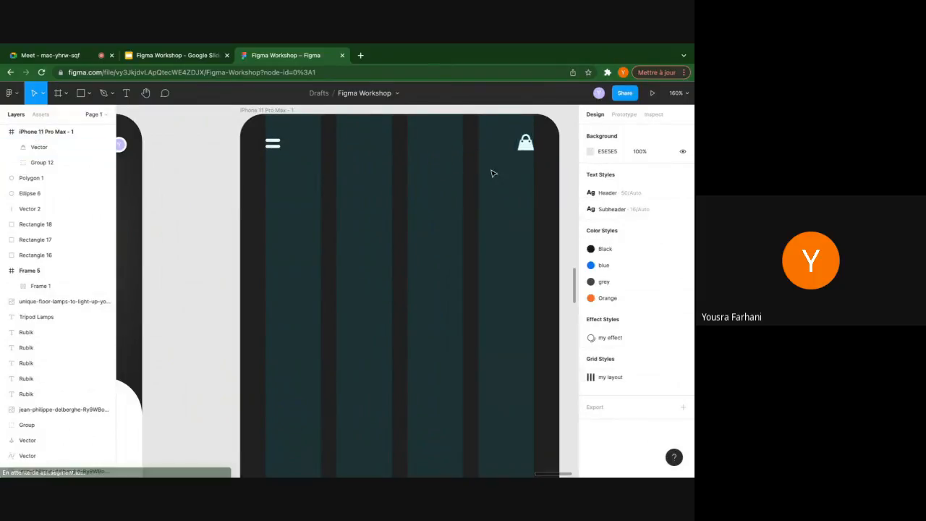
Move the bag icon down to Y 30 so that it lines up vertically with the menu icon
{"action": "left_click", "coordinate": [525, 144]}
{"action": "left_click_drag", "start_coordinate": [526, 145], "coordinate": [527, 149]}
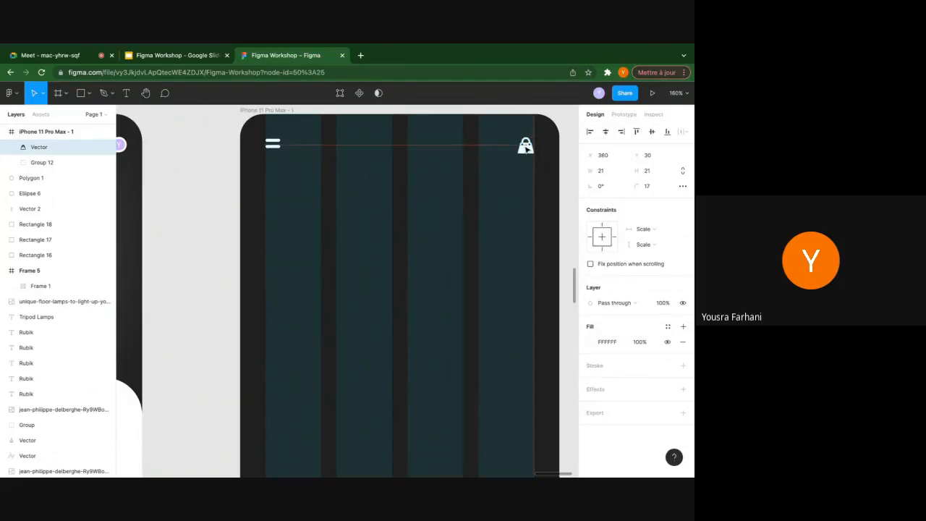
{"action": "left_click", "coordinate": [461, 194]}
Examine the lamp photos and the lamp cut-out images placed elsewhere on the canvas
{"action": "scroll", "coordinate": [461, 194], "scroll_direction": "down", "scroll_amount": 6}
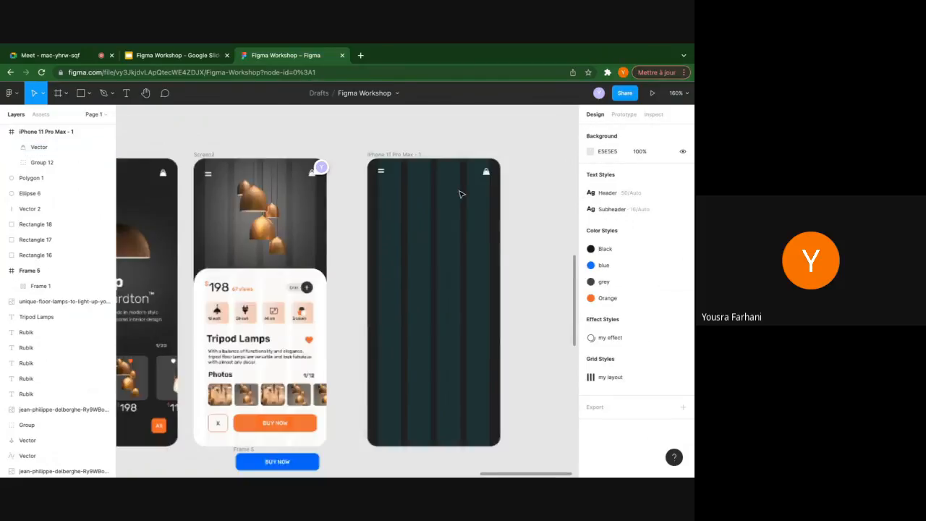
{"action": "scroll", "coordinate": [273, 216], "scroll_direction": "left", "scroll_amount": 2}
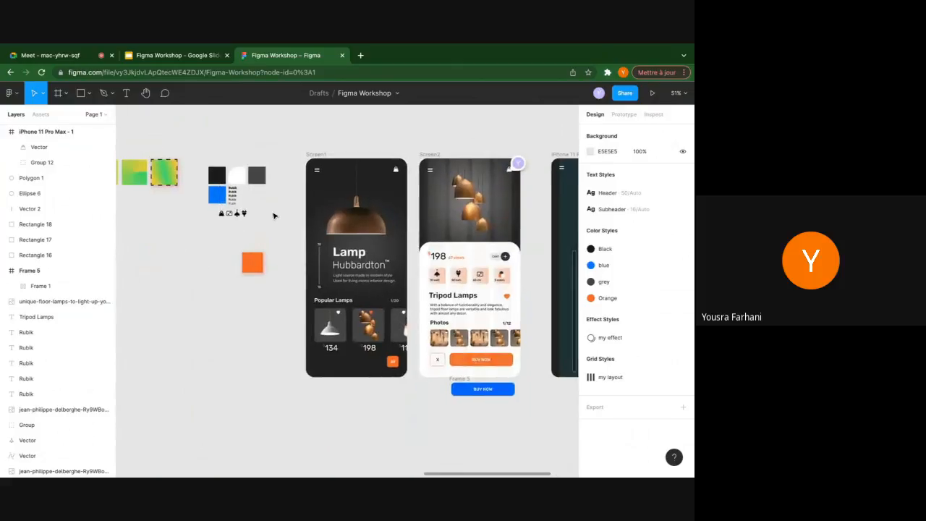
{"action": "scroll", "coordinate": [273, 216], "scroll_direction": "down", "scroll_amount": 3}
{"action": "scroll", "coordinate": [273, 216], "scroll_direction": "down", "scroll_amount": 5}
{"action": "scroll", "coordinate": [274, 215], "scroll_direction": "left", "scroll_amount": 3}
{"action": "scroll", "coordinate": [274, 215], "scroll_direction": "up", "scroll_amount": 3}
{"action": "scroll", "coordinate": [274, 216], "scroll_direction": "right", "scroll_amount": 2}
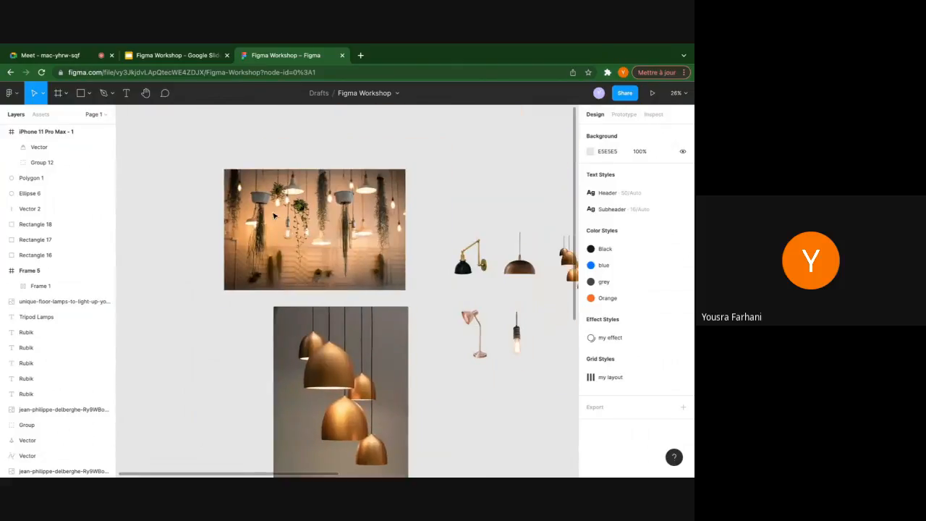
{"action": "scroll", "coordinate": [315, 280], "scroll_direction": "down", "scroll_amount": 1}
{"action": "scroll", "coordinate": [315, 280], "scroll_direction": "right", "scroll_amount": 2}
{"action": "scroll", "coordinate": [315, 280], "scroll_direction": "up", "scroll_amount": 1}
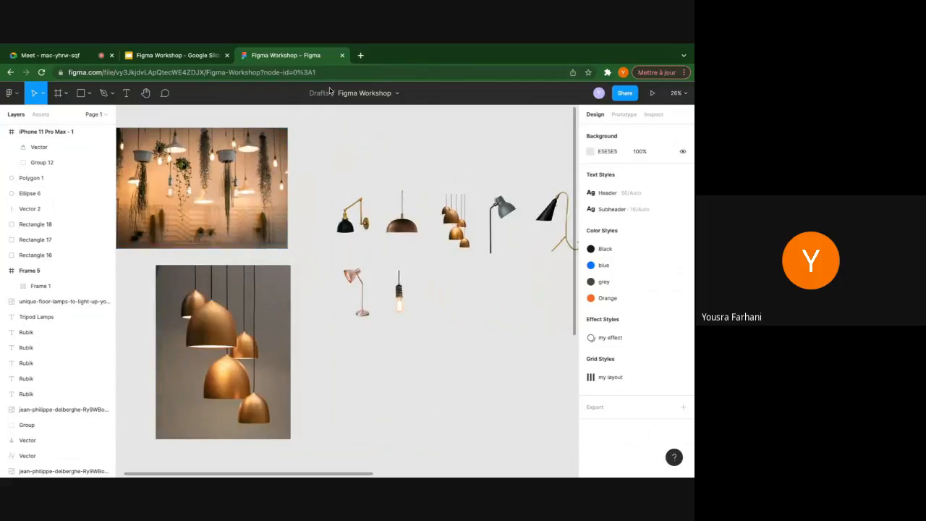
Search the web for unsplash in a new browser tab and open the Unsplash website
{"action": "left_click", "coordinate": [361, 55]}
{"action": "type", "text": "unp"}
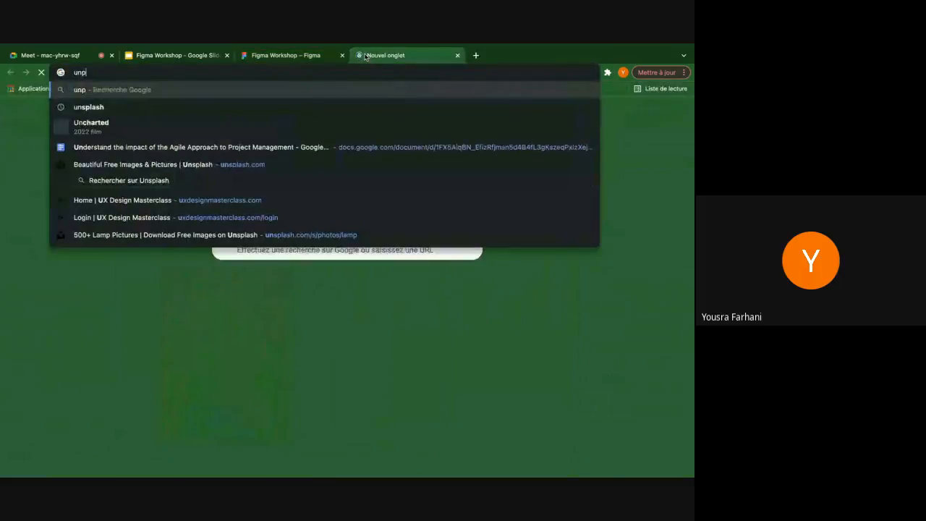
{"action": "key", "text": "Down"}
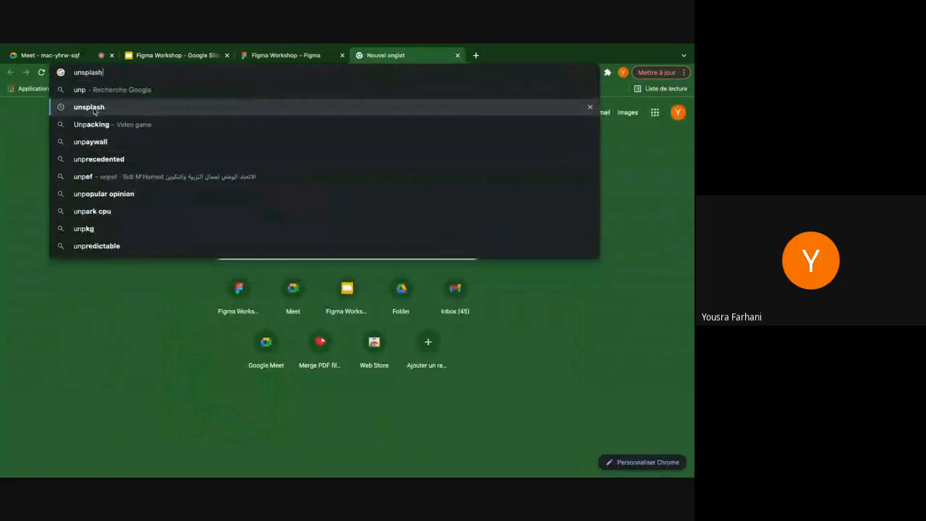
{"action": "key", "text": "Return"}
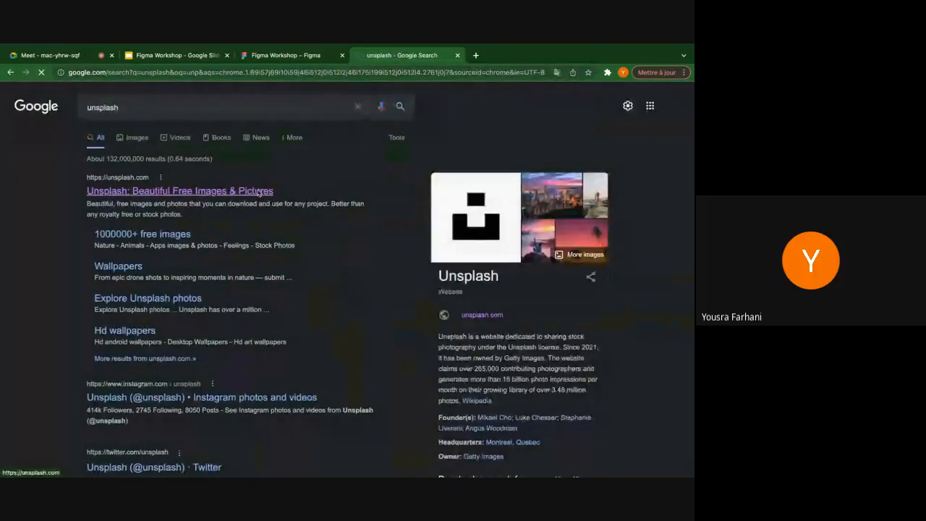
{"action": "left_click", "coordinate": [259, 191]}
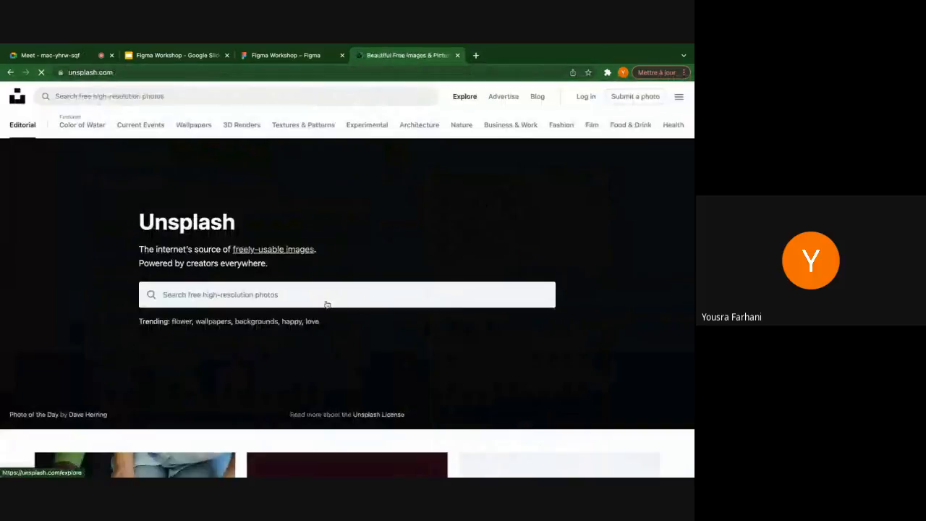
Search Unsplash for "lamp" and browse the photo results
{"action": "left_click", "coordinate": [328, 292]}
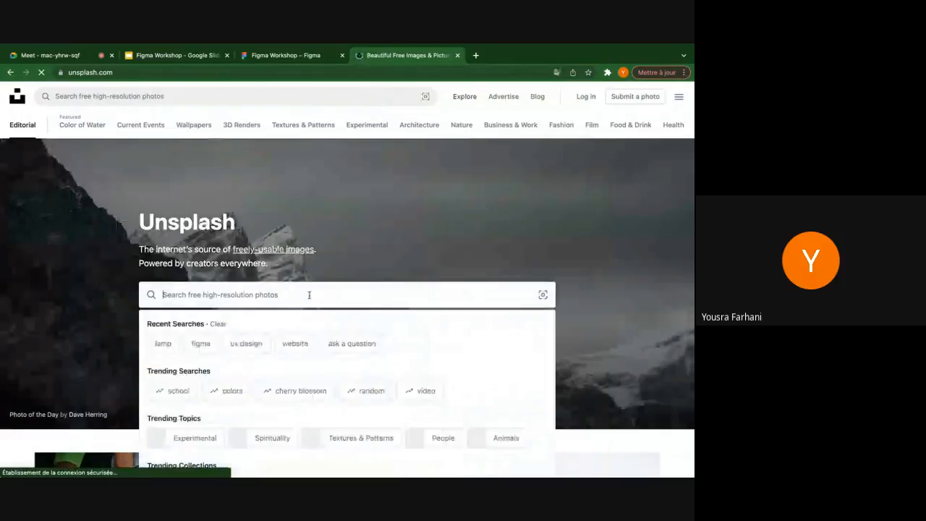
{"action": "type", "text": "lamp"}
{"action": "key", "text": "Return"}
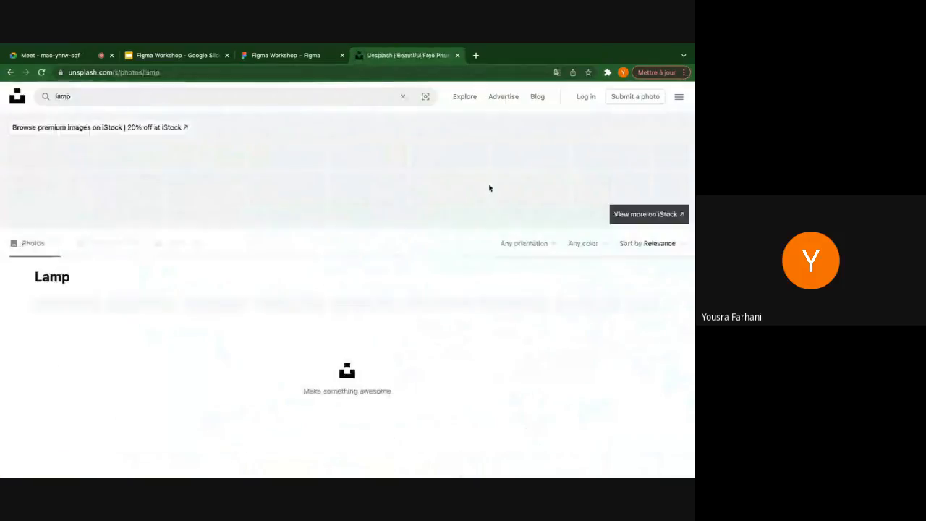
{"action": "scroll", "coordinate": [383, 333], "scroll_direction": "down", "scroll_amount": 6}
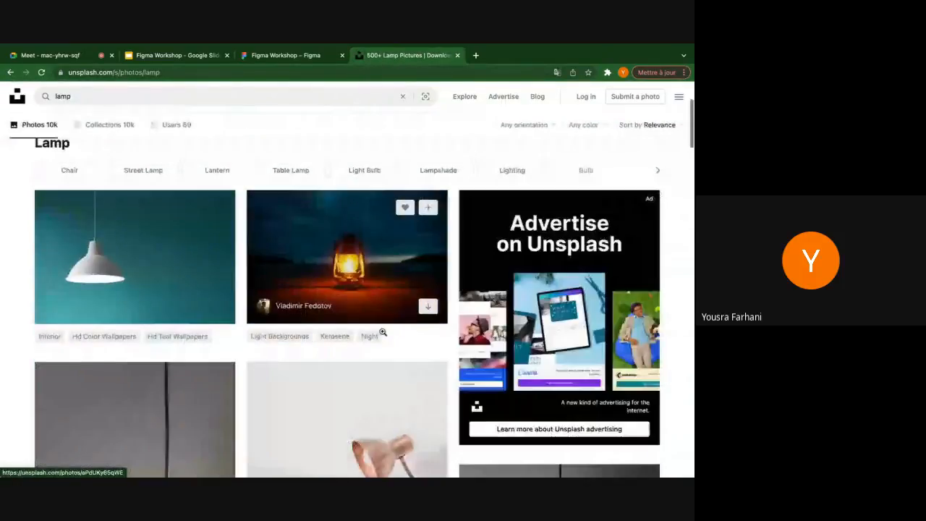
Browse more of the Unsplash lamp photos and open the remove.bg website in a new browser tab
{"action": "scroll", "coordinate": [383, 333], "scroll_direction": "down", "scroll_amount": 8}
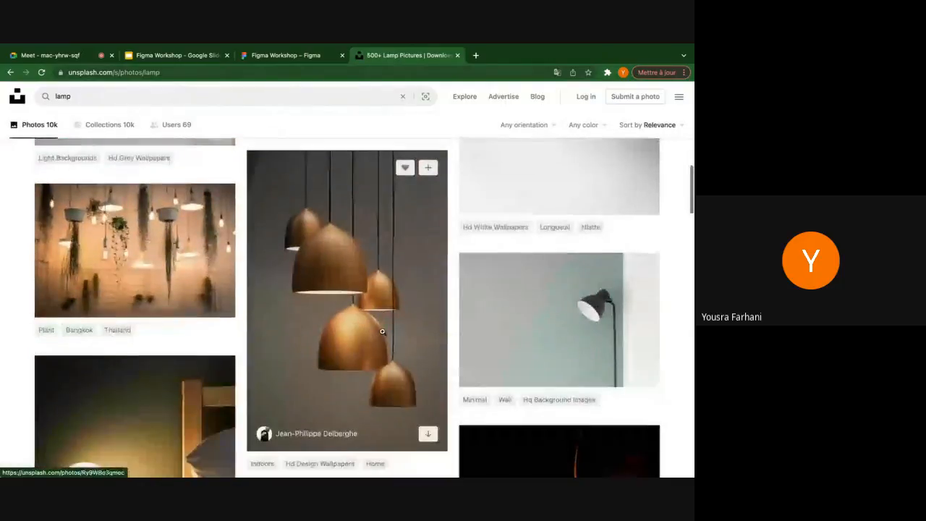
{"action": "scroll", "coordinate": [384, 332], "scroll_direction": "down", "scroll_amount": 1}
{"action": "scroll", "coordinate": [374, 304], "scroll_direction": "up", "scroll_amount": 15}
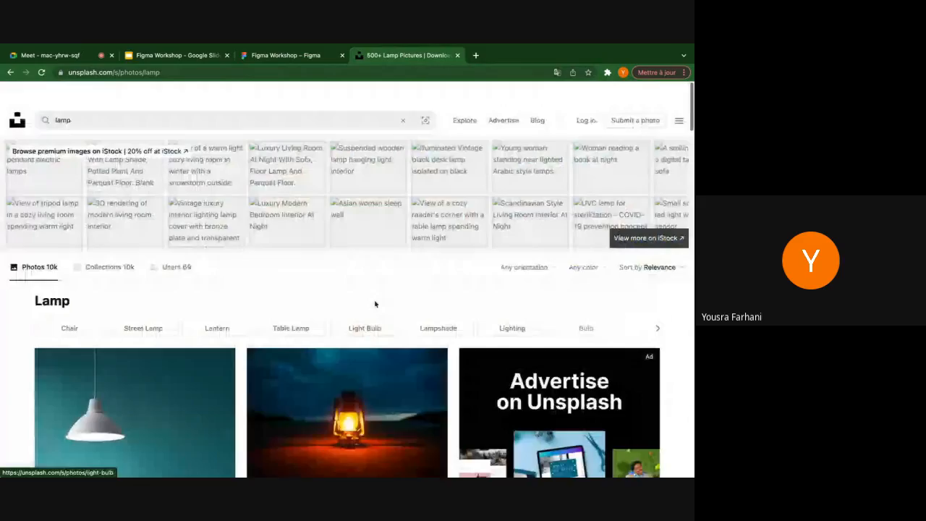
{"action": "left_click", "coordinate": [476, 56]}
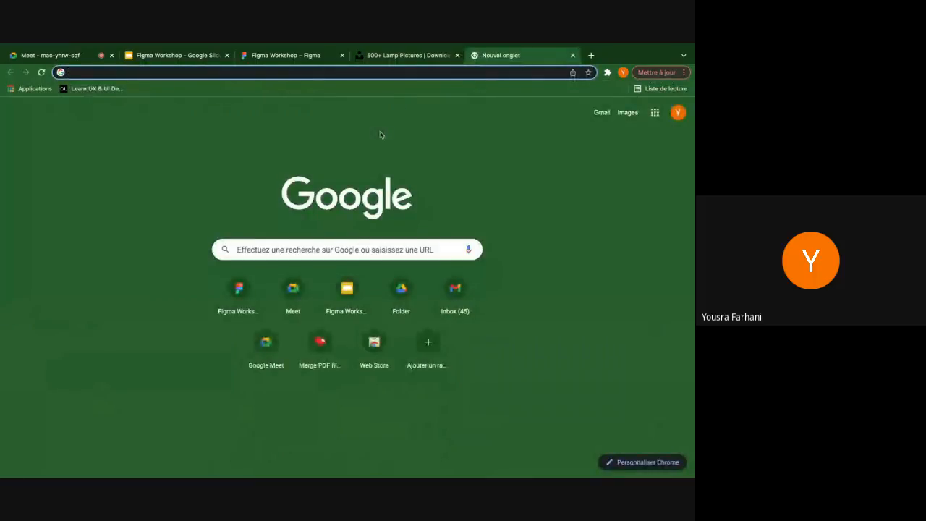
{"action": "type", "text": "remo"}
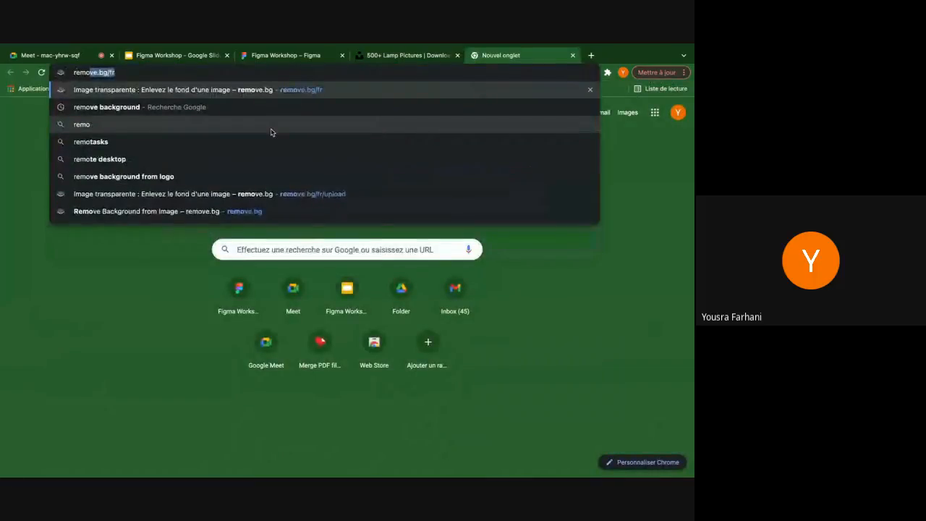
{"action": "key", "text": "Return"}
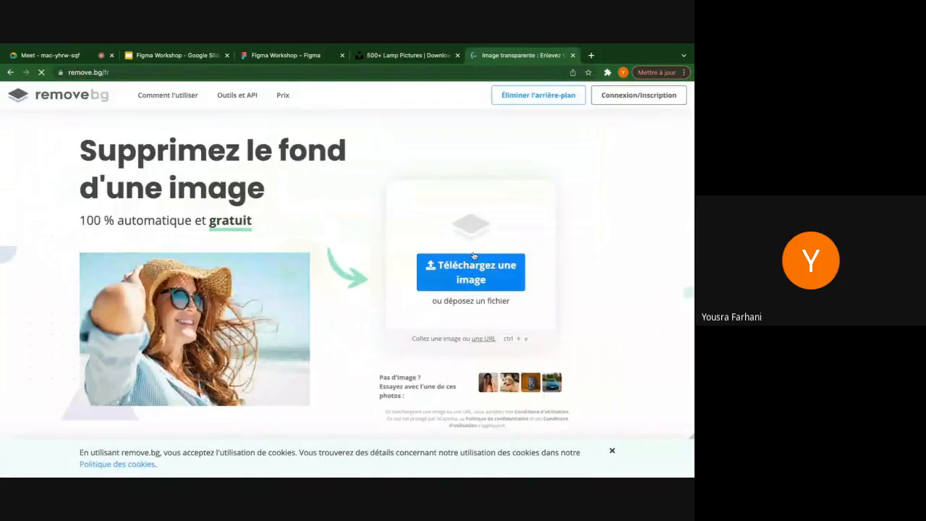
Return to the Figma file and move the dome lamp cut-out image into the iPhone 11 Pro Max frame
{"action": "left_click", "coordinate": [312, 57]}
{"action": "left_click", "coordinate": [405, 232]}
{"action": "scroll", "coordinate": [411, 238], "scroll_direction": "down", "scroll_amount": 3}
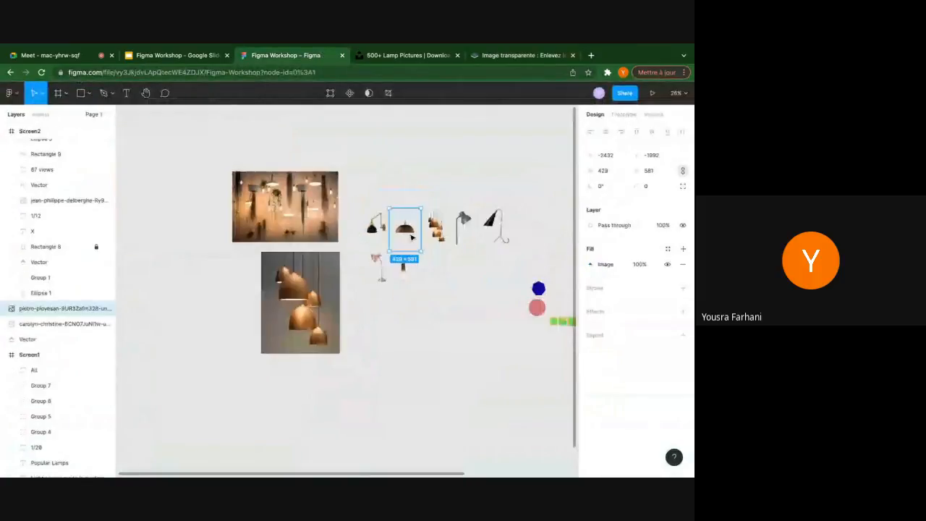
{"action": "left_click_drag", "start_coordinate": [405, 231], "coordinate": [401, 232]}
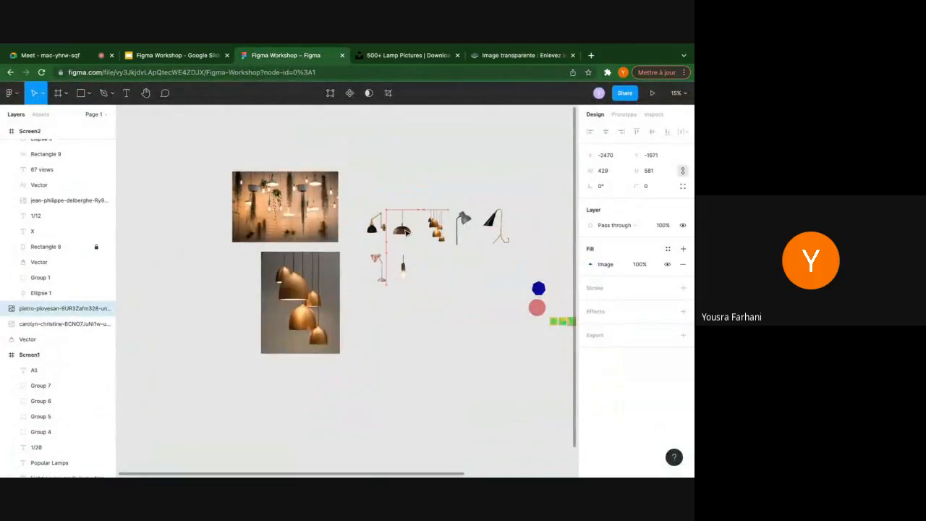
{"action": "scroll", "coordinate": [406, 233], "scroll_direction": "down", "scroll_amount": 3}
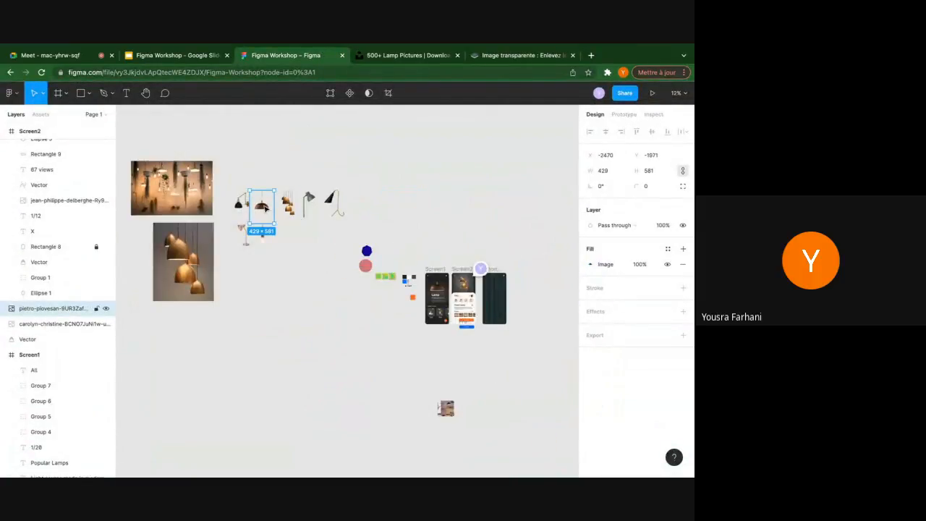
{"action": "left_click_drag", "start_coordinate": [266, 208], "coordinate": [492, 293]}
Move the cut-out image of the copper pendant lamp cluster across the canvas to just beside the iPhone 11 Pro Max frame
{"action": "scroll", "coordinate": [492, 293], "scroll_direction": "up", "scroll_amount": 5}
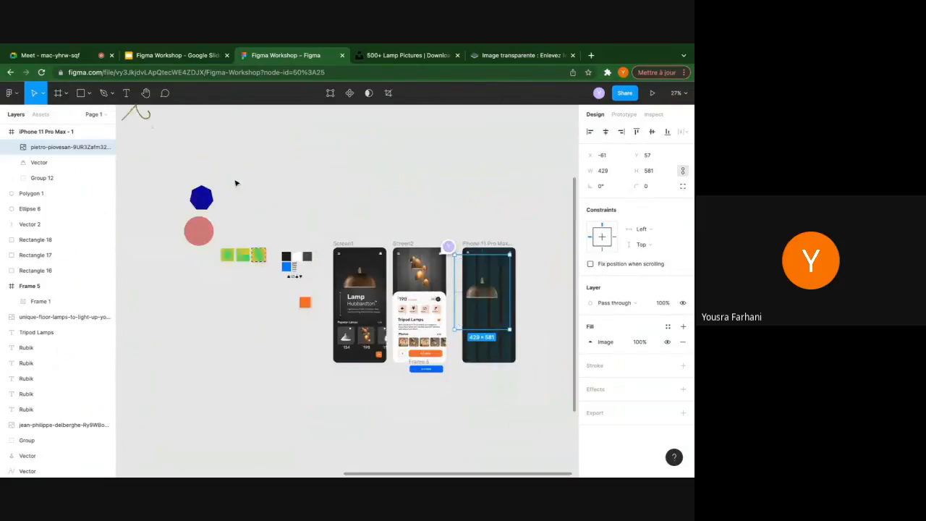
{"action": "scroll", "coordinate": [235, 183], "scroll_direction": "left", "scroll_amount": 5}
{"action": "scroll", "coordinate": [235, 184], "scroll_direction": "up", "scroll_amount": 2}
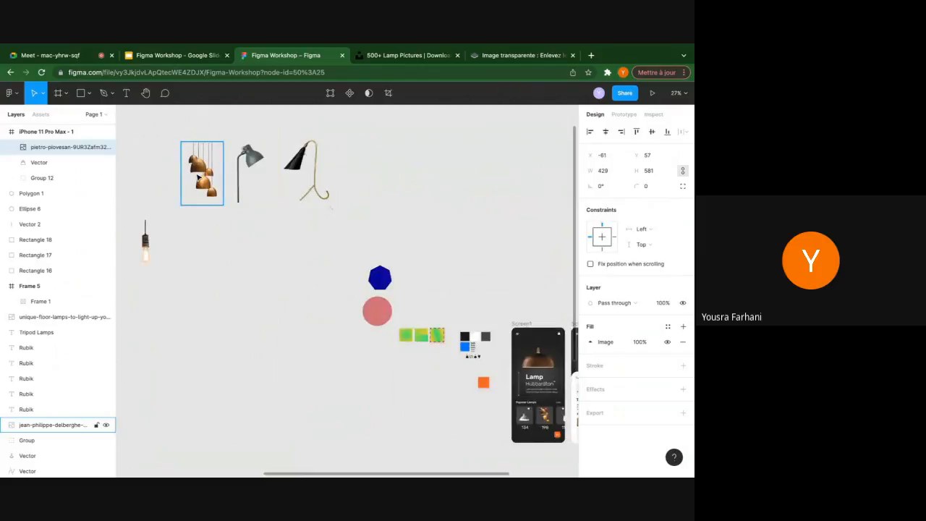
{"action": "left_click_drag", "start_coordinate": [197, 177], "coordinate": [539, 231]}
{"action": "scroll", "coordinate": [539, 230], "scroll_direction": "right", "scroll_amount": 5}
{"action": "scroll", "coordinate": [539, 230], "scroll_direction": "down", "scroll_amount": 1}
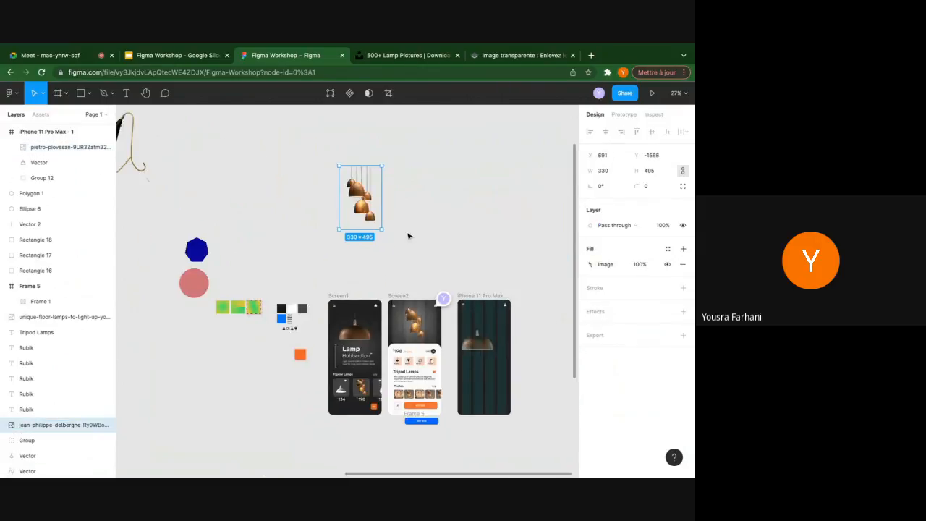
{"action": "left_click_drag", "start_coordinate": [358, 201], "coordinate": [515, 287]}
{"action": "scroll", "coordinate": [515, 288], "scroll_direction": "right", "scroll_amount": 3}
{"action": "scroll", "coordinate": [396, 297], "scroll_direction": "up", "scroll_amount": 5}
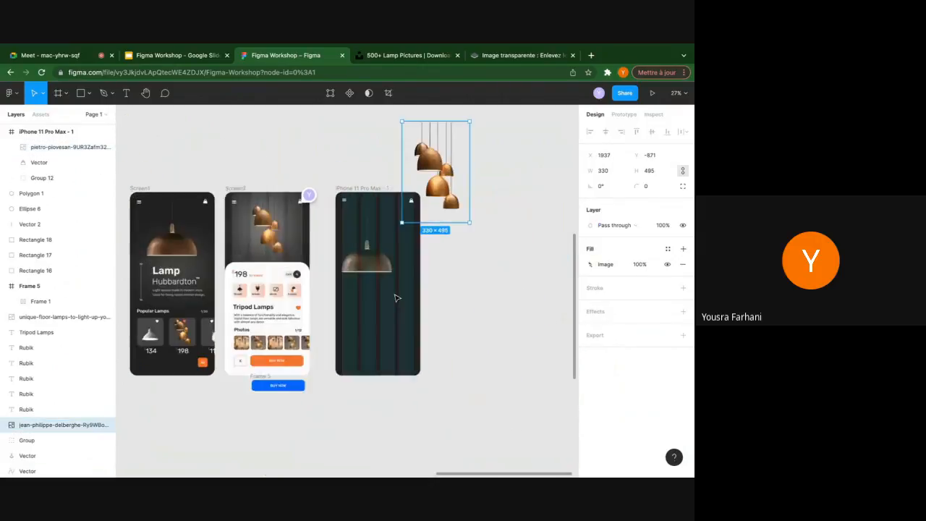
Position the dome lamp image at the frame's upper edge at X -8, Y 0, and move the pendant cluster image farther from the frame
{"action": "scroll", "coordinate": [396, 298], "scroll_direction": "up", "scroll_amount": 1}
{"action": "left_click", "coordinate": [339, 300]}
{"action": "left_click_drag", "start_coordinate": [348, 287], "coordinate": [369, 269]}
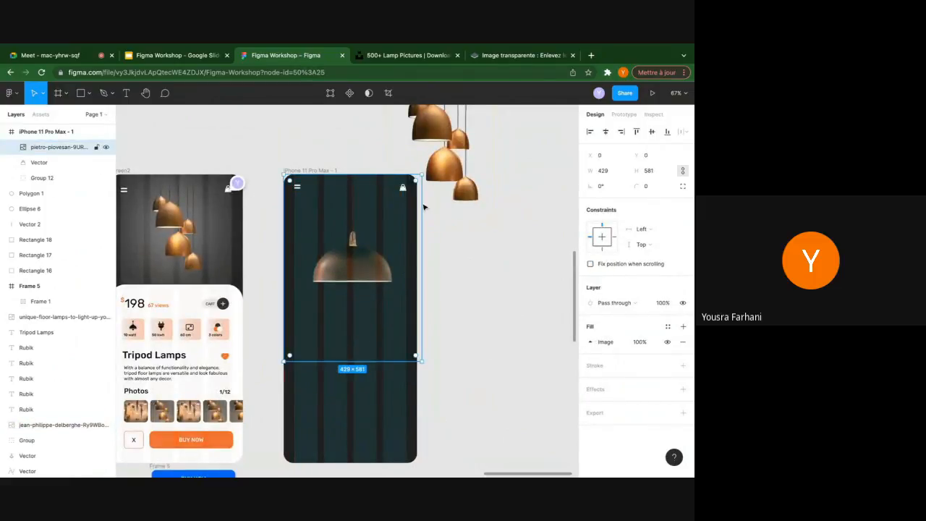
{"action": "left_click_drag", "start_coordinate": [453, 183], "coordinate": [441, 124]}
{"action": "left_click", "coordinate": [354, 274]}
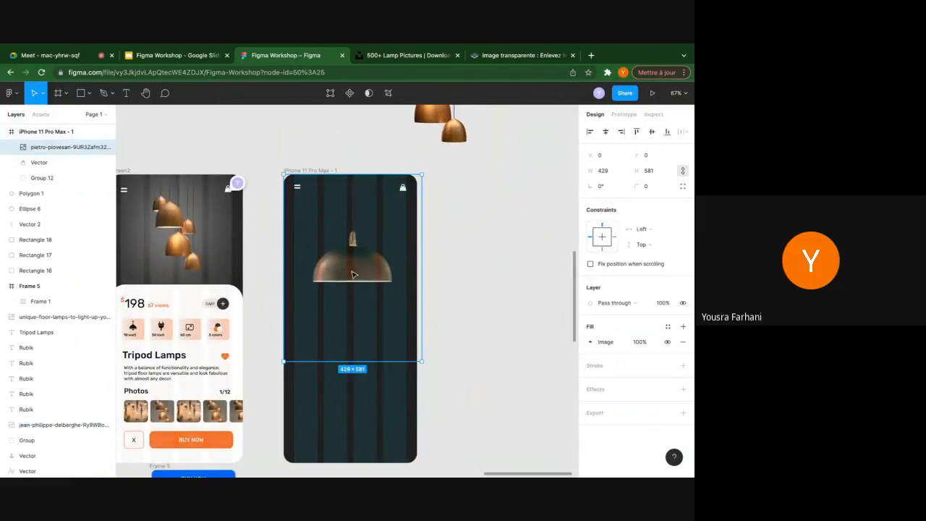
{"action": "left_click", "coordinate": [459, 258]}
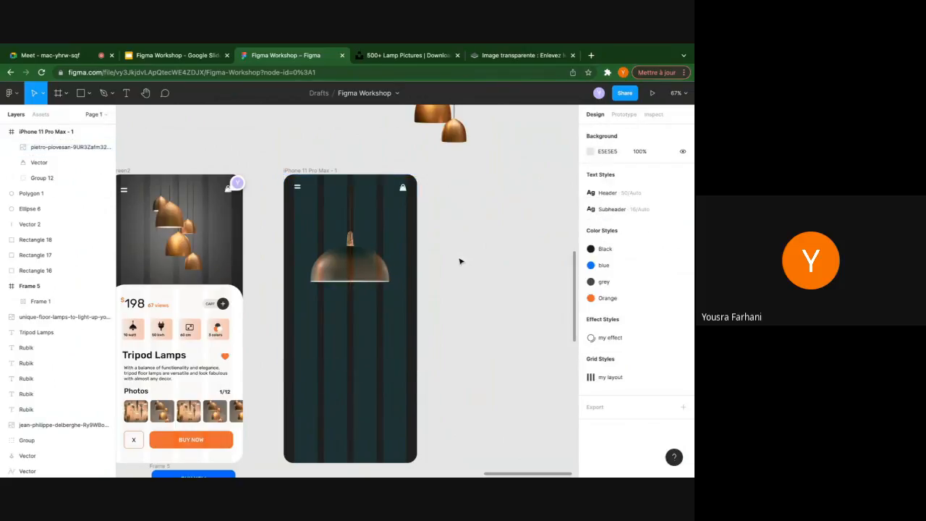
Hide the layout grid on the iPhone 11 Pro Max frame
{"action": "left_click", "coordinate": [310, 171]}
{"action": "key", "text": "ctrl+g"}
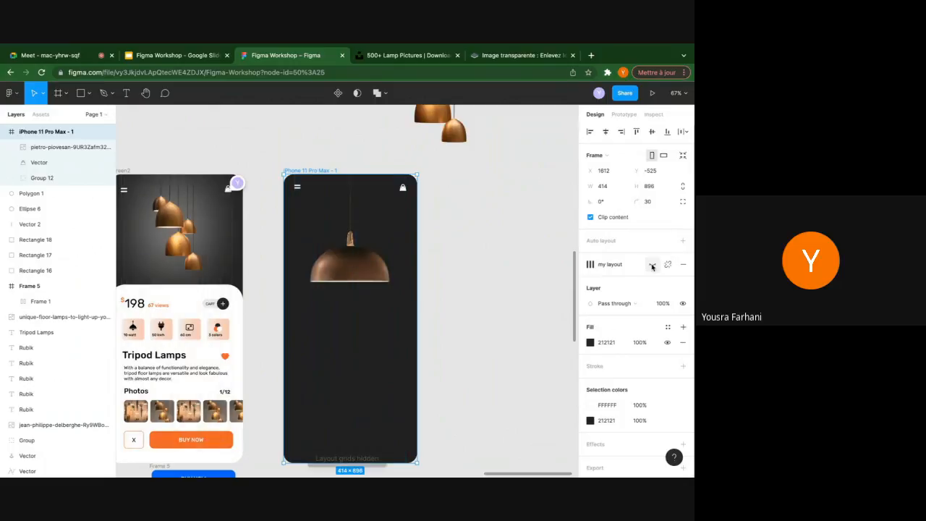
{"action": "left_click", "coordinate": [395, 263]}
Examine the dome lamp image in the new frame and compare it with the Screen1 and Screen2 designs
{"action": "scroll", "coordinate": [396, 263], "scroll_direction": "down", "scroll_amount": 1}
{"action": "scroll", "coordinate": [396, 263], "scroll_direction": "left", "scroll_amount": 1}
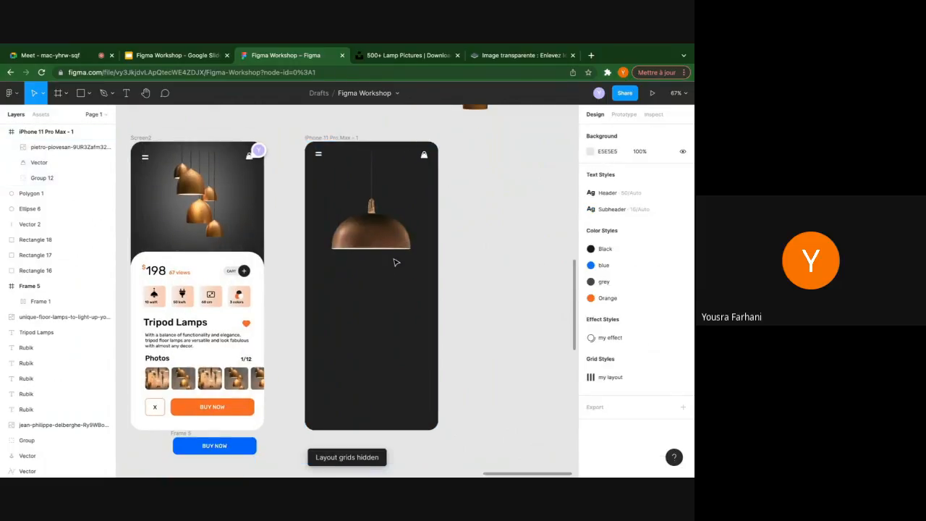
{"action": "scroll", "coordinate": [395, 261], "scroll_direction": "up", "scroll_amount": 3}
{"action": "scroll", "coordinate": [395, 260], "scroll_direction": "down", "scroll_amount": 3}
{"action": "left_click", "coordinate": [413, 246]}
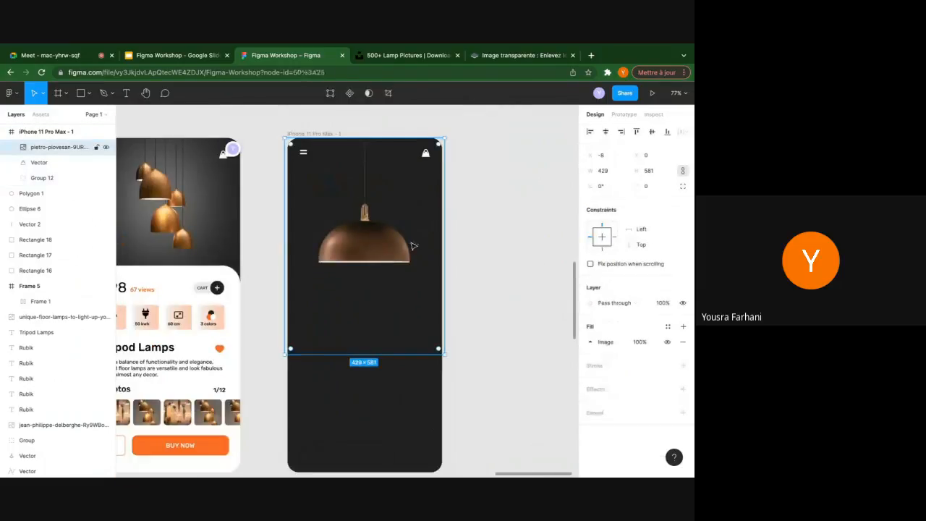
{"action": "left_click", "coordinate": [480, 238]}
{"action": "left_click", "coordinate": [383, 249]}
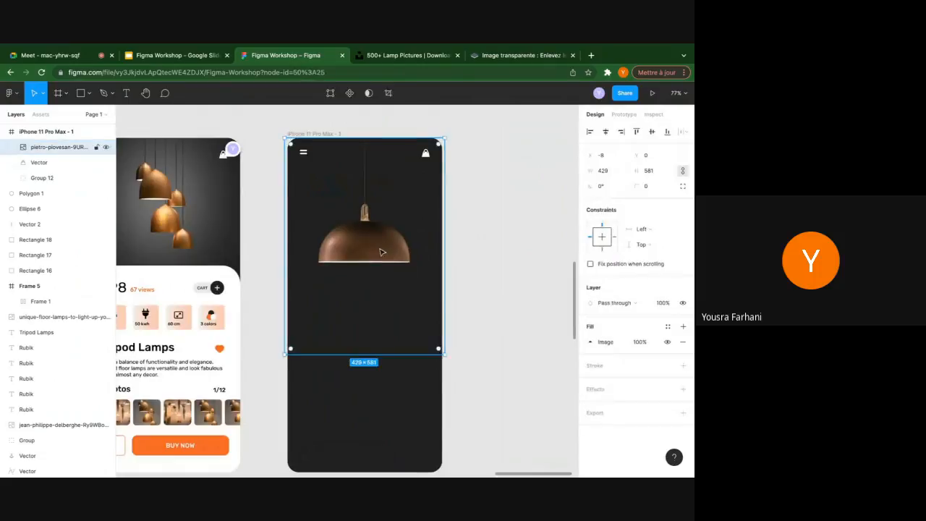
{"action": "left_click", "coordinate": [506, 232]}
{"action": "scroll", "coordinate": [284, 272], "scroll_direction": "down", "scroll_amount": 3}
{"action": "scroll", "coordinate": [275, 268], "scroll_direction": "left", "scroll_amount": 1}
{"action": "scroll", "coordinate": [246, 260], "scroll_direction": "up", "scroll_amount": 3}
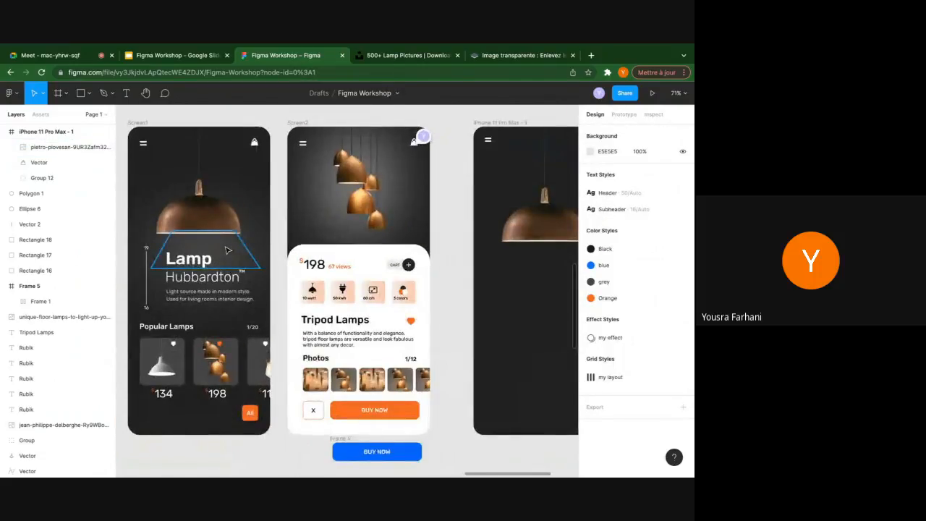
Add the white heading text "Lamp" in the Header style beneath the dome lamp, at about X 72, Y 367
{"action": "scroll", "coordinate": [239, 246], "scroll_direction": "down", "scroll_amount": 2}
{"action": "scroll", "coordinate": [238, 246], "scroll_direction": "right", "scroll_amount": 2}
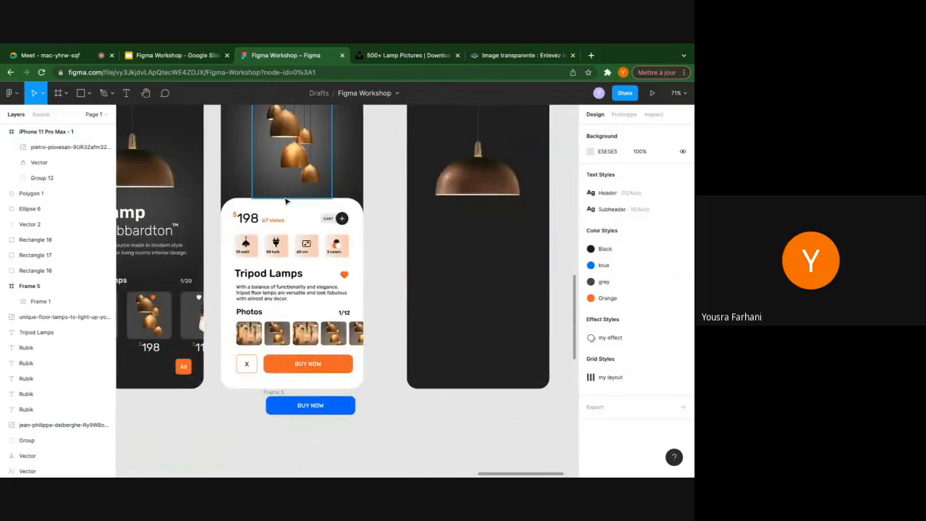
{"action": "key", "text": "t"}
{"action": "left_click", "coordinate": [433, 231]}
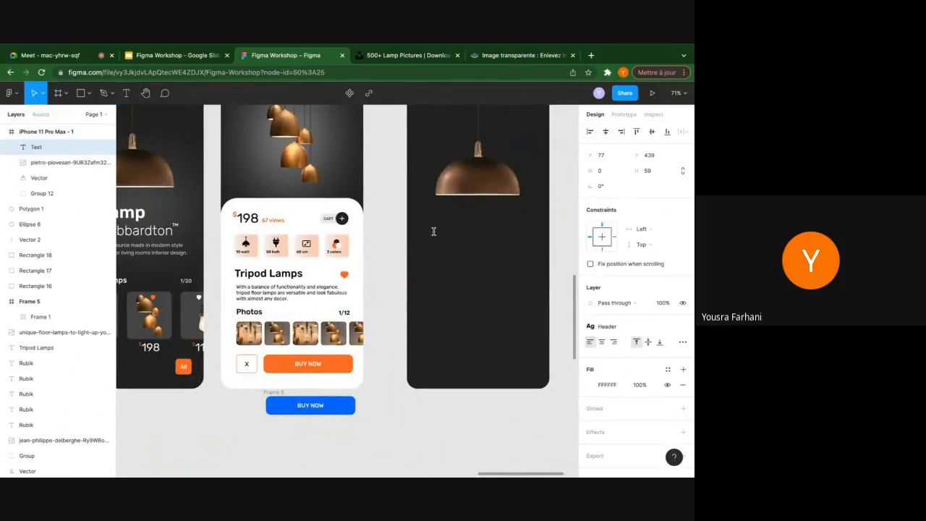
{"action": "type", "text": "Lamp"}
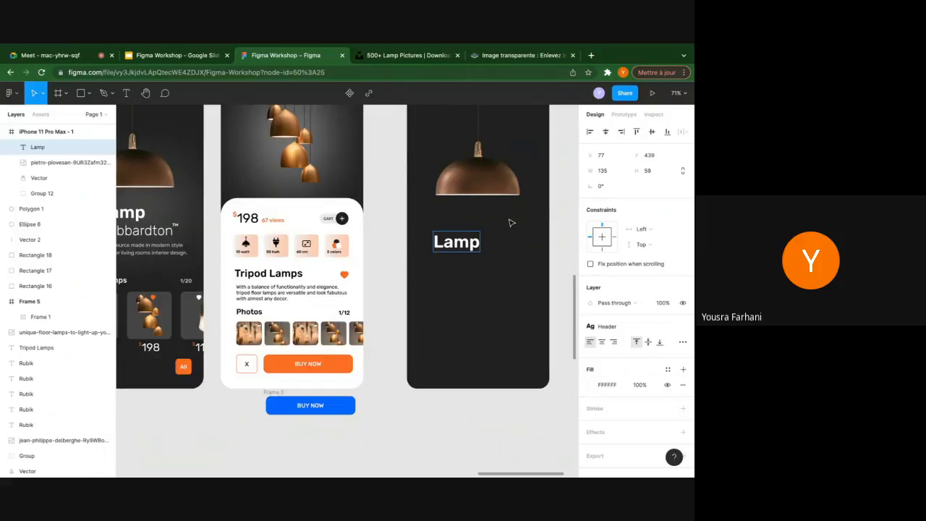
{"action": "left_click_drag", "start_coordinate": [463, 246], "coordinate": [460, 221]}
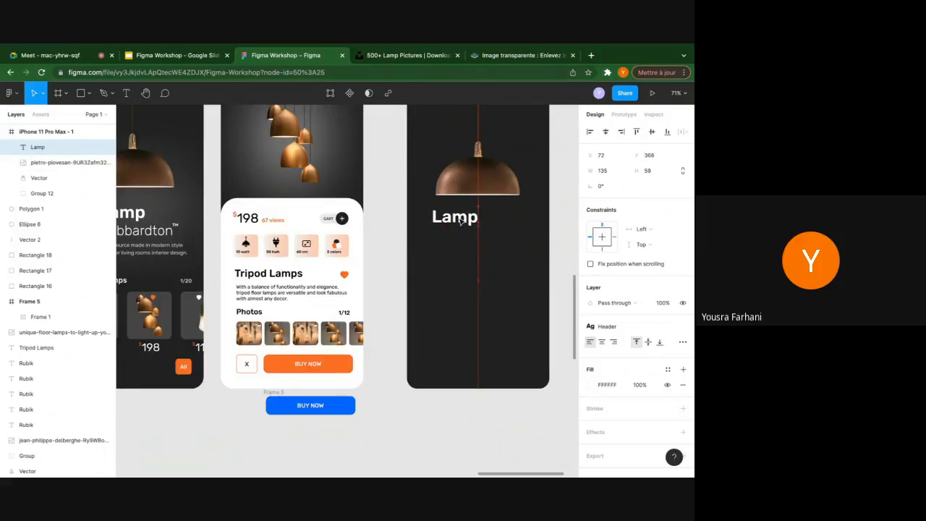
Add a second text layer reading "Type of lamp" below the Lamp heading, at about X 58, Y 466
{"action": "key", "text": "Return"}
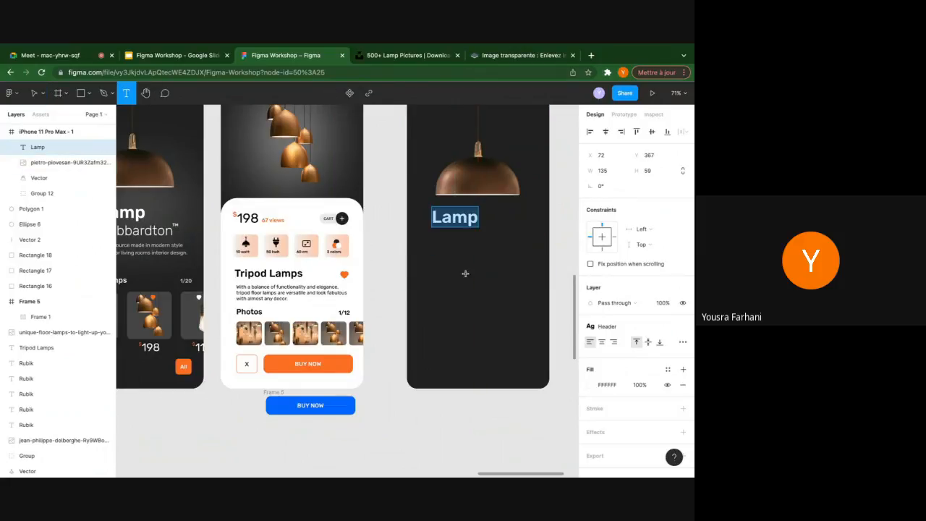
{"action": "left_click", "coordinate": [426, 249]}
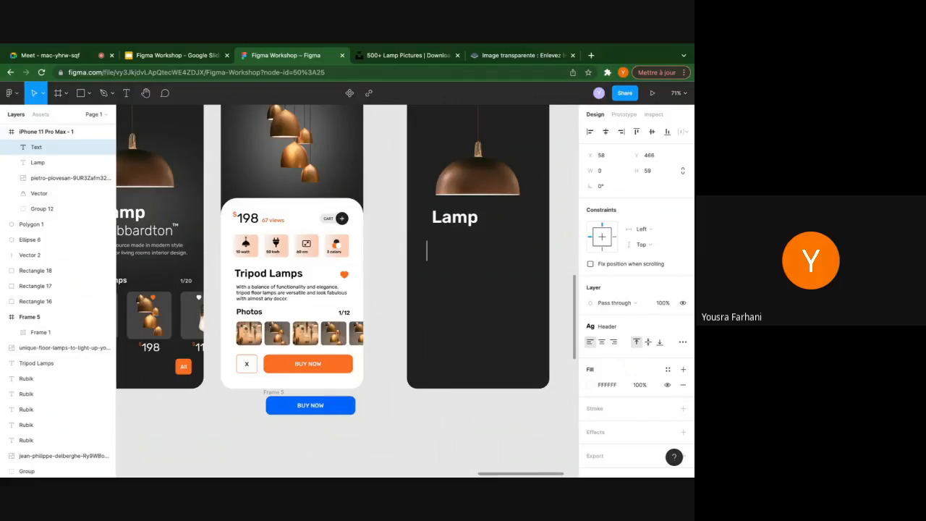
{"action": "type", "text": "Type of l"}
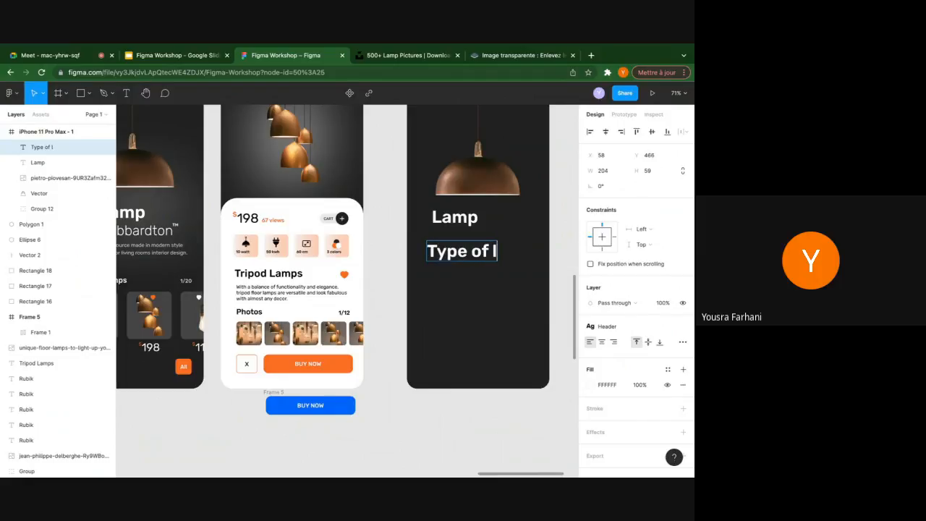
{"action": "type", "text": "amp"}
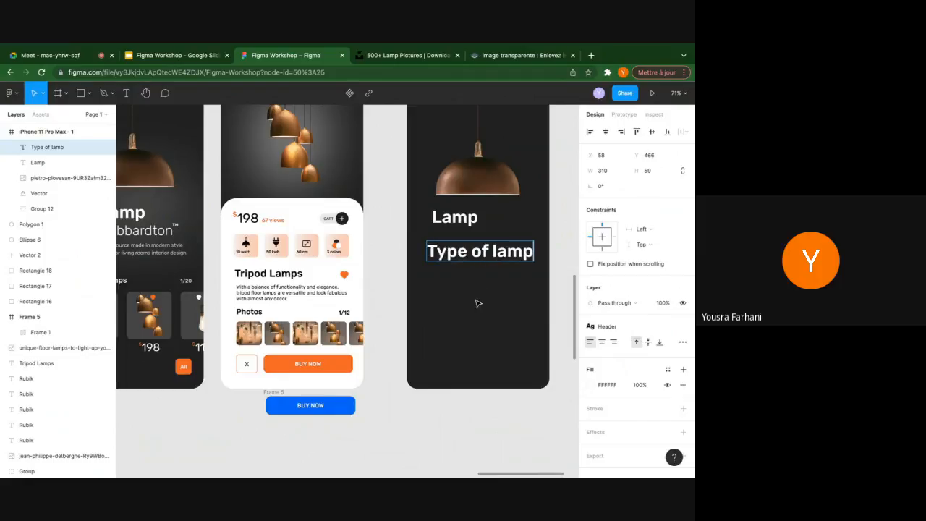
Detach the "Type of lamp" text from the Header style and set its font weight to Regular
{"action": "key", "text": "Escape"}
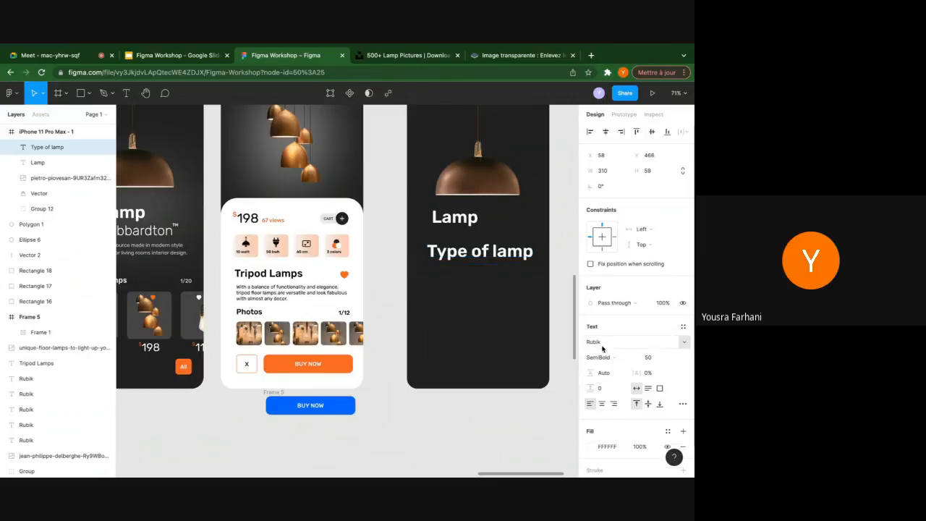
{"action": "left_click", "coordinate": [606, 357]}
{"action": "left_click", "coordinate": [614, 345]}
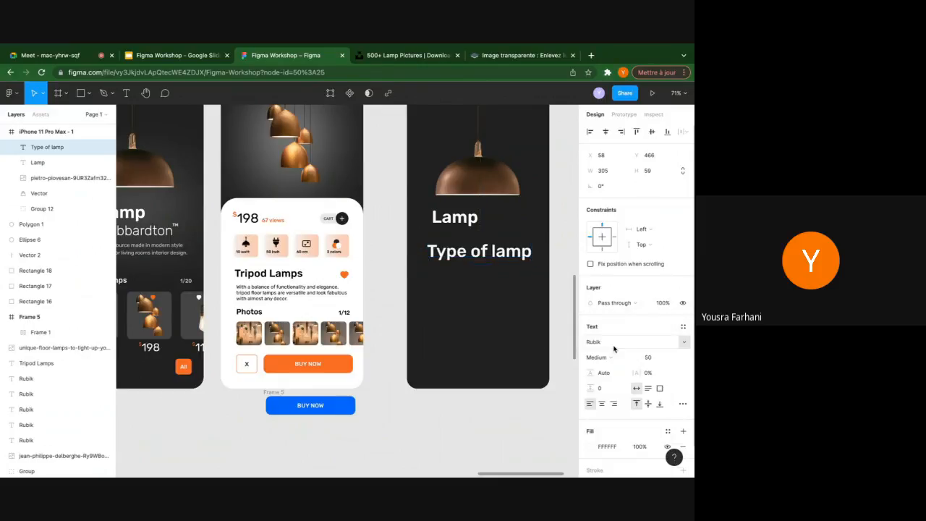
{"action": "left_click", "coordinate": [610, 357]}
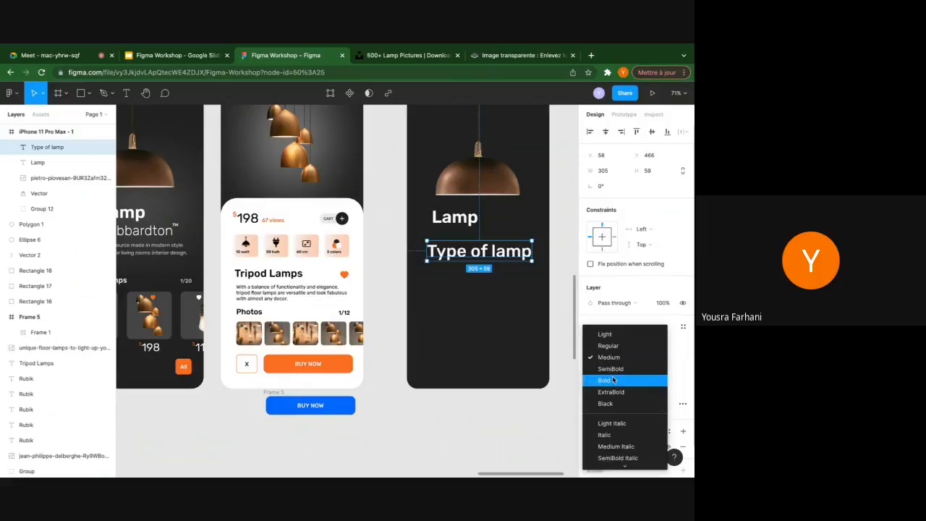
{"action": "left_click", "coordinate": [650, 345]}
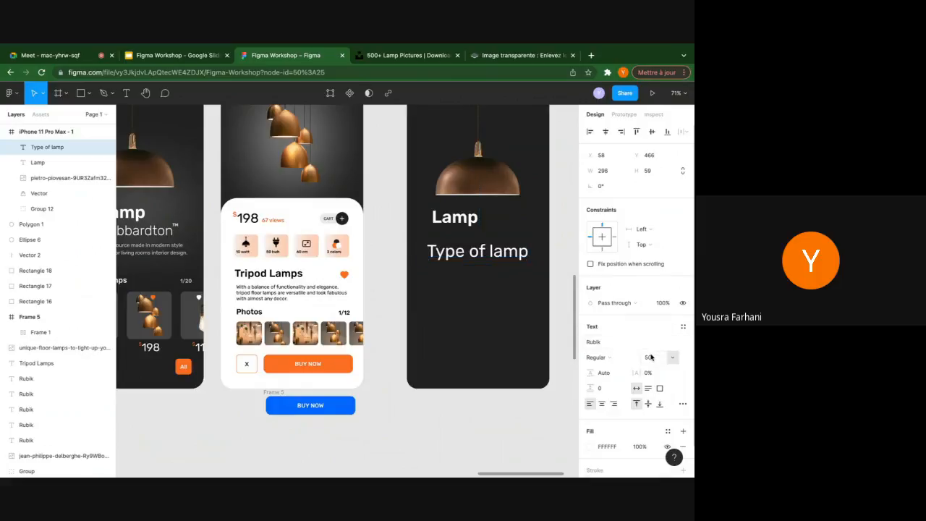
Reduce the "Type of lamp" text's font size to 34 and set its weight to Light
{"action": "left_click", "coordinate": [656, 359]}
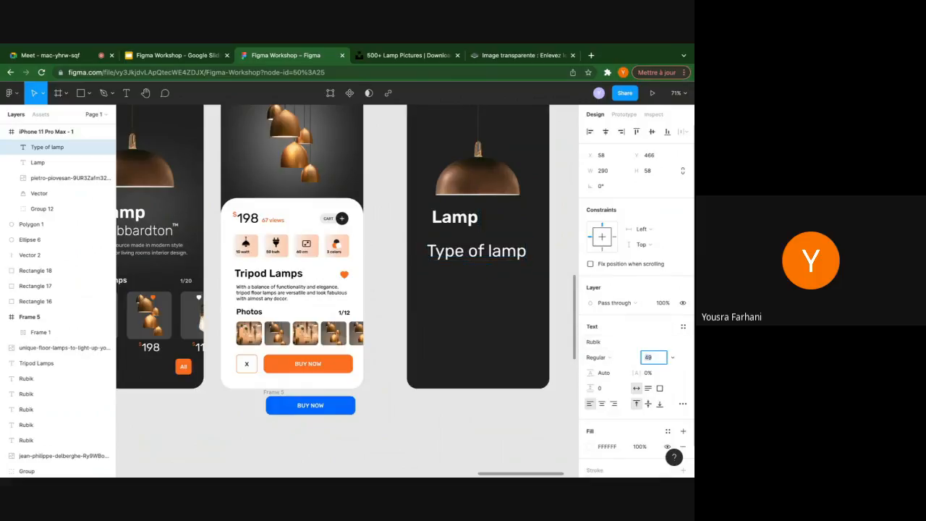
{"action": "key", "text": "Down"}
{"action": "key", "text": "Down"}
{"action": "key", "text": "Down"}
{"action": "key", "text": "Down"}
{"action": "key", "text": "Down"}
{"action": "key", "text": "Down"}
{"action": "key", "text": "Down"}
{"action": "key", "text": "Down"}
{"action": "key", "text": "Down"}
{"action": "key", "text": "Down"}
{"action": "key", "text": "Down"}
{"action": "key", "text": "Down"}
{"action": "key", "text": "Down"}
{"action": "key", "text": "Down"}
{"action": "key", "text": "Down"}
{"action": "key", "text": "Down"}
{"action": "key", "text": "Down"}
{"action": "key", "text": "Down"}
{"action": "key", "text": "Up"}
{"action": "key", "text": "Up"}
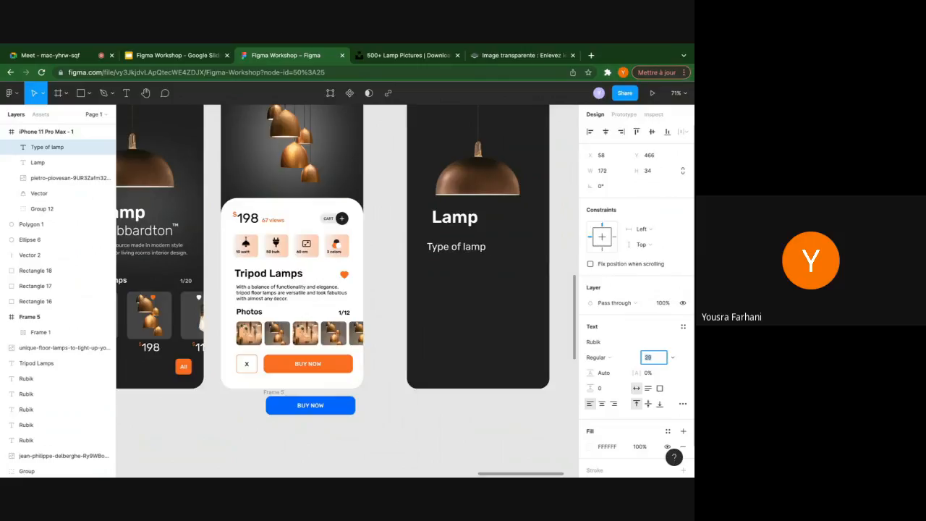
{"action": "left_click", "coordinate": [614, 358]}
{"action": "left_click", "coordinate": [621, 346]}
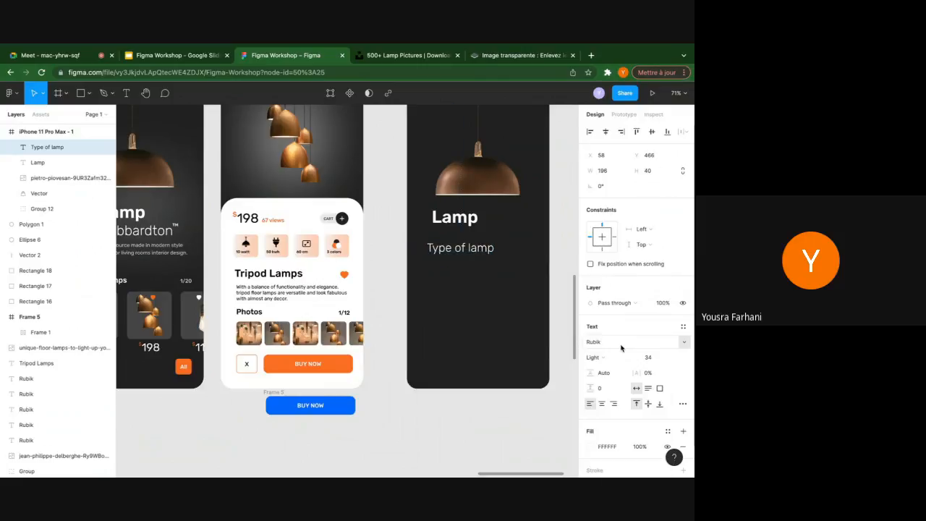
Place the "Type of lamp" text at X 72, Y 438 and duplicate it beneath as "Description" at X 72, Y 478
{"action": "mouse_move", "coordinate": [470, 248]}
{"action": "left_mouse_down"}
{"action": "mouse_move", "coordinate": [484, 242]}
{"action": "mouse_move", "coordinate": [473, 226]}
{"action": "mouse_move", "coordinate": [477, 240]}
{"action": "left_mouse_up"}
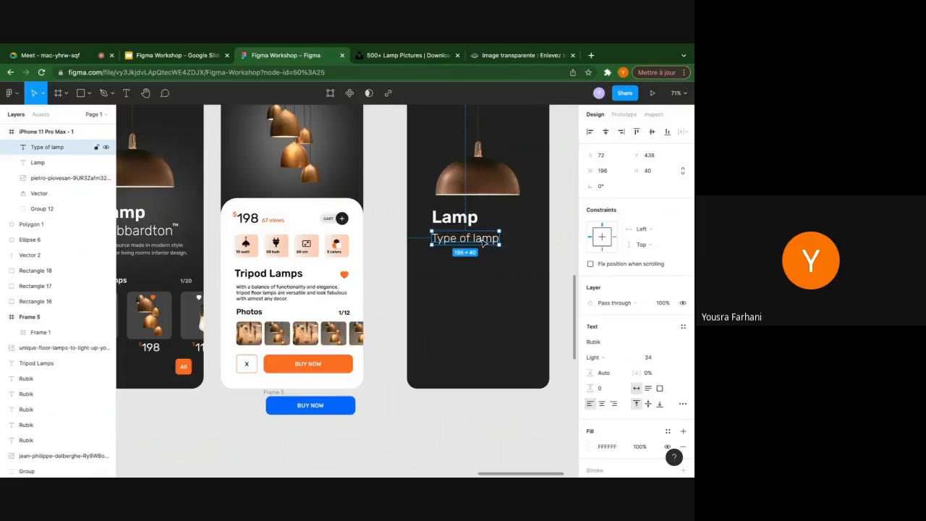
{"action": "key", "text": "ctrl+v"}
{"action": "type", "text": "Descr"}
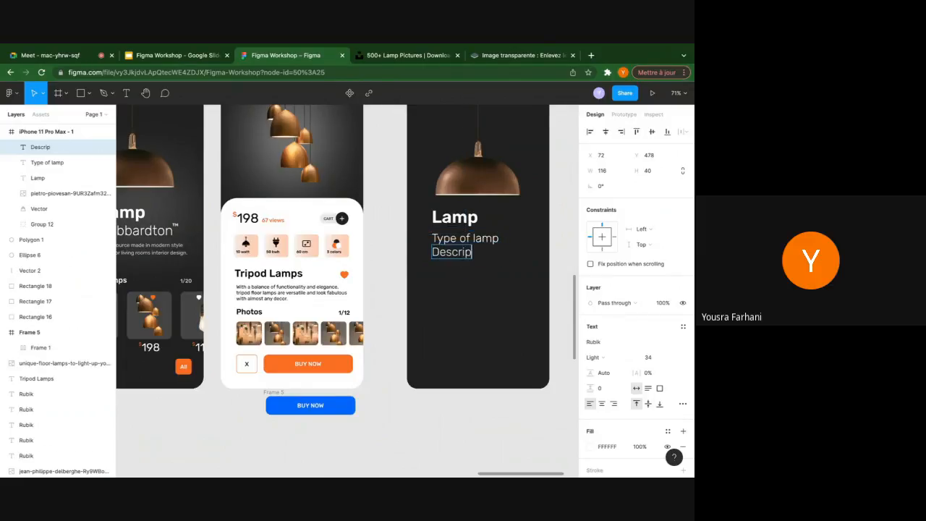
{"action": "key", "text": "Escape"}
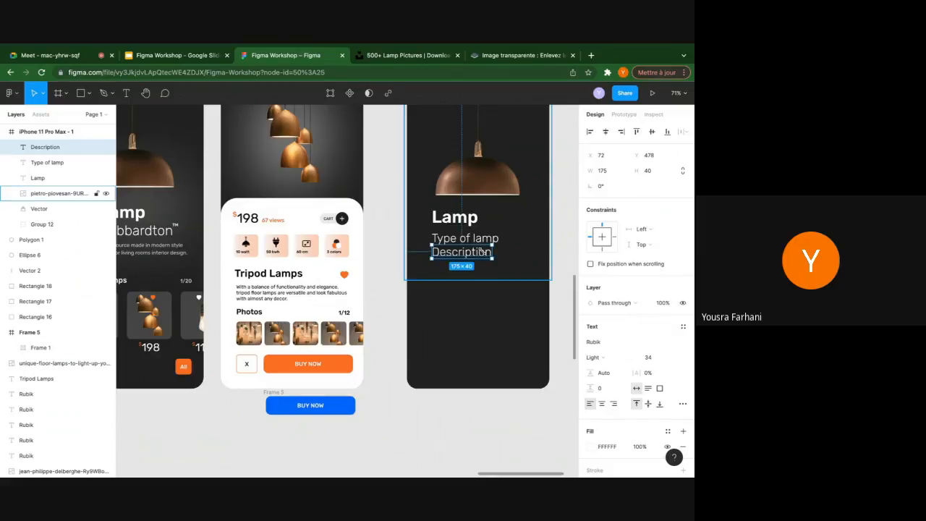
Set the "Description" text's font size to 26 and its weight to Regular
{"action": "left_click", "coordinate": [647, 356]}
{"action": "type", "text": "26"}
{"action": "key", "text": "Return"}
{"action": "left_click", "coordinate": [597, 357]}
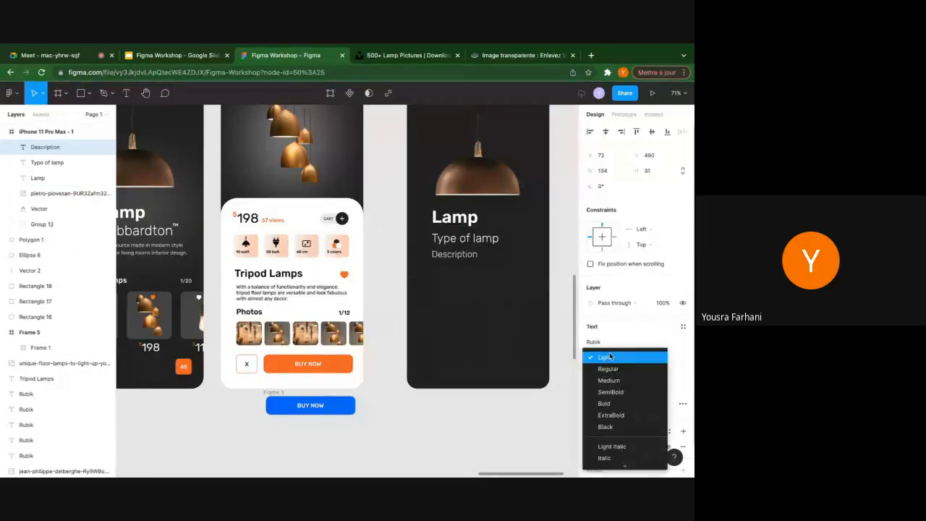
{"action": "left_click", "coordinate": [615, 380]}
{"action": "left_click", "coordinate": [615, 357]}
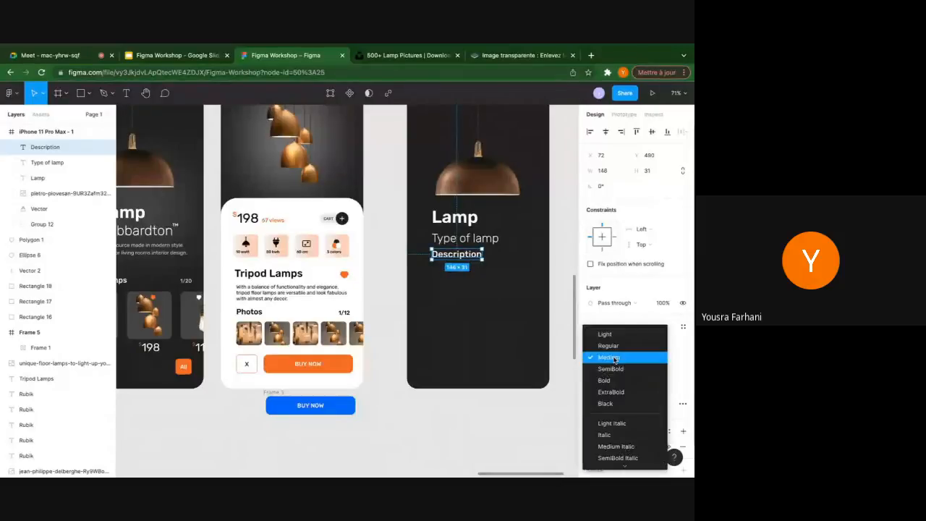
{"action": "left_click", "coordinate": [607, 346]}
Fine-tune the text spacing, placing "Description" at about X 76, Y 490 and "Type of lamp" at about Y 437
{"action": "scroll", "coordinate": [457, 255], "scroll_direction": "up", "scroll_amount": 5}
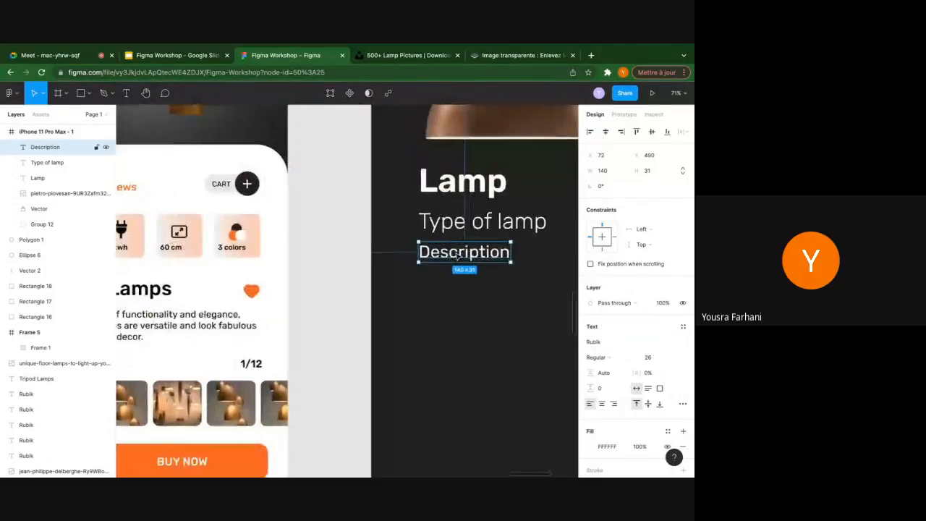
{"action": "left_click_drag", "start_coordinate": [457, 255], "coordinate": [461, 258]}
{"action": "scroll", "coordinate": [461, 257], "scroll_direction": "down", "scroll_amount": 1}
{"action": "scroll", "coordinate": [461, 258], "scroll_direction": "down", "scroll_amount": 2}
{"action": "left_click", "coordinate": [463, 304]}
{"action": "scroll", "coordinate": [463, 304], "scroll_direction": "down", "scroll_amount": 5}
{"action": "scroll", "coordinate": [463, 304], "scroll_direction": "right", "scroll_amount": 1}
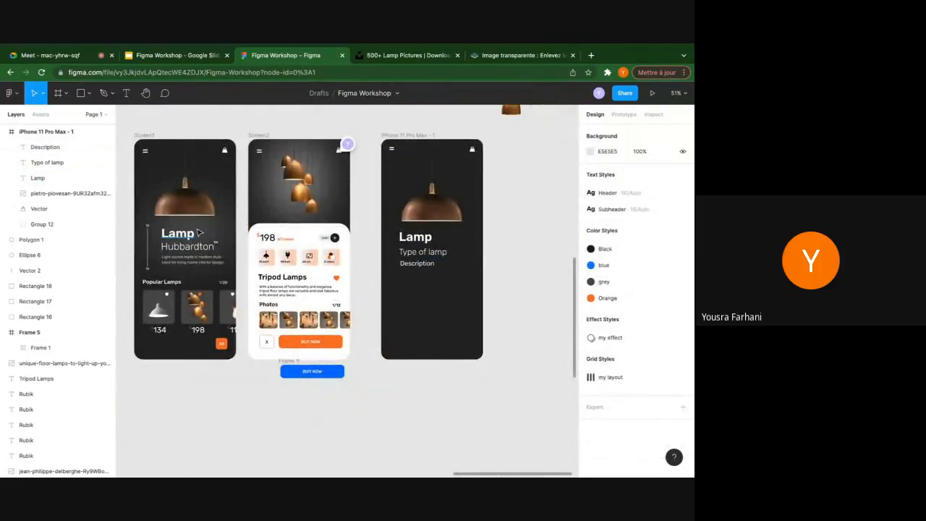
{"action": "scroll", "coordinate": [388, 217], "scroll_direction": "up", "scroll_amount": 3}
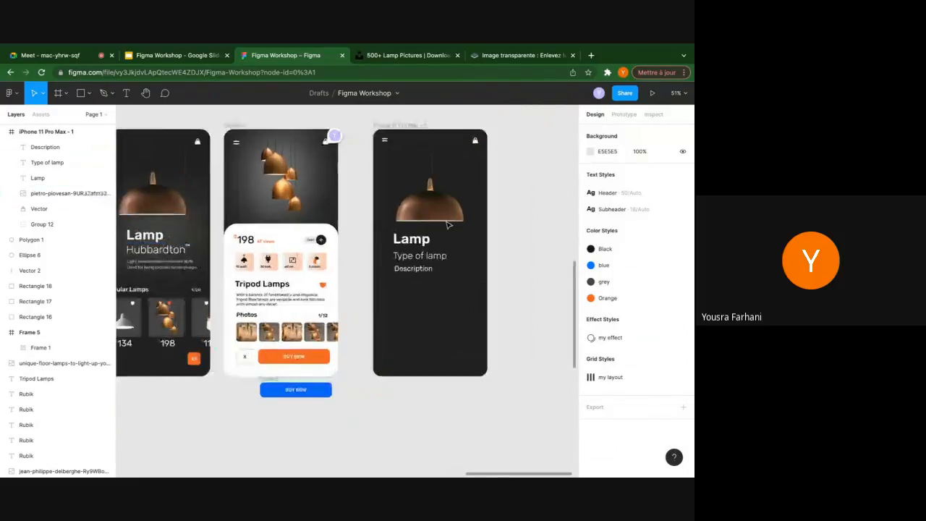
{"action": "left_click", "coordinate": [414, 269]}
{"action": "scroll", "coordinate": [413, 273], "scroll_direction": "up", "scroll_amount": 4}
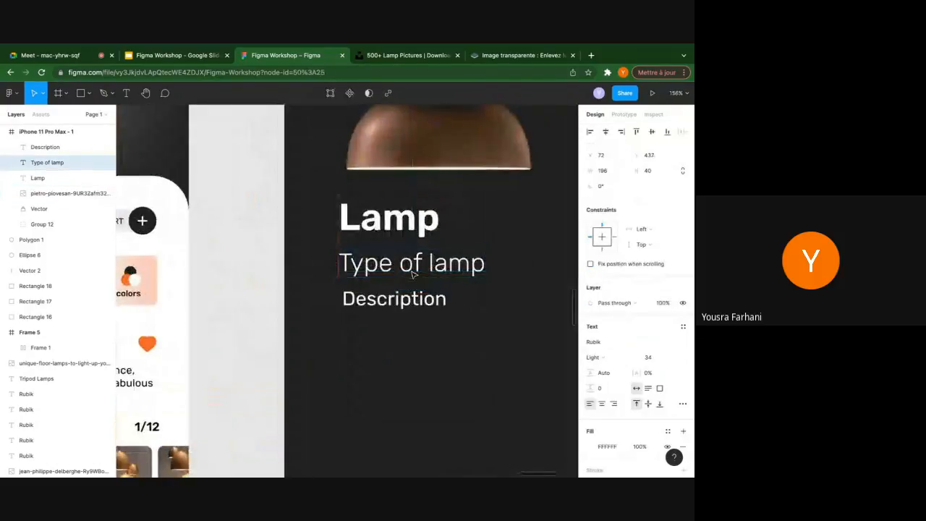
{"action": "left_click", "coordinate": [409, 306]}
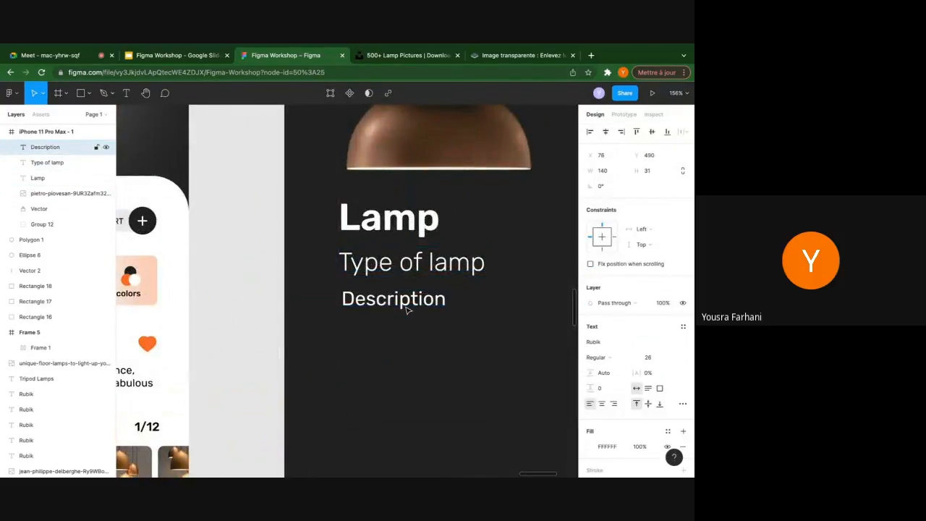
{"action": "scroll", "coordinate": [314, 254], "scroll_direction": "down", "scroll_amount": 4}
{"action": "key", "text": "Escape"}
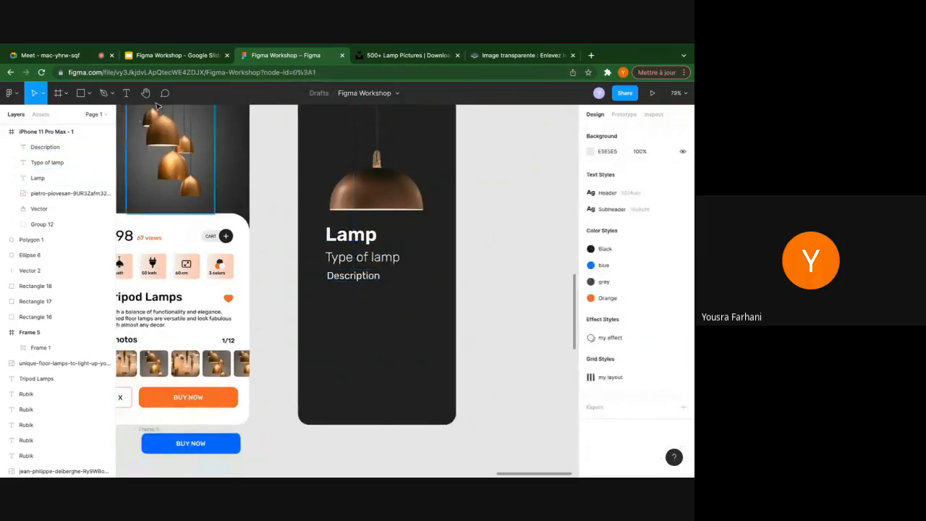
Draw a closed trapezoid about 346 × 129 with the Pen tool directly below the dome lamp, widening downward
{"action": "key", "text": "p"}
{"action": "scroll", "coordinate": [358, 248], "scroll_direction": "up", "scroll_amount": 2}
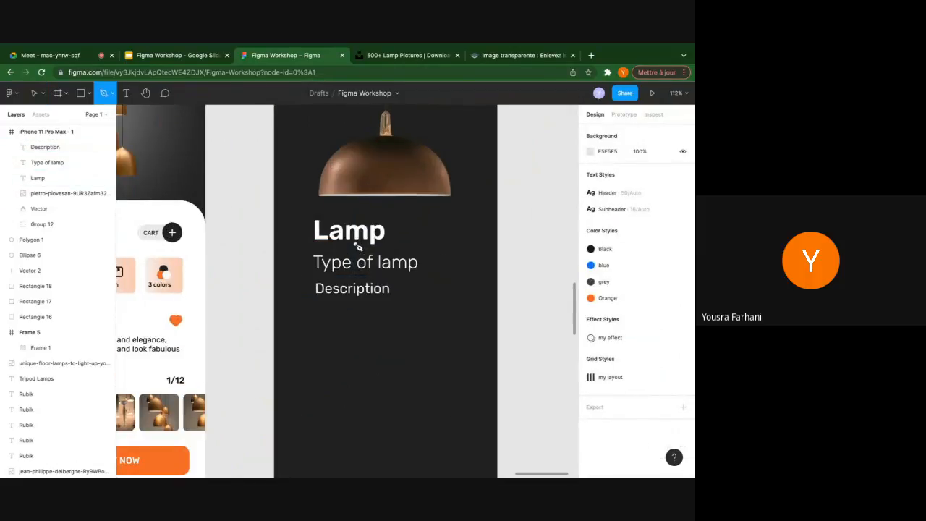
{"action": "left_click", "coordinate": [332, 199]}
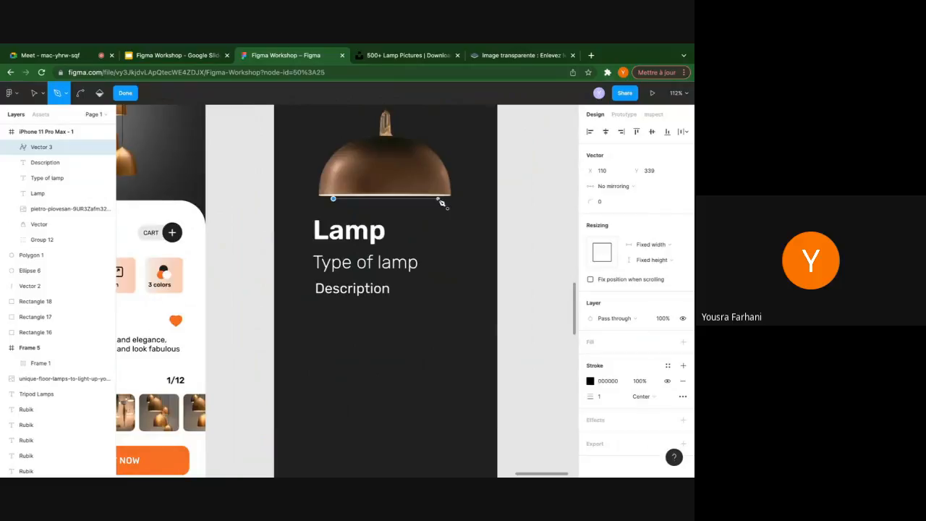
{"action": "left_click", "coordinate": [438, 198]}
{"action": "left_click", "coordinate": [479, 269]}
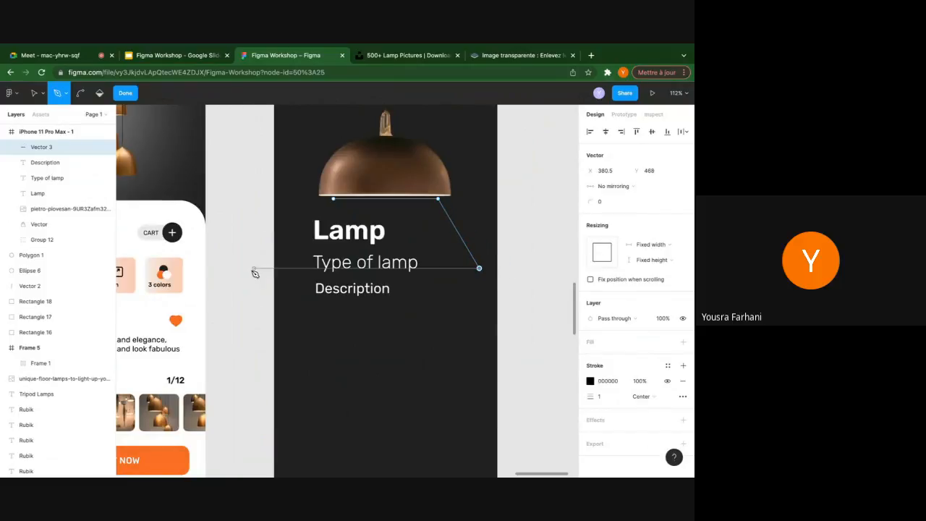
{"action": "left_click", "coordinate": [292, 266]}
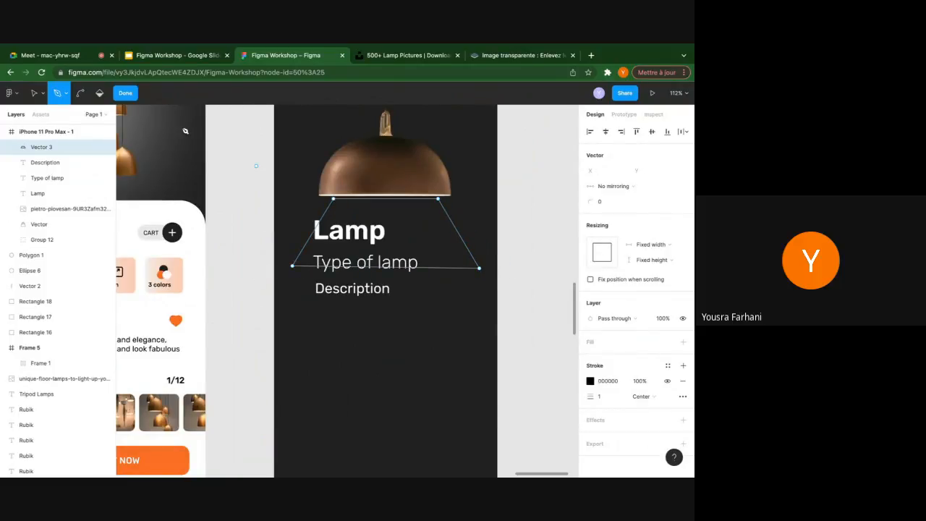
{"action": "left_click", "coordinate": [121, 94]}
Remove the trapezoid's stroke and give it a pale yellow solid fill, FFFBE3
{"action": "left_click", "coordinate": [683, 365]}
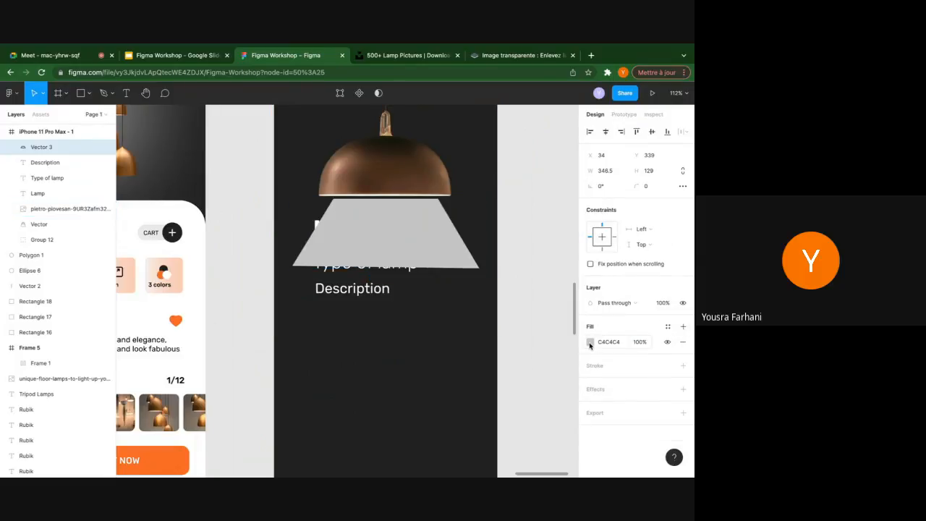
{"action": "left_click", "coordinate": [589, 342]}
{"action": "type", "text": "FFFFFF"}
{"action": "key", "text": "Return"}
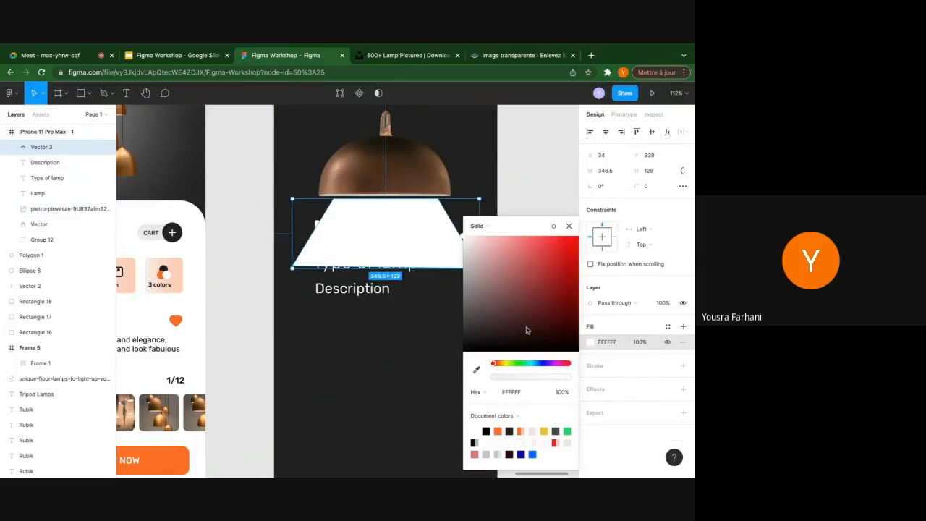
{"action": "left_click", "coordinate": [504, 363]}
{"action": "left_click_drag", "start_coordinate": [506, 261], "coordinate": [474, 237]}
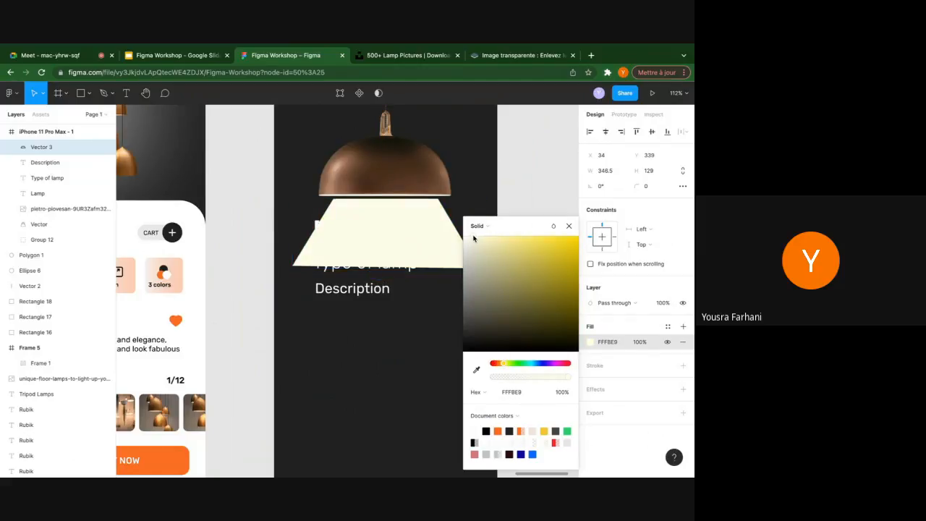
Apply a Layer blur effect to the trapezoid and raise its blur value to 182 to create a soft glow
{"action": "left_click", "coordinate": [683, 390]}
{"action": "left_click", "coordinate": [613, 405]}
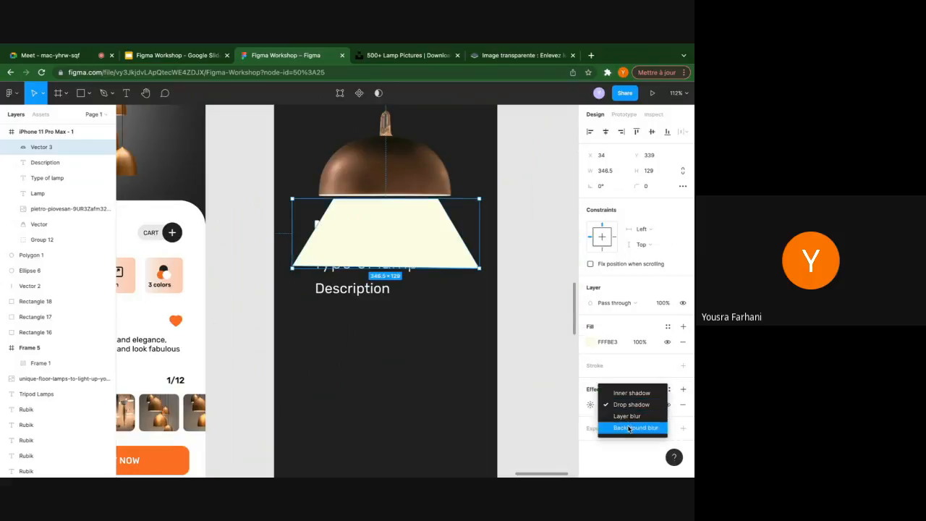
{"action": "left_click", "coordinate": [626, 417]}
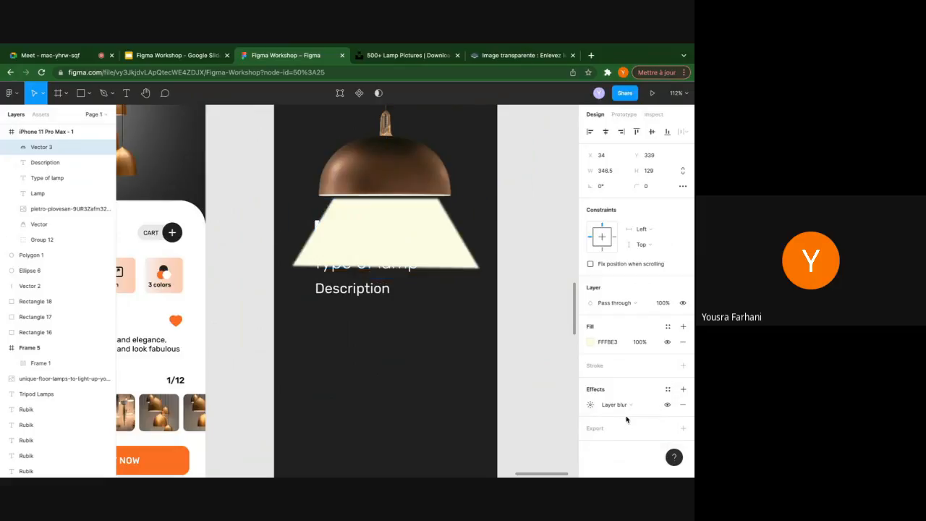
{"action": "left_click", "coordinate": [589, 405]}
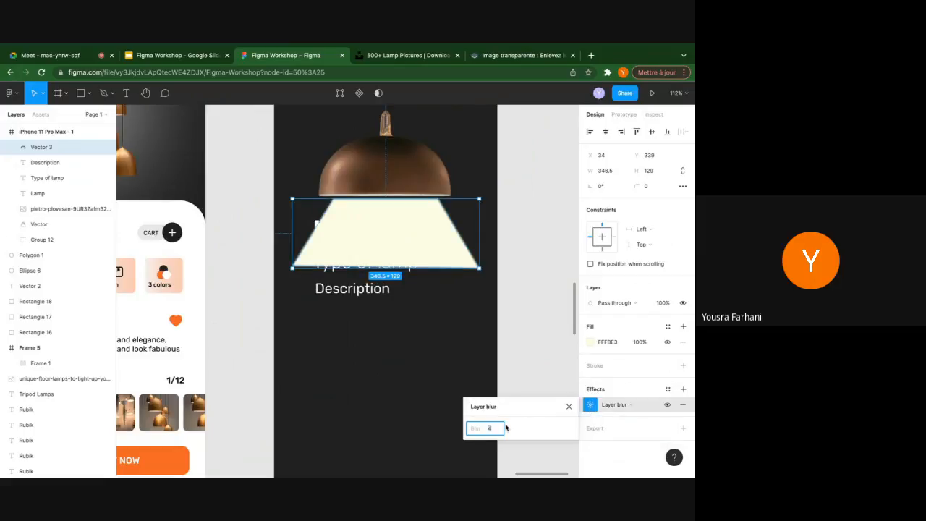
{"action": "type", "text": "8"}
{"action": "key", "text": "Return"}
{"action": "key", "text": "Up"}
{"action": "key", "text": "Up"}
{"action": "key", "text": "Up"}
{"action": "key", "text": "Up"}
{"action": "key", "text": "Up"}
{"action": "key", "text": "Up"}
{"action": "key", "text": "Up"}
{"action": "key", "text": "Up"}
{"action": "key", "text": "Up"}
{"action": "key", "text": "Up"}
{"action": "key", "text": "Up"}
{"action": "key", "text": "Up"}
{"action": "key", "text": "Up"}
{"action": "key", "text": "Up"}
{"action": "key", "text": "Up"}
{"action": "key", "text": "Up"}
{"action": "key", "text": "Up"}
{"action": "key", "text": "Up"}
{"action": "key", "text": "Up"}
{"action": "key", "text": "Up"}
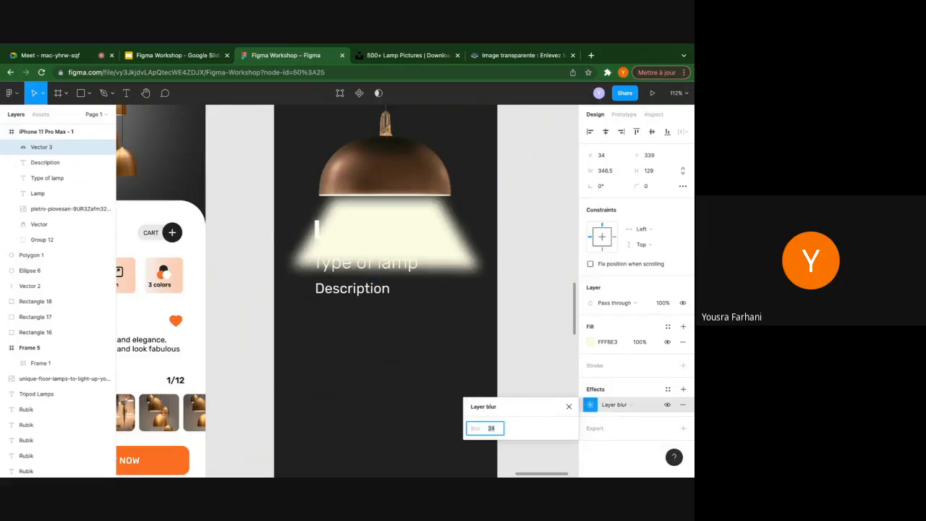
{"action": "key", "text": "Up"}
{"action": "key", "text": "Up"}
{"action": "key", "text": "Up"}
{"action": "key", "text": "Up"}
{"action": "key", "text": "Up"}
{"action": "key", "text": "Up"}
{"action": "key", "text": "Up"}
{"action": "key", "text": "Up"}
{"action": "key", "text": "Up"}
{"action": "key", "text": "Up"}
{"action": "key", "text": "Up"}
{"action": "key", "text": "Up"}
{"action": "key", "text": "Up"}
{"action": "key", "text": "Up"}
{"action": "key", "text": "Up"}
{"action": "key", "text": "Up"}
{"action": "key", "text": "Up"}
{"action": "key", "text": "Up"}
{"action": "key", "text": "Up"}
{"action": "key", "text": "Up"}
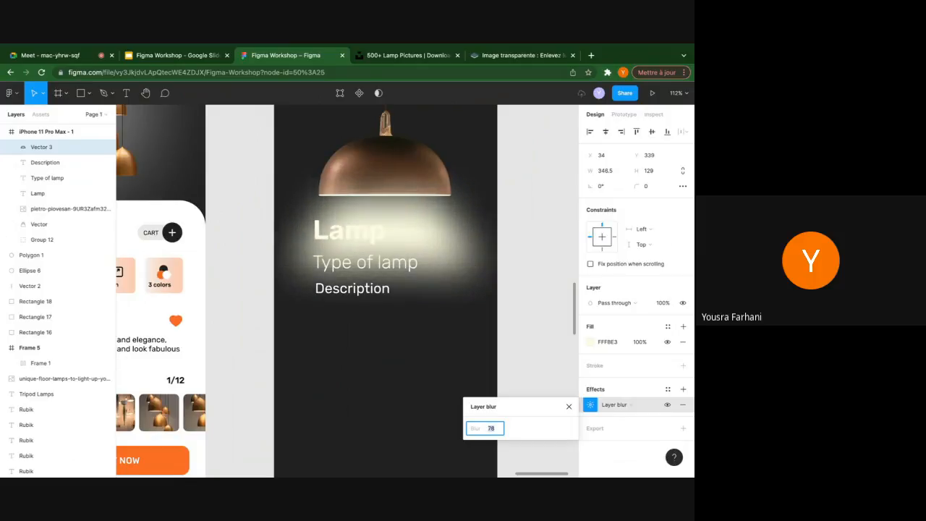
{"action": "key", "text": "Up"}
{"action": "key", "text": "Up"}
{"action": "key", "text": "Up"}
{"action": "key", "text": "Up"}
{"action": "key", "text": "Up"}
{"action": "key", "text": "Up"}
{"action": "key", "text": "Up"}
{"action": "key", "text": "Up"}
{"action": "key", "text": "Up"}
{"action": "key", "text": "Up"}
{"action": "key", "text": "Up"}
{"action": "key", "text": "Up"}
{"action": "key", "text": "Up"}
{"action": "key", "text": "Up"}
{"action": "key", "text": "Up"}
{"action": "key", "text": "Up"}
{"action": "key", "text": "Up"}
{"action": "key", "text": "Up"}
{"action": "key", "text": "Up"}
{"action": "key", "text": "Up"}
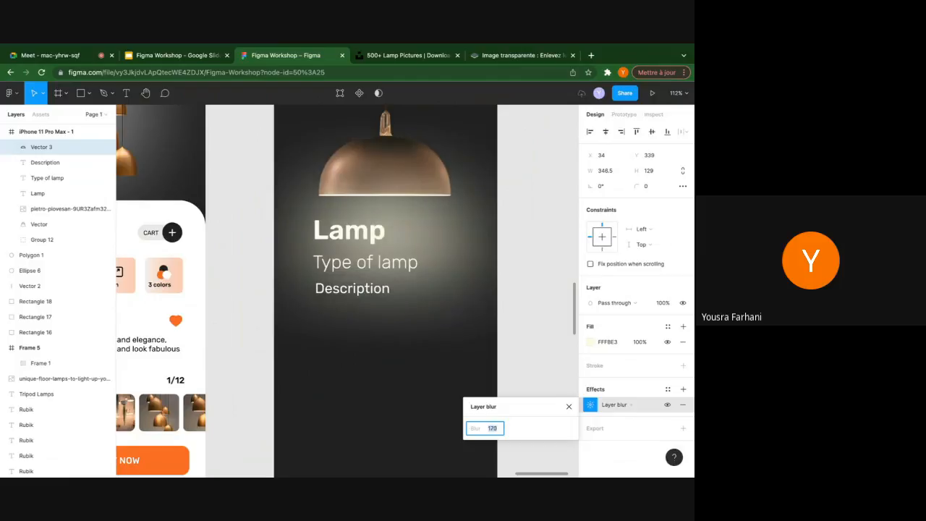
{"action": "key", "text": "Up"}
{"action": "key", "text": "Up"}
Lower the glow shape's fill opacity to 79% and narrow the shape to a width of 293
{"action": "left_click", "coordinate": [637, 342]}
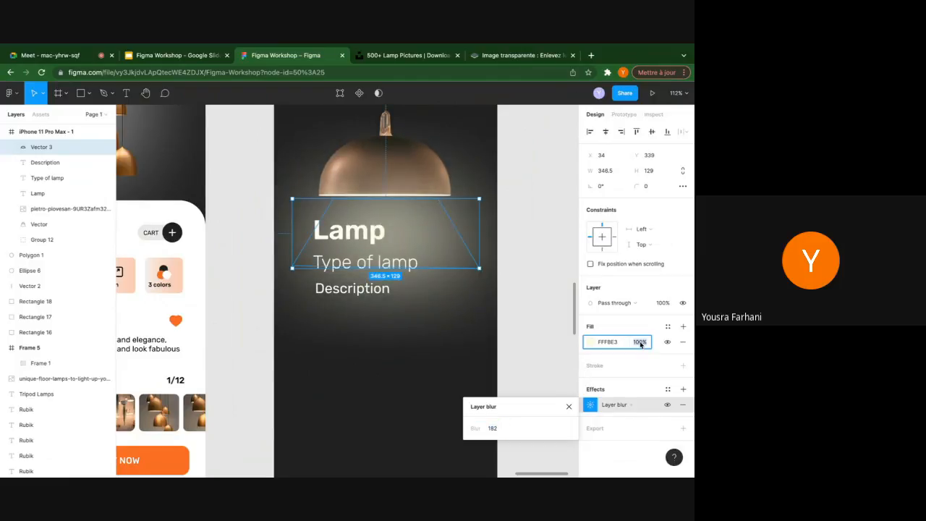
{"action": "key", "text": "Down"}
{"action": "key", "text": "Down"}
{"action": "key", "text": "Down"}
{"action": "key", "text": "Down"}
{"action": "key", "text": "Down"}
{"action": "key", "text": "Down"}
{"action": "key", "text": "Down"}
{"action": "key", "text": "Down"}
{"action": "key", "text": "Down"}
{"action": "key", "text": "Down"}
{"action": "key", "text": "Down"}
{"action": "key", "text": "Down"}
{"action": "key", "text": "Down"}
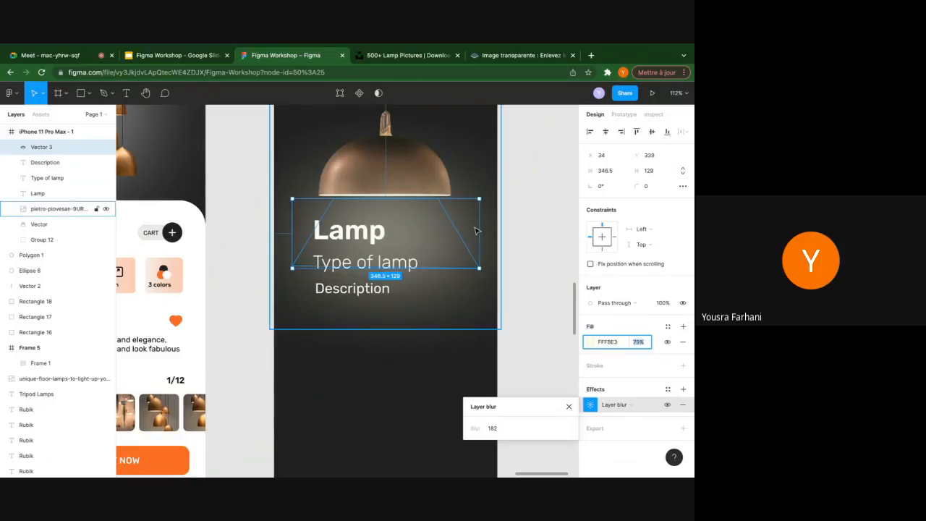
{"action": "left_click_drag", "start_coordinate": [478, 225], "coordinate": [445, 224]}
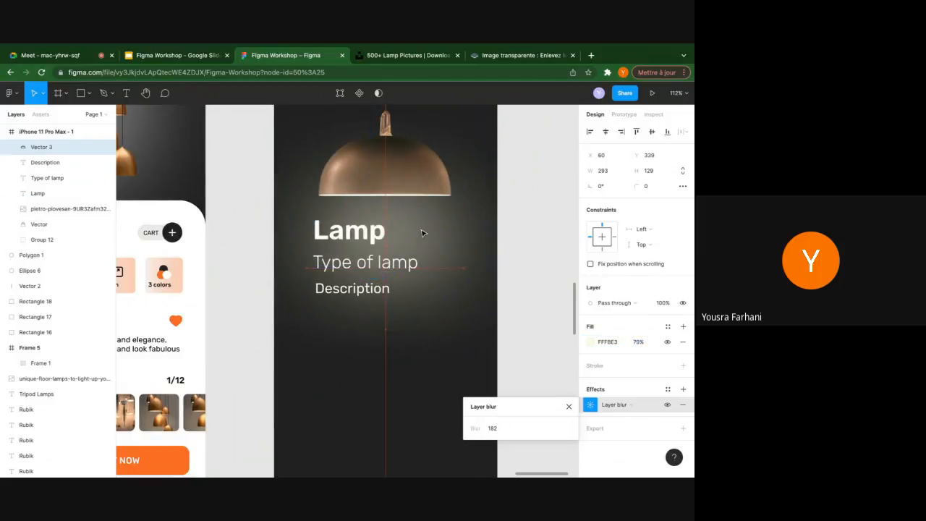
Bring the dome lamp image to the front, above the glow shape
{"action": "left_click", "coordinate": [400, 172]}
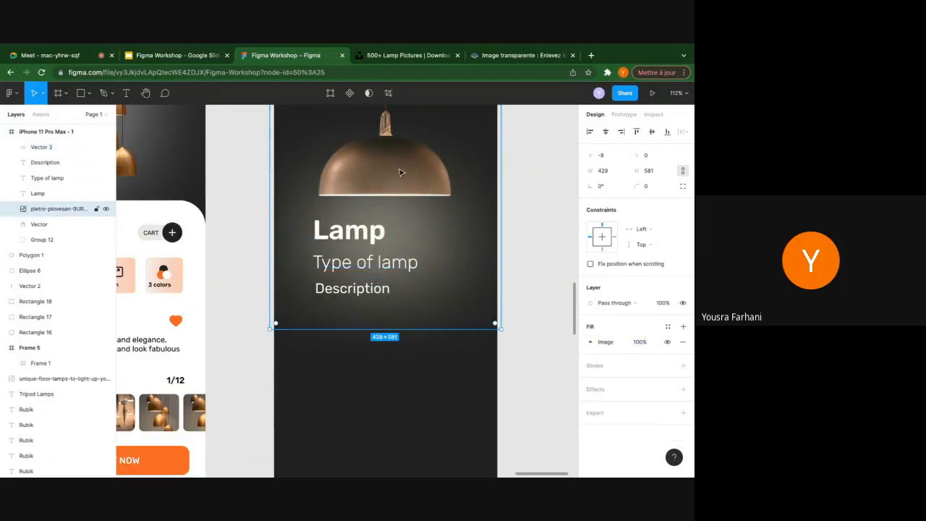
{"action": "right_click", "coordinate": [400, 172]}
{"action": "left_click", "coordinate": [434, 241]}
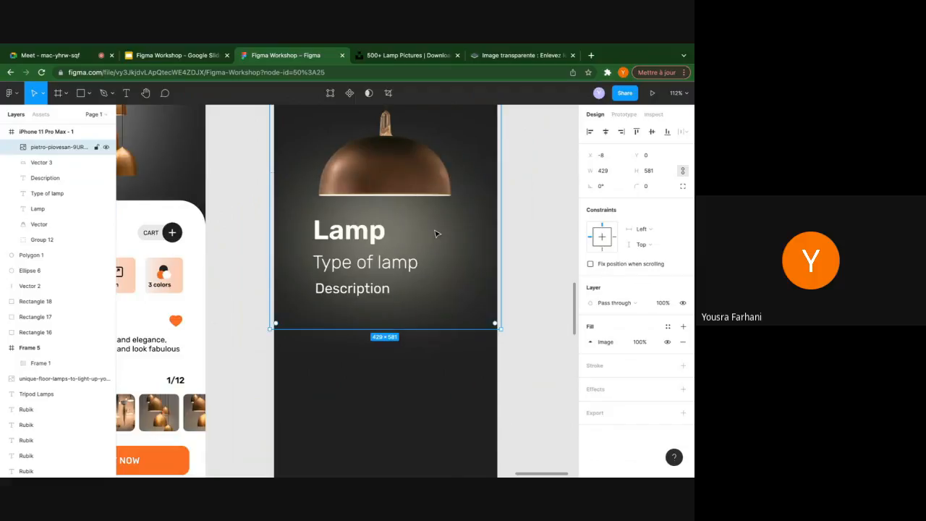
{"action": "scroll", "coordinate": [434, 233], "scroll_direction": "down", "scroll_amount": 5}
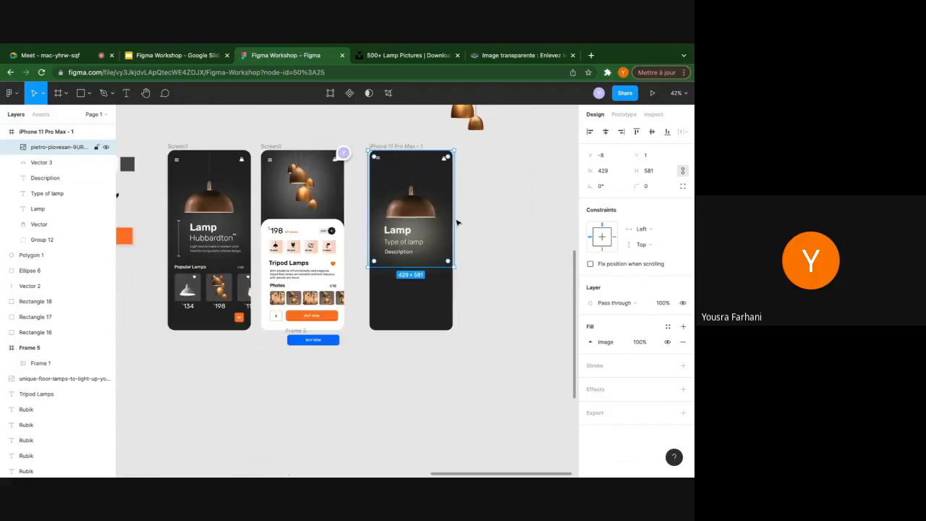
{"action": "left_click", "coordinate": [477, 215]}
{"action": "left_click", "coordinate": [414, 213]}
{"action": "scroll", "coordinate": [430, 269], "scroll_direction": "up", "scroll_amount": 2}
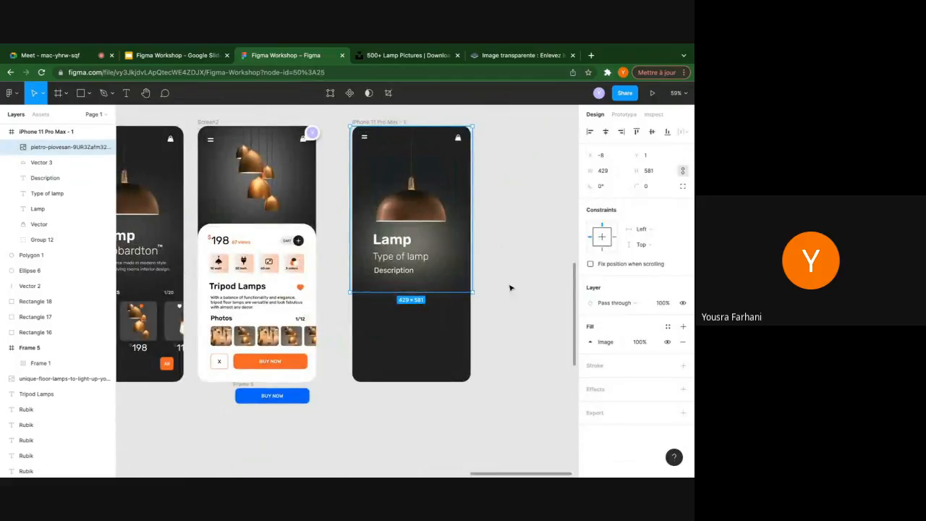
Reduce the fill opacity of the glow shape below the lamp to 61%
{"action": "left_click", "coordinate": [41, 163]}
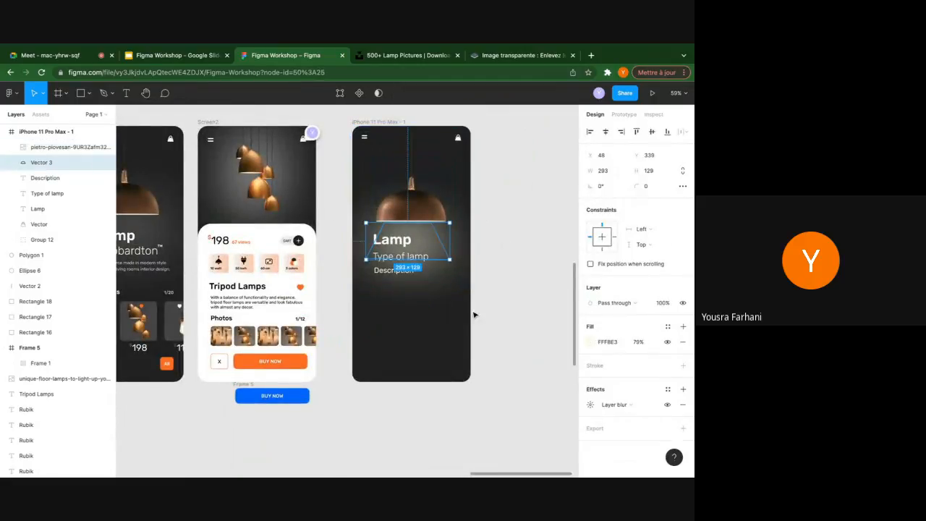
{"action": "left_click", "coordinate": [637, 342]}
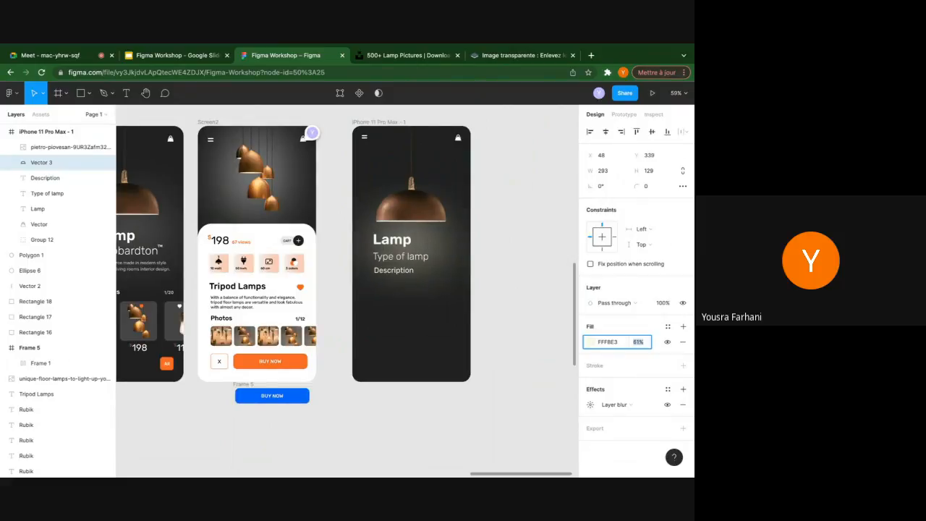
{"action": "left_click", "coordinate": [496, 203]}
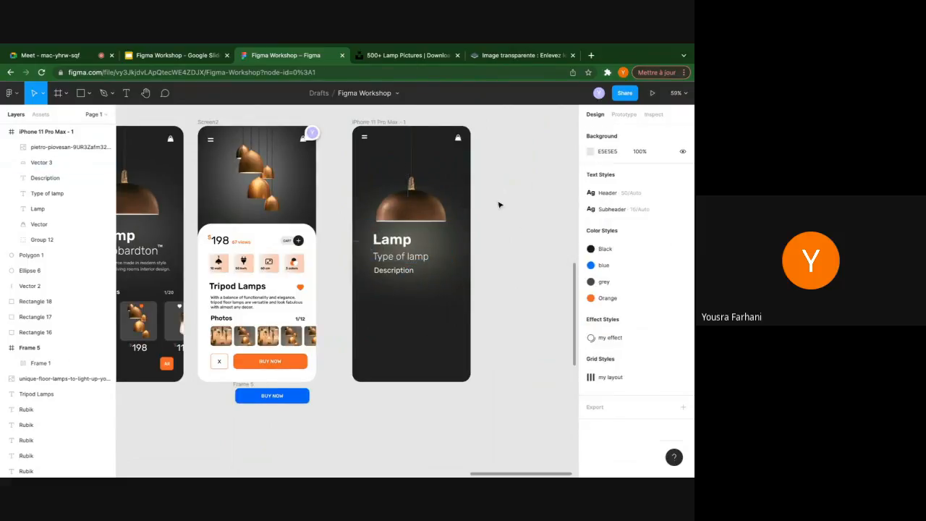
{"action": "scroll", "coordinate": [434, 217], "scroll_direction": "up", "scroll_amount": 5}
{"action": "scroll", "coordinate": [363, 266], "scroll_direction": "down", "scroll_amount": 2}
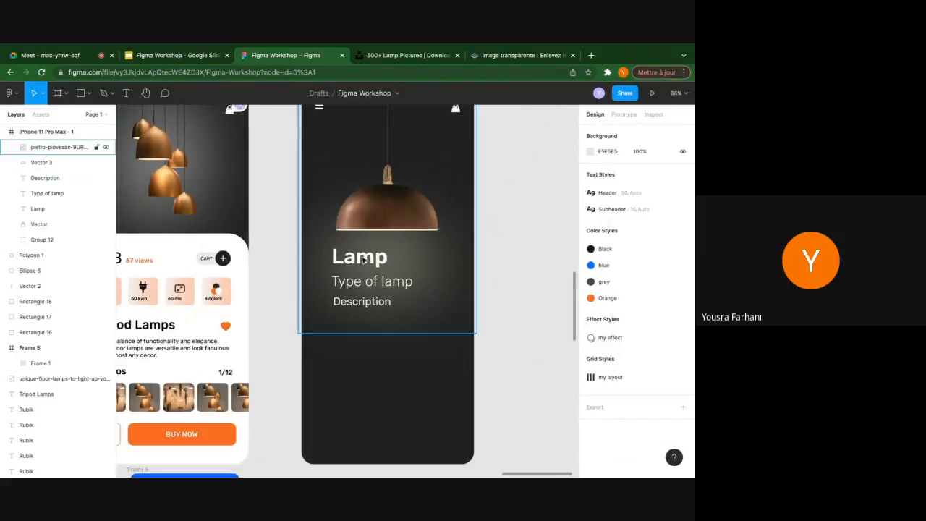
Draw a vertical line about 249 long beside the Lamp, Type of lamp and Description texts
{"action": "left_click", "coordinate": [367, 263]}
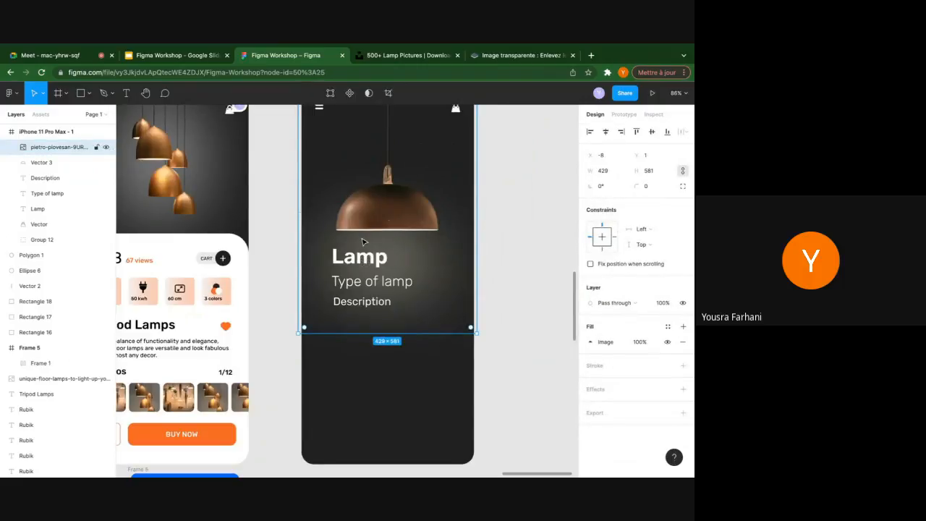
{"action": "left_click", "coordinate": [509, 248]}
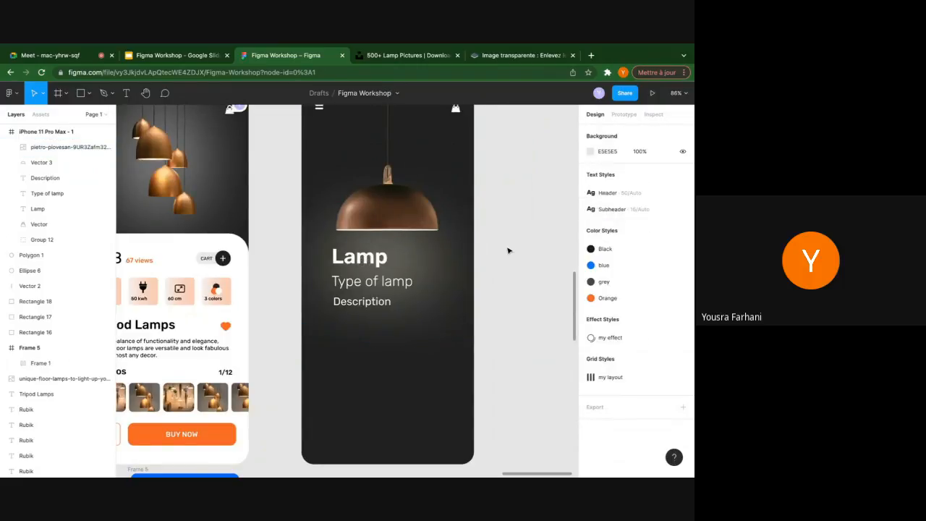
{"action": "left_click", "coordinate": [87, 93]}
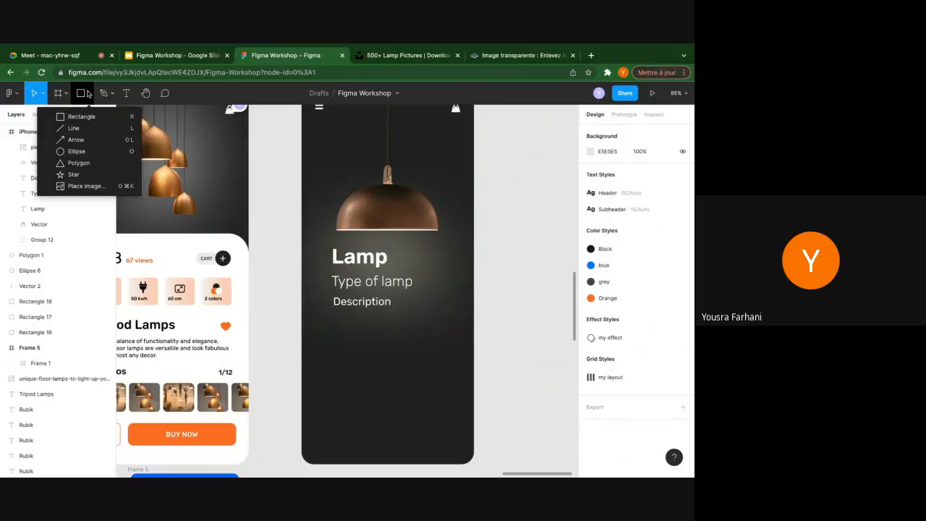
{"action": "left_click", "coordinate": [76, 128]}
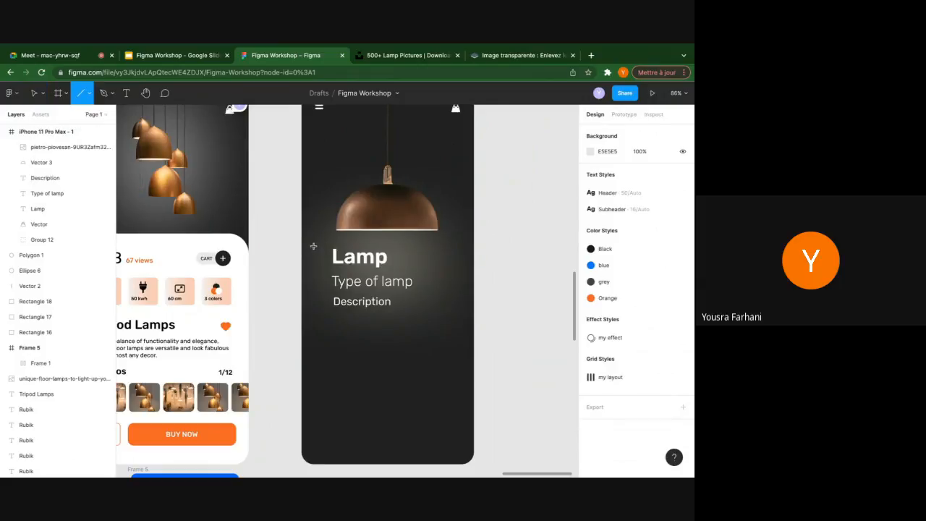
{"action": "left_click_drag", "start_coordinate": [315, 246], "coordinate": [315, 351]}
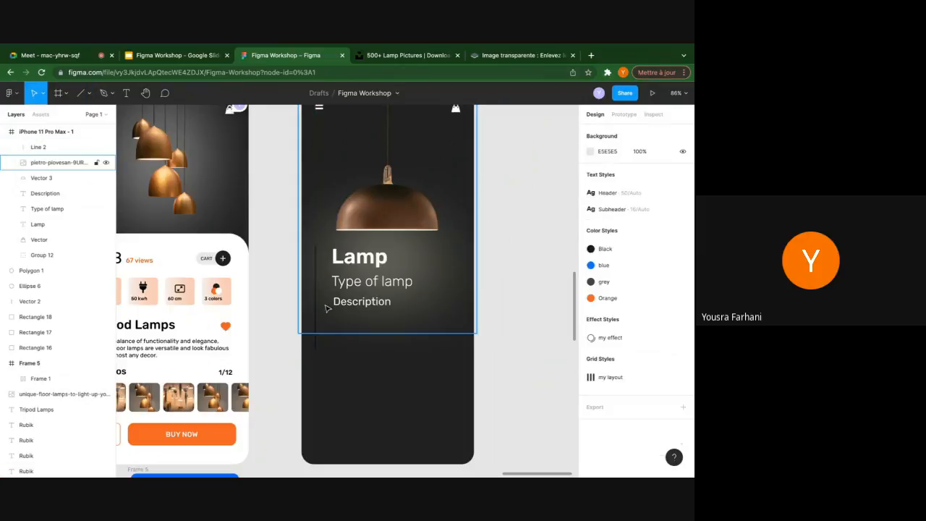
Set the vertical line's stroke color to white FFFFFF and give it Round end caps
{"action": "left_click", "coordinate": [591, 366]}
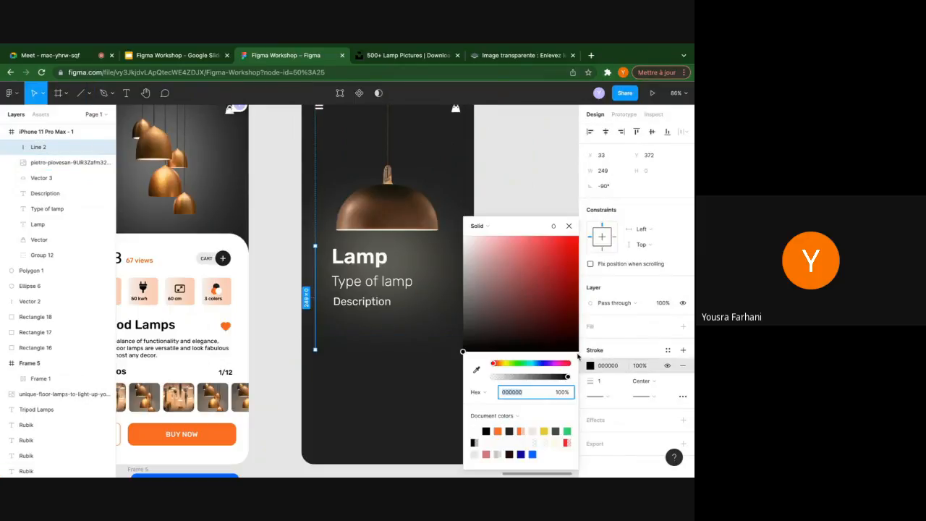
{"action": "left_click_drag", "start_coordinate": [492, 275], "coordinate": [419, 187]}
{"action": "left_click", "coordinate": [609, 398]}
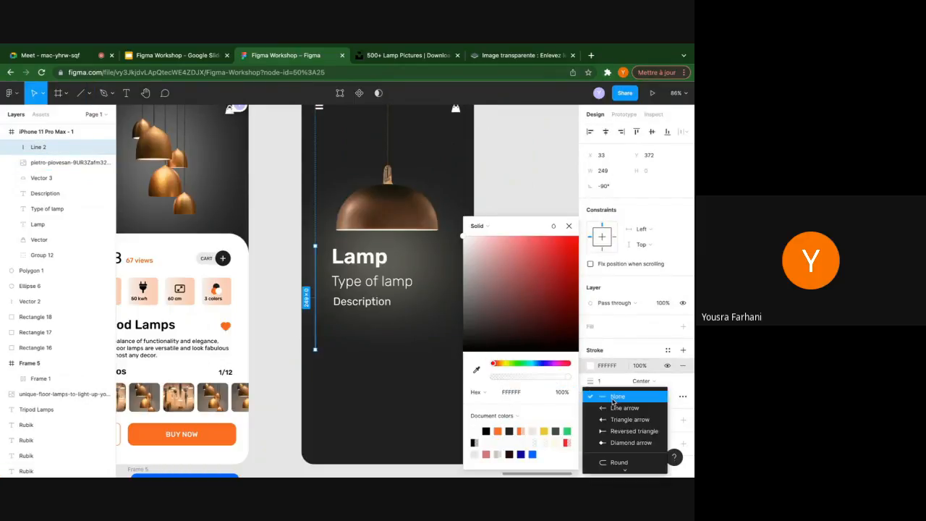
{"action": "left_click", "coordinate": [613, 458]}
{"action": "left_click", "coordinate": [645, 399]}
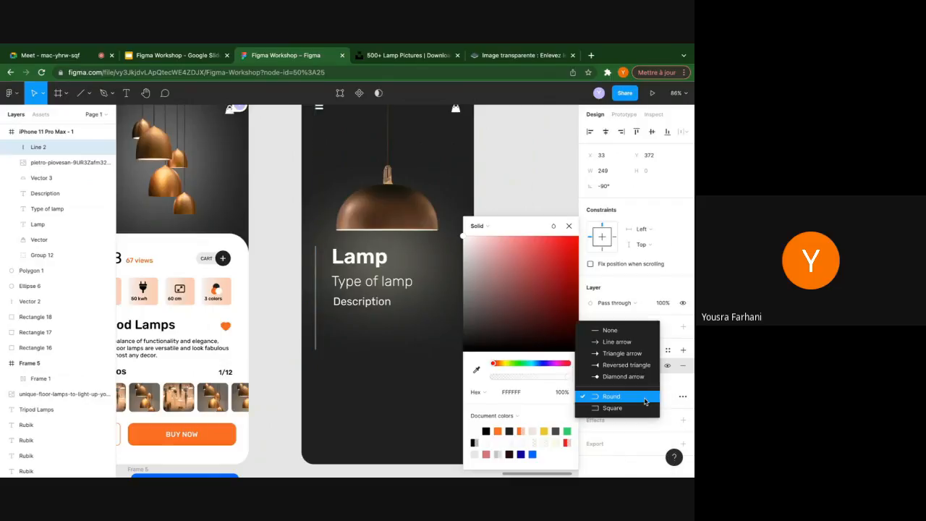
{"action": "left_click", "coordinate": [348, 282]}
Move the vertical line slightly to X 38 beside the Lamp texts and reduce its stroke opacity to 82%
{"action": "scroll", "coordinate": [348, 282], "scroll_direction": "up", "scroll_amount": 5}
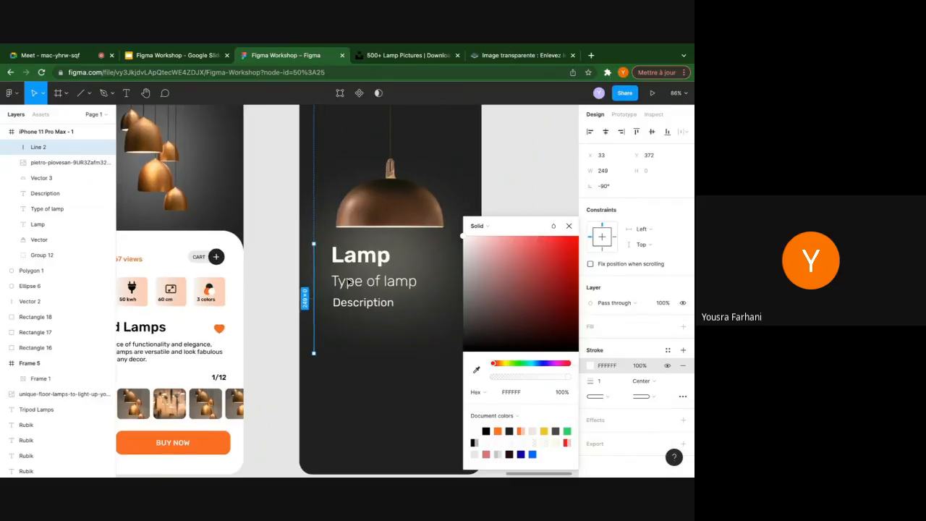
{"action": "scroll", "coordinate": [229, 239], "scroll_direction": "down", "scroll_amount": 3}
{"action": "left_click", "coordinate": [192, 235]}
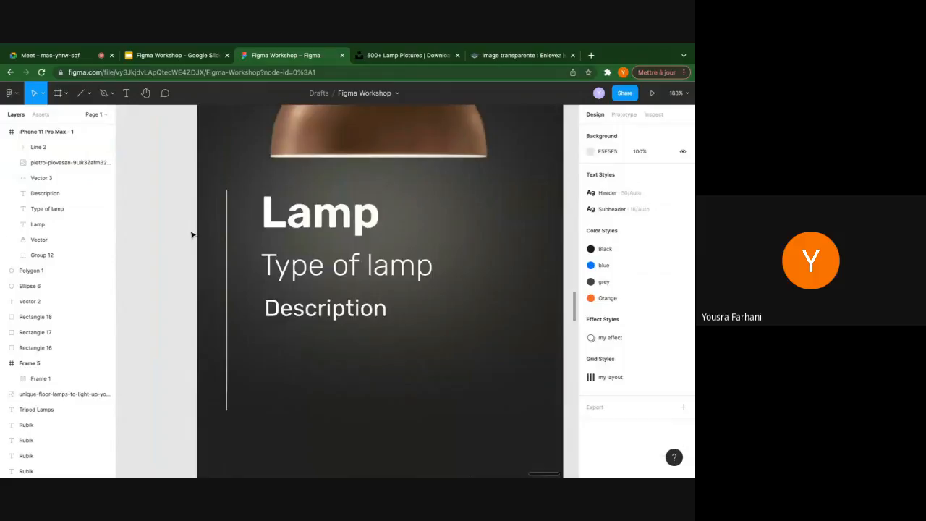
{"action": "left_click", "coordinate": [227, 240]}
{"action": "left_click_drag", "start_coordinate": [227, 240], "coordinate": [232, 230]}
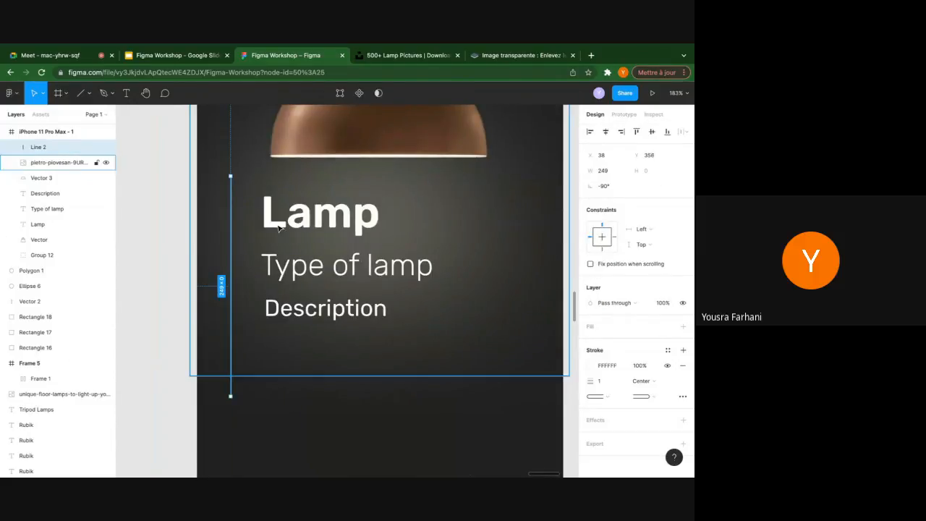
{"action": "left_click", "coordinate": [640, 365]}
{"action": "key", "text": "Down"}
{"action": "key", "text": "Down"}
{"action": "key", "text": "Down"}
{"action": "key", "text": "Down"}
{"action": "key", "text": "Down"}
{"action": "key", "text": "Down"}
{"action": "key", "text": "Down"}
{"action": "key", "text": "Down"}
{"action": "key", "text": "Down"}
{"action": "key", "text": "Down"}
{"action": "key", "text": "Down"}
{"action": "key", "text": "Down"}
{"action": "key", "text": "Down"}
{"action": "key", "text": "Down"}
{"action": "key", "text": "Down"}
{"action": "key", "text": "Down"}
{"action": "key", "text": "Down"}
{"action": "key", "text": "Down"}
{"action": "key", "text": "Down"}
{"action": "key", "text": "Down"}
{"action": "key", "text": "Down"}
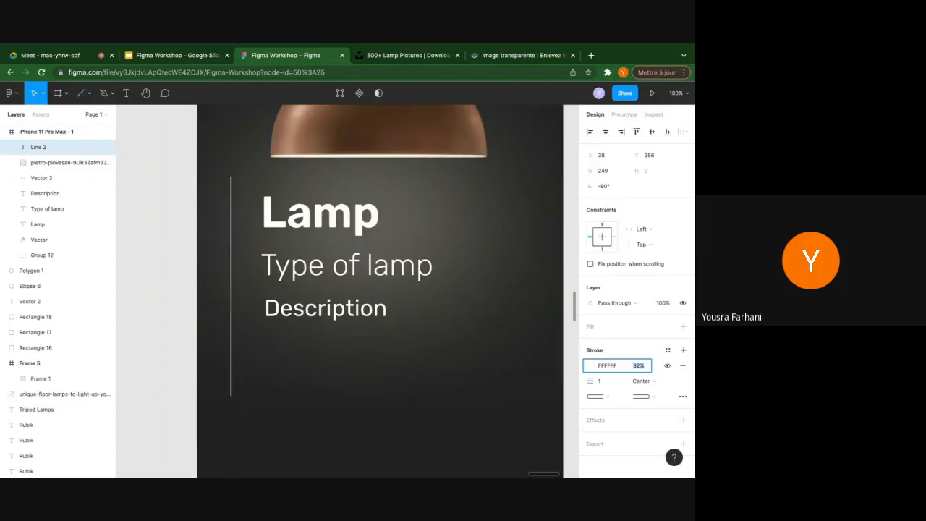
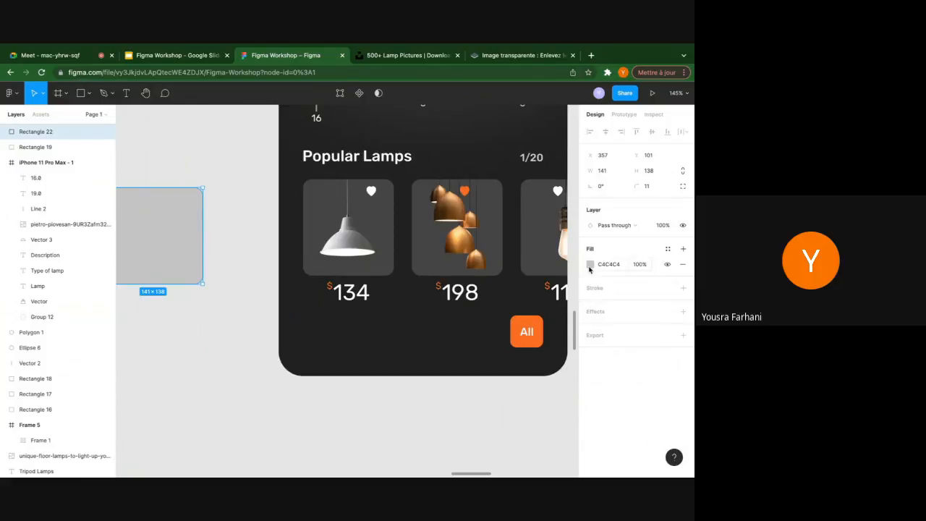
Fill the loose rounded rectangle with the dark gray 464545 sampled from a Popular Lamps card
{"action": "left_click", "coordinate": [476, 370]}
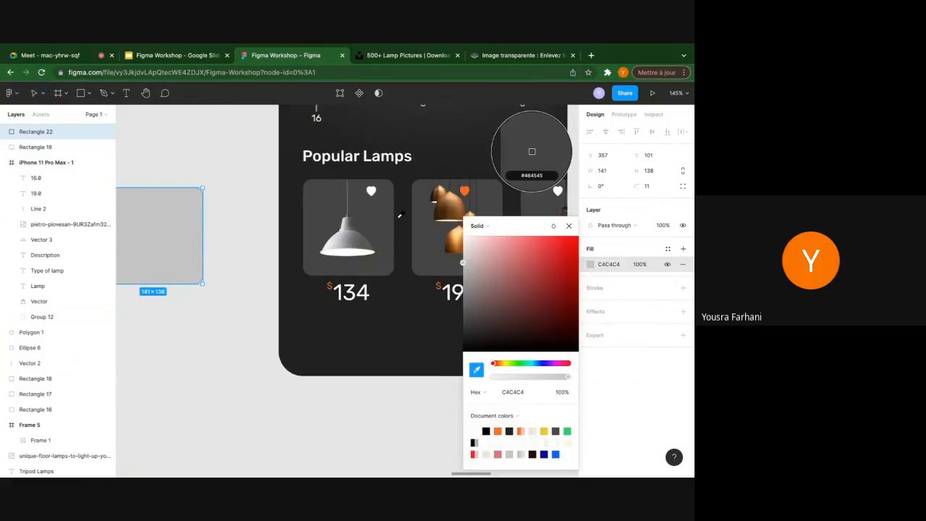
{"action": "left_click", "coordinate": [390, 226]}
{"action": "left_click", "coordinate": [257, 187]}
{"action": "scroll", "coordinate": [258, 187], "scroll_direction": "left", "scroll_amount": 3}
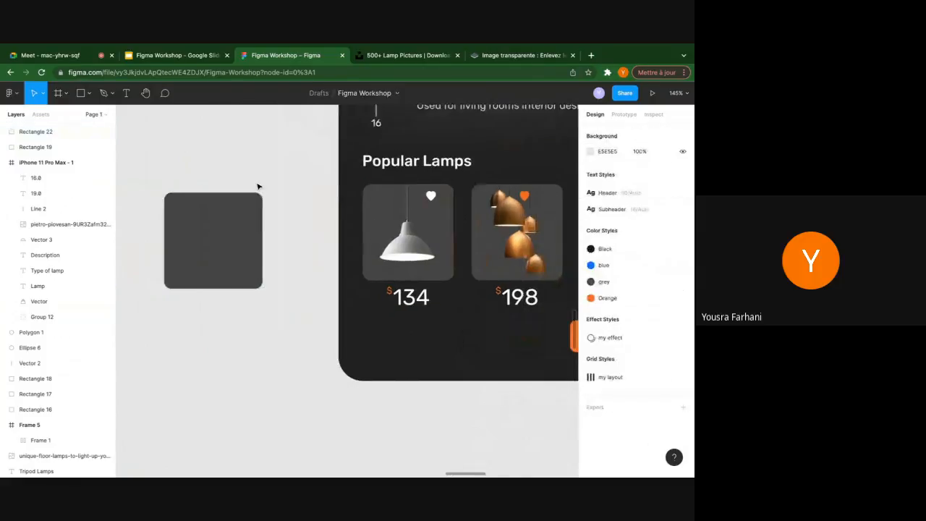
{"action": "left_click", "coordinate": [257, 192]}
Bring the hanging bulb image over to the dark rounded rectangle and scale it down to 133 × 173
{"action": "scroll", "coordinate": [257, 194], "scroll_direction": "down", "scroll_amount": 2}
{"action": "scroll", "coordinate": [255, 199], "scroll_direction": "left", "scroll_amount": 3}
{"action": "scroll", "coordinate": [255, 200], "scroll_direction": "down", "scroll_amount": 10}
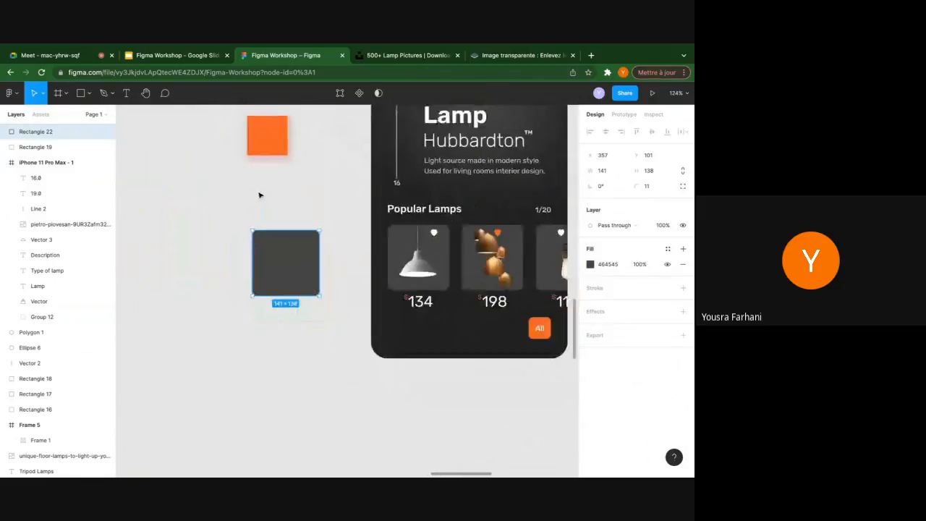
{"action": "scroll", "coordinate": [235, 155], "scroll_direction": "down", "scroll_amount": 5}
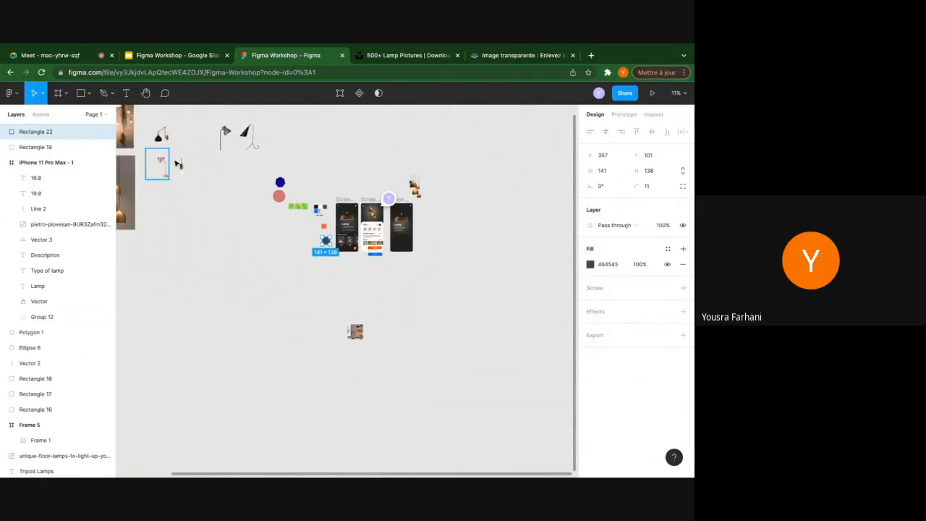
{"action": "left_click", "coordinate": [320, 246]}
{"action": "scroll", "coordinate": [321, 246], "scroll_direction": "up", "scroll_amount": 5}
{"action": "scroll", "coordinate": [320, 246], "scroll_direction": "up", "scroll_amount": 5}
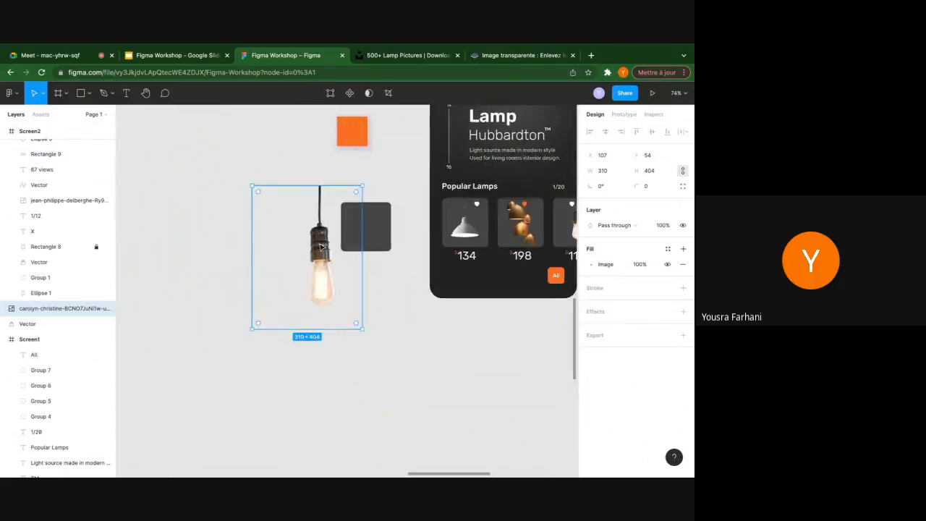
{"action": "left_click_drag", "start_coordinate": [362, 185], "coordinate": [378, 220]}
Bring the hanging bulb image to the front, above the dark rounded rectangle
{"action": "right_click", "coordinate": [377, 219]}
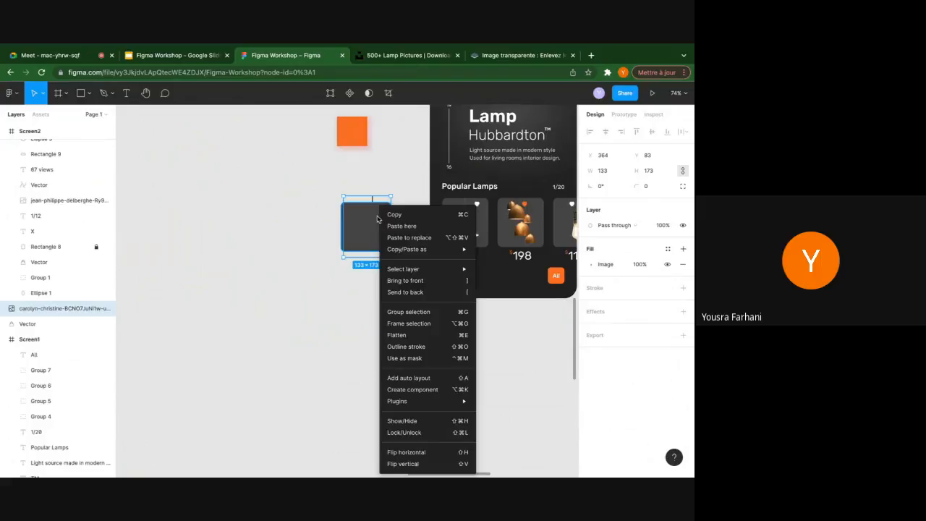
{"action": "left_click", "coordinate": [404, 291]}
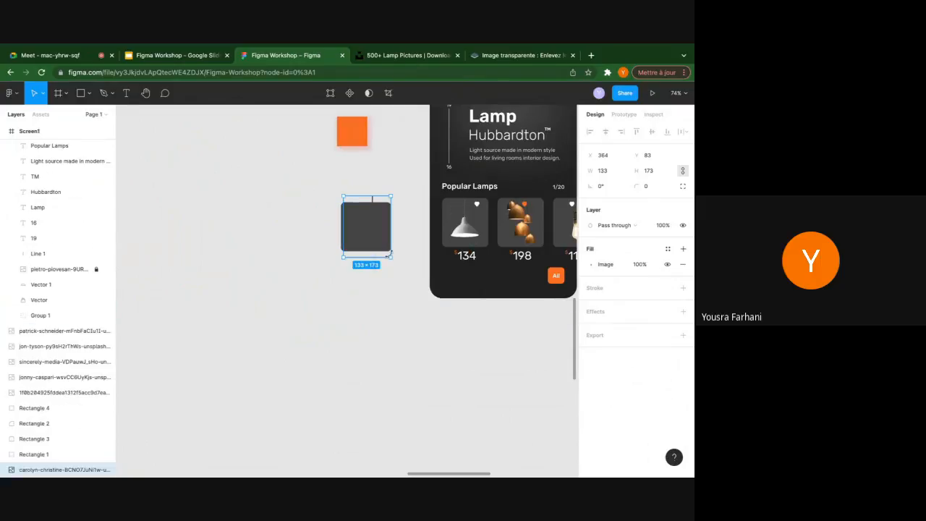
{"action": "right_click", "coordinate": [371, 204]}
{"action": "left_click", "coordinate": [397, 282]}
Shrink the bulb image to fit inside the dark card and center it with its cord at the card's upper edge
{"action": "scroll", "coordinate": [380, 234], "scroll_direction": "up", "scroll_amount": 5, "text": "ctrl"}
{"action": "left_click_drag", "start_coordinate": [406, 142], "coordinate": [393, 158]}
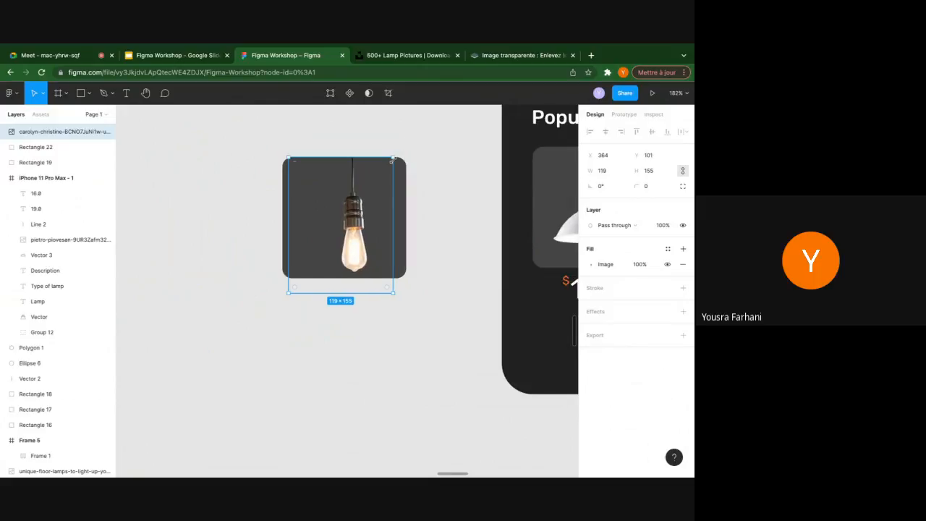
{"action": "left_click_drag", "start_coordinate": [359, 236], "coordinate": [350, 236]}
{"action": "scroll", "coordinate": [350, 236], "scroll_direction": "down", "scroll_amount": 3, "text": "ctrl"}
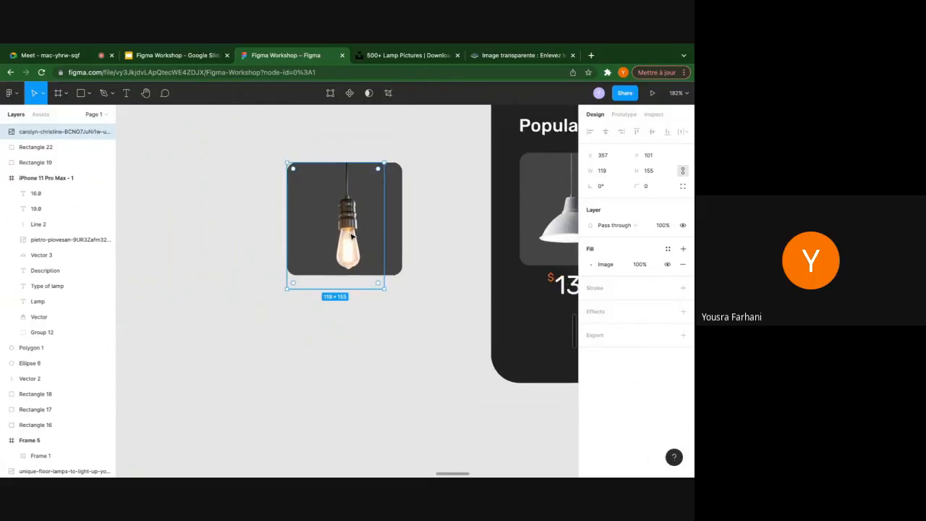
{"action": "scroll", "coordinate": [353, 237], "scroll_direction": "up", "scroll_amount": 3, "text": "ctrl"}
{"action": "left_click_drag", "start_coordinate": [381, 162], "coordinate": [361, 181]}
{"action": "left_click_drag", "start_coordinate": [329, 258], "coordinate": [339, 232]}
{"action": "left_click", "coordinate": [221, 234]}
{"action": "scroll", "coordinate": [221, 234], "scroll_direction": "down", "scroll_amount": 5, "text": "ctrl"}
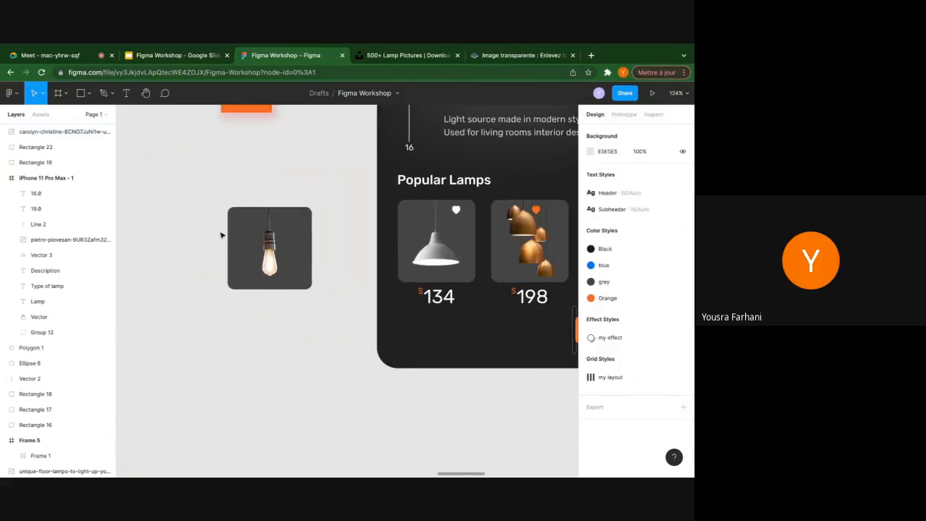
Launch the Iconify plugin and search its icons for "heart"
{"action": "scroll", "coordinate": [275, 209], "scroll_direction": "up", "scroll_amount": 3, "text": "ctrl"}
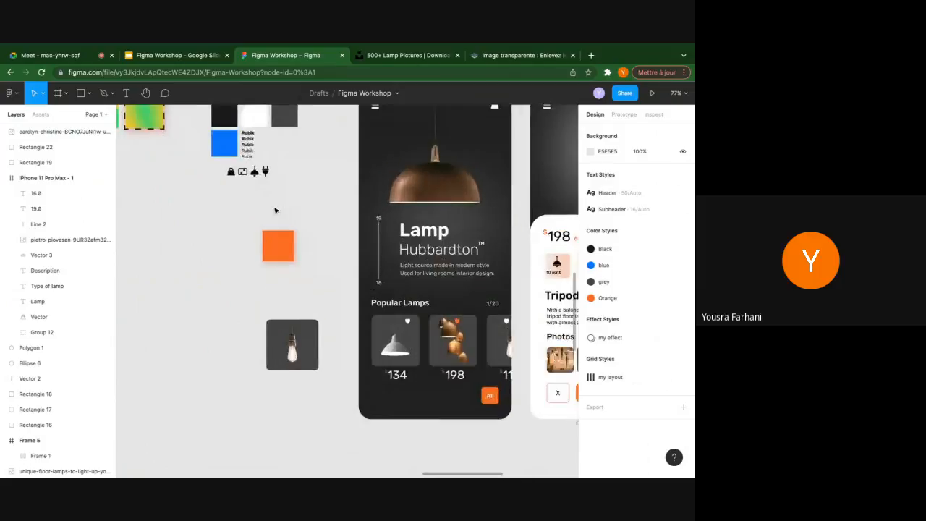
{"action": "scroll", "coordinate": [159, 239], "scroll_direction": "left", "scroll_amount": 3}
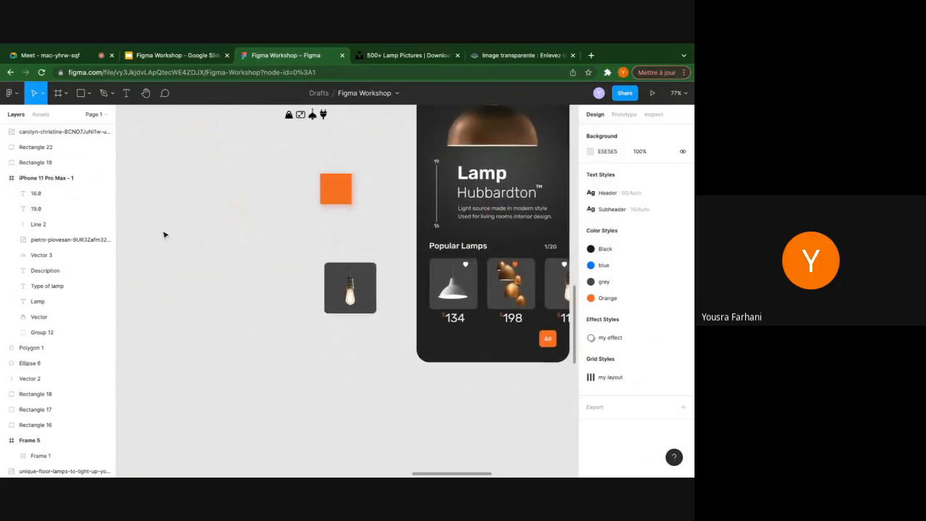
{"action": "right_click", "coordinate": [170, 223]}
{"action": "mouse_move", "coordinate": [215, 296]}
{"action": "left_click", "coordinate": [279, 295]}
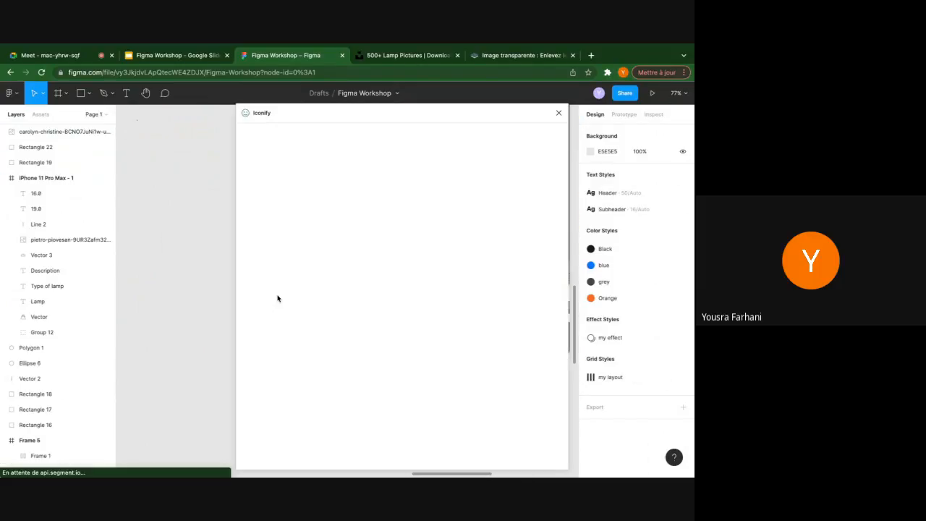
{"action": "left_click", "coordinate": [282, 183]}
{"action": "type", "text": "heart"}
{"action": "key", "text": "Return"}
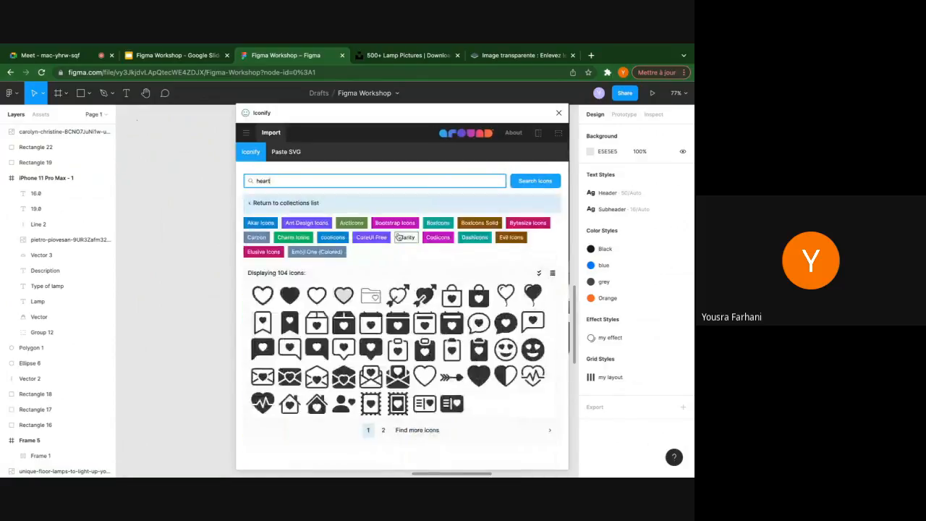
Import the ant-design:heart-filled icon in white #fff and close the plugin
{"action": "left_click", "coordinate": [285, 294]}
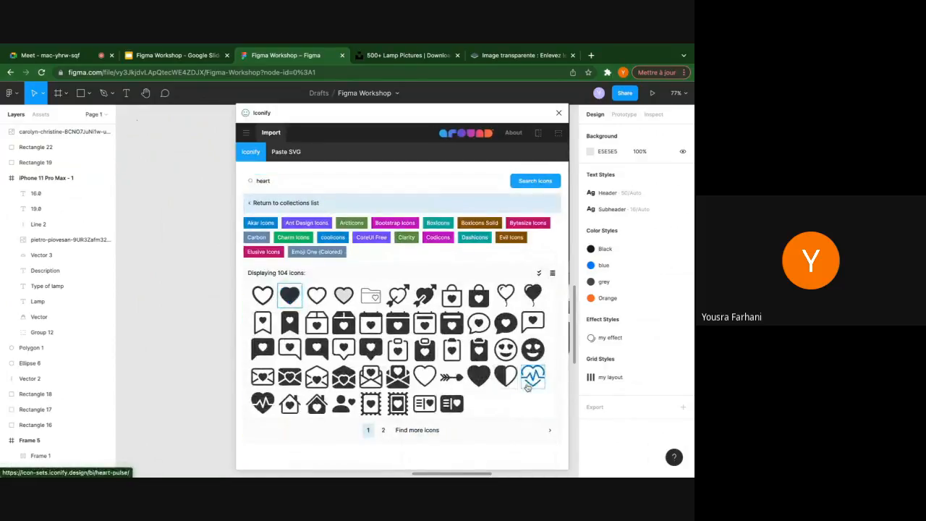
{"action": "left_click", "coordinate": [293, 292]}
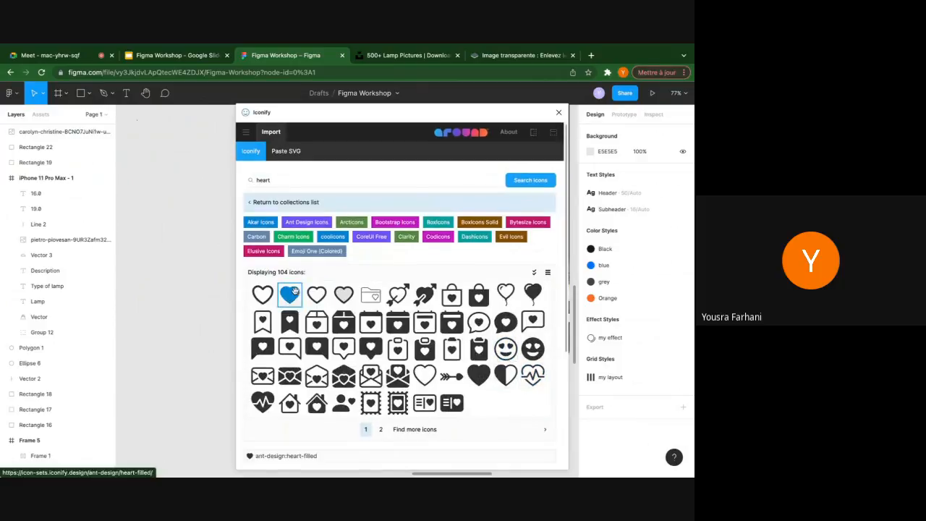
{"action": "scroll", "coordinate": [295, 290], "scroll_direction": "down", "scroll_amount": 5}
{"action": "left_click", "coordinate": [338, 352]}
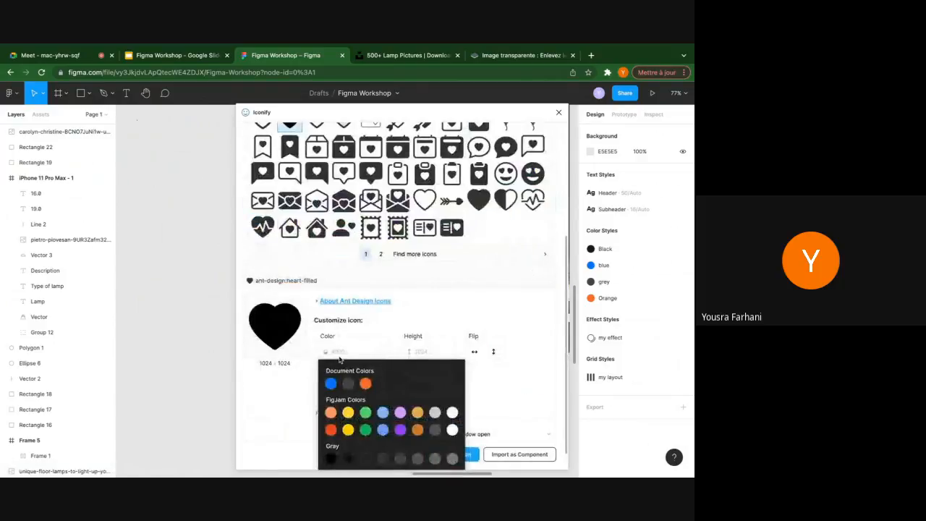
{"action": "left_click", "coordinate": [452, 431]}
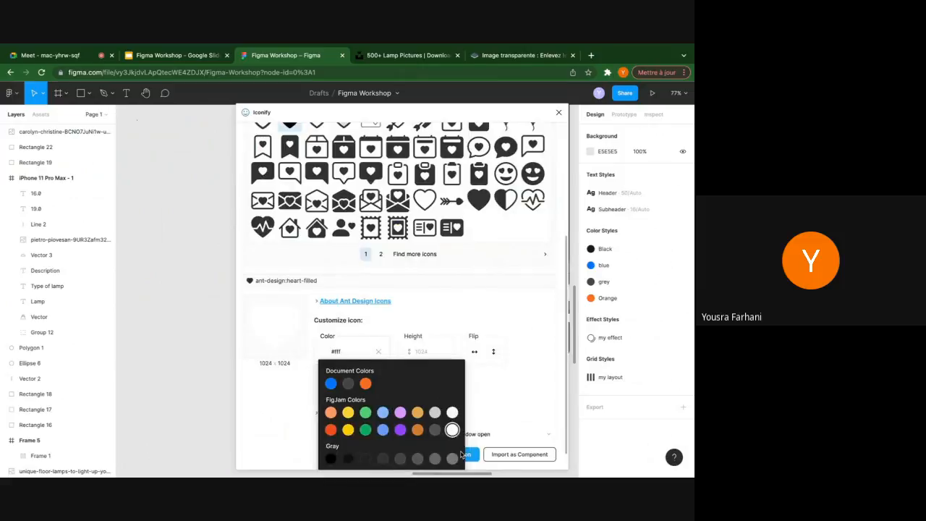
{"action": "left_click", "coordinate": [470, 454]}
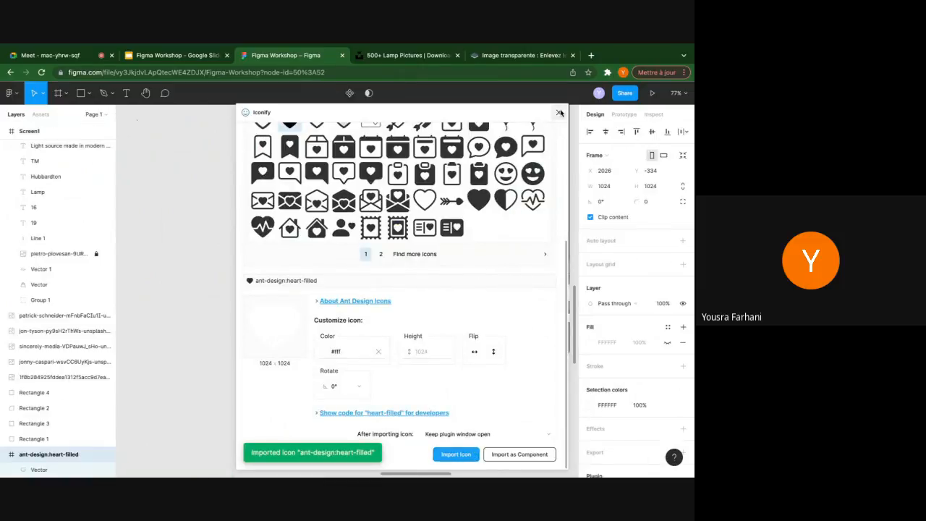
{"action": "left_click", "coordinate": [559, 113]}
Move the white heart to the empty canvas beside the bulb card and remove its surrounding icon frame
{"action": "scroll", "coordinate": [434, 246], "scroll_direction": "down", "scroll_amount": 5}
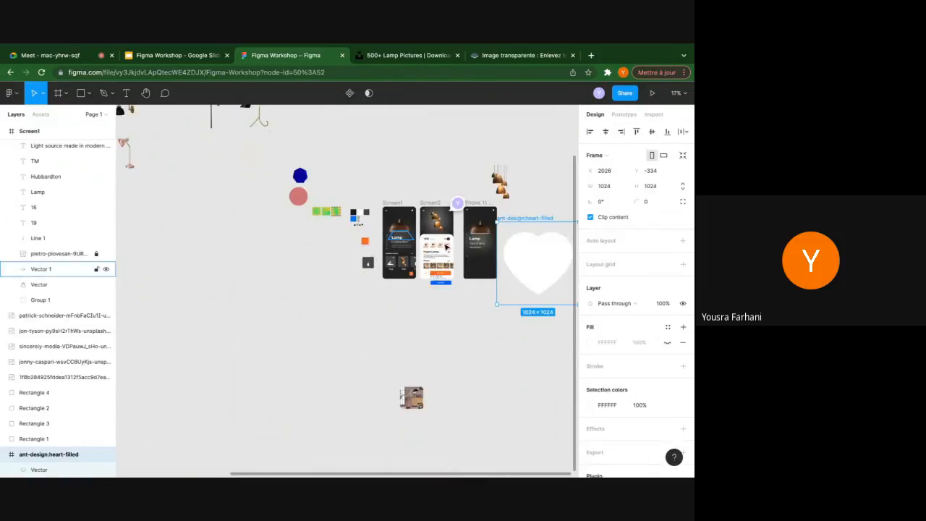
{"action": "left_click_drag", "start_coordinate": [547, 274], "coordinate": [321, 295]}
{"action": "scroll", "coordinate": [294, 293], "scroll_direction": "up", "scroll_amount": 1}
{"action": "left_click", "coordinate": [293, 292]}
{"action": "left_click", "coordinate": [274, 233]}
{"action": "key", "text": "Delete"}
Shrink the white heart to about 93 × 83 and place it over the bulb card's upper part
{"action": "scroll", "coordinate": [320, 296], "scroll_direction": "up", "scroll_amount": 5}
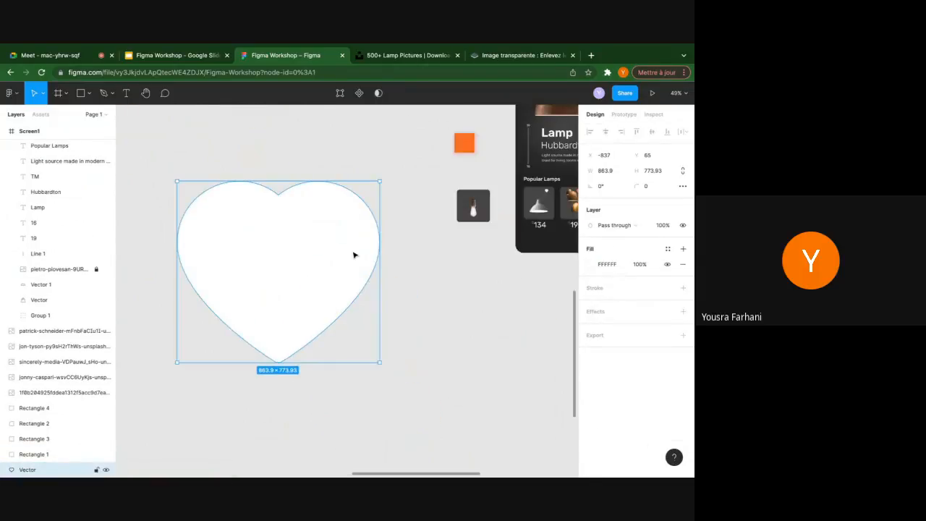
{"action": "left_click_drag", "start_coordinate": [381, 180], "coordinate": [451, 211]}
{"action": "scroll", "coordinate": [450, 210], "scroll_direction": "up", "scroll_amount": 3}
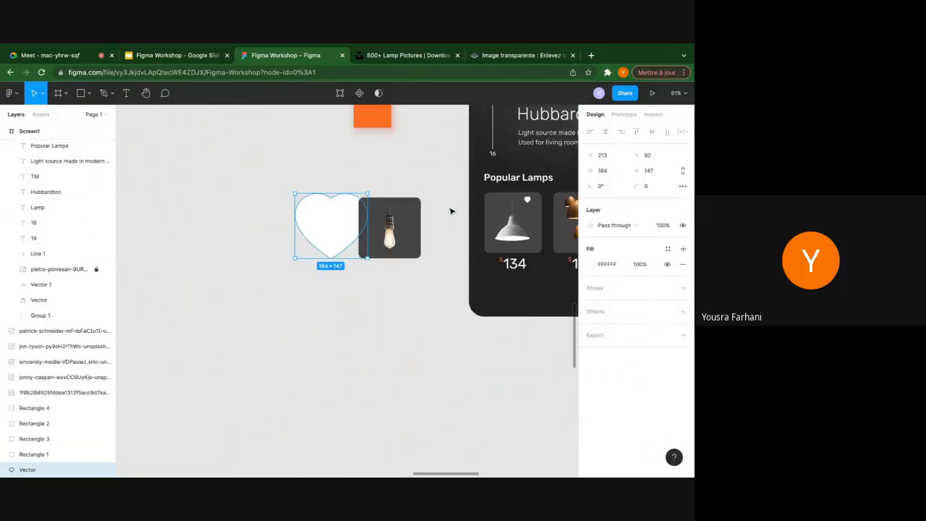
{"action": "left_click_drag", "start_coordinate": [368, 193], "coordinate": [409, 208]}
{"action": "scroll", "coordinate": [409, 208], "scroll_direction": "up", "scroll_amount": 5}
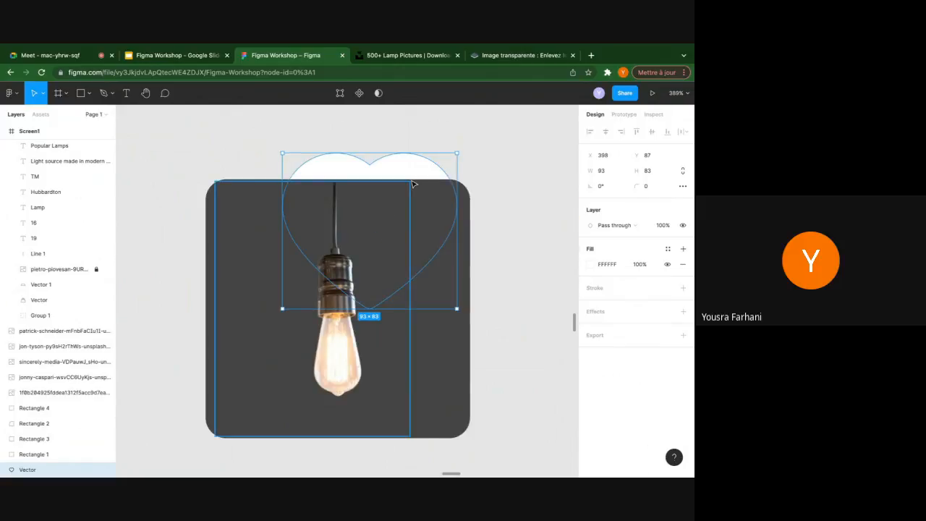
Bring the heart in front of the bulb card and shrink it to a small icon in the card's upper-right corner
{"action": "right_click", "coordinate": [416, 172]}
{"action": "left_click", "coordinate": [438, 233]}
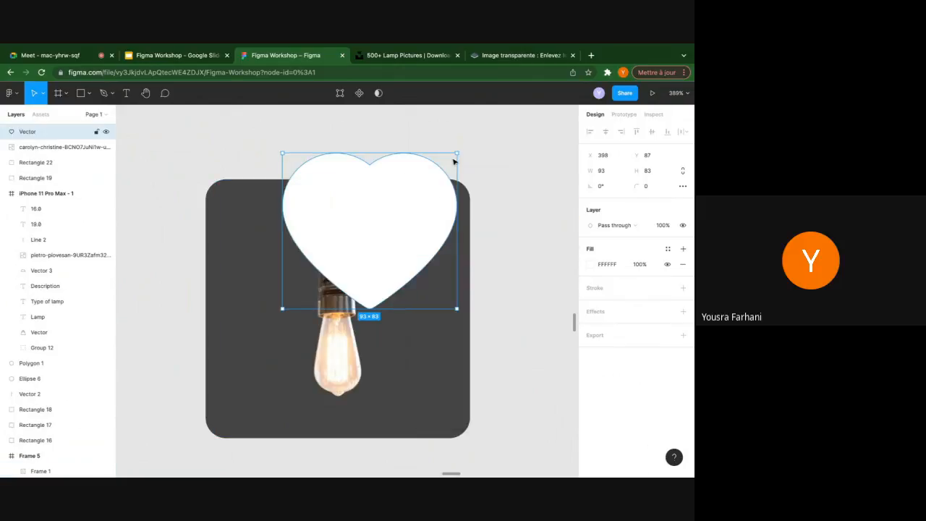
{"action": "left_click_drag", "start_coordinate": [456, 151], "coordinate": [438, 216]}
{"action": "left_click", "coordinate": [454, 159]}
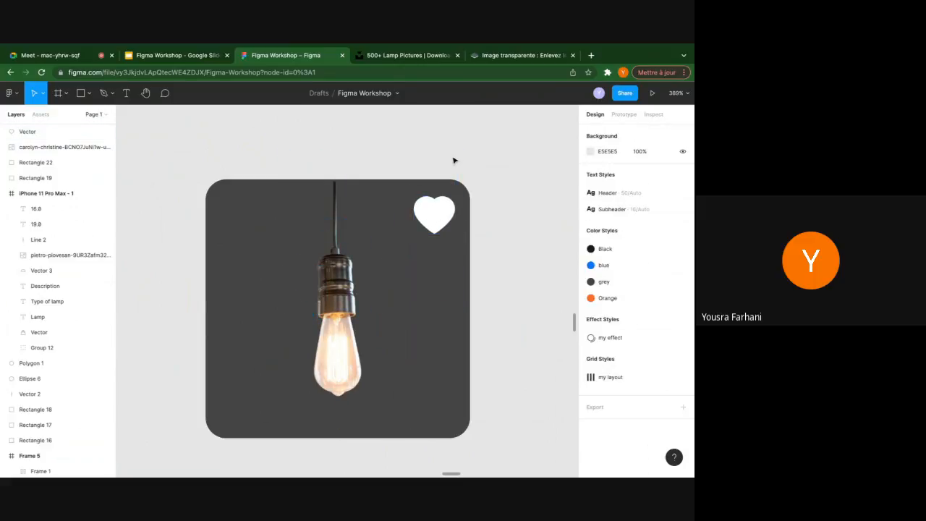
Add the price text "120" on the canvas just below the bulb card
{"action": "scroll", "coordinate": [439, 213], "scroll_direction": "down", "scroll_amount": 5}
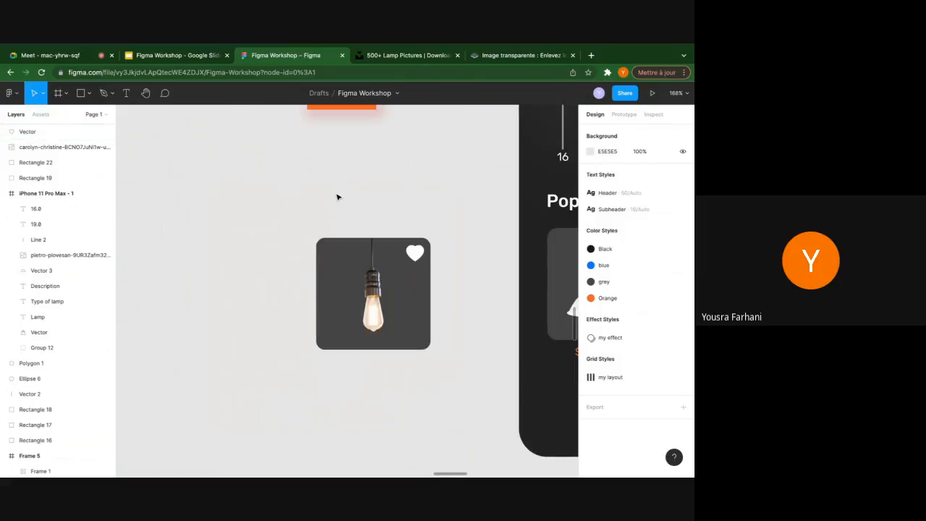
{"action": "scroll", "coordinate": [337, 197], "scroll_direction": "right", "scroll_amount": 2}
{"action": "scroll", "coordinate": [338, 197], "scroll_direction": "down", "scroll_amount": 1}
{"action": "key", "text": "t"}
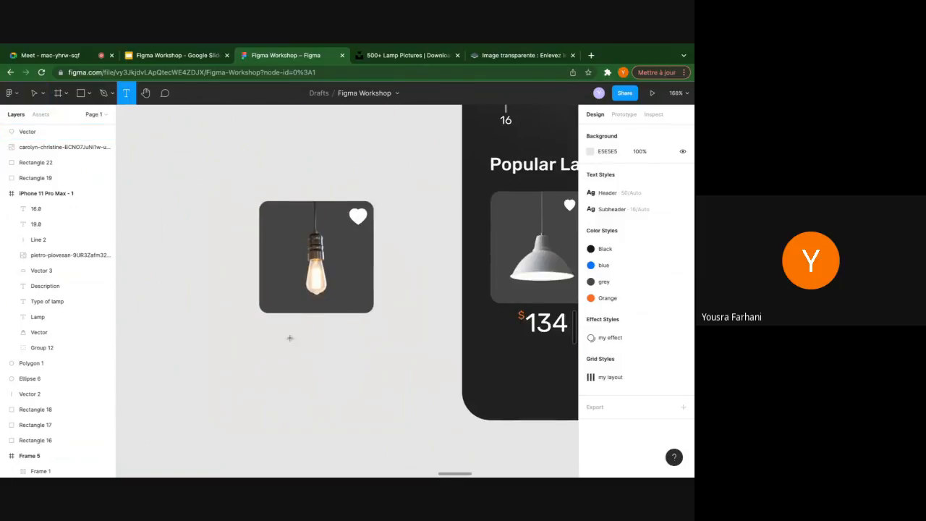
{"action": "left_click", "coordinate": [293, 327]}
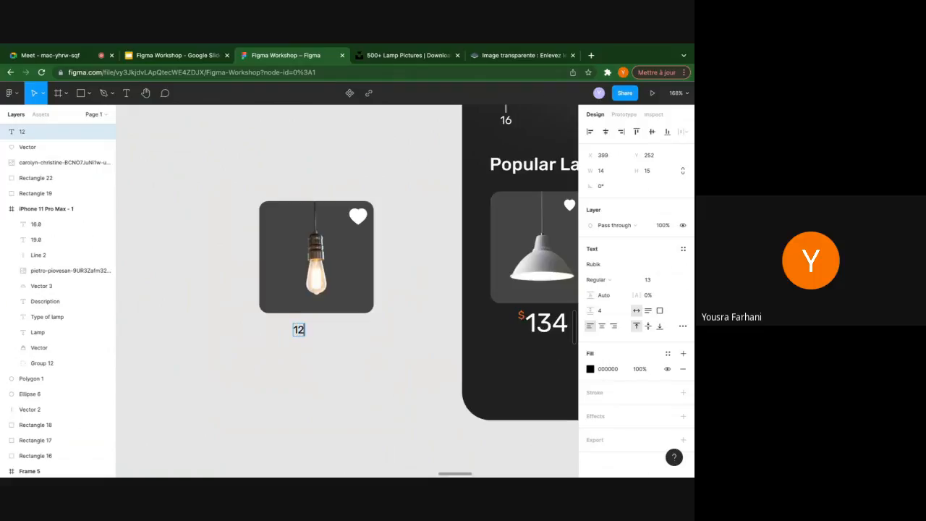
{"action": "key", "text": "Escape"}
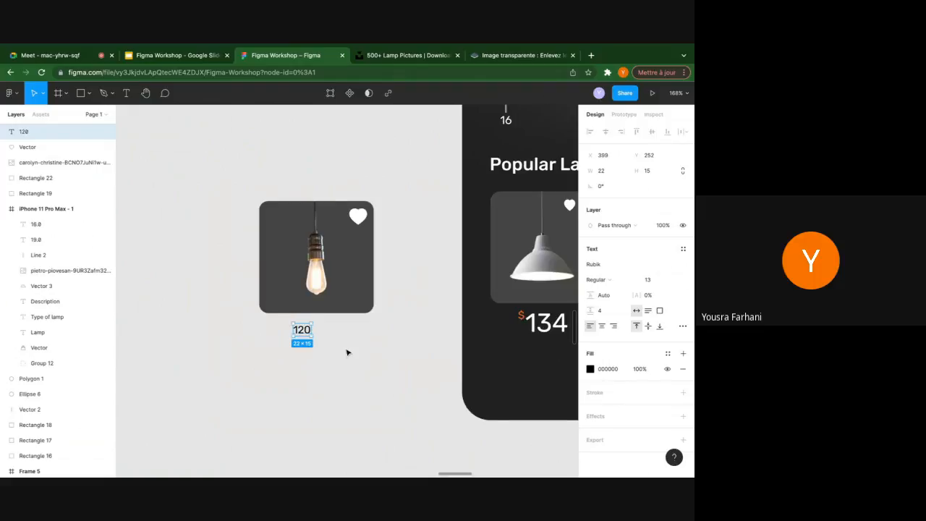
Set the "120" price text's font size to 34
{"action": "left_click", "coordinate": [644, 279]}
{"action": "type", "text": "14"}
{"action": "key", "text": "Return"}
{"action": "key", "text": "Up"}
{"action": "key", "text": "Up"}
{"action": "key", "text": "Up"}
{"action": "key", "text": "Up"}
{"action": "key", "text": "Up"}
{"action": "key", "text": "Up"}
{"action": "key", "text": "Up"}
{"action": "key", "text": "Up"}
{"action": "key", "text": "Up"}
{"action": "key", "text": "Up"}
{"action": "key", "text": "Up"}
{"action": "key", "text": "Up"}
{"action": "key", "text": "Up"}
{"action": "key", "text": "Up"}
{"action": "key", "text": "Up"}
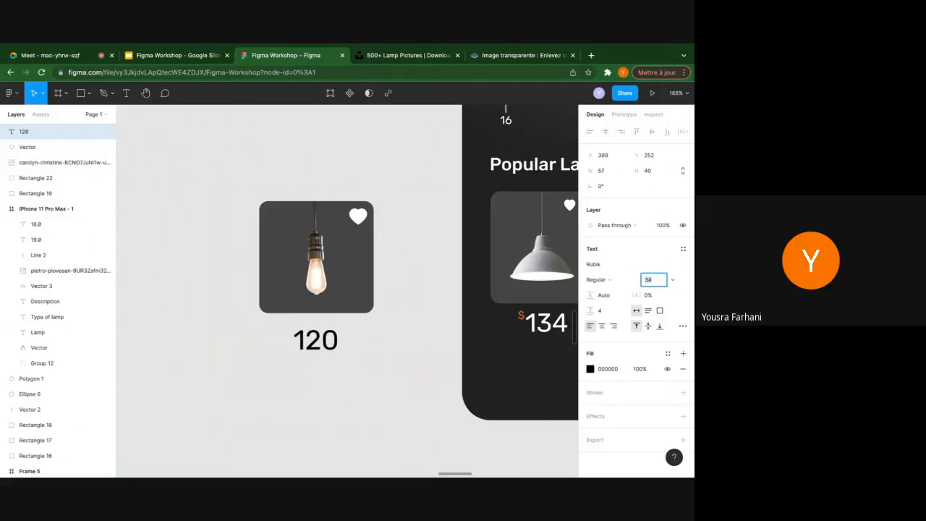
Color the "120" price text white FFFFFF and center it closely beneath the bulb card
{"action": "left_click", "coordinate": [591, 369]}
{"action": "type", "text": "ffffff"}
{"action": "key", "text": "Return"}
{"action": "left_click", "coordinate": [387, 284]}
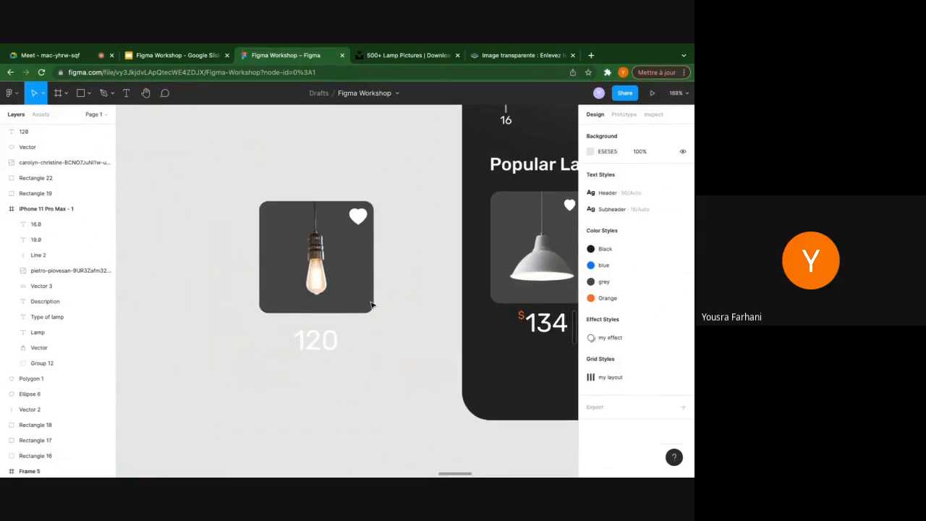
{"action": "left_click_drag", "start_coordinate": [321, 349], "coordinate": [324, 343]}
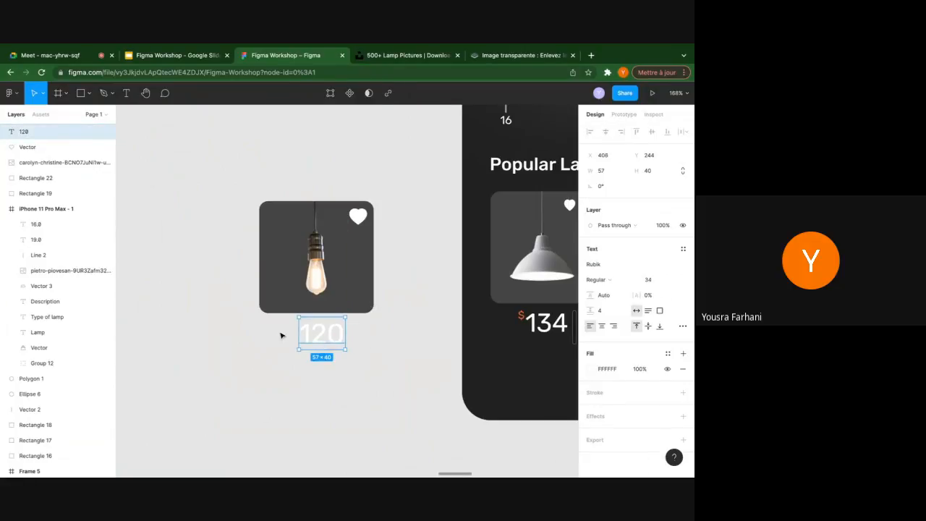
{"action": "left_click", "coordinate": [355, 364]}
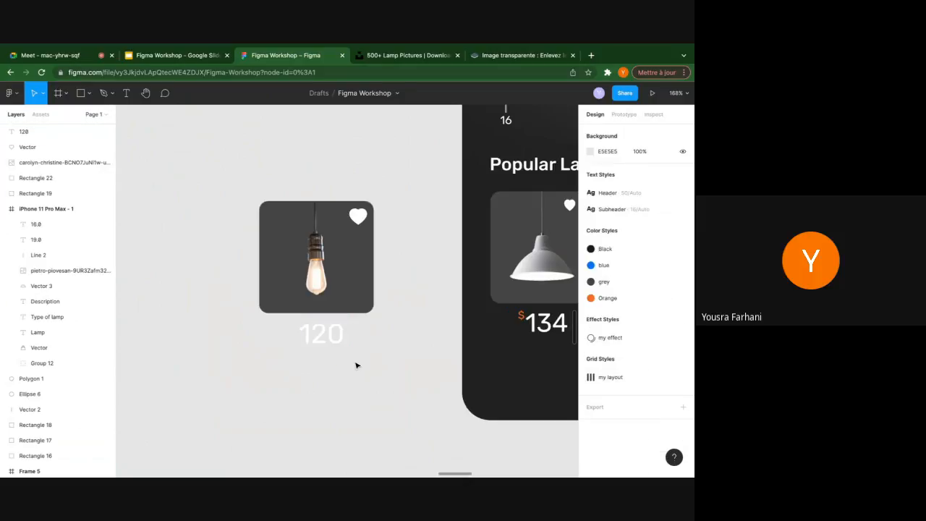
Group the card, bulb, heart and price, and move the group into the iPhone 11 Pro Max frame below the side line
{"action": "left_click_drag", "start_coordinate": [400, 168], "coordinate": [260, 357]}
{"action": "right_click", "coordinate": [331, 206]}
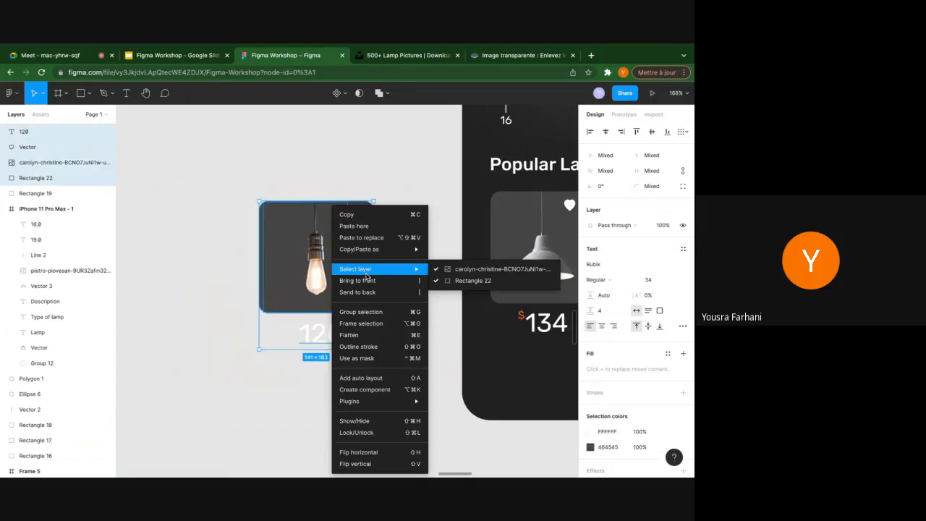
{"action": "left_click", "coordinate": [372, 312]}
{"action": "scroll", "coordinate": [374, 315], "scroll_direction": "down", "scroll_amount": 5}
{"action": "scroll", "coordinate": [374, 314], "scroll_direction": "down", "scroll_amount": 10}
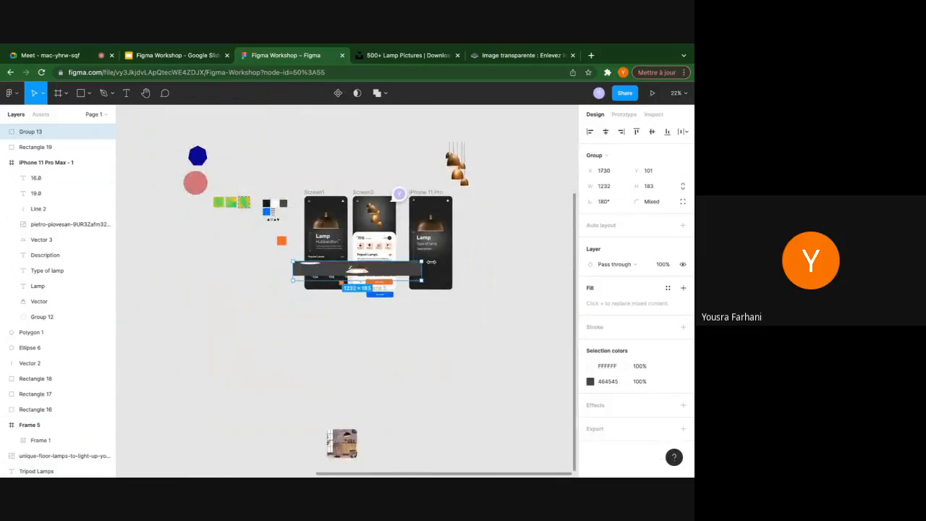
{"action": "left_click_drag", "start_coordinate": [288, 271], "coordinate": [407, 282]}
{"action": "scroll", "coordinate": [430, 271], "scroll_direction": "up", "scroll_amount": 3}
{"action": "scroll", "coordinate": [407, 282], "scroll_direction": "up", "scroll_amount": 2}
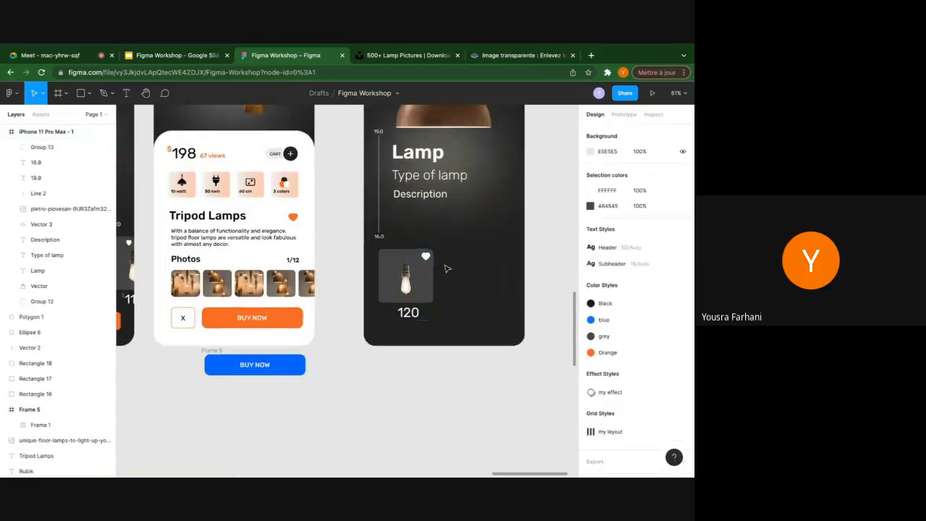
Duplicate the bulb card group twice into an evenly spaced row, with the third card cut off by the phone frame's edge
{"action": "left_click_drag", "start_coordinate": [420, 281], "coordinate": [539, 279]}
{"action": "left_click_drag", "start_coordinate": [54, 150], "coordinate": [57, 155]}
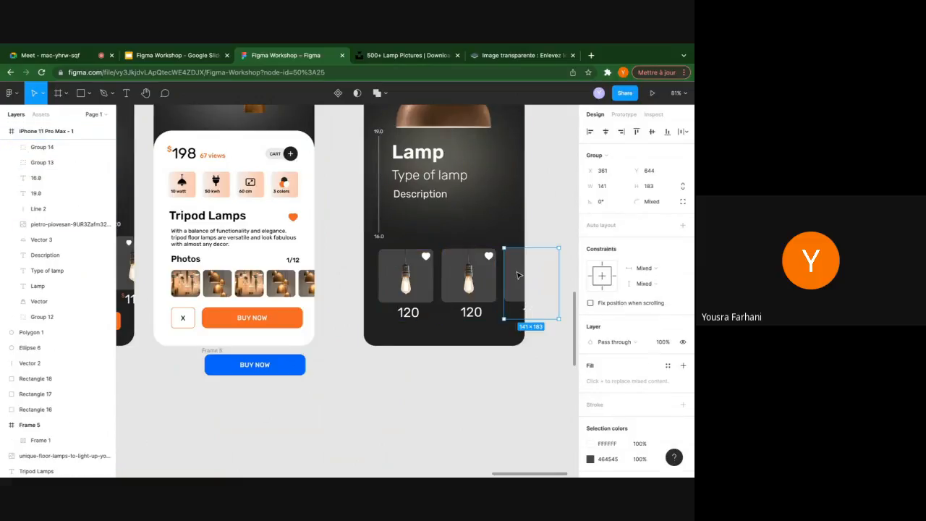
{"action": "key", "text": "Right"}
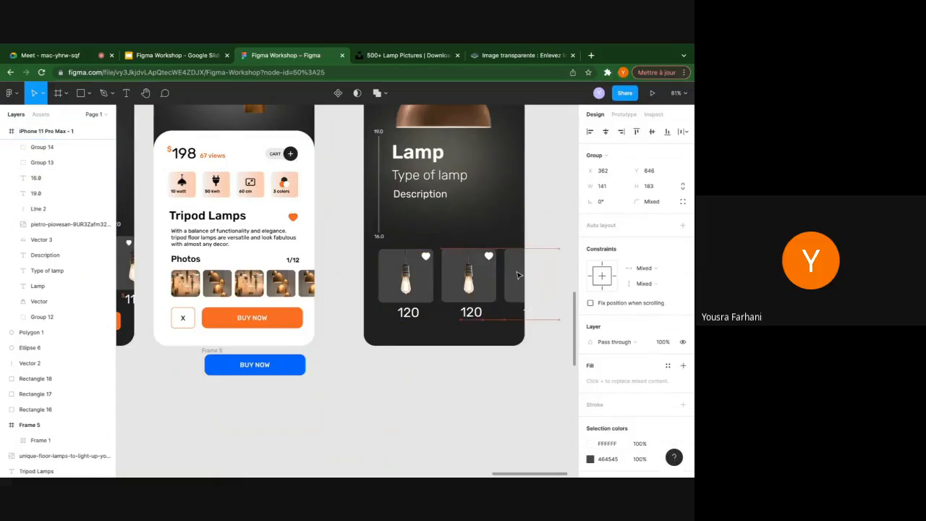
{"action": "left_click", "coordinate": [568, 226]}
Compare the rebuilt iPhone 11 Pro Max screen with the Screen1 and Screen2 designs
{"action": "scroll", "coordinate": [521, 227], "scroll_direction": "down", "scroll_amount": 5}
{"action": "scroll", "coordinate": [460, 275], "scroll_direction": "right", "scroll_amount": 5}
{"action": "scroll", "coordinate": [460, 275], "scroll_direction": "up", "scroll_amount": 2}
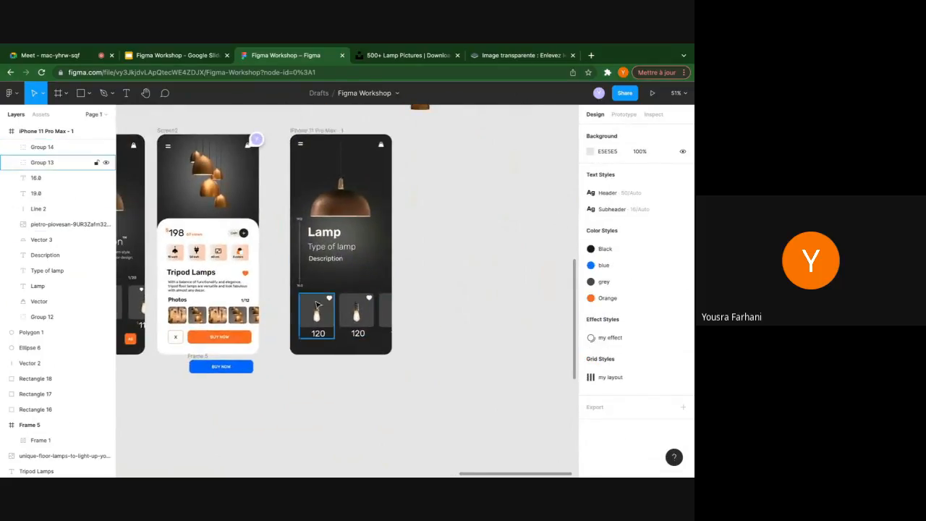
{"action": "scroll", "coordinate": [228, 332], "scroll_direction": "up", "scroll_amount": 5}
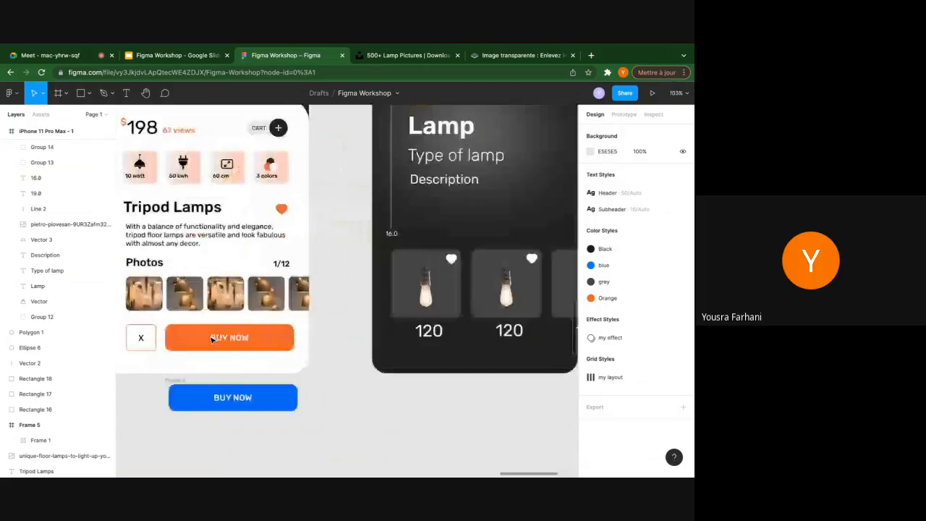
{"action": "scroll", "coordinate": [253, 266], "scroll_direction": "right", "scroll_amount": 2}
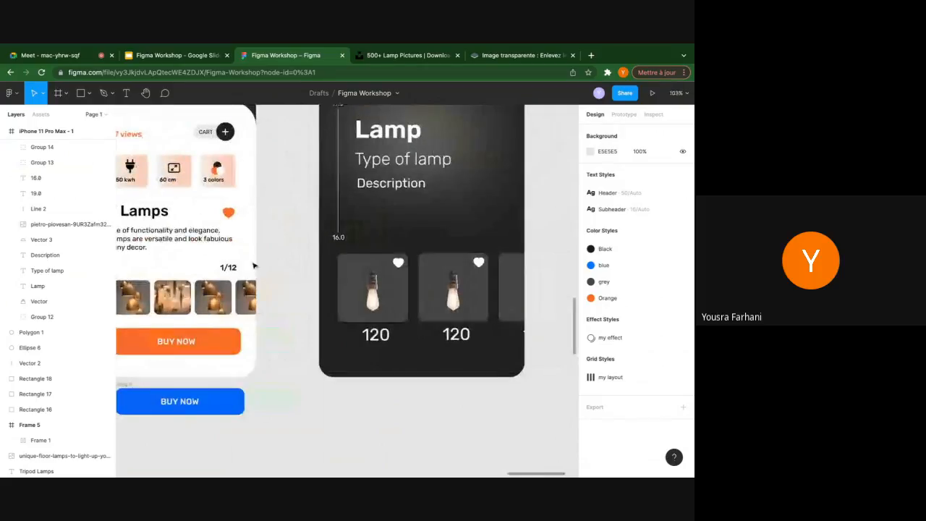
{"action": "scroll", "coordinate": [253, 266], "scroll_direction": "down", "scroll_amount": 3}
{"action": "scroll", "coordinate": [255, 221], "scroll_direction": "up", "scroll_amount": 3}
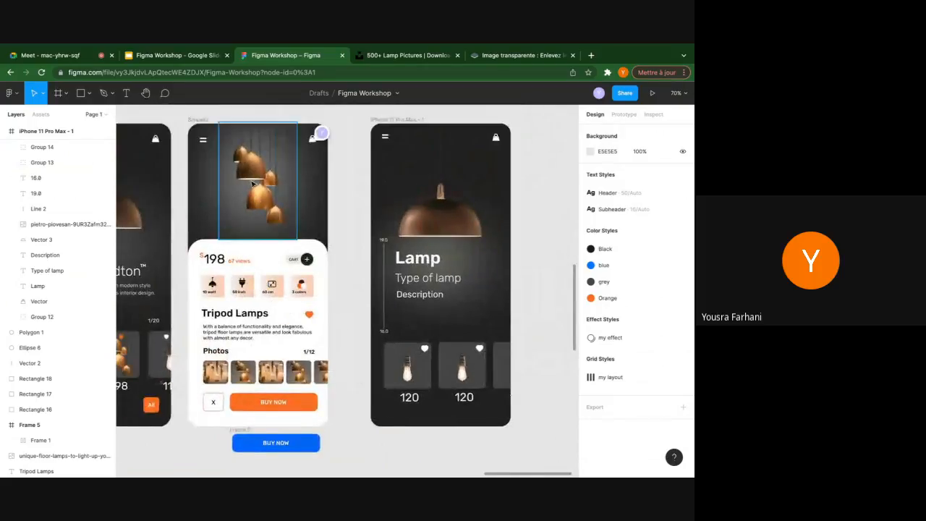
{"action": "scroll", "coordinate": [252, 183], "scroll_direction": "left", "scroll_amount": 3}
{"action": "scroll", "coordinate": [253, 184], "scroll_direction": "down", "scroll_amount": 2}
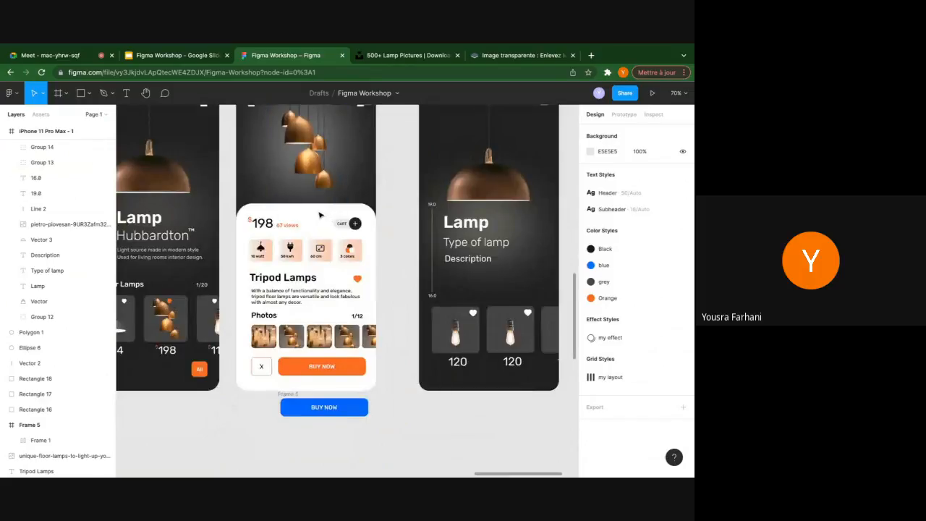
Examine how Screen2 is built, inspecting its CART pill, 3 colors tile, photo row and orange BUY NOW button
{"action": "scroll", "coordinate": [319, 215], "scroll_direction": "up", "scroll_amount": 4}
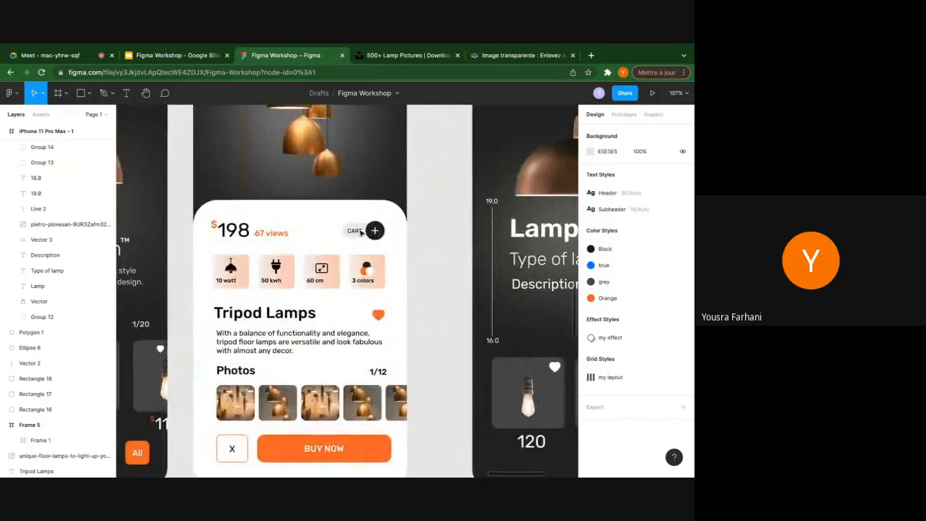
{"action": "scroll", "coordinate": [361, 232], "scroll_direction": "up", "scroll_amount": 10}
{"action": "left_click", "coordinate": [363, 254]}
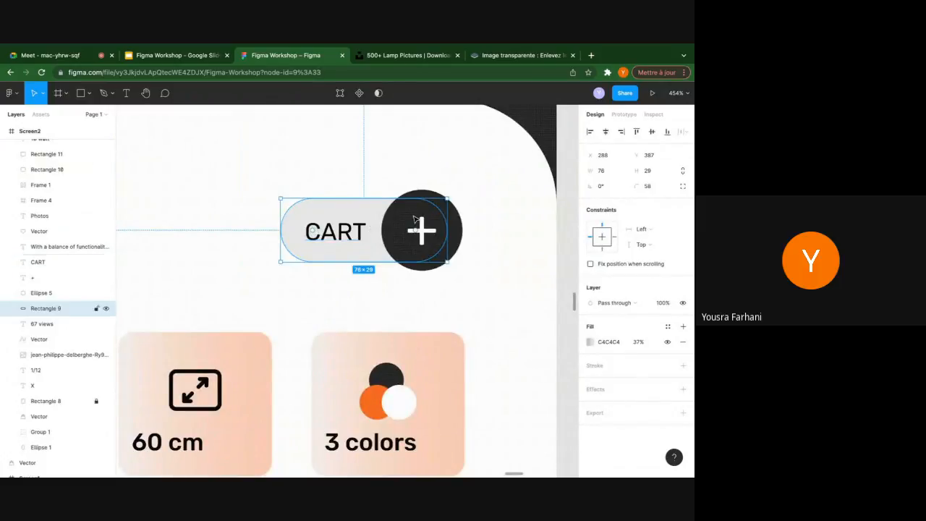
{"action": "scroll", "coordinate": [448, 205], "scroll_direction": "down", "scroll_amount": 1}
{"action": "scroll", "coordinate": [449, 204], "scroll_direction": "down", "scroll_amount": 5}
{"action": "left_click", "coordinate": [443, 275]}
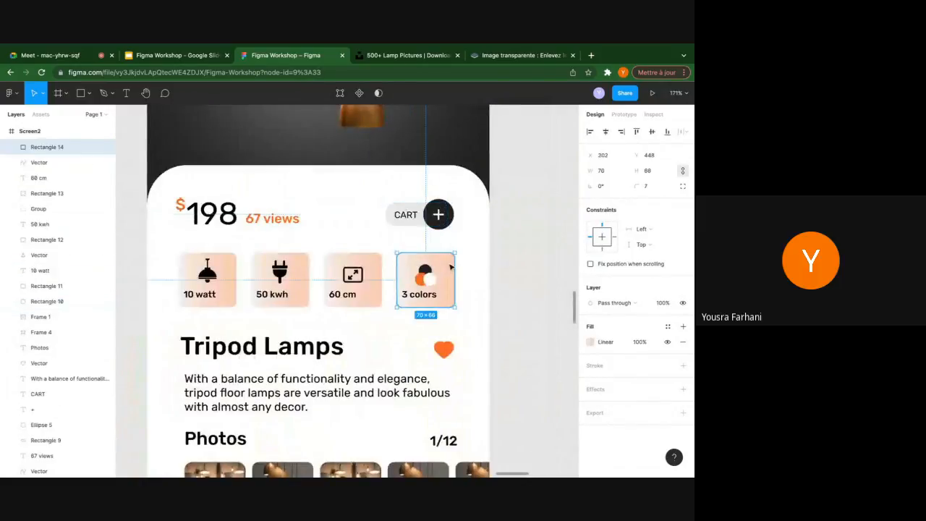
{"action": "scroll", "coordinate": [450, 267], "scroll_direction": "down", "scroll_amount": 2}
{"action": "scroll", "coordinate": [450, 267], "scroll_direction": "down", "scroll_amount": 2}
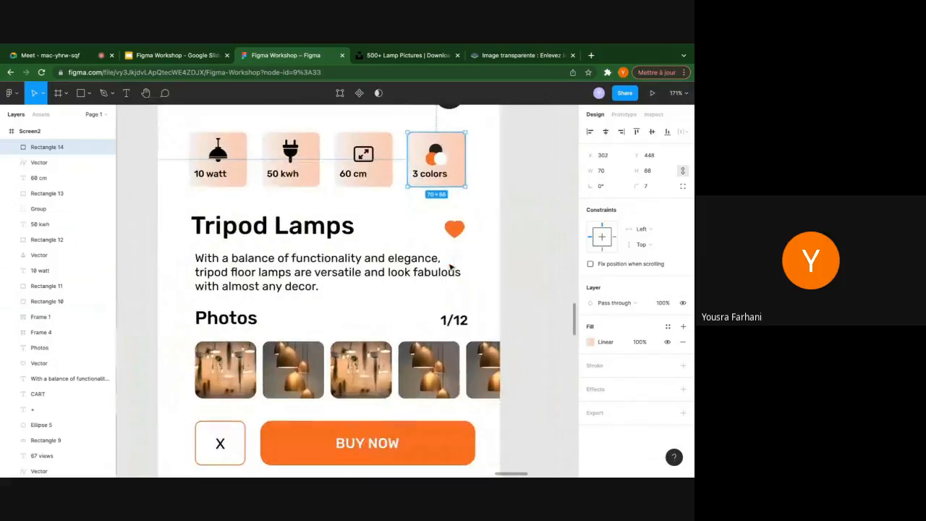
{"action": "left_click", "coordinate": [356, 373]}
{"action": "scroll", "coordinate": [356, 373], "scroll_direction": "down", "scroll_amount": 2}
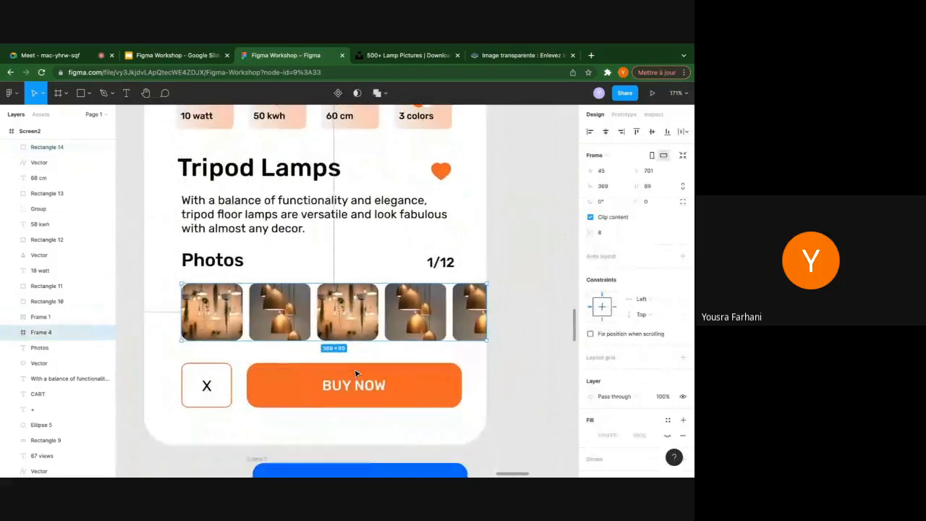
{"action": "scroll", "coordinate": [355, 373], "scroll_direction": "down", "scroll_amount": 2}
{"action": "left_click", "coordinate": [295, 347]}
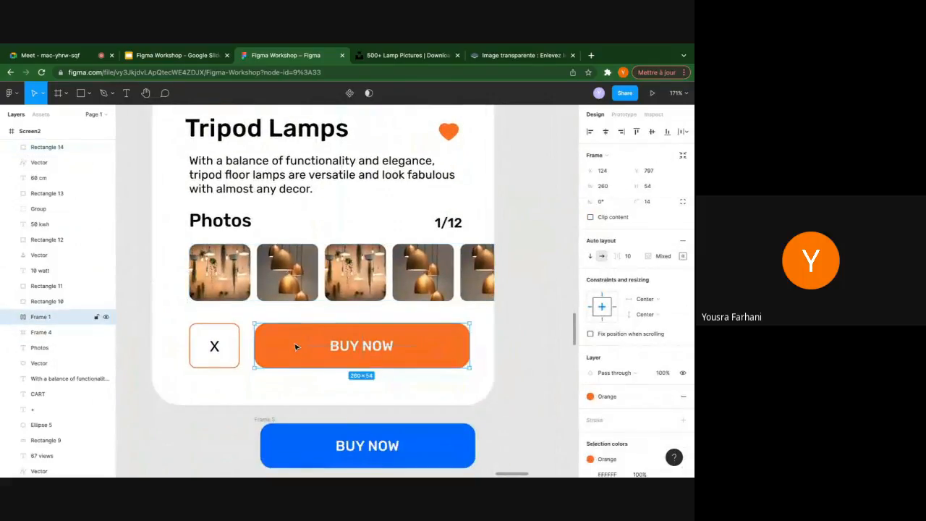
{"action": "scroll", "coordinate": [295, 347], "scroll_direction": "down", "scroll_amount": 1}
{"action": "scroll", "coordinate": [295, 347], "scroll_direction": "down", "scroll_amount": 1}
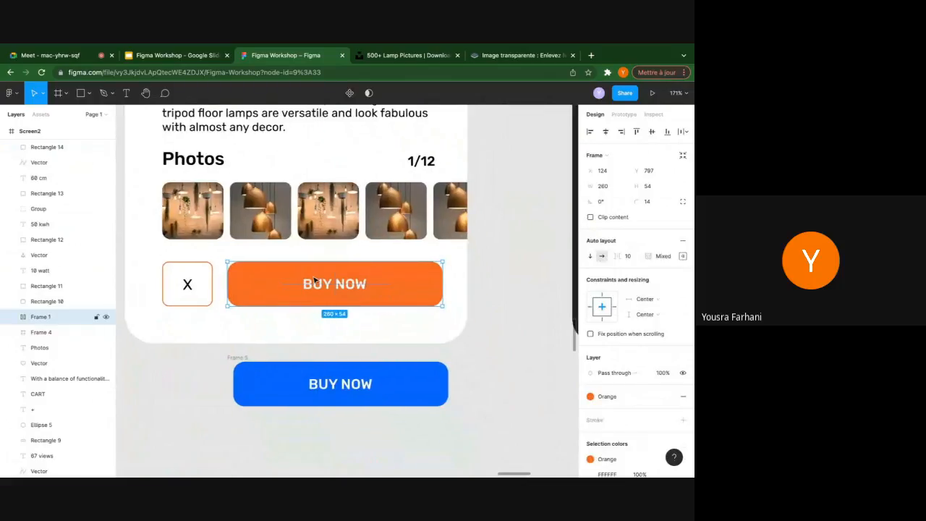
{"action": "scroll", "coordinate": [345, 284], "scroll_direction": "down", "scroll_amount": 1}
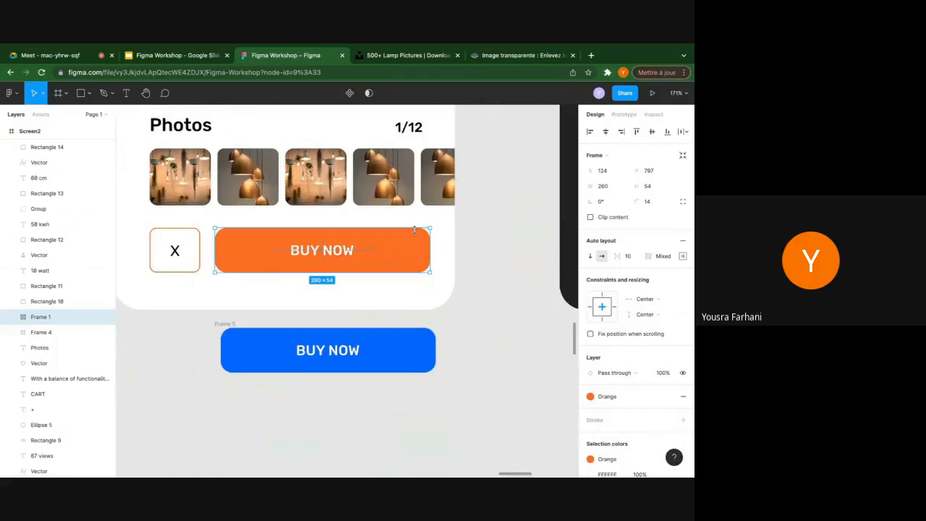
{"action": "scroll", "coordinate": [415, 230], "scroll_direction": "down", "scroll_amount": 5}
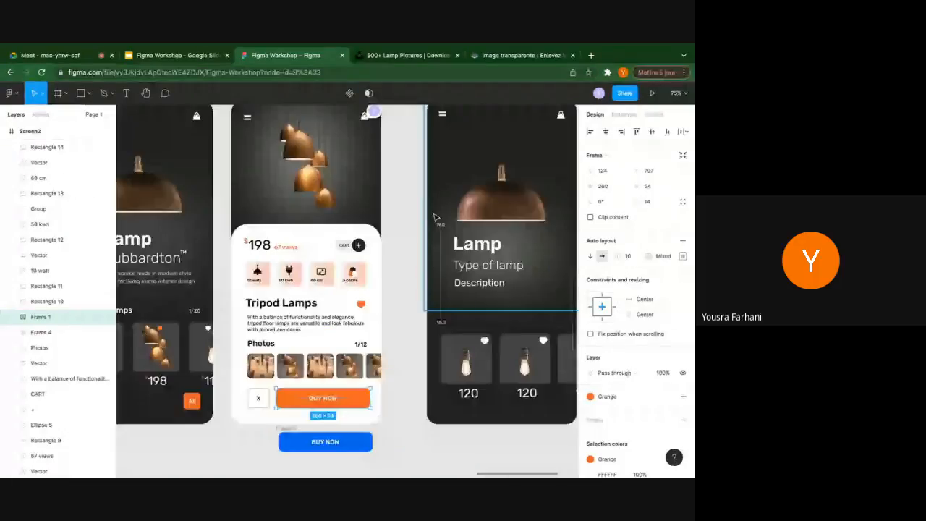
{"action": "scroll", "coordinate": [435, 217], "scroll_direction": "down", "scroll_amount": 3}
{"action": "left_click", "coordinate": [401, 361]}
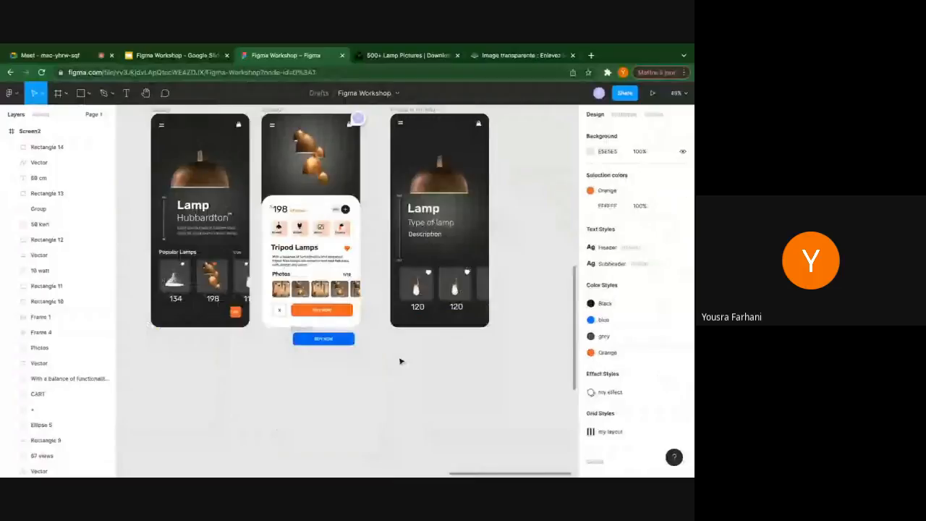
Display the prototype connections between the screens and the flow settings of Screen1
{"action": "left_click", "coordinate": [624, 115]}
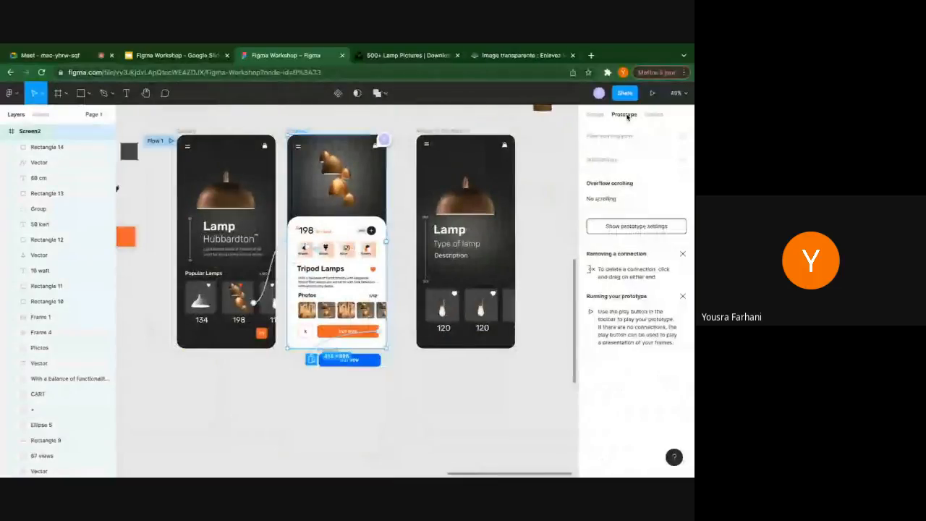
{"action": "key", "text": "Tab"}
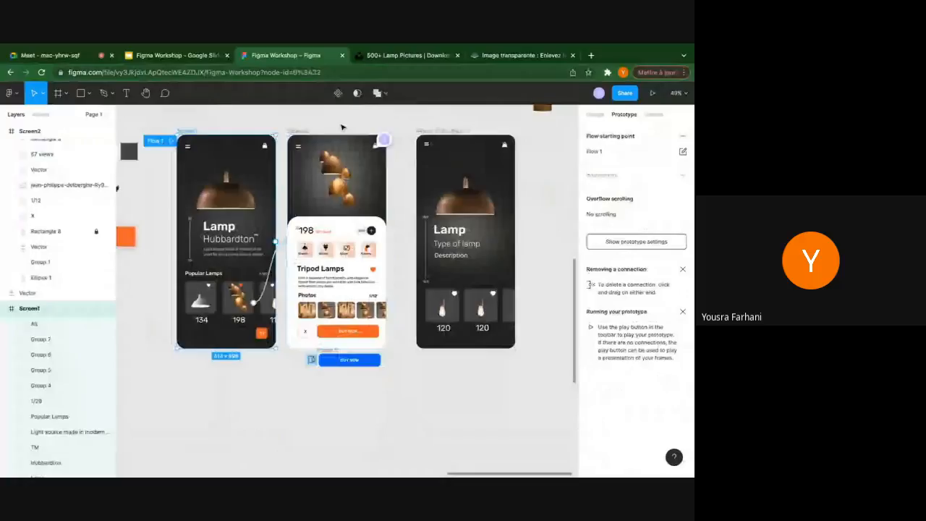
Preview the Screen1 prototype and test the 198 lamp card's link to Screen2, then return to the design file
{"action": "key", "text": "super+alt+Return"}
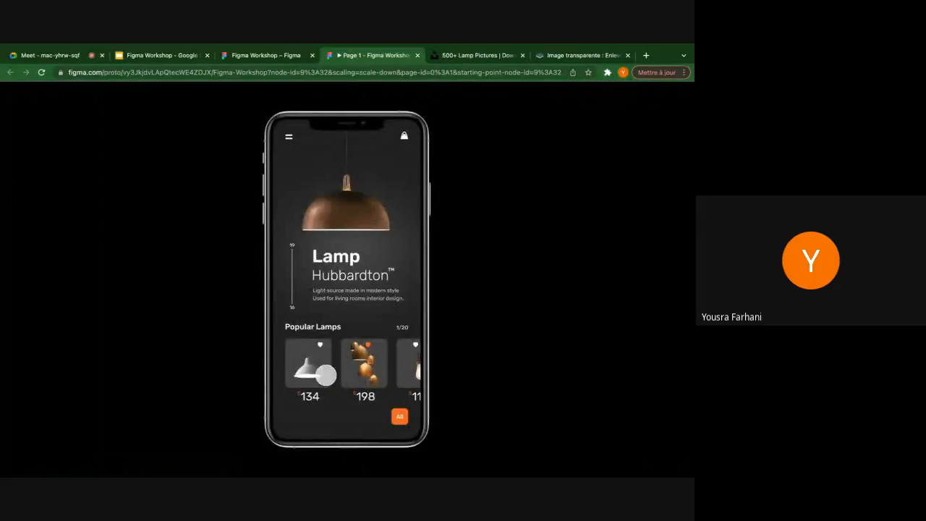
{"action": "left_click", "coordinate": [365, 370]}
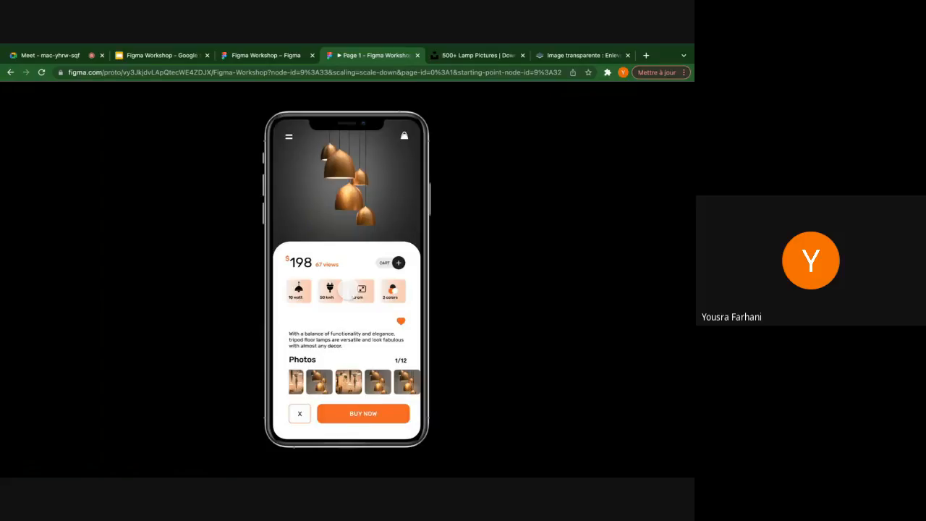
{"action": "left_click", "coordinate": [279, 58]}
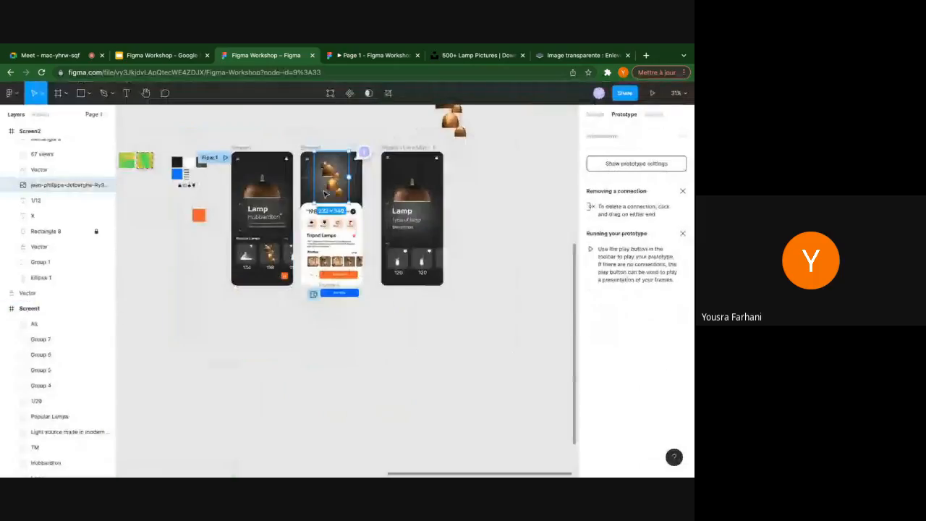
Delete the existing prototype connection between the 198 lamp card on Screen1 and Screen2
{"action": "left_click", "coordinate": [269, 318]}
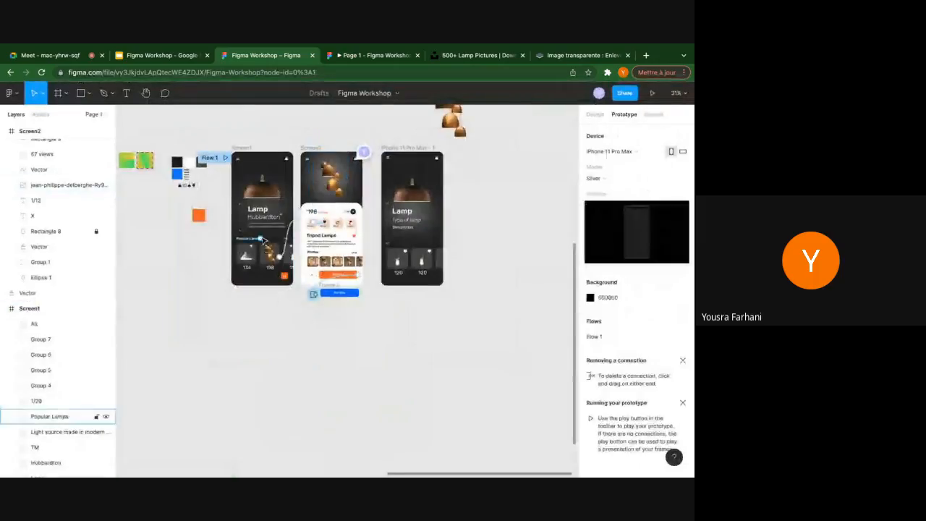
{"action": "scroll", "coordinate": [263, 241], "scroll_direction": "up", "scroll_amount": 5}
{"action": "scroll", "coordinate": [263, 241], "scroll_direction": "up", "scroll_amount": 2}
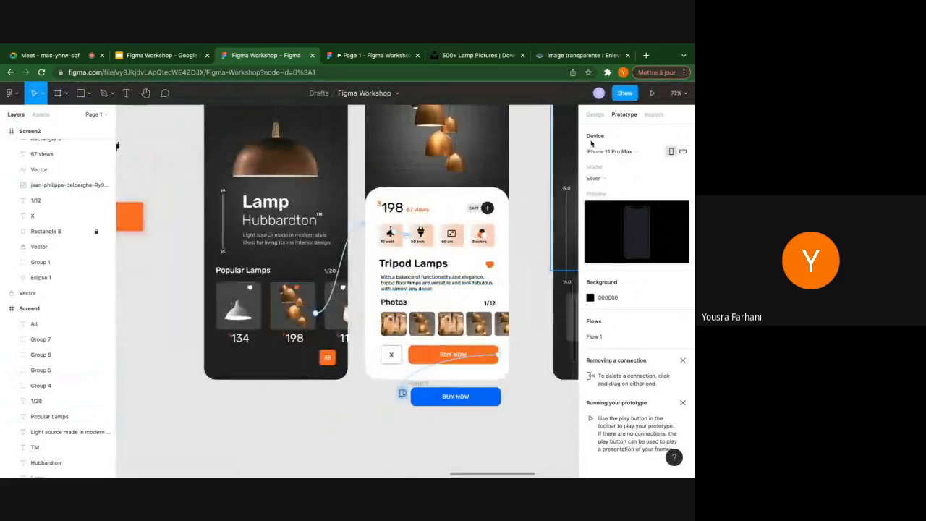
{"action": "left_click", "coordinate": [358, 228]}
{"action": "key", "text": "Delete"}
Connect the 198 lamp card on Screen1 to Screen2 with an on-tap, navigate-to interaction and instant animation
{"action": "scroll", "coordinate": [316, 316], "scroll_direction": "up", "scroll_amount": 5}
{"action": "scroll", "coordinate": [317, 316], "scroll_direction": "down", "scroll_amount": 4}
{"action": "left_click_drag", "start_coordinate": [313, 316], "coordinate": [425, 193]}
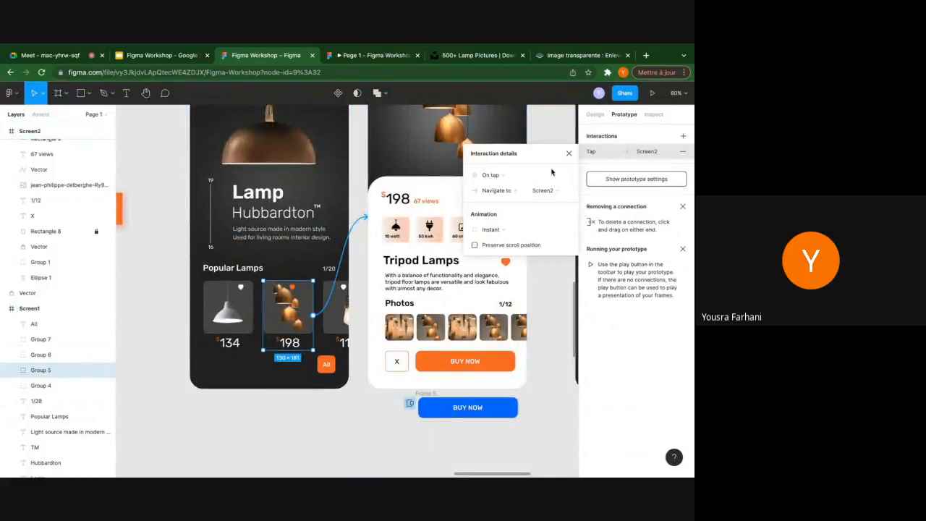
{"action": "left_click", "coordinate": [506, 177]}
{"action": "left_click", "coordinate": [507, 178]}
{"action": "scroll", "coordinate": [299, 302], "scroll_direction": "down", "scroll_amount": 5}
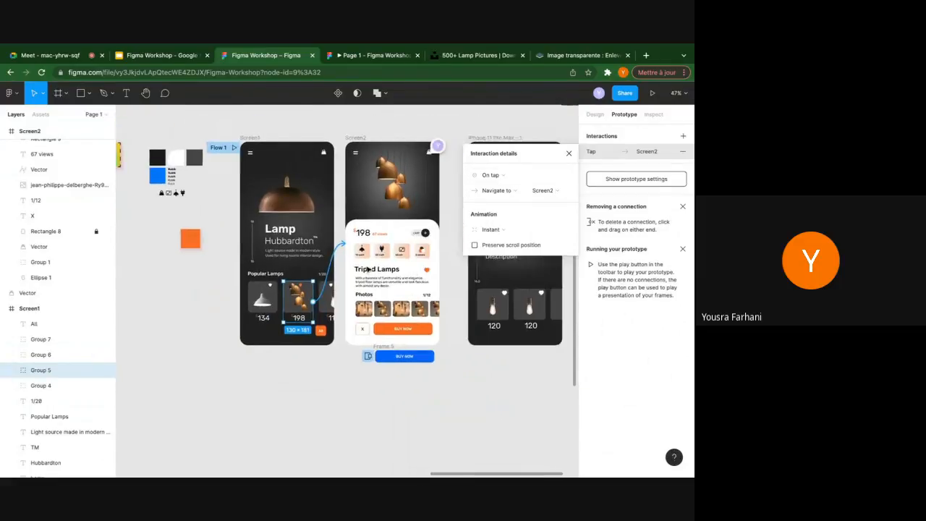
Connect Screen2's menu icon back to Screen1 with an on-tap, navigate-to interaction
{"action": "left_click", "coordinate": [450, 182]}
{"action": "scroll", "coordinate": [406, 217], "scroll_direction": "right", "scroll_amount": 2}
{"action": "scroll", "coordinate": [371, 219], "scroll_direction": "up", "scroll_amount": 5}
{"action": "scroll", "coordinate": [371, 219], "scroll_direction": "down", "scroll_amount": 3}
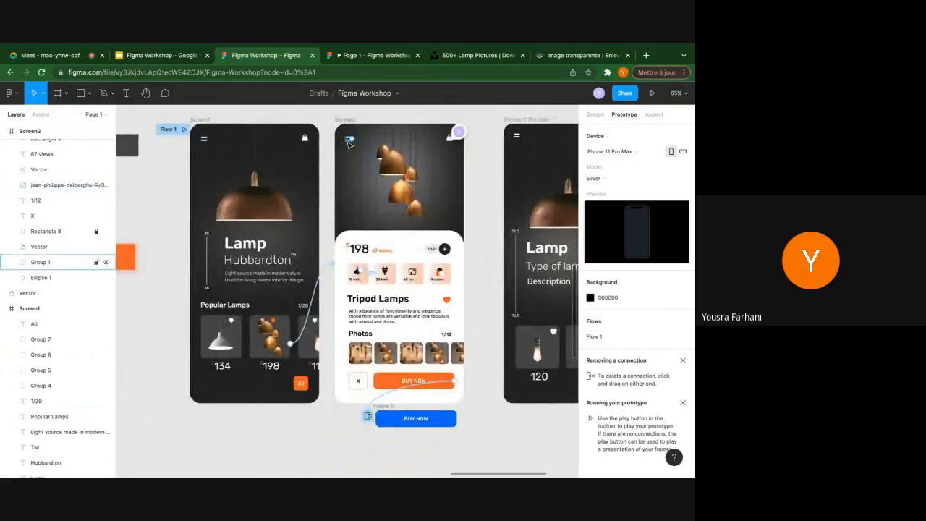
{"action": "left_click", "coordinate": [349, 138]}
{"action": "left_click_drag", "start_coordinate": [355, 139], "coordinate": [245, 142]}
Test the links in the prototype preview, going from Screen2's menu icon to Screen1 and back through the 198 lamp card
{"action": "left_click", "coordinate": [371, 58]}
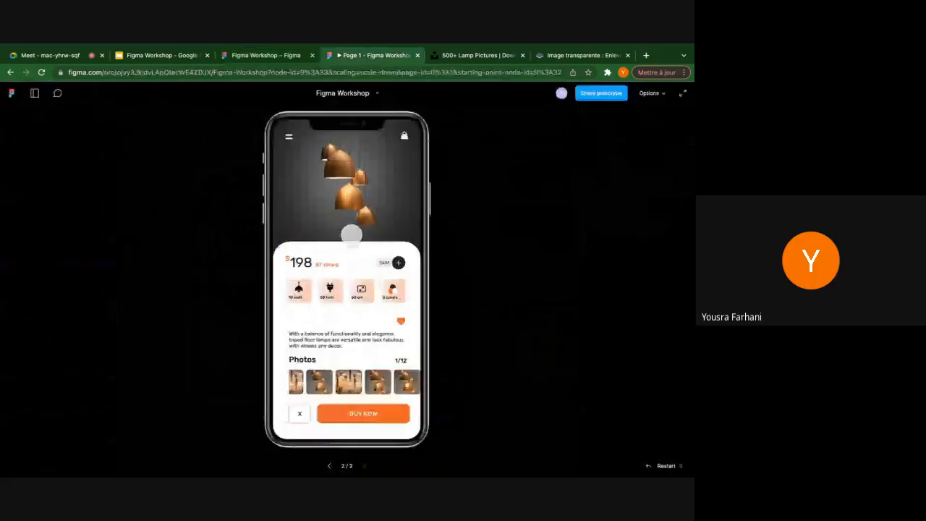
{"action": "left_click", "coordinate": [289, 138]}
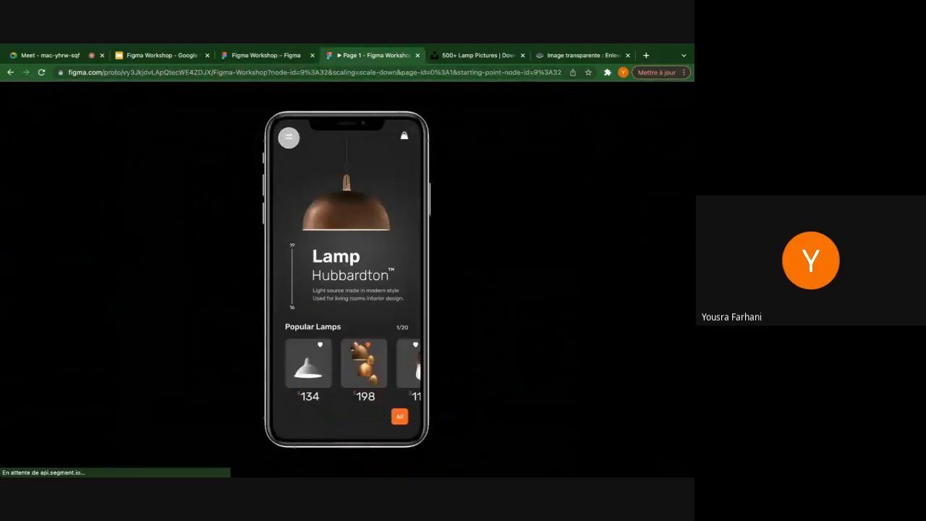
{"action": "left_click", "coordinate": [353, 360]}
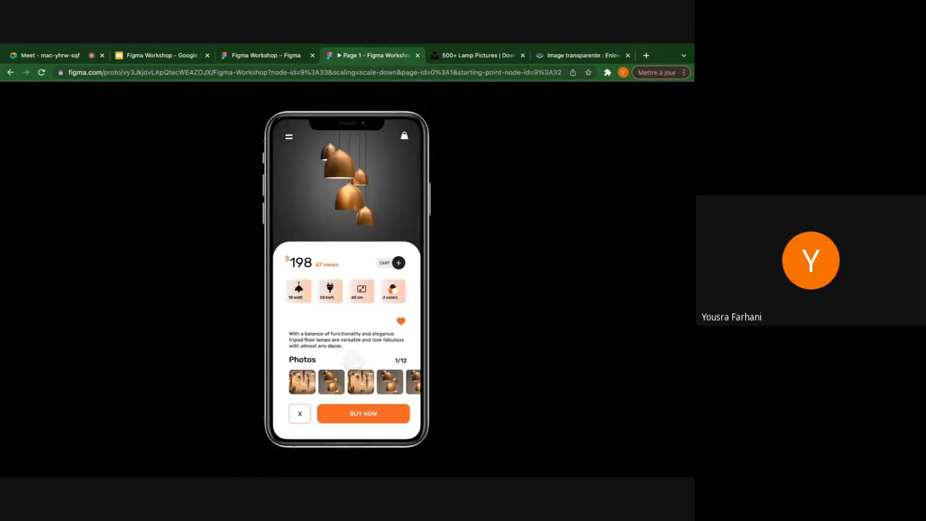
{"action": "left_click", "coordinate": [269, 56]}
{"action": "scroll", "coordinate": [335, 226], "scroll_direction": "right", "scroll_amount": 3}
{"action": "scroll", "coordinate": [335, 227], "scroll_direction": "right", "scroll_amount": 3}
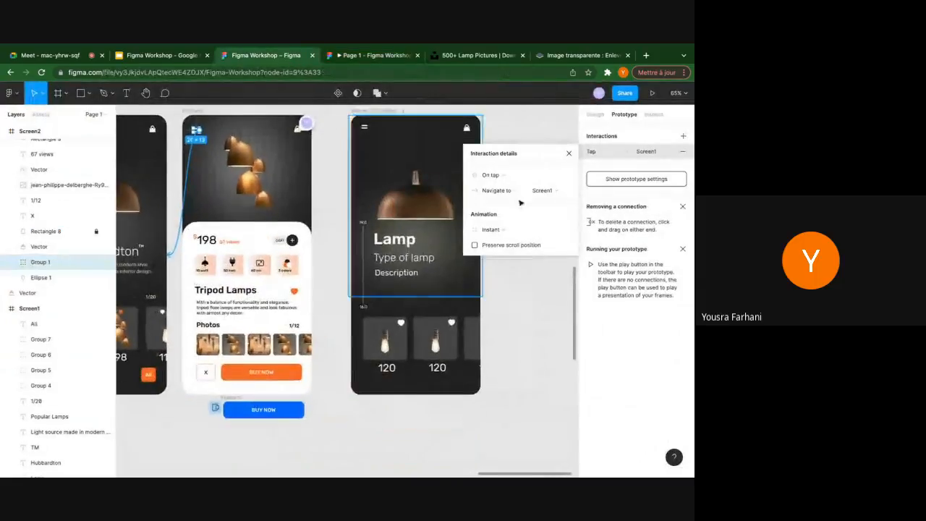
{"action": "key", "text": "Escape"}
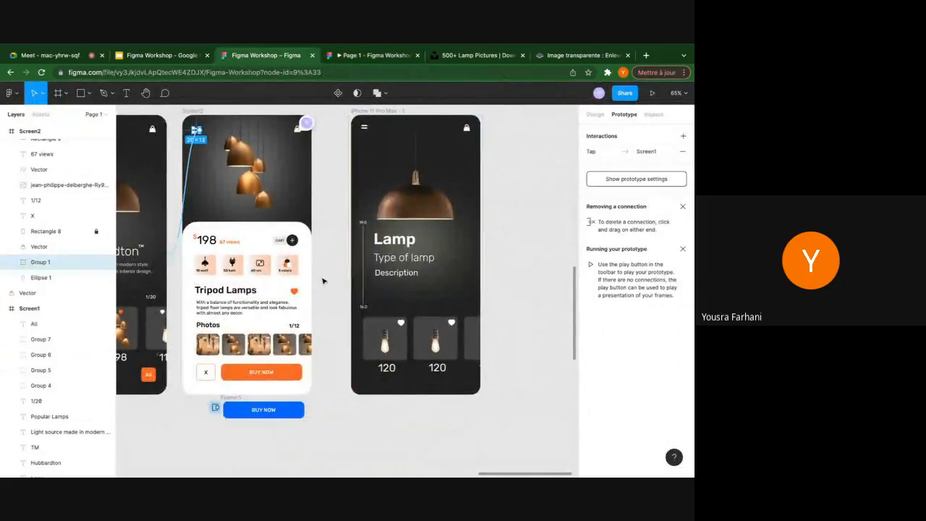
Draw a small frame of about 30 × 28 on the empty canvas below the iPhone 11 Pro Max screen
{"action": "scroll", "coordinate": [265, 376], "scroll_direction": "up", "scroll_amount": 5}
{"action": "scroll", "coordinate": [296, 338], "scroll_direction": "down", "scroll_amount": 1}
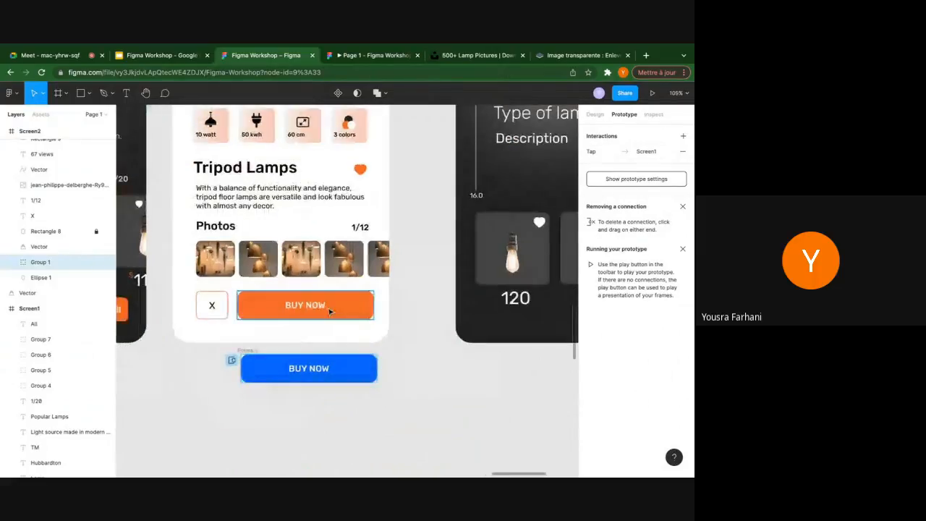
{"action": "scroll", "coordinate": [295, 338], "scroll_direction": "down", "scroll_amount": 5}
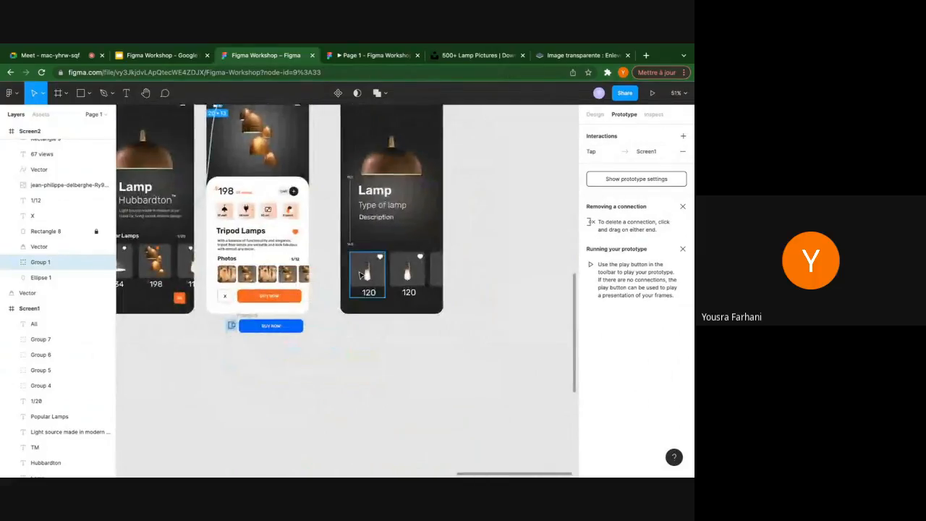
{"action": "scroll", "coordinate": [352, 284], "scroll_direction": "right", "scroll_amount": 2}
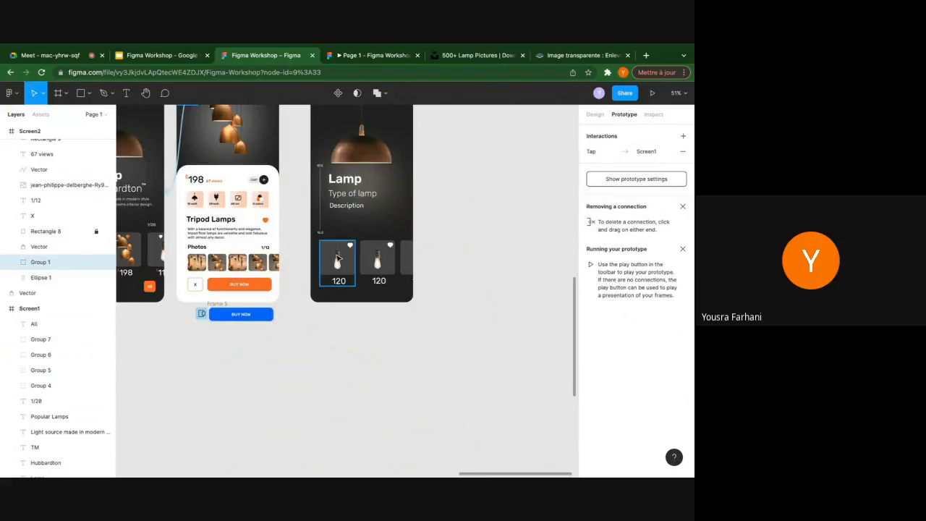
{"action": "scroll", "coordinate": [351, 248], "scroll_direction": "up", "scroll_amount": 5}
{"action": "left_click", "coordinate": [350, 248]}
{"action": "scroll", "coordinate": [350, 249], "scroll_direction": "up", "scroll_amount": 3}
{"action": "scroll", "coordinate": [350, 248], "scroll_direction": "down", "scroll_amount": 2}
{"action": "left_click", "coordinate": [354, 206]}
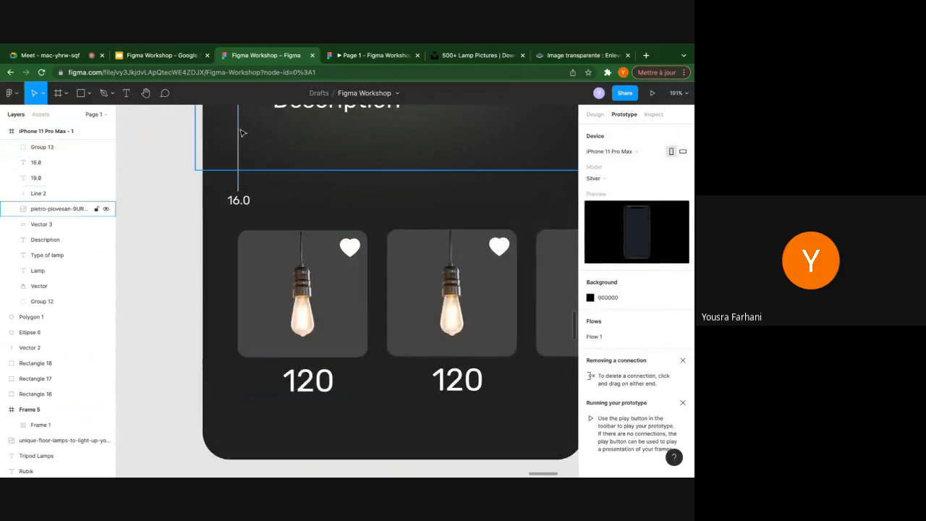
{"action": "left_click", "coordinate": [65, 93]}
{"action": "left_click", "coordinate": [57, 116]}
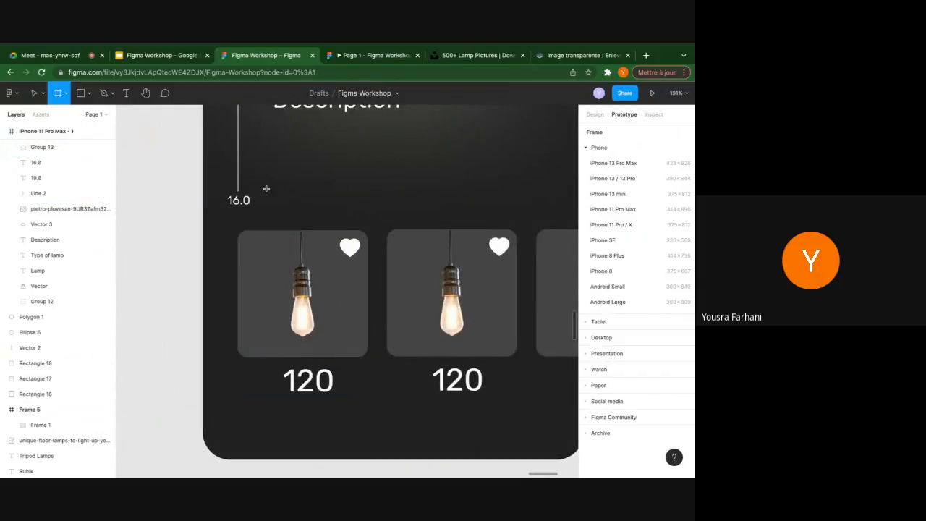
{"action": "scroll", "coordinate": [328, 393], "scroll_direction": "down", "scroll_amount": 3}
{"action": "left_click_drag", "start_coordinate": [321, 377], "coordinate": [350, 409]}
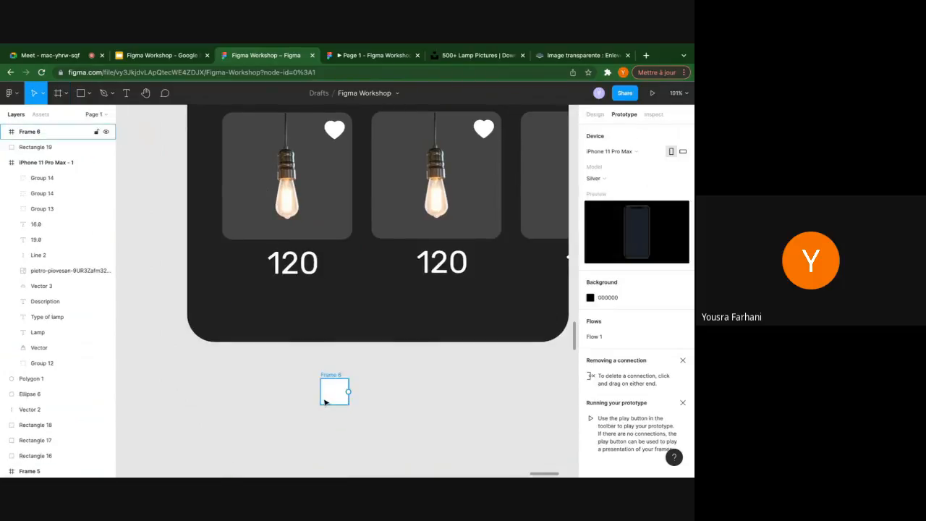
Duplicate the white heart from the first bulb card and place the copy inside the new small frame
{"action": "left_click", "coordinate": [337, 132]}
{"action": "double_click", "coordinate": [339, 131]}
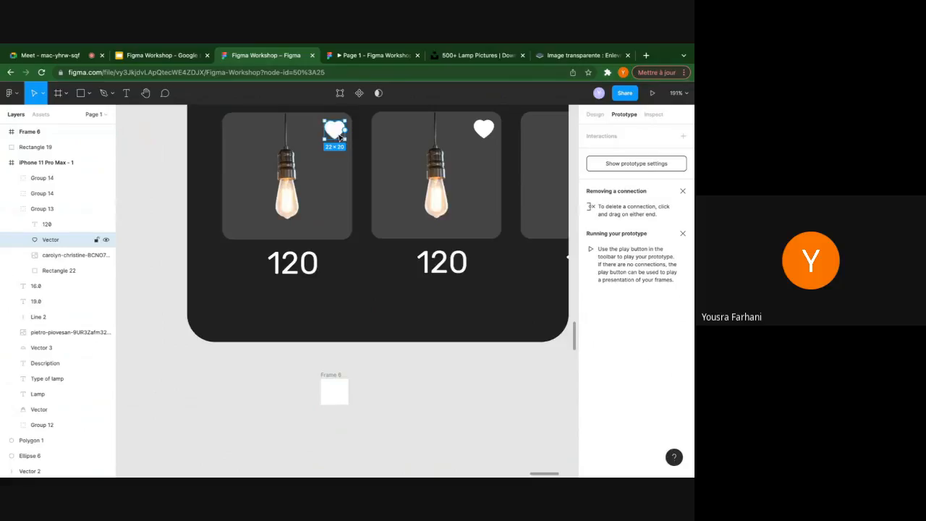
{"action": "key", "text": "super+v"}
{"action": "left_click_drag", "start_coordinate": [341, 138], "coordinate": [338, 394]}
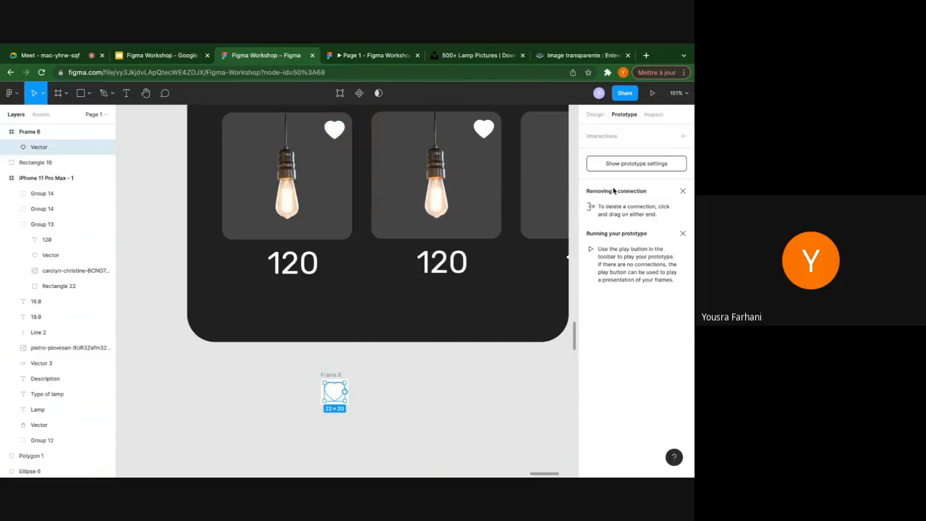
Fill the copied heart with the orange document colour FC6E22
{"action": "left_click", "coordinate": [600, 118]}
{"action": "left_click", "coordinate": [594, 342]}
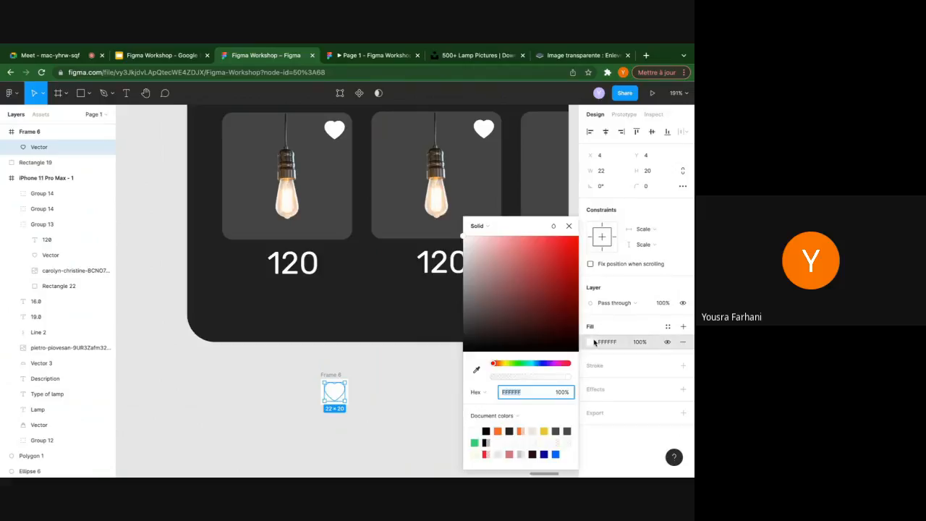
{"action": "left_click", "coordinate": [498, 431]}
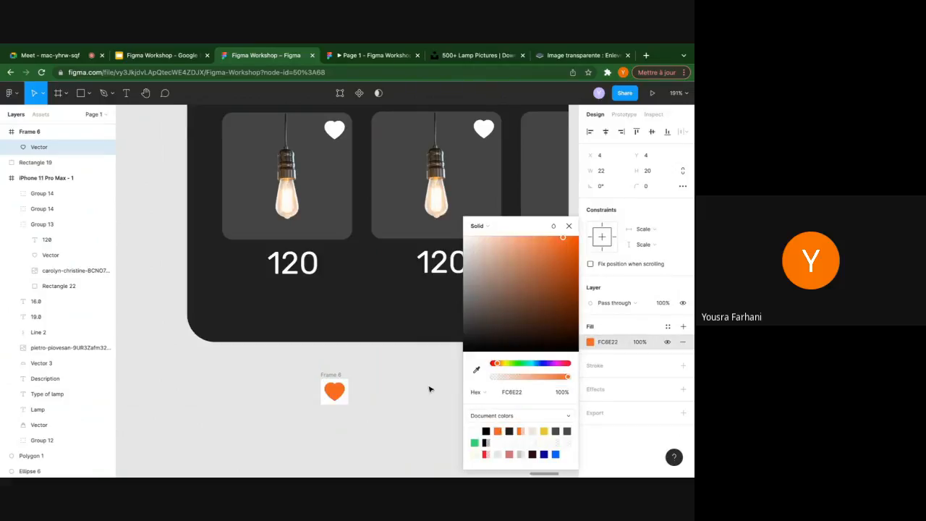
{"action": "left_click", "coordinate": [569, 226]}
Adjust the orange heart's placement within its 30 × 28 frame, positioning it at X 4, Y 5
{"action": "scroll", "coordinate": [319, 385], "scroll_direction": "up", "scroll_amount": 3}
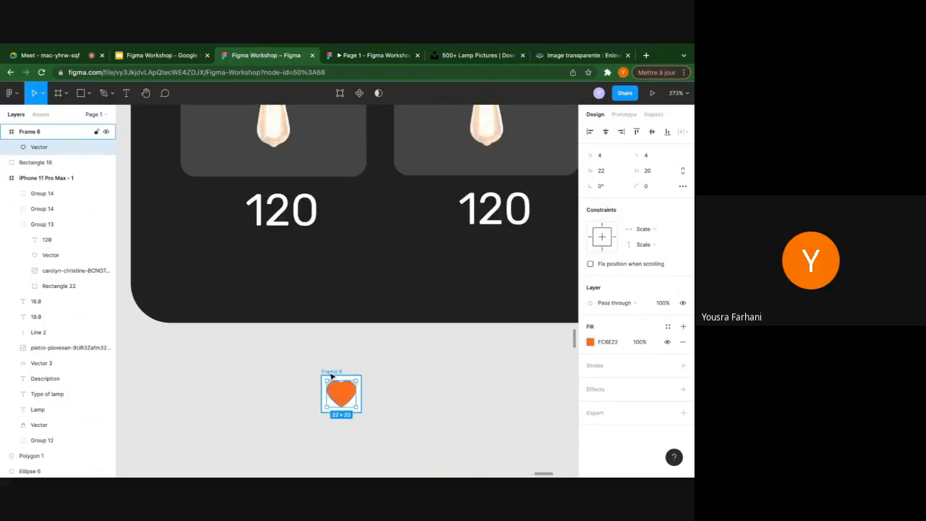
{"action": "left_click", "coordinate": [331, 374]}
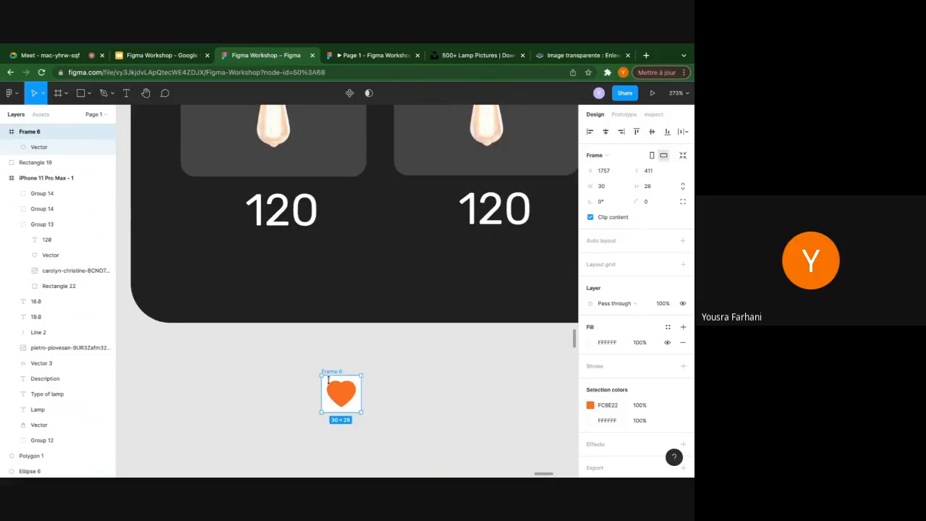
{"action": "scroll", "coordinate": [327, 379], "scroll_direction": "up", "scroll_amount": 5}
{"action": "mouse_move", "coordinate": [417, 390]}
{"action": "left_mouse_down"}
{"action": "mouse_move", "coordinate": [408, 390]}
{"action": "mouse_move", "coordinate": [421, 390]}
{"action": "left_mouse_up"}
{"action": "left_click", "coordinate": [386, 418]}
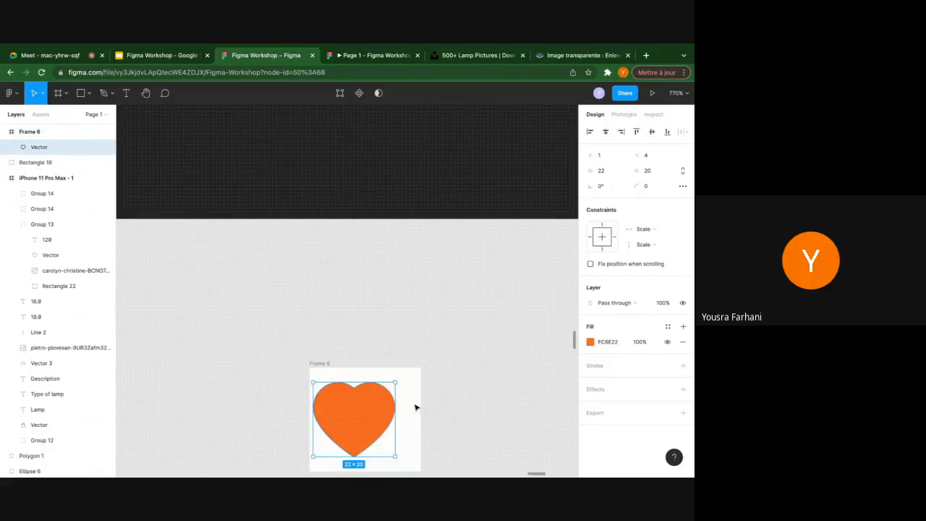
{"action": "left_click", "coordinate": [416, 406]}
{"action": "left_click", "coordinate": [325, 363]}
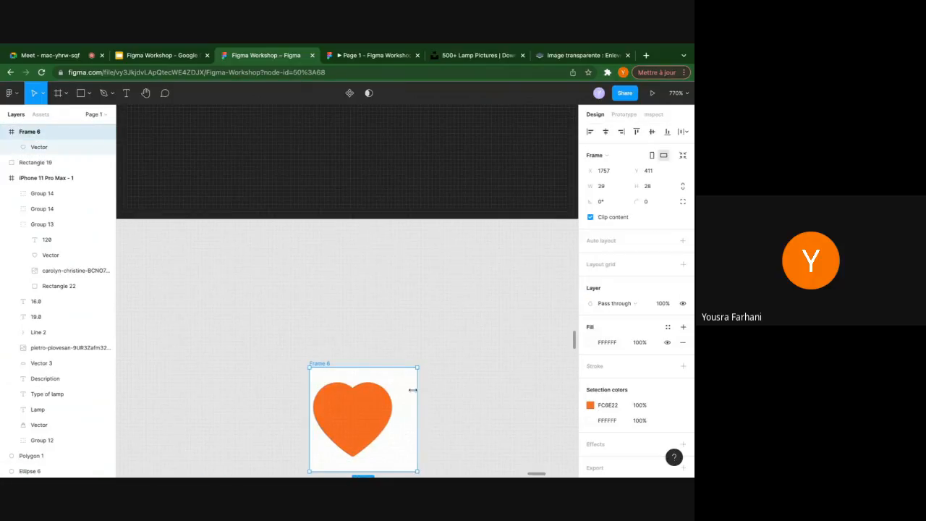
{"action": "left_click_drag", "start_coordinate": [374, 413], "coordinate": [378, 418]}
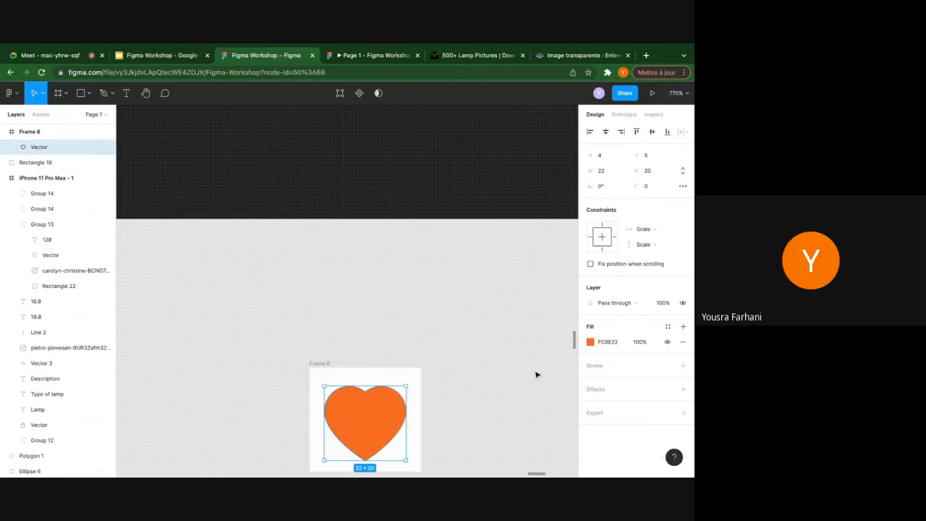
Make the heart frame's white background transparent by setting its fill opacity to 0%
{"action": "left_click", "coordinate": [310, 364]}
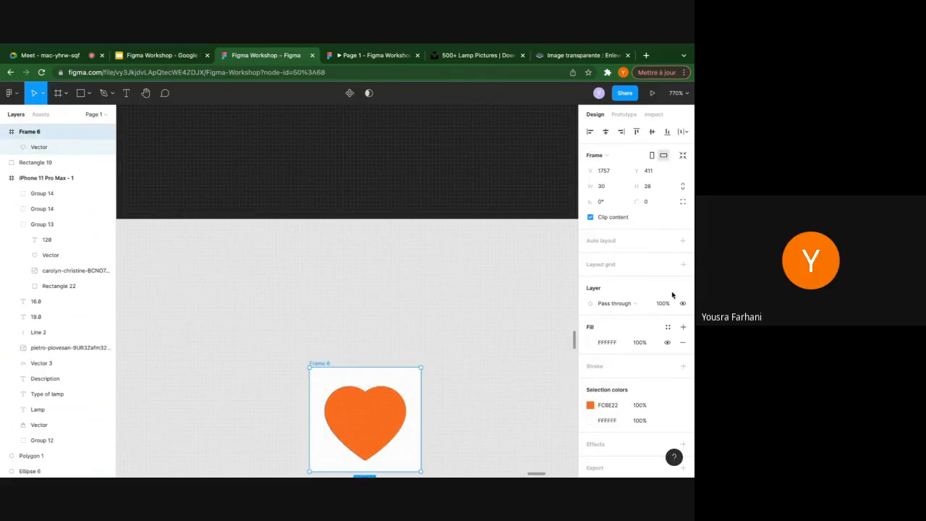
{"action": "left_click", "coordinate": [640, 343]}
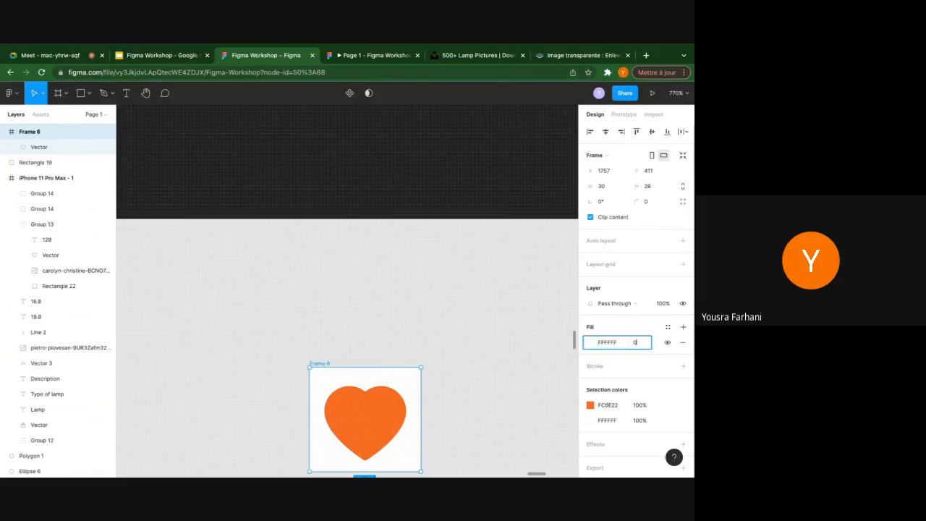
{"action": "key", "text": "Return"}
{"action": "left_click", "coordinate": [506, 290]}
{"action": "scroll", "coordinate": [450, 309], "scroll_direction": "down", "scroll_amount": 3}
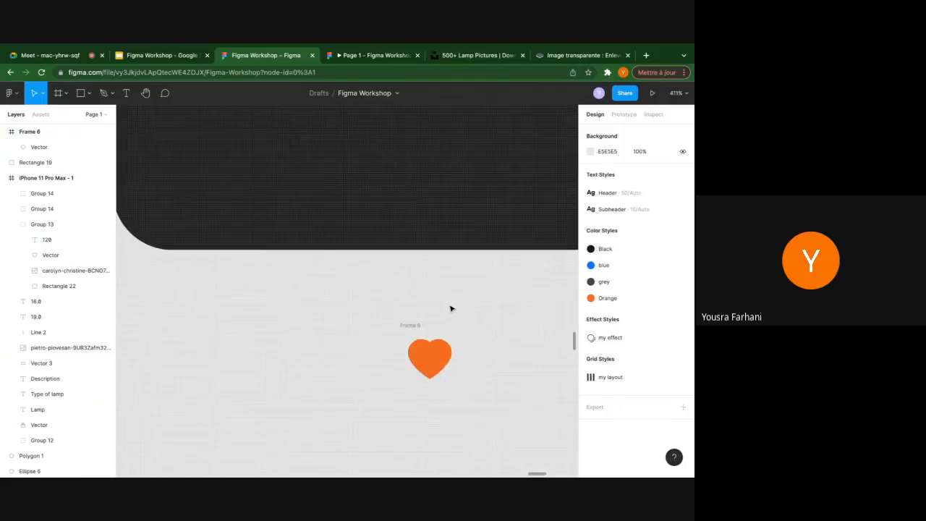
Move the orange heart frame closer beneath the phone screen, to X 1705, Y 391
{"action": "left_click", "coordinate": [411, 326]}
{"action": "scroll", "coordinate": [321, 304], "scroll_direction": "down", "scroll_amount": 5}
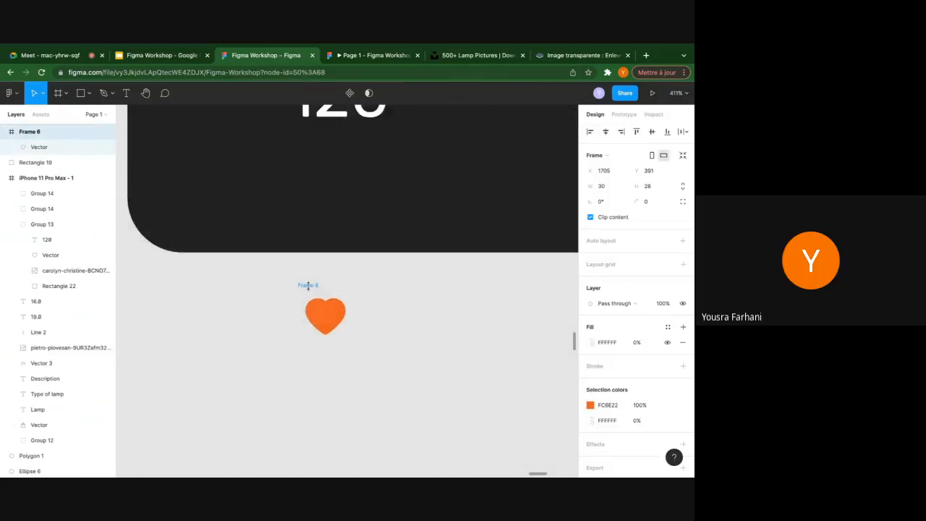
{"action": "scroll", "coordinate": [308, 285], "scroll_direction": "up", "scroll_amount": 2}
{"action": "scroll", "coordinate": [387, 155], "scroll_direction": "up", "scroll_amount": 3}
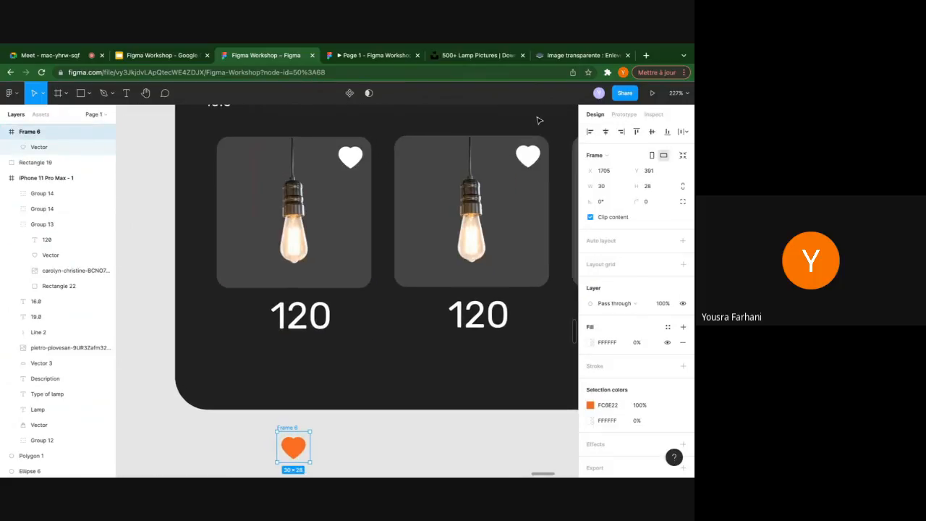
Create a prototype connection from the first bulb card's white heart to the orange heart frame, Frame 6
{"action": "left_click", "coordinate": [623, 115]}
{"action": "double_click", "coordinate": [351, 155]}
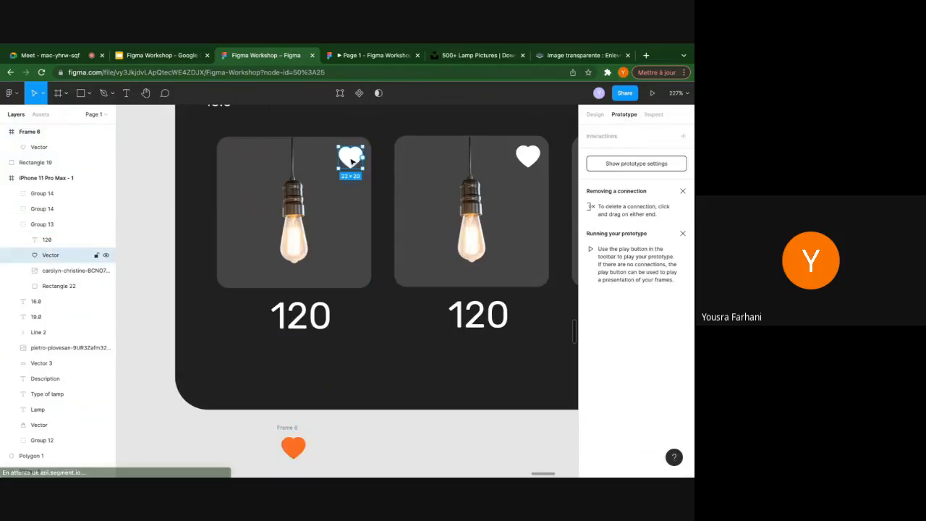
{"action": "left_click", "coordinate": [356, 165]}
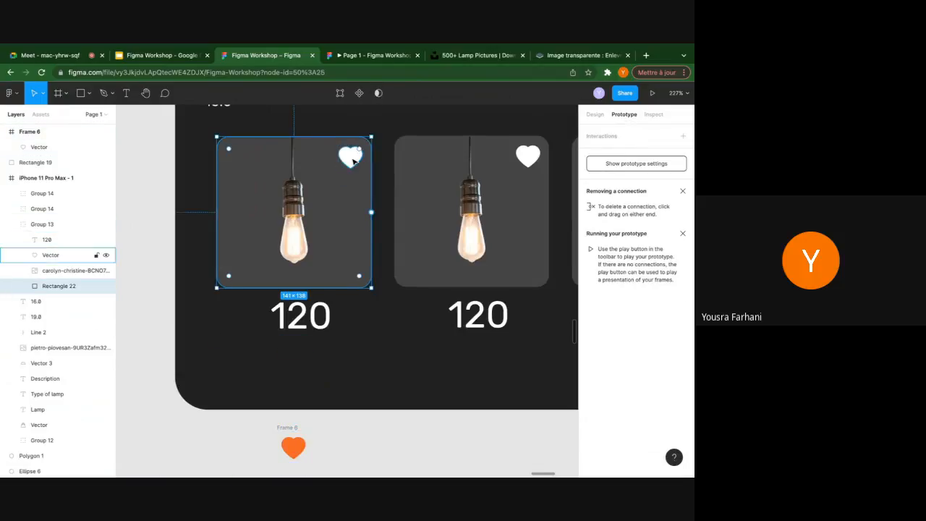
{"action": "double_click", "coordinate": [353, 161]}
{"action": "scroll", "coordinate": [353, 160], "scroll_direction": "down", "scroll_amount": 5}
{"action": "key", "text": "Escape"}
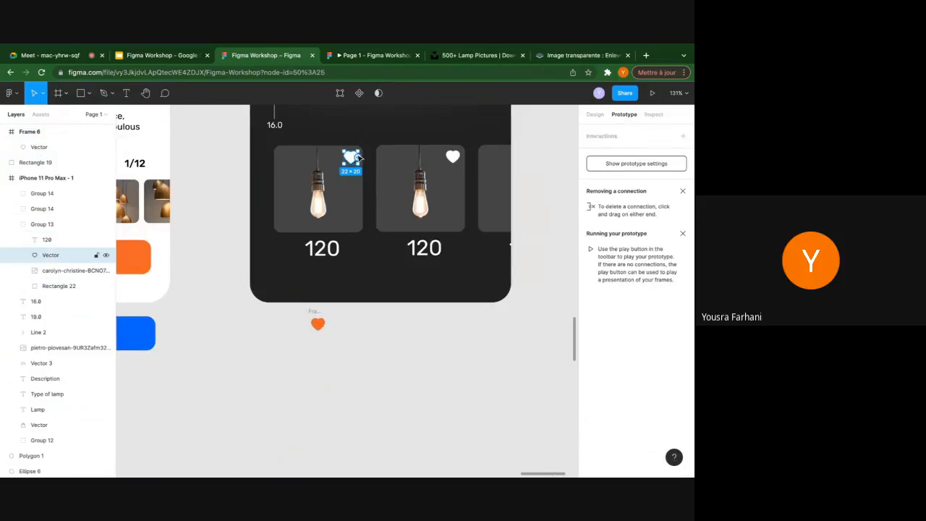
{"action": "left_click_drag", "start_coordinate": [358, 158], "coordinate": [317, 323]}
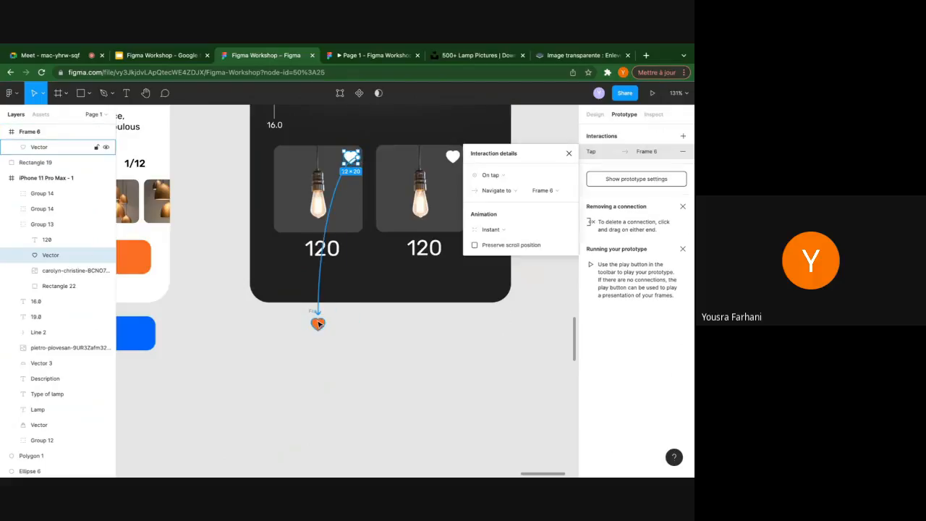
Configure the heart's interaction to open Frame 6 as an overlay on tap, with manual positioning
{"action": "left_click", "coordinate": [505, 176]}
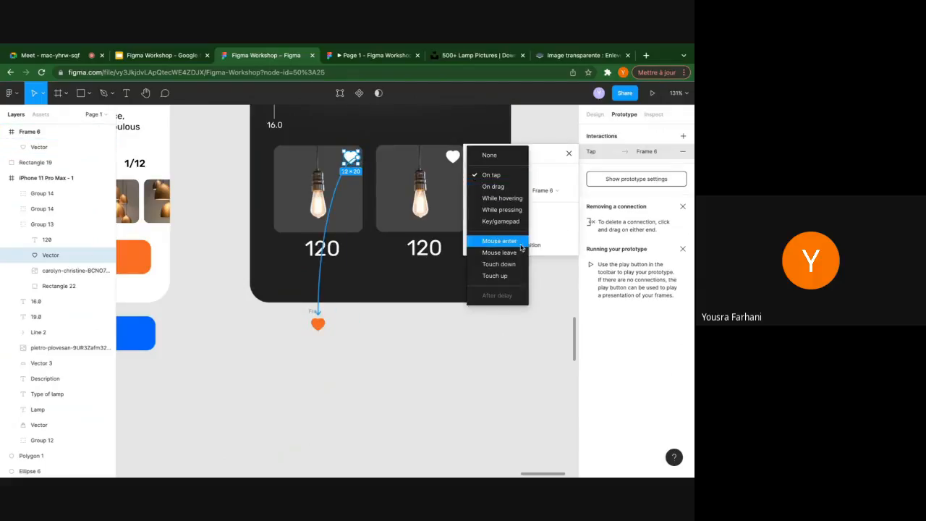
{"action": "left_click", "coordinate": [496, 179]}
{"action": "left_click", "coordinate": [499, 191]}
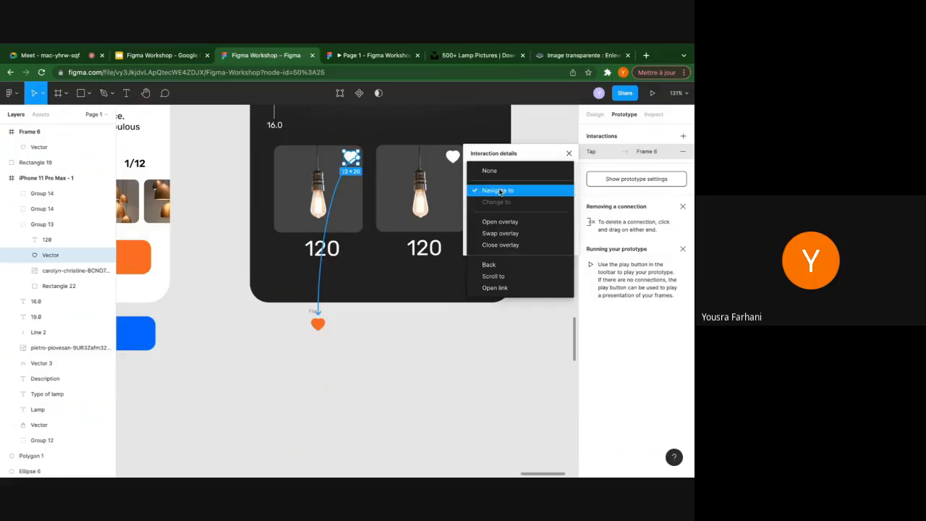
{"action": "left_click", "coordinate": [513, 225]}
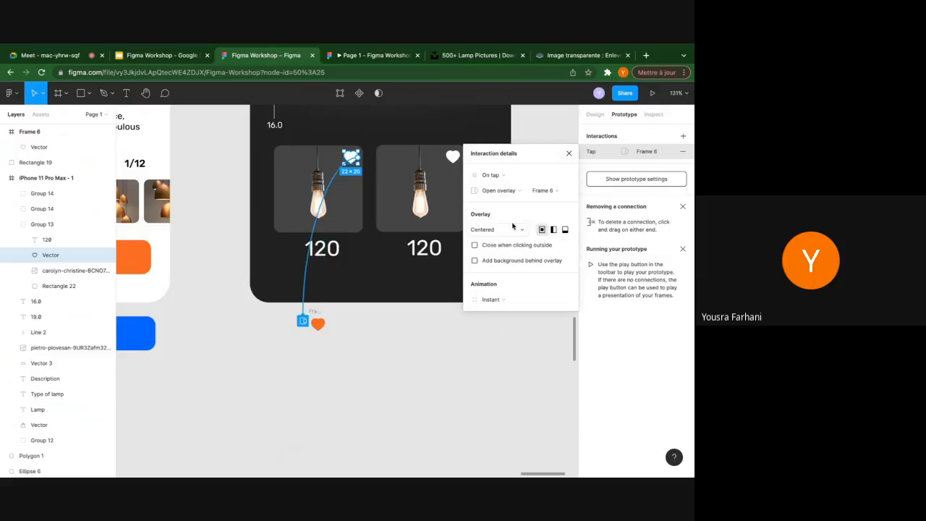
{"action": "left_click", "coordinate": [492, 231]}
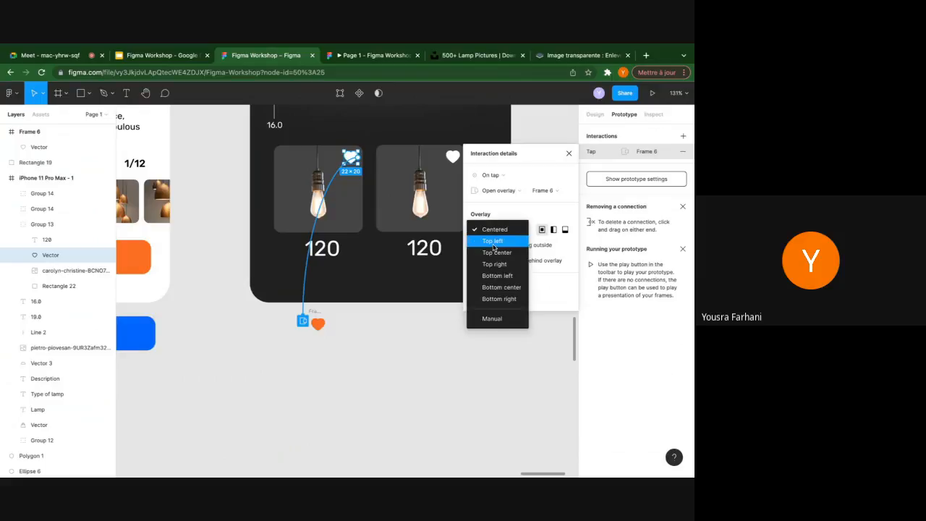
{"action": "left_click", "coordinate": [492, 319]}
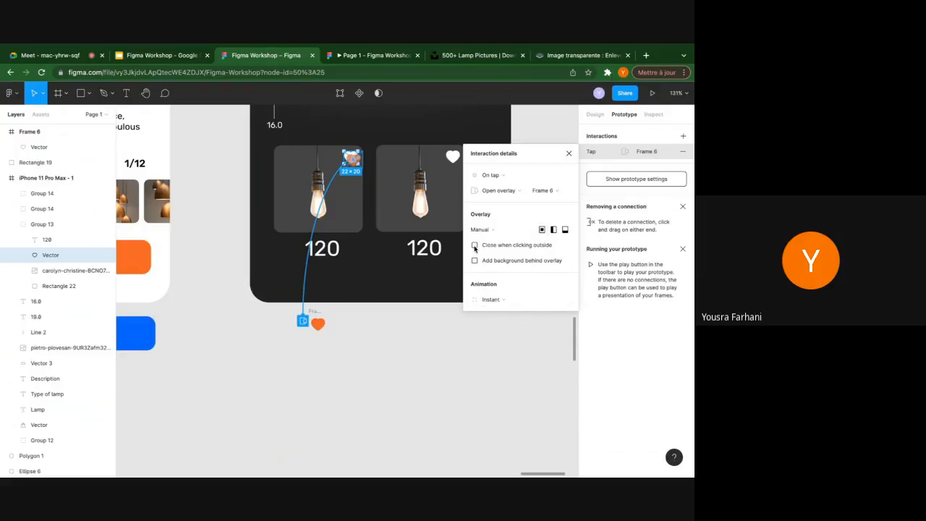
Enable closing the overlay when clicking outside and align the orange heart exactly over the card's white heart
{"action": "key", "text": "shift+2"}
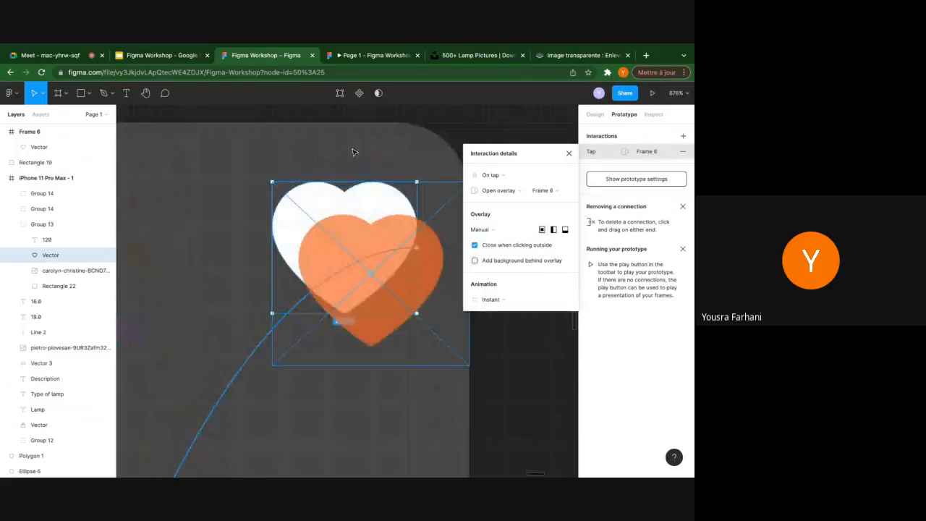
{"action": "left_click_drag", "start_coordinate": [382, 260], "coordinate": [352, 234]}
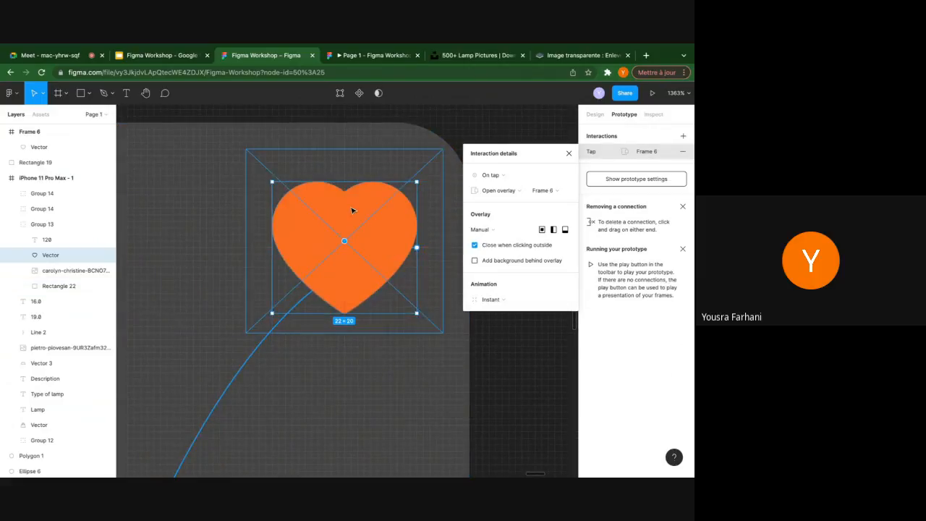
{"action": "left_click", "coordinate": [426, 128]}
{"action": "scroll", "coordinate": [427, 127], "scroll_direction": "down", "scroll_amount": 5}
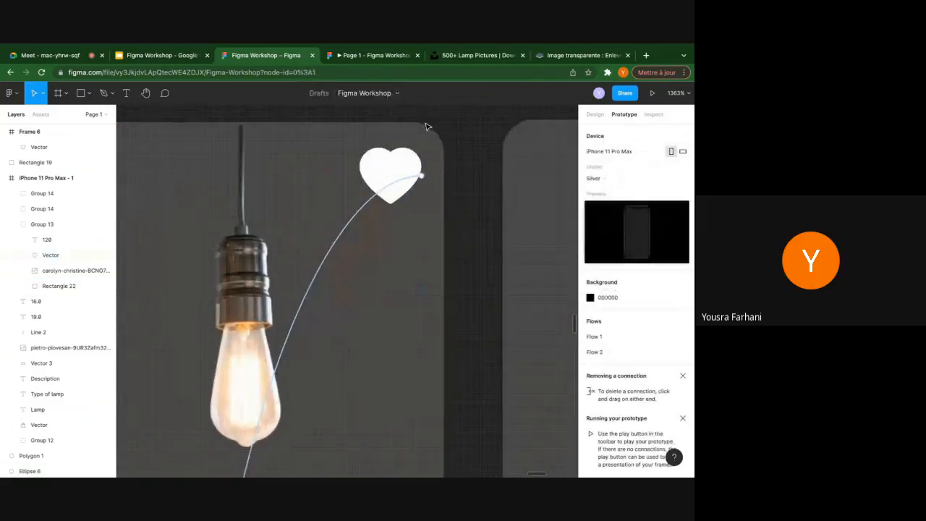
Run the prototype preview starting from the iPhone 11 Pro Max - 1 frame (Flow 2)
{"action": "scroll", "coordinate": [427, 126], "scroll_direction": "down", "scroll_amount": 5}
{"action": "left_click", "coordinate": [372, 55]}
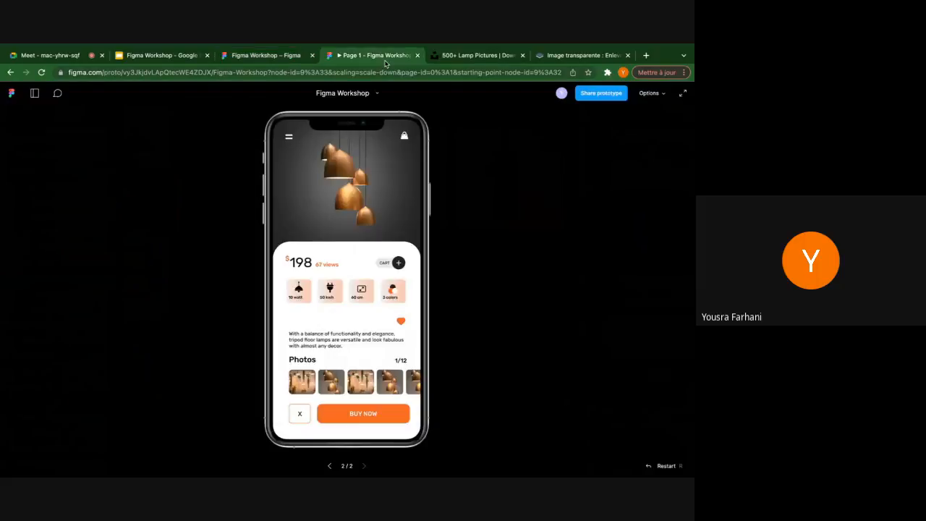
{"action": "left_click", "coordinate": [289, 56]}
{"action": "scroll", "coordinate": [366, 186], "scroll_direction": "down", "scroll_amount": 5}
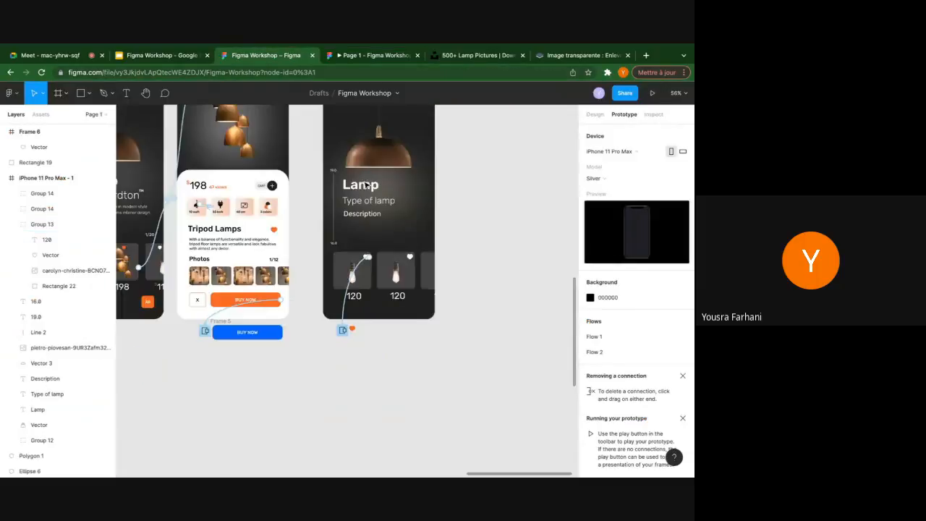
{"action": "left_click", "coordinate": [335, 184]}
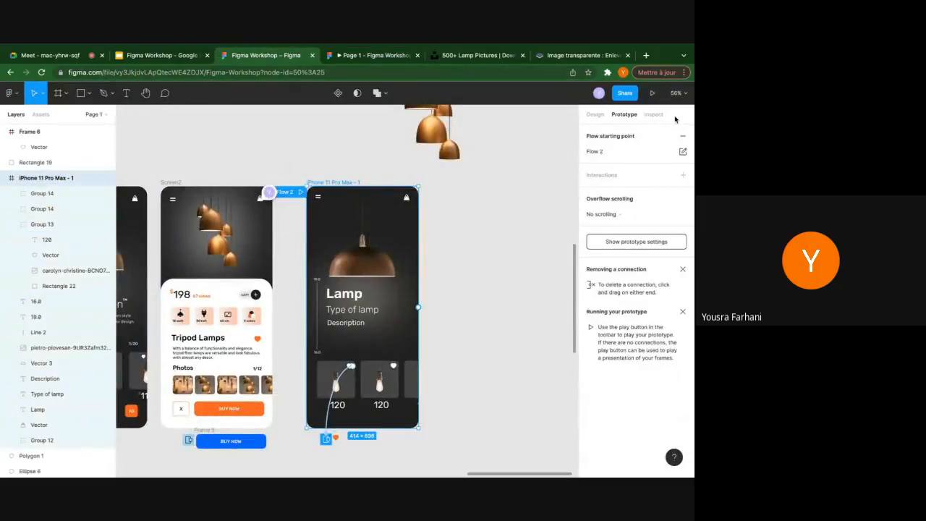
{"action": "left_click", "coordinate": [652, 93]}
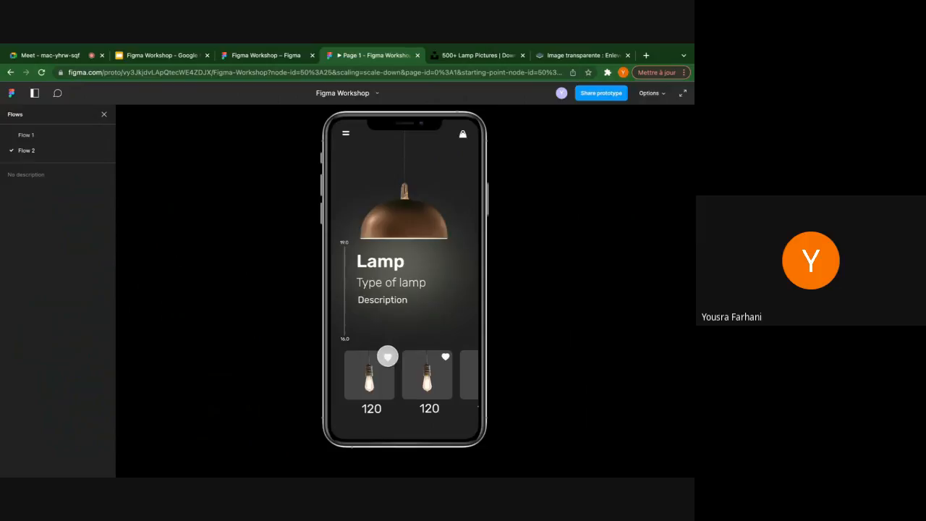
Test the first bulb card's heart interaction in the preview by toggling the heart several times
{"action": "left_click", "coordinate": [385, 358]}
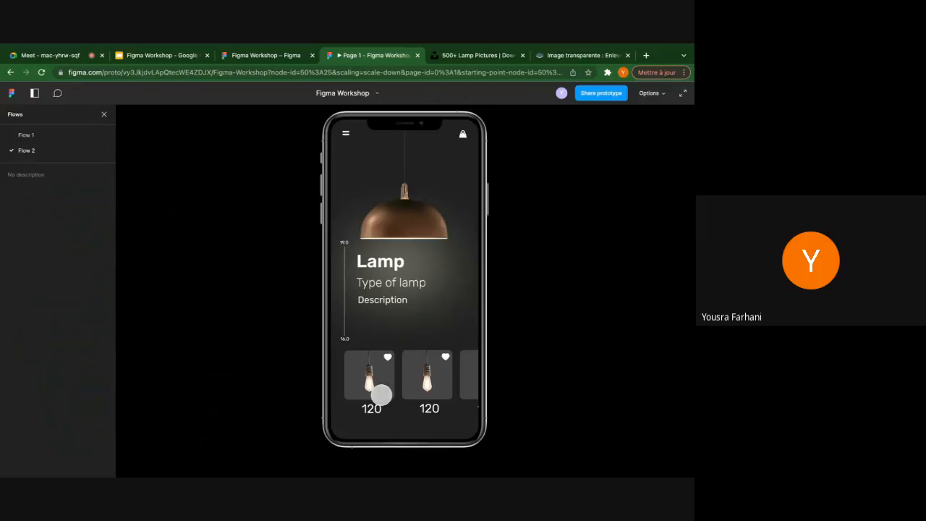
{"action": "left_click", "coordinate": [387, 358]}
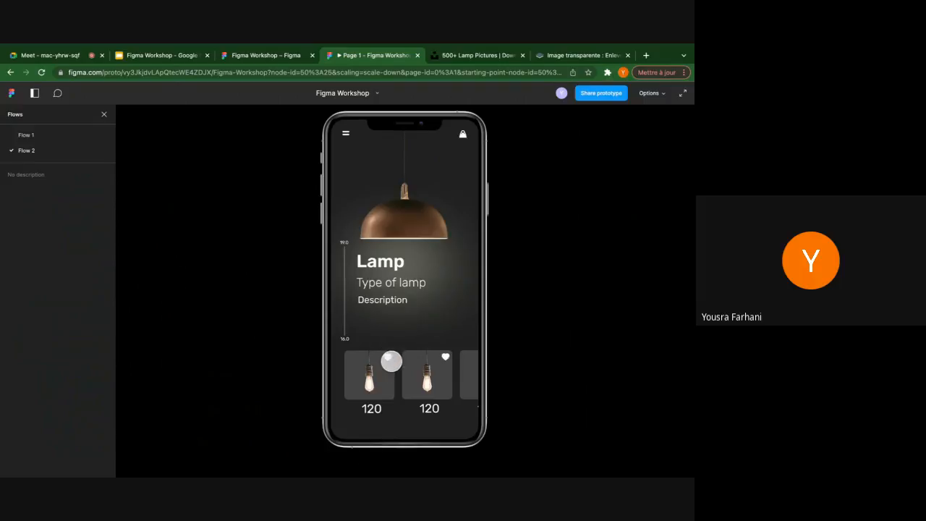
{"action": "left_click", "coordinate": [387, 356]}
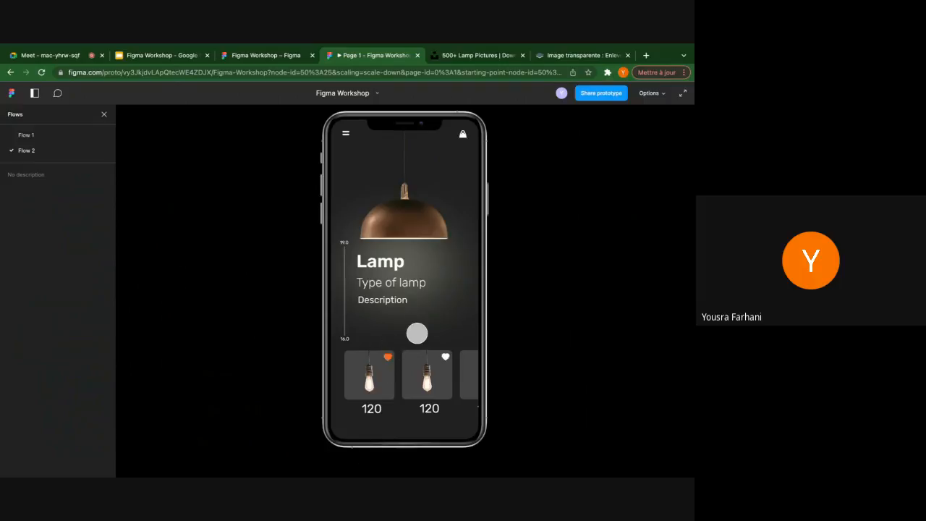
Return to the design file and change the trigger of the heart's overlay interaction to While hovering
{"action": "left_click", "coordinate": [284, 60]}
{"action": "scroll", "coordinate": [305, 340], "scroll_direction": "down", "scroll_amount": 3}
{"action": "scroll", "coordinate": [305, 340], "scroll_direction": "right", "scroll_amount": 2}
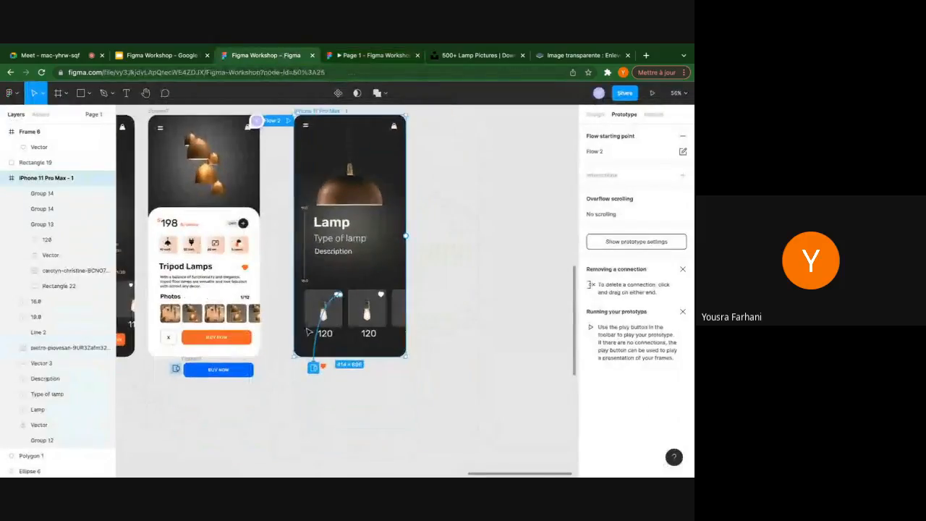
{"action": "scroll", "coordinate": [305, 340], "scroll_direction": "up", "scroll_amount": 5}
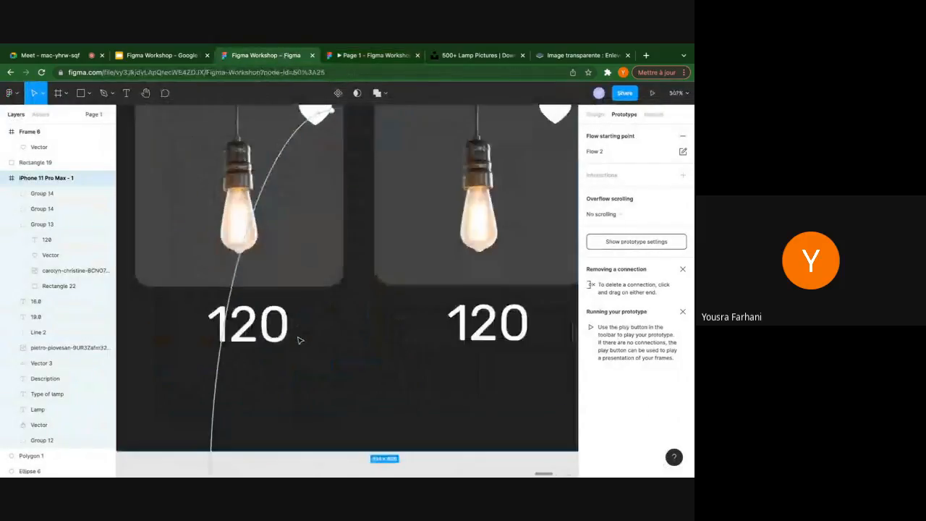
{"action": "left_click", "coordinate": [219, 384]}
{"action": "left_click", "coordinate": [507, 178]}
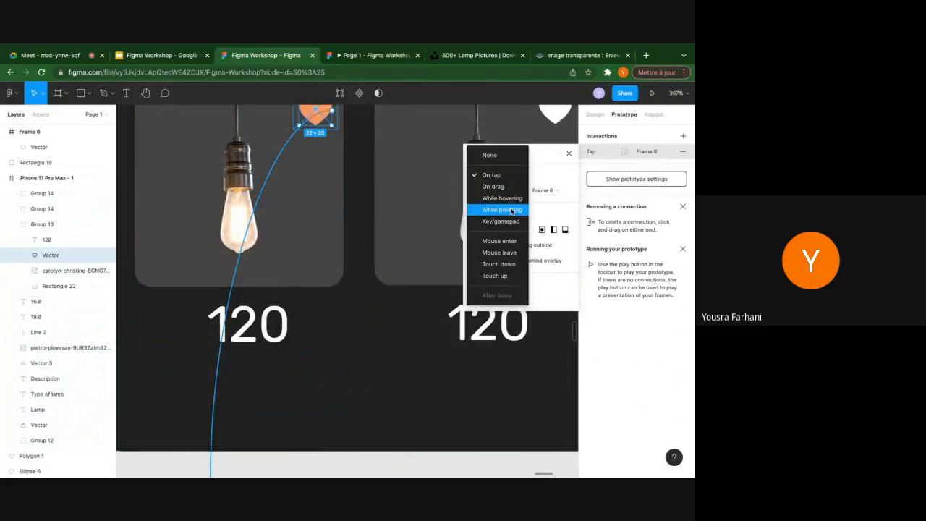
{"action": "left_click", "coordinate": [506, 209]}
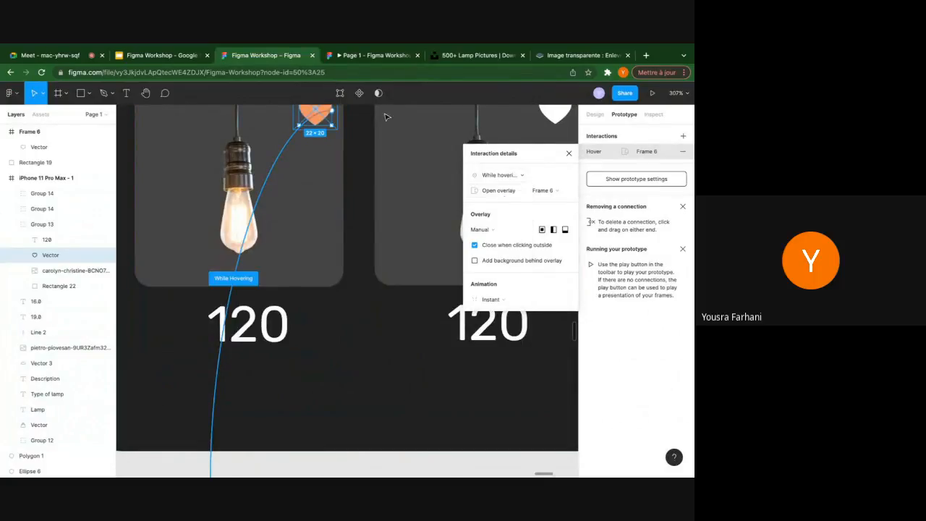
Test the heart's hover behaviour in the prototype preview and return to the design file
{"action": "left_click", "coordinate": [366, 56]}
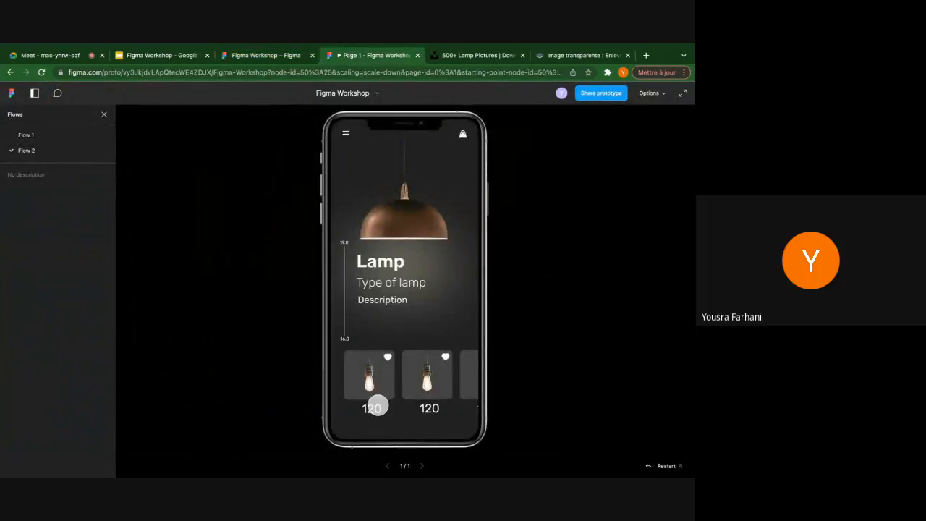
{"action": "left_click", "coordinate": [387, 357]}
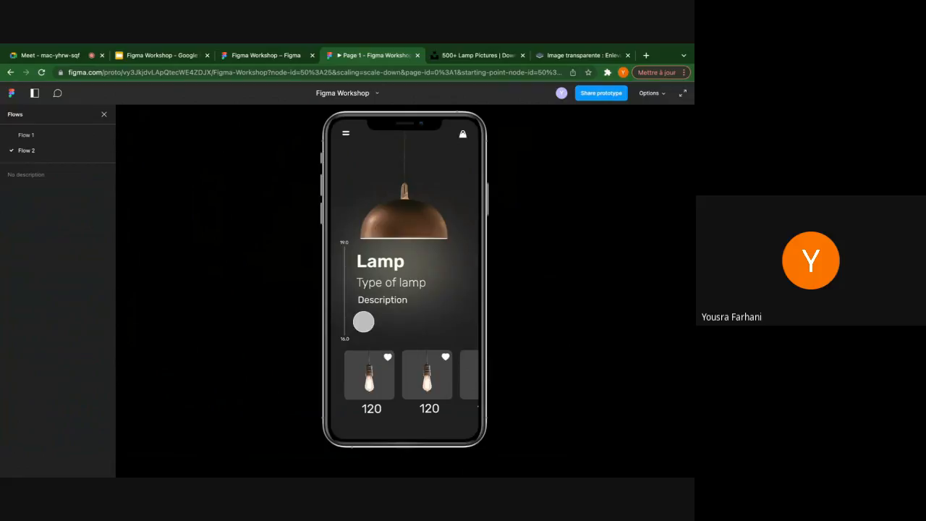
{"action": "left_click", "coordinate": [266, 55]}
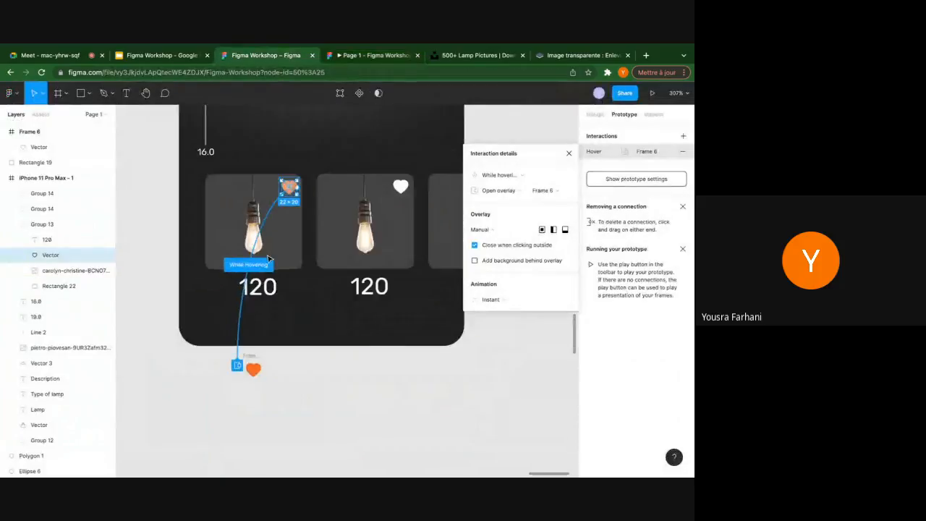
Review the interaction details of the orange BUY NOW button on Screen2 for its overlay to Frame 5
{"action": "left_click", "coordinate": [269, 259]}
{"action": "left_click", "coordinate": [283, 278]}
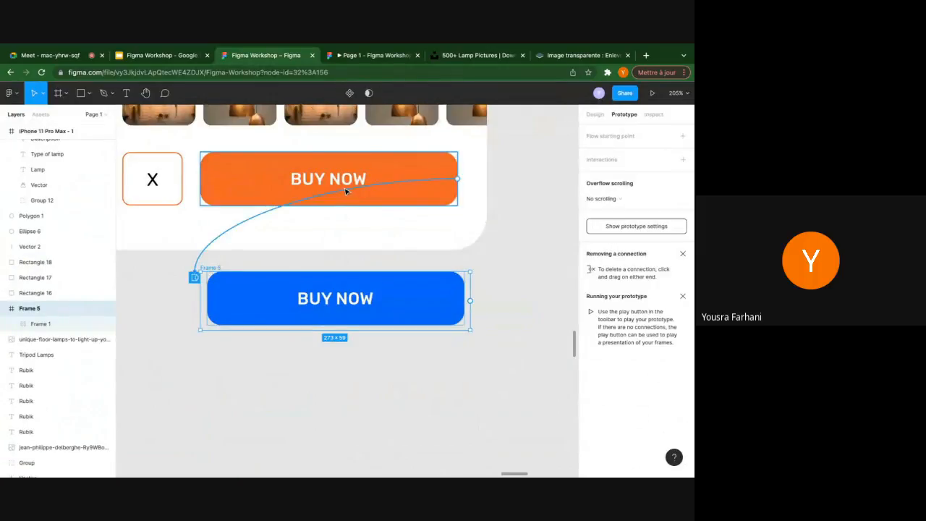
{"action": "left_click", "coordinate": [346, 189]}
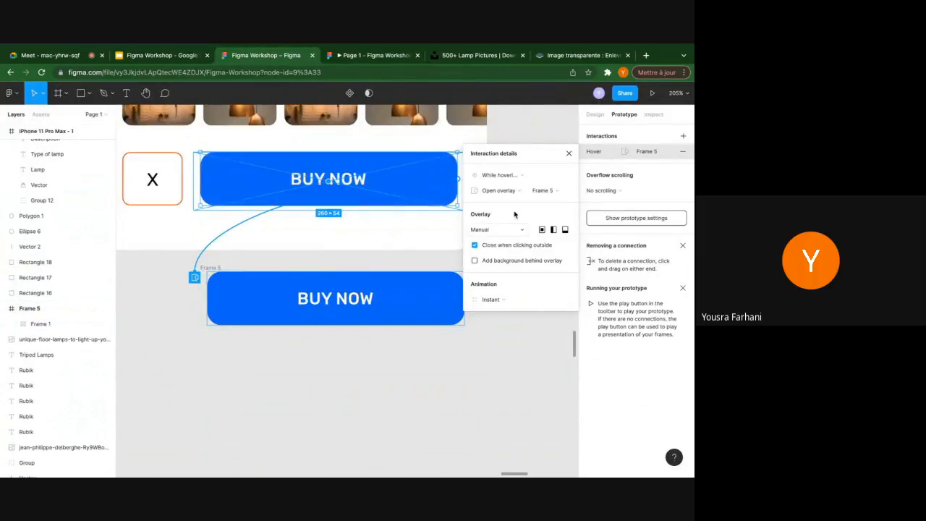
{"action": "left_click", "coordinate": [569, 153]}
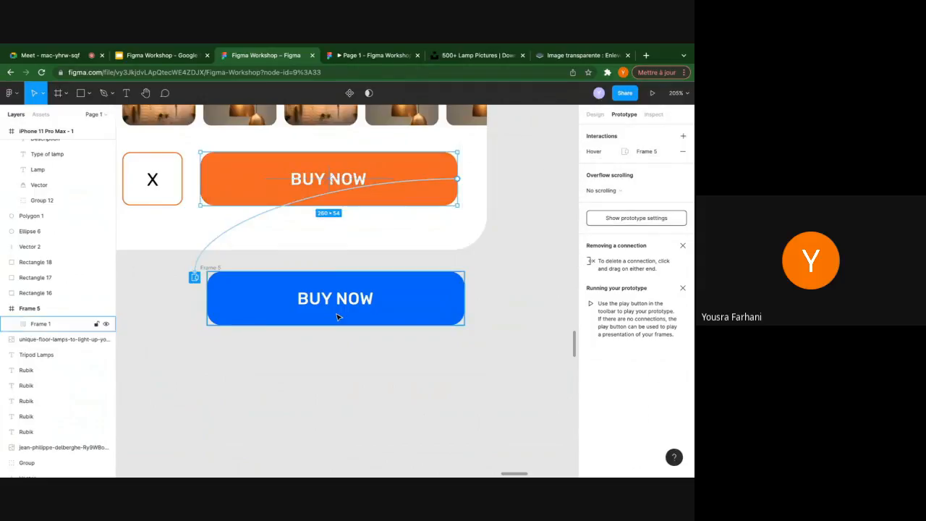
Group the Photos strip on Screen2 and wrap the group in a new frame
{"action": "scroll", "coordinate": [411, 263], "scroll_direction": "down", "scroll_amount": 5}
{"action": "left_click", "coordinate": [459, 207]}
{"action": "left_click", "coordinate": [407, 201]}
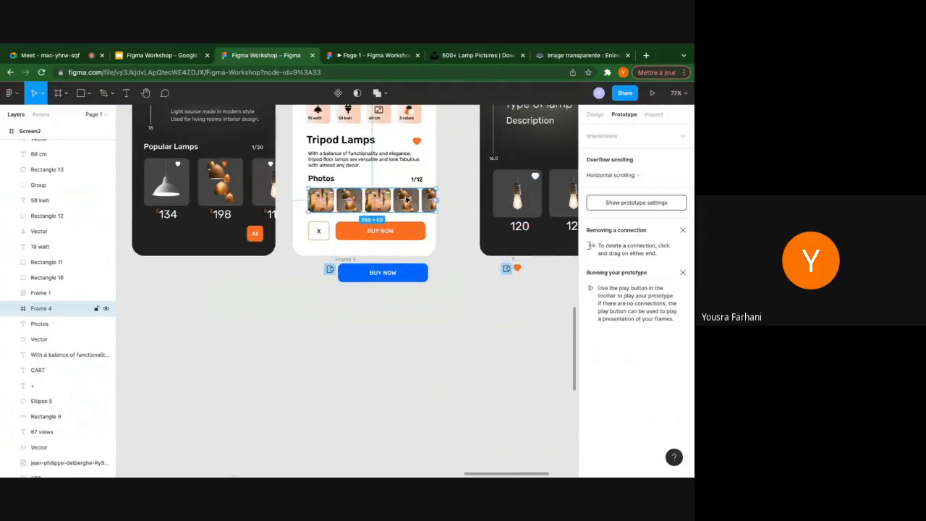
{"action": "scroll", "coordinate": [406, 201], "scroll_direction": "up", "scroll_amount": 5}
{"action": "scroll", "coordinate": [406, 201], "scroll_direction": "down", "scroll_amount": 5}
{"action": "scroll", "coordinate": [437, 197], "scroll_direction": "up", "scroll_amount": 6}
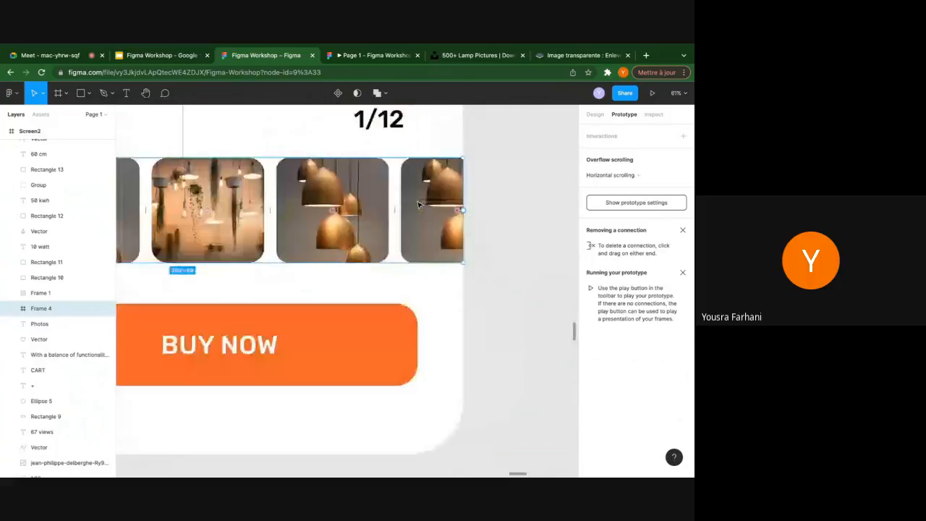
{"action": "scroll", "coordinate": [437, 197], "scroll_direction": "down", "scroll_amount": 5}
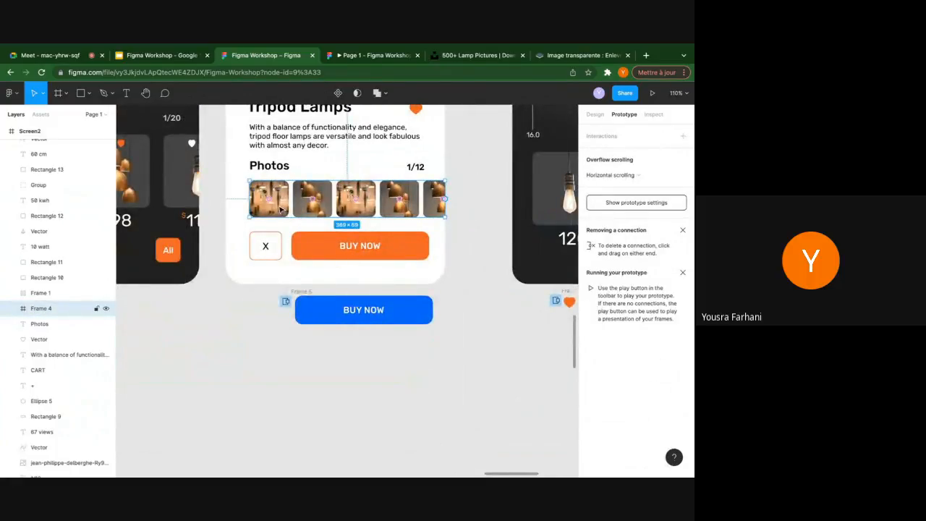
{"action": "right_click", "coordinate": [281, 195]}
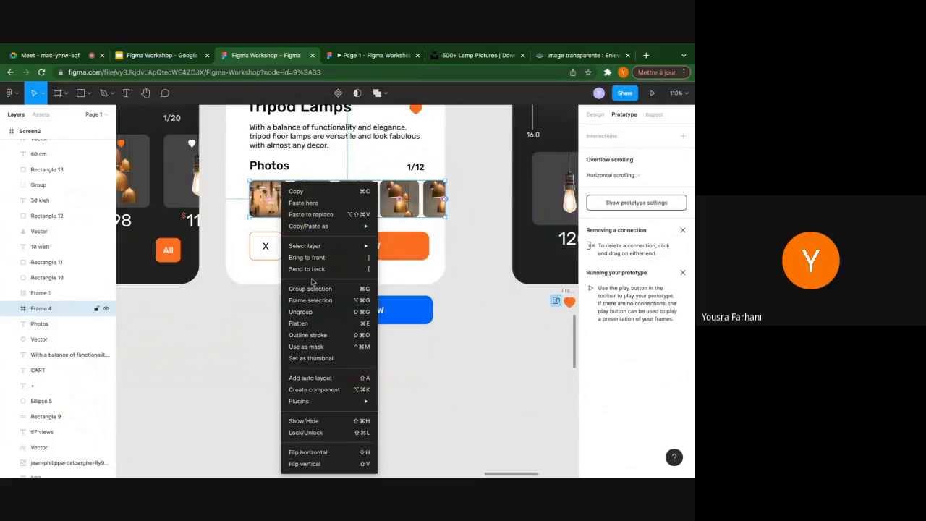
{"action": "left_click", "coordinate": [309, 290]}
{"action": "right_click", "coordinate": [316, 202]}
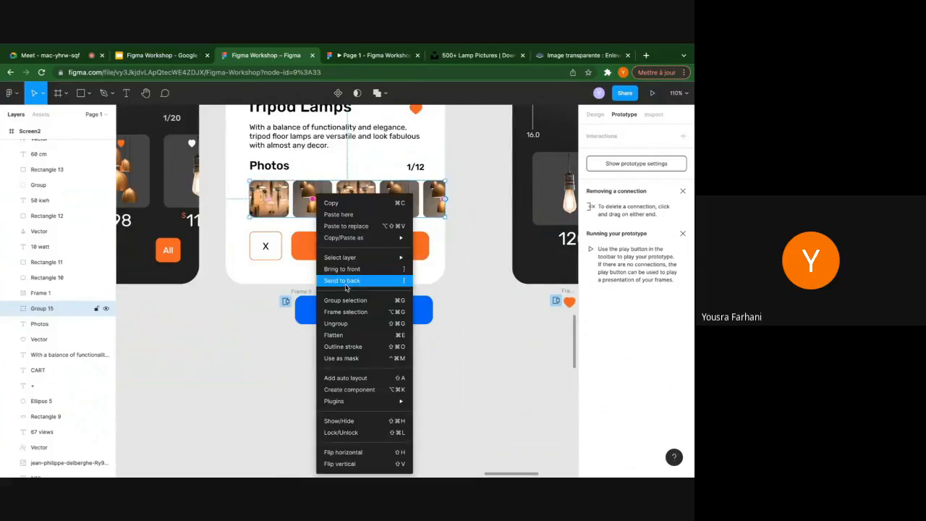
{"action": "left_click", "coordinate": [332, 311]}
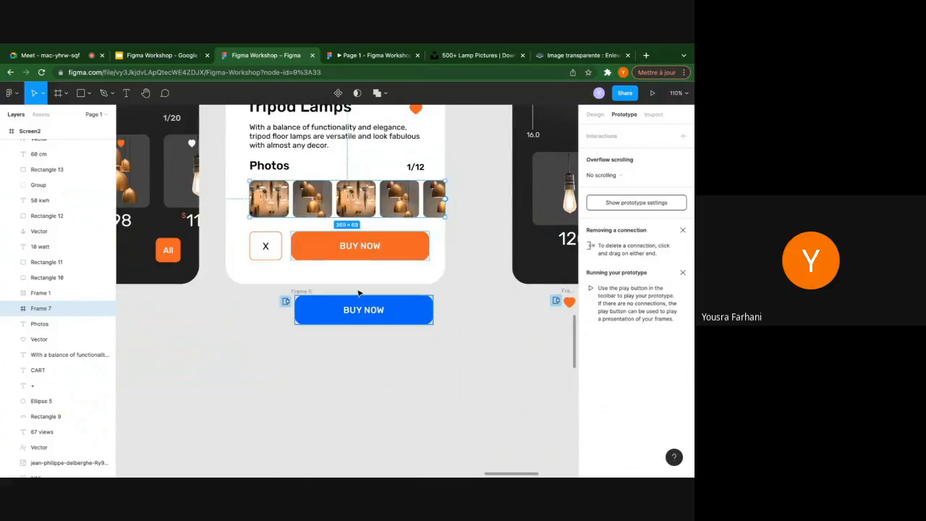
Set the Photos frame's overflow scrolling to Horizontal scrolling and launch the prototype preview from Screen2
{"action": "left_click", "coordinate": [624, 175]}
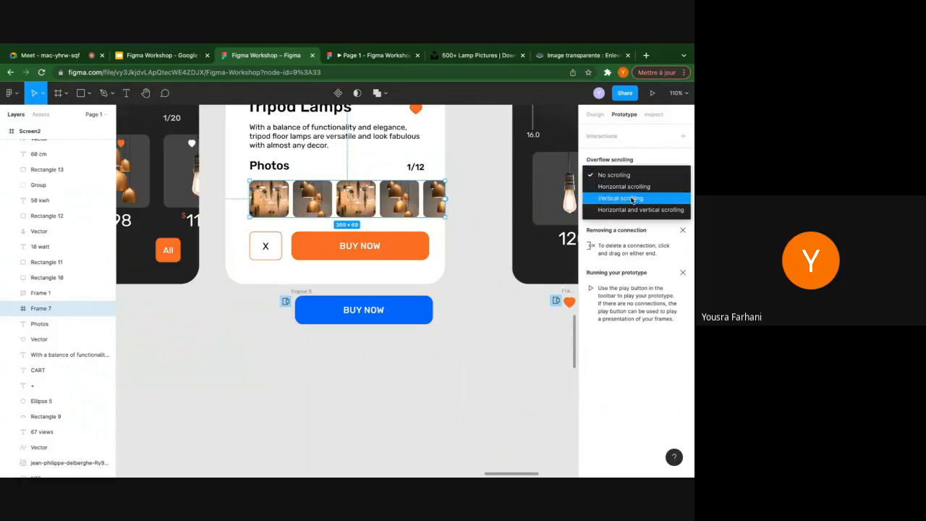
{"action": "left_click", "coordinate": [634, 187]}
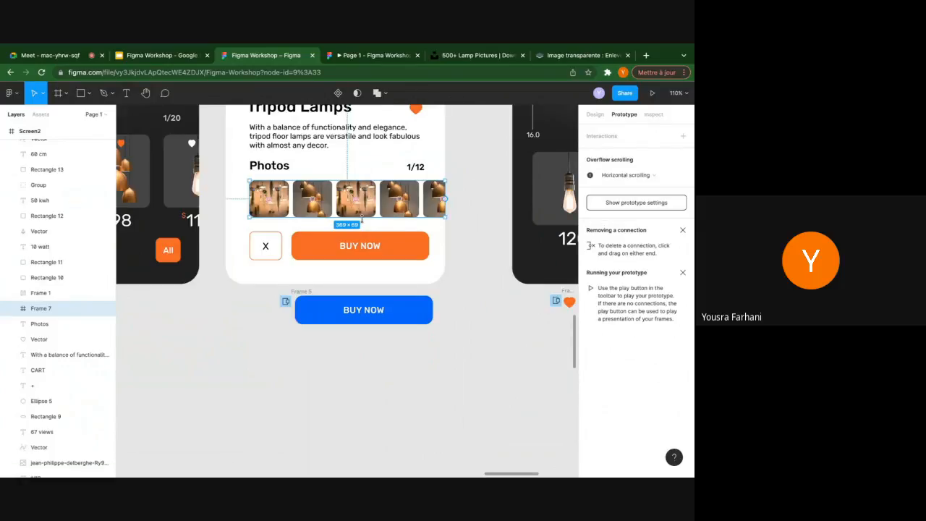
{"action": "scroll", "coordinate": [354, 224], "scroll_direction": "up", "scroll_amount": 3}
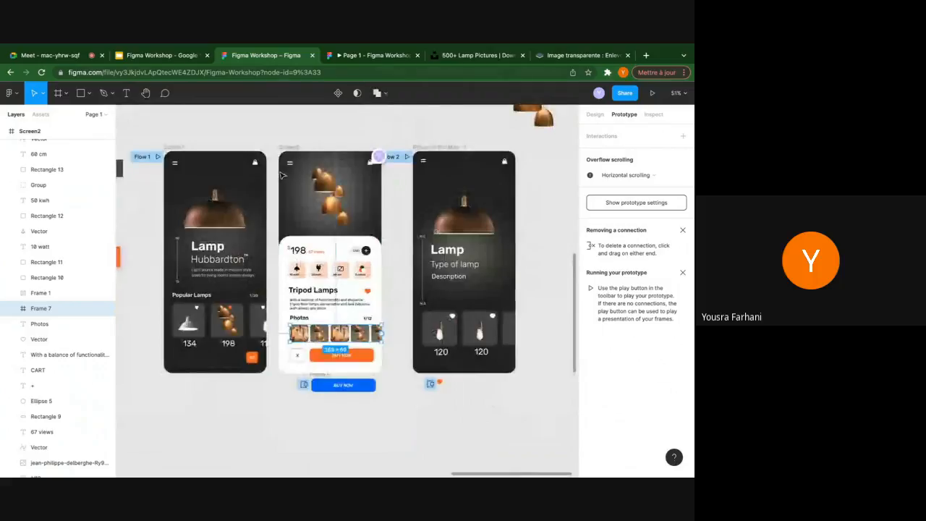
{"action": "left_click", "coordinate": [297, 148]}
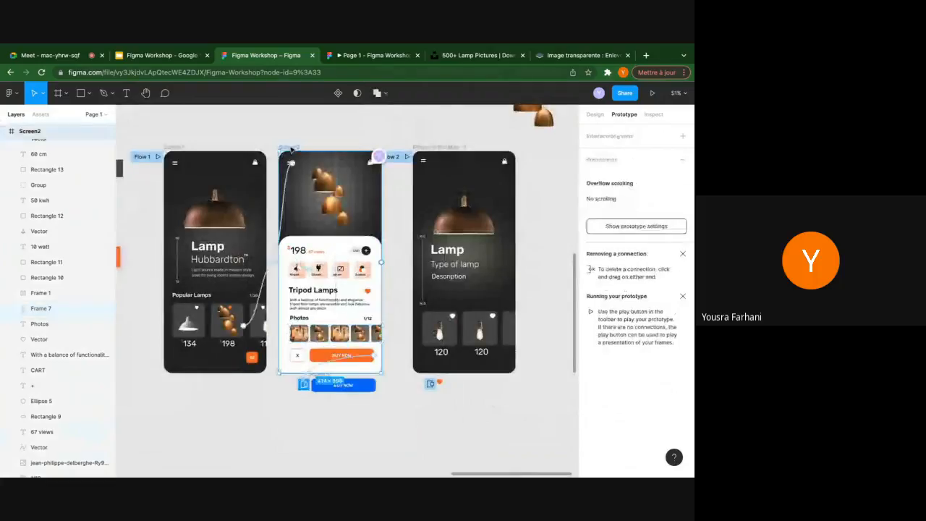
{"action": "left_click", "coordinate": [652, 92]}
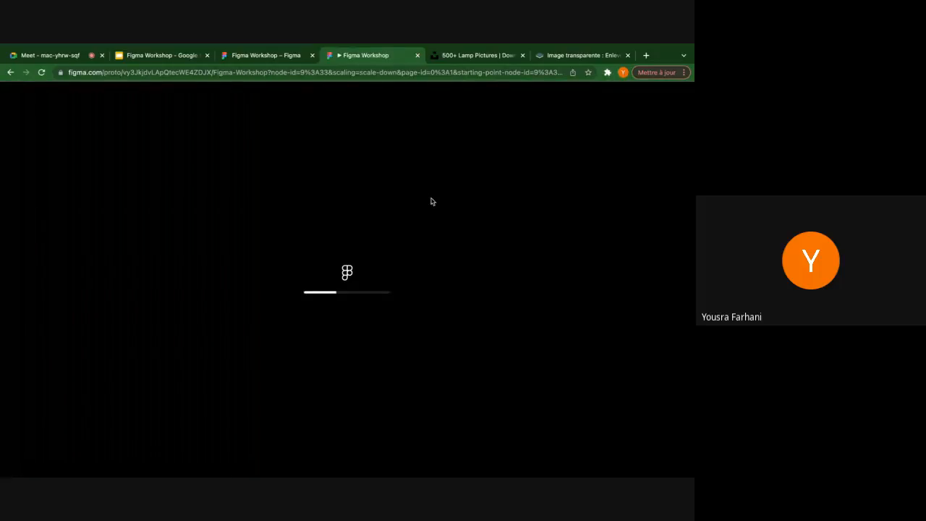
Close the lamp pictures and transparent image browser pages and test horizontal scrolling of the Photos strip in the prototype preview
{"action": "left_click", "coordinate": [522, 56]}
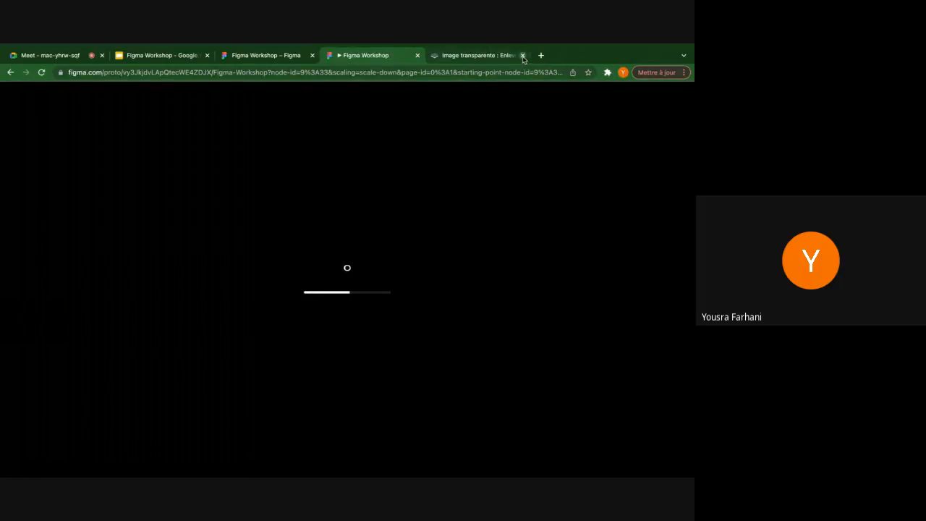
{"action": "left_click", "coordinate": [526, 56]}
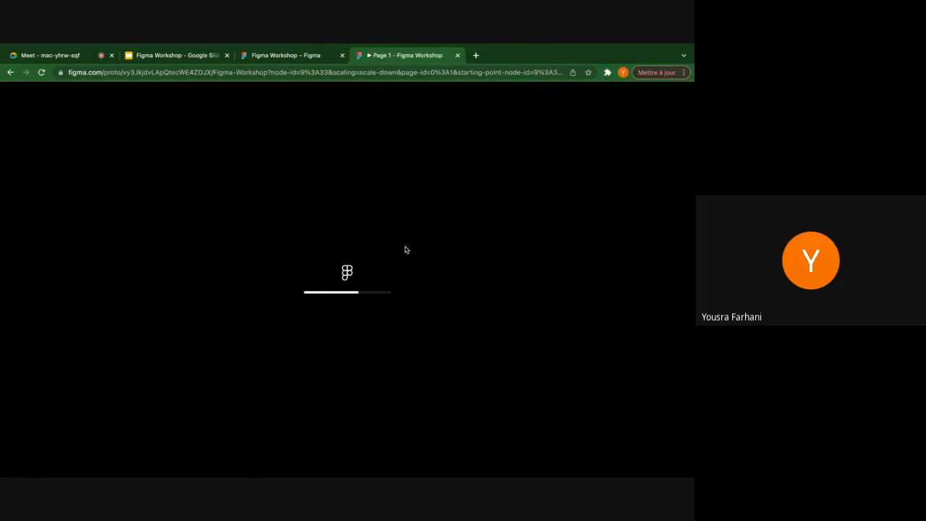
{"action": "left_click_drag", "start_coordinate": [415, 371], "coordinate": [557, 356]}
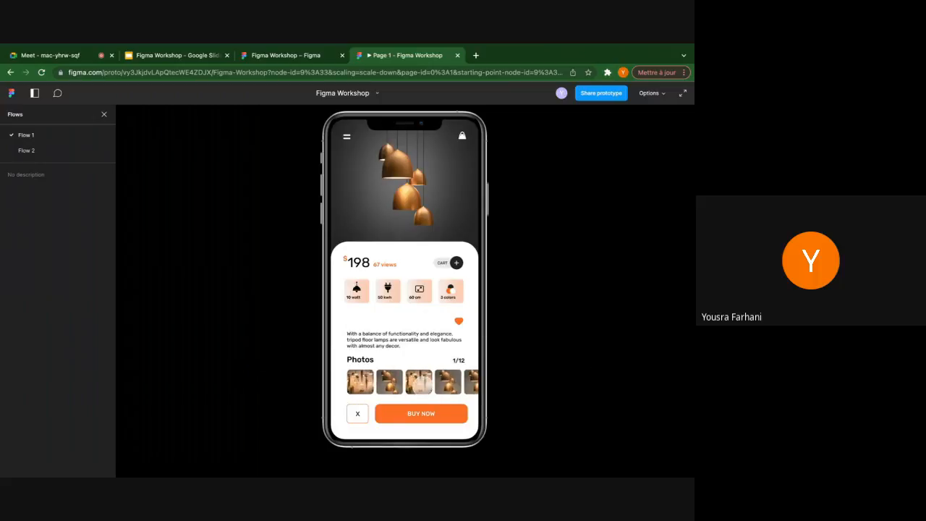
Return to the design file, clear the selection and look over the three lamp screens on the canvas
{"action": "left_click", "coordinate": [262, 56]}
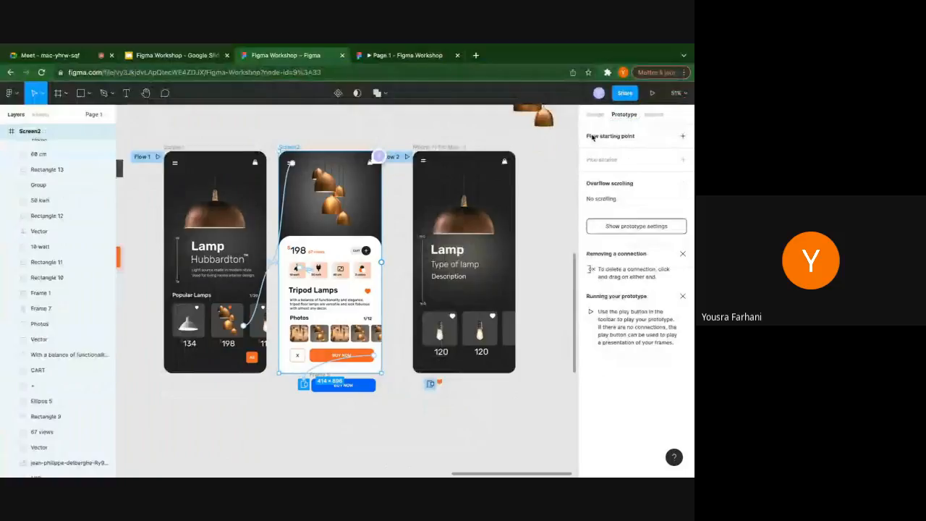
{"action": "scroll", "coordinate": [406, 274], "scroll_direction": "down", "scroll_amount": 5}
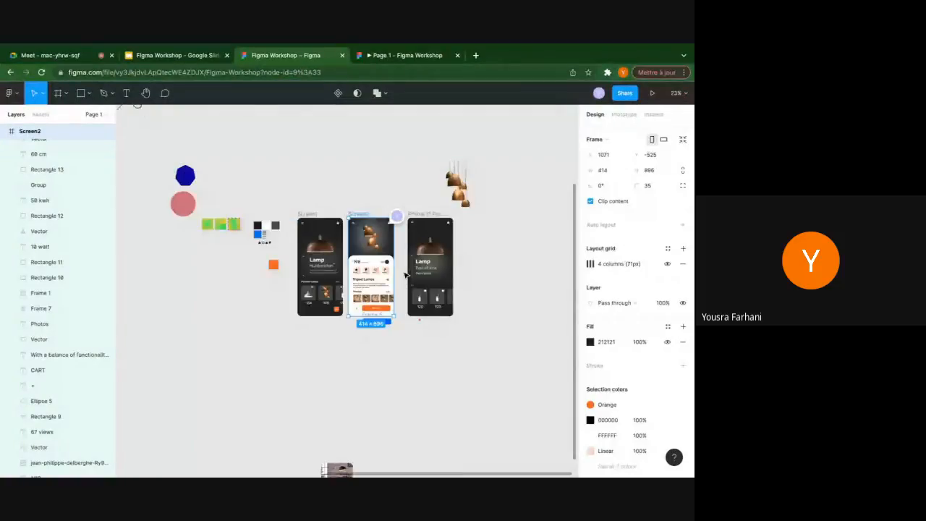
{"action": "left_click", "coordinate": [406, 274]}
{"action": "scroll", "coordinate": [409, 239], "scroll_direction": "down", "scroll_amount": 1}
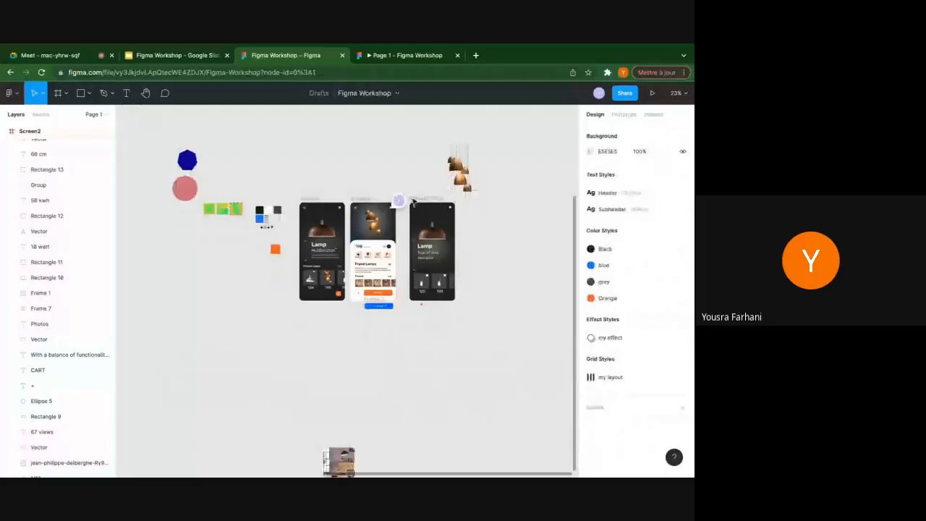
{"action": "scroll", "coordinate": [372, 260], "scroll_direction": "right", "scroll_amount": 2}
{"action": "scroll", "coordinate": [372, 261], "scroll_direction": "up", "scroll_amount": 1}
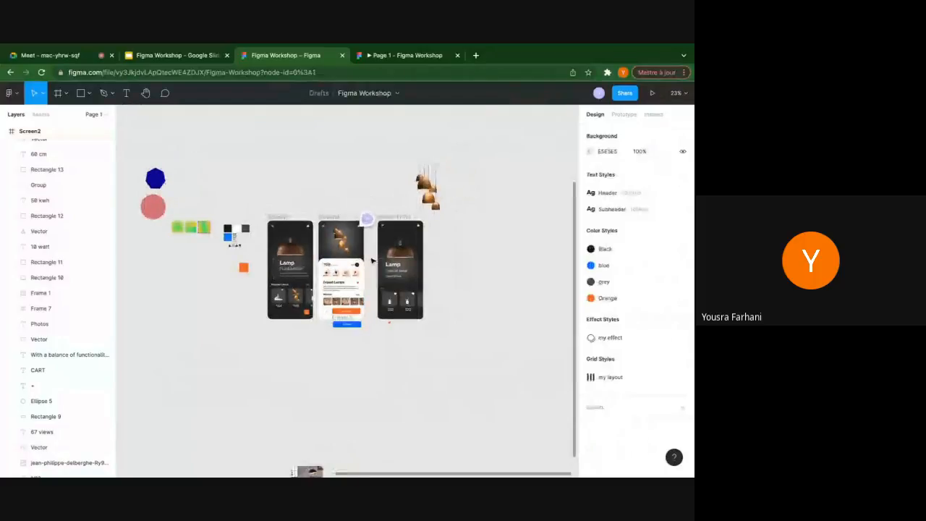
{"action": "scroll", "coordinate": [372, 260], "scroll_direction": "up", "scroll_amount": 4}
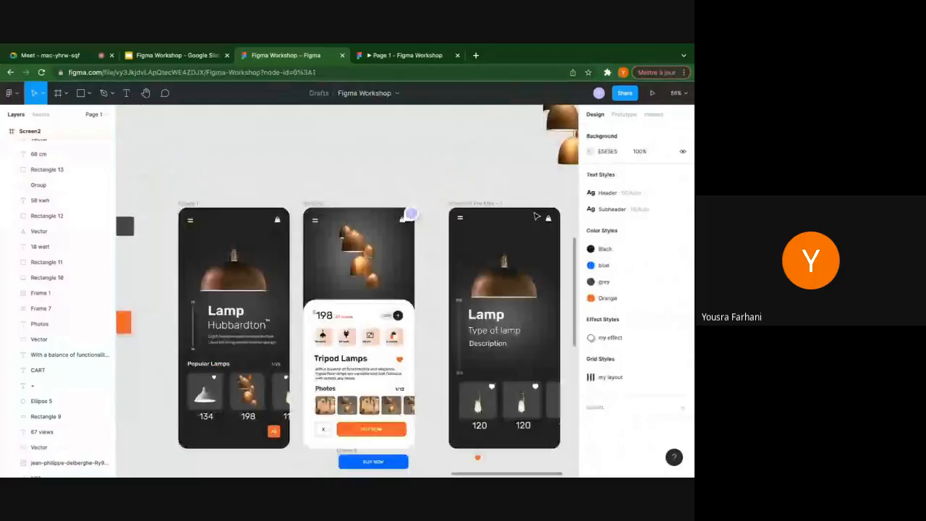
{"action": "scroll", "coordinate": [536, 216], "scroll_direction": "down", "scroll_amount": 1}
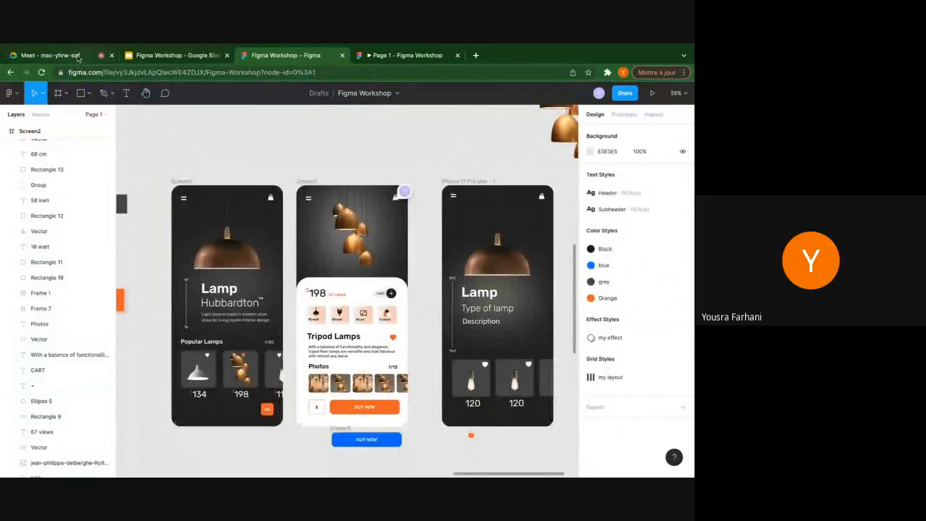
Switch to the Figma Workshop deck in Google Slides and present the Ask Your Questions! slide full screen
{"action": "left_click", "coordinate": [151, 57]}
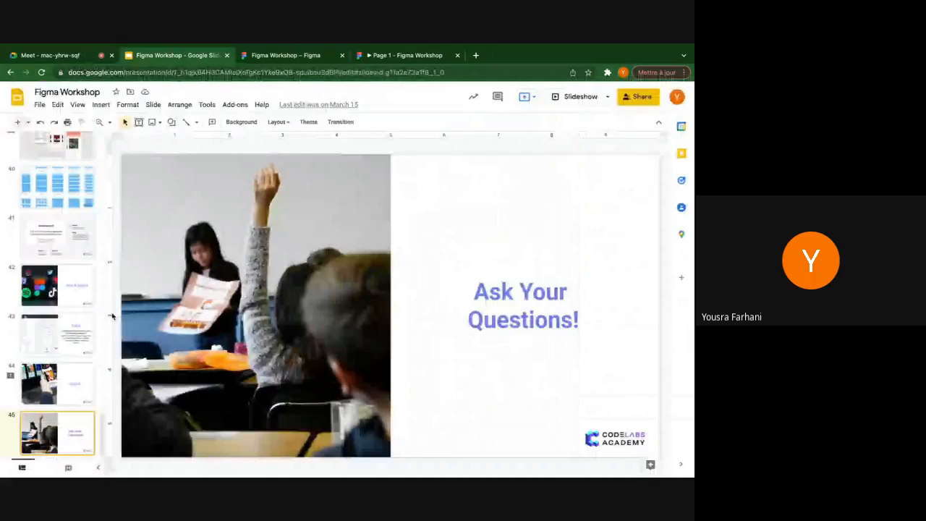
{"action": "left_click", "coordinate": [573, 97]}
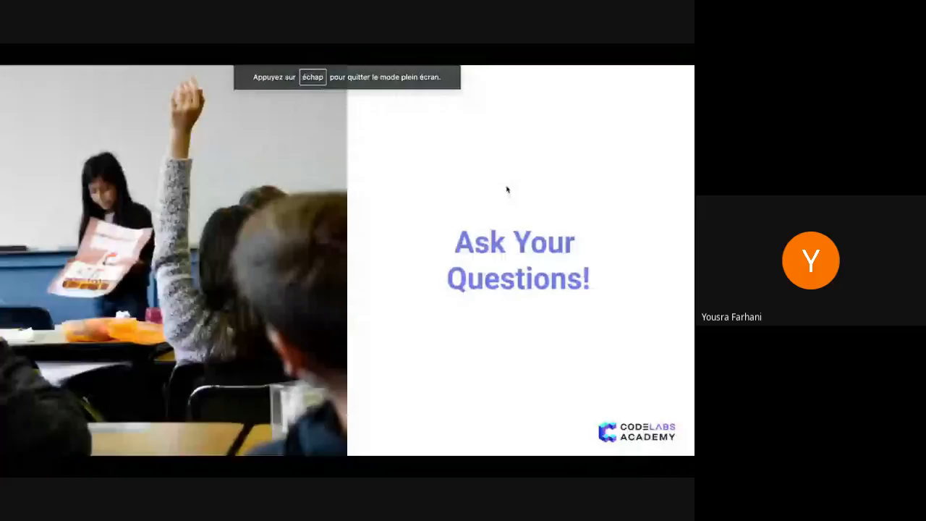